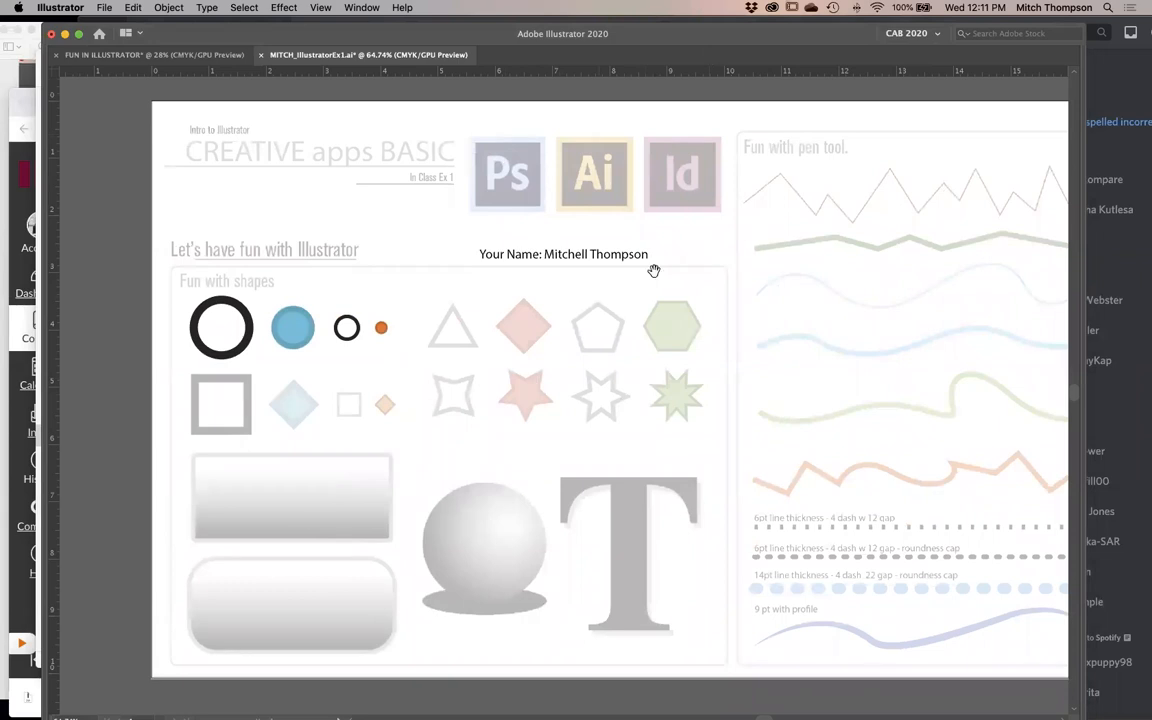
- Place a vertical guide along the left edge and a horizontal guide along the top edge of the large gray template square
drag(745, 247, 205, 506)
drag(427, 489, 427, 411)
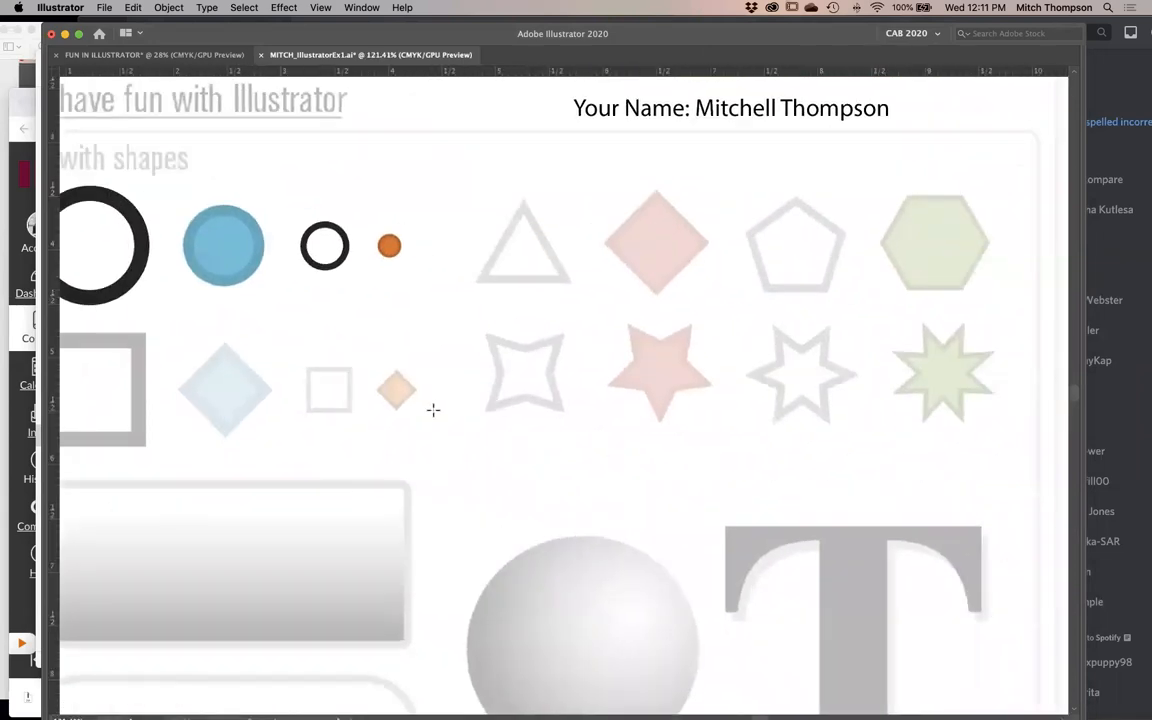
key(Tab)
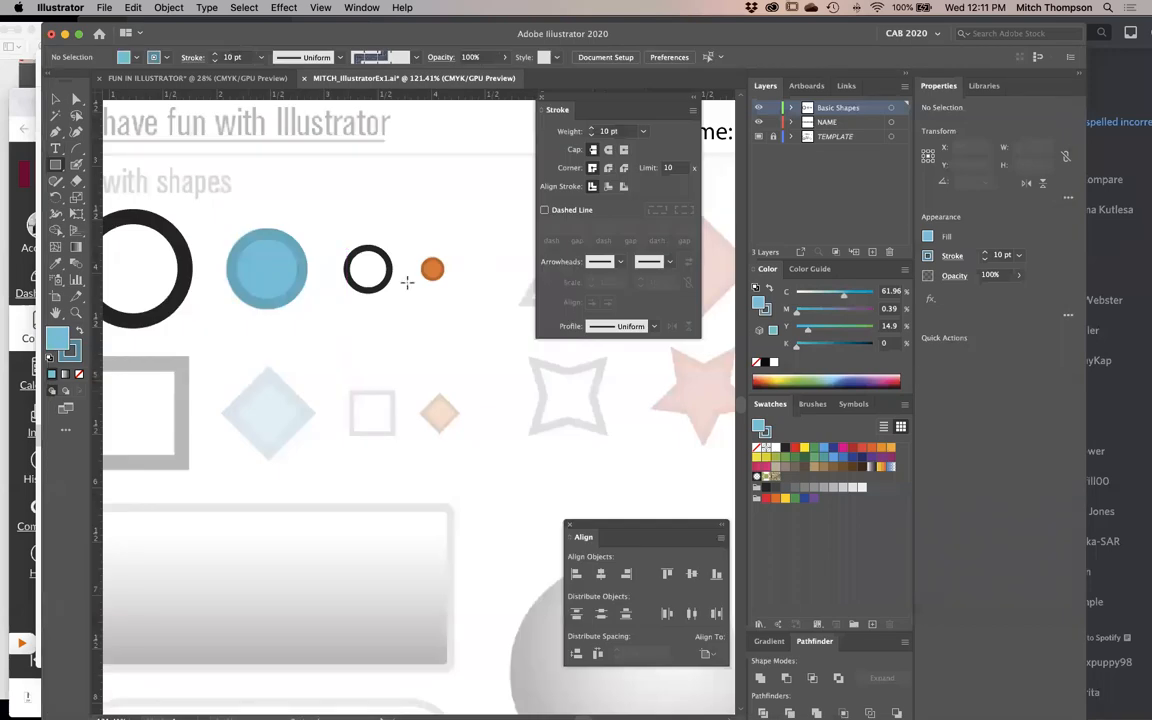
key(Tab)
scroll(481, 352, left, 5)
scroll(481, 352, down, 2)
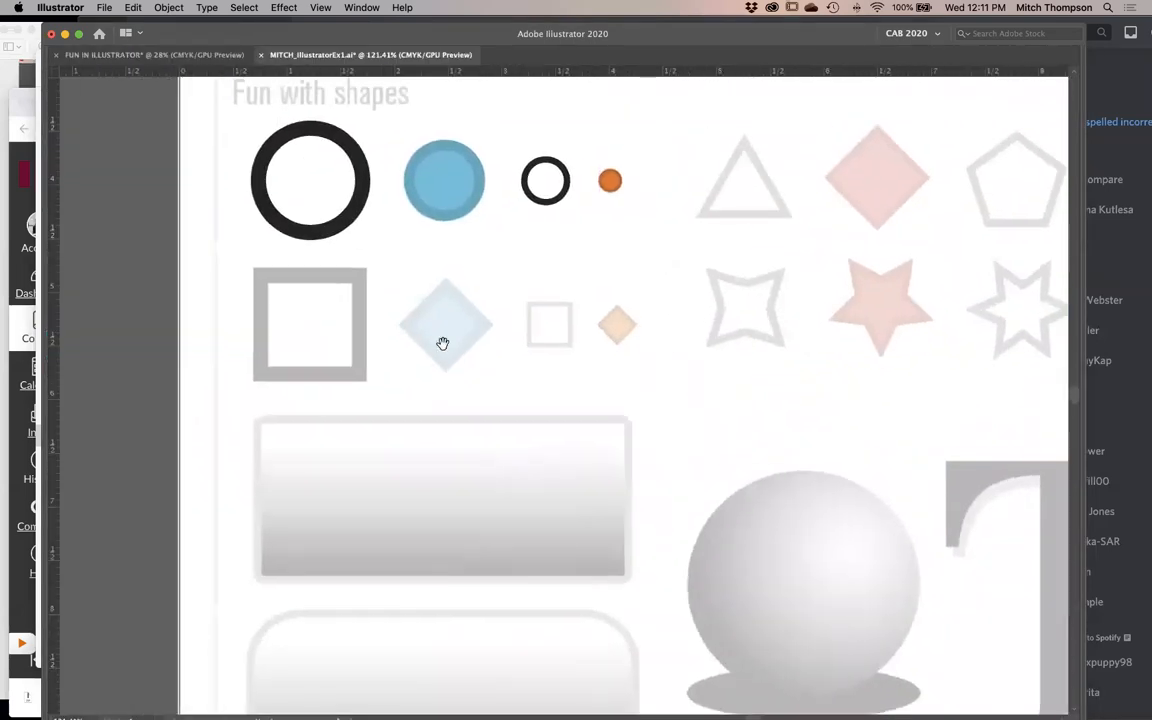
key(Tab)
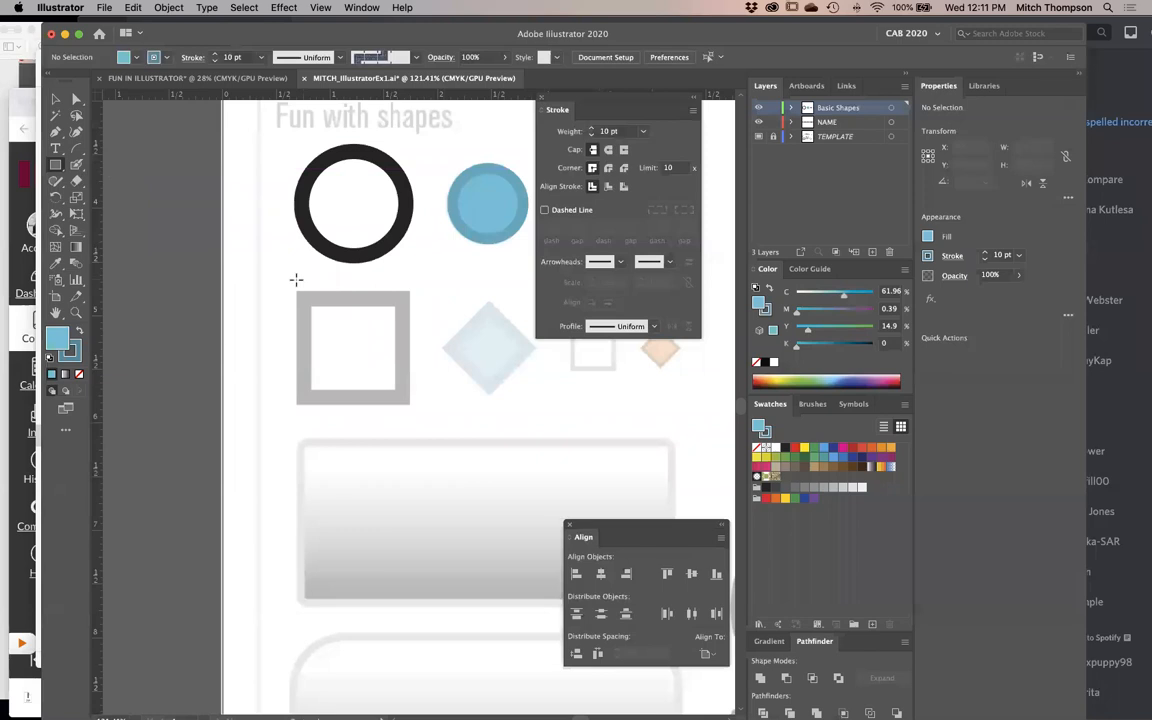
key(Tab)
key(z)
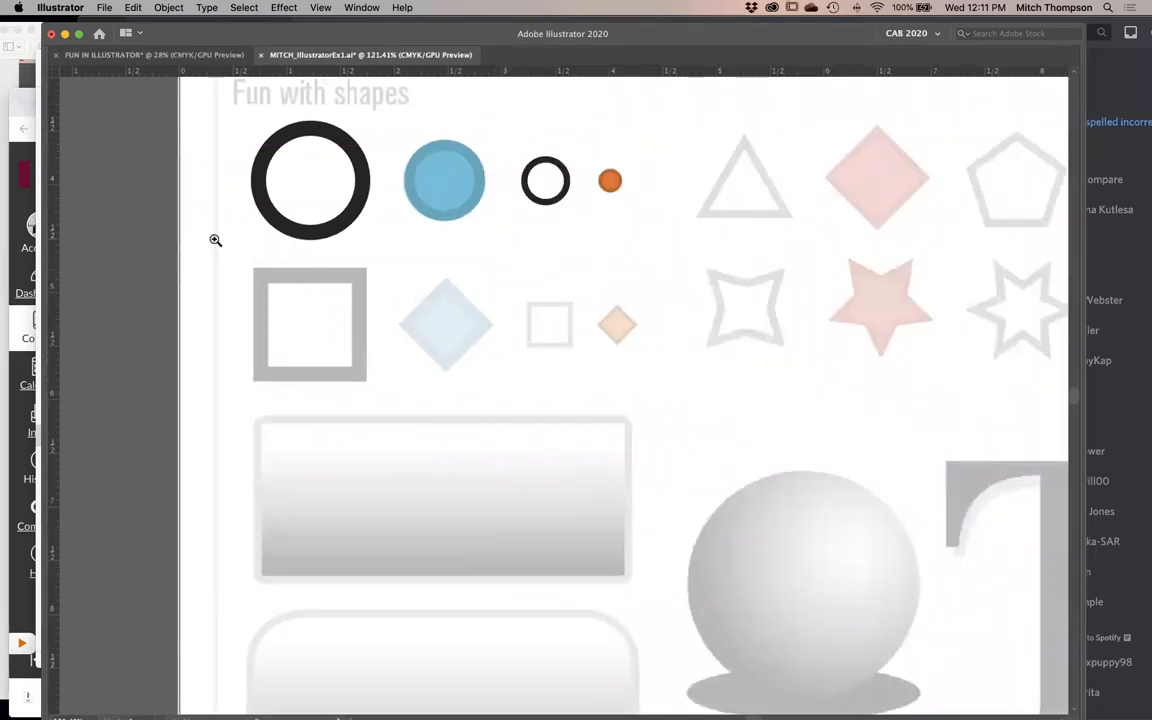
drag(200, 217, 527, 436)
key(Tab)
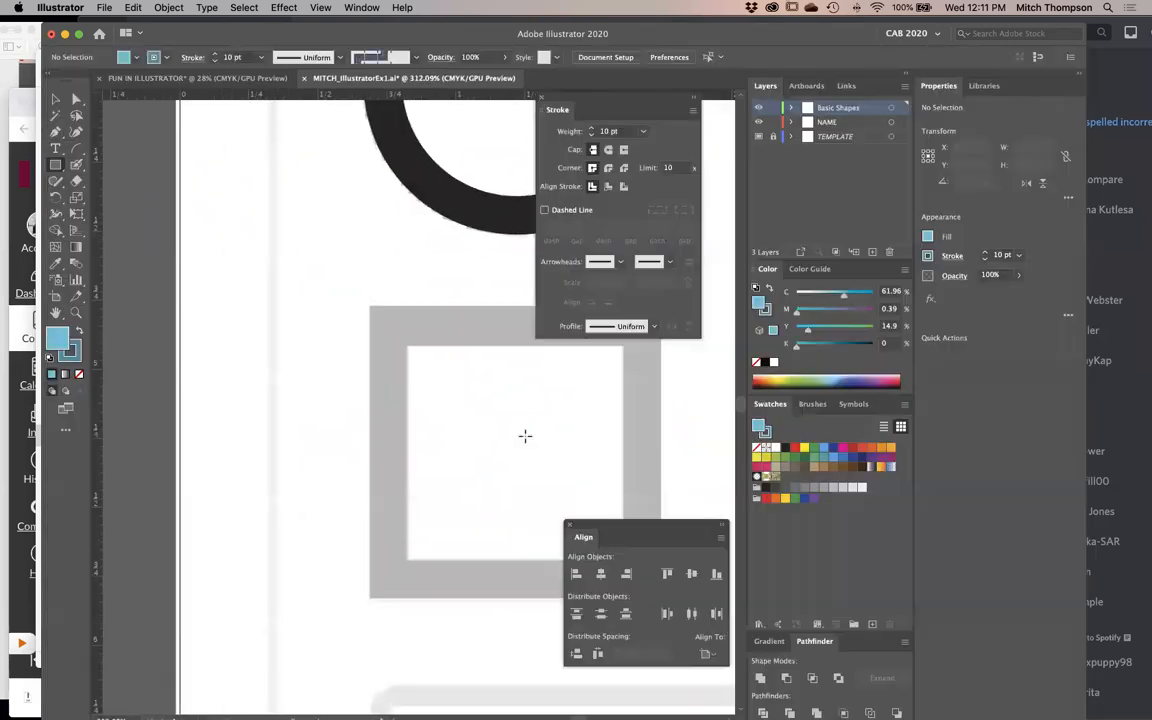
key(Tab)
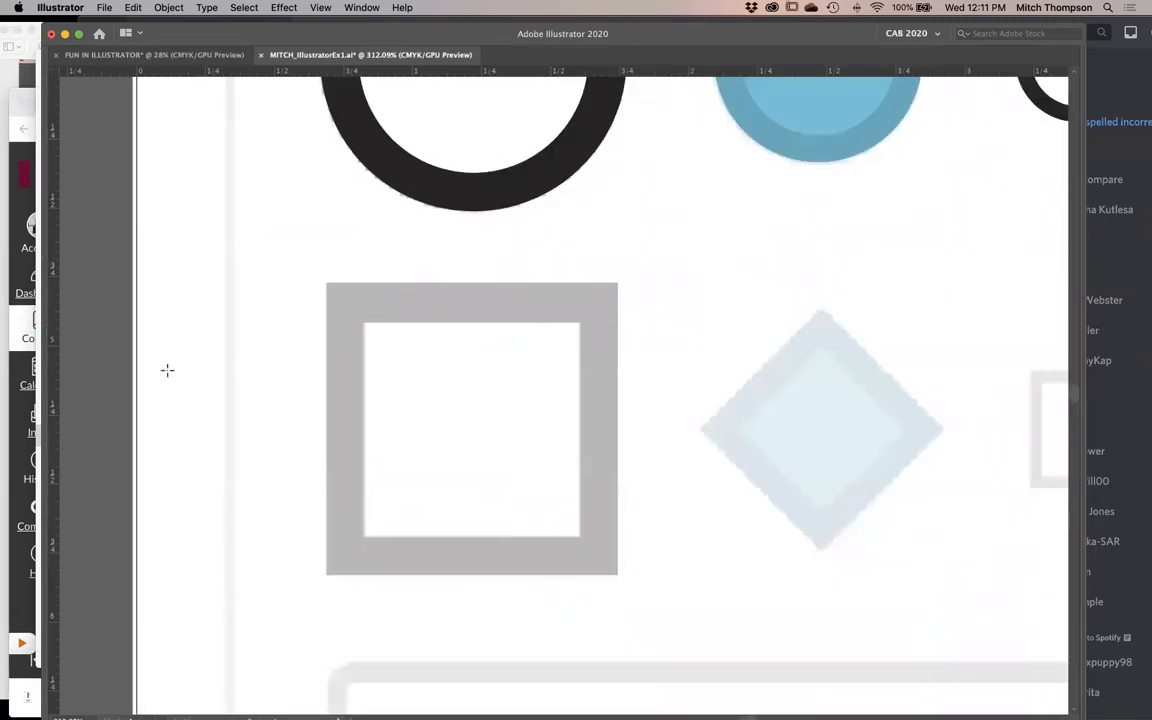
drag(57, 382, 327, 392)
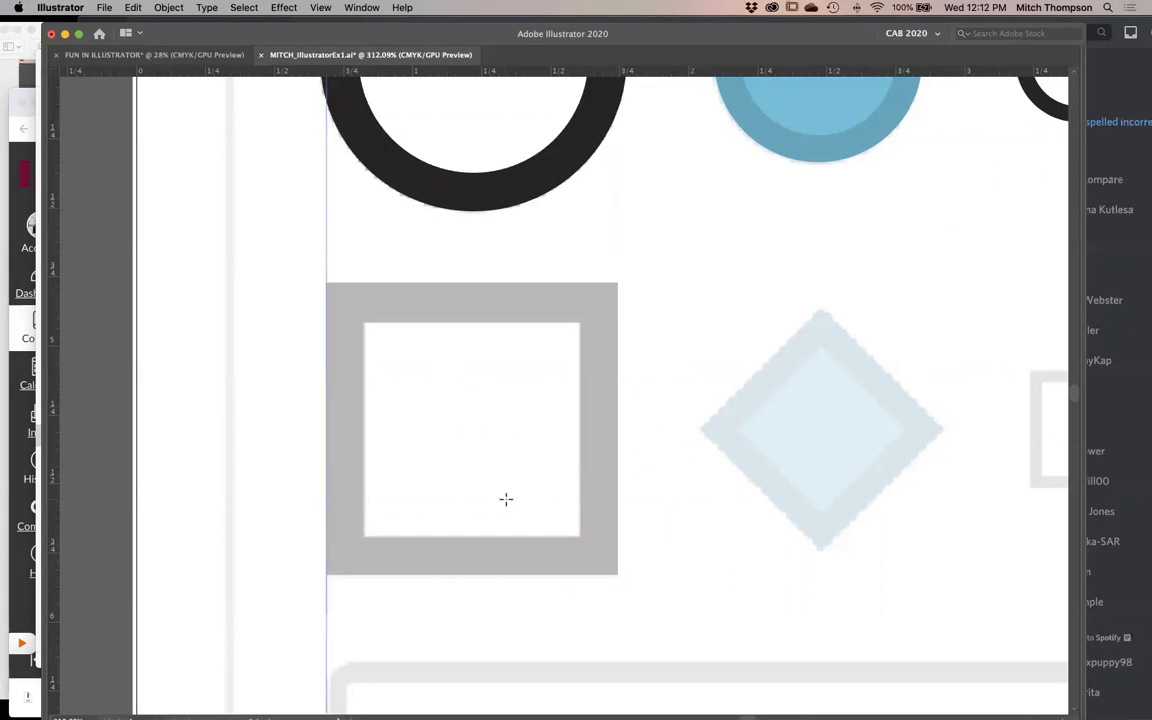
drag(384, 74, 391, 284)
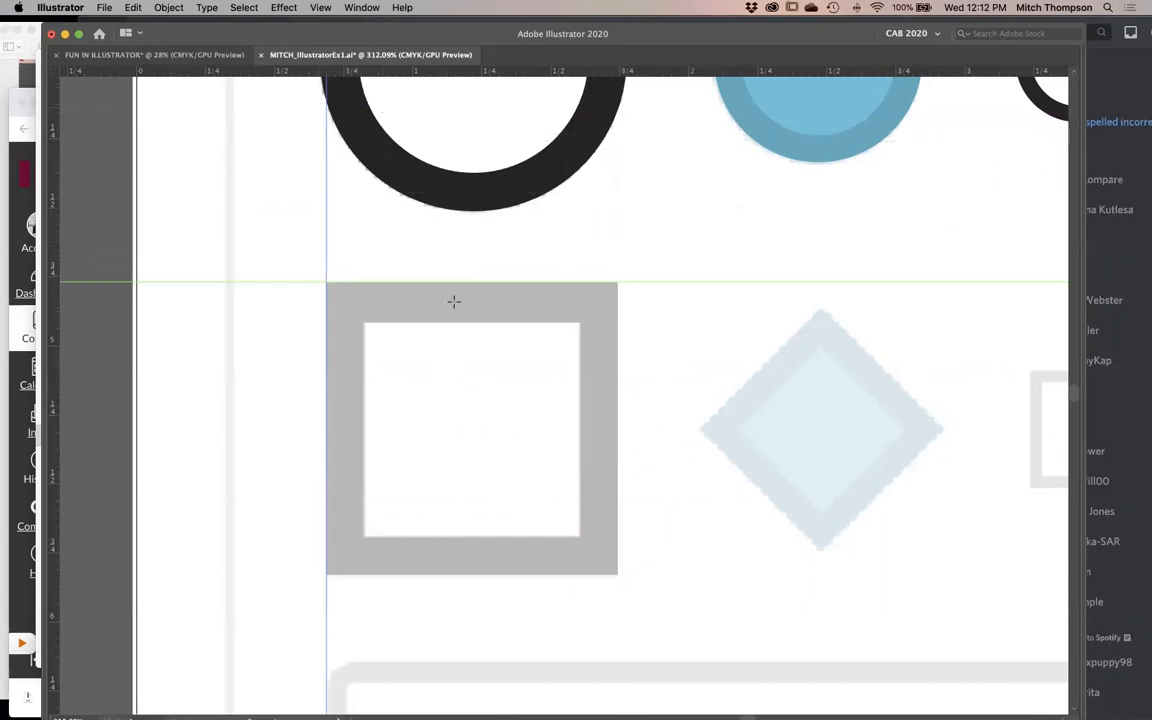
- Hide and show the guides around the large gray square to compare both displays
key(super+semicolon)
key(super+semicolon)
key(super+semicolon)
key(super+semicolon)
key(super+semicolon)
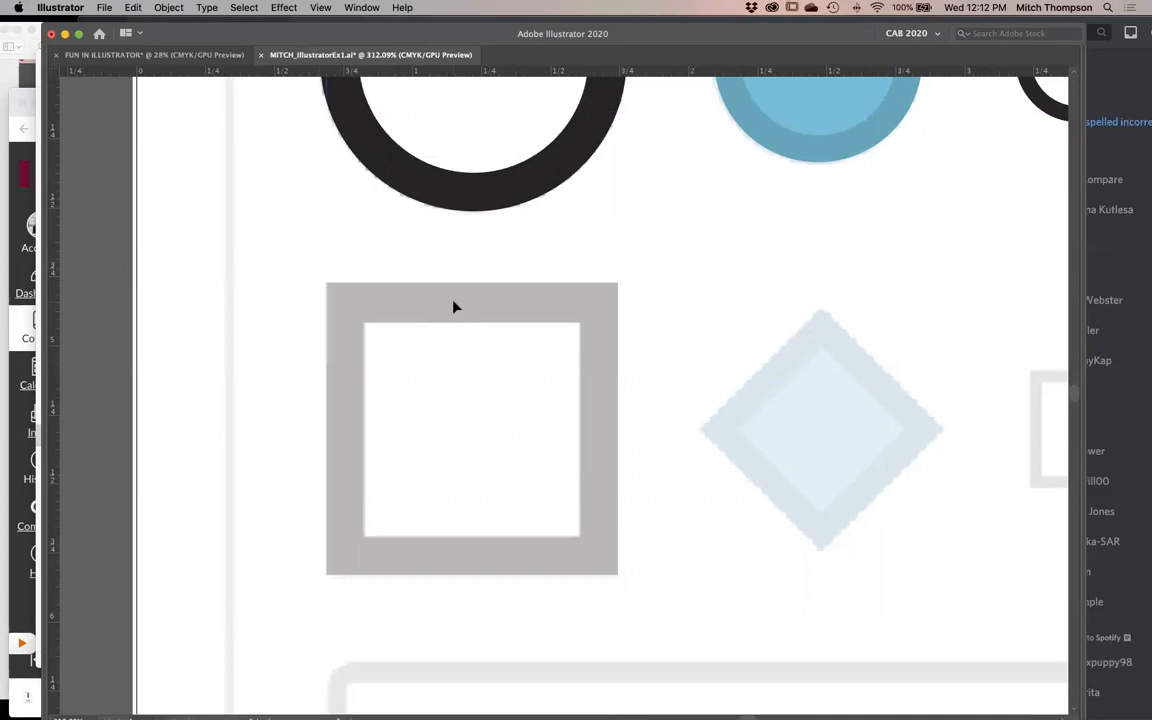
key(super+semicolon)
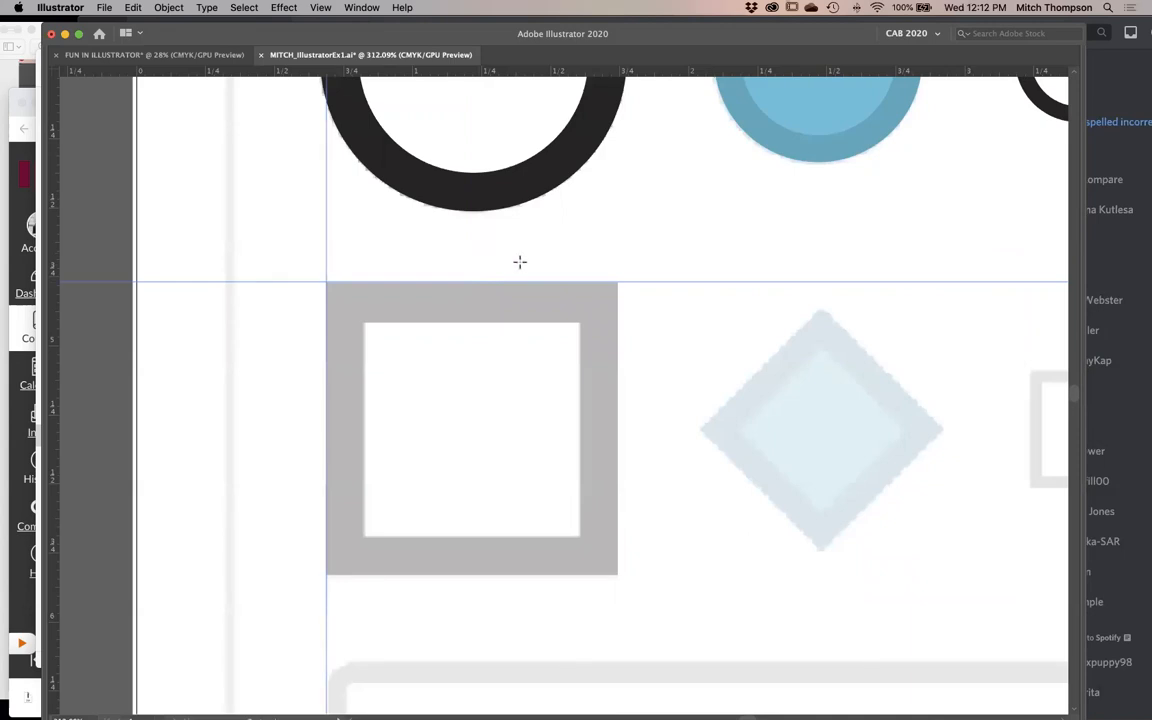
drag(607, 218, 735, 349)
key(super+z)
drag(641, 264, 772, 384)
key(super+z)
- Draw a rectangle without fill or stroke from the guide intersection to the opposite corner of the large gray template square
key(Tab)
click(57, 164)
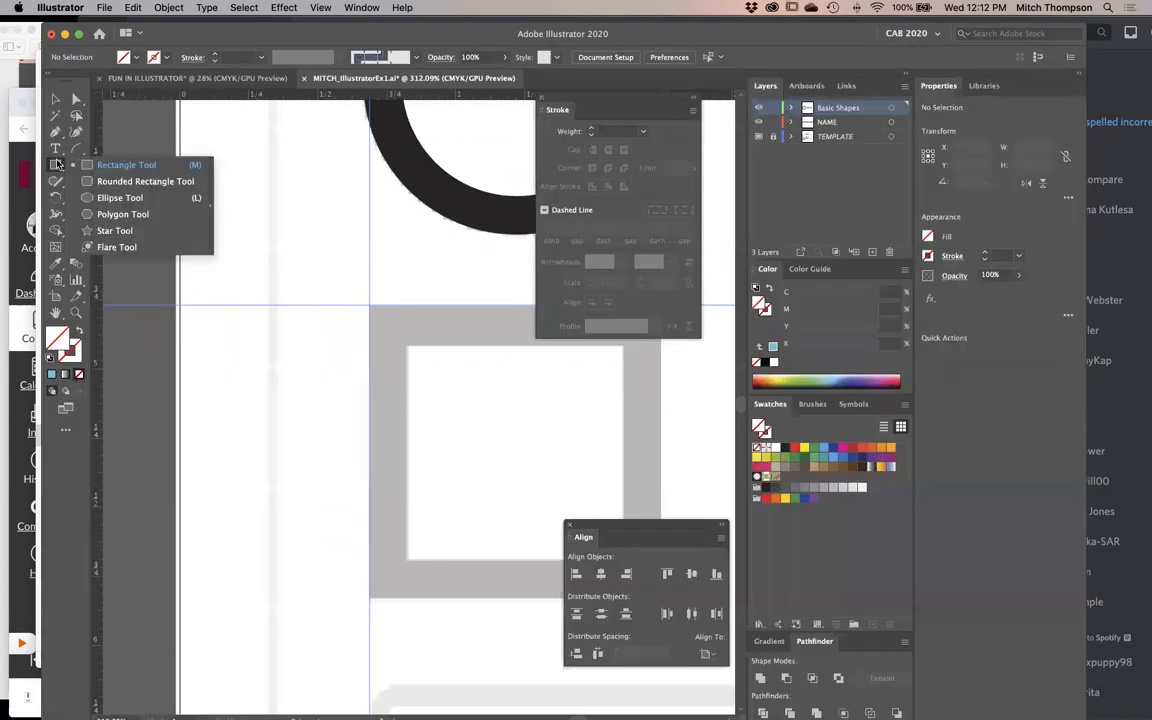
key(Tab)
key(z)
drag(206, 188, 805, 676)
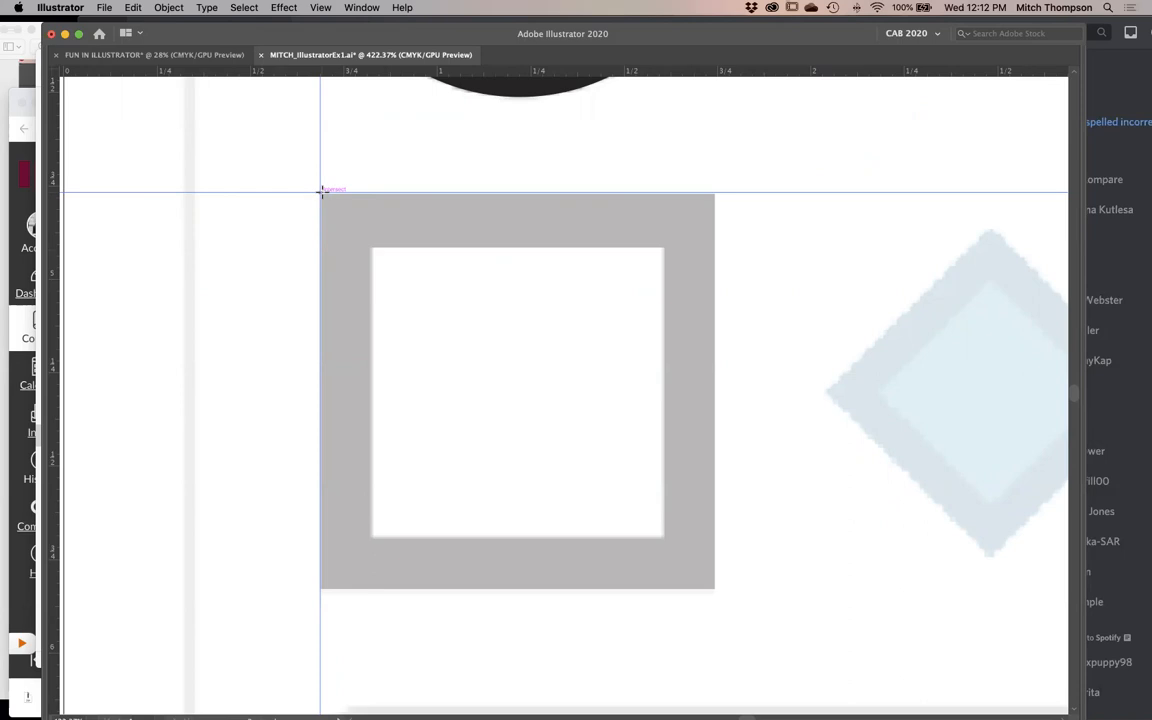
click(333, 7)
click(335, 7)
drag(320, 190, 712, 589)
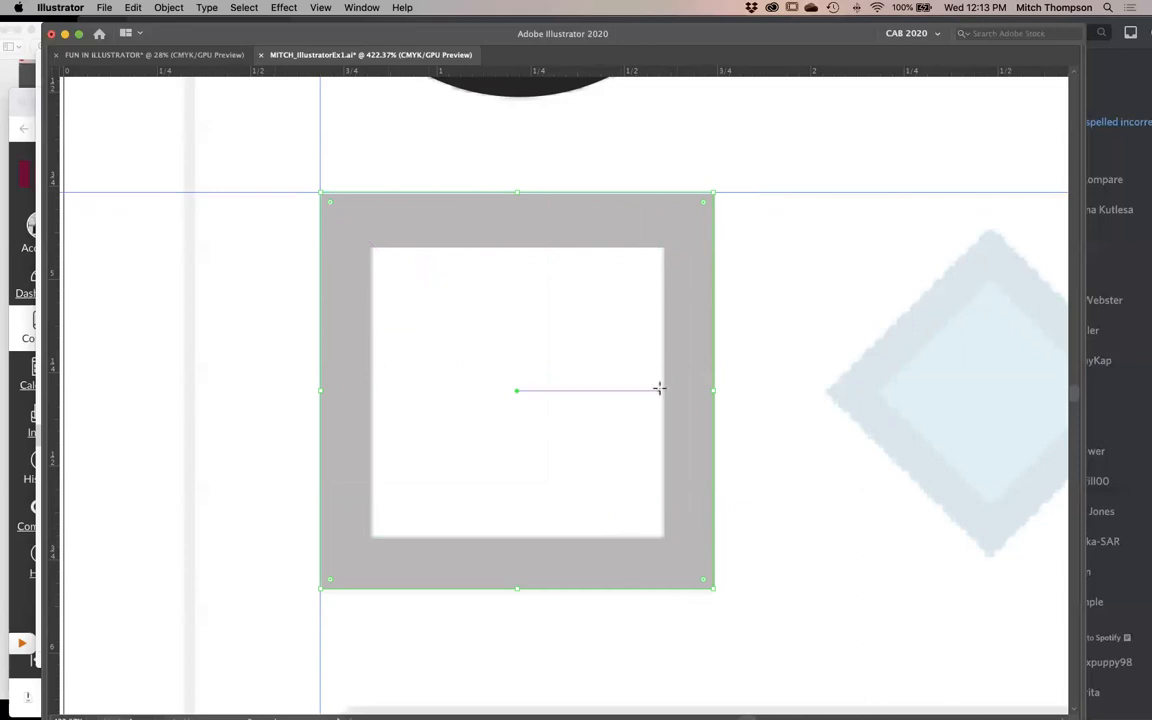
- Switch between Outline and Preview display to examine the paths of the new rectangle and the existing circles
key(super+y)
key(super+y)
key(super+y)
key(super+y)
key(z)
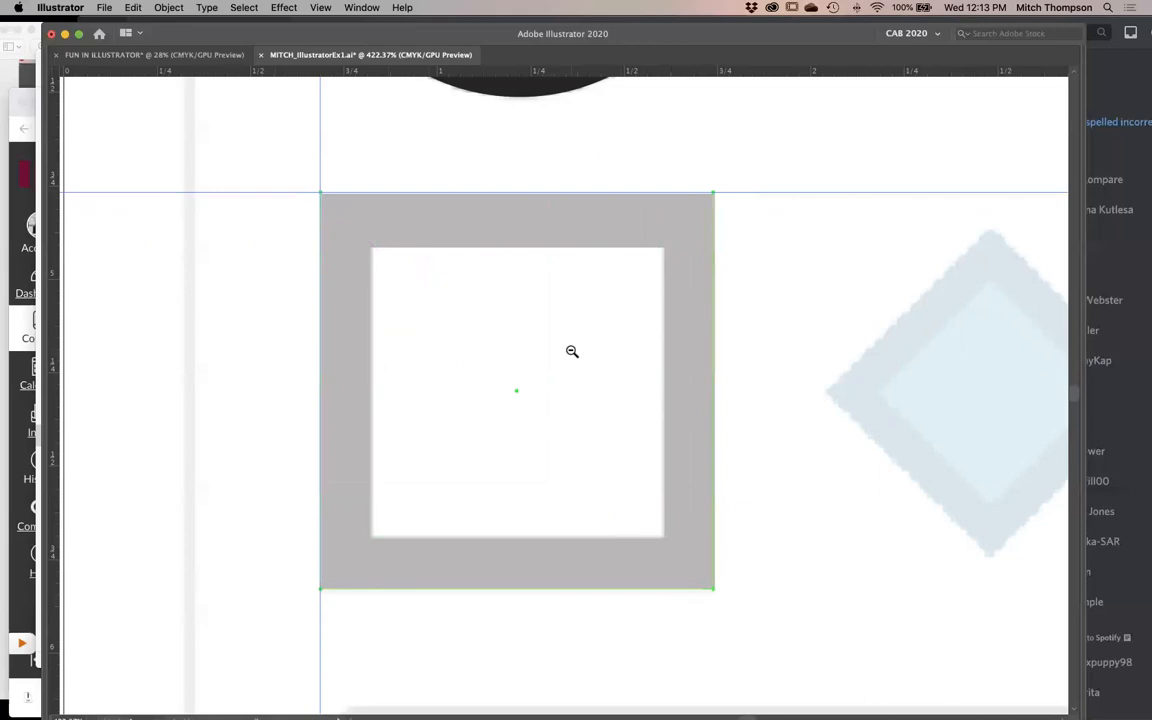
alt+click(571, 351)
alt+click(571, 351)
alt+click(571, 351)
alt+click(571, 351)
key(v)
key(super+y)
key(super+y)
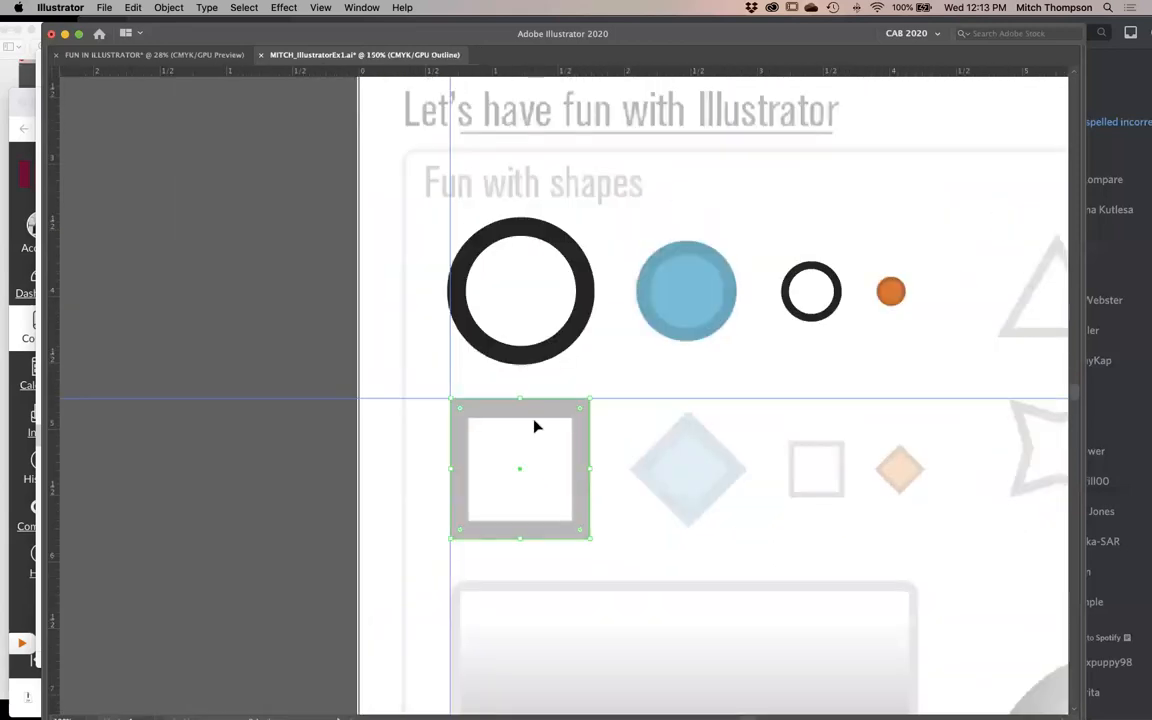
key(super+y)
key(super+y)
key(super+y)
key(super+y)
key(super+y)
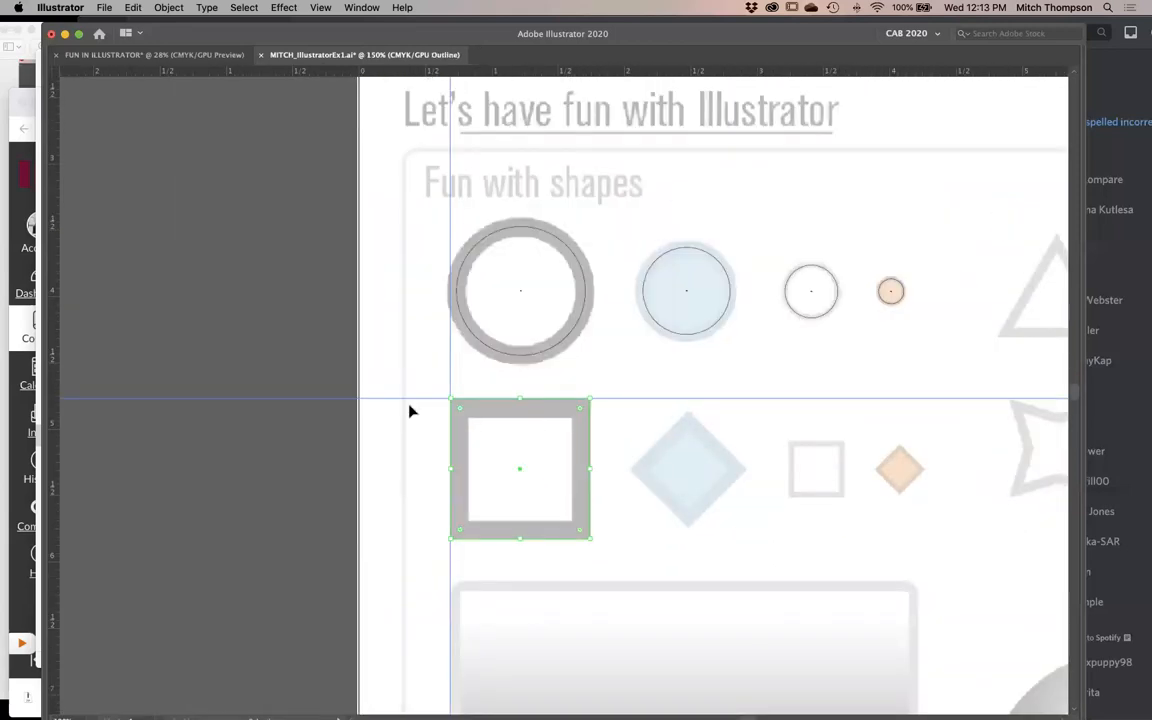
key(super+y)
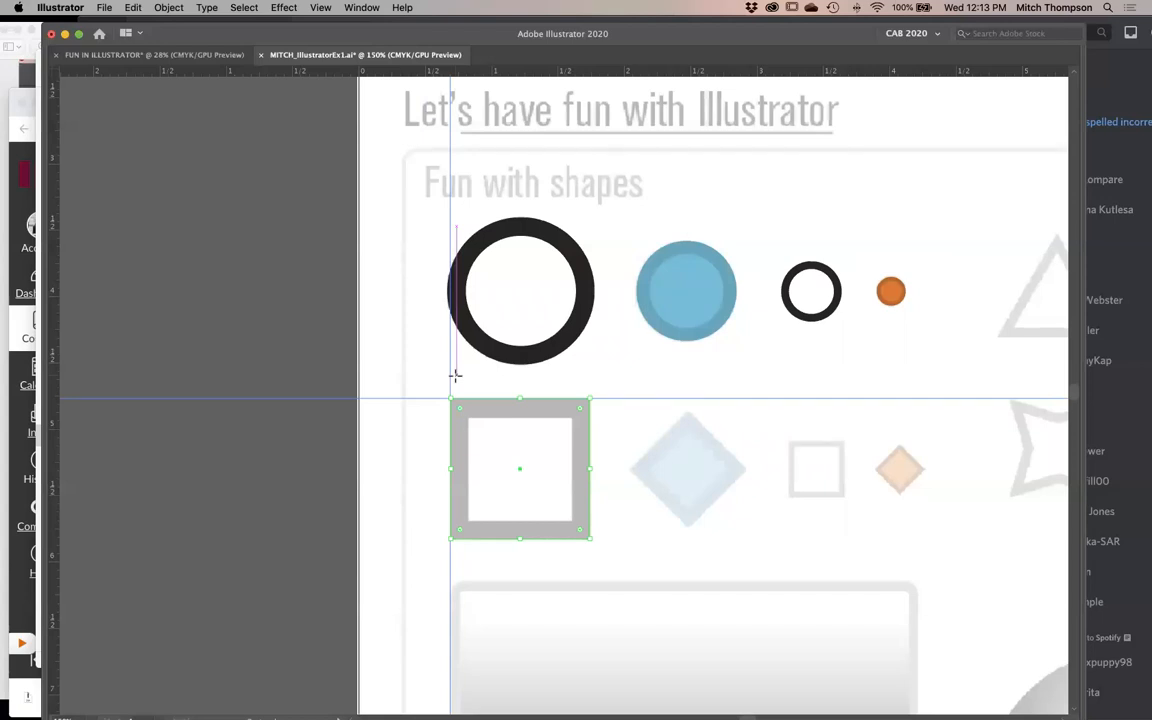
- Draw a test rectangle beside the artboard with the blue circle's fill and stroke, and undo it
click(702, 293)
key(m)
drag(180, 190, 298, 345)
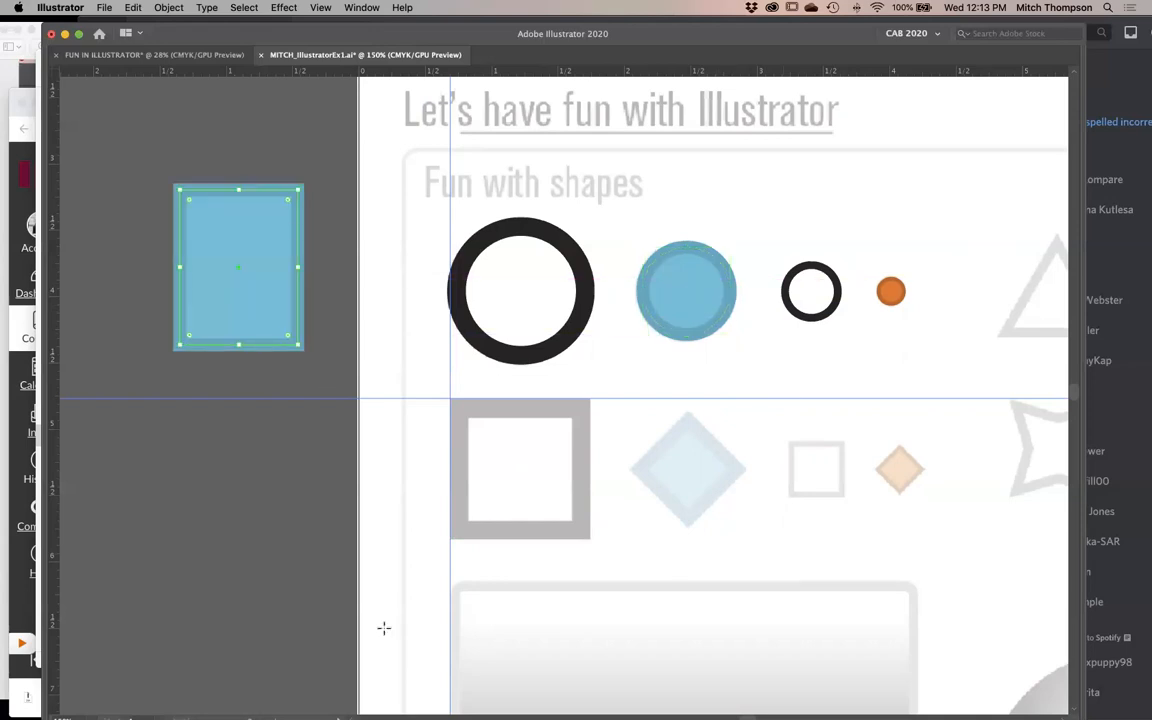
key(super+z)
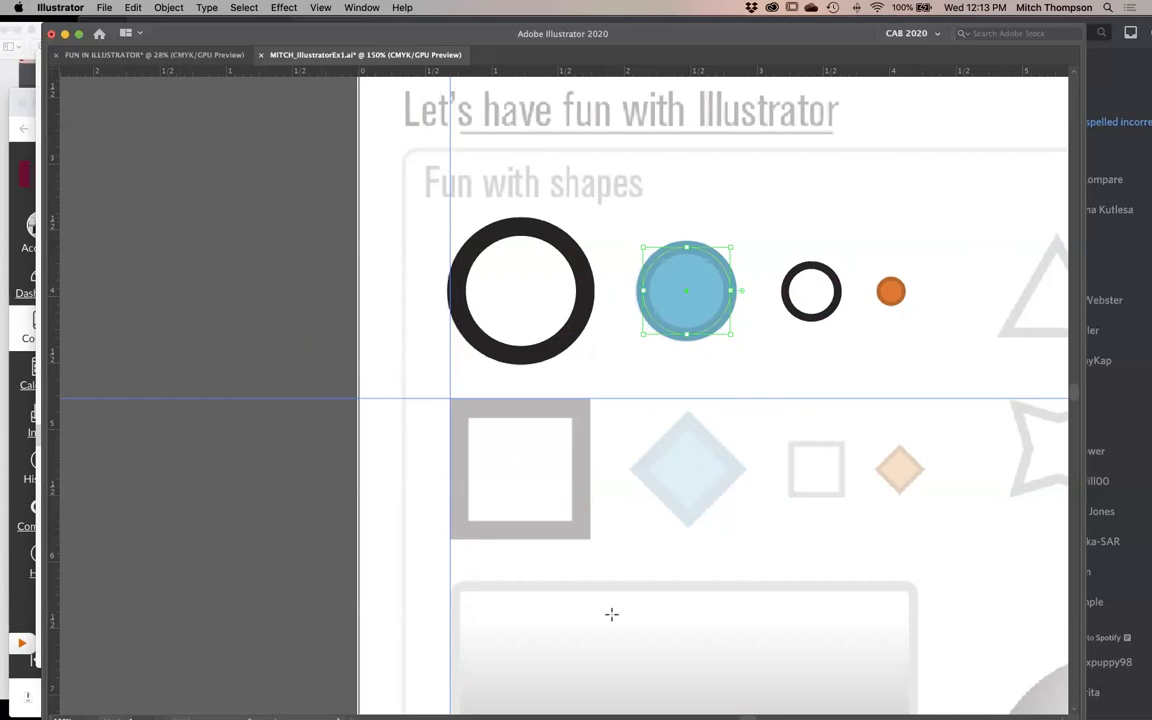
- Draw a rectangle beside the artboard using the small orange circle's fill and stroke, and deselect it
click(889, 295)
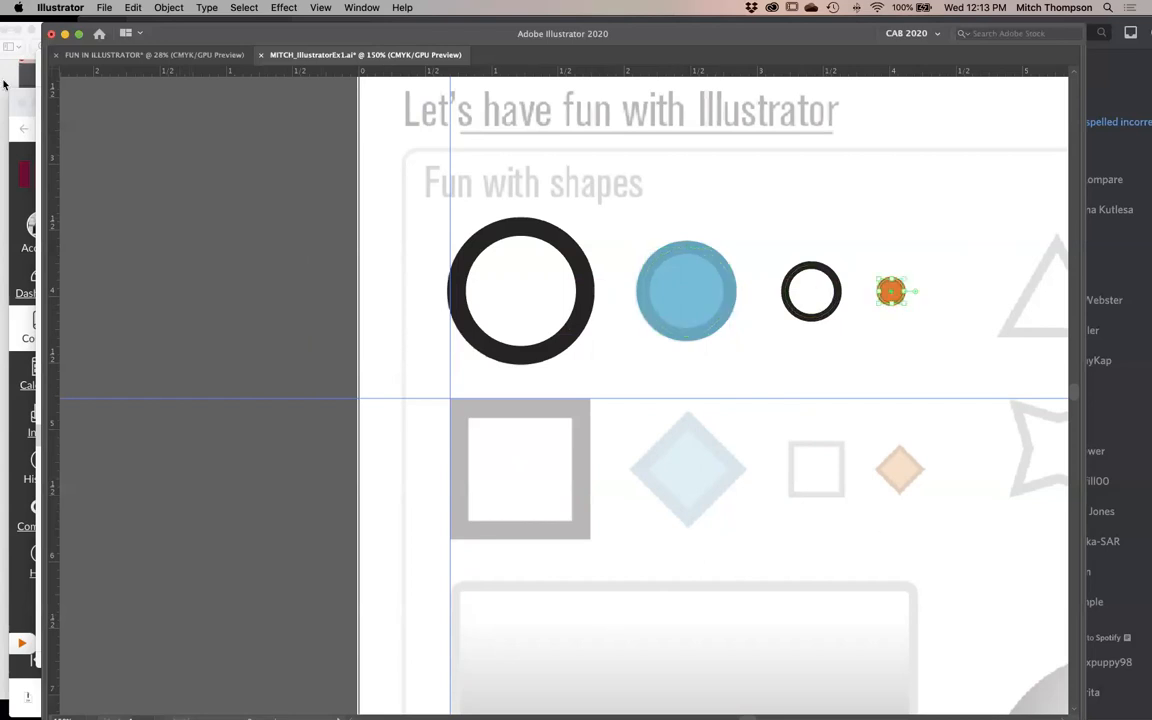
drag(146, 173, 296, 377)
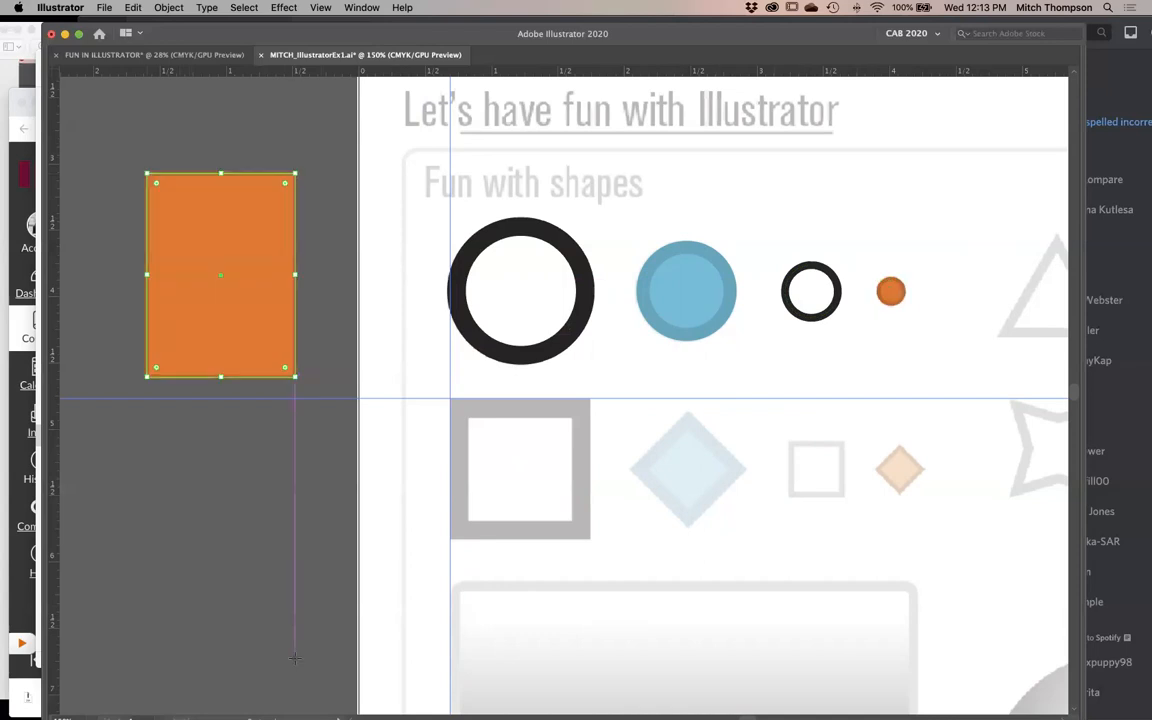
super+click(298, 541)
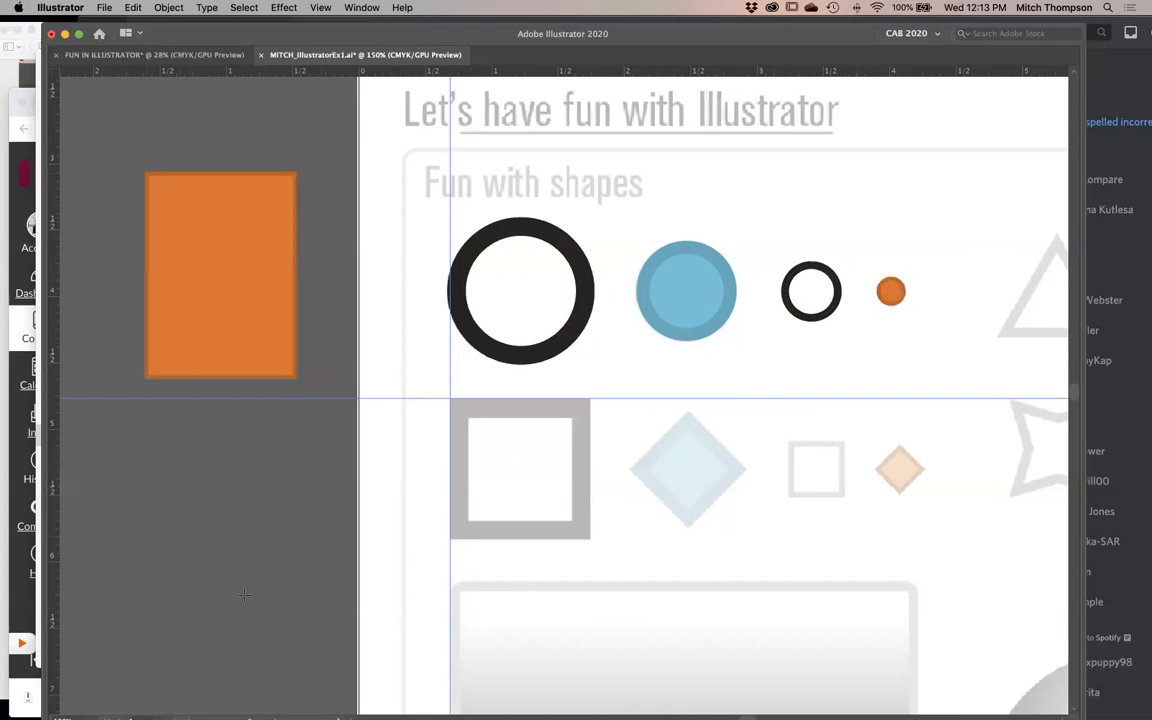
- Add an extra horizontal guide and an unfilled test rectangle beside the artboard, and remove both
drag(352, 75, 352, 127)
drag(245, 523, 303, 614)
key(Delete)
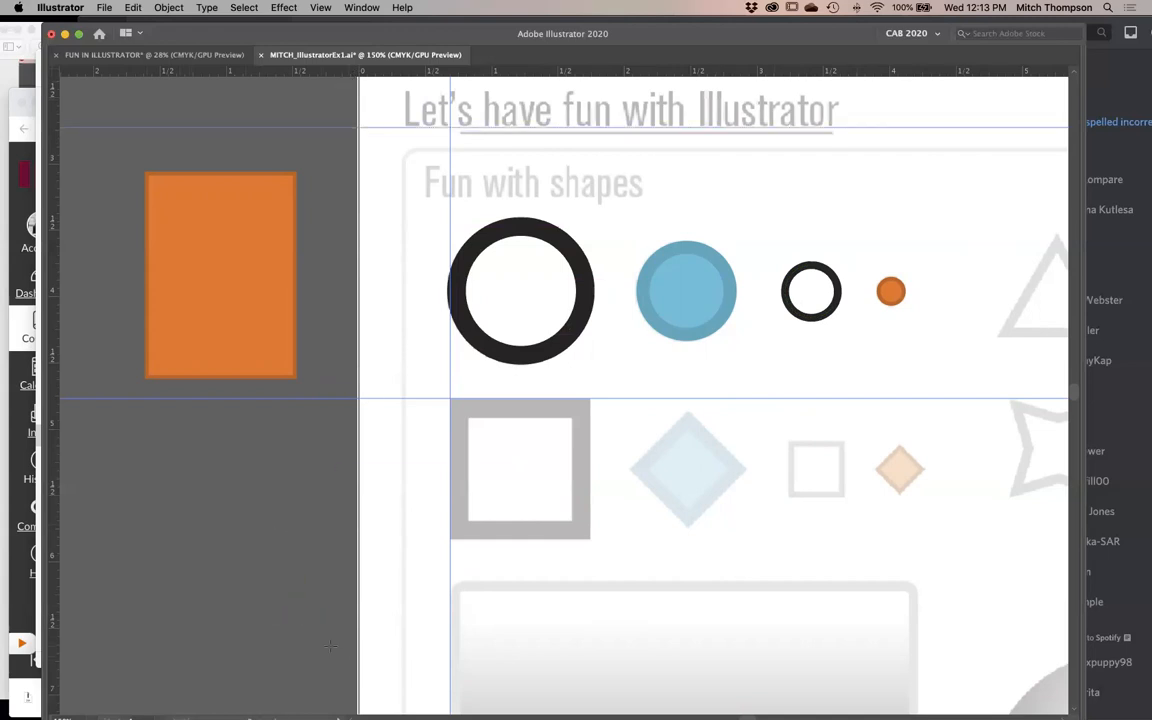
key(super+z)
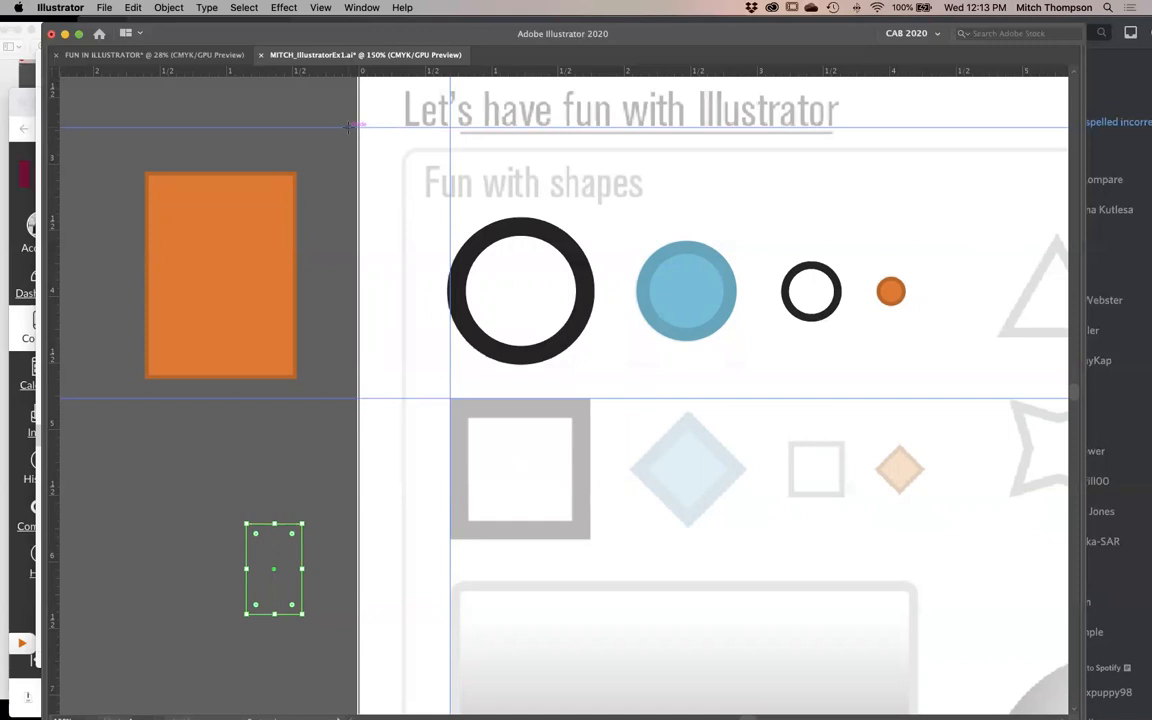
key(Delete)
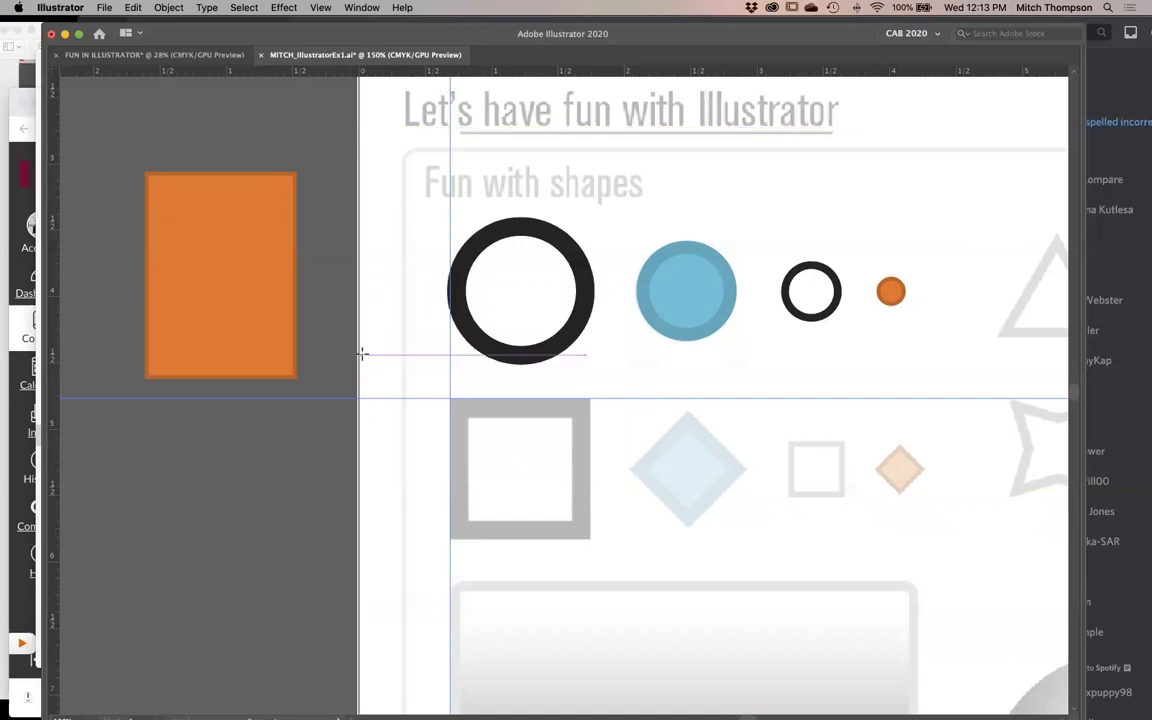
- Draw three small test rectangles around the top of the large gray square with the blue circle's fill and stroke, and deselect everything
click(241, 303)
drag(241, 303, 286, 349)
key(z)
drag(400, 340, 711, 594)
key(m)
scroll(489, 396, up, 2)
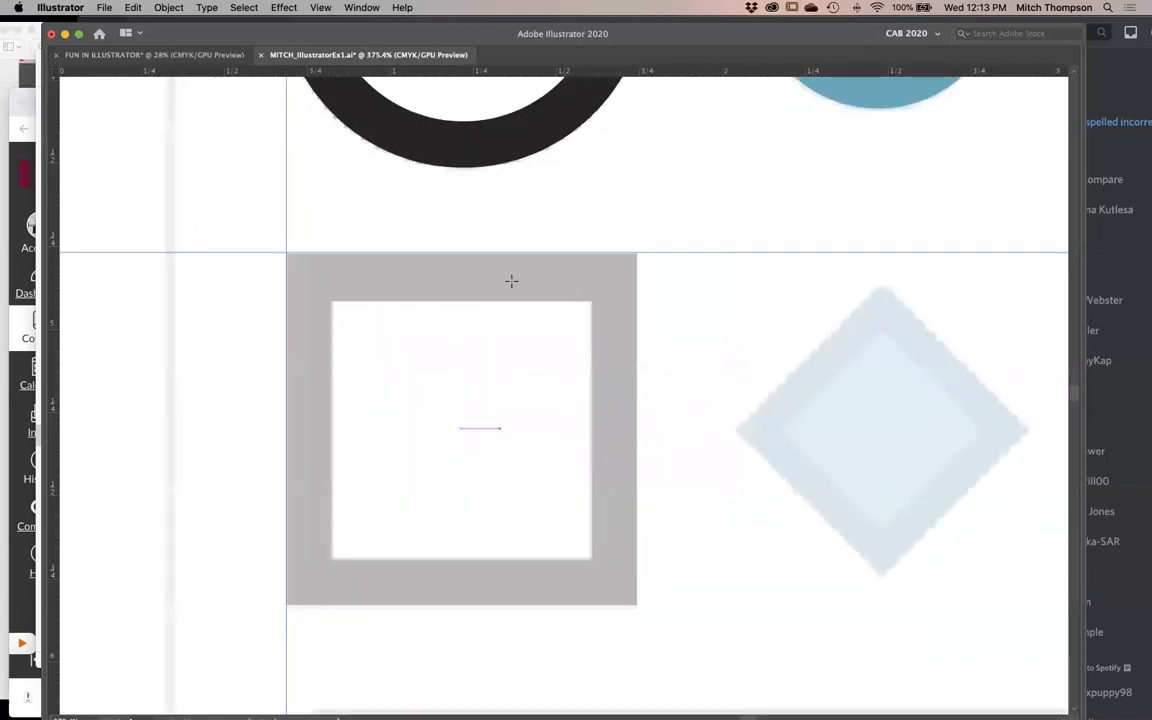
drag(568, 303, 530, 368)
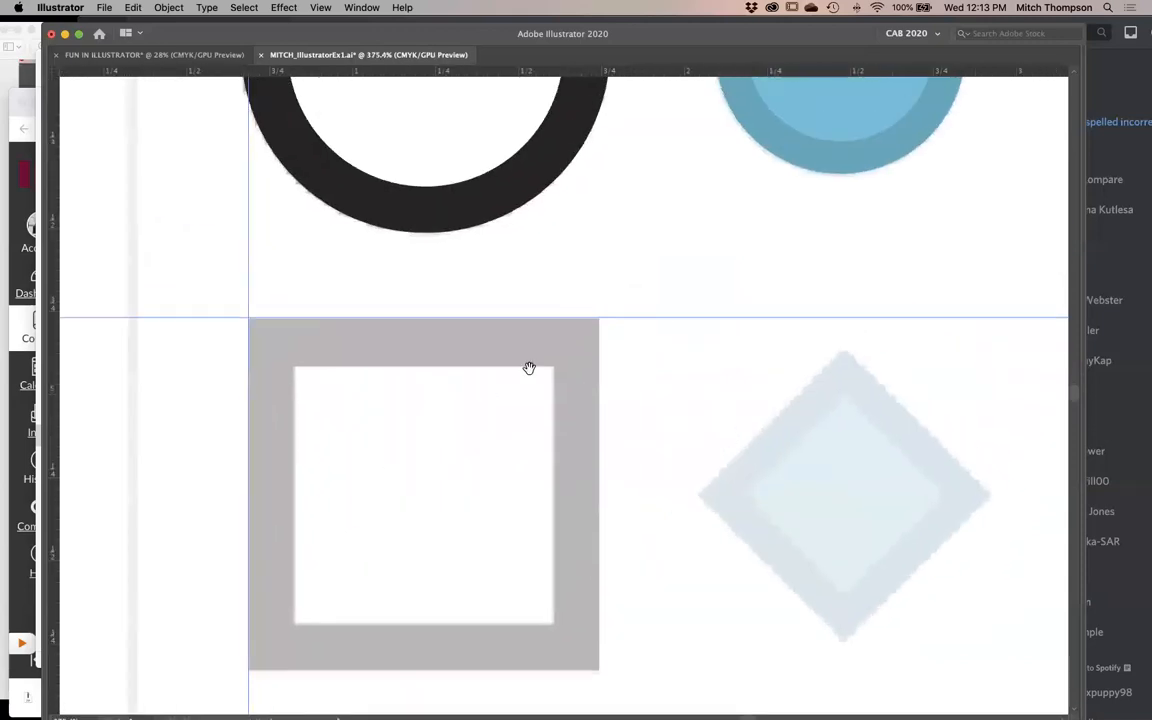
key(v)
click(838, 103)
key(m)
drag(716, 264, 713, 330)
drag(603, 271, 562, 338)
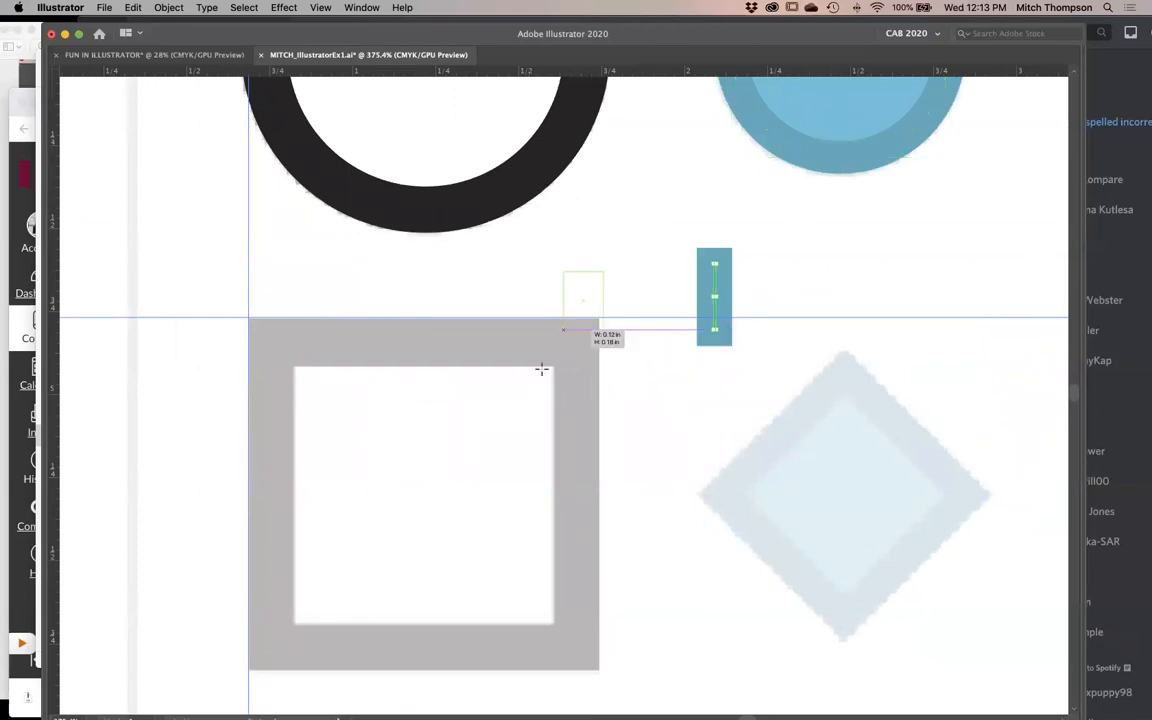
drag(432, 318, 297, 438)
super+click(846, 149)
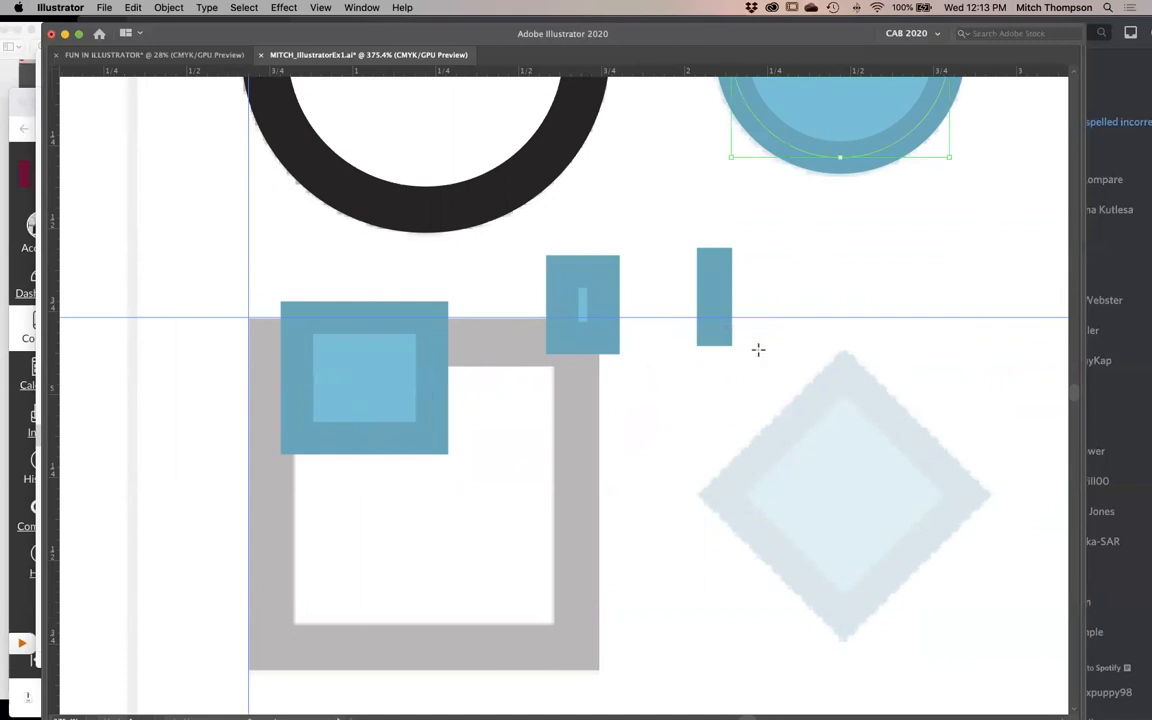
super+click(728, 393)
click(322, 8)
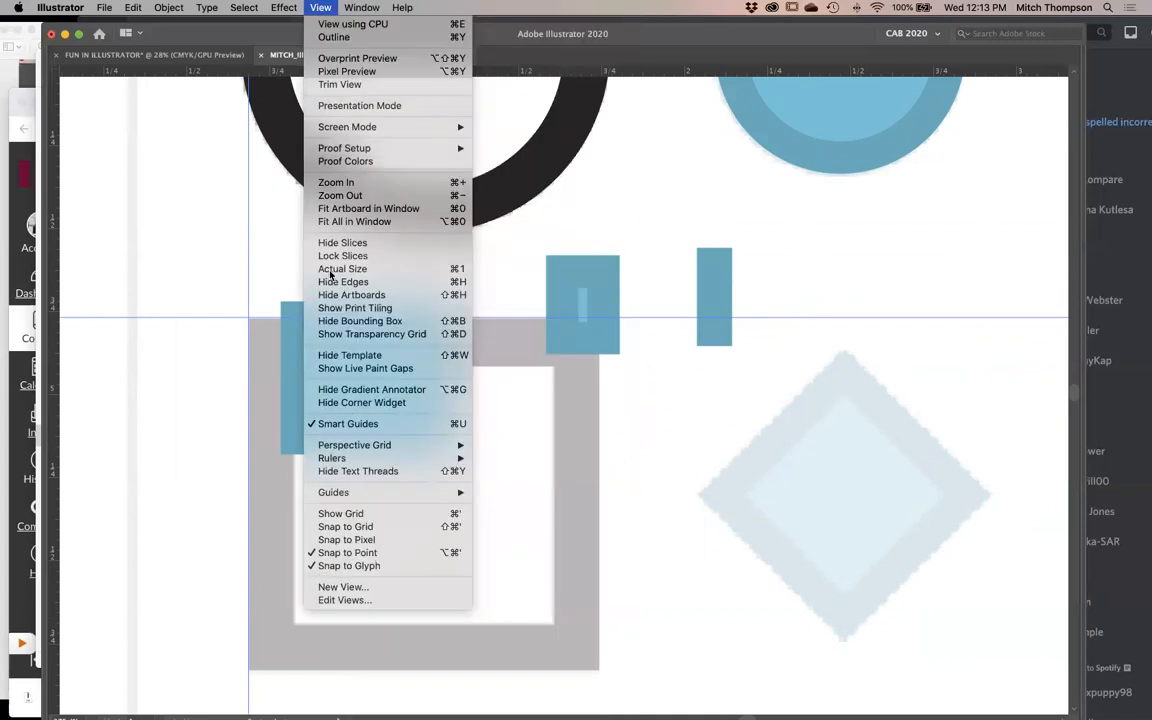
mouse_move(340, 492)
click(534, 505)
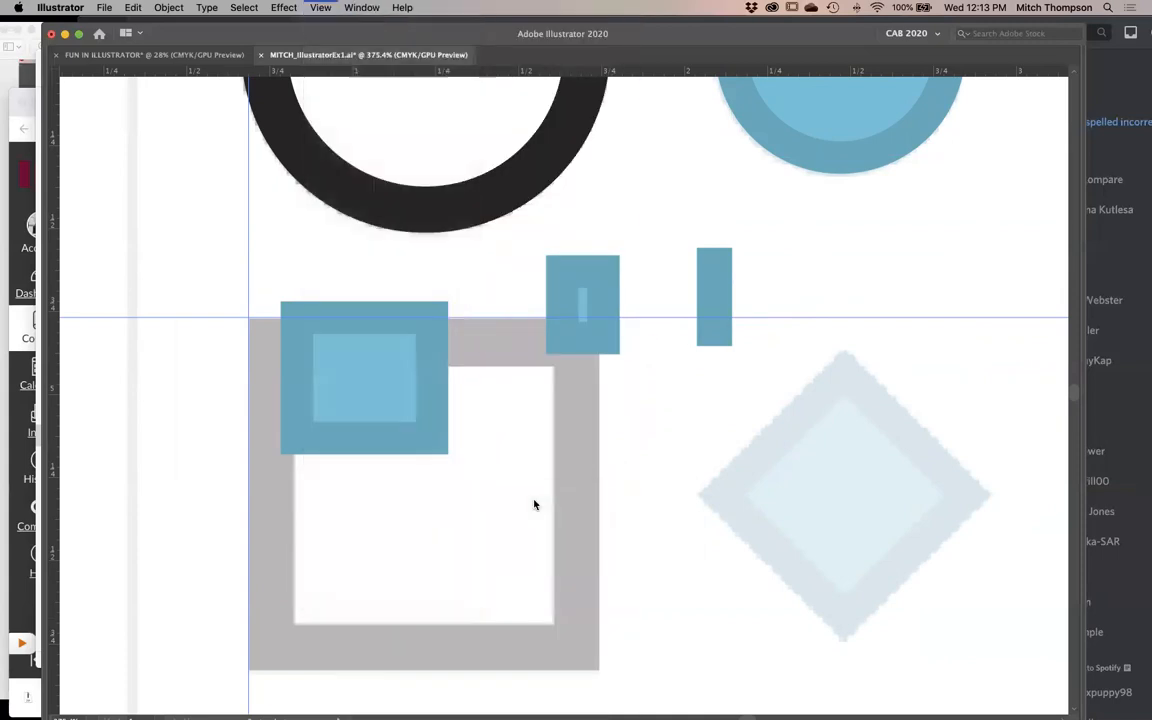
click(321, 8)
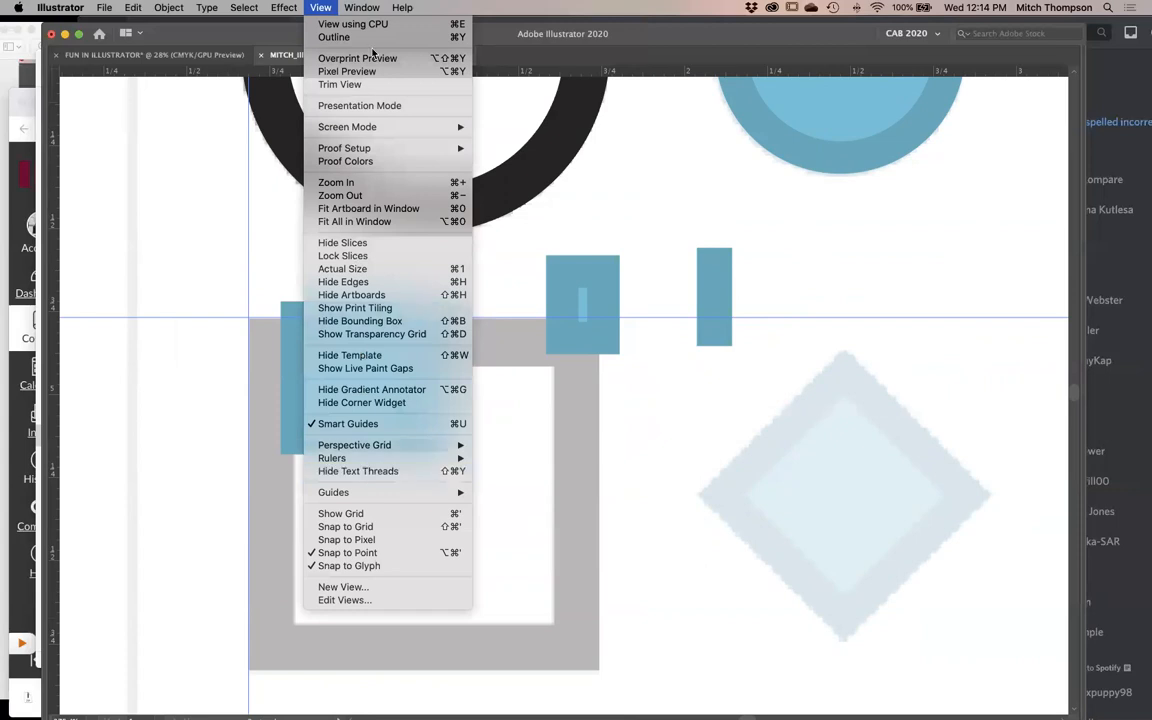
click(361, 8)
- Delete the three small blue test rectangles around the top of the large gray square
drag(853, 297, 384, 460)
key(m)
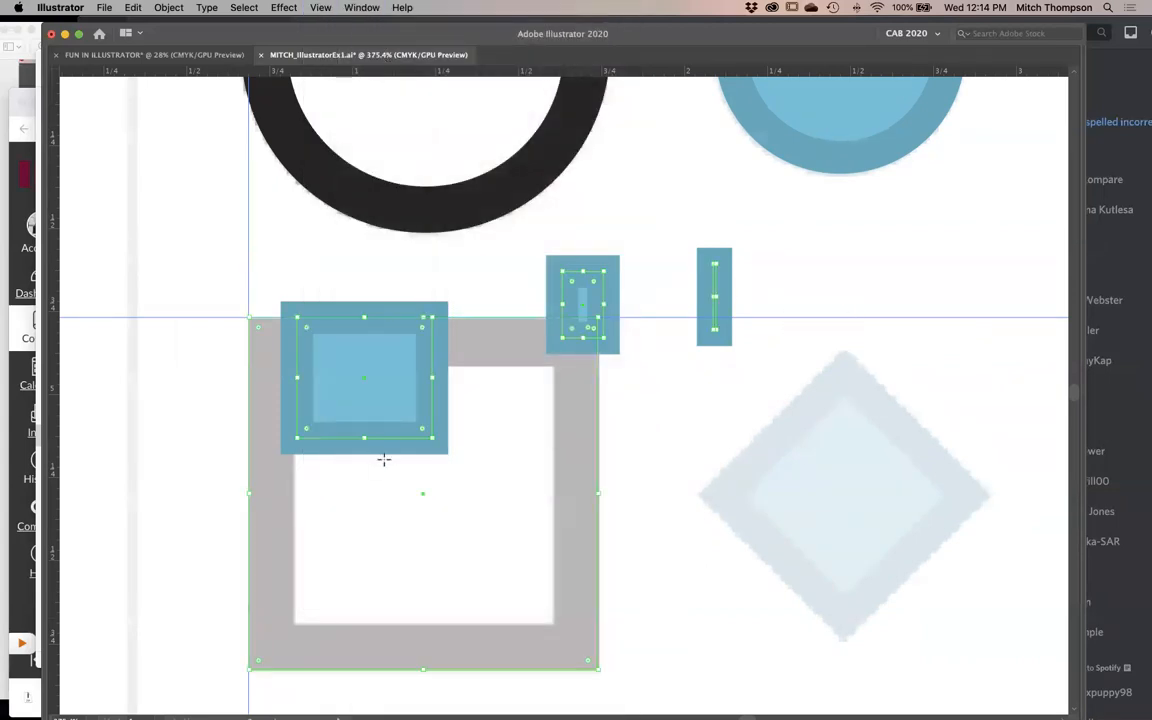
drag(674, 447, 518, 503)
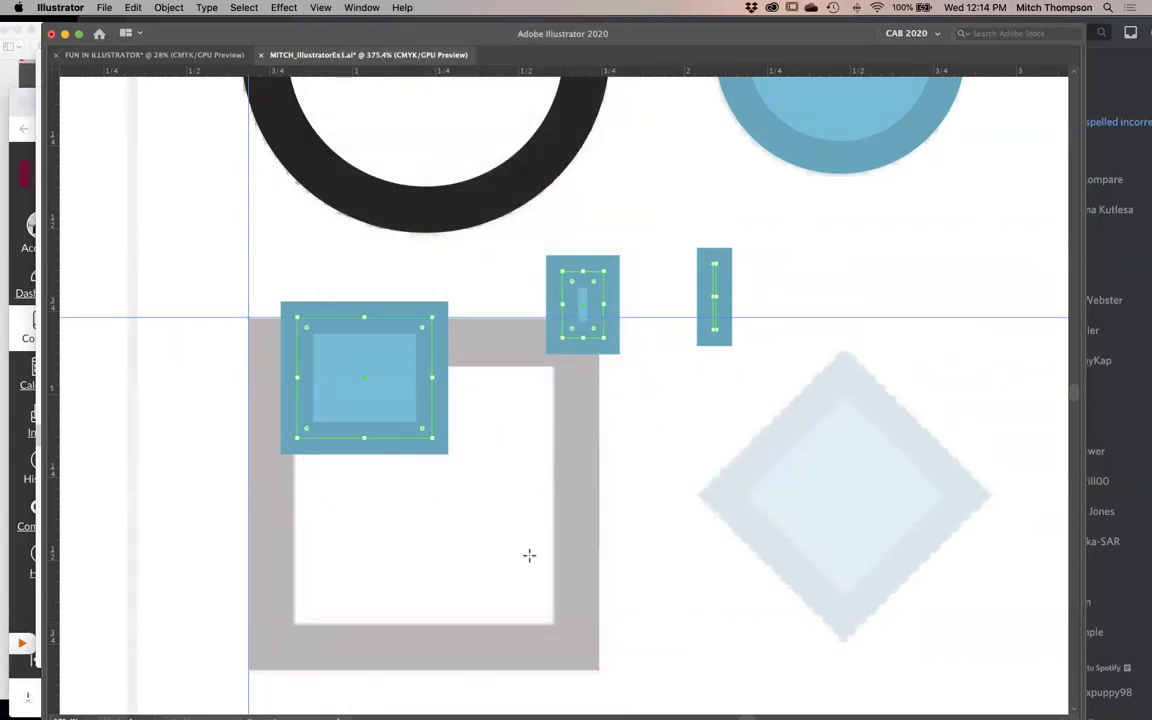
key(Delete)
- Delete the orange test rectangle beside the artboard
alt+super+click(510, 400)
alt+super+click(510, 402)
alt+super+click(508, 403)
drag(712, 415, 600, 547)
super+click(357, 260)
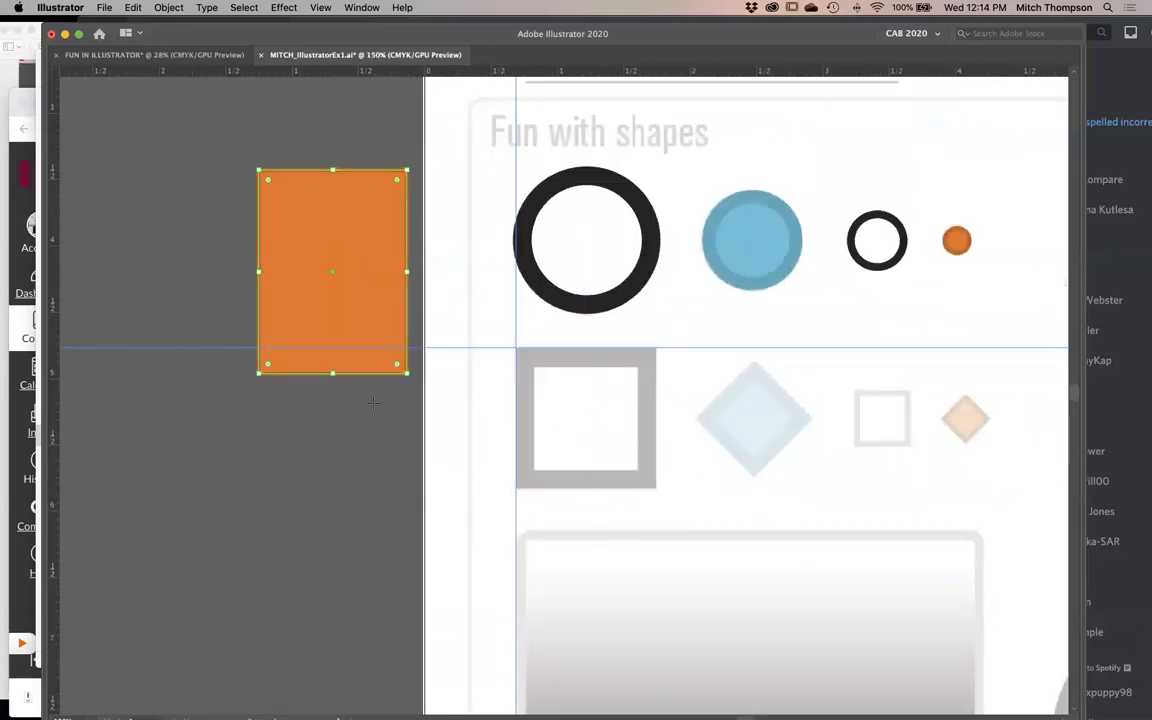
key(Delete)
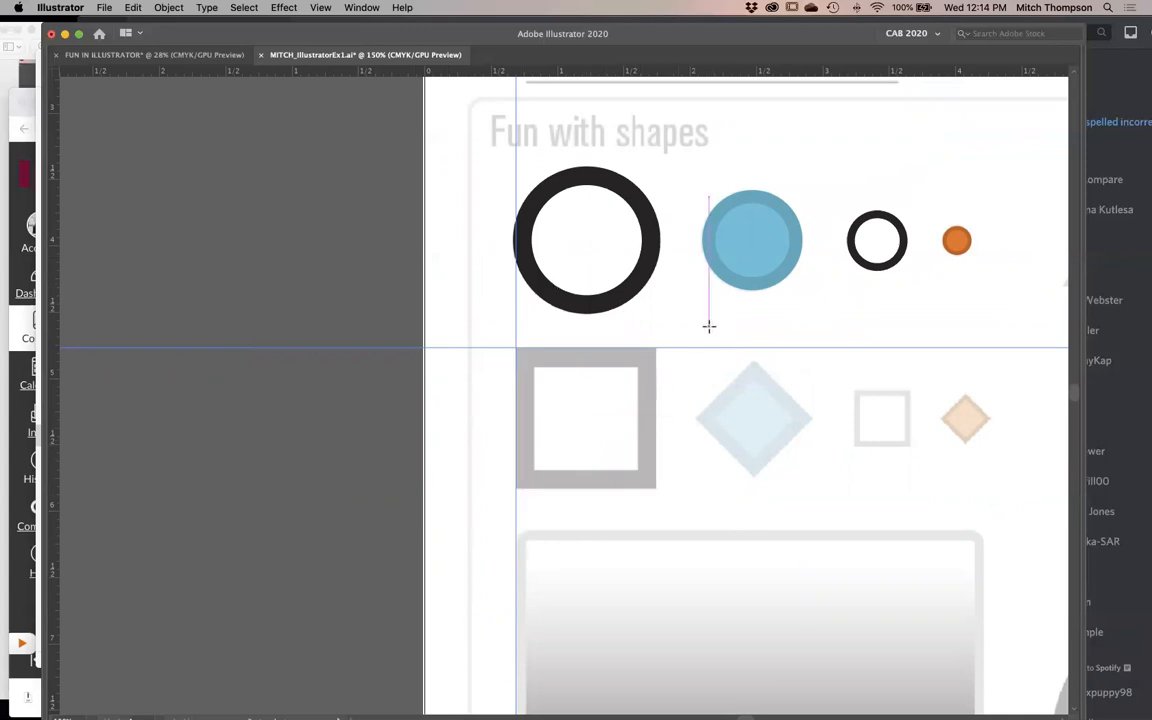
- Copy the large black circle's fill and stroke onto the traced large square with the Eyedropper
key(i)
key(v)
click(545, 404)
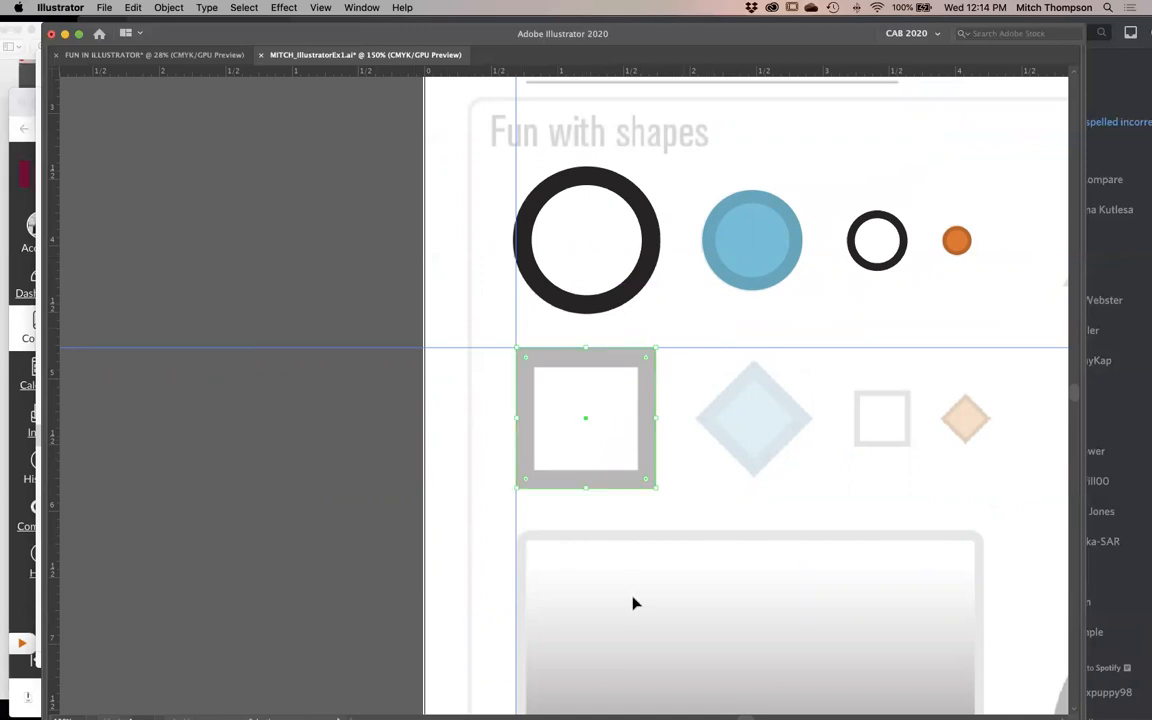
key(i)
click(597, 261)
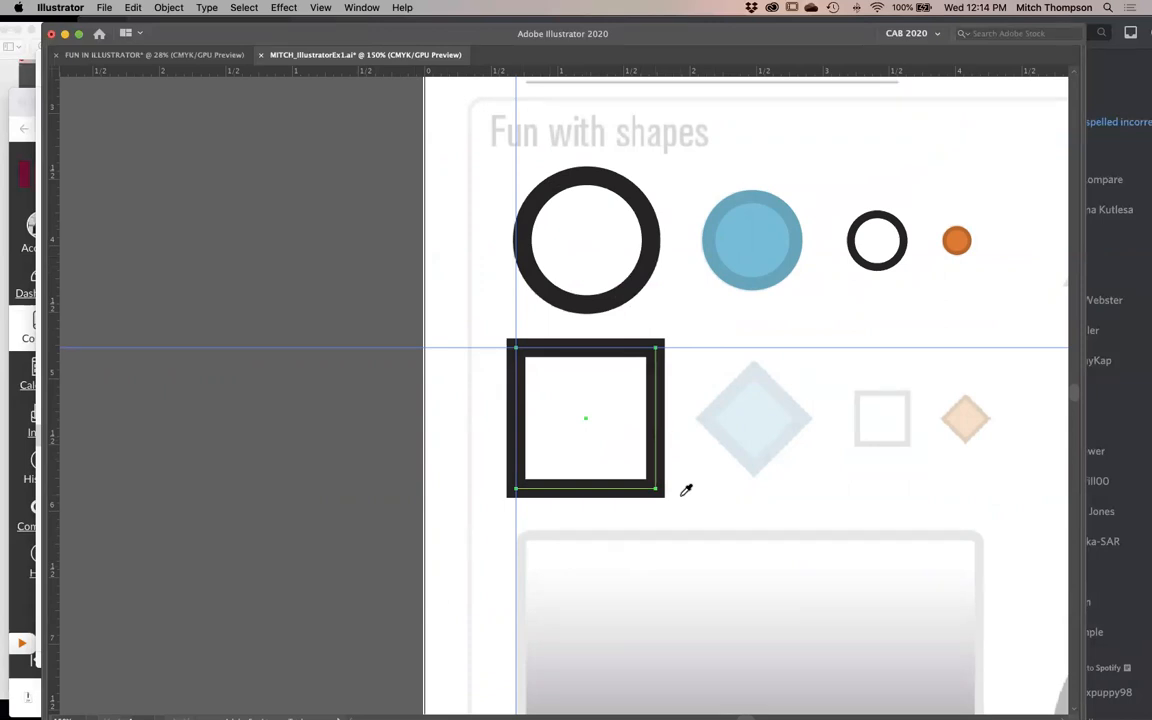
- Align the traced square's stroke to the inside of its path and deselect it
key(z)
drag(594, 330, 477, 412)
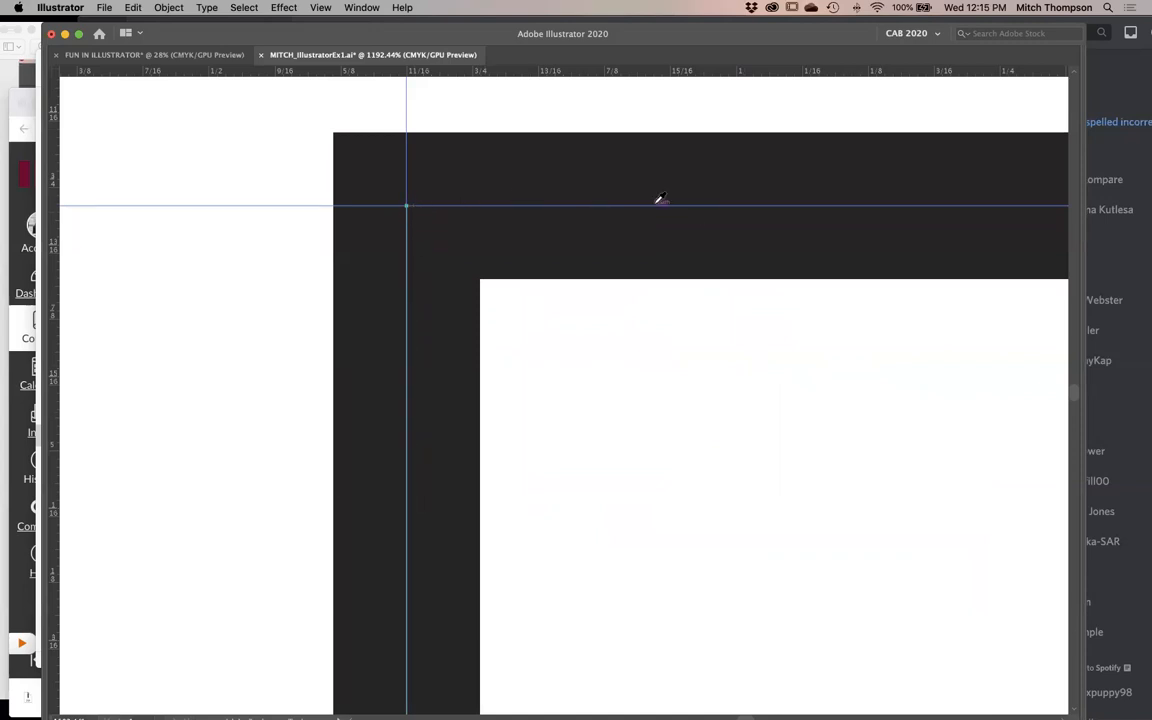
alt+super+click(640, 437)
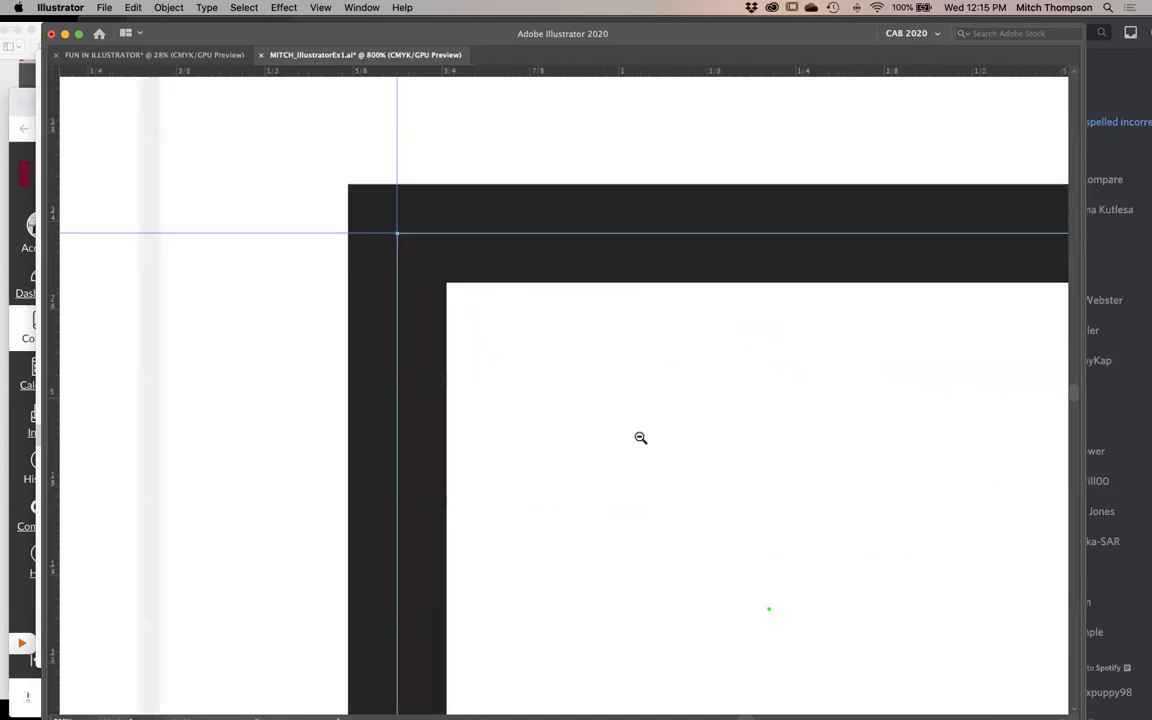
alt+super+click(640, 437)
alt+super+click(640, 437)
alt+super+click(640, 436)
key(Tab)
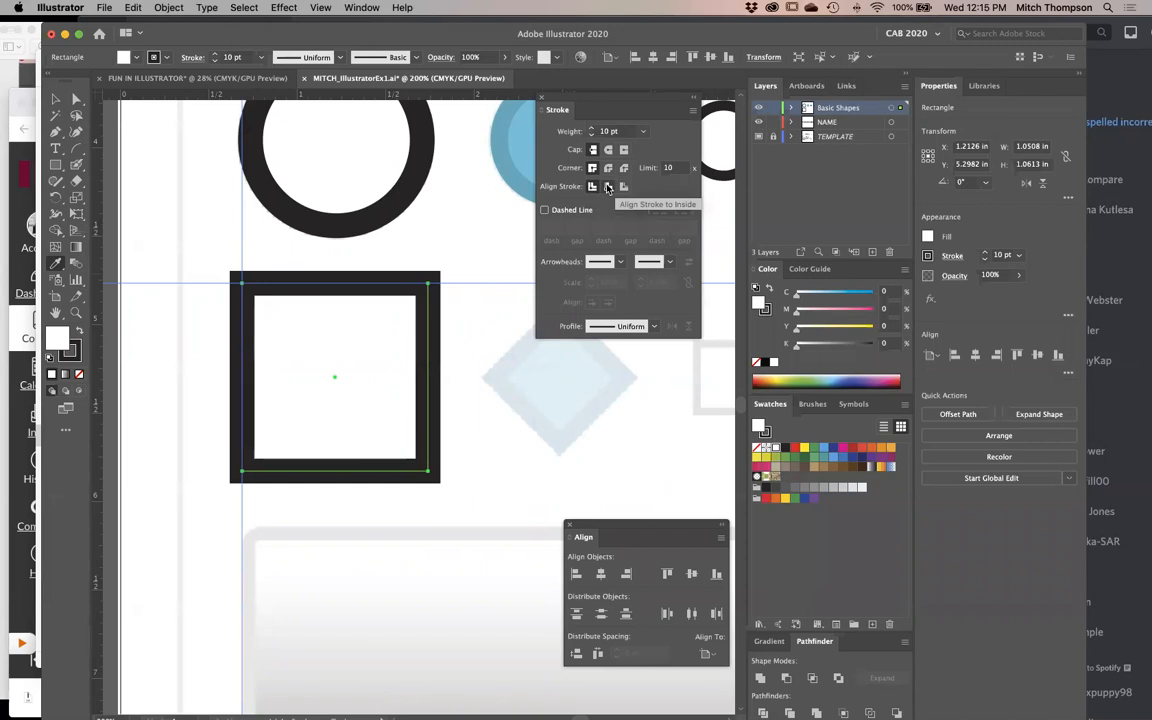
click(607, 187)
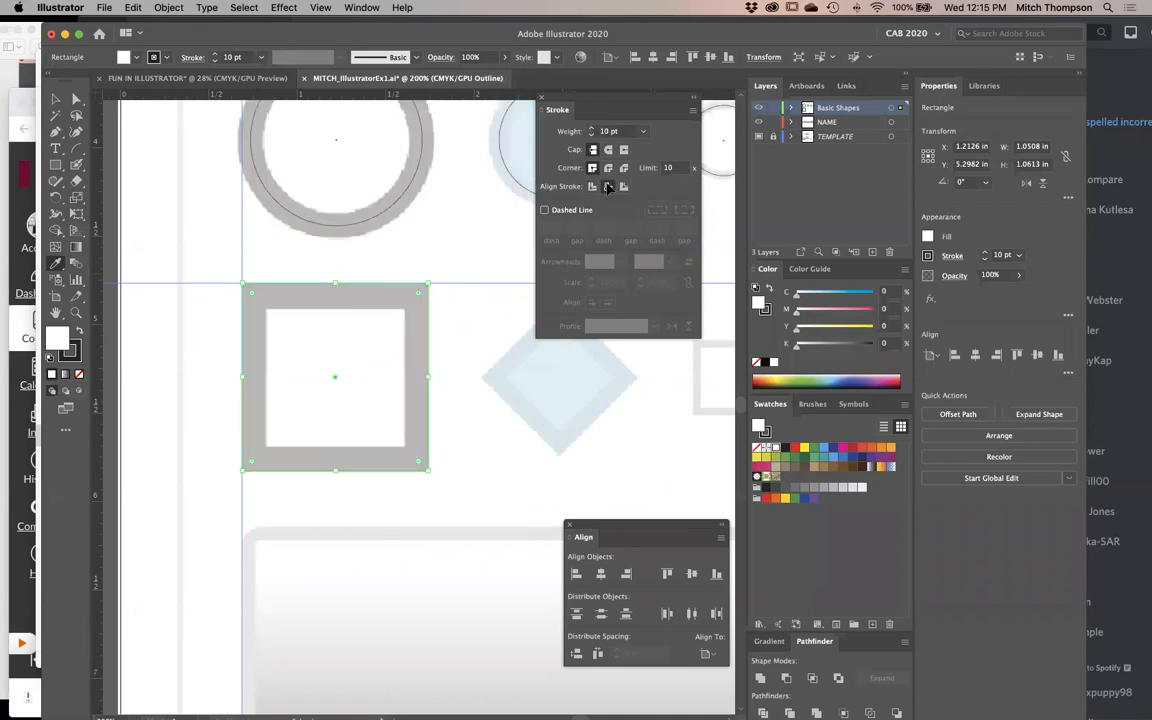
click(445, 514)
key(Tab)
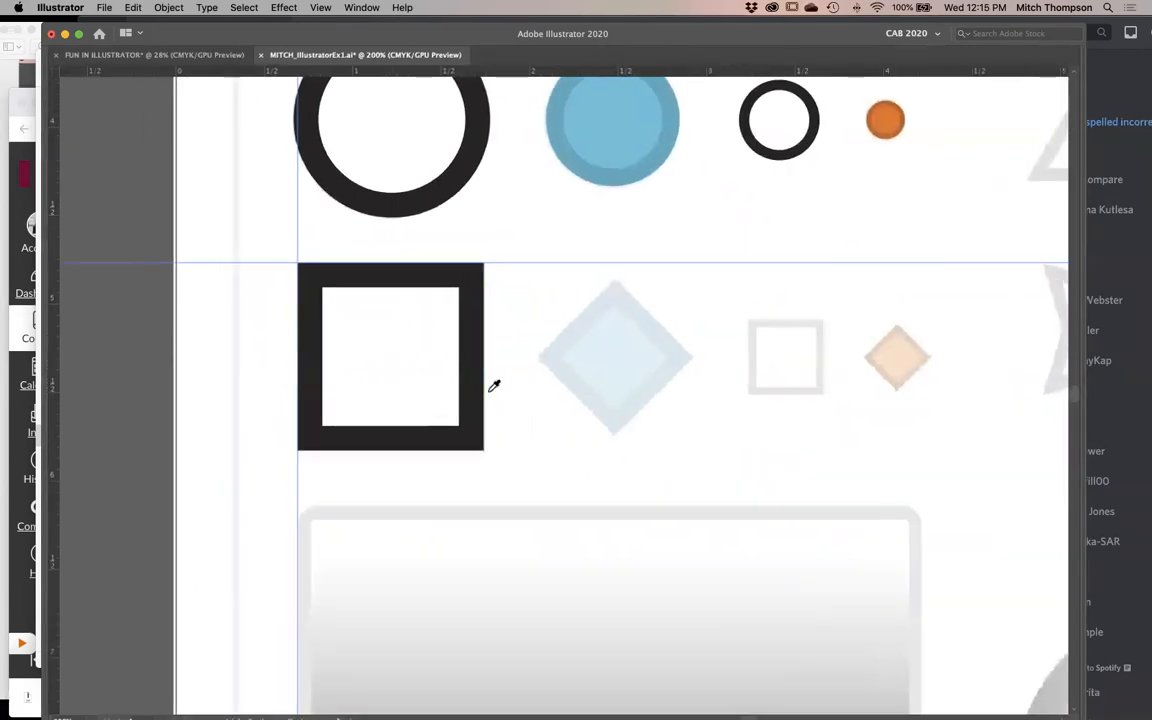
- Duplicate the large black square horizontally over the template's light blue diamond
scroll(496, 394, right, 2)
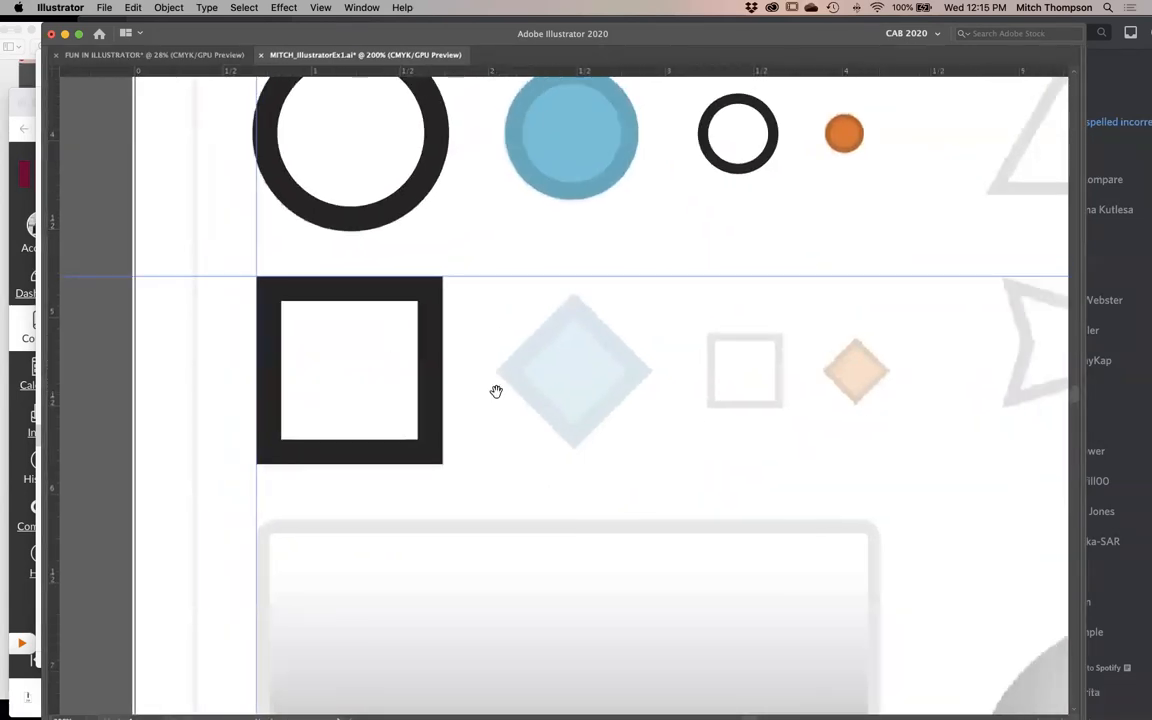
key(v)
click(391, 373)
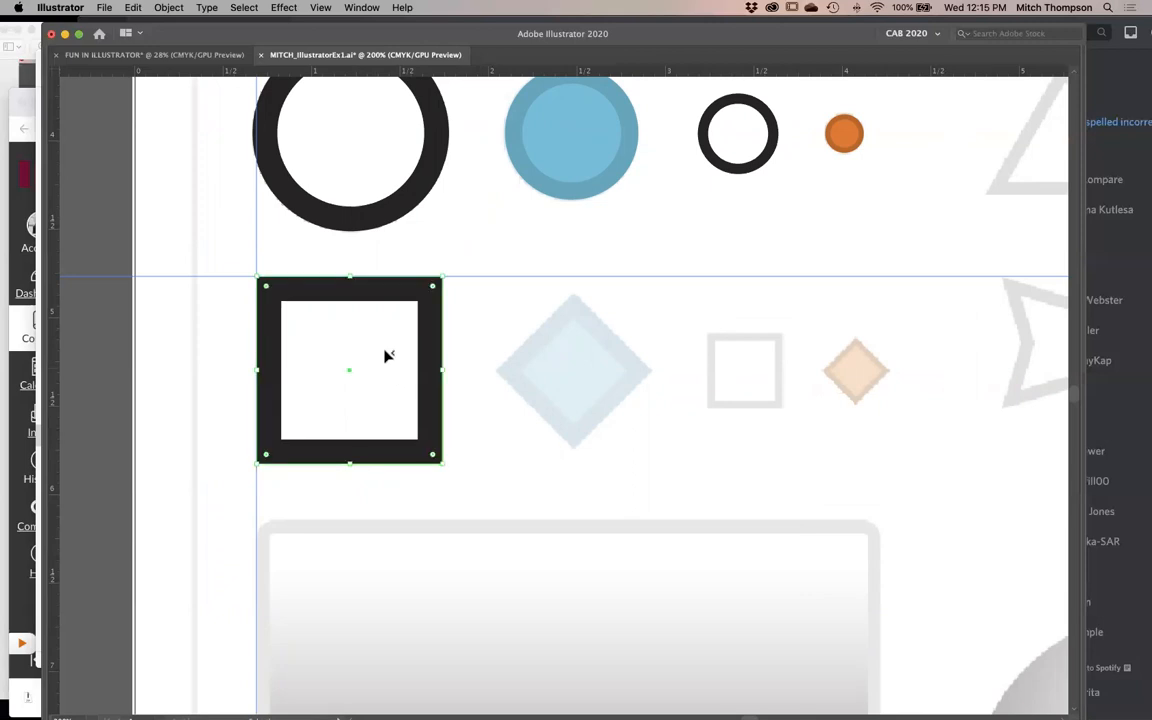
drag(352, 370, 577, 376)
- Switch to Outline mode and rotate the duplicated square 45° over the light blue diamond
key(i)
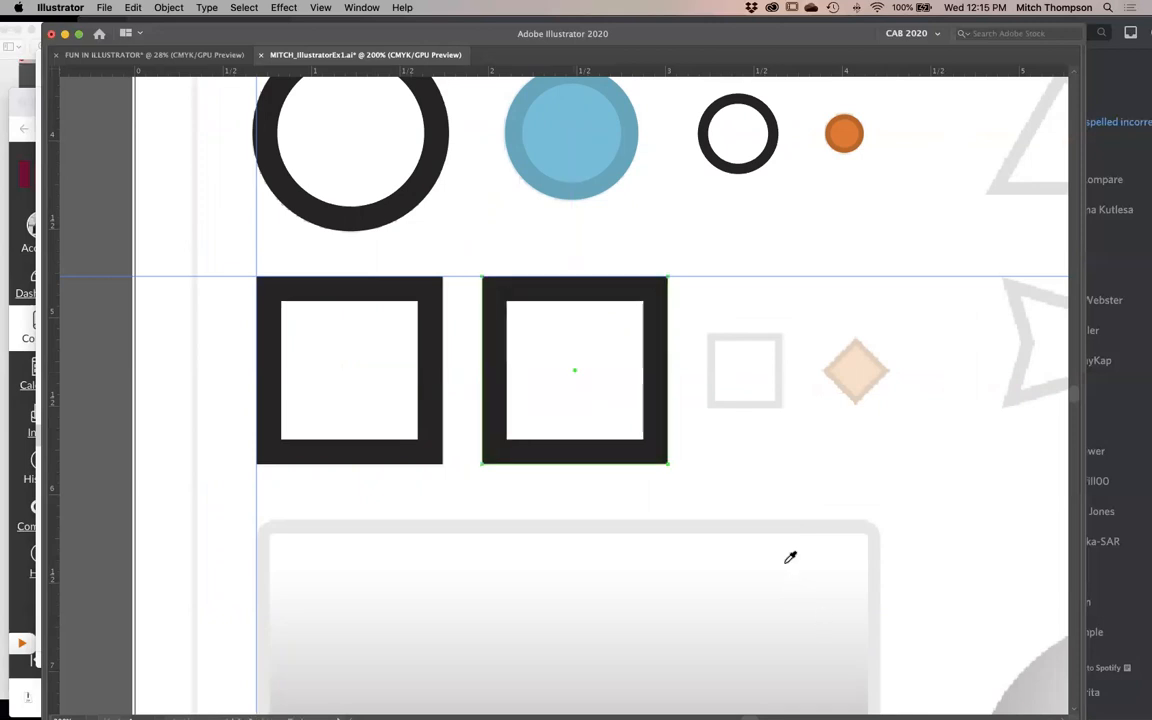
key(super+y)
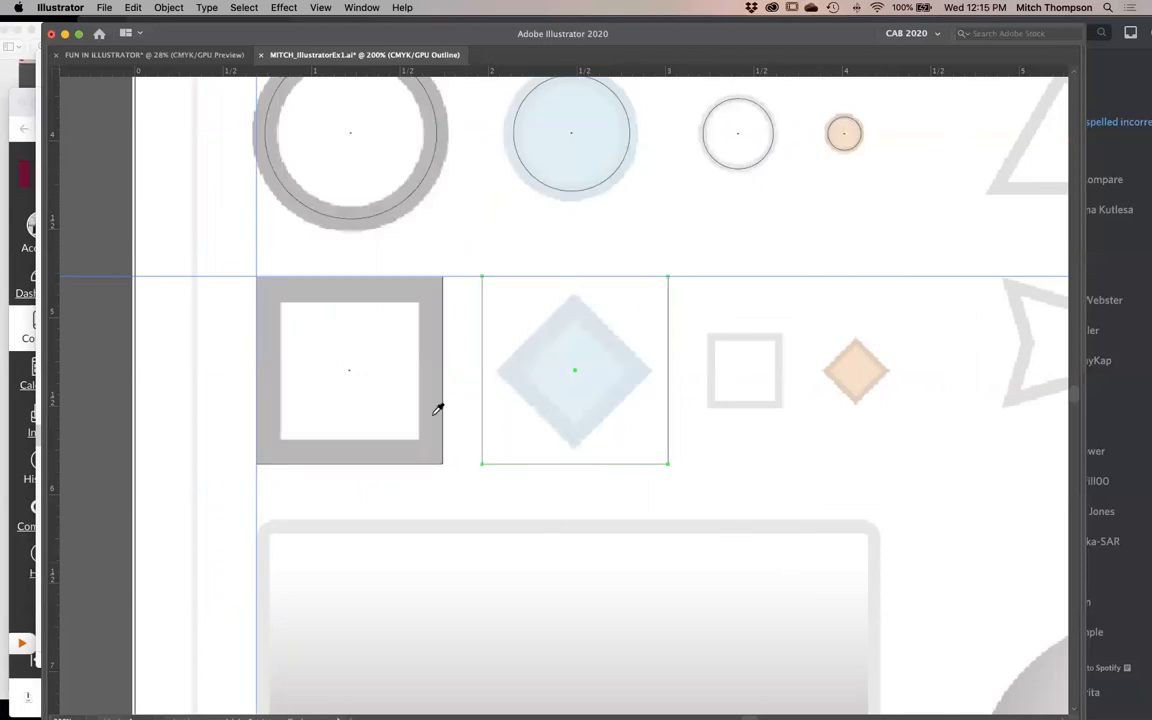
key(v)
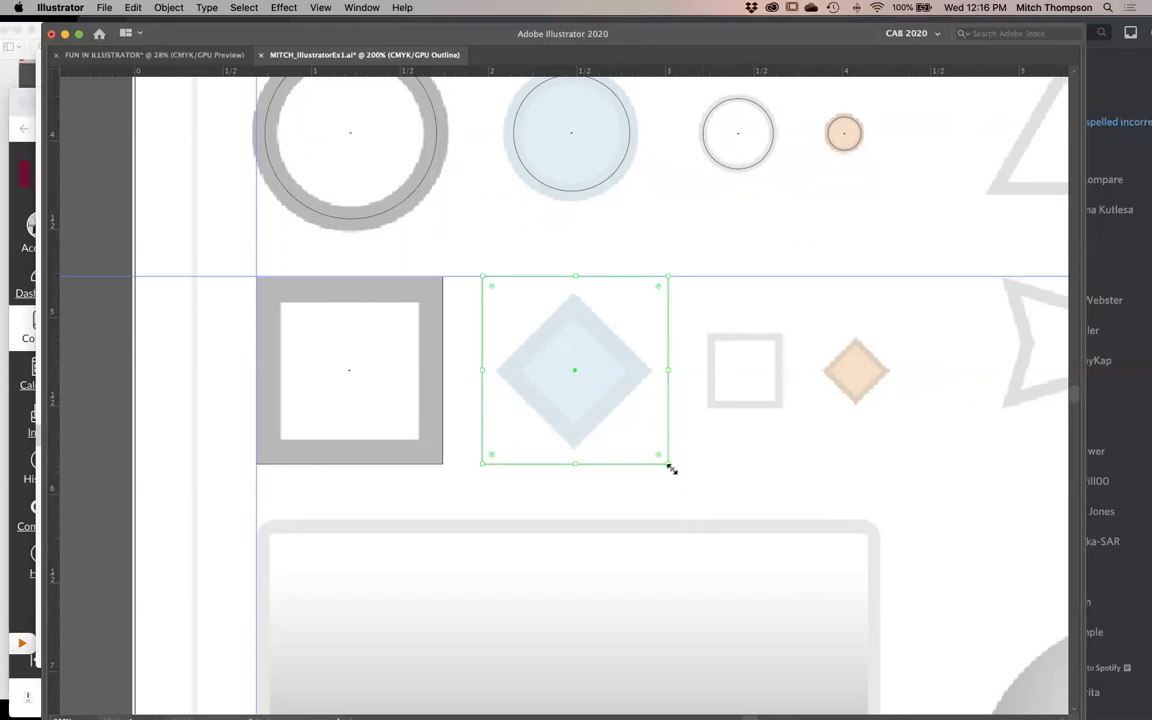
drag(674, 469, 568, 476)
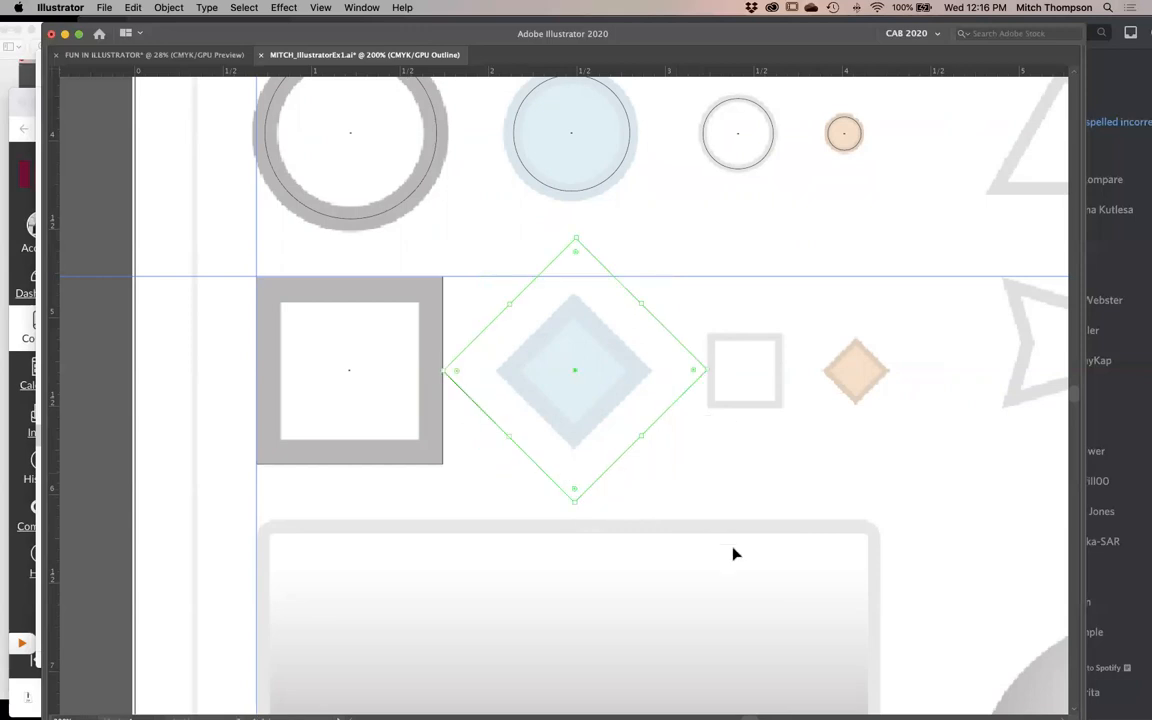
key(i)
key(v)
drag(706, 370, 672, 389)
click(751, 491)
key(super+z)
- Scale the rotated square proportionally so its top and bottom corners match the template's light blue diamond
drag(576, 240, 578, 297)
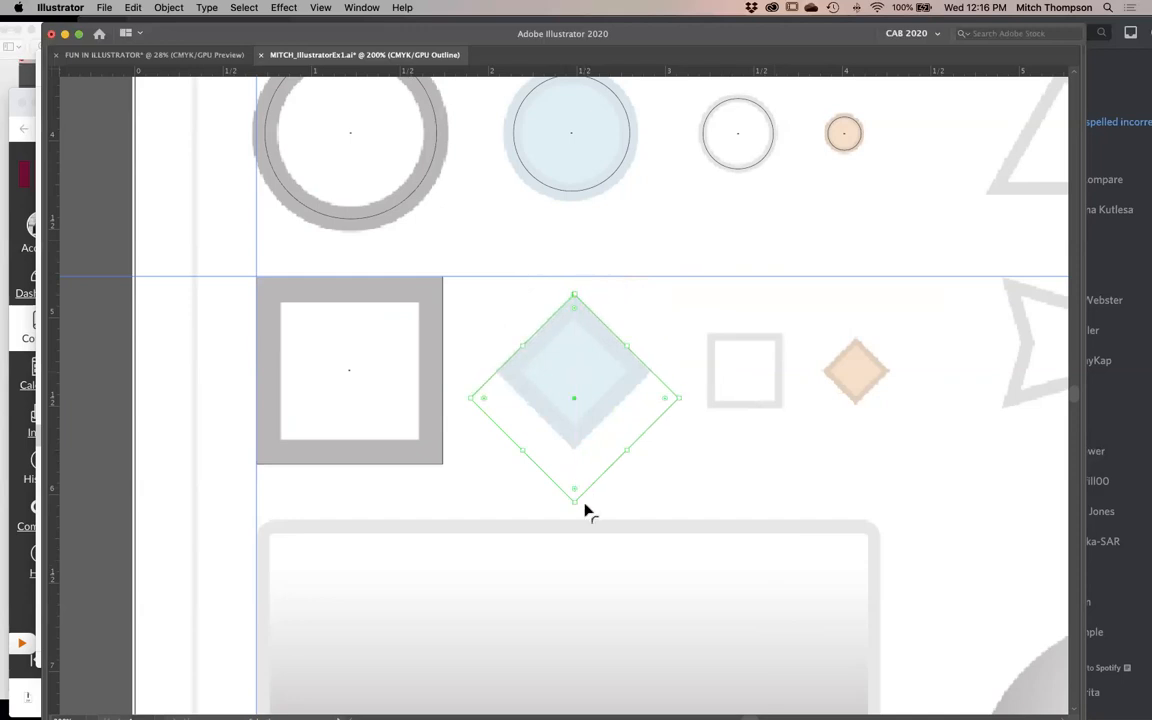
drag(581, 494, 574, 449)
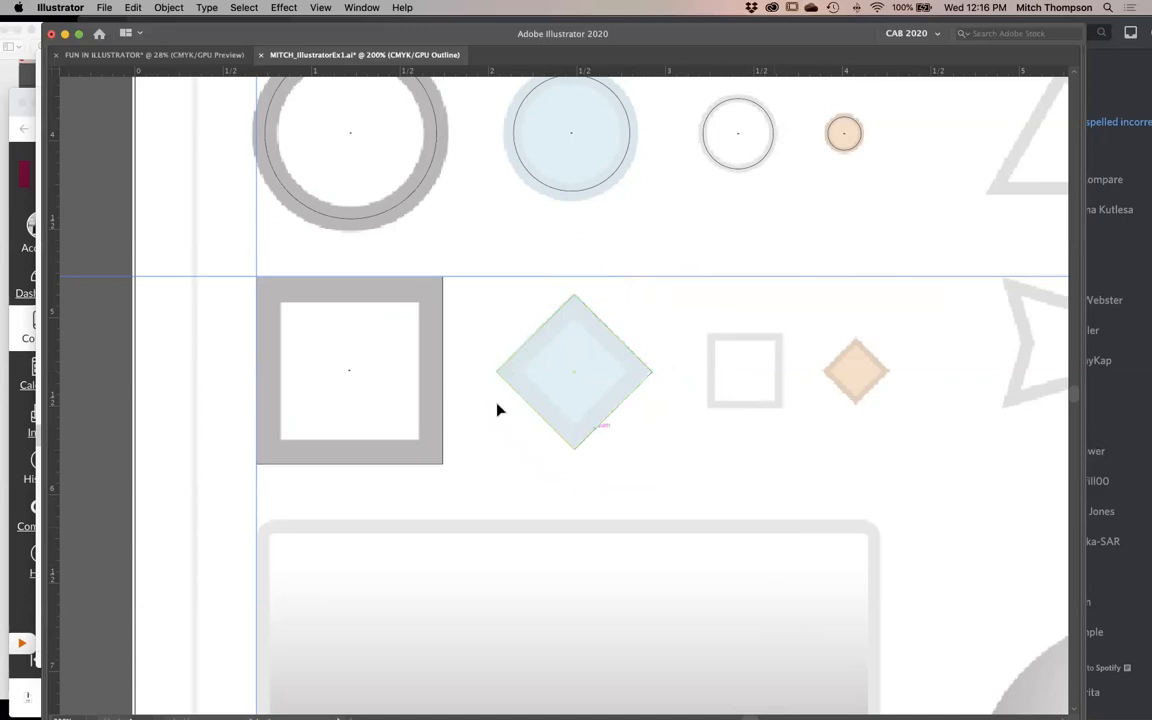
- Try moving the large square alone and together with the diamond, undoing each move
drag(446, 404, 836, 405)
key(super+z)
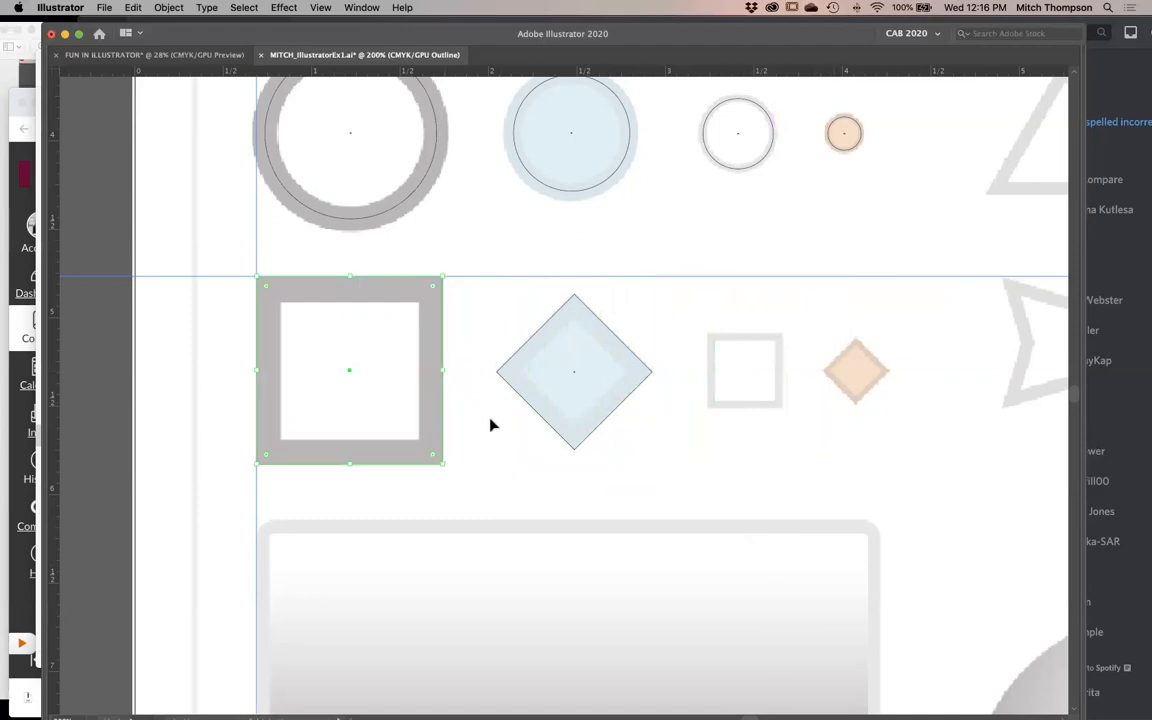
click(486, 334)
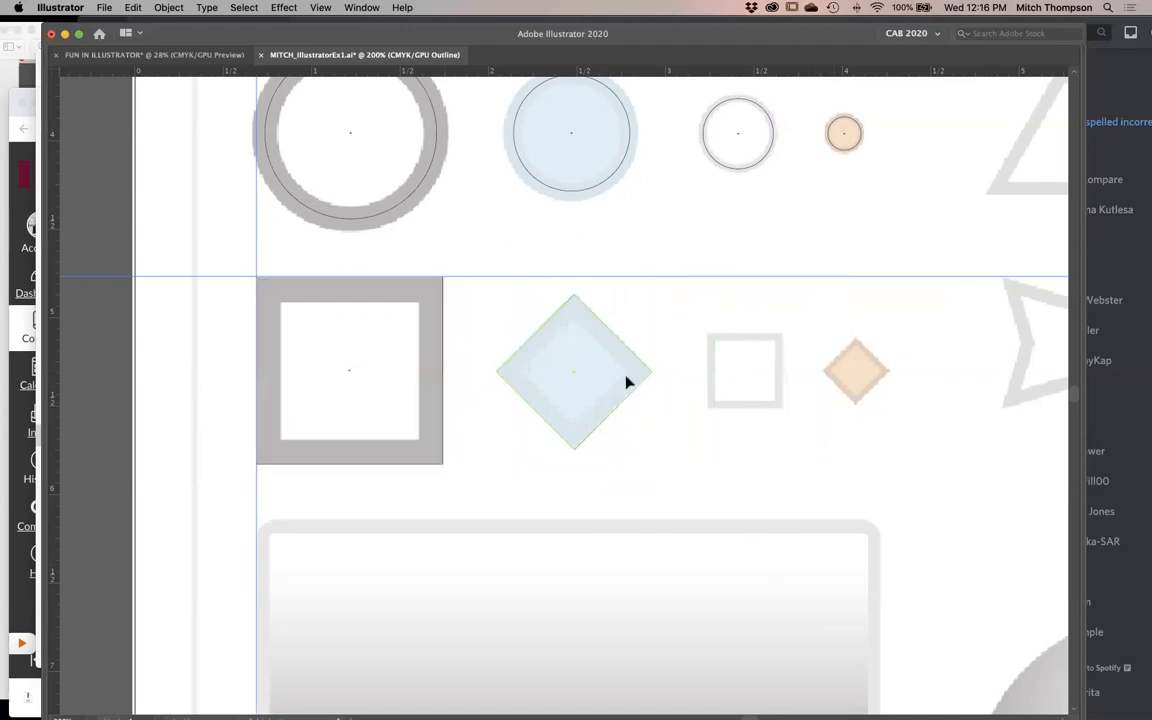
scroll(673, 330, right, 5)
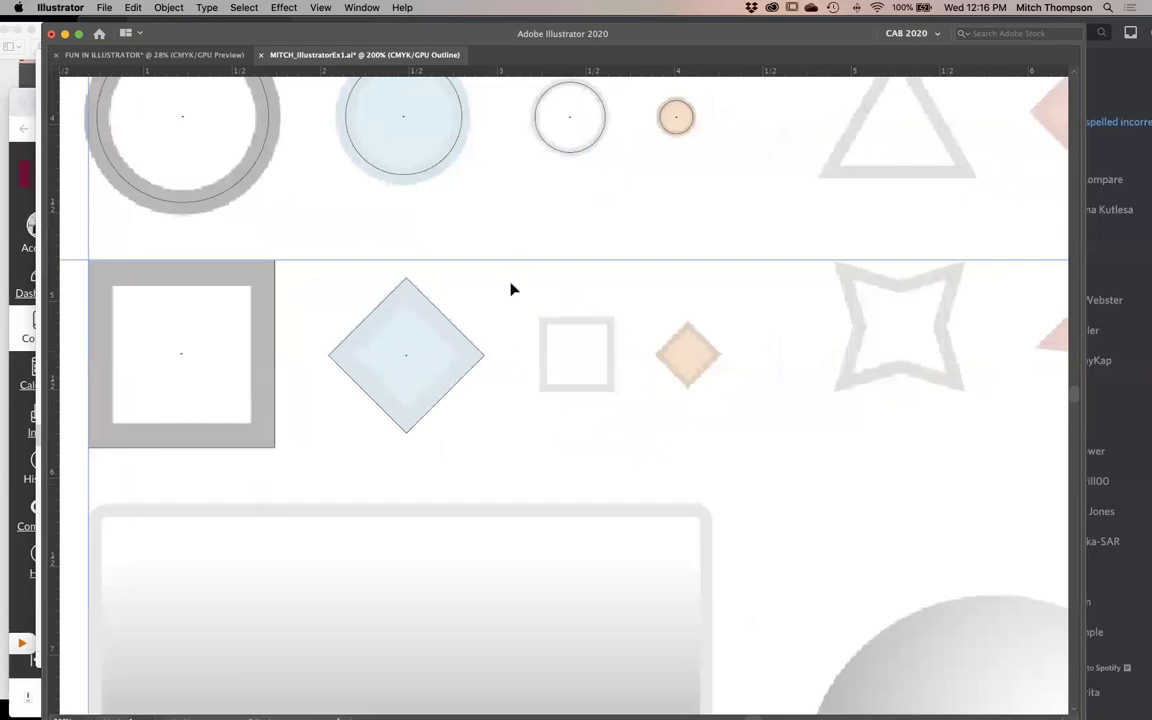
drag(507, 289, 231, 380)
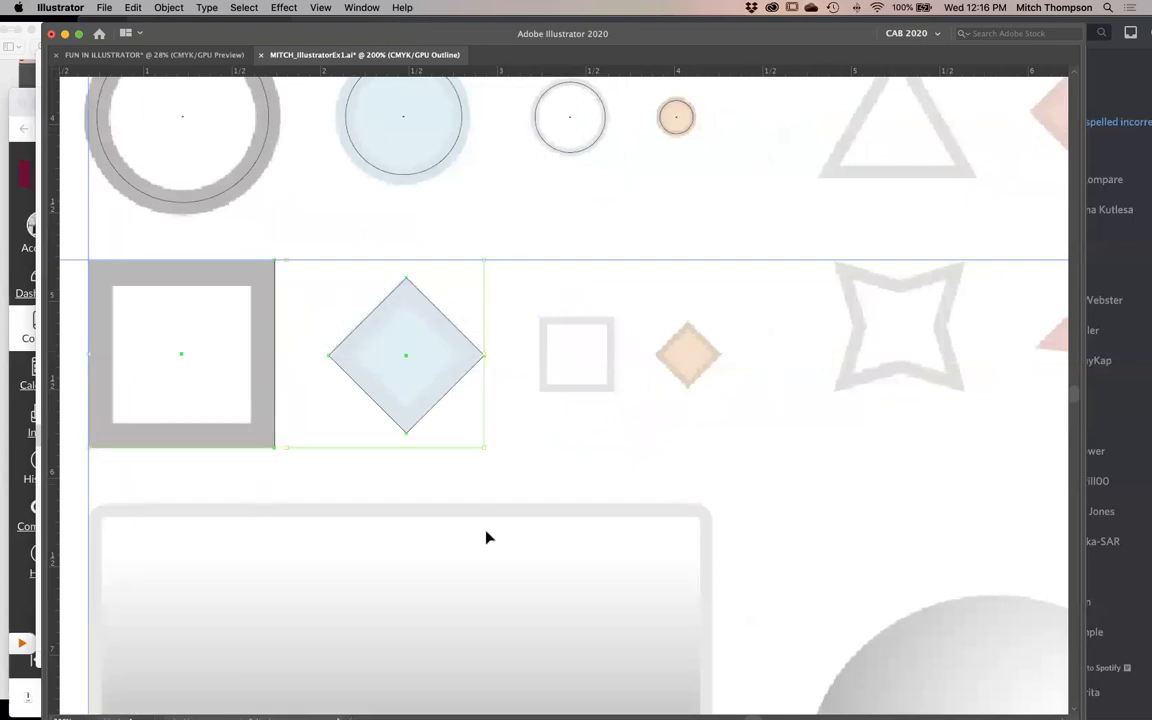
drag(452, 393, 596, 576)
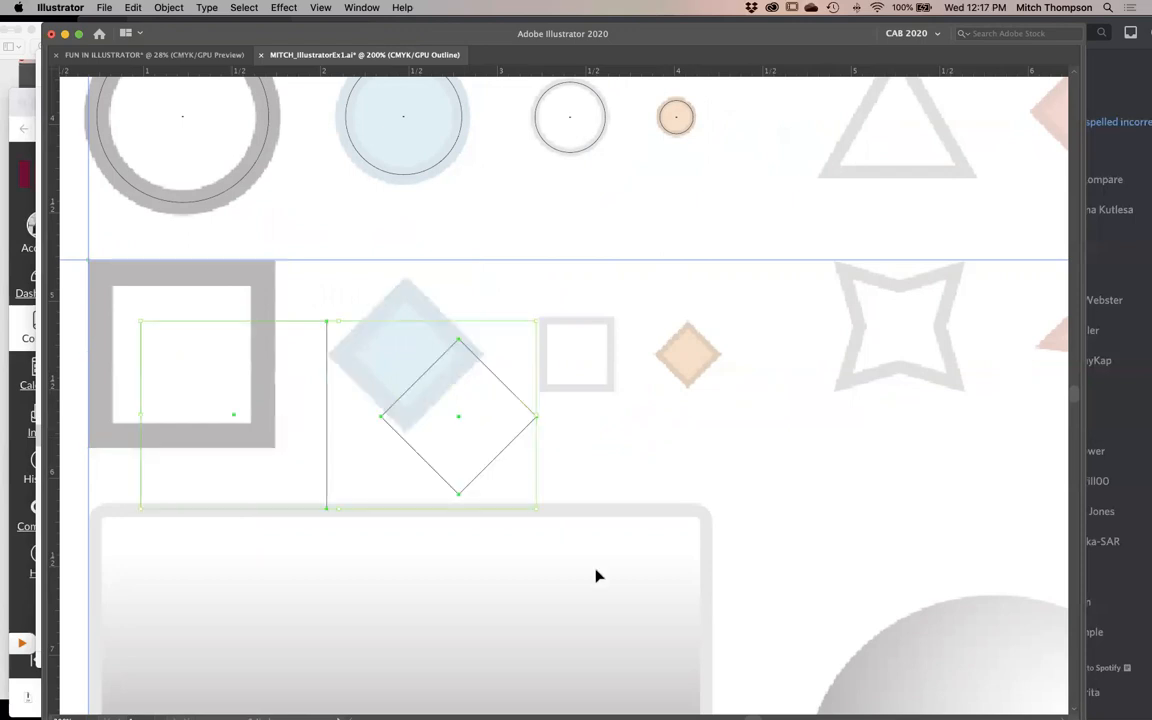
key(super+z)
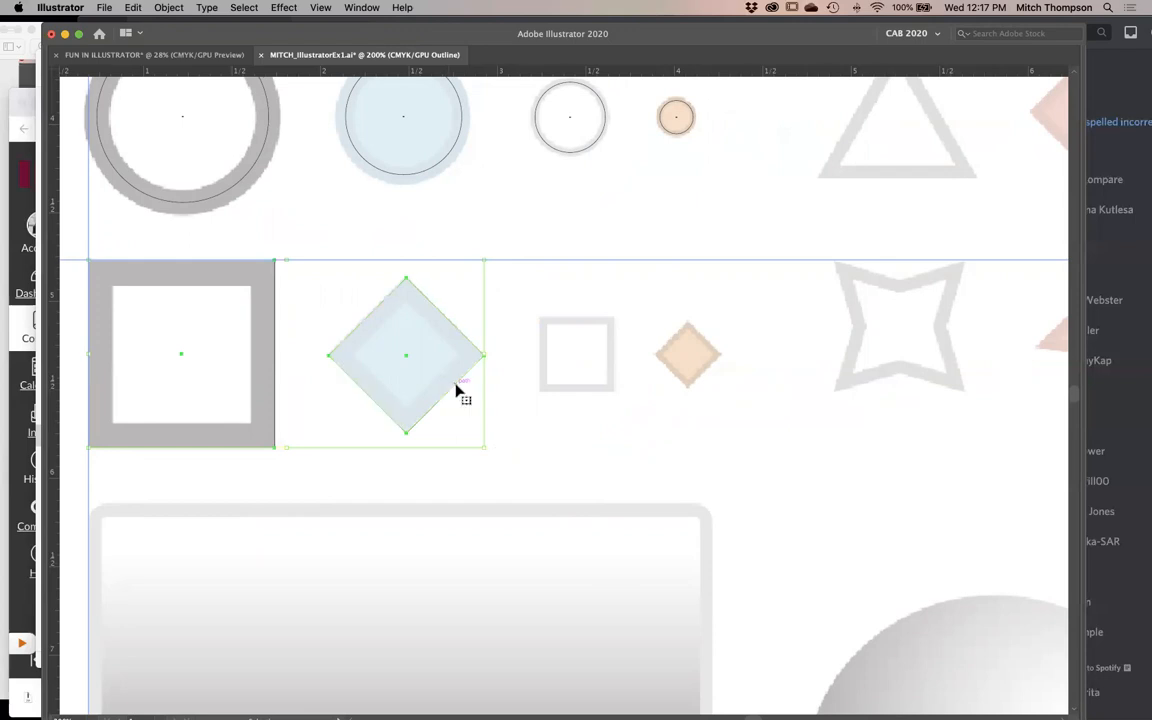
- Duplicate the square and diamond along the row, return to Preview mode, and undo the duplication
drag(470, 389, 889, 393)
click(812, 658)
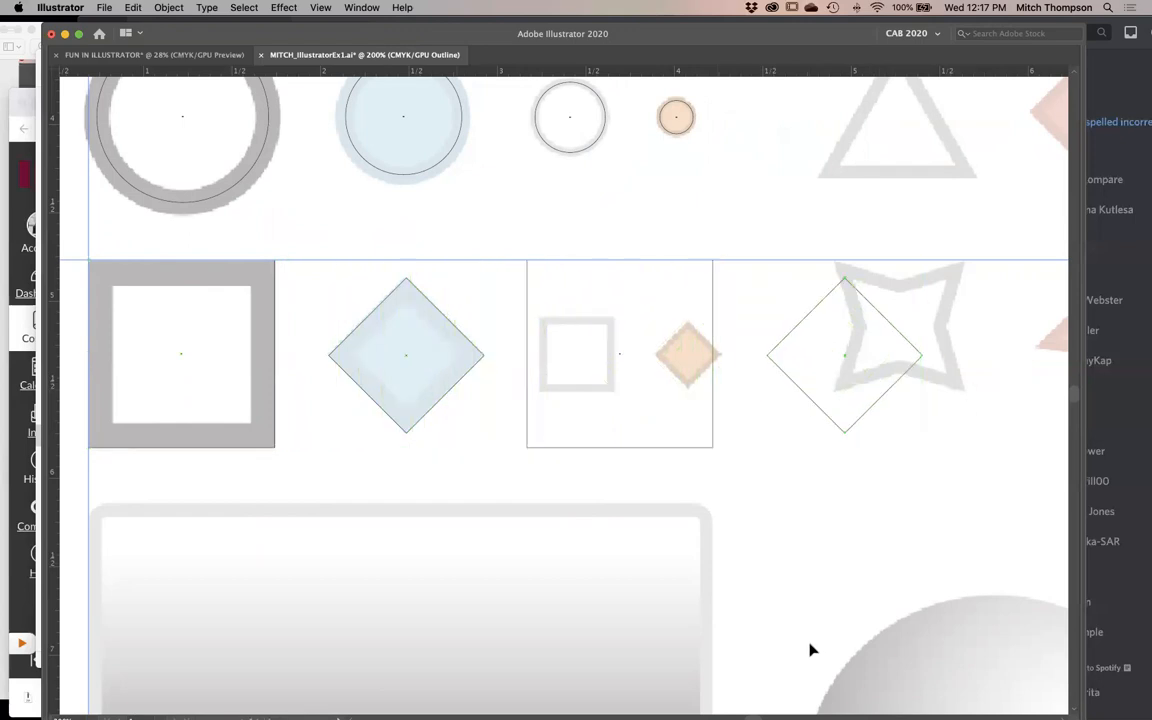
key(super+y)
key(super+z)
- Duplicate the square and diamond together about 2 inches along the row, and deselect the copies
click(525, 346)
click(468, 360)
drag(424, 369, 775, 369)
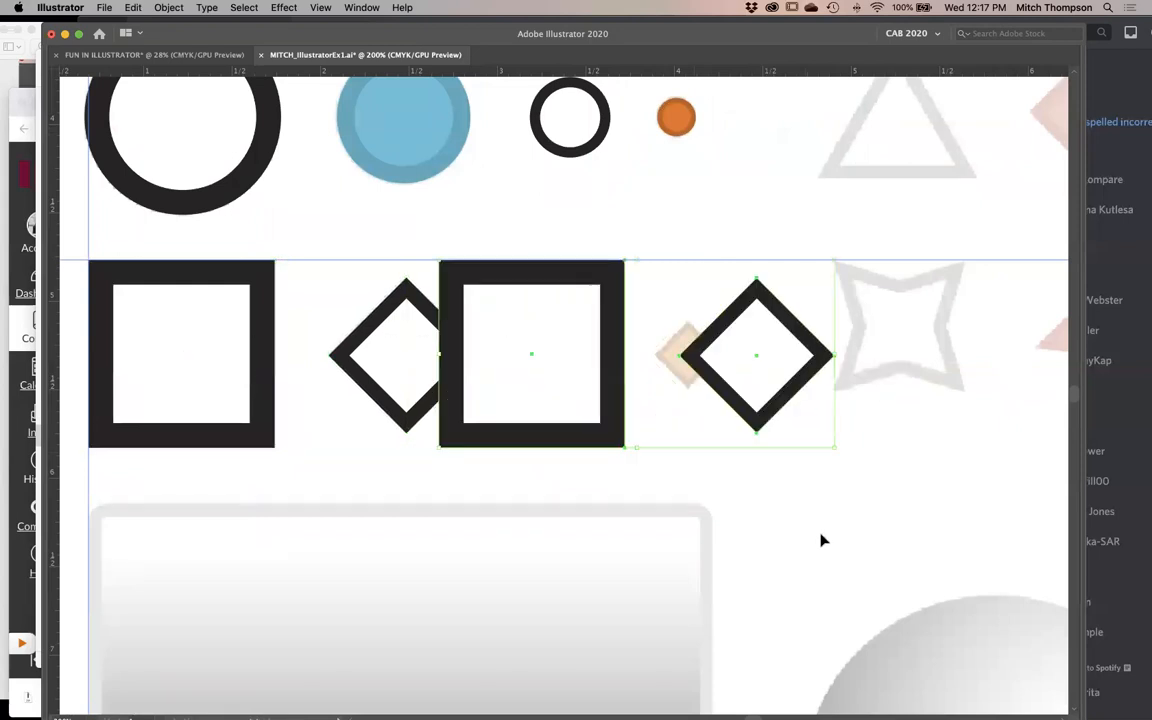
click(822, 540)
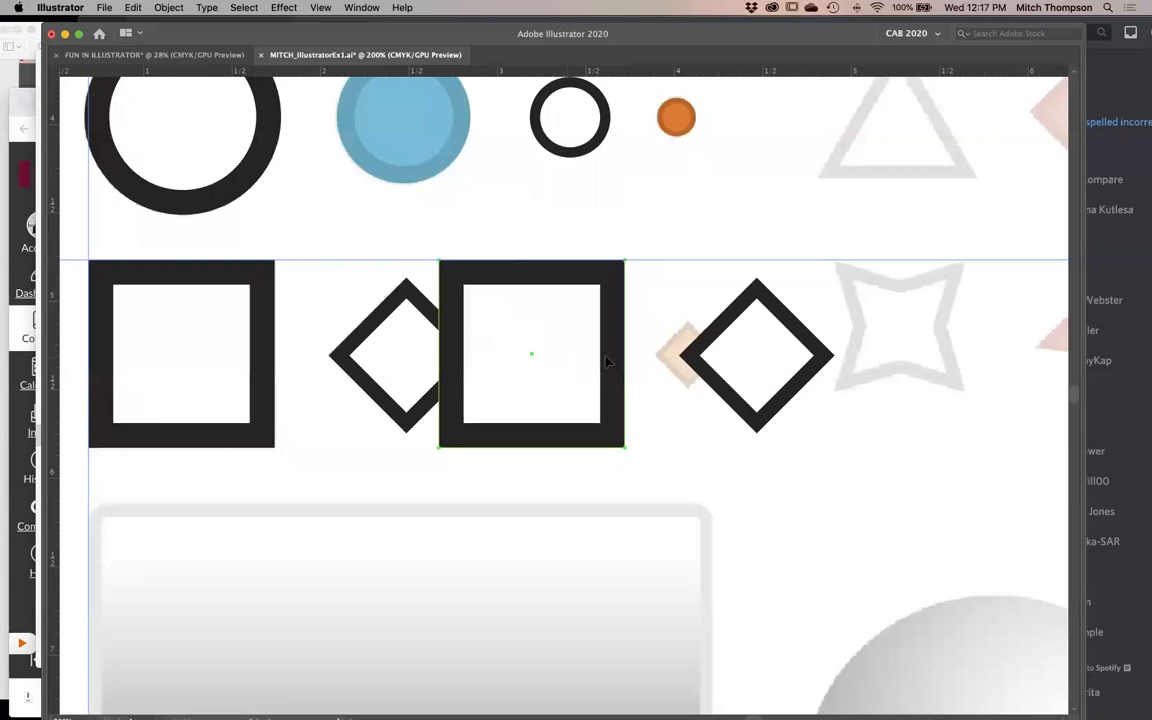
- Reposition the copied square and diamond individually so they overlap, and delete both copies
drag(544, 320, 589, 320)
drag(746, 399, 675, 398)
click(756, 510)
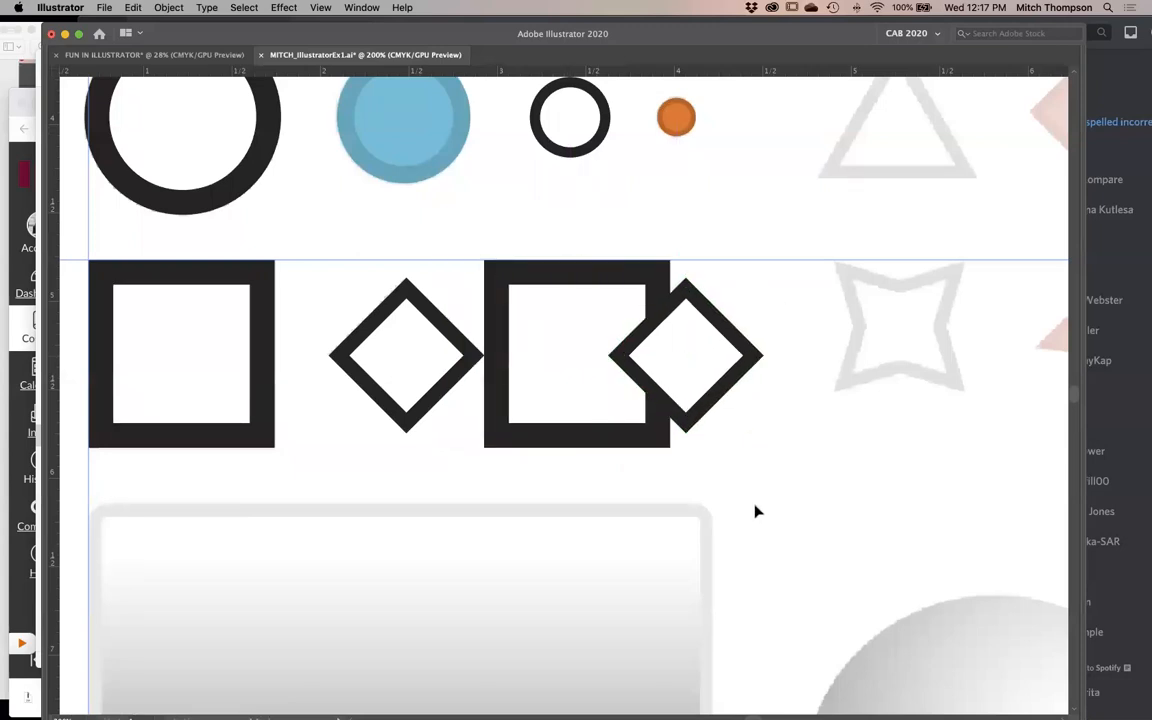
drag(800, 393, 733, 465)
key(Delete)
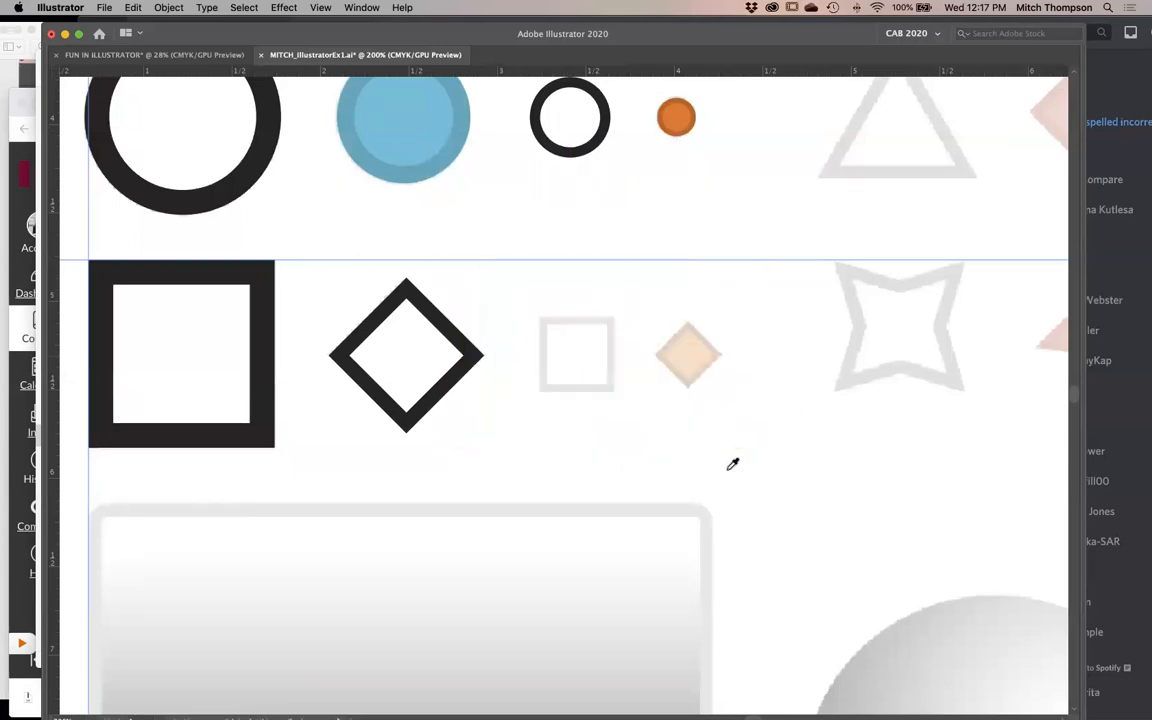
- Duplicate the large black square horizontally over the template's small gray square
drag(228, 370, 615, 373)
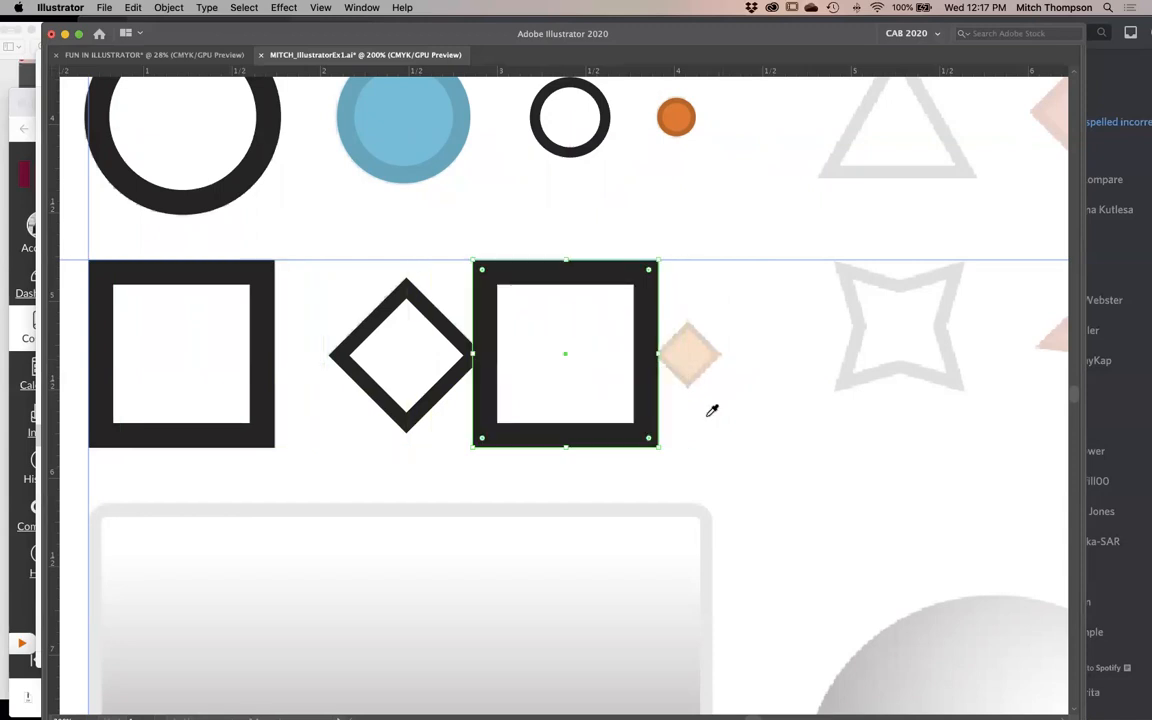
key(super+minus)
drag(214, 261, 548, 283)
- Duplicate all the circles, squares and the diamond beside the artboard twice, undoing each duplication
drag(421, 180, 933, 479)
drag(664, 256, 283, 309)
click(368, 458)
drag(368, 458, 505, 475)
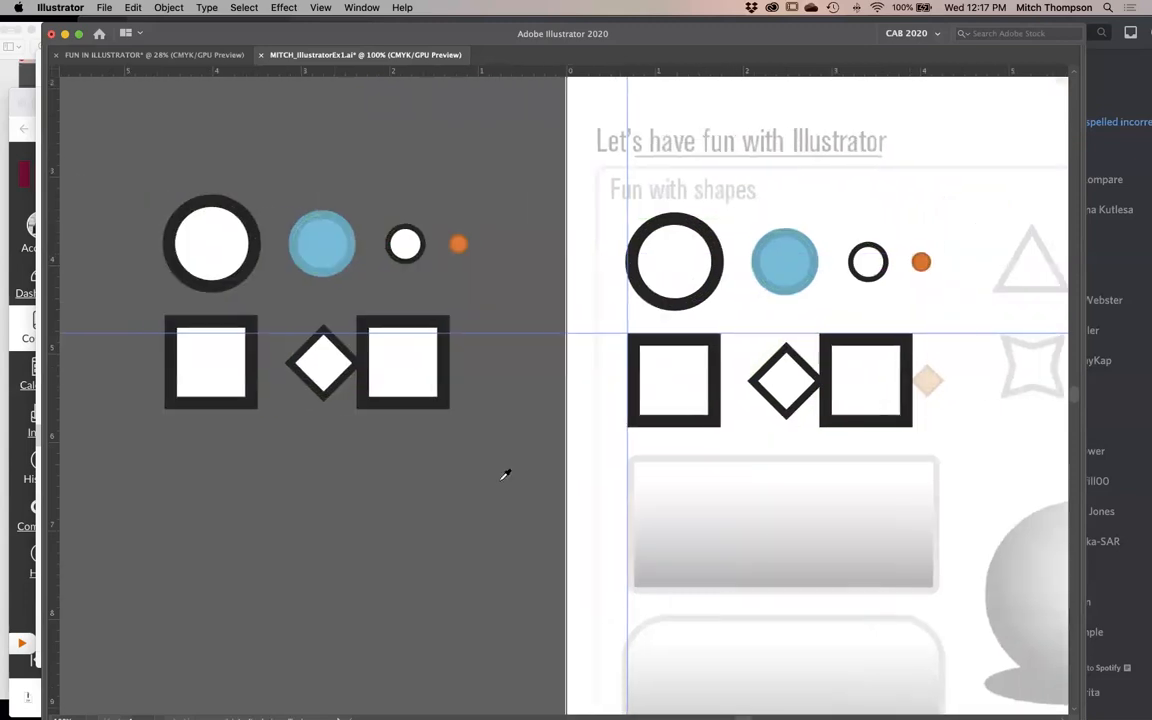
key(super+z)
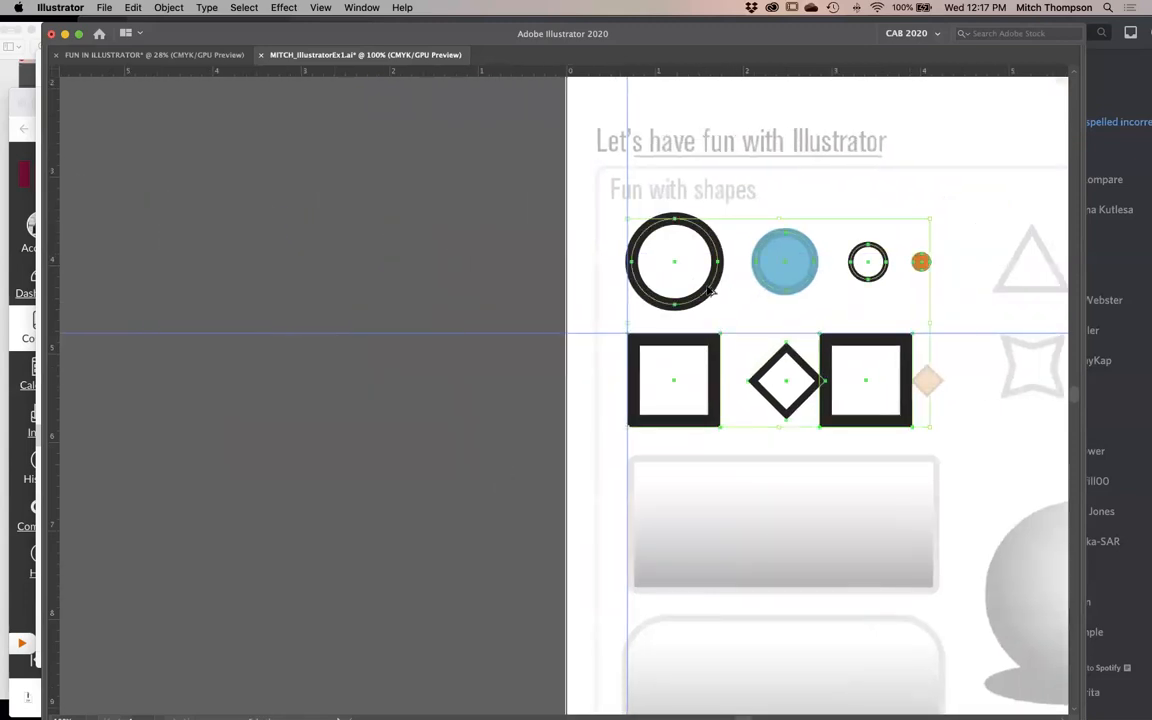
drag(706, 287, 328, 282)
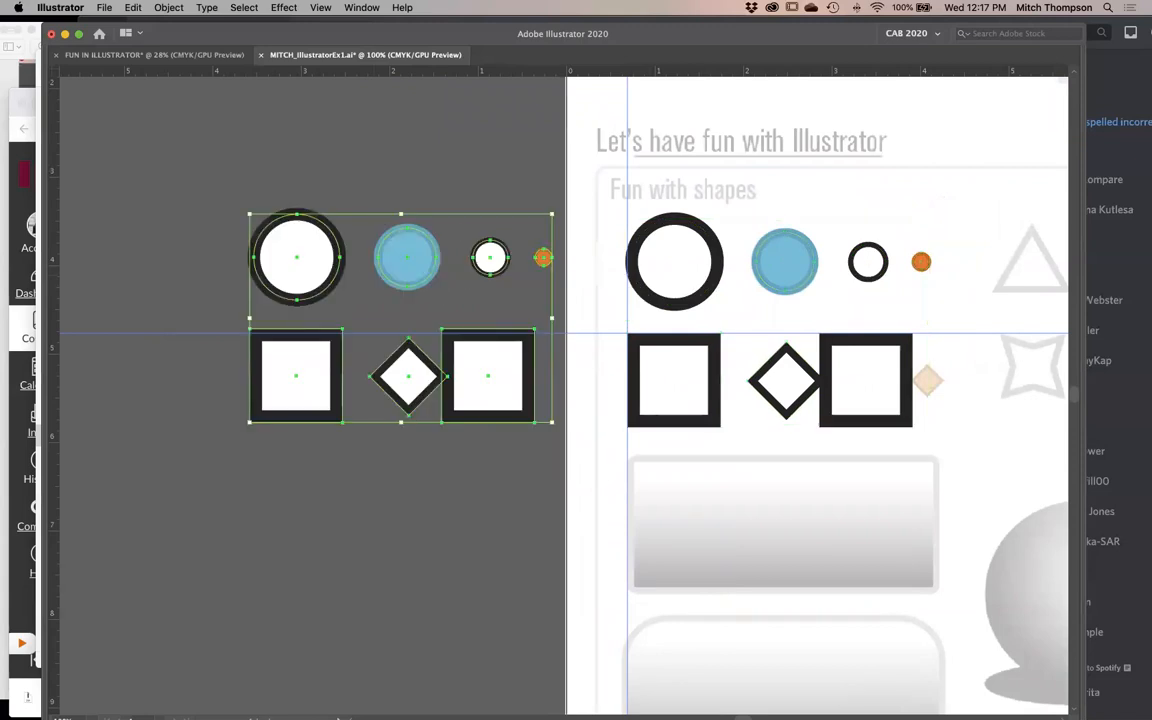
click(220, 162)
key(super+z)
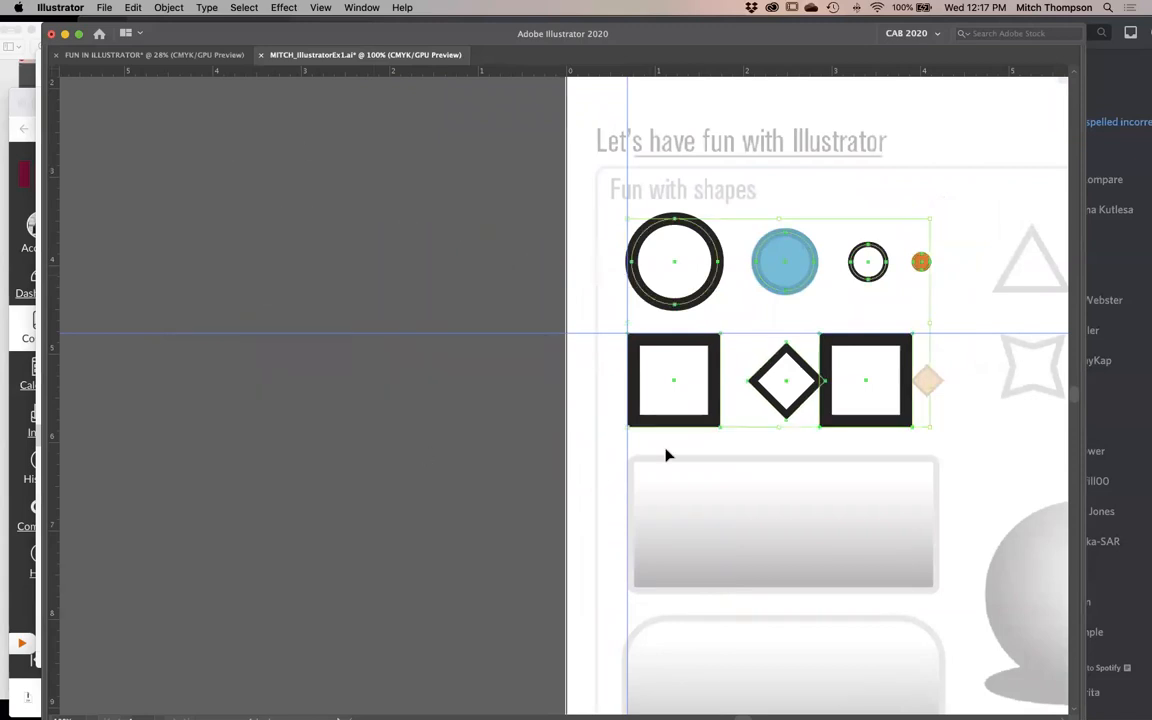
- Show the artwork in outline view around the copied square and the template's small gray square
scroll(666, 455, right, 5)
scroll(647, 328, up, 5)
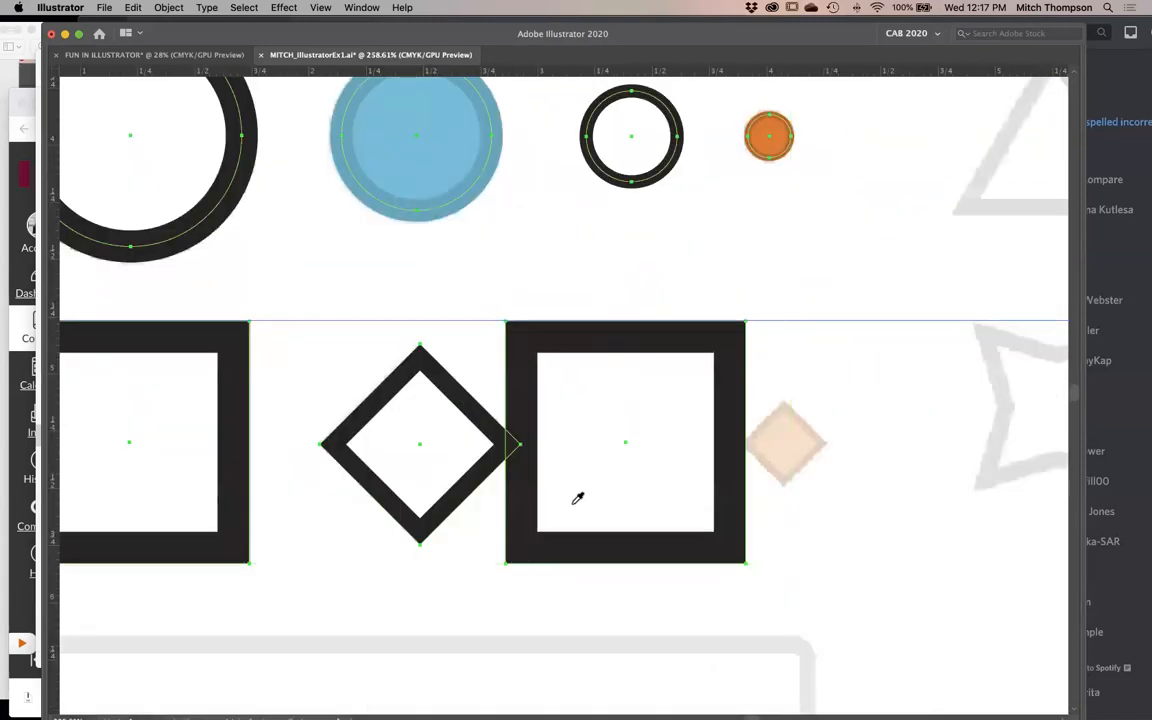
key(super+y)
key(v)
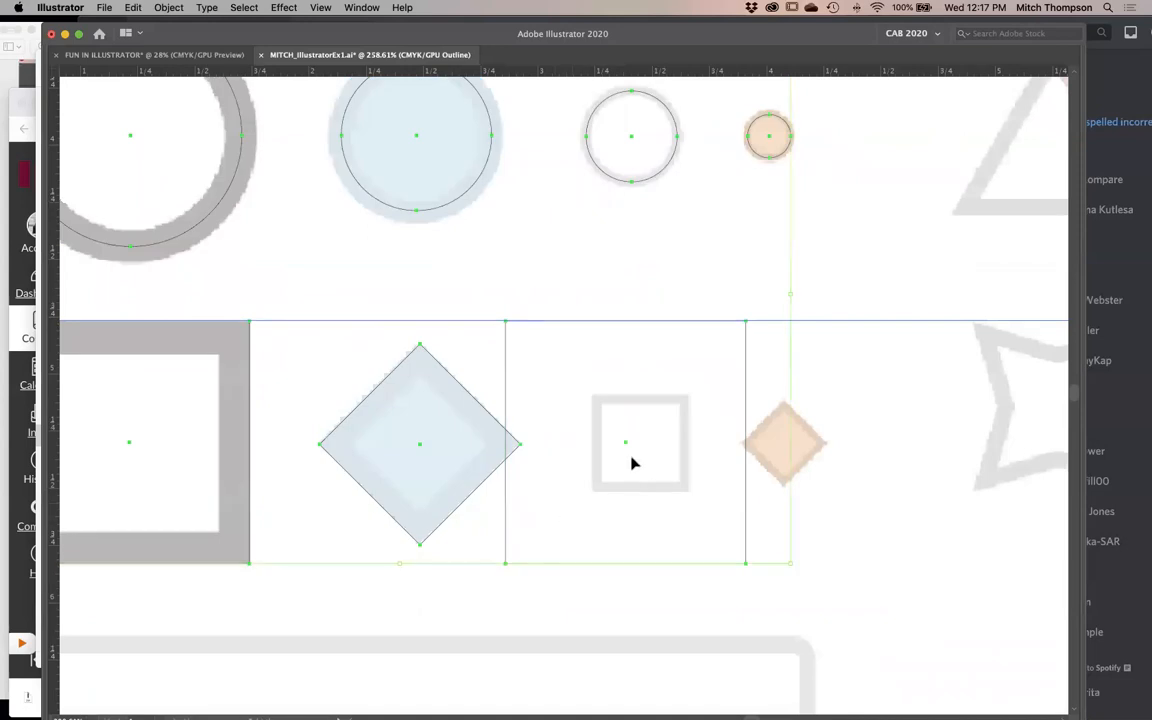
- Try moving all the selected shapes slightly and the copied large square alone along the row, undoing each move
drag(622, 445, 645, 447)
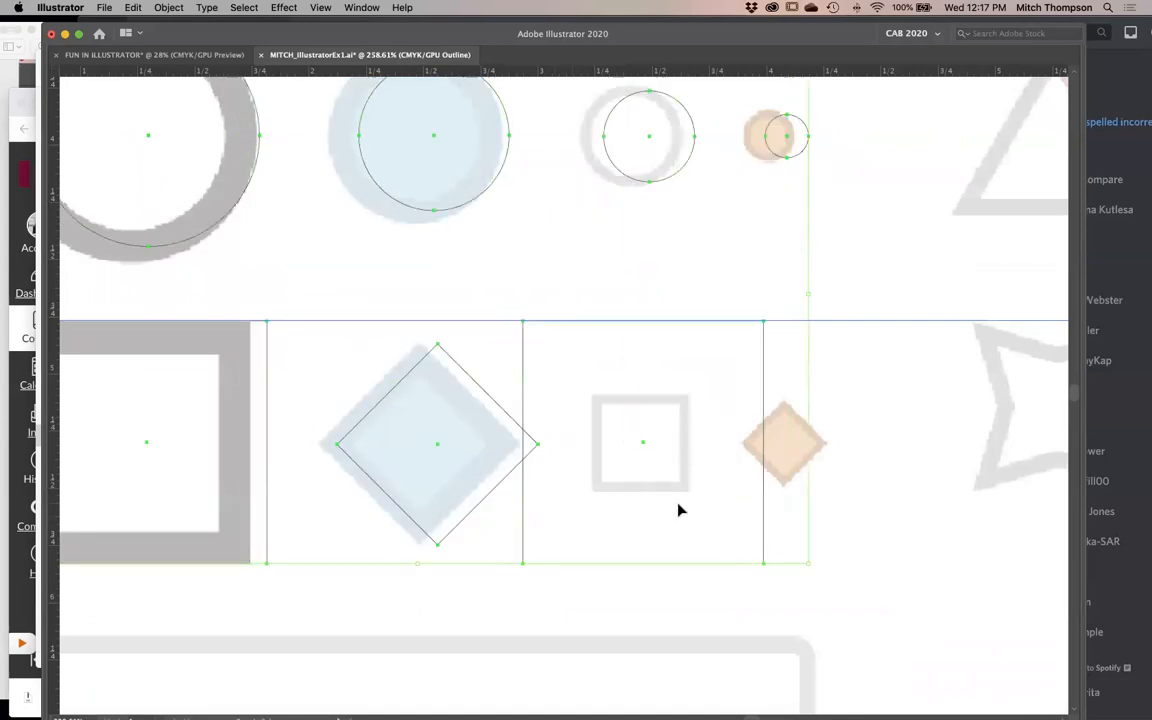
alt+super+click(544, 561)
alt+super+click(544, 561)
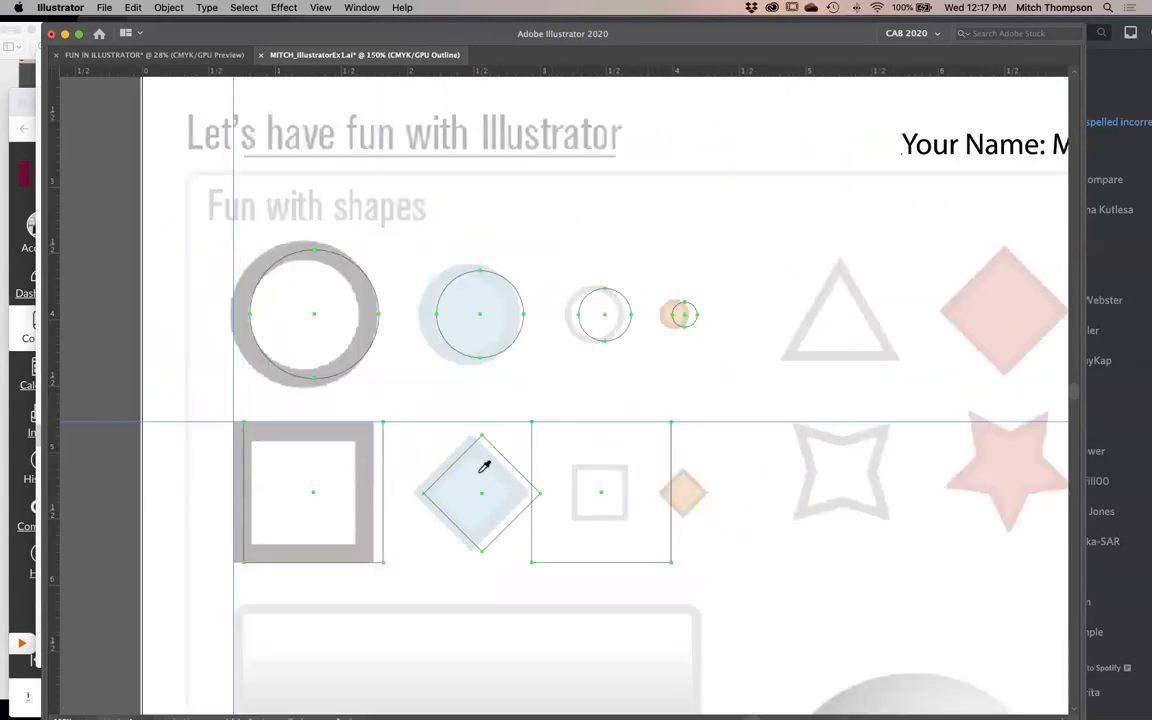
key(v)
click(762, 415)
key(super+z)
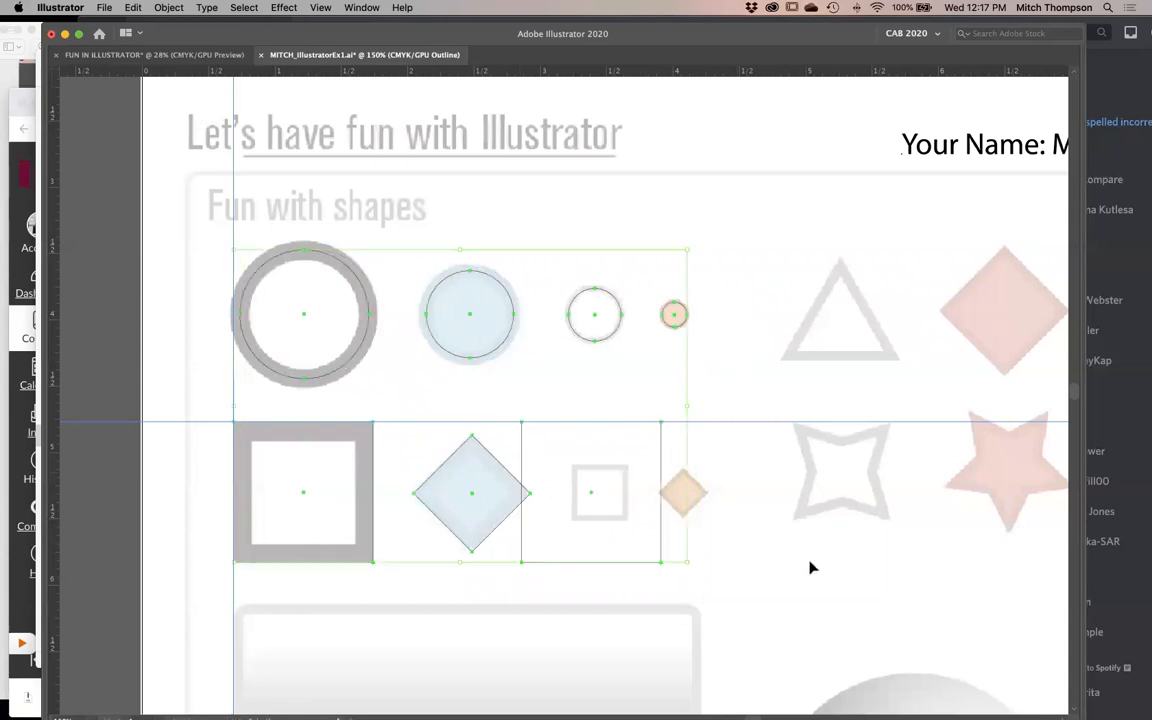
click(790, 580)
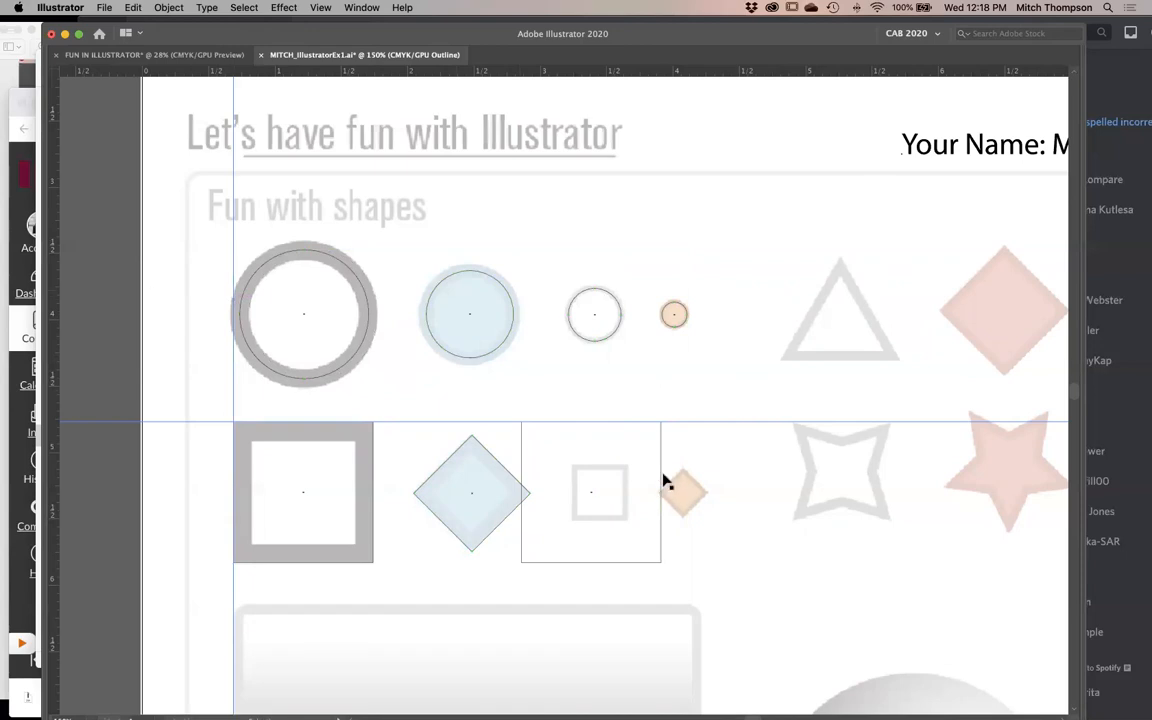
drag(660, 466, 834, 472)
key(super+z)
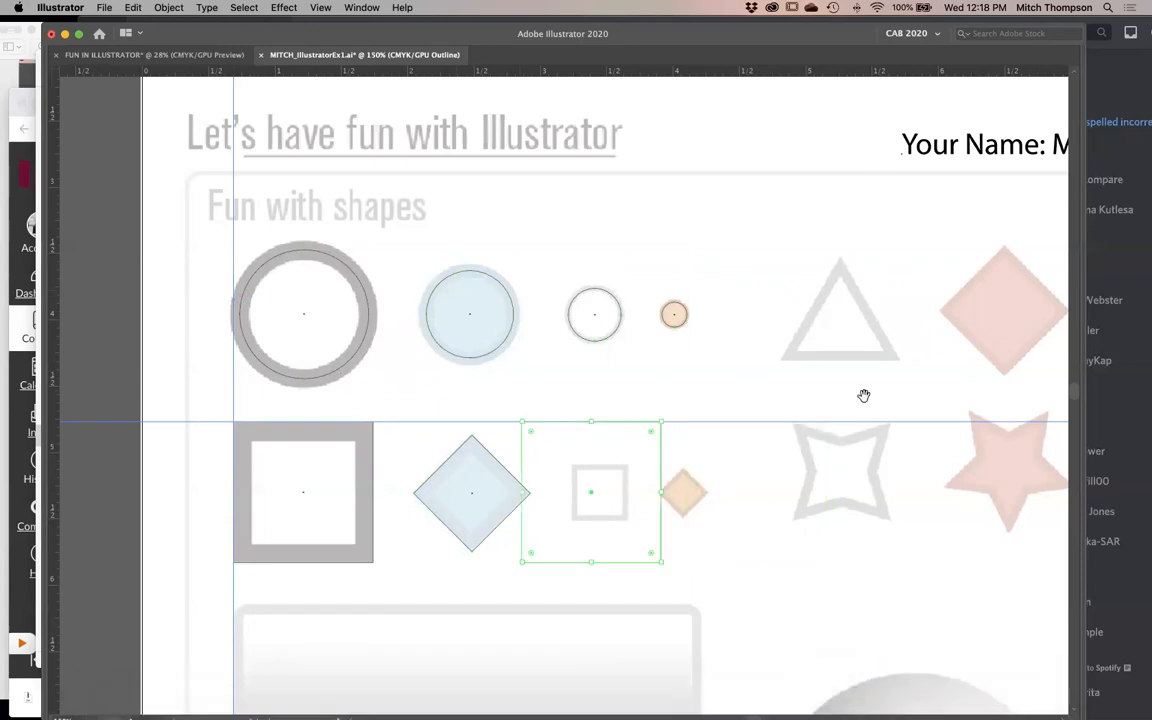
- Align the copied square's upper-left corner with the template's small gray square and scale the copy down to match it
drag(855, 390, 268, 661)
drag(499, 218, 592, 297)
drag(762, 286, 468, 470)
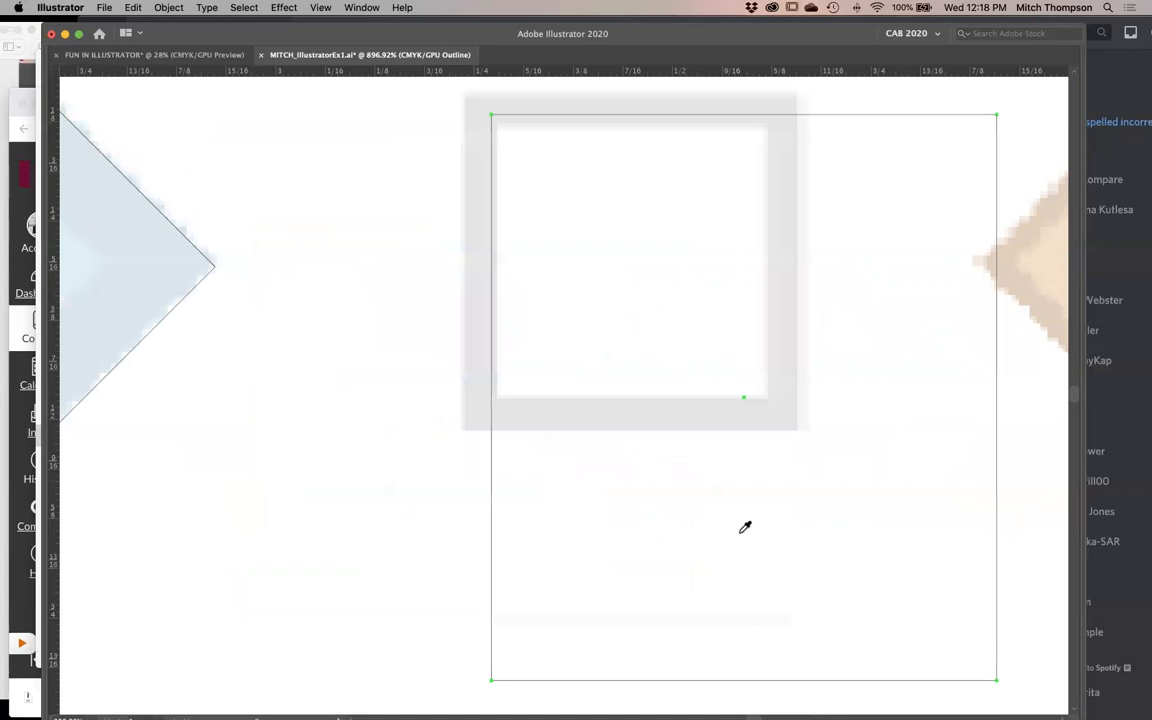
drag(599, 355, 593, 420)
drag(484, 180, 458, 156)
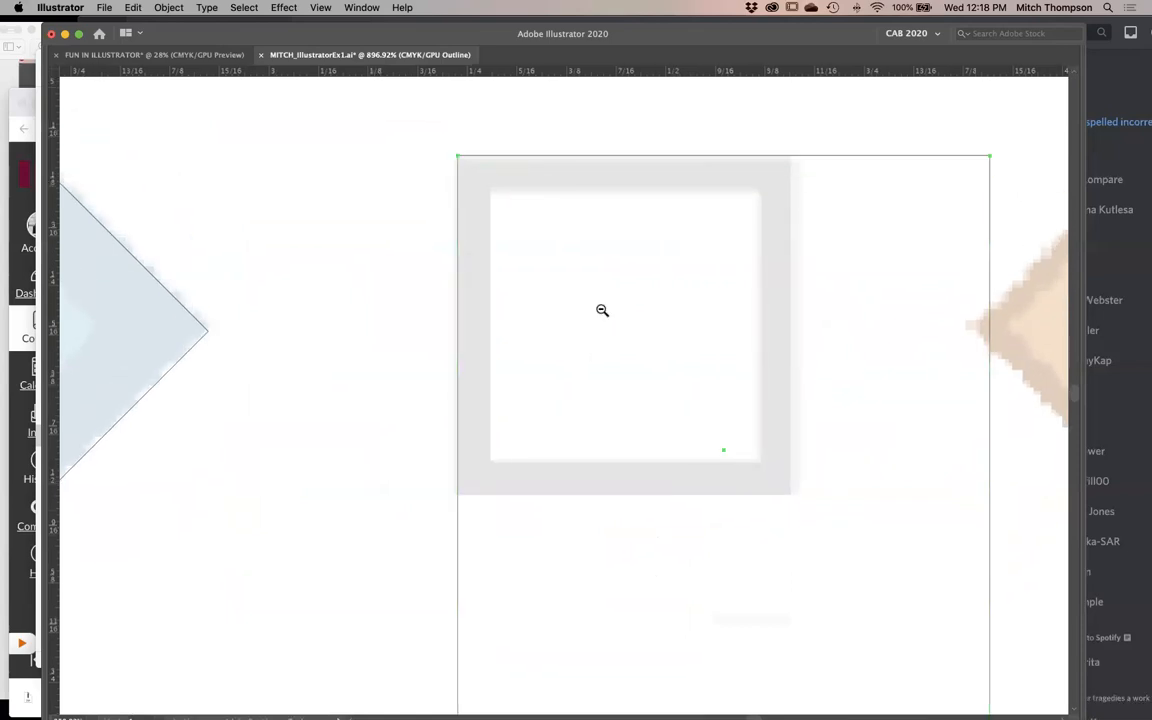
alt+super+click(602, 314)
drag(599, 402, 530, 183)
drag(838, 561, 661, 332)
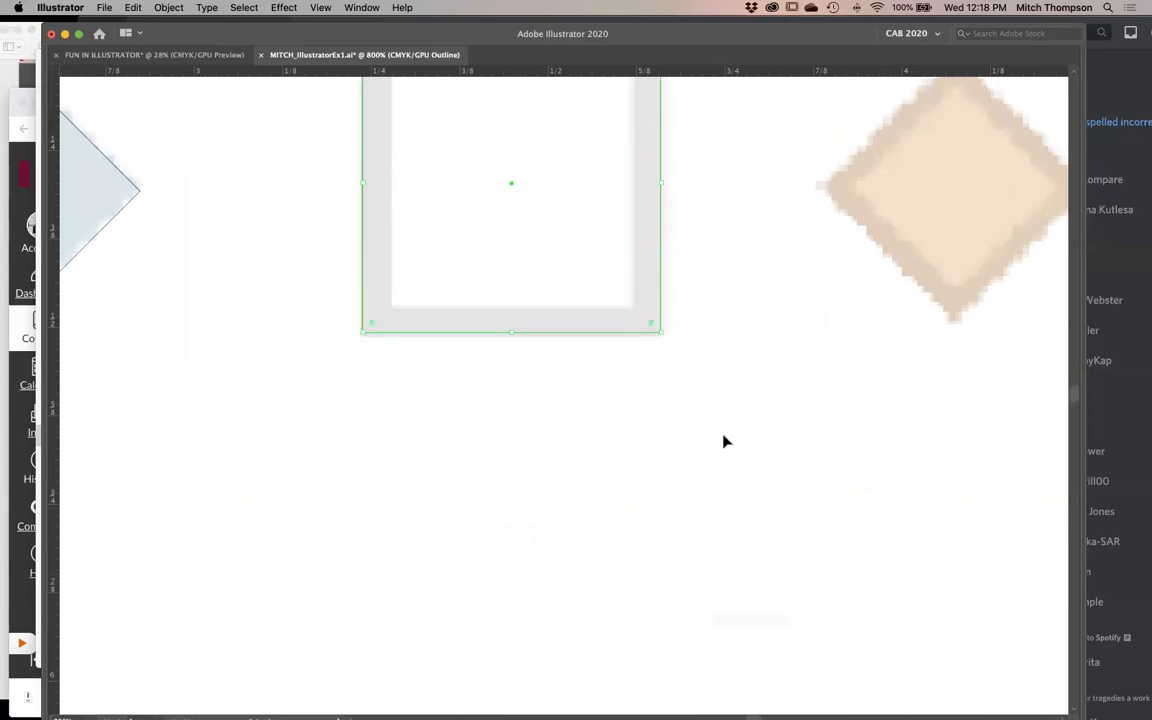
- Duplicate the large diamond horizontally over the template's small orange diamond
alt+super+click(575, 464)
alt+super+click(586, 454)
alt+super+click(588, 456)
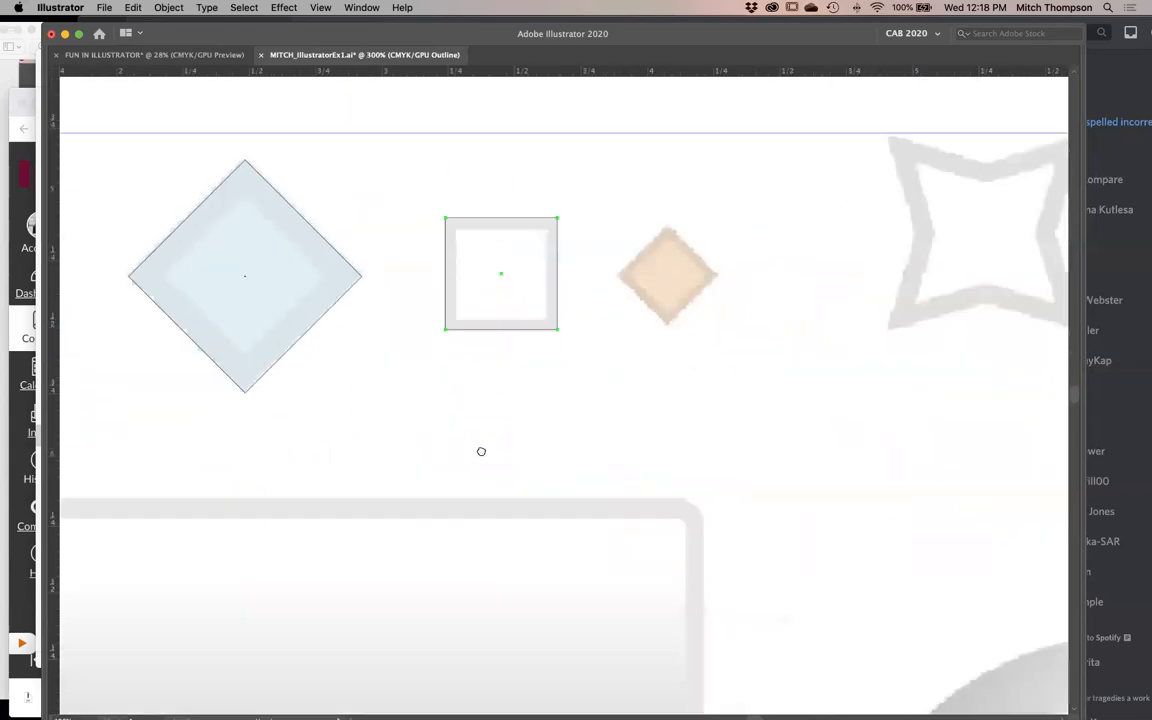
drag(445, 453, 605, 456)
key(v)
drag(482, 317, 903, 329)
key(i)
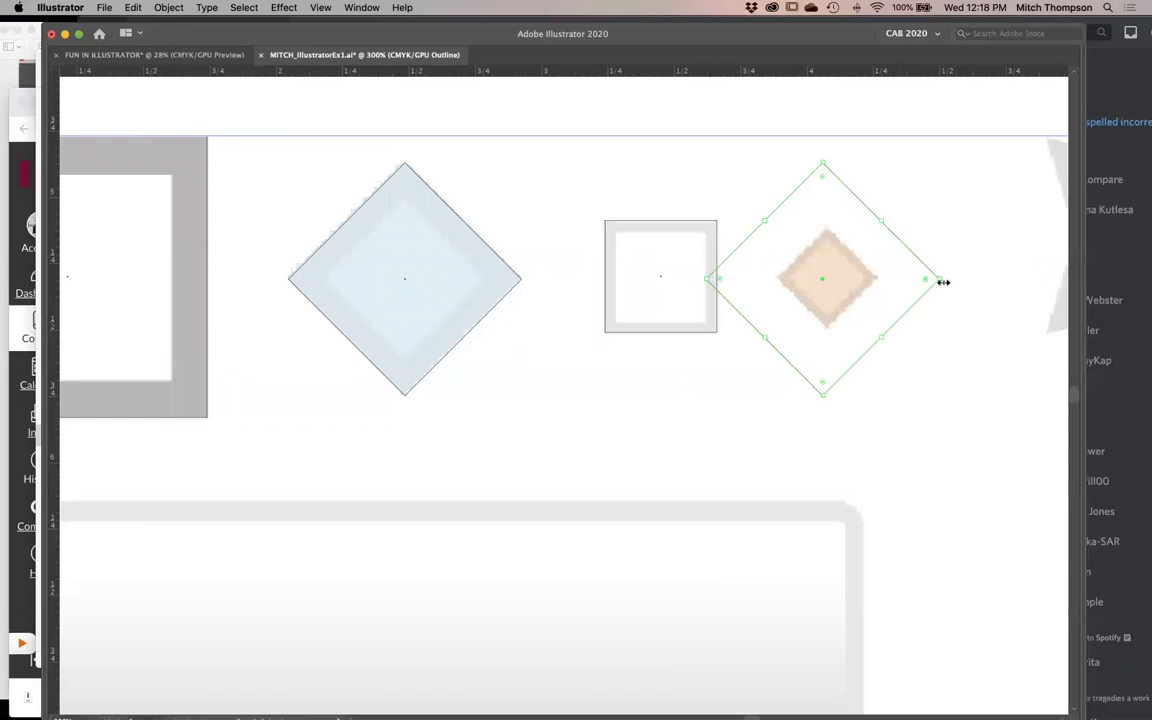
- Scale the copied diamond down from its center to the template's small orange diamond and fine-tune its size and position
drag(941, 280, 887, 319)
key(z)
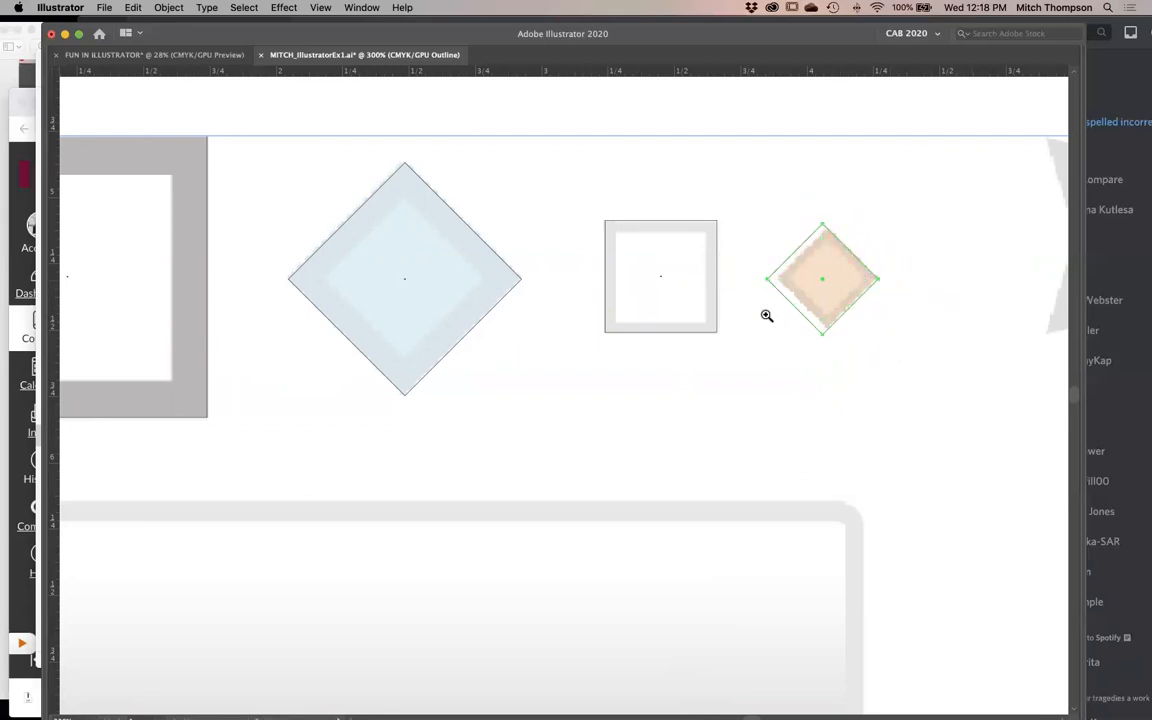
click(767, 316)
drag(610, 326, 640, 325)
drag(936, 325, 926, 327)
click(927, 459)
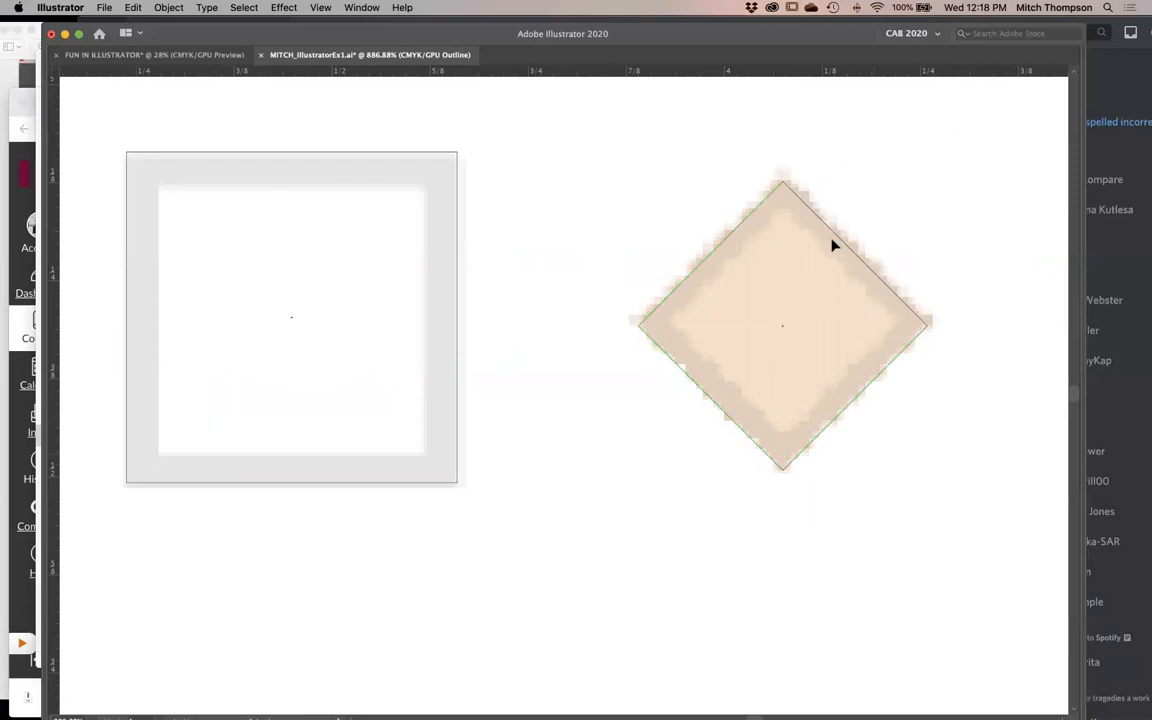
click(836, 245)
key(i)
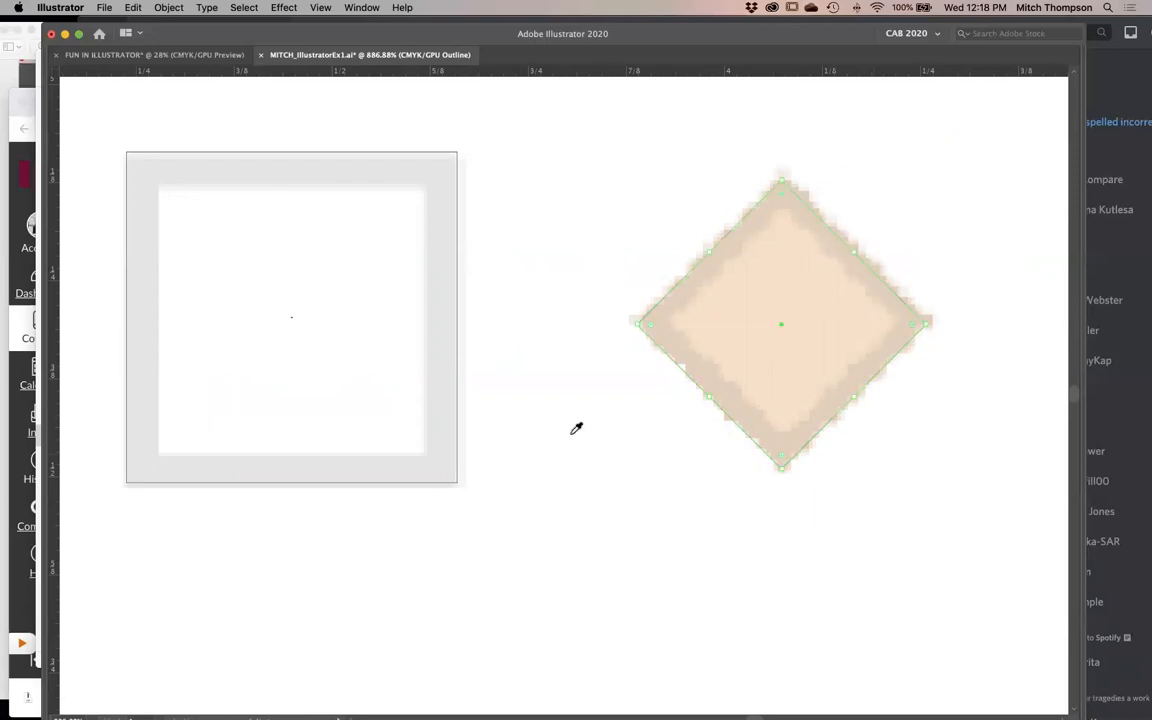
- Return the artwork to preview view with the whole row of squares and diamonds in sight
alt+super+click(545, 433)
alt+super+click(545, 433)
alt+super+click(545, 433)
alt+super+click(545, 433)
alt+super+click(545, 433)
alt+super+click(545, 433)
drag(549, 437, 594, 490)
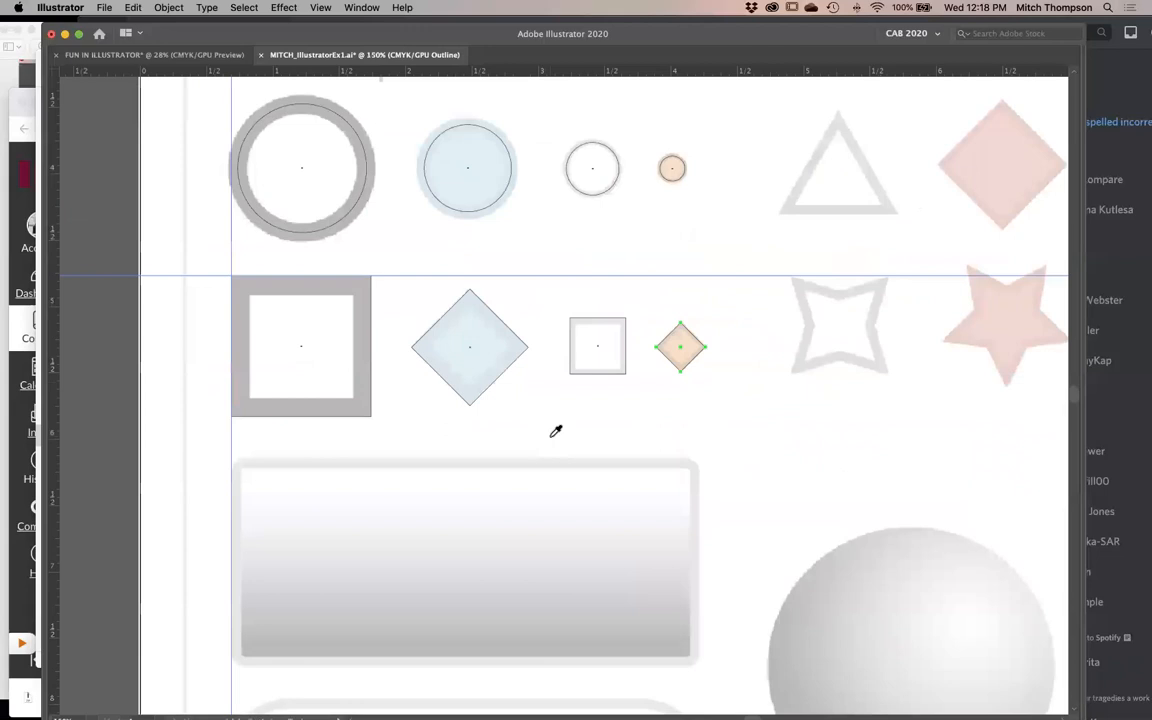
key(super+y)
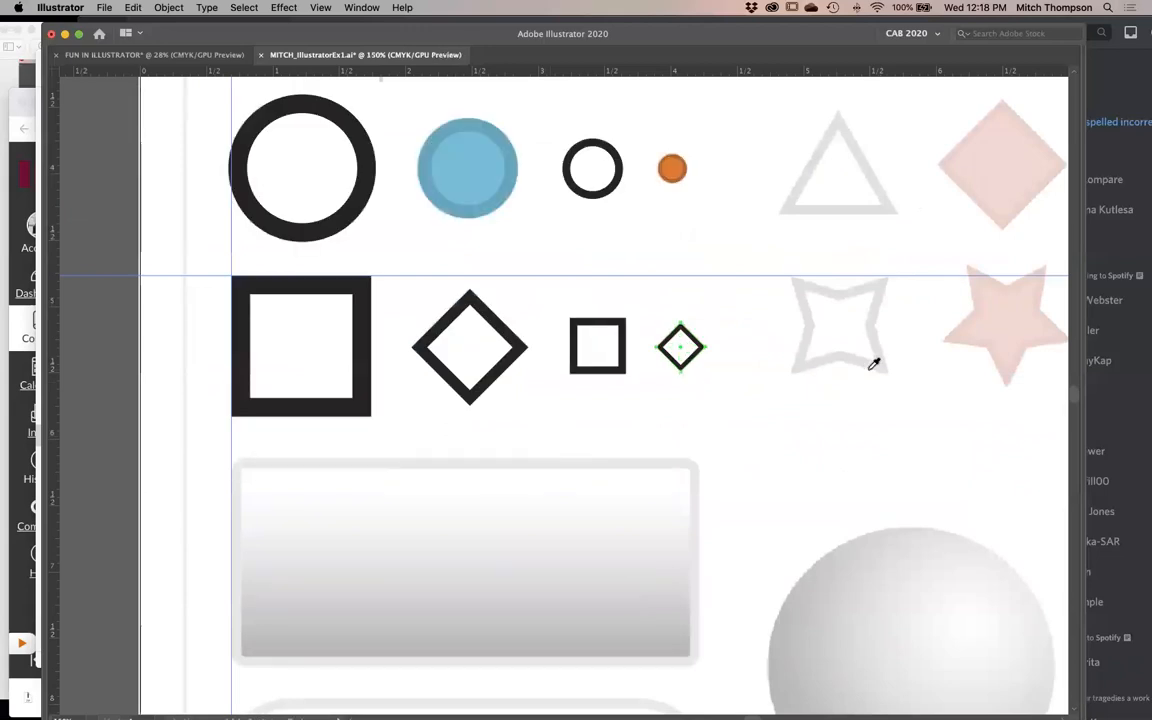
- Sample the orange circle's appearance onto the small diamond and the blue circle's appearance onto the large diamond
key(v)
click(720, 339)
click(684, 342)
key(i)
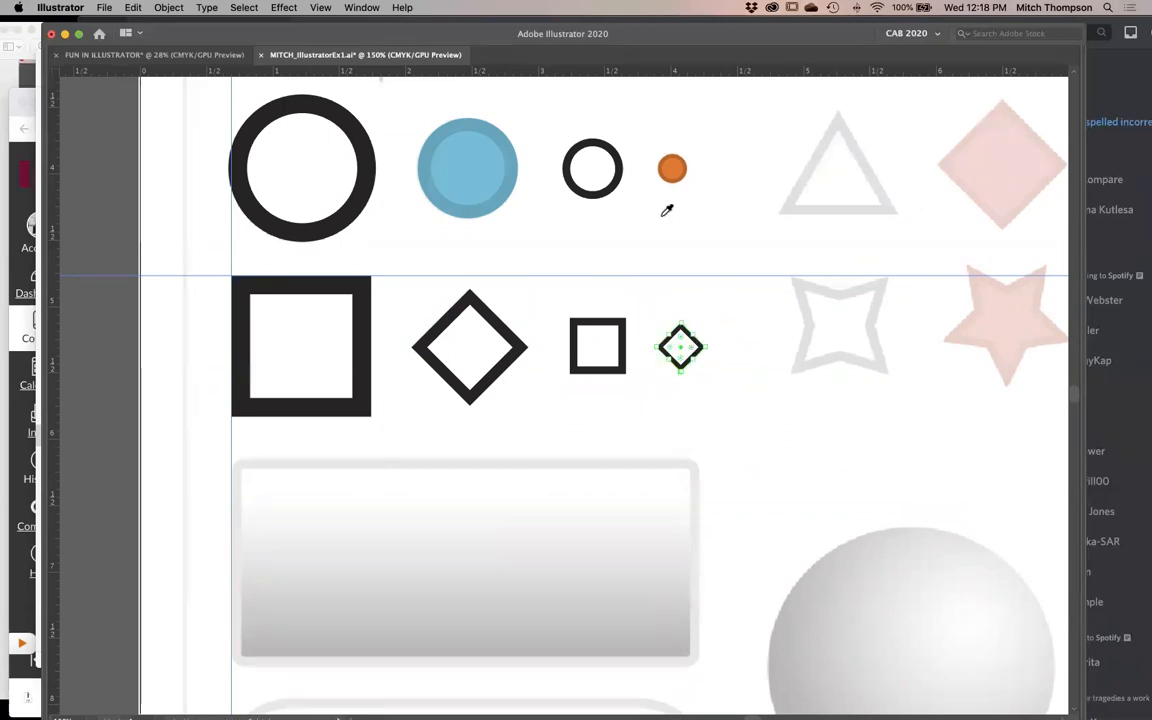
click(669, 165)
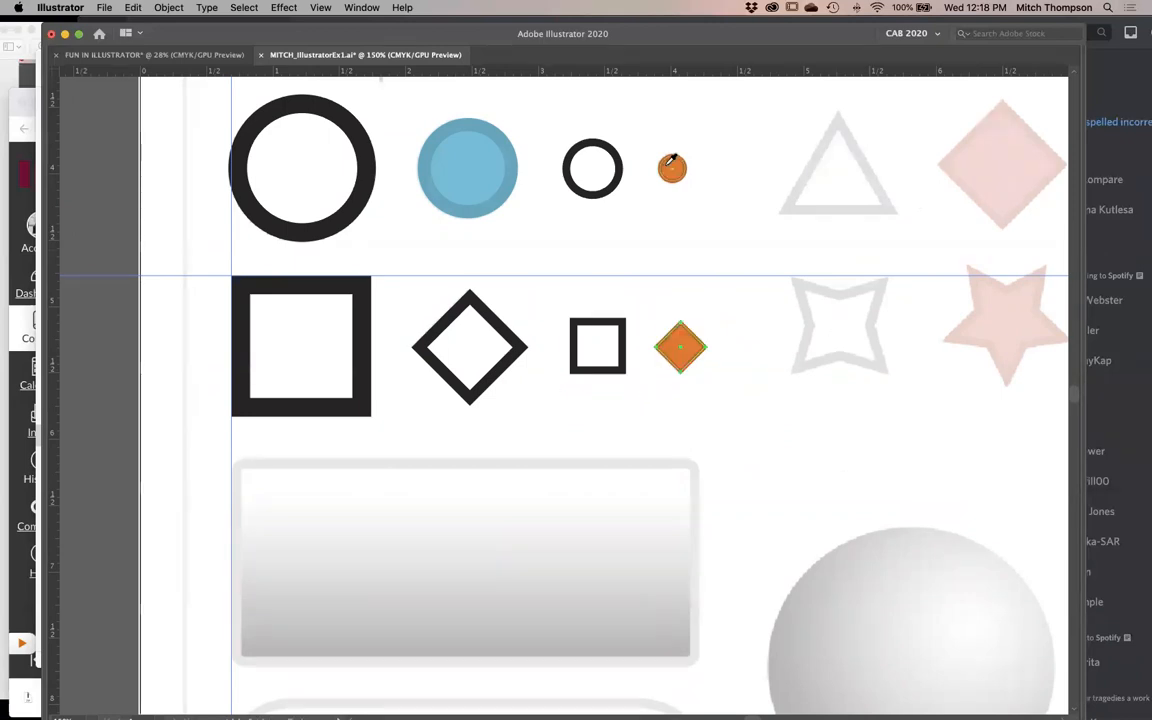
super+click(480, 353)
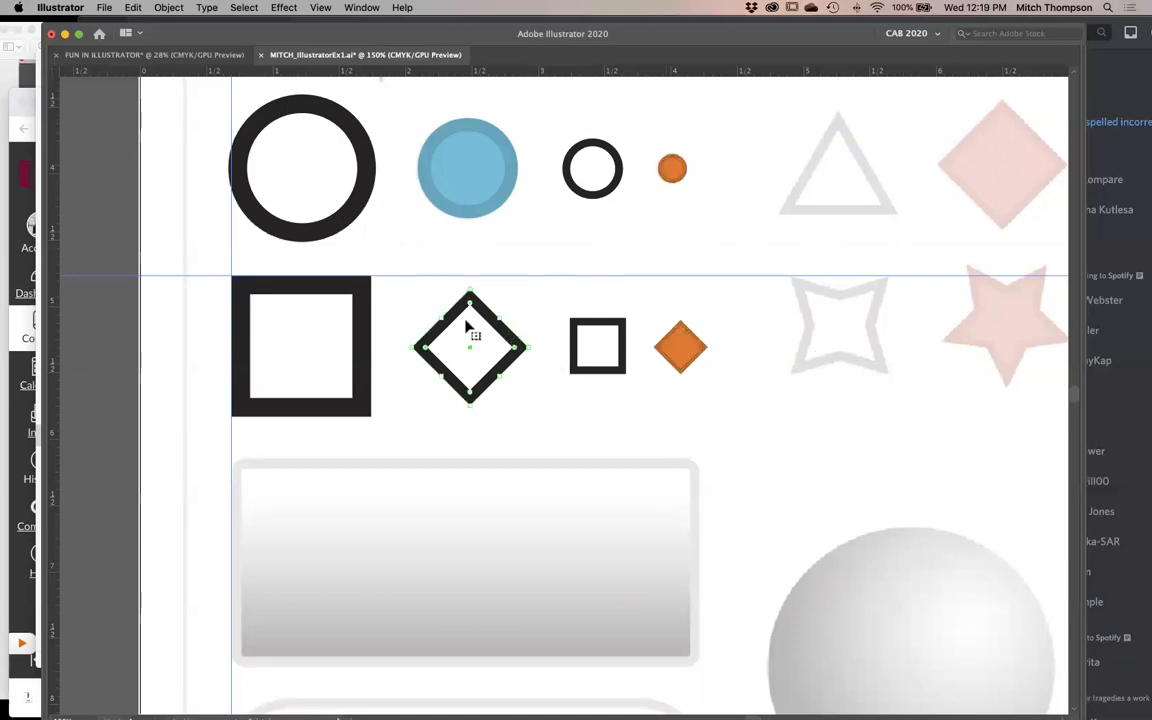
click(467, 171)
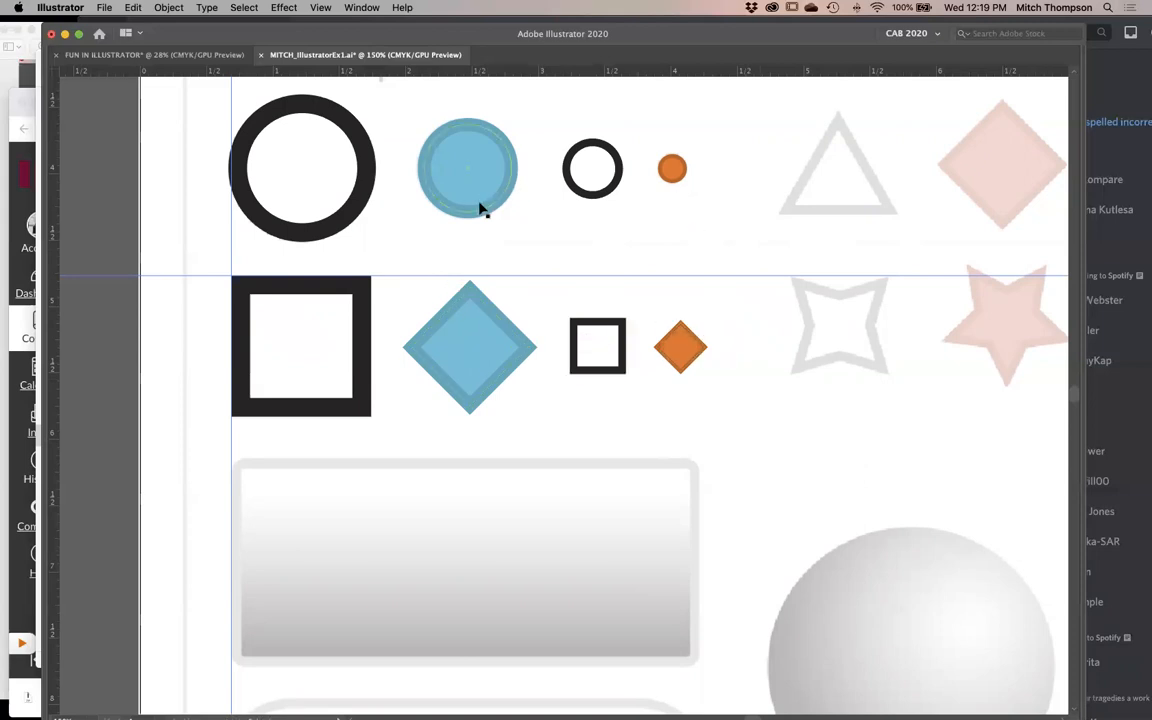
- Compare the diamonds' painted edges with their paths and the template in outline and preview views
key(super+y)
drag(522, 271, 415, 353)
key(super+y)
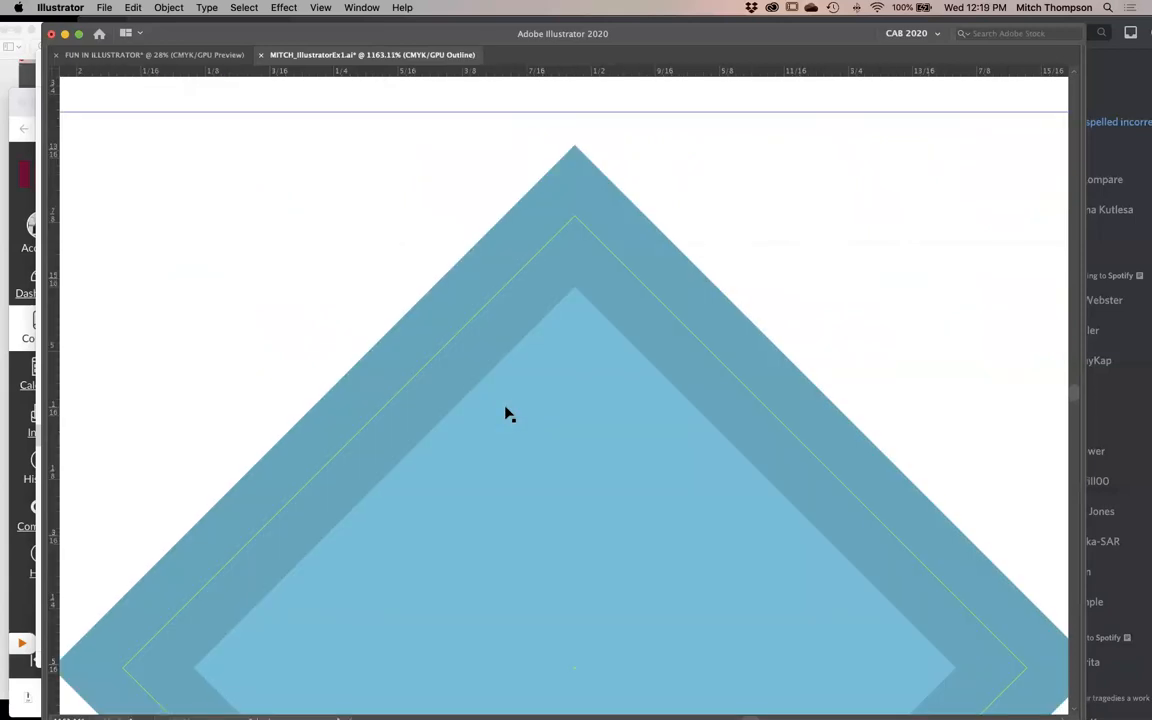
key(super+y)
key(super+y)
alt+super+click(607, 415)
alt+super+click(606, 414)
alt+super+click(604, 413)
alt+super+click(600, 412)
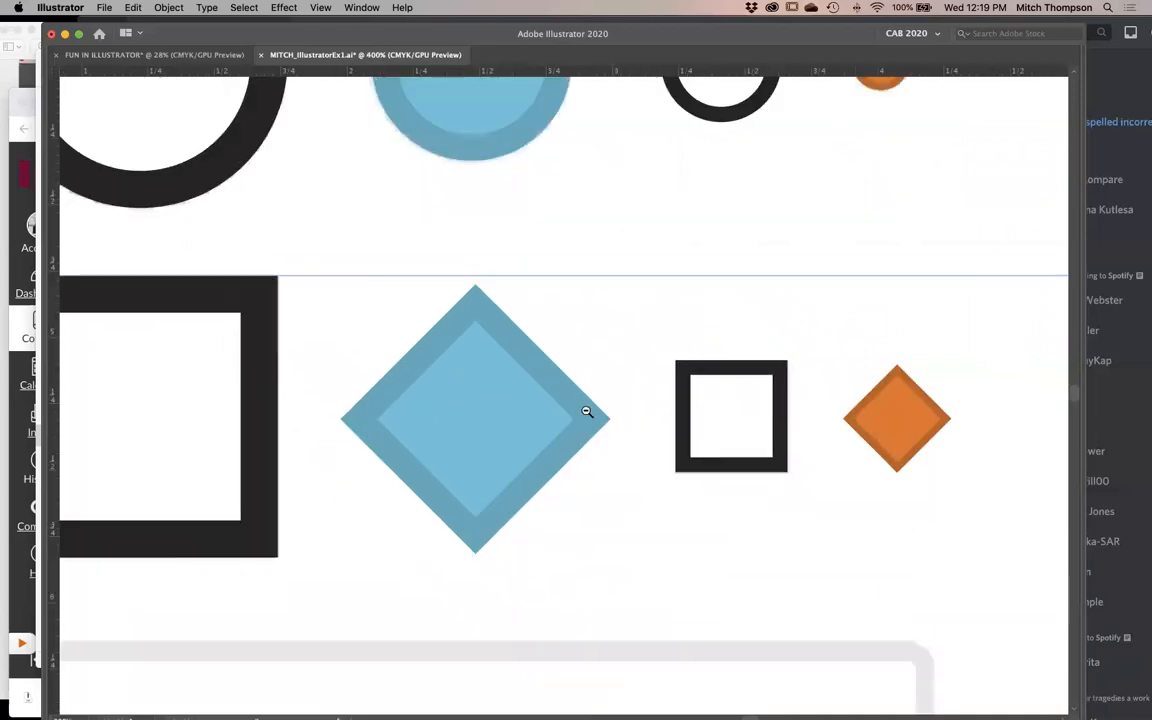
alt+super+click(587, 412)
alt+super+click(587, 412)
key(i)
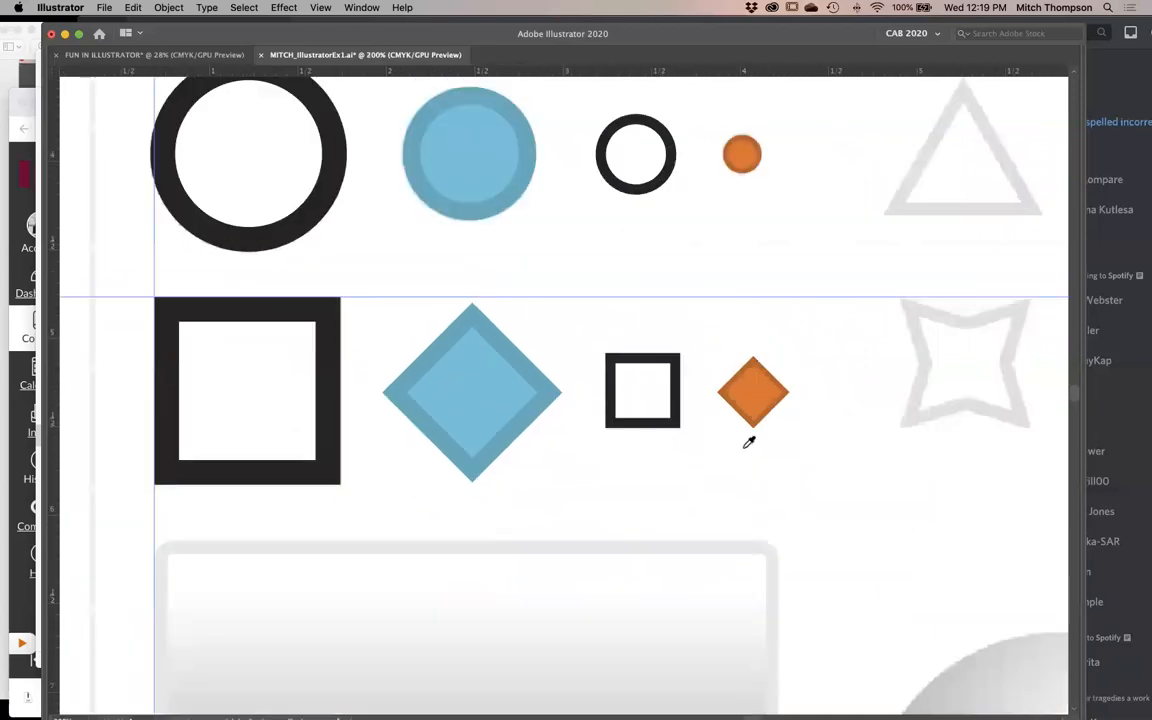
- Try aligning the strokes of the blue and orange diamonds to the inside of their paths, and undo the change
key(v)
click(771, 397)
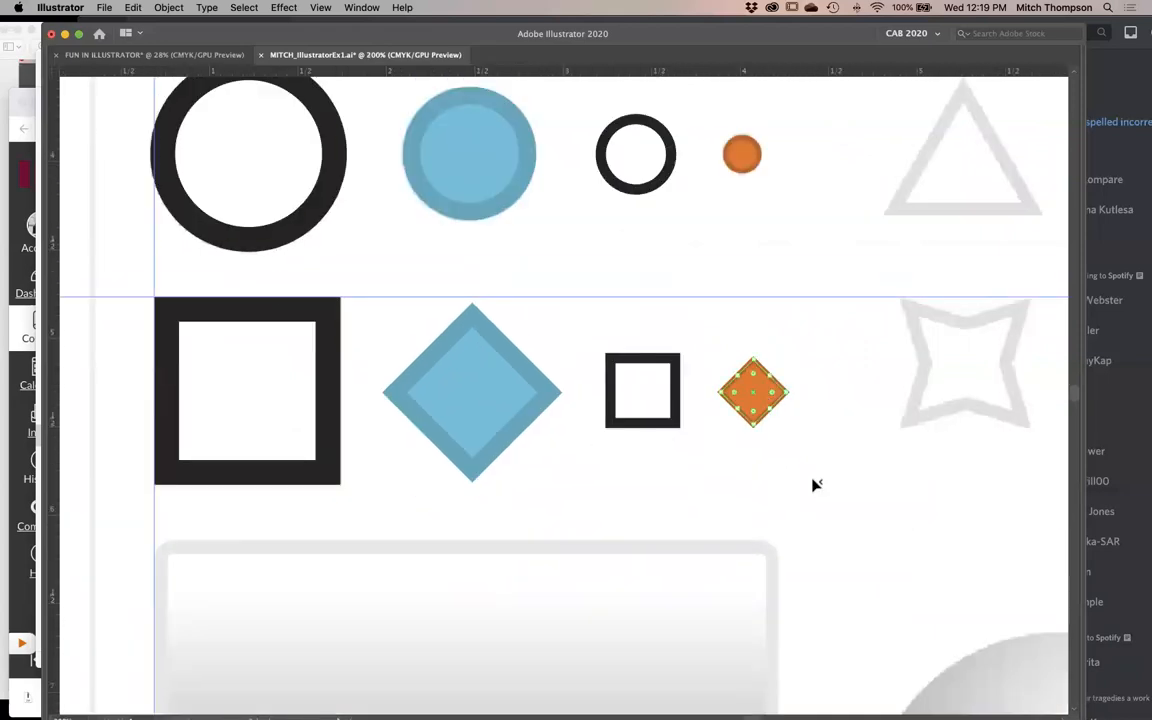
key(v)
click(820, 433)
click(778, 401)
key(i)
key(v)
shift+click(493, 452)
drag(752, 419, 760, 370)
key(super+z)
key(i)
key(Tab)
drag(599, 401, 363, 399)
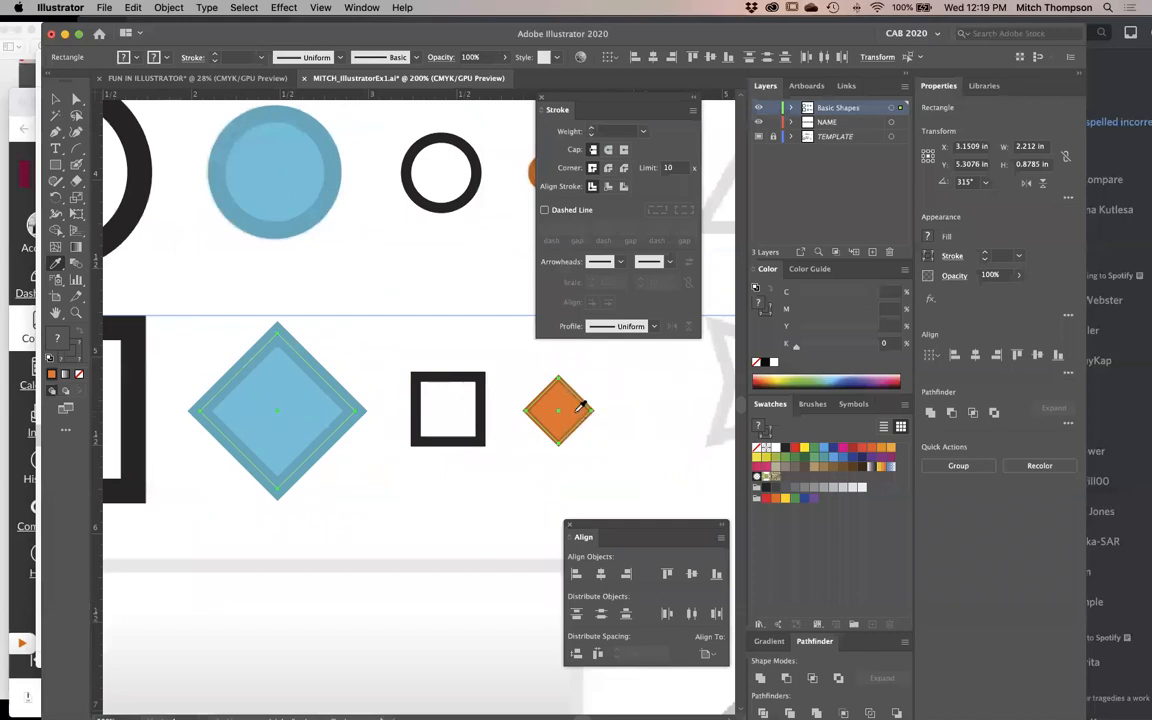
click(606, 188)
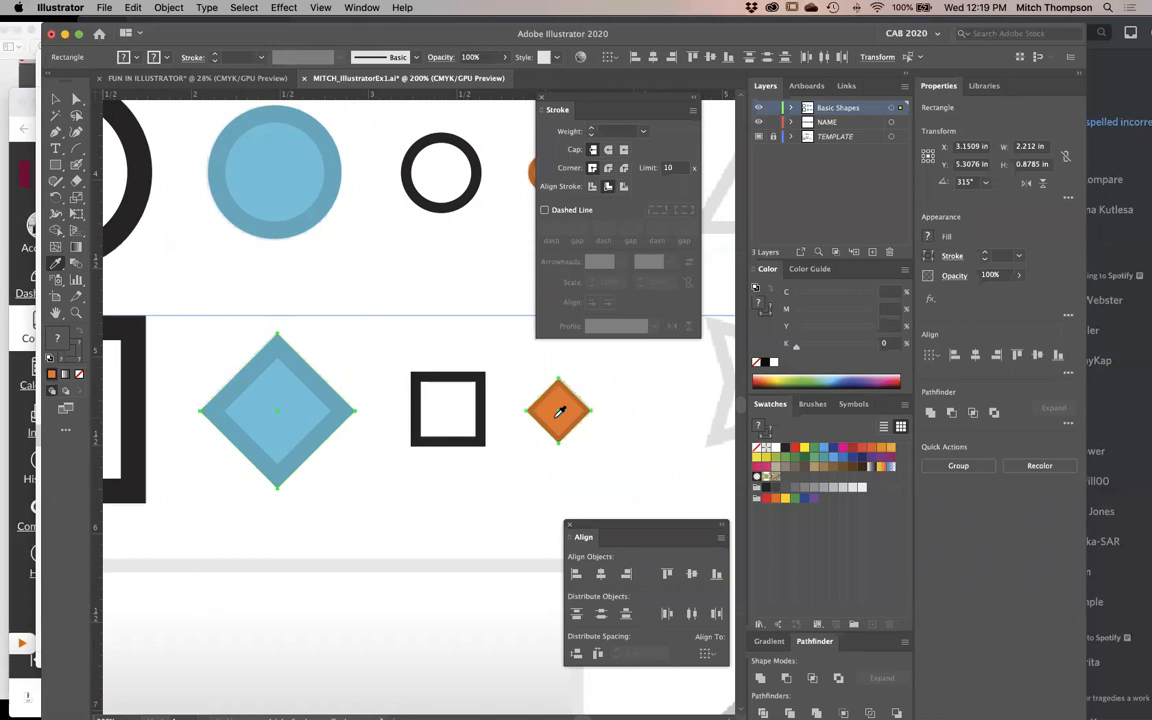
key(super+z)
- Try aligning the strokes of all the circles, squares and diamonds to the inside, and to the outside
alt+click(463, 425)
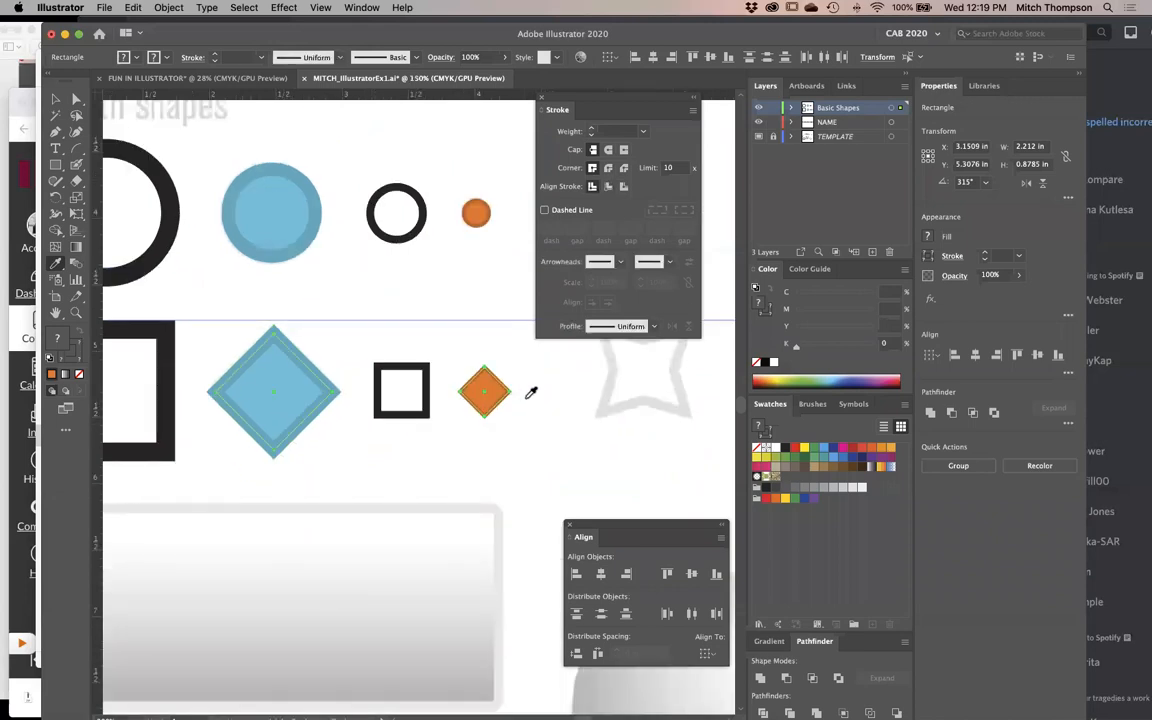
key(Tab)
click(586, 382)
key(super+z)
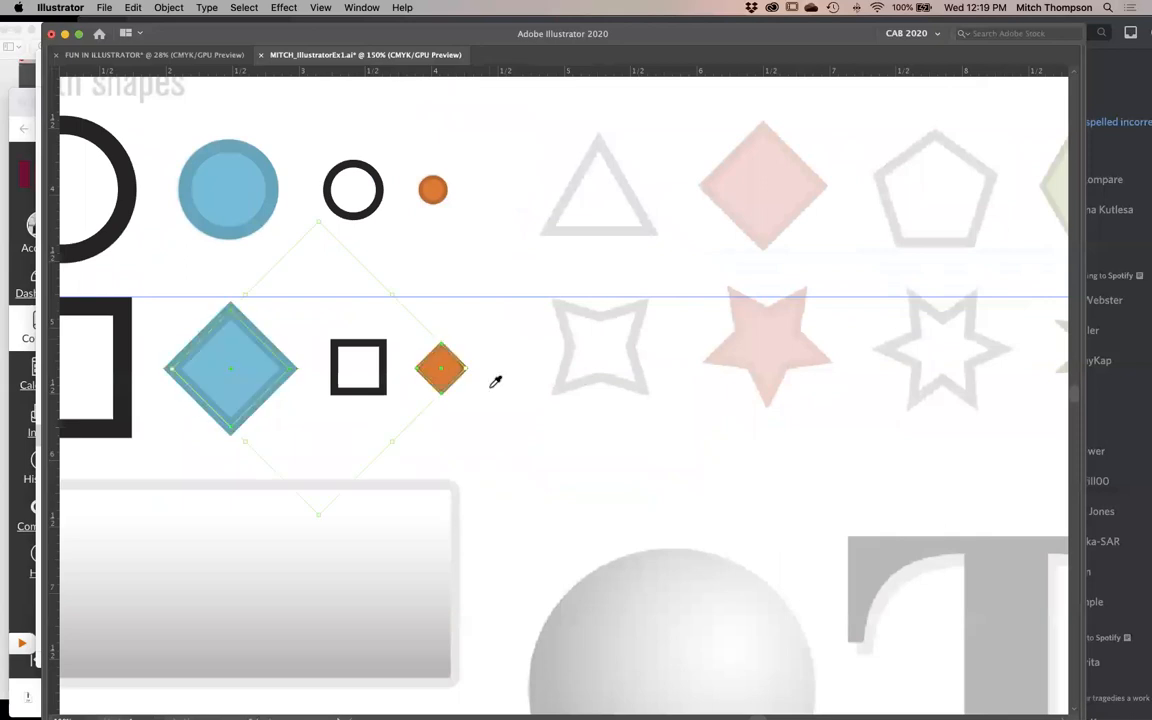
drag(438, 344, 749, 350)
super+click(848, 159)
drag(848, 159, 221, 420)
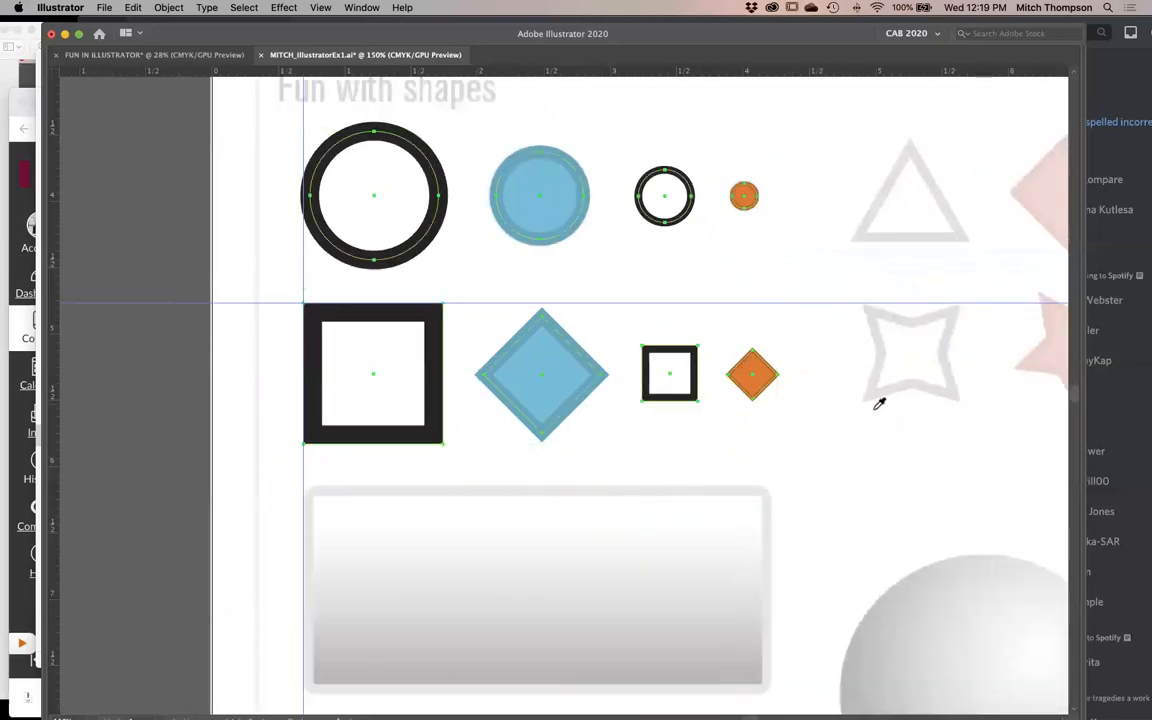
key(Tab)
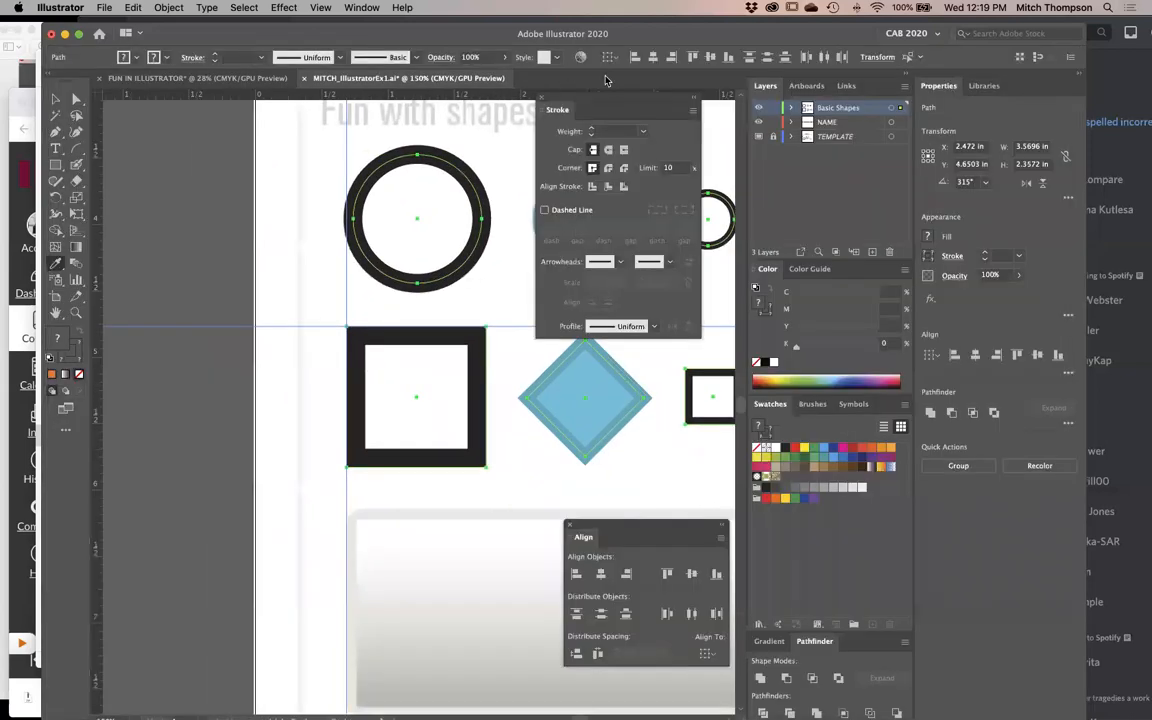
mouse_move(615, 103)
mouse_down()
mouse_move(760, 104)
mouse_move(238, 214)
mouse_up()
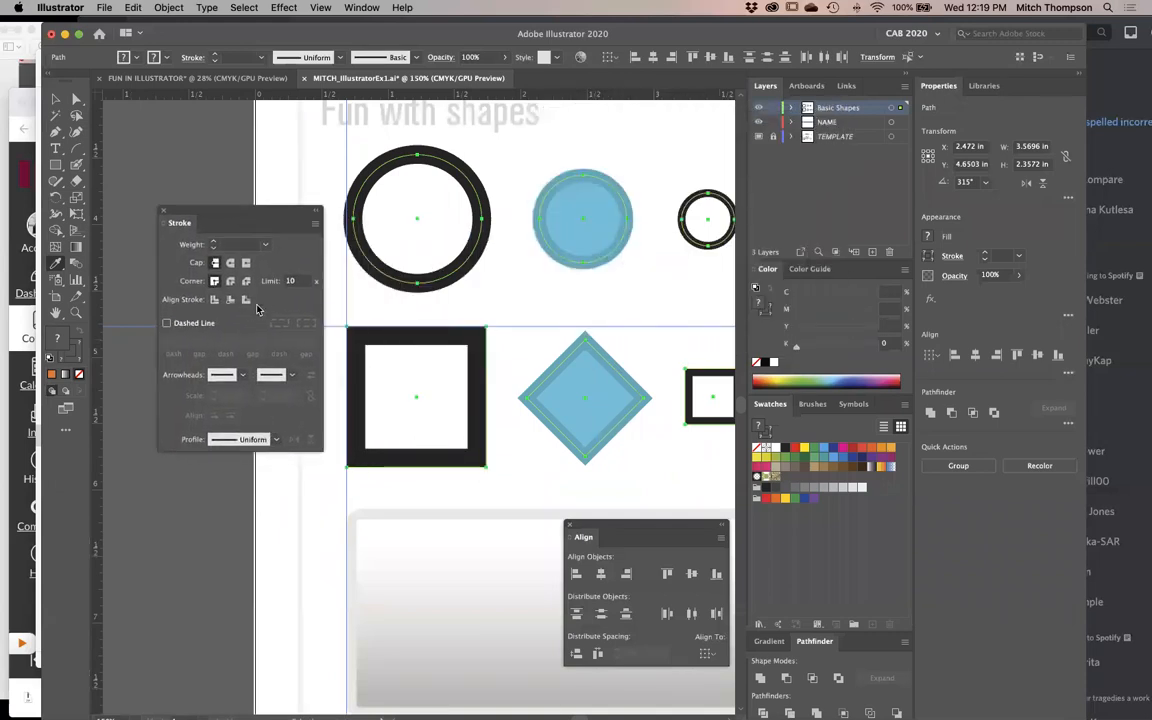
click(228, 300)
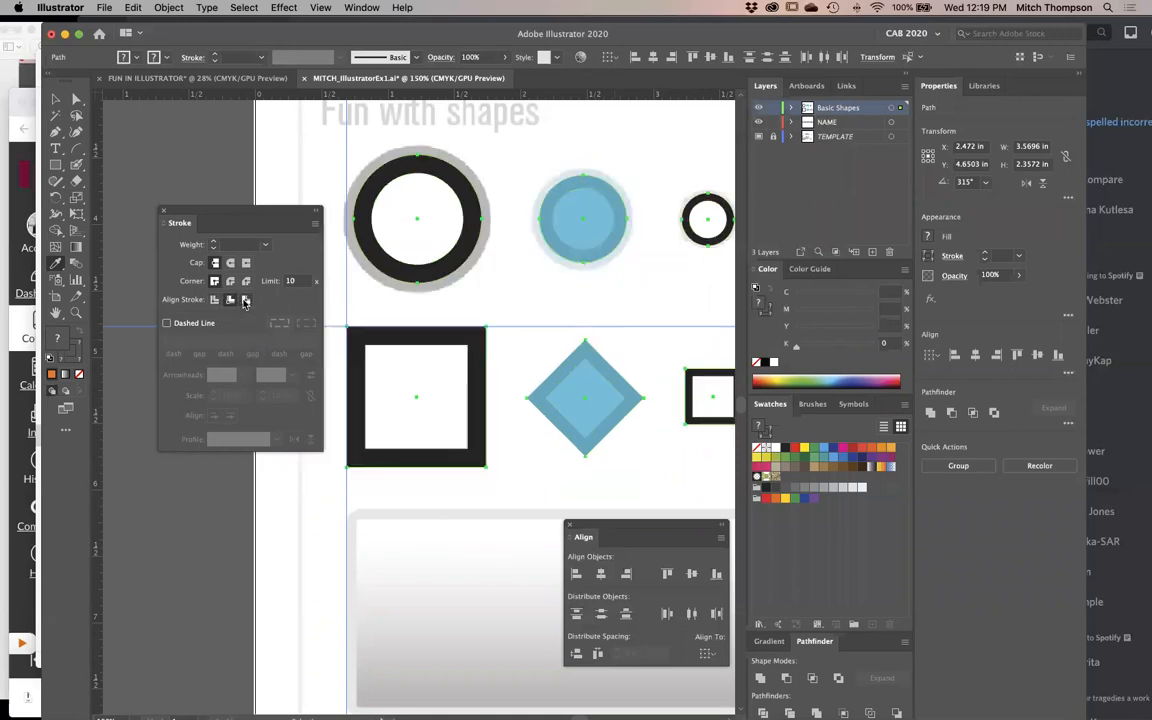
click(246, 300)
key(Tab)
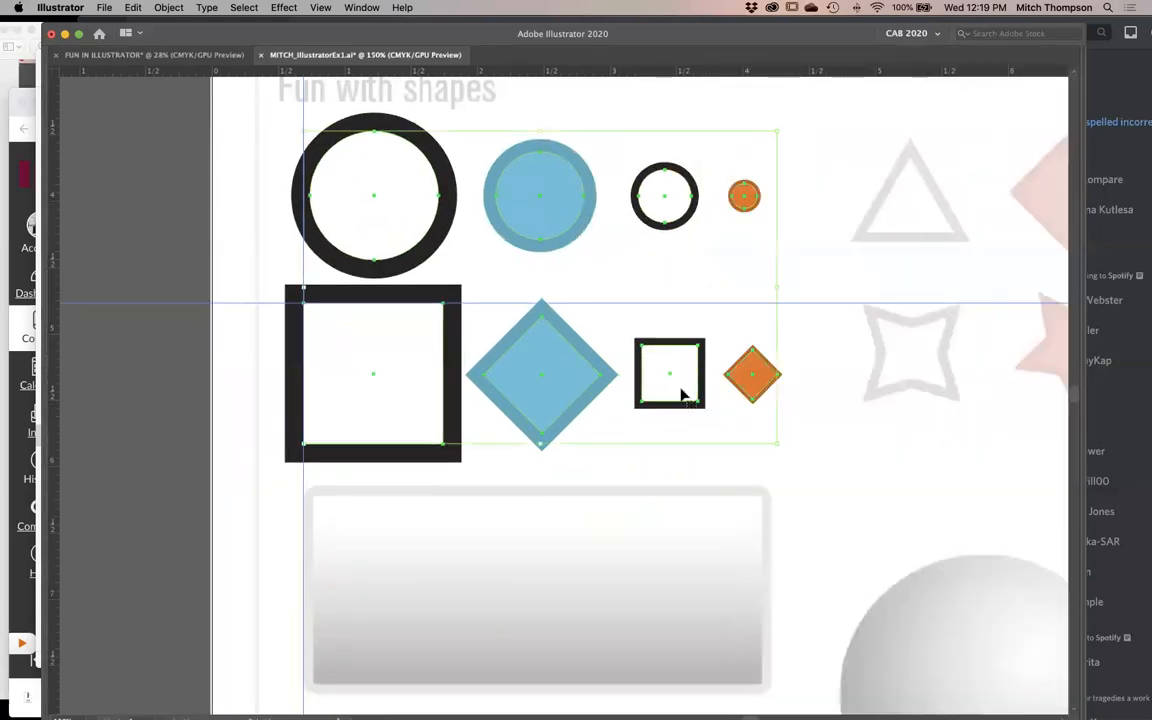
- Undo the stroke alignment changes and the colors sampled onto the two diamonds
key(super+z)
key(super+z)
key(super+z)
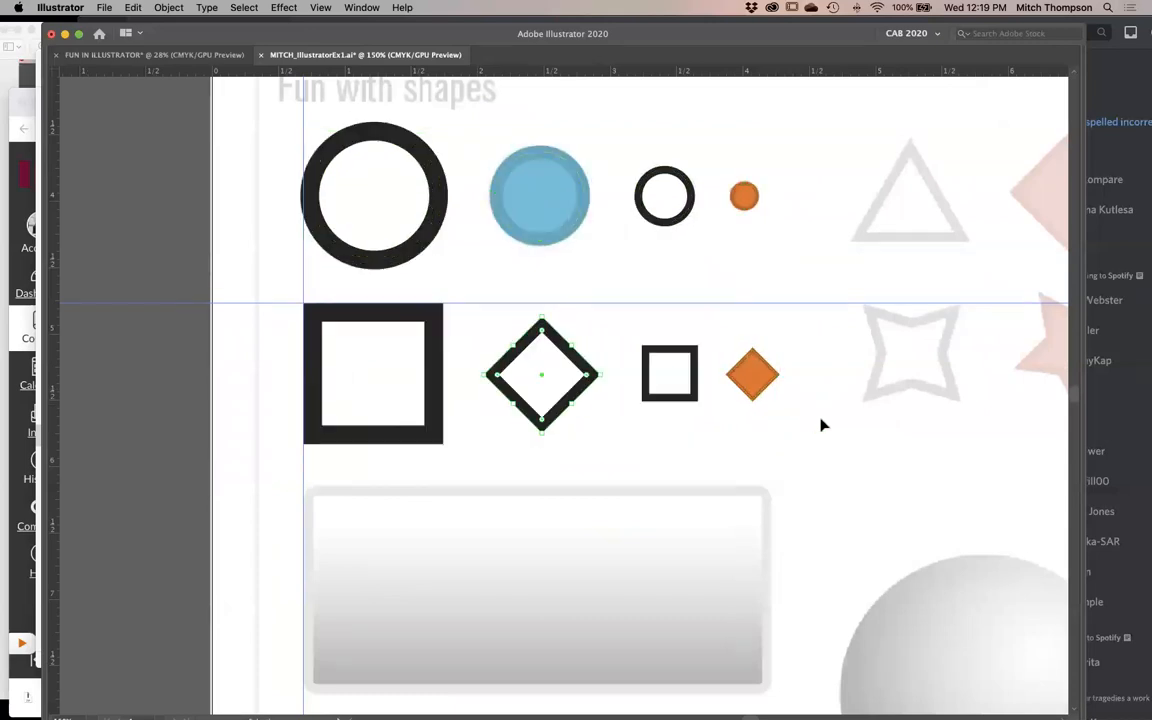
key(super+z)
key(i)
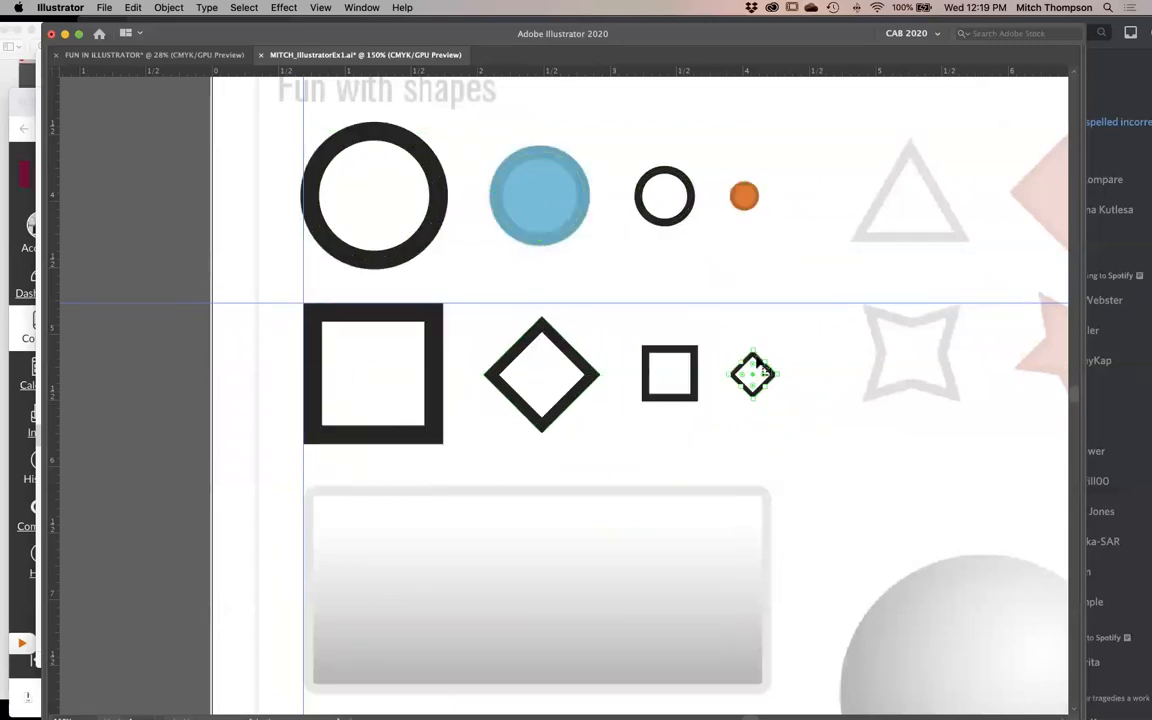
- Sample the orange circle's fill and stroke onto the small diamond and the blue circle's onto the large diamond
click(744, 194)
super+click(543, 377)
click(546, 190)
- Align the strokes of the blue and orange diamonds to the inside of their paths
super+click(756, 377)
super+click(565, 378)
key(Tab)
scroll(565, 520, right, 5)
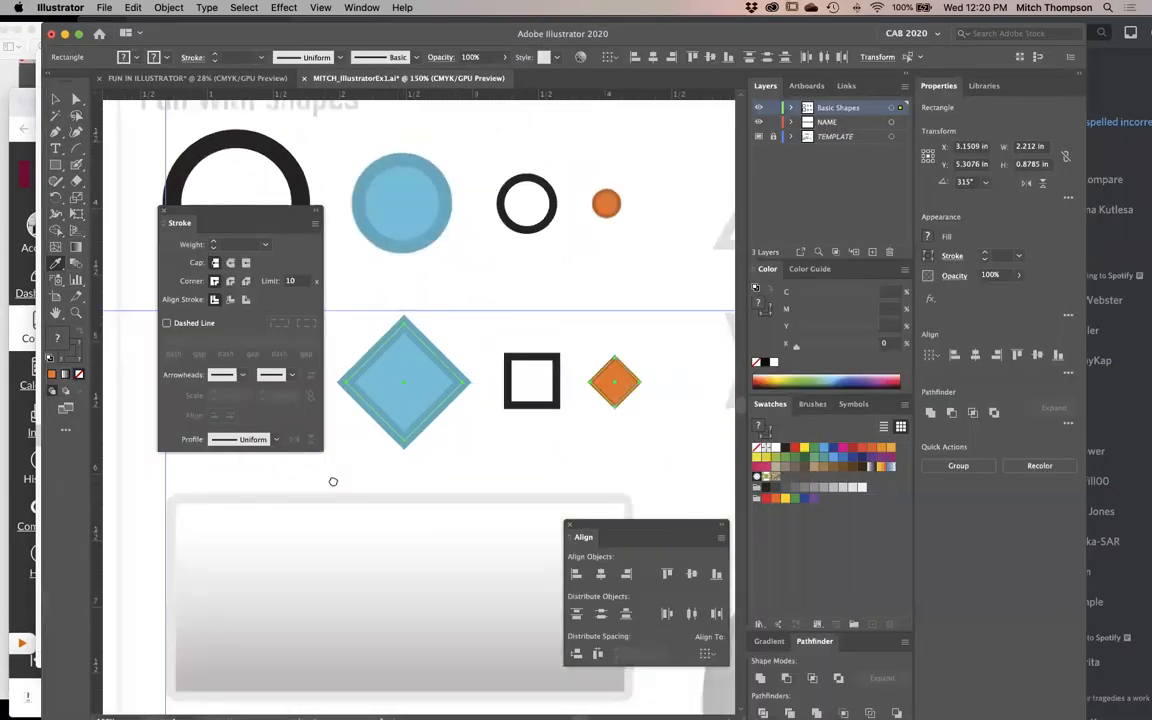
click(232, 300)
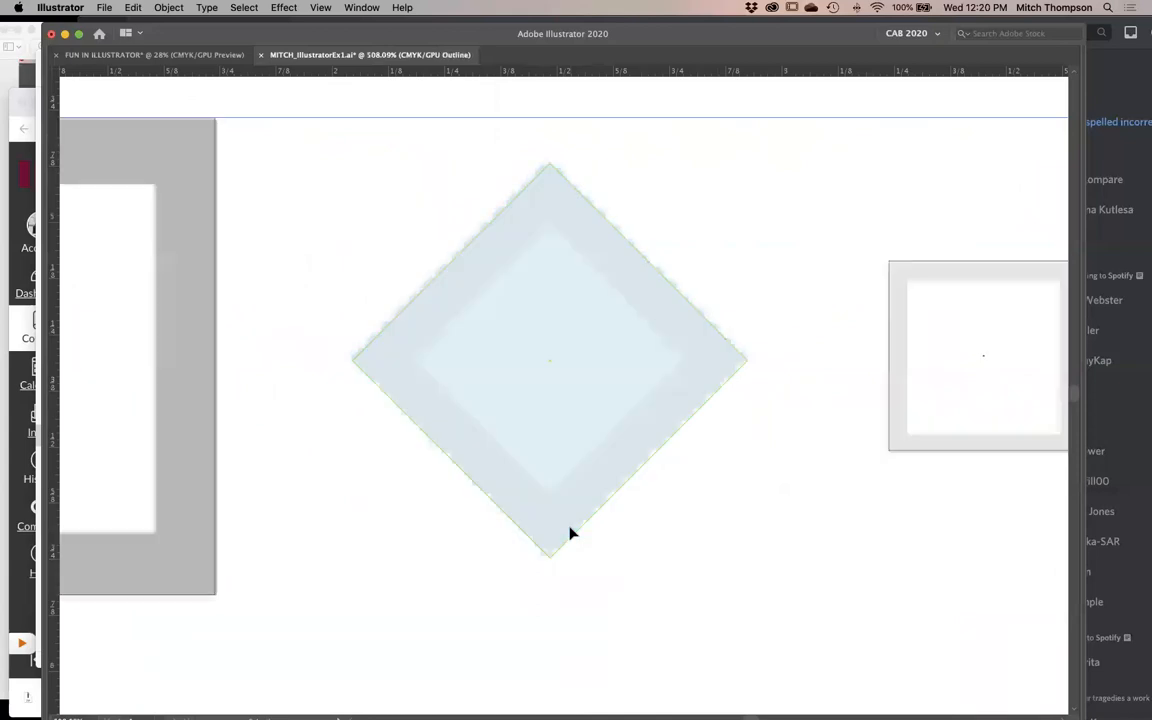
- Compare the diamonds' inside-aligned strokes with their paths and the template edges in outline and preview views
key(super+y)
key(super+y)
key(super+y)
key(z)
alt+click(632, 434)
alt+click(632, 434)
key(super+y)
key(super+y)
key(super+y)
key(super+y)
key(super+y)
key(super+y)
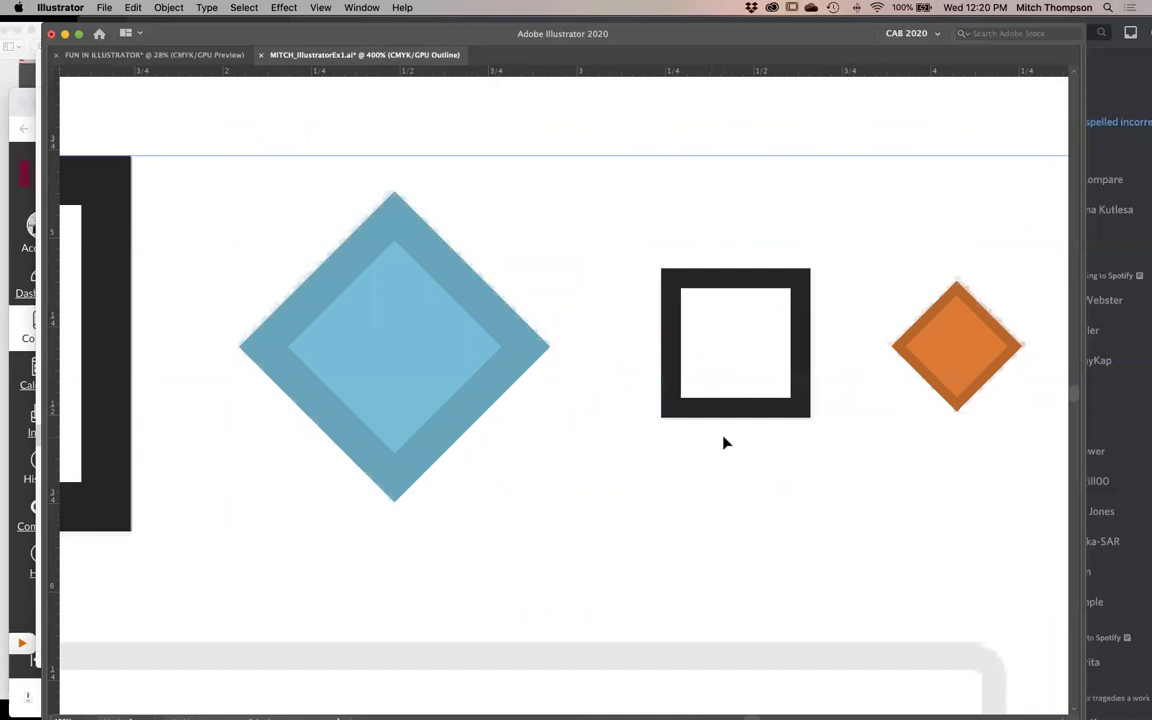
key(super+y)
key(super+y)
key(super+y)
key(super+y)
key(super+minus)
key(super+y)
key(super+y)
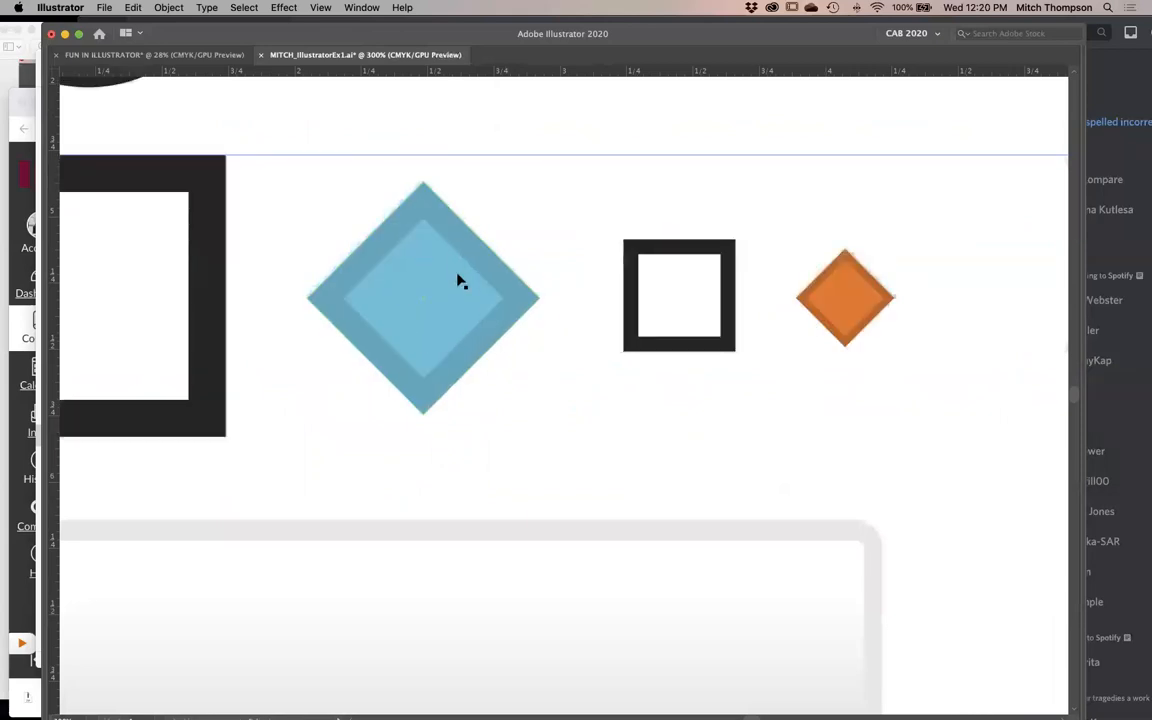
key(super+y)
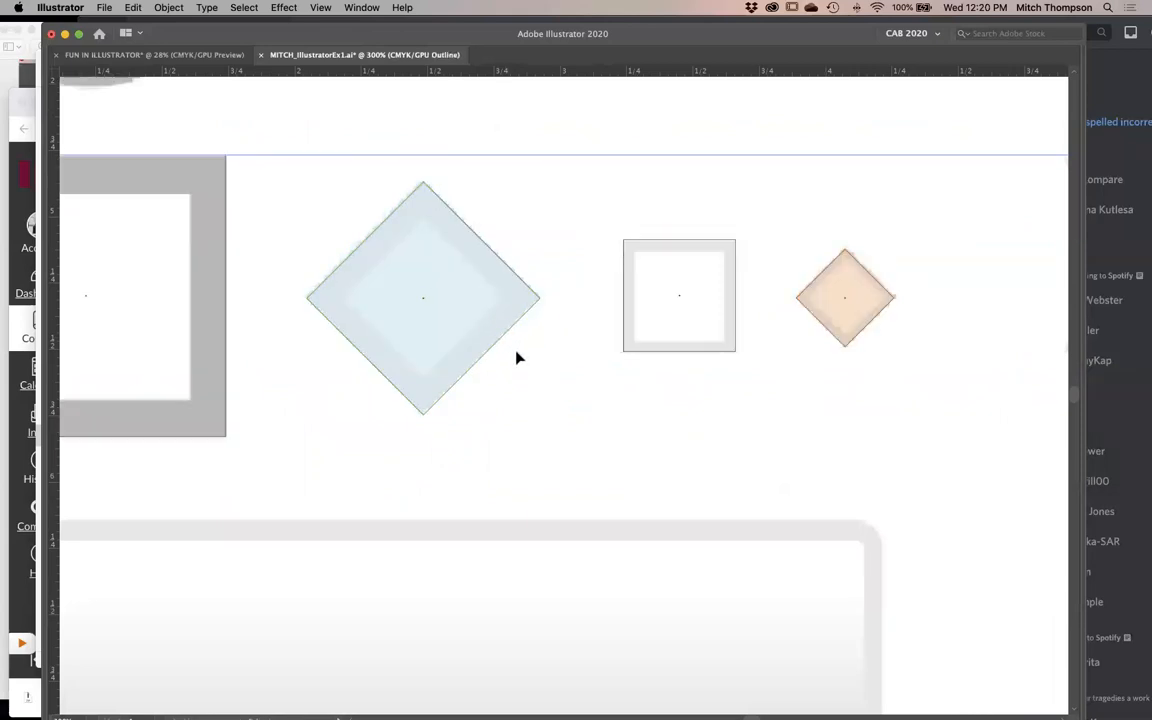
key(super+y)
key(i)
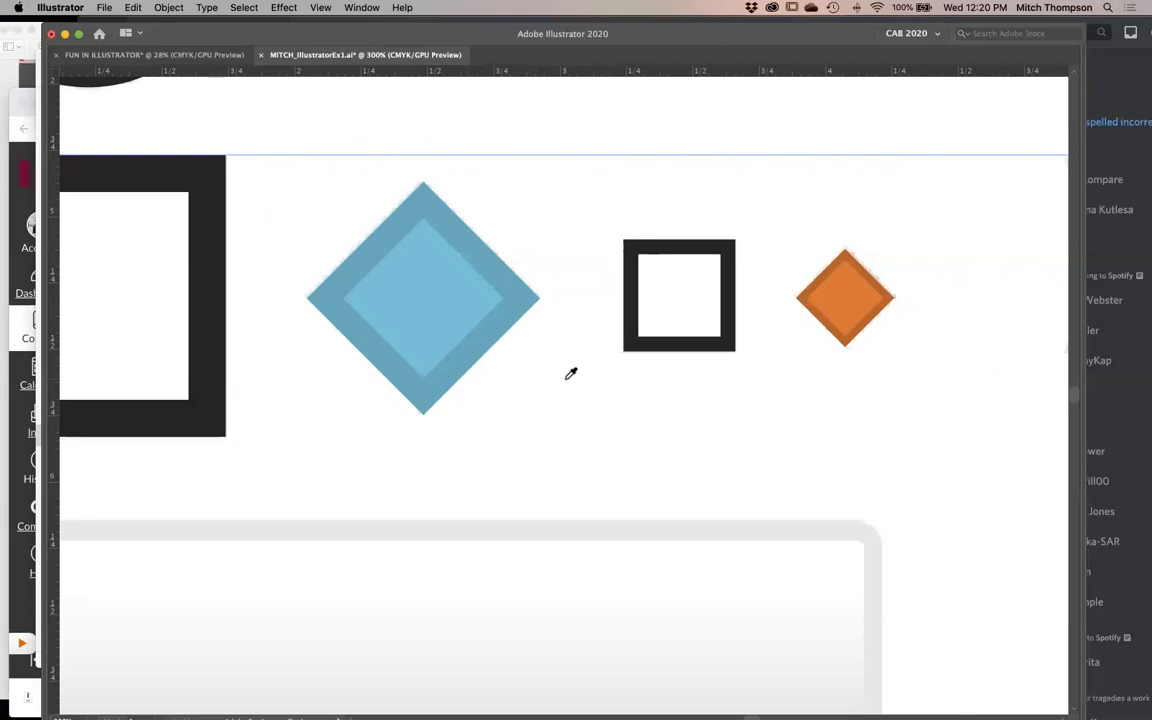
key(super+y)
key(super+y)
key(super+y)
key(super+y)
key(super+y)
key(super+y)
key(super+y)
key(super+y)
key(super+y)
key(super+y)
key(super+y)
key(super+y)
key(super+y)
key(super+y)
key(super+y)
key(super+y)
key(super+y)
key(super+y)
alt+super+click(524, 398)
key(super+y)
key(super+y)
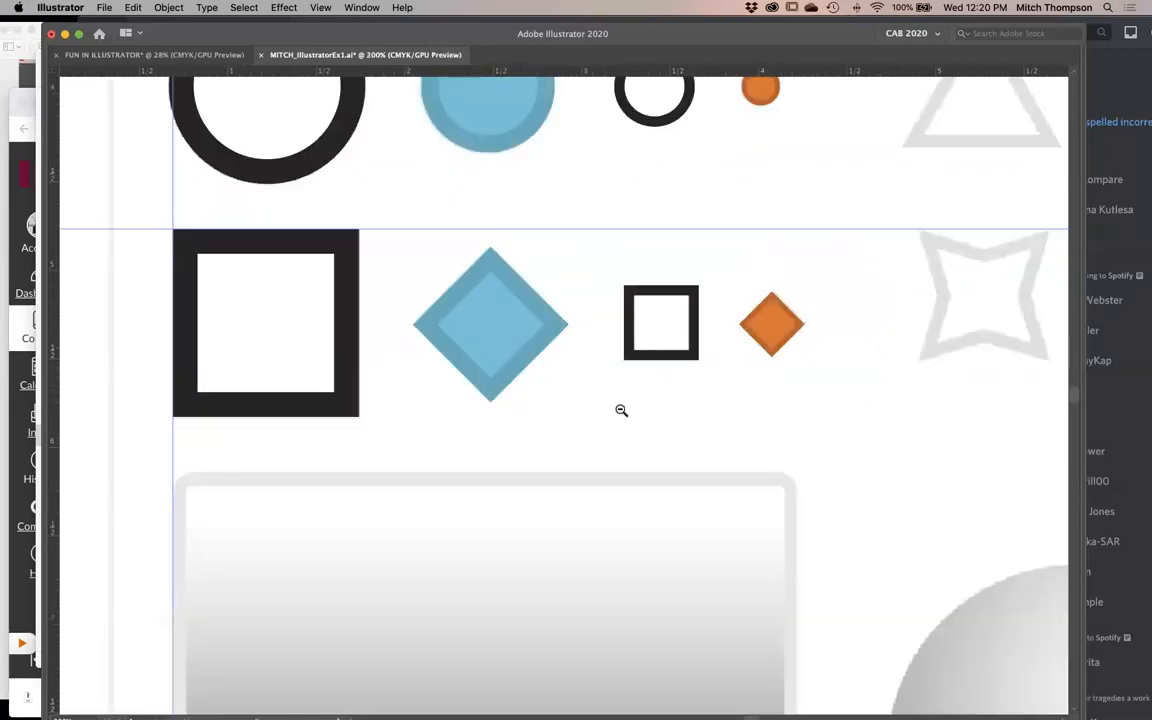
- Check both finished rows of circles, squares and diamonds against the template in outline and preview views
alt+super+click(621, 410)
alt+super+click(624, 408)
drag(588, 408, 443, 427)
key(super+y)
key(super+y)
key(super+y)
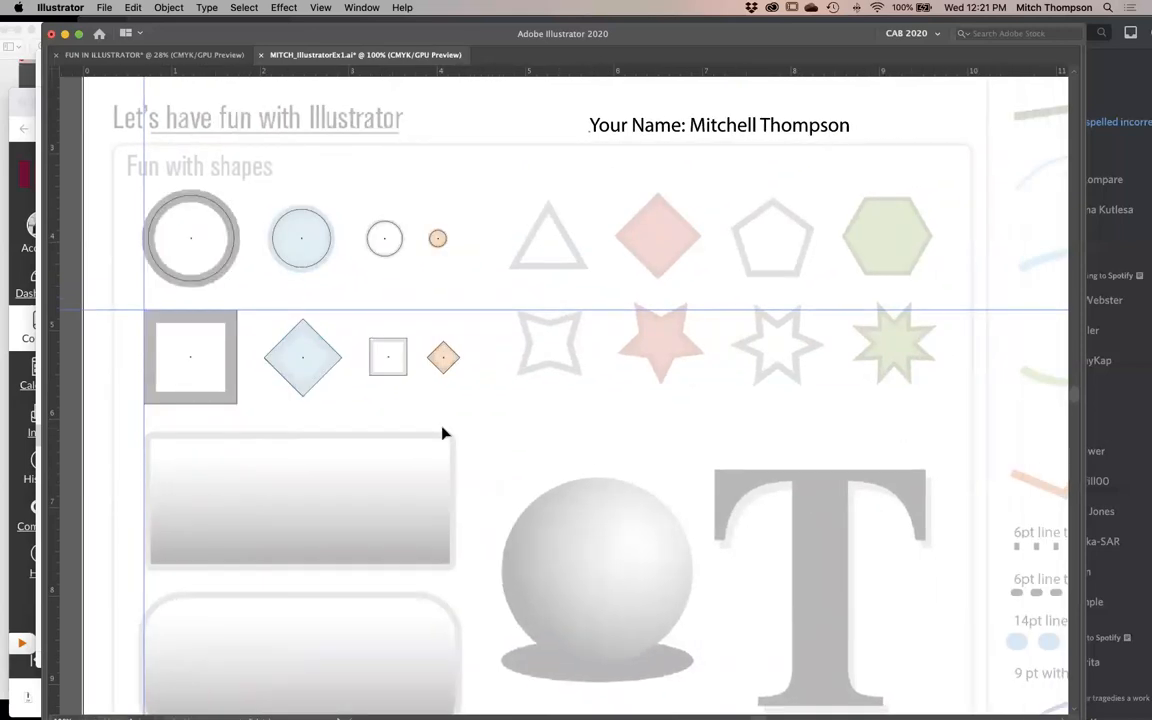
key(super+y)
drag(760, 175, 252, 418)
drag(382, 409, 442, 391)
alt+click(517, 443)
drag(488, 437, 494, 437)
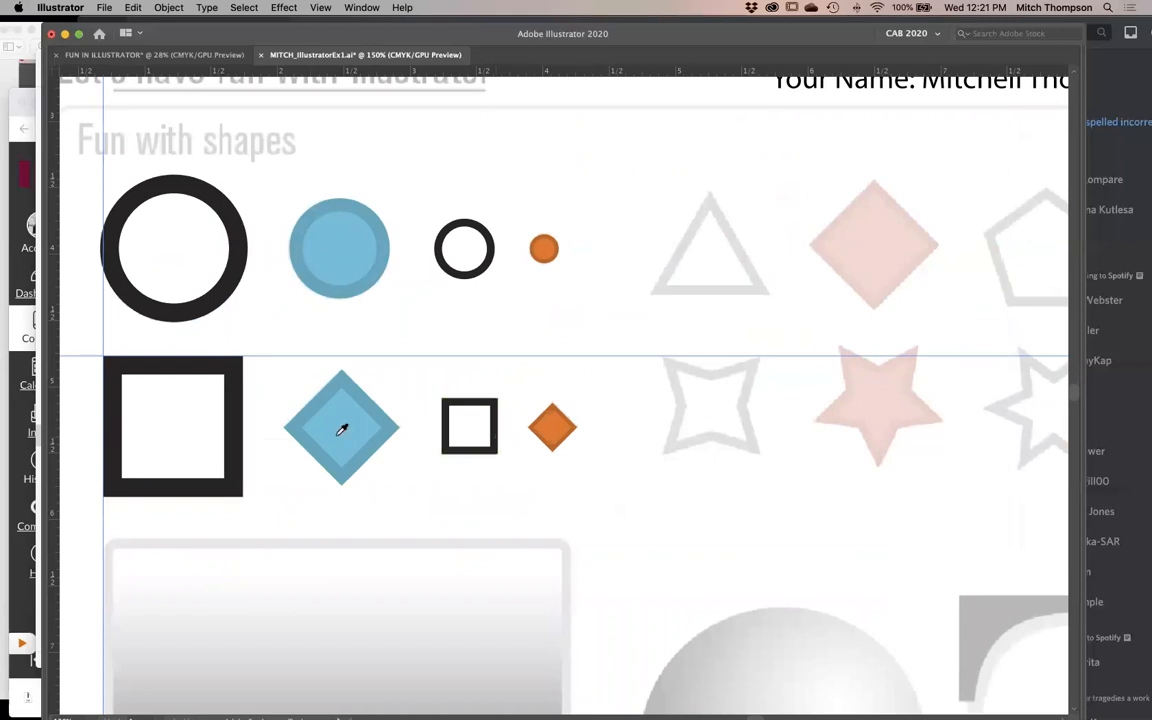
- Create a three-sided polygon with a 0.6944 in radius centered on the template's triangle
scroll(609, 421, right, 5)
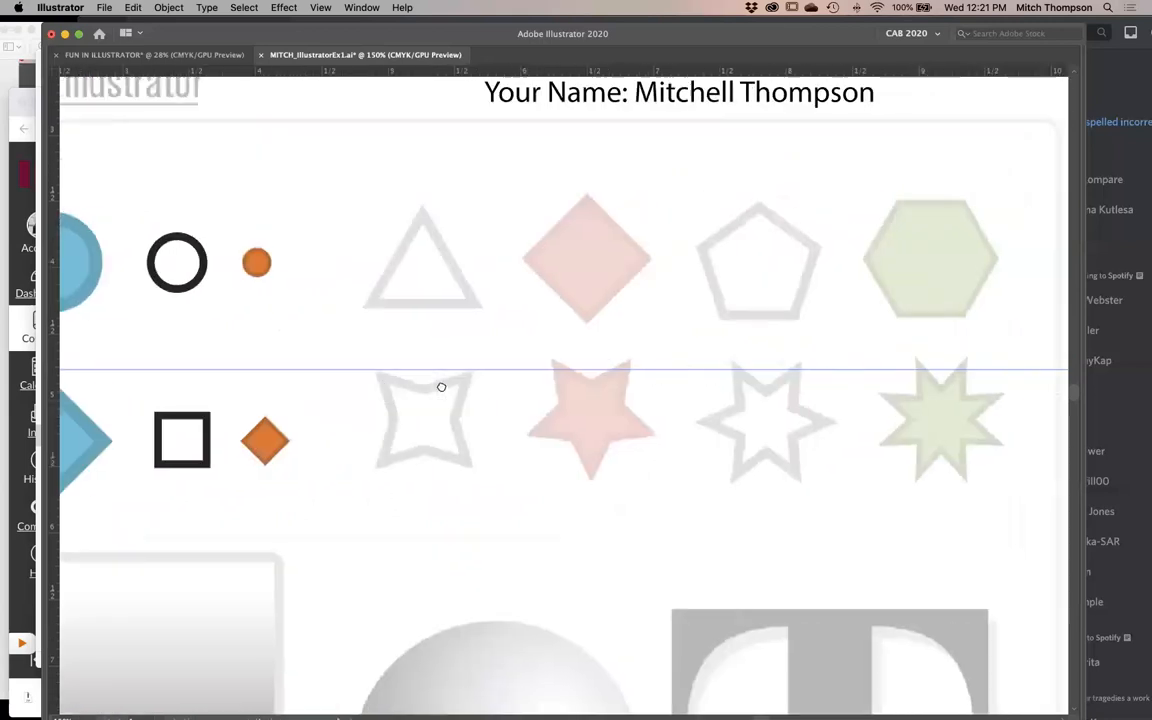
key(Tab)
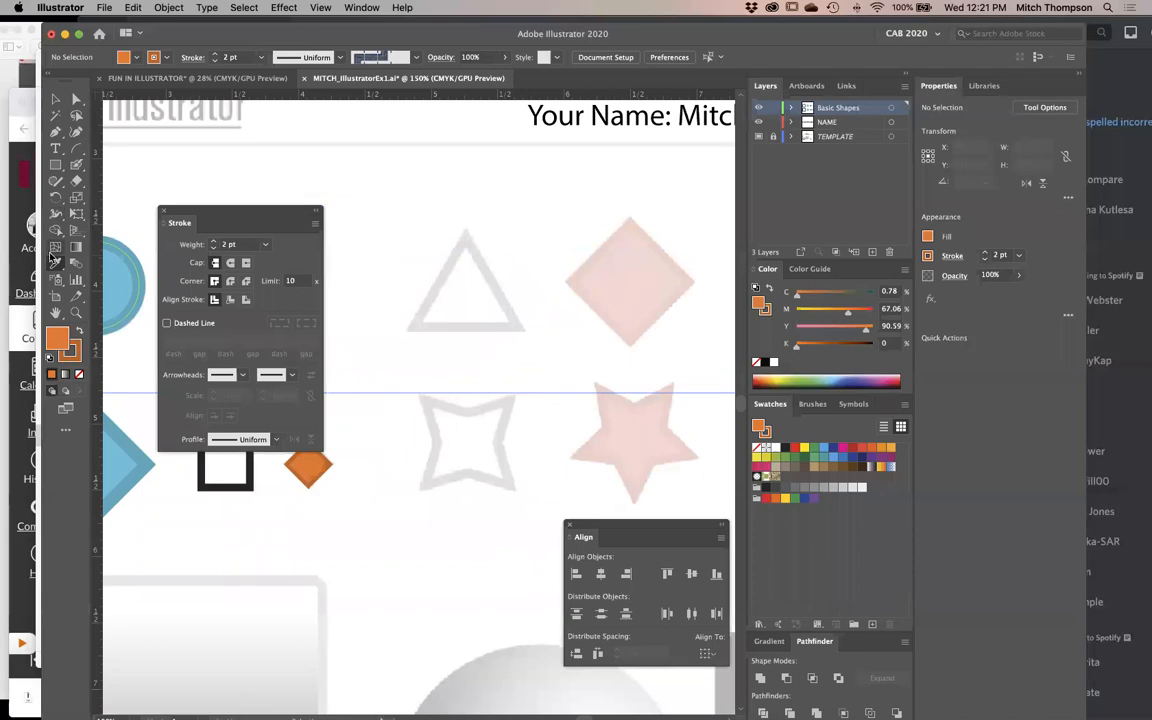
click(56, 164)
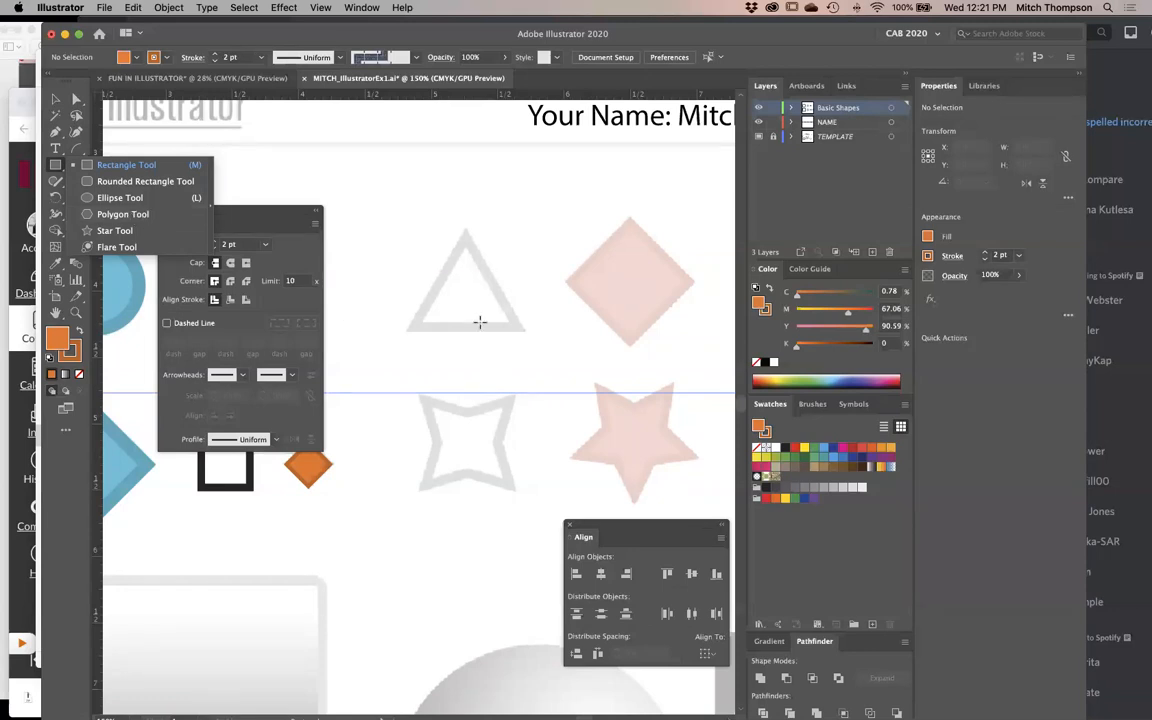
click(147, 214)
key(Tab)
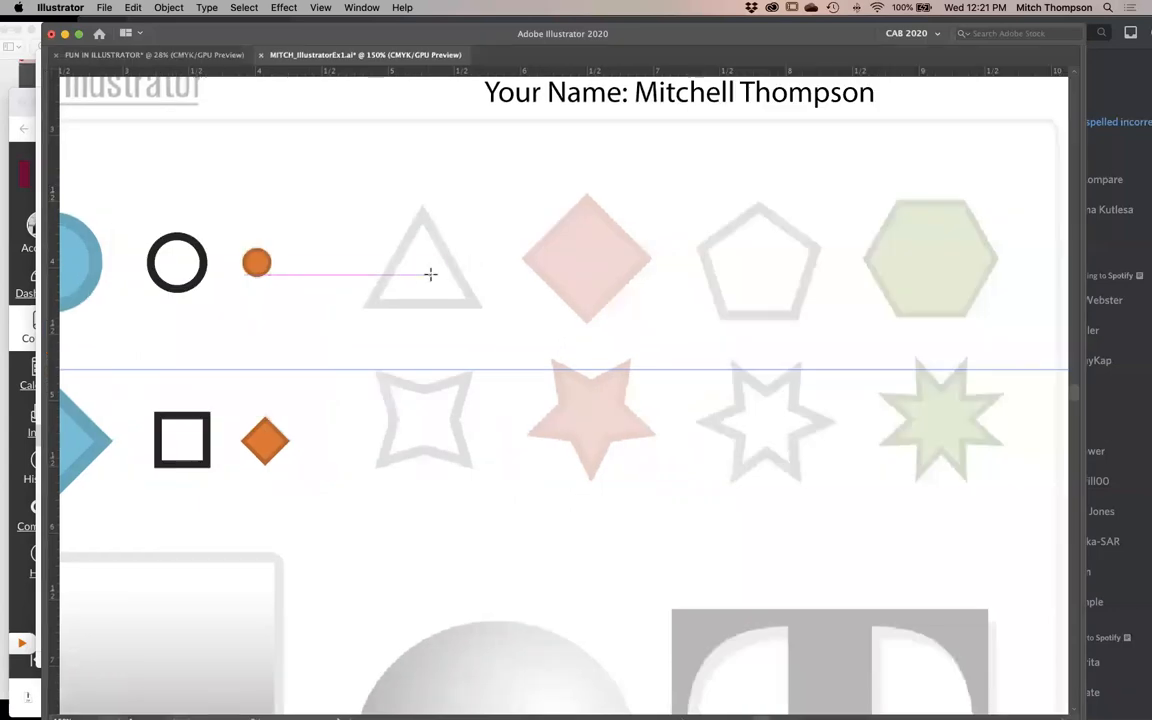
click(569, 345)
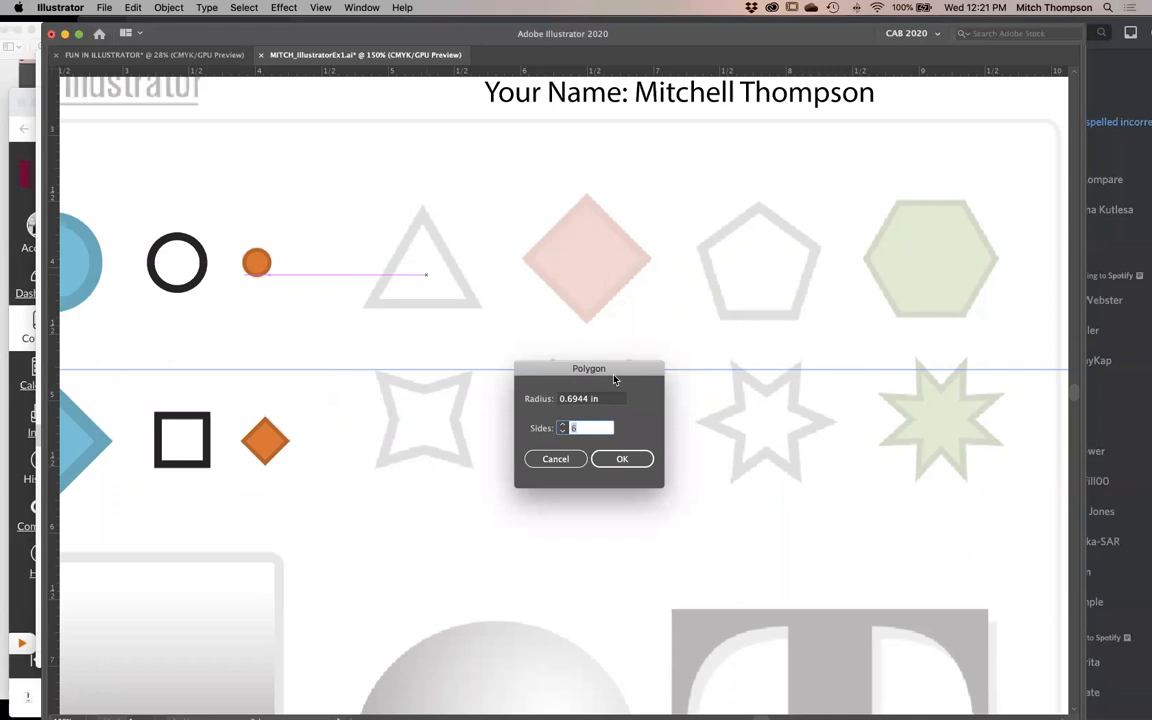
text(3)
click(621, 458)
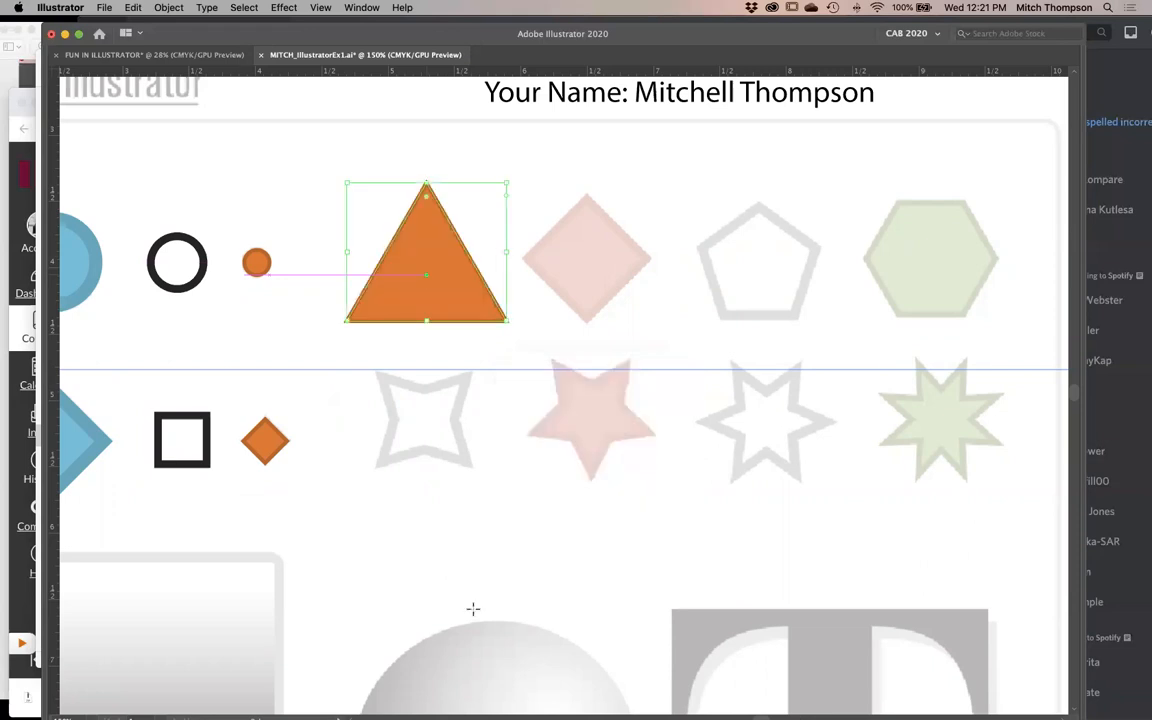
- Try moving the orange triangle toward the template's pink diamond, and undo the move
key(v)
drag(446, 278, 571, 289)
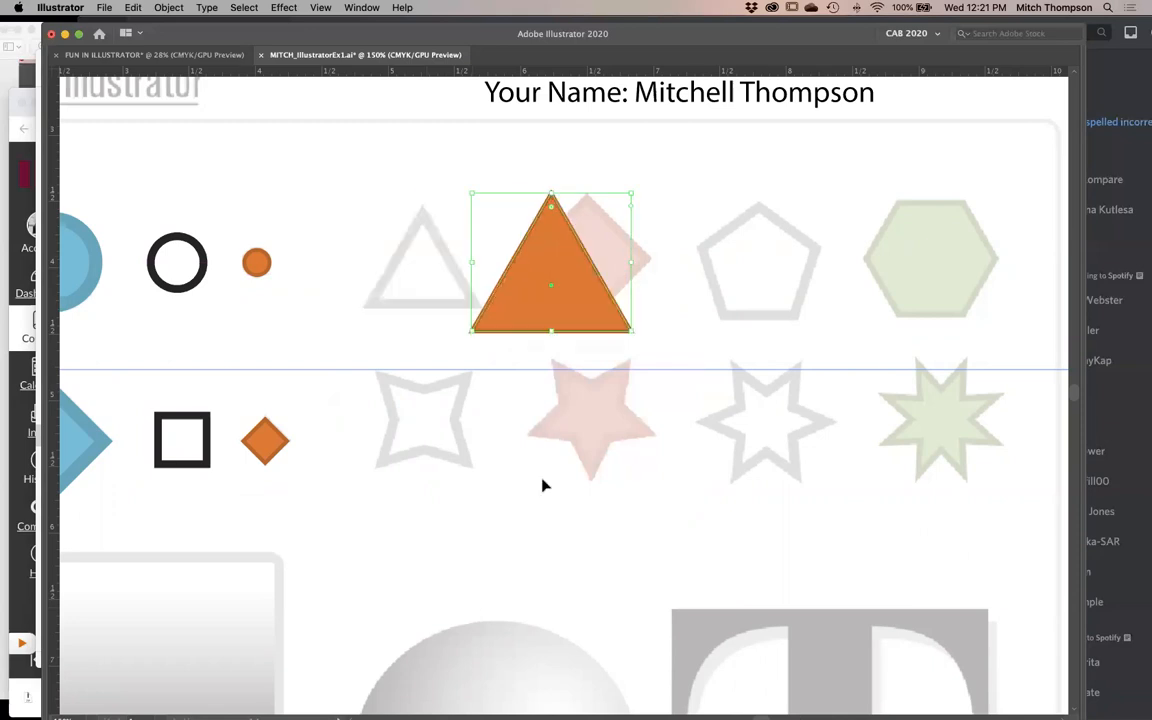
key(super+z)
- Try increasing the triangle's number of sides to six, and restore the three-sided shape
key(super+space)
drag(662, 214, 200, 357)
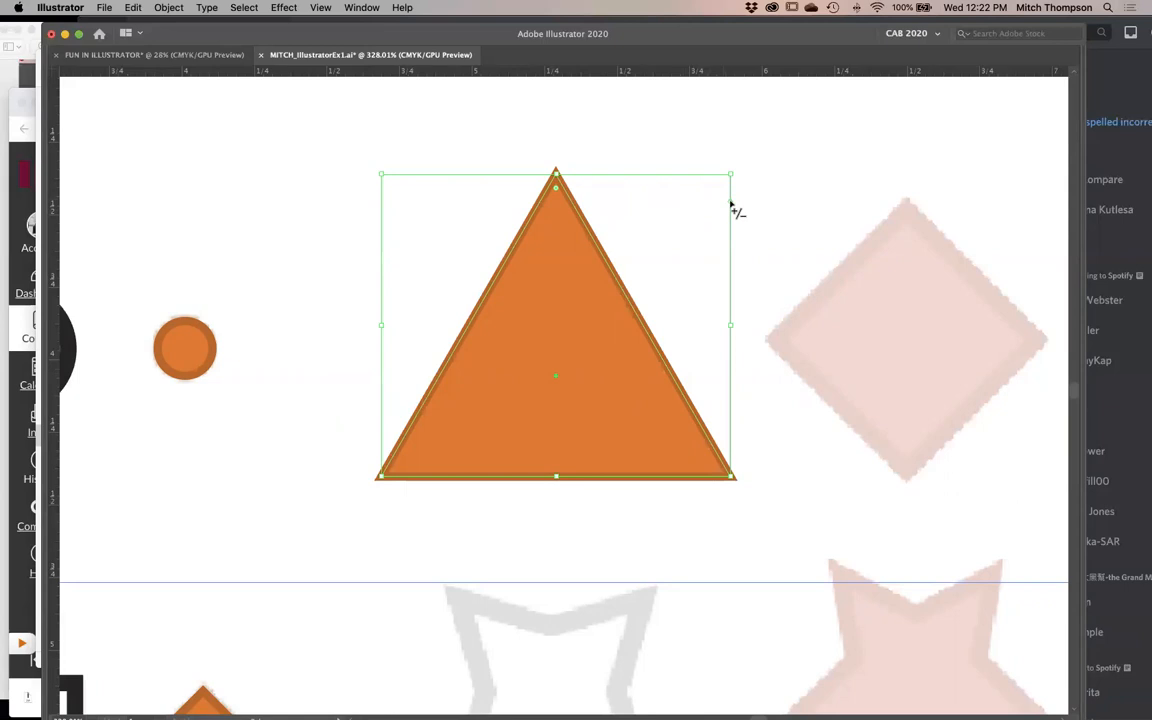
mouse_move(731, 206)
mouse_down()
mouse_move(740, 252)
mouse_move(742, 160)
mouse_move(743, 502)
mouse_move(743, 257)
mouse_move(745, 335)
mouse_move(743, 262)
mouse_move(750, 305)
mouse_up()
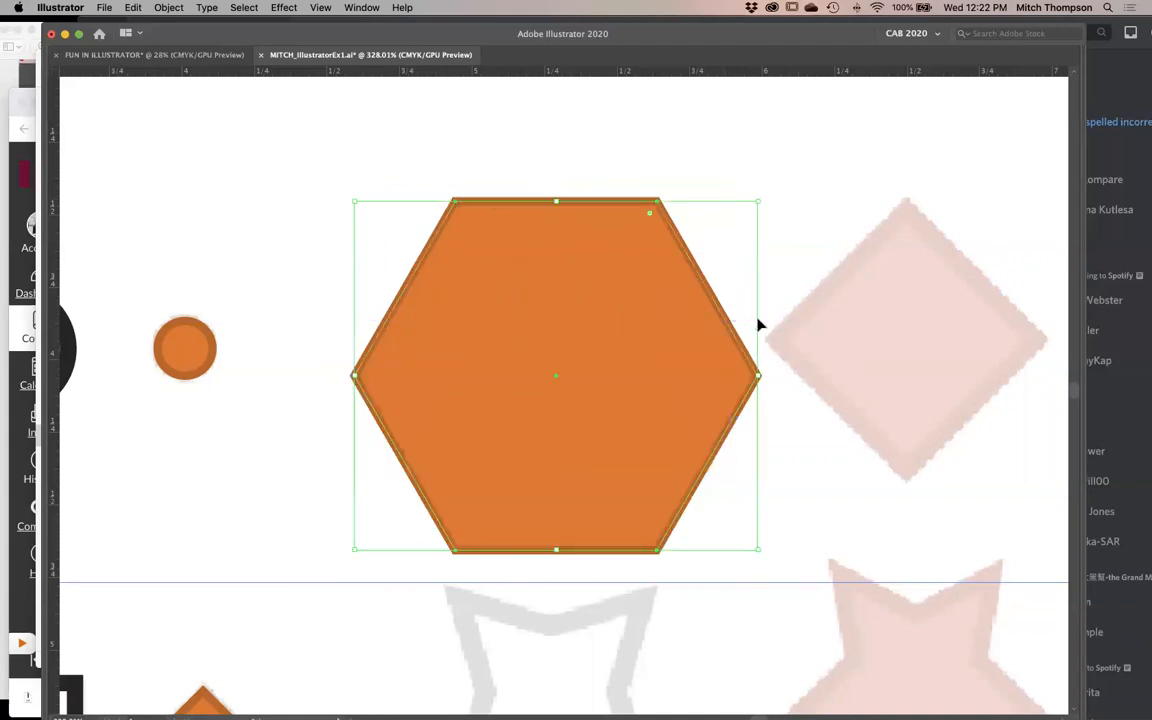
key(Delete)
key(super+z)
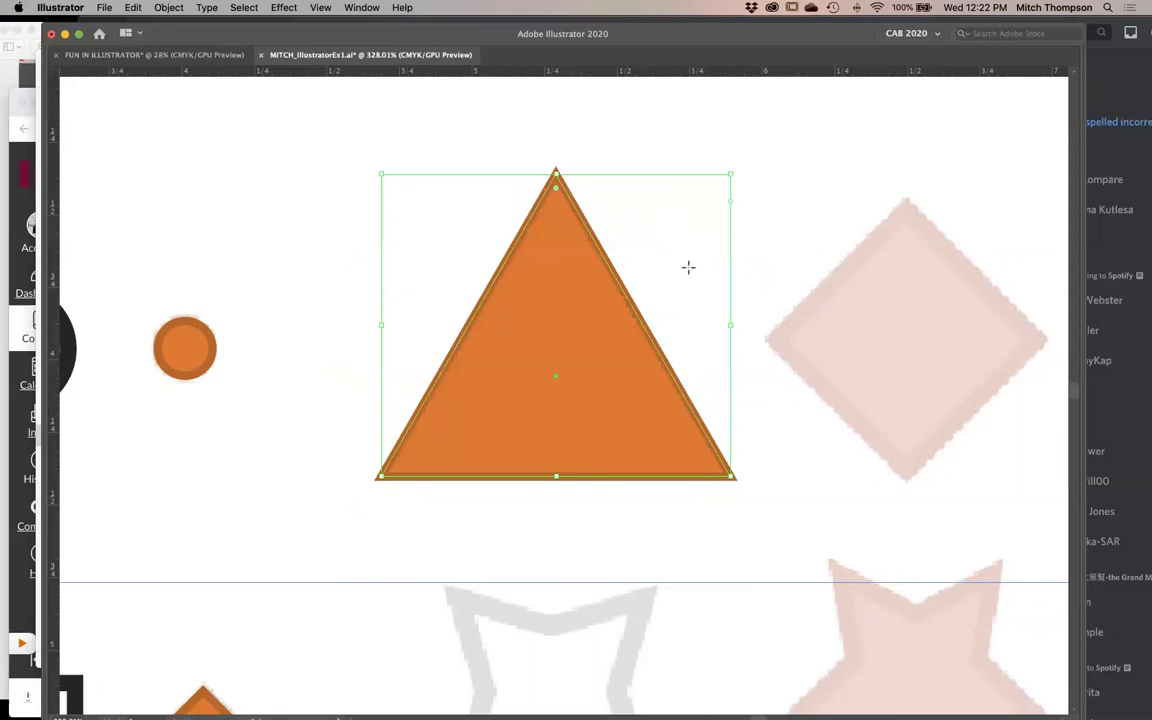
- Scale and position the triangle in outline view so its path runs along the middle of the template triangle's outline
key(super+y)
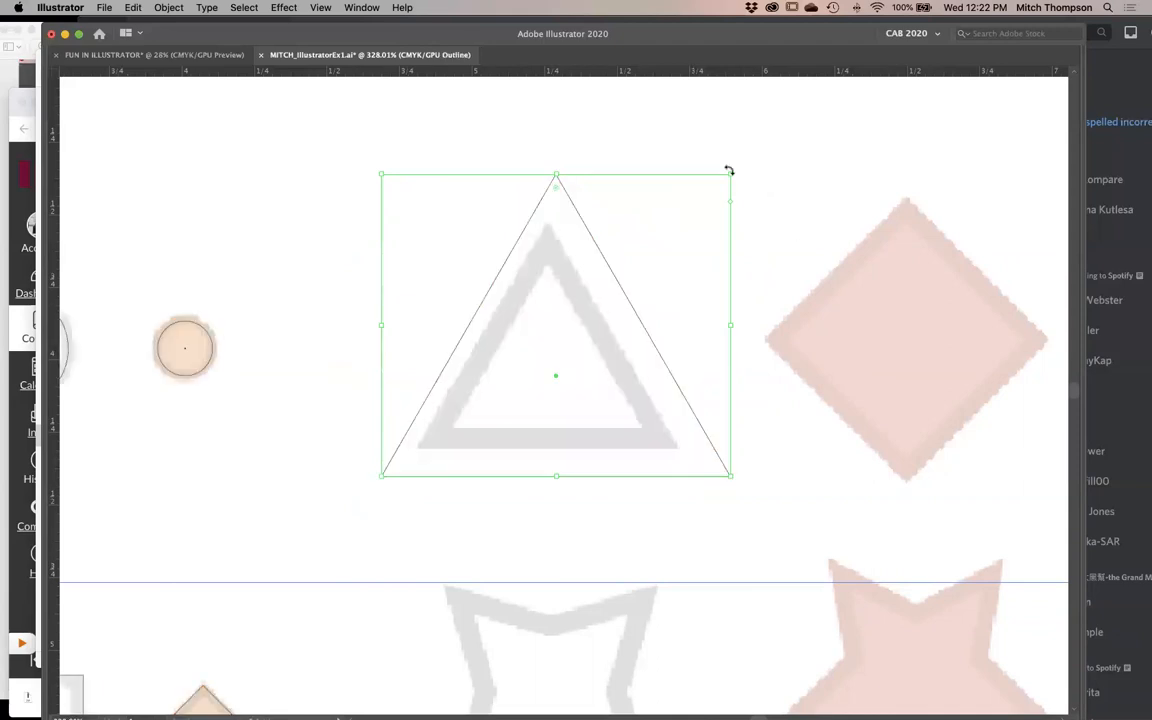
drag(733, 174, 671, 226)
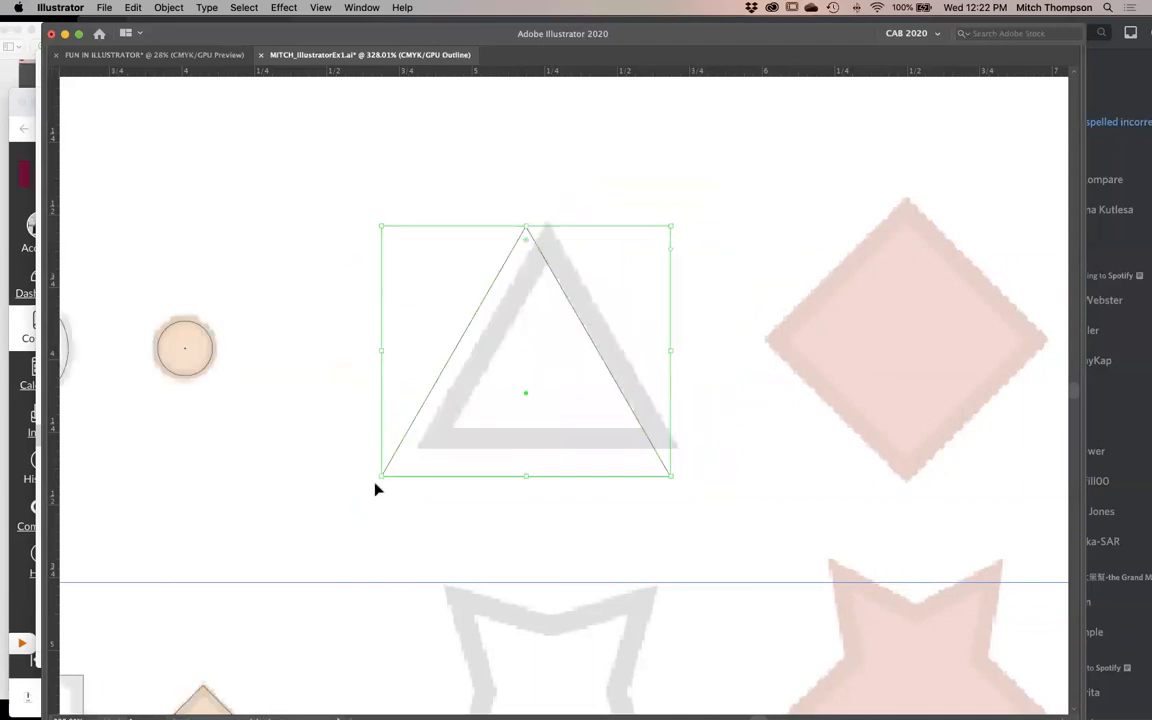
drag(415, 445, 440, 440)
drag(674, 227, 660, 237)
click(734, 308)
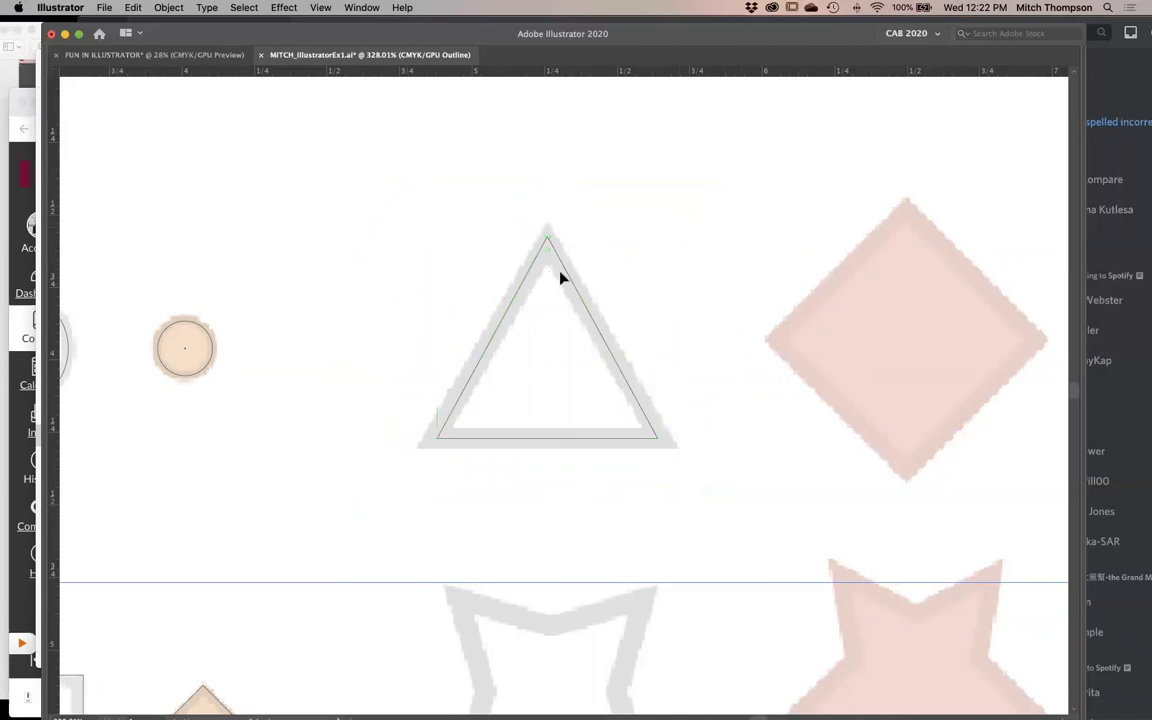
click(546, 238)
drag(546, 238, 546, 242)
click(733, 386)
- Create a four-sided polygon with a 0.7862 in radius centered on the template's pink diamond
scroll(700, 405, right, 6)
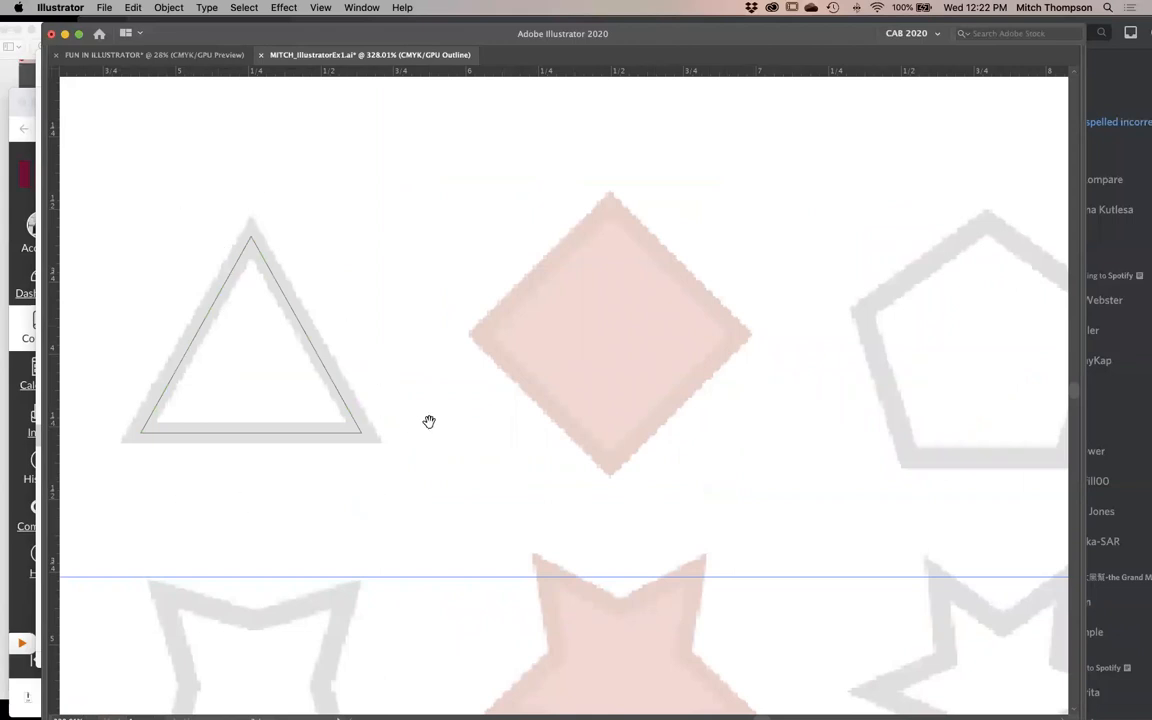
scroll(429, 421, right, 2)
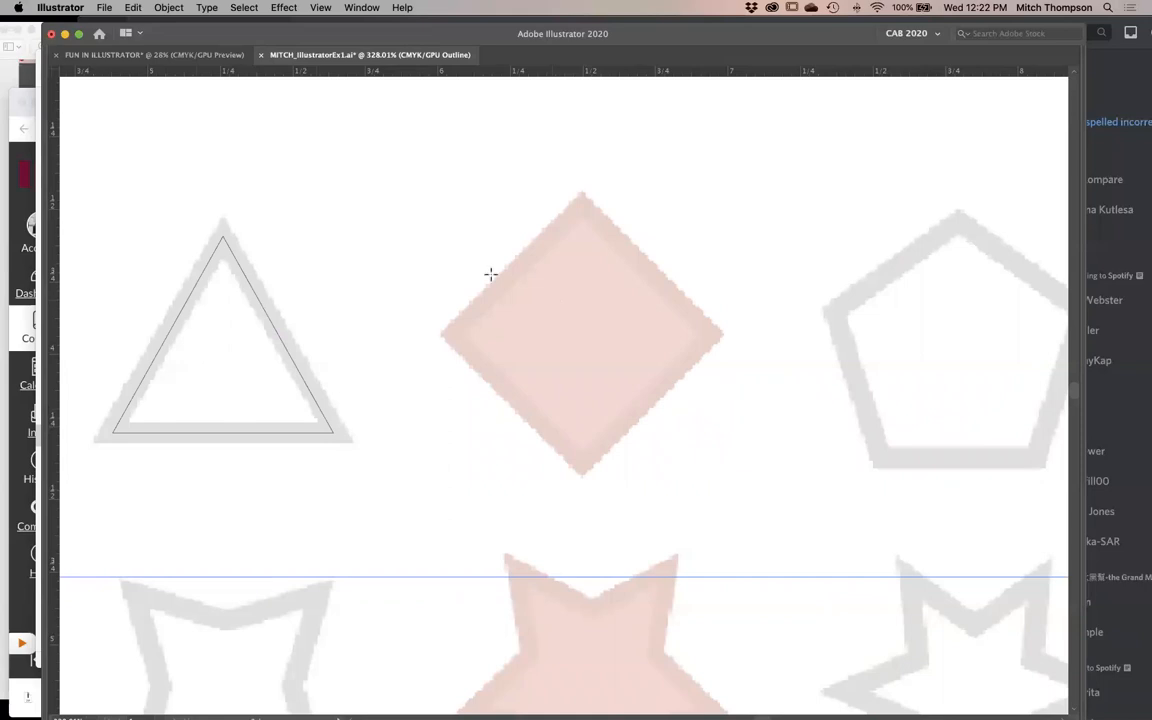
drag(485, 258, 659, 405)
key(BackSpace)
click(580, 334)
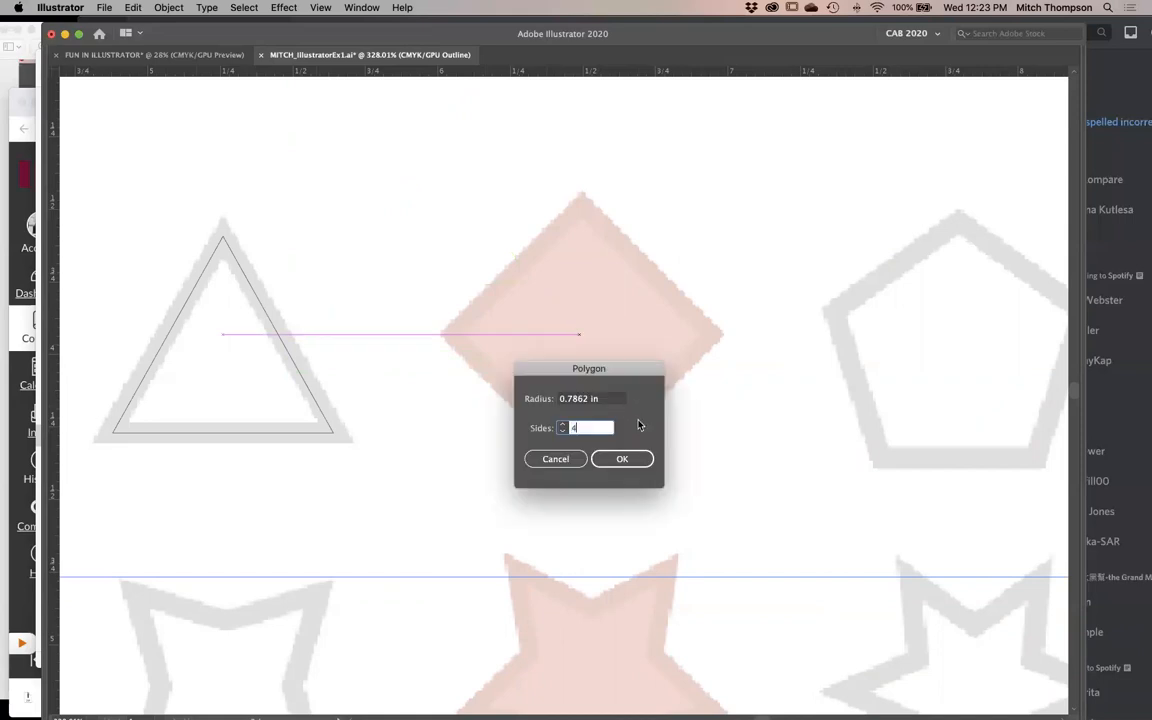
click(625, 462)
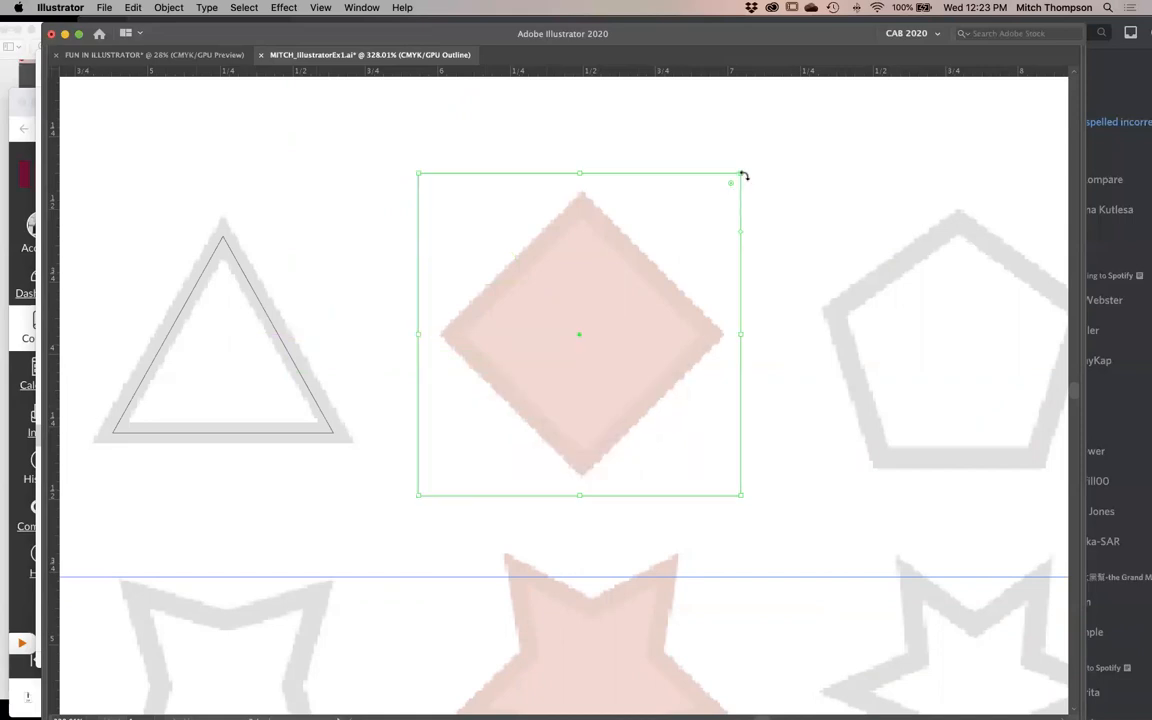
- Rotate the four-sided polygon 45° into a diamond and scale it to sit within the border of the template's pink diamond
drag(745, 175, 565, 122)
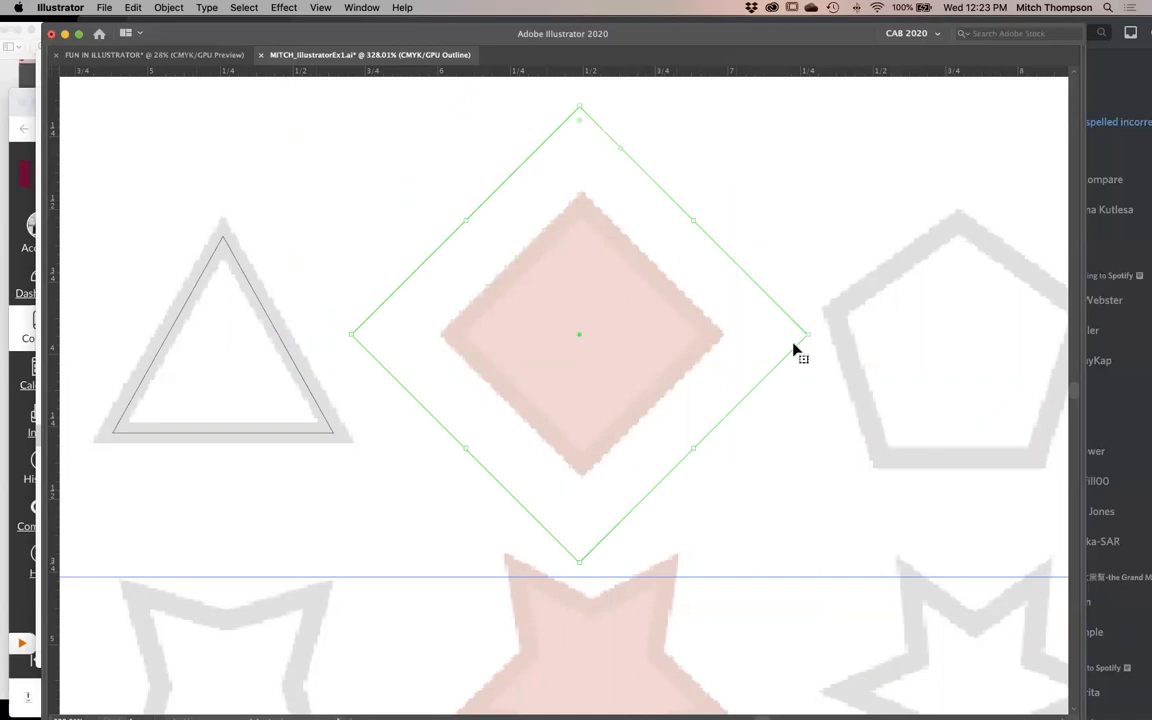
drag(810, 333, 743, 365)
click(617, 345)
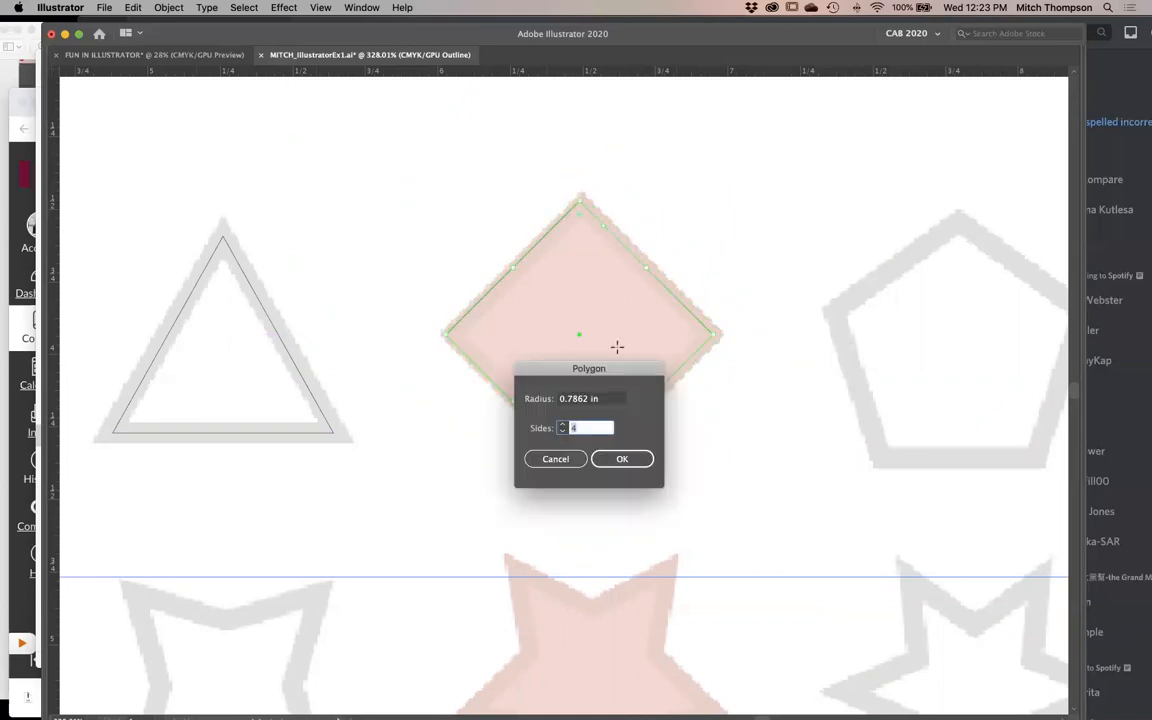
click(570, 460)
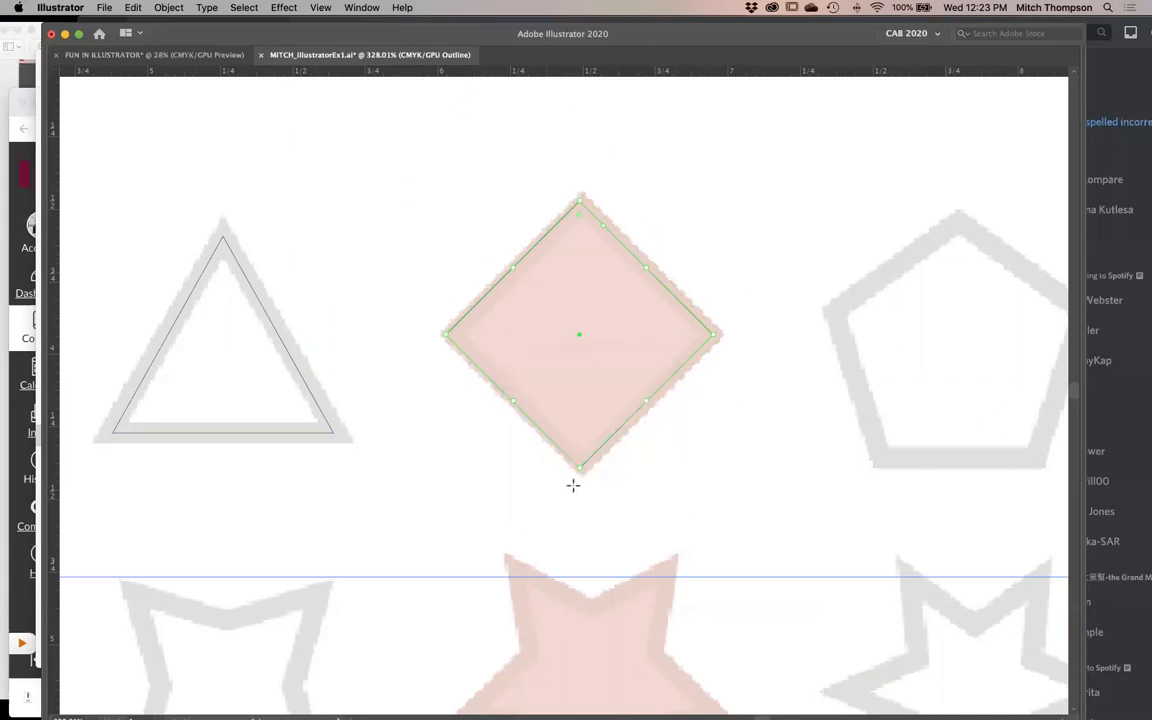
drag(447, 334, 452, 334)
click(758, 413)
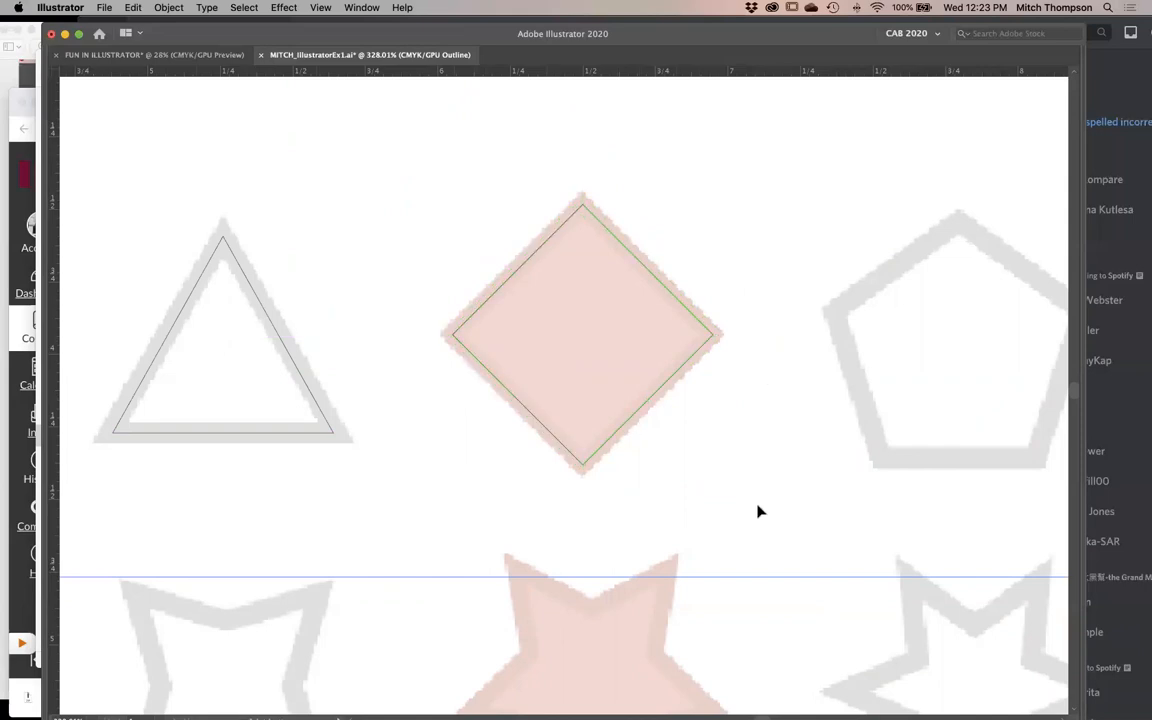
- Create a five-sided polygon with a 0.7862 in radius centered on the template's pentagon
scroll(429, 445, right, 5)
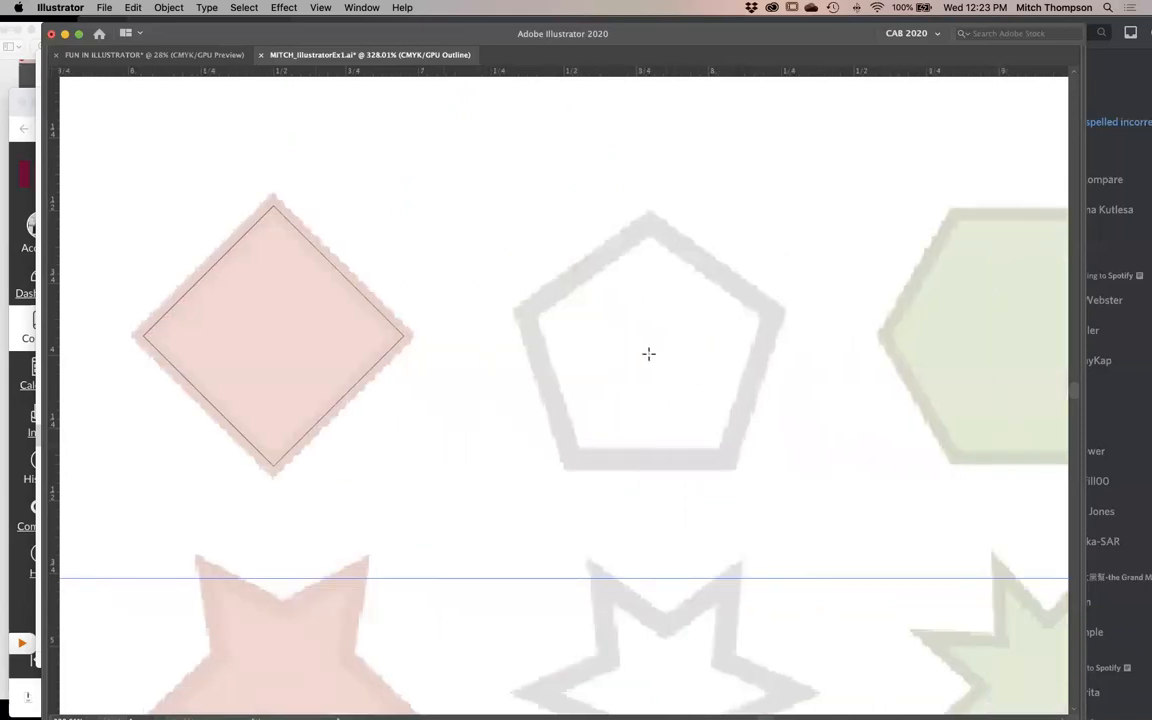
click(648, 355)
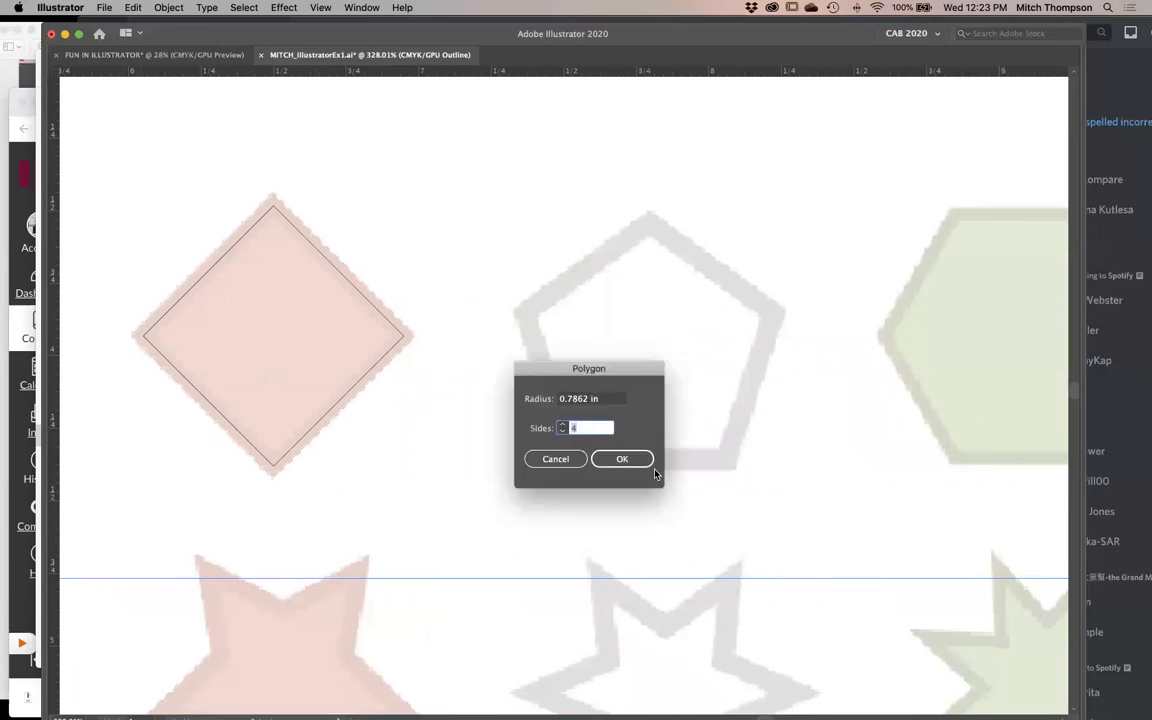
text(5)
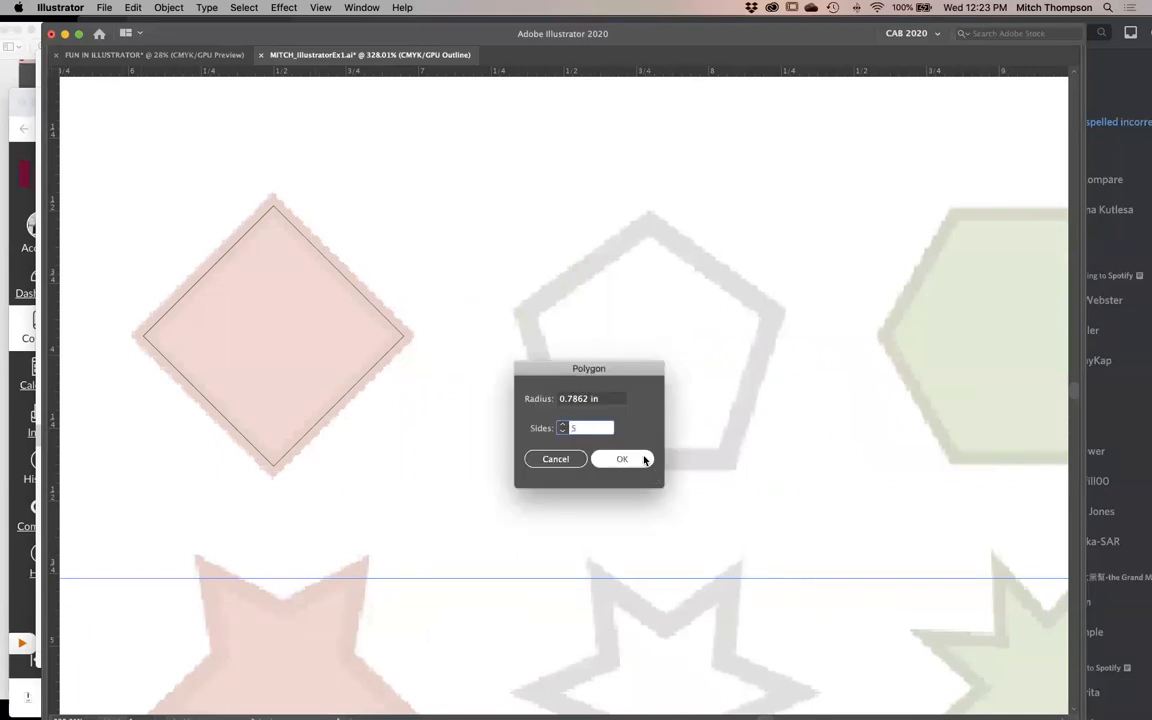
click(645, 459)
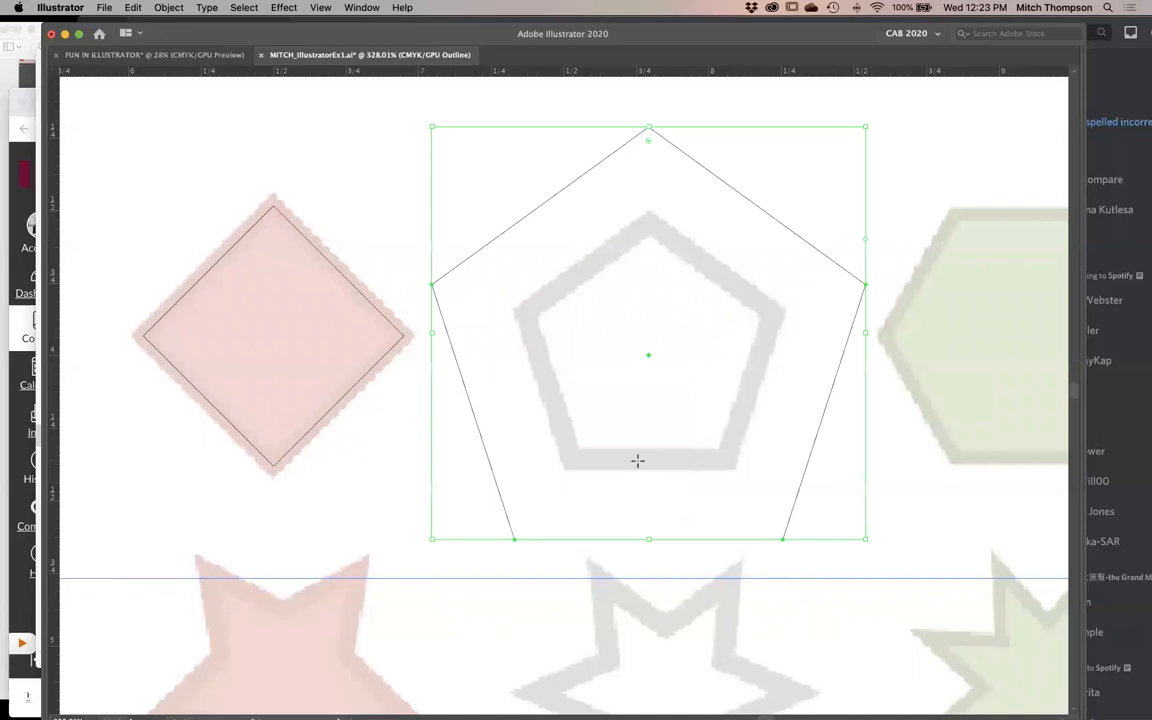
- Scale the pentagon down so its path runs along the middle of the template pentagon's outline
key(v)
drag(865, 128, 843, 218)
click(757, 564)
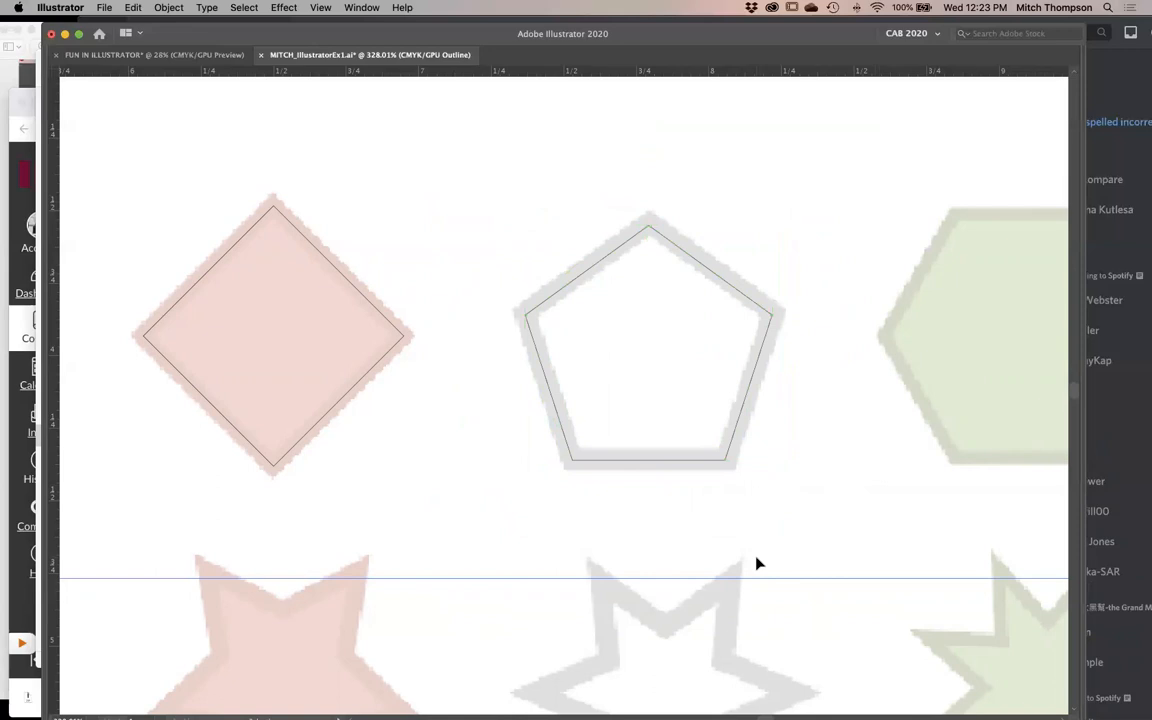
- Create a six-sided polygon with a 0.7862 in radius centered on the template's green hexagon
scroll(712, 406, right, 3)
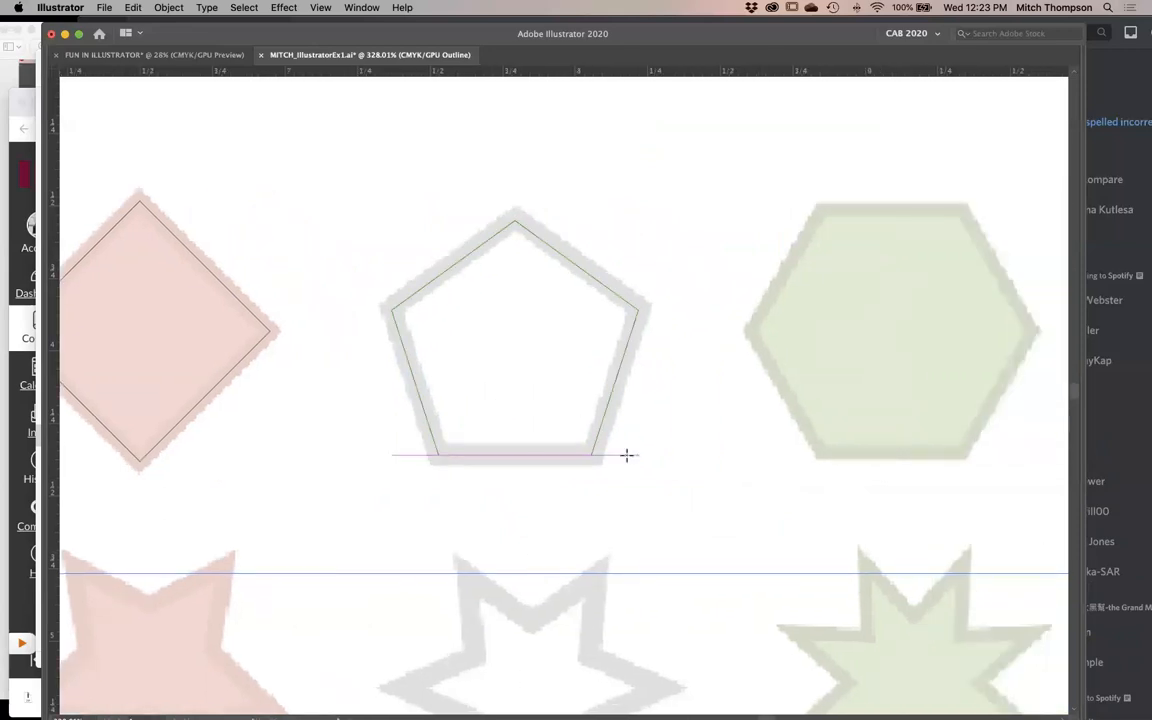
scroll(721, 313, right, 4)
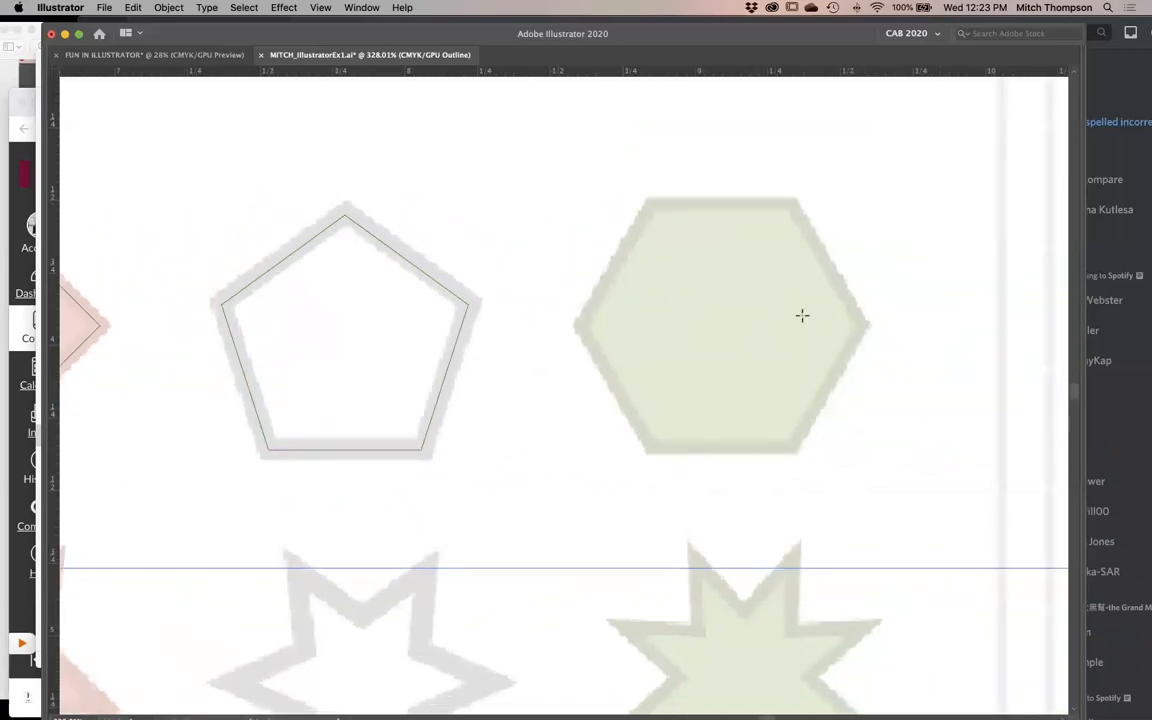
click(723, 322)
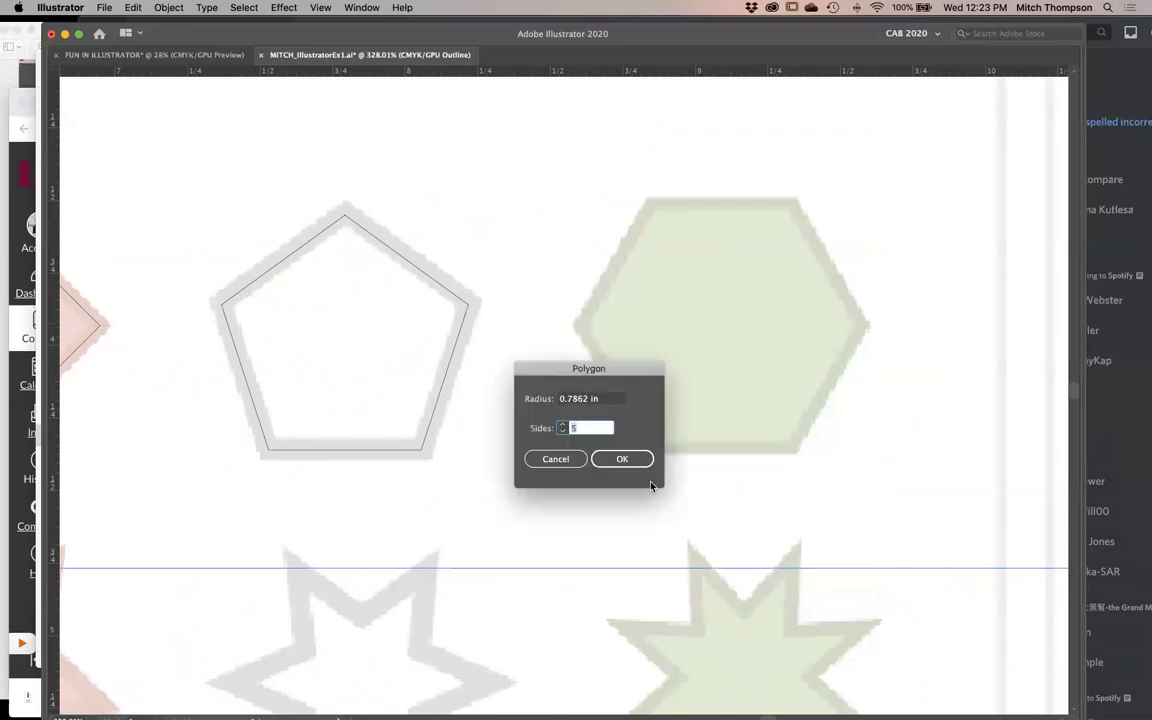
text(6)
key(Return)
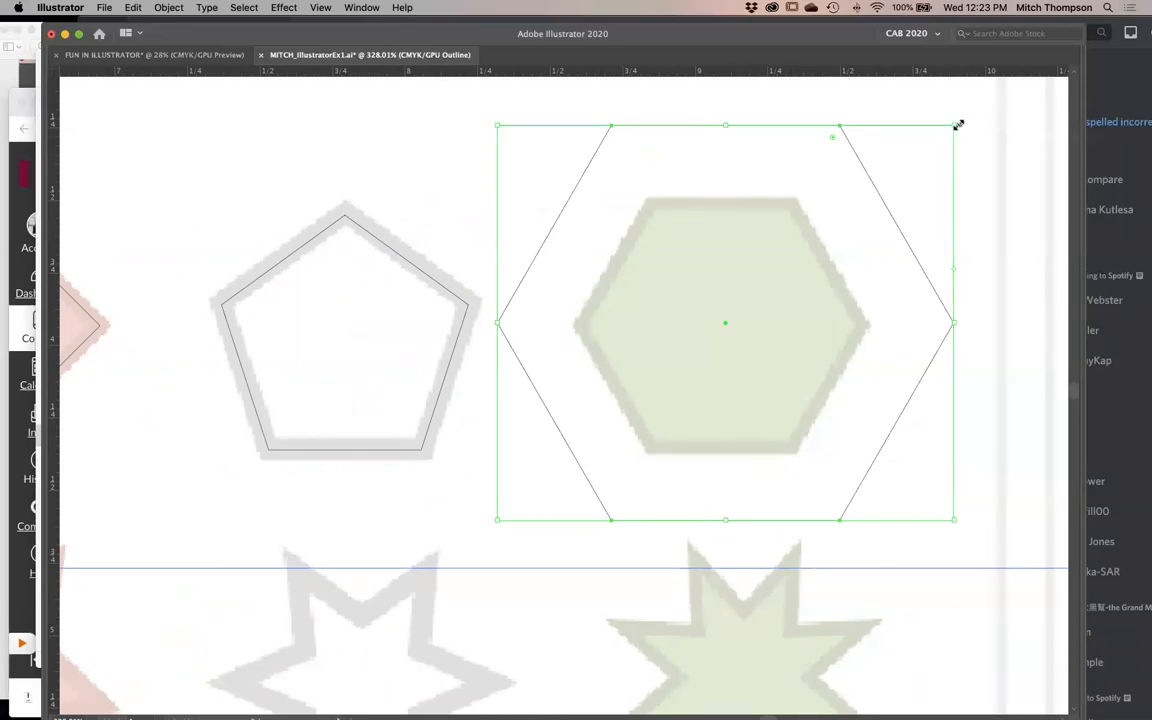
- Scale the six-sided polygon down and extend its lower edge slightly so the path follows the template hexagon's border
drag(955, 125, 865, 203)
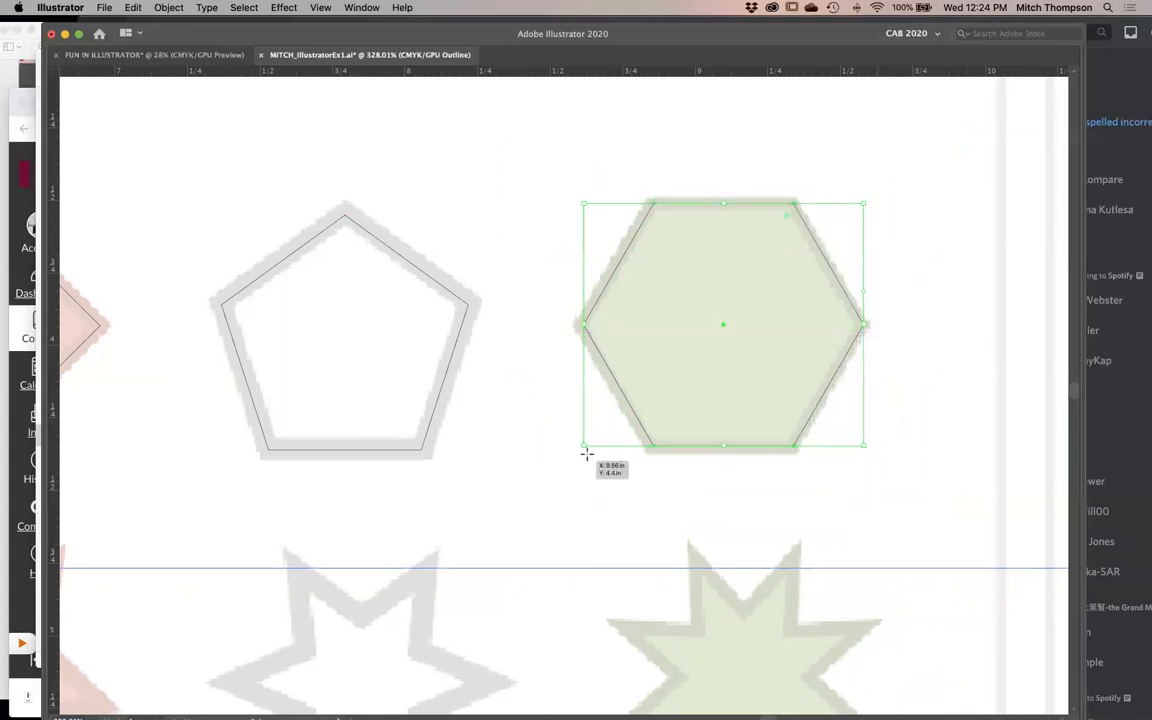
click(700, 505)
click(768, 447)
drag(586, 443, 589, 452)
click(702, 472)
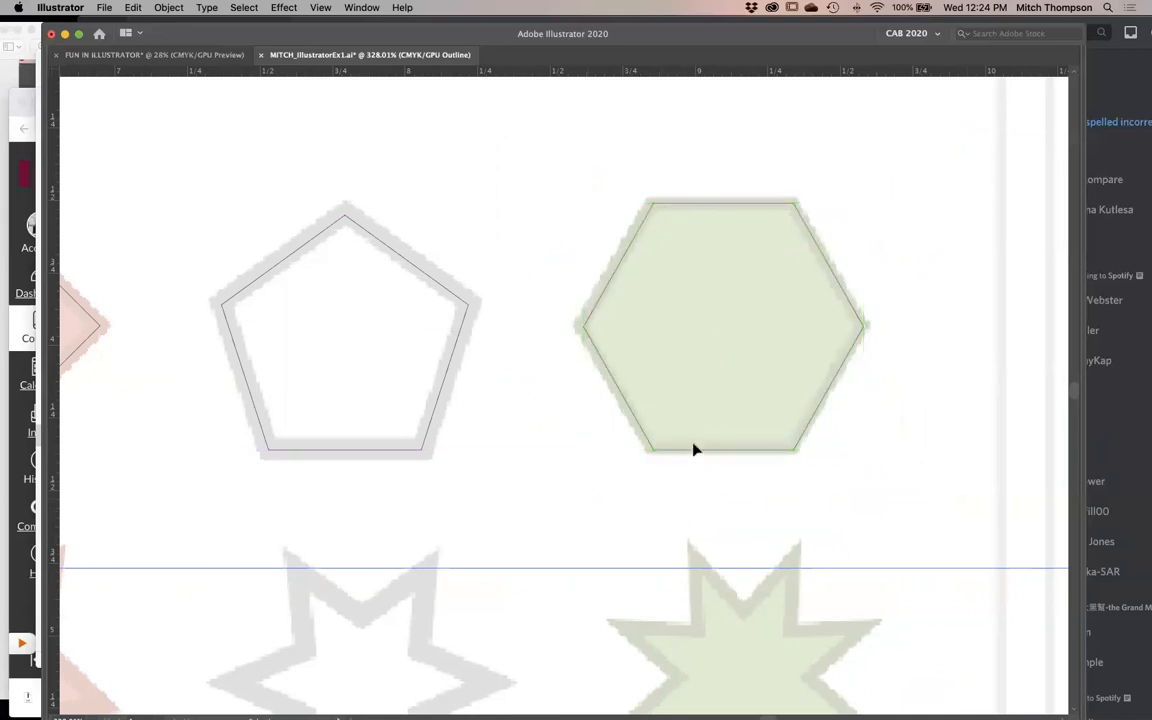
scroll(444, 446, left, 5)
click(700, 362)
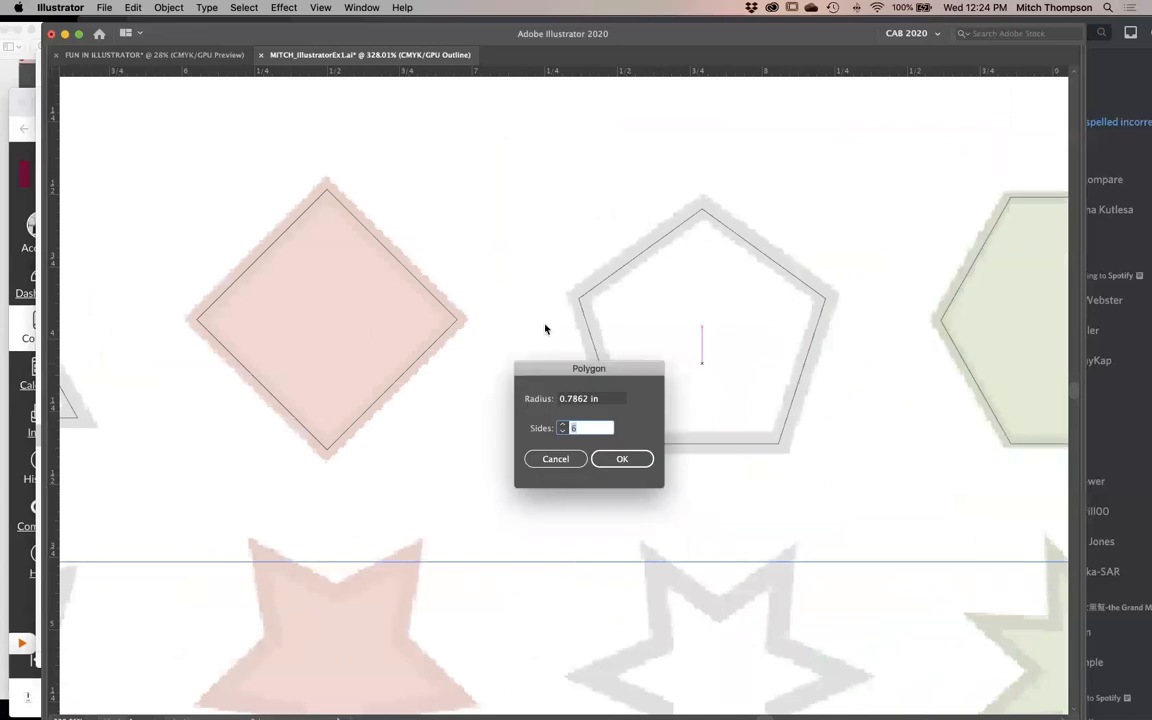
click(573, 461)
alt+super+click(604, 401)
alt+super+click(604, 401)
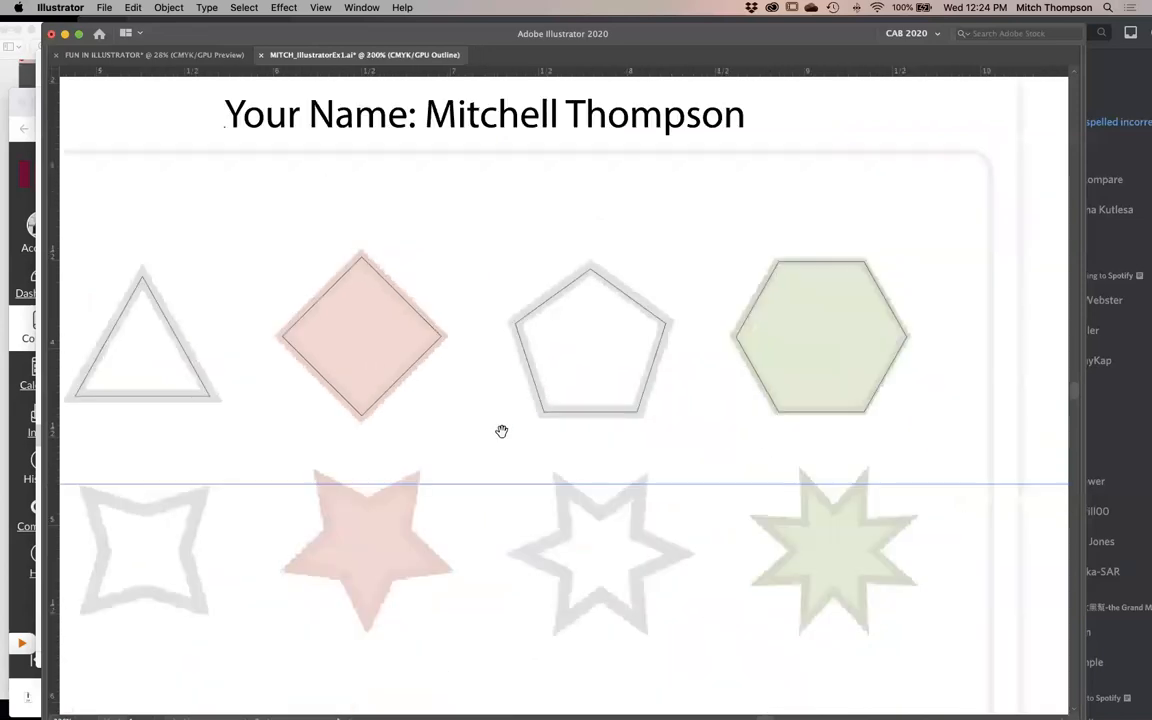
- Switch to the Star tool and bring the template's gray four-pointed star into view
drag(512, 539, 617, 467)
scroll(625, 465, left, 3)
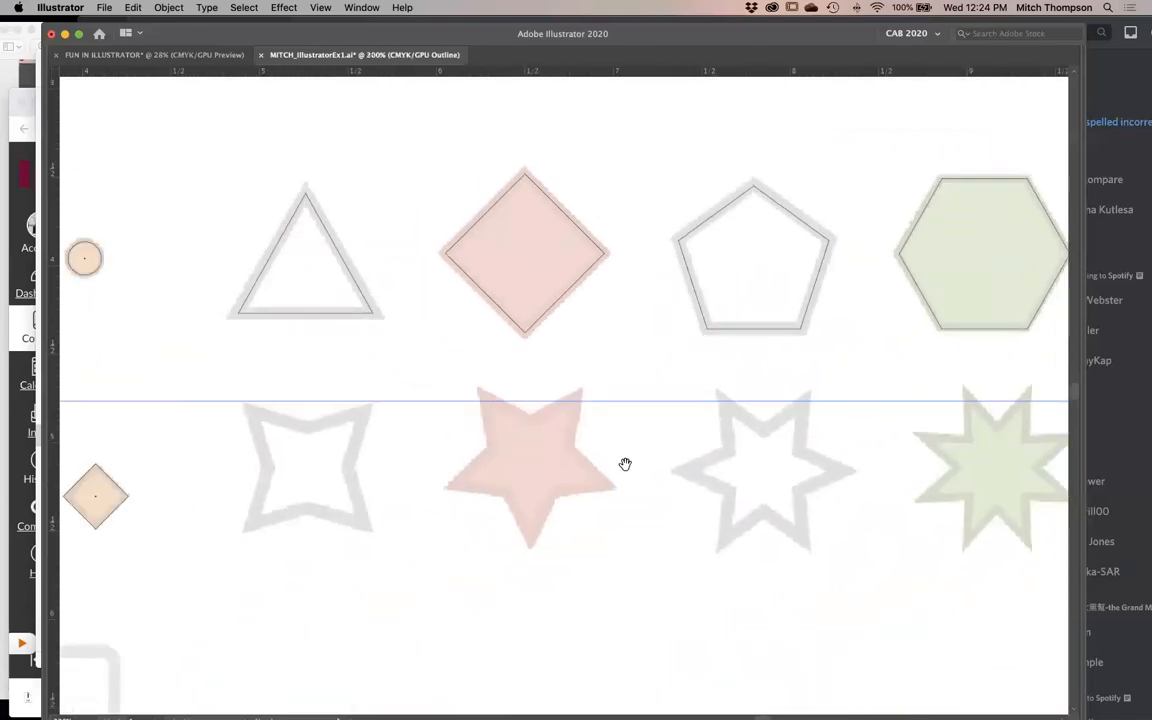
scroll(625, 464, left, 5)
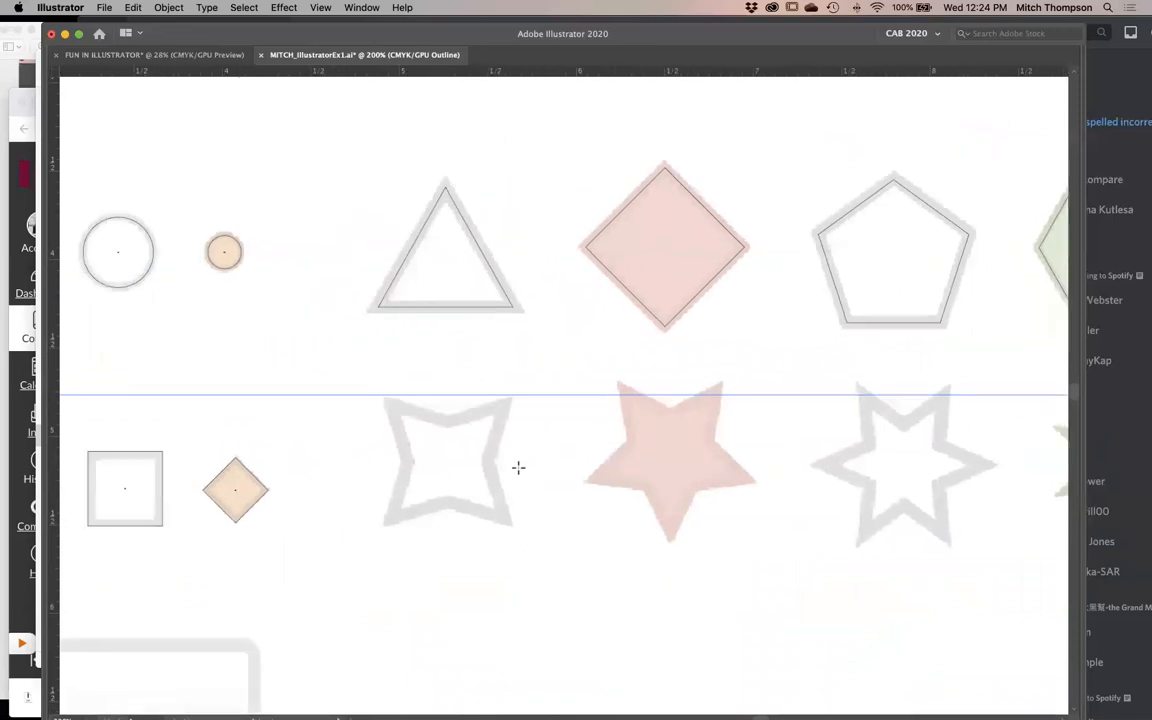
key(Tab)
click(55, 165)
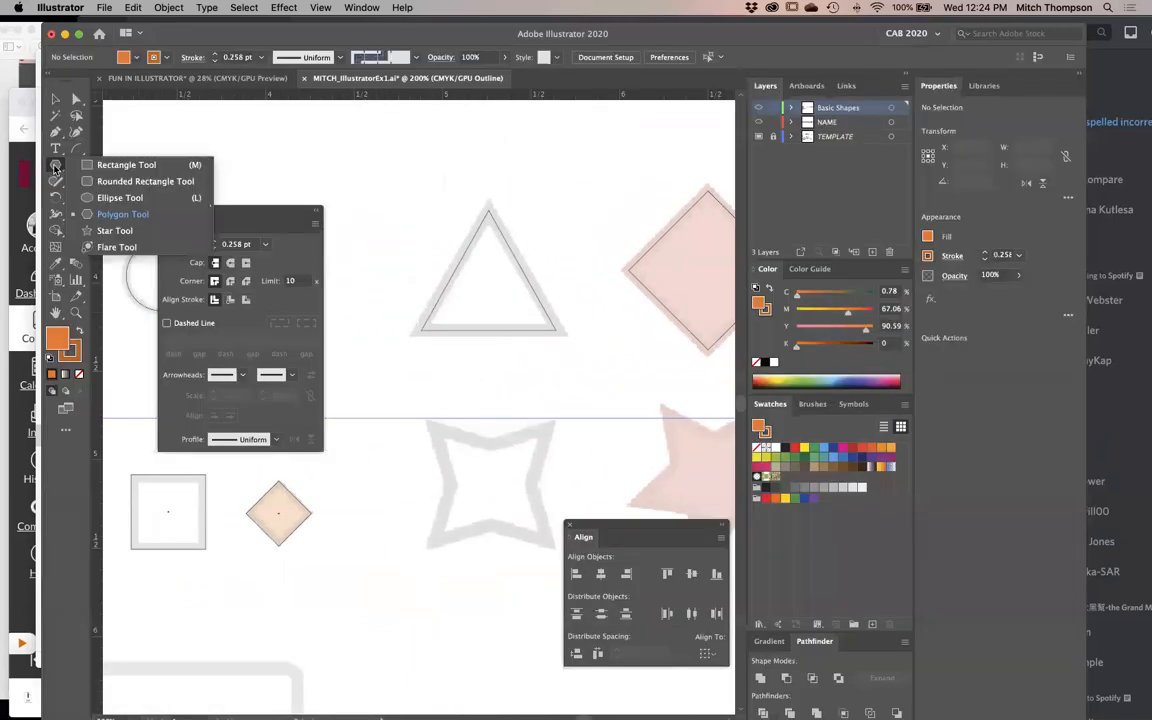
click(108, 214)
key(Tab)
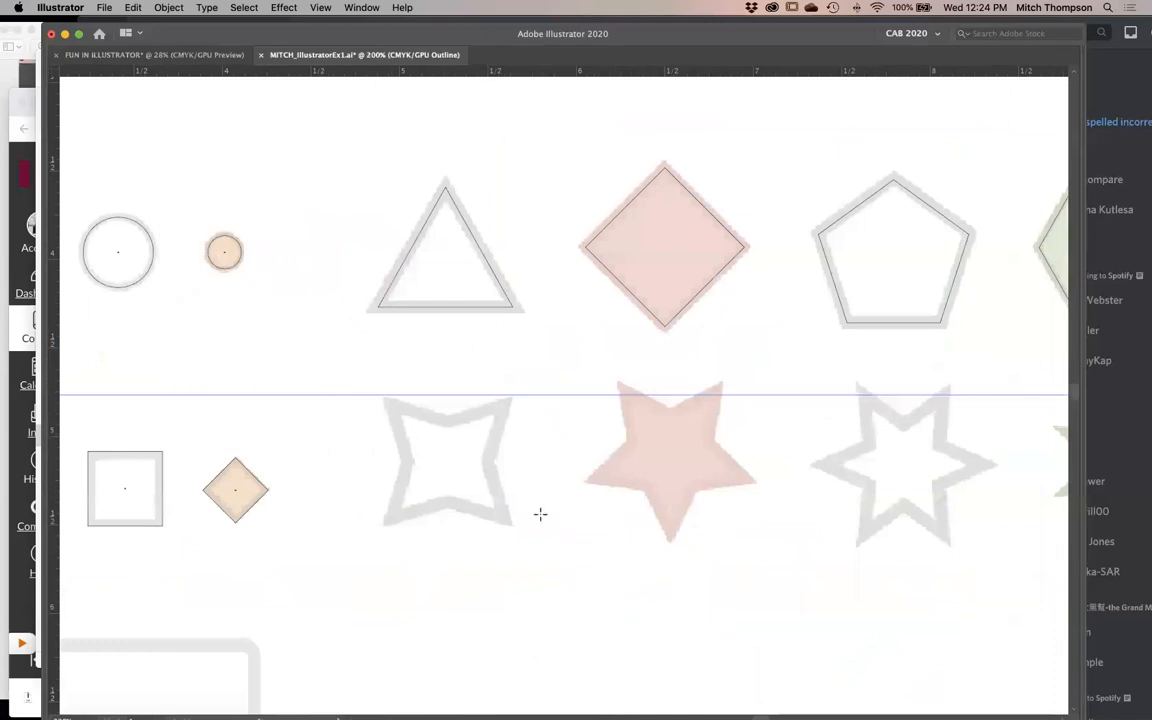
- Try a four-pointed star with radii of 3.6996 in and 1.8498 in on the template's gray star, and delete it
scroll(540, 514, up, 5)
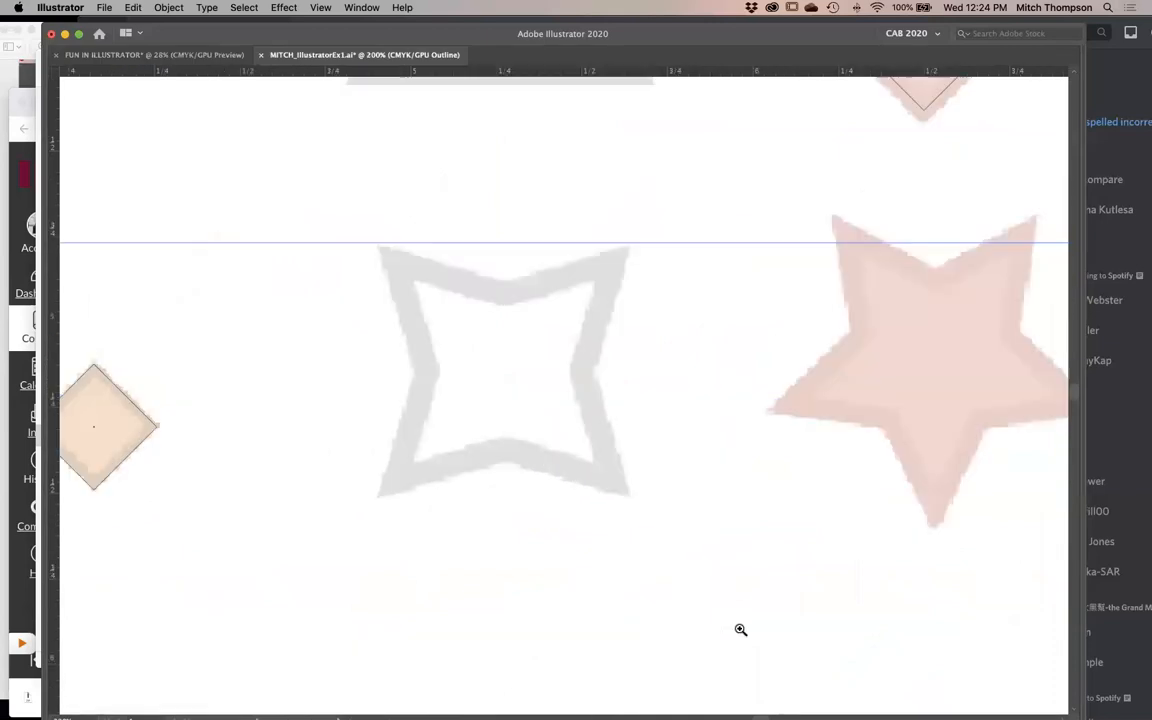
click(507, 374)
text(4)
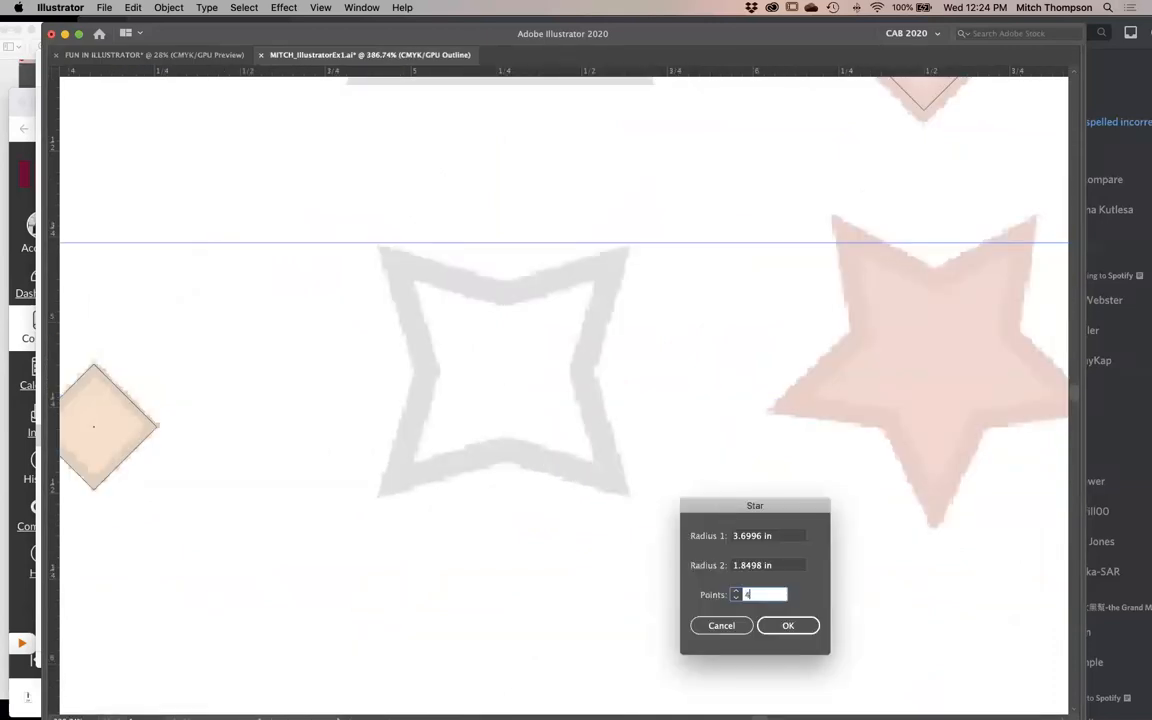
click(781, 625)
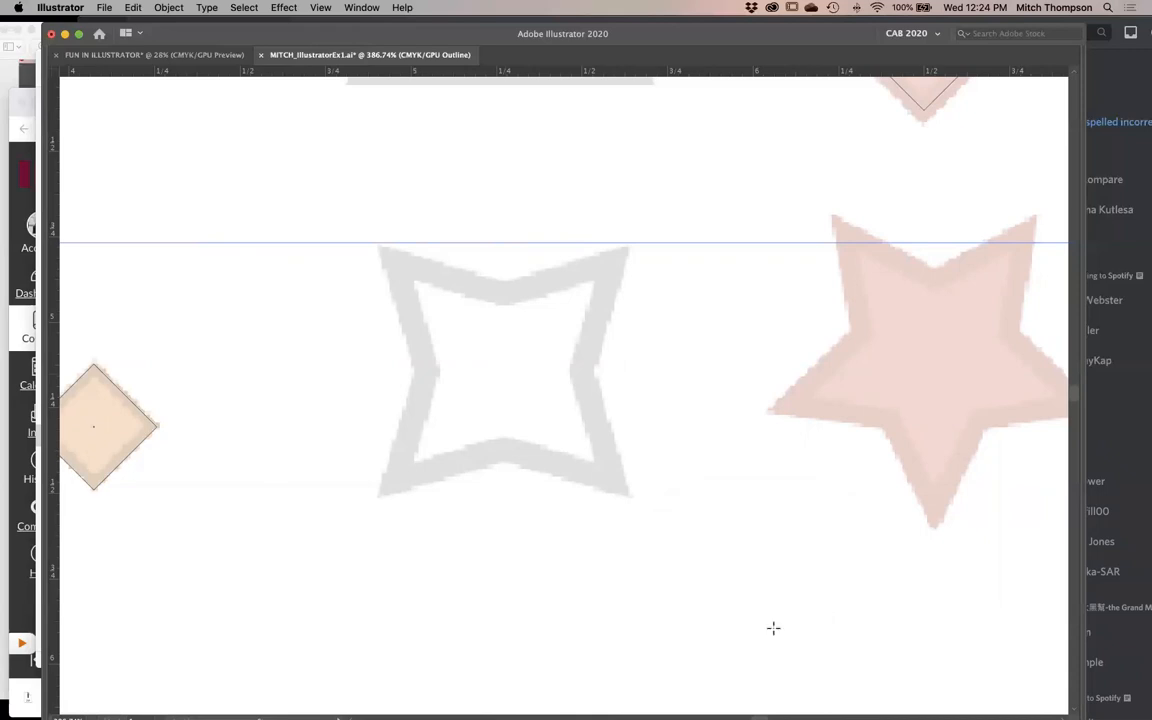
alt+super+click(597, 409)
alt+super+click(597, 409)
alt+super+click(597, 409)
alt+super+click(597, 409)
alt+super+click(597, 409)
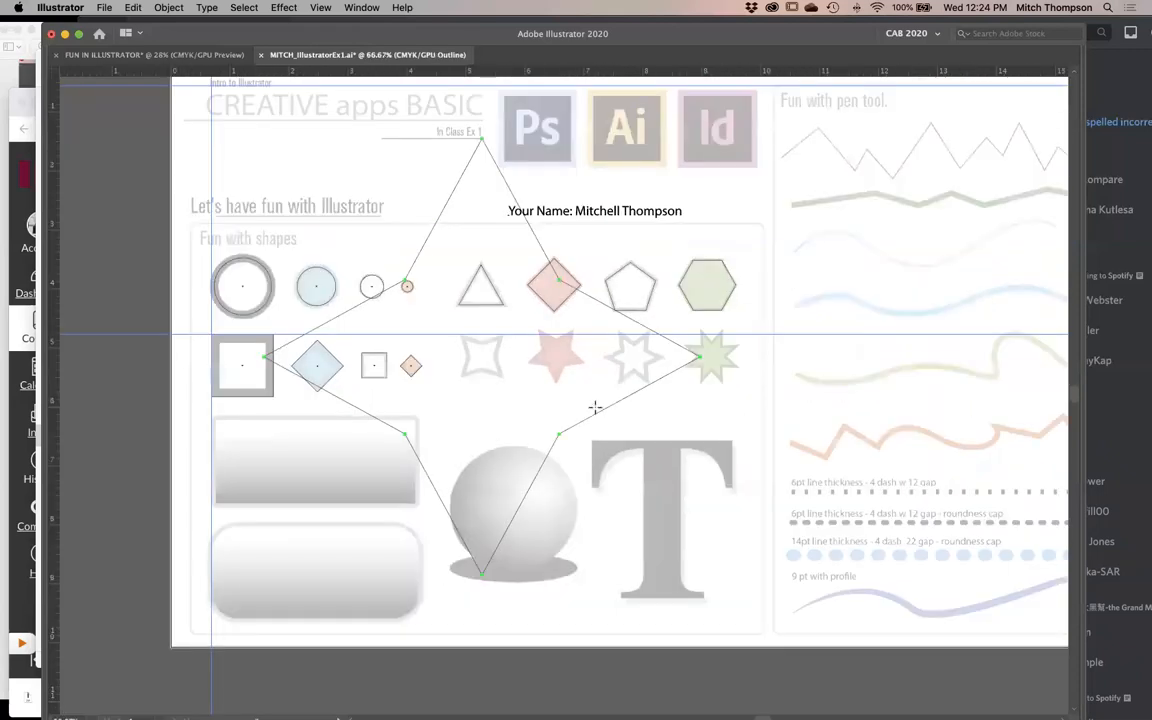
key(v)
key(Delete)
- Try a four-pointed star with radii of 0.0508 in and 0.0254 in inside the template's gray star, and delete it
key(Tab)
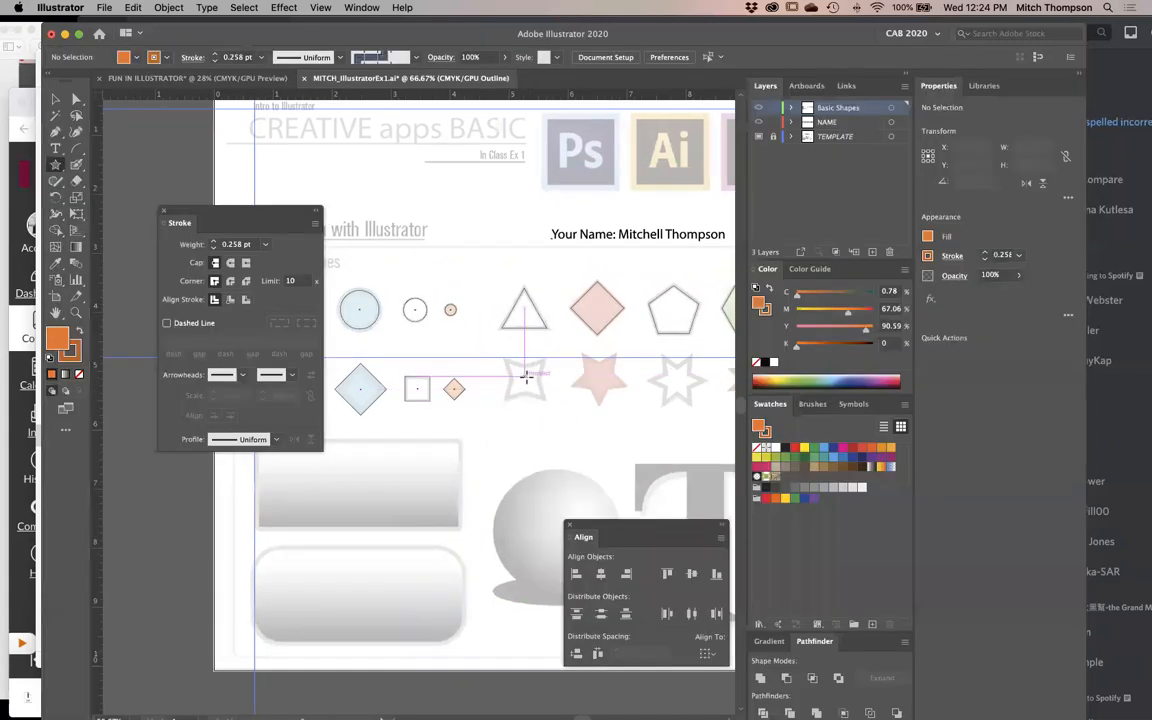
drag(526, 378, 530, 381)
key(super+z)
click(525, 380)
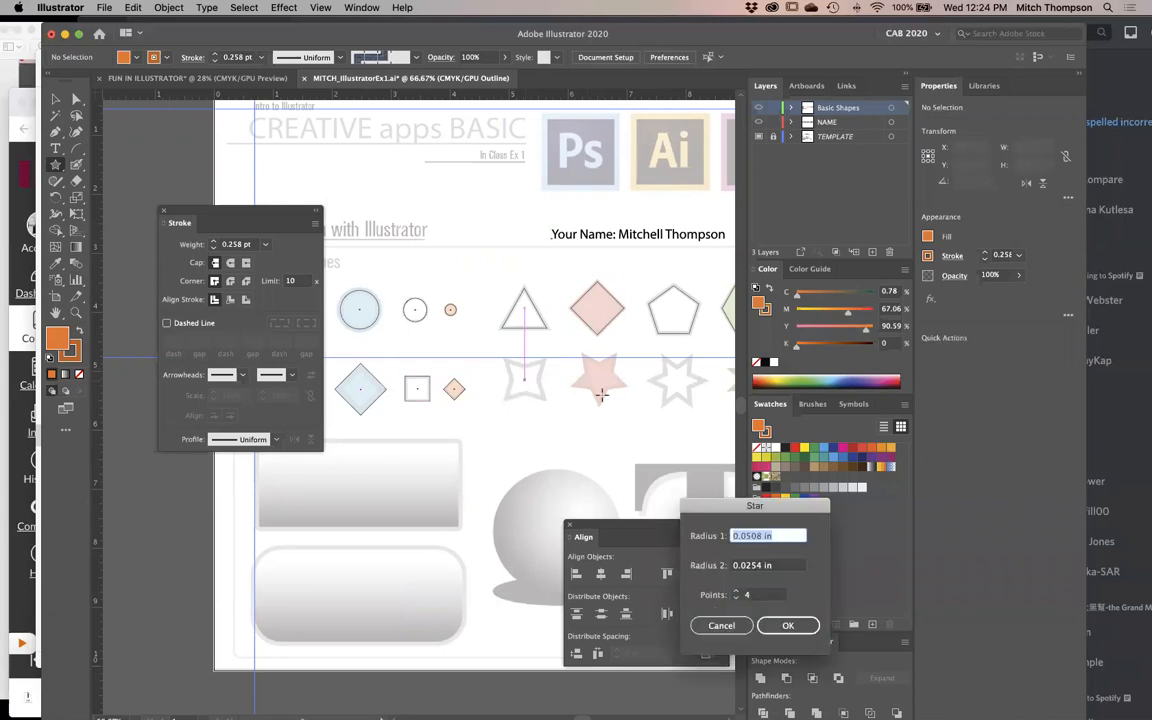
click(789, 625)
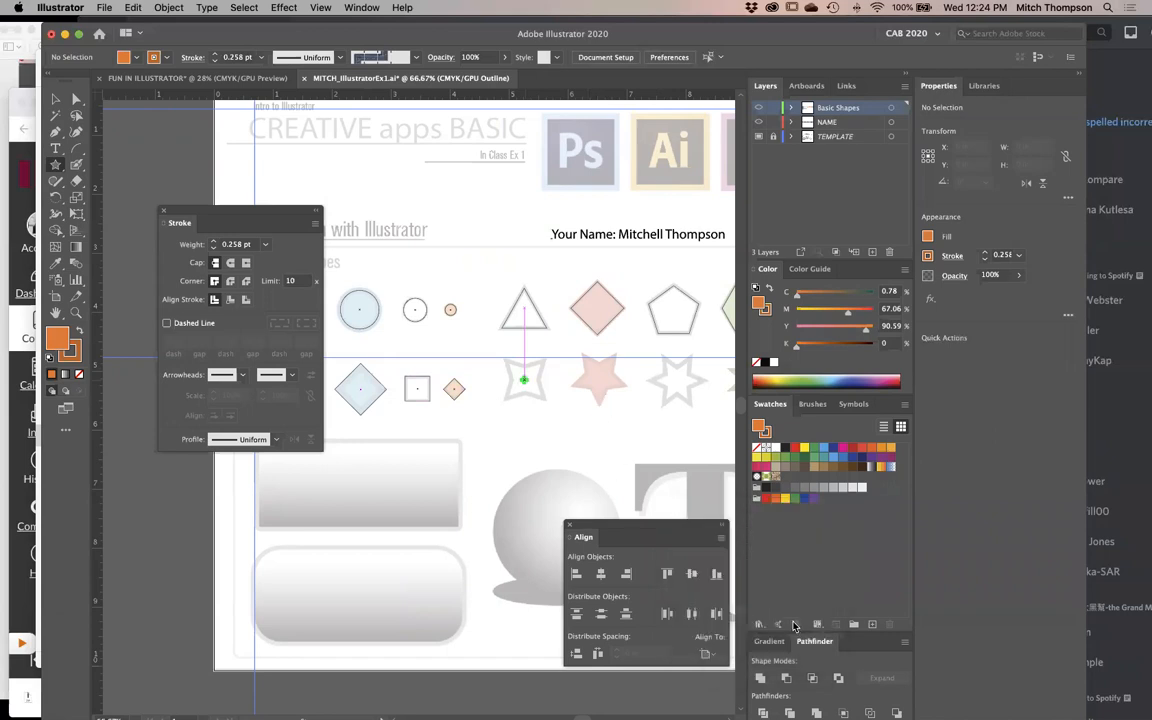
drag(458, 417, 520, 437)
key(v)
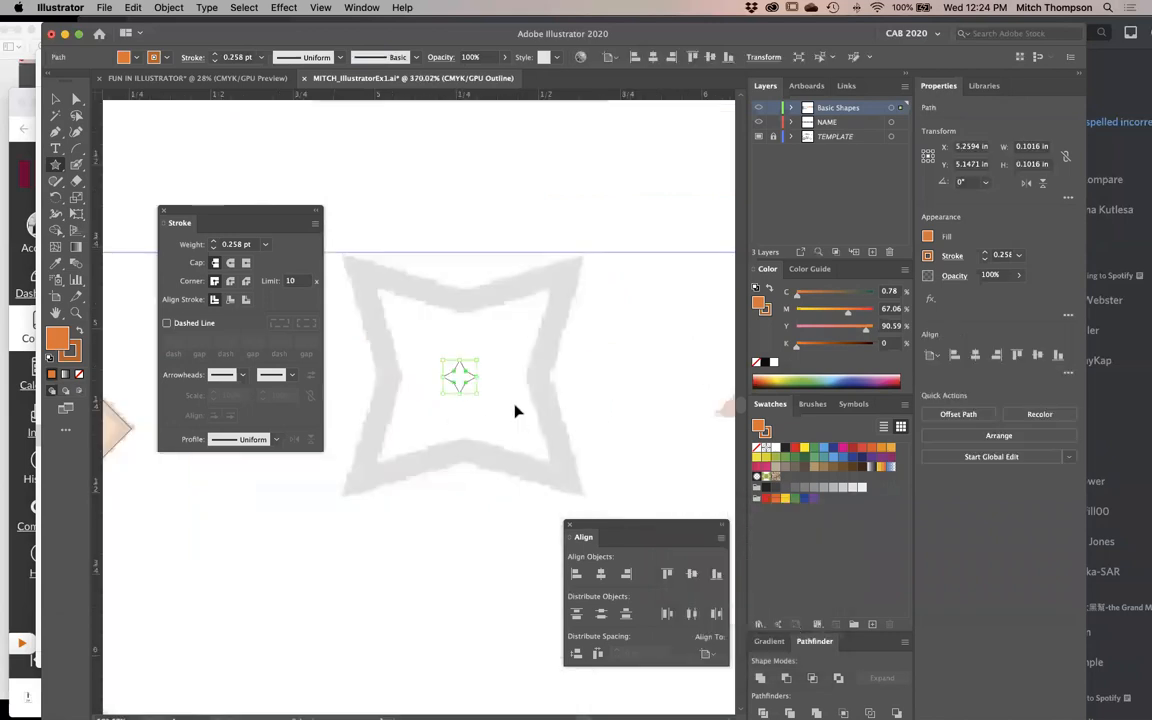
key(Delete)
- Try a freehand four-pointed star about 1.43 in wide, replace it with a centered copy of that size, and delete it
drag(347, 256, 524, 382)
drag(442, 312, 586, 404)
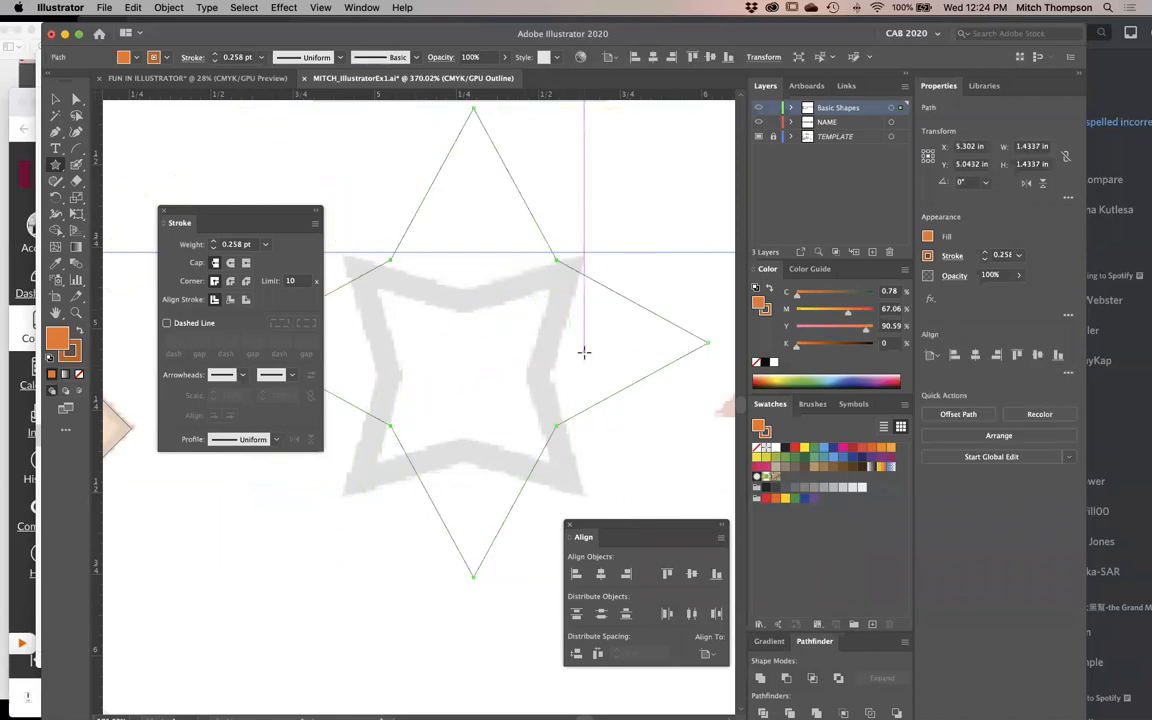
key(Delete)
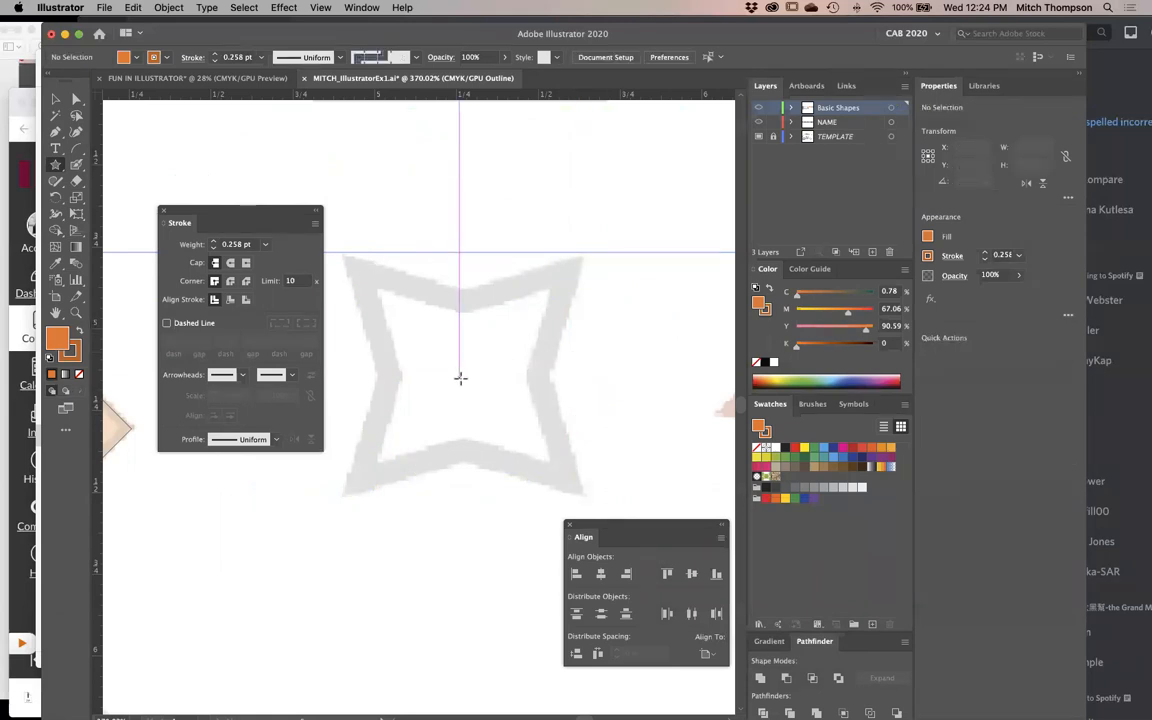
click(460, 377)
click(795, 633)
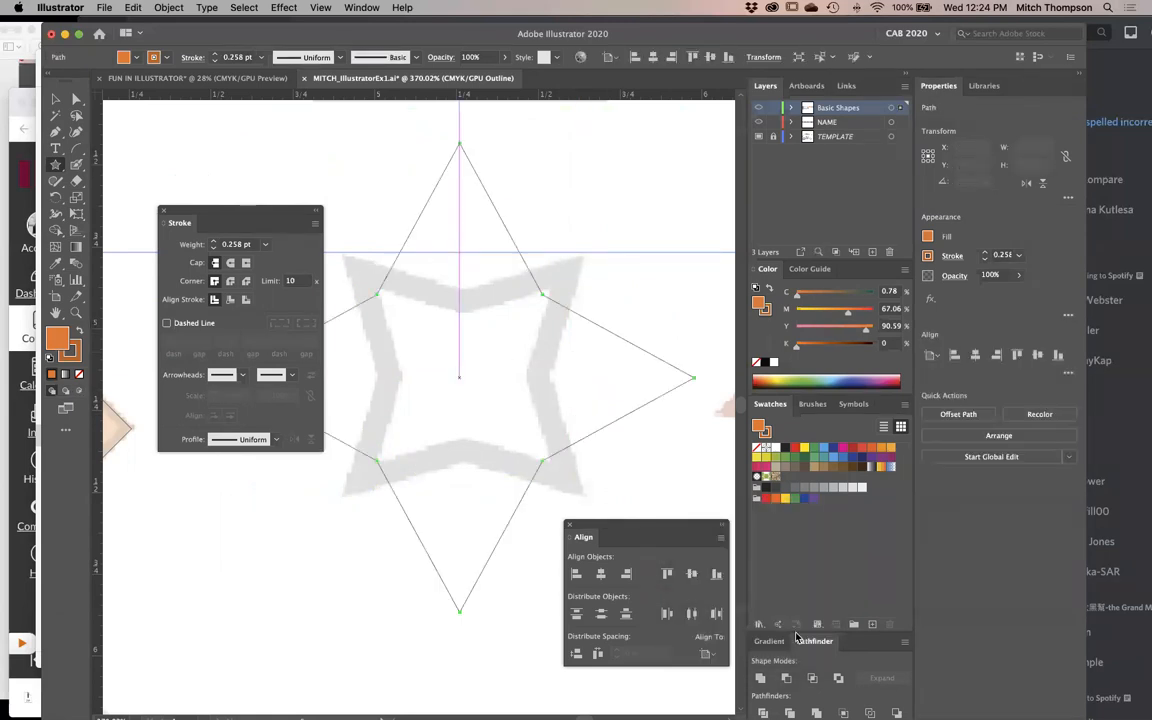
key(Tab)
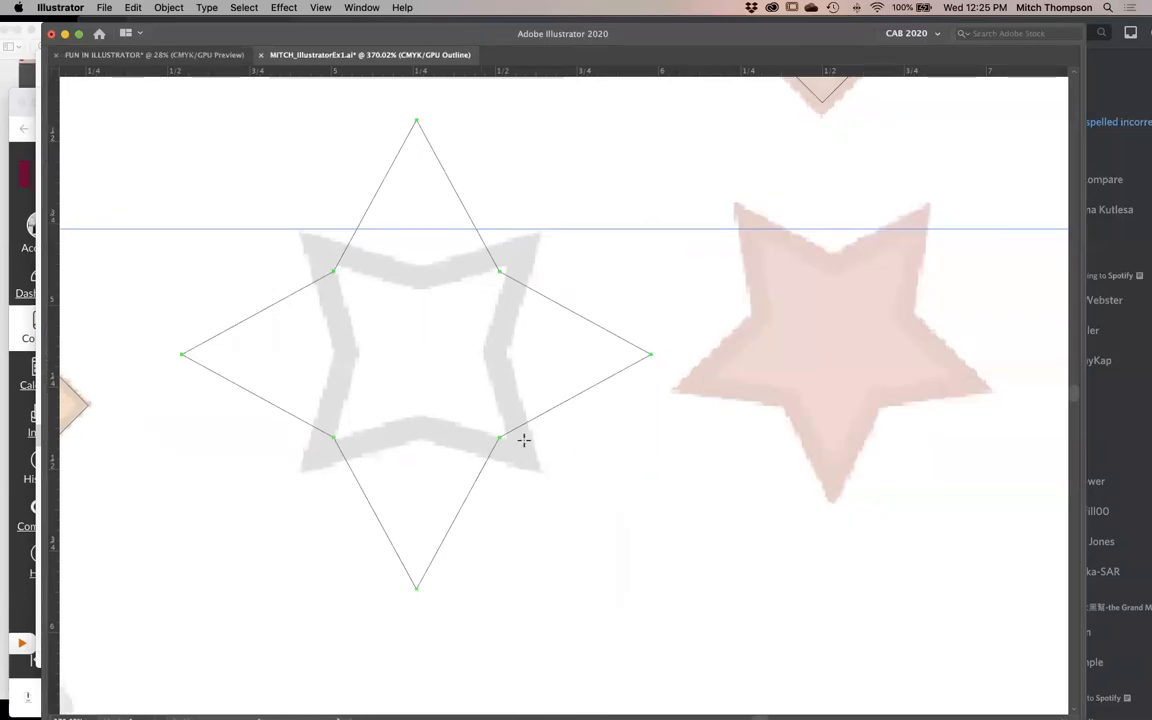
key(super+minus)
key(Delete)
- Try more four-pointed stars at different sizes and positions, and delete the ones larger than the artboard shapes
drag(363, 237, 414, 348)
alt+super+click(486, 360)
alt+super+click(486, 360)
alt+super+click(486, 360)
alt+super+click(486, 360)
drag(290, 219, 818, 634)
alt+super+click(672, 538)
alt+super+click(672, 538)
drag(299, 315, 521, 497)
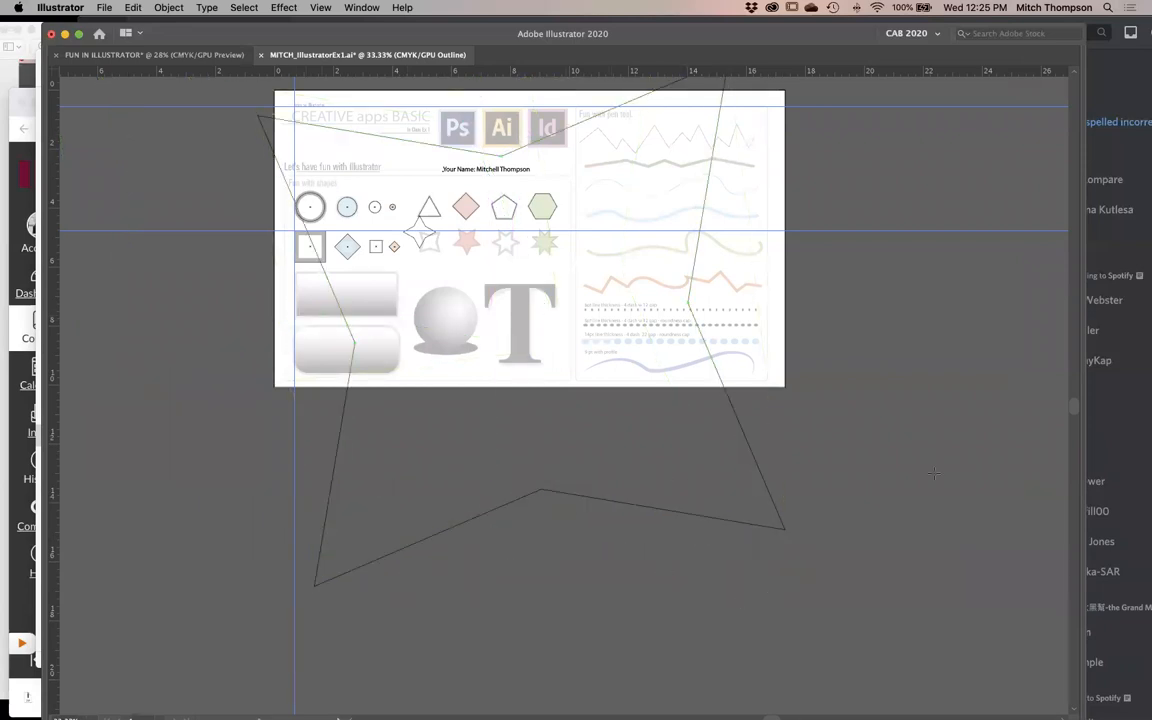
click(933, 473)
click(789, 625)
alt+super+click(820, 481)
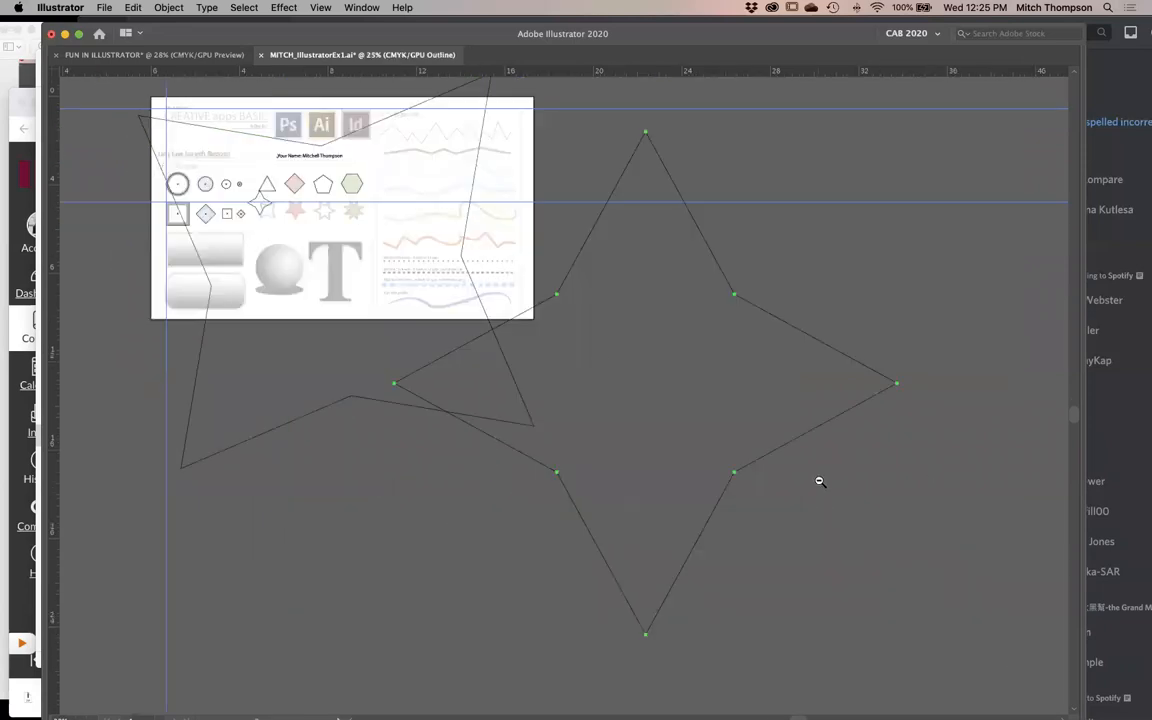
drag(643, 411, 481, 542)
key(Delete)
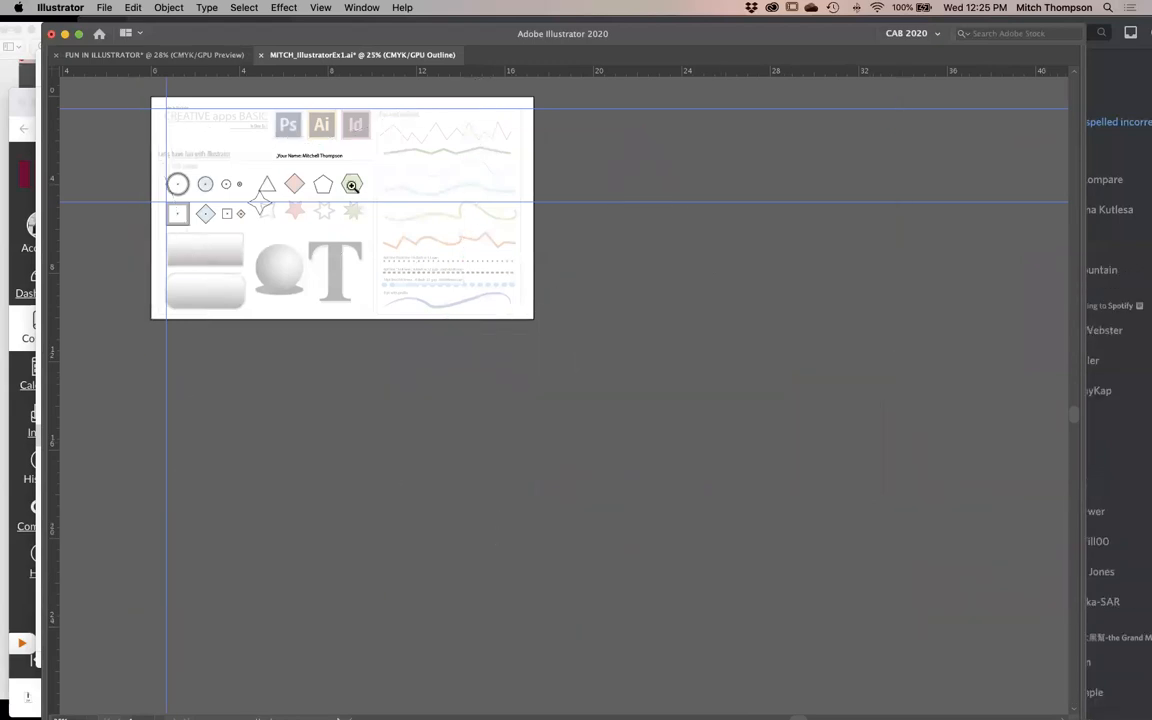
- Delete the leftover small star overlapping the template's gray four-pointed star
drag(352, 185, 258, 242)
drag(265, 321, 680, 330)
drag(578, 266, 670, 344)
key(Delete)
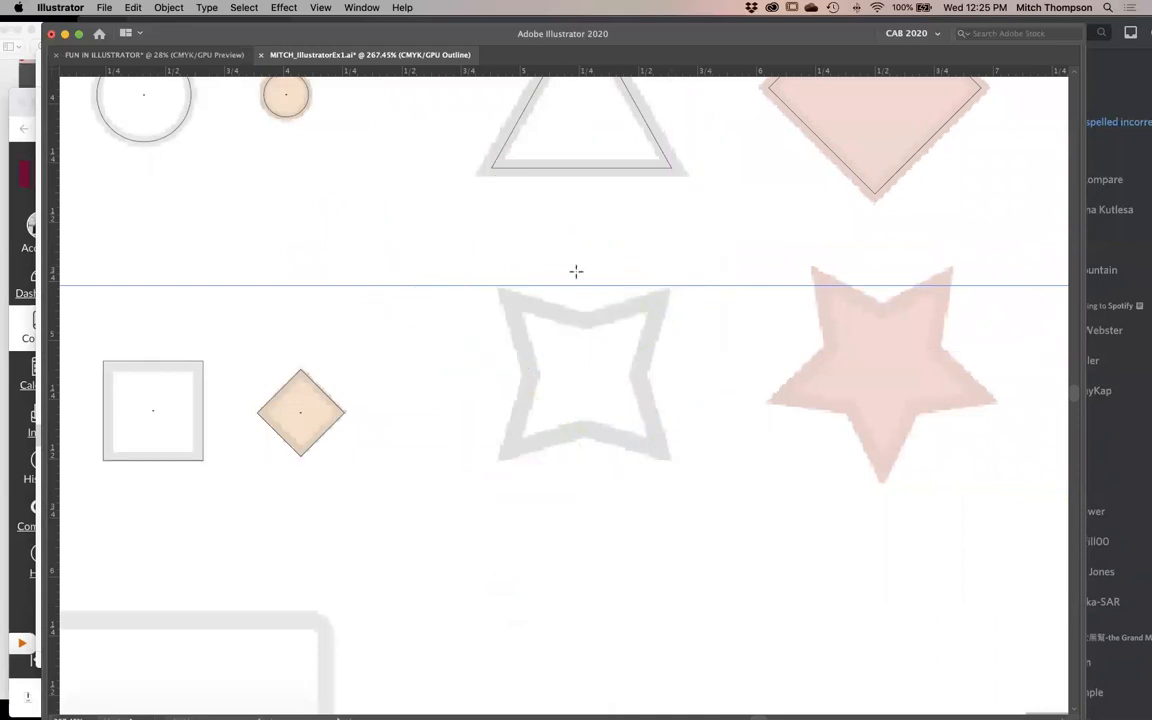
- Size a trial four-pointed star and replace it with one of 0.4982 in and 0.2491 in radii centered on the template's gray star
mouse_move(510, 270)
mouse_down()
mouse_move(612, 381)
mouse_move(603, 369)
mouse_up()
drag(567, 312, 637, 407)
key(r)
key(Delete)
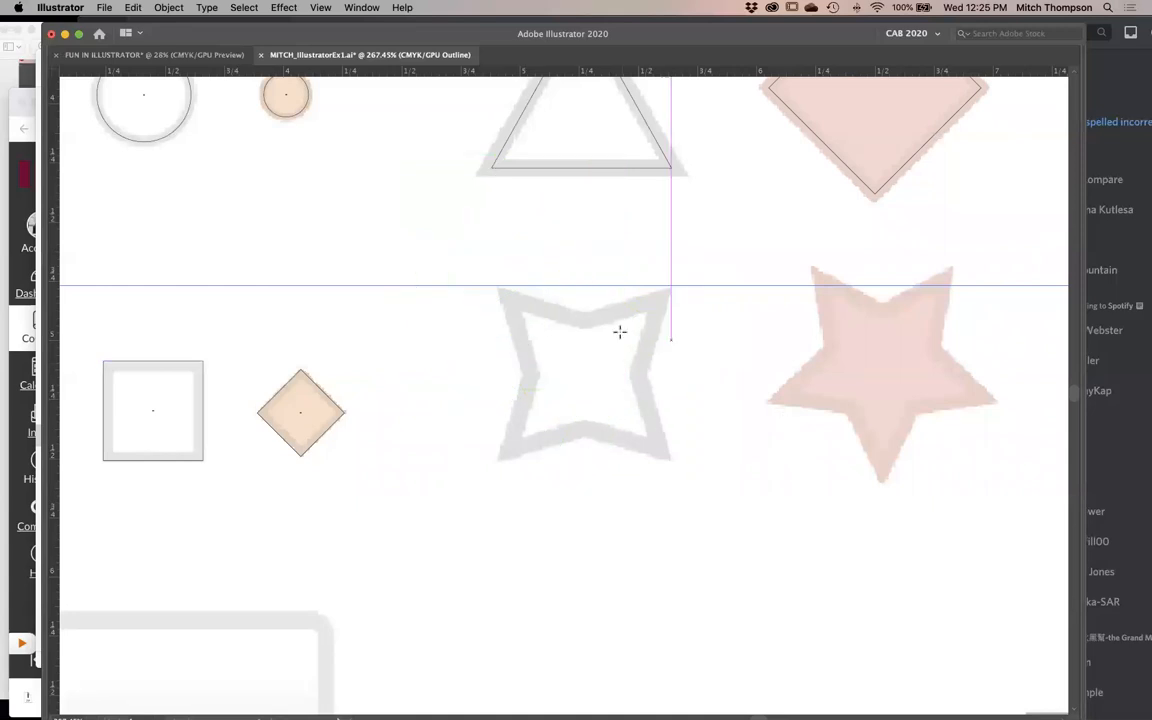
click(583, 379)
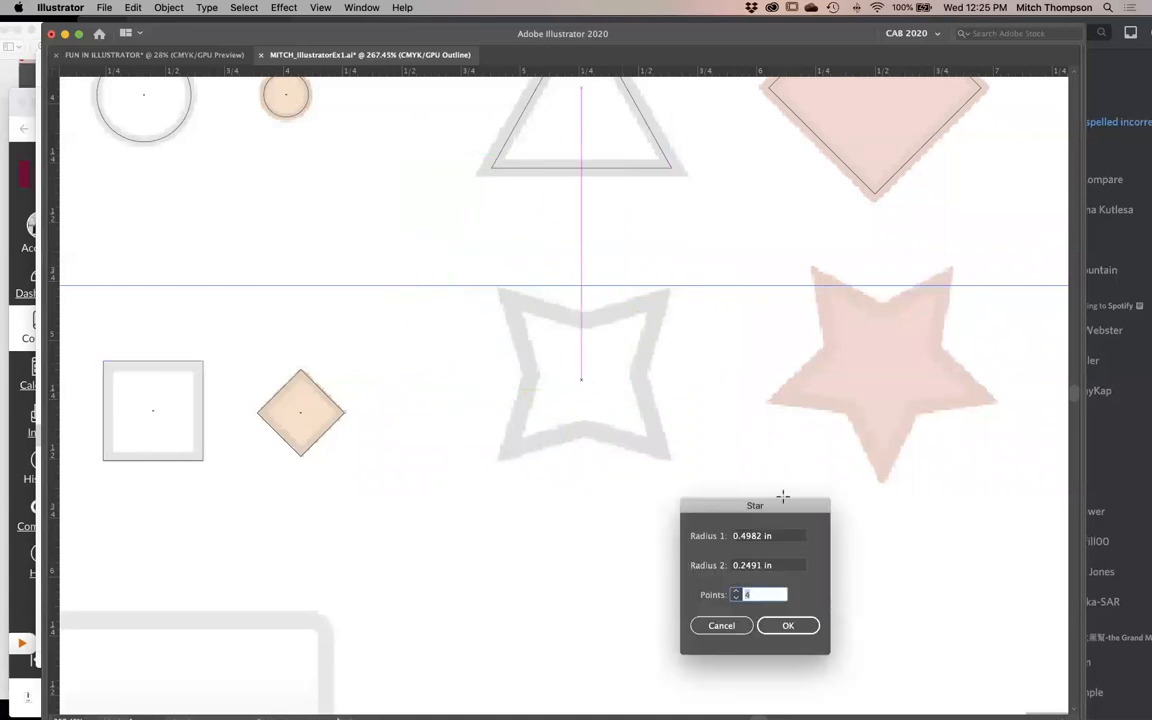
click(789, 625)
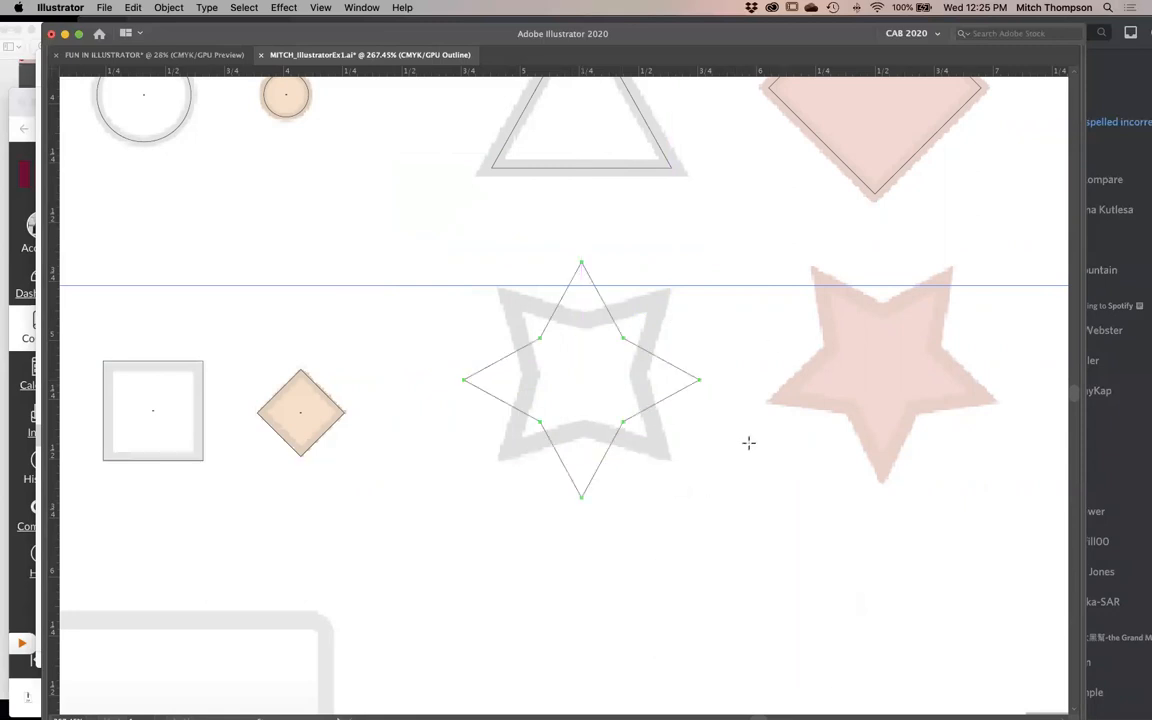
- Rotate the four-pointed star 45° and move it onto the template's gray star
key(v)
drag(704, 258, 805, 365)
drag(654, 420, 660, 414)
- Scale and rotate the four-pointed star to about 0.65 in wide, centered within the template's thick gray star outline
key(z)
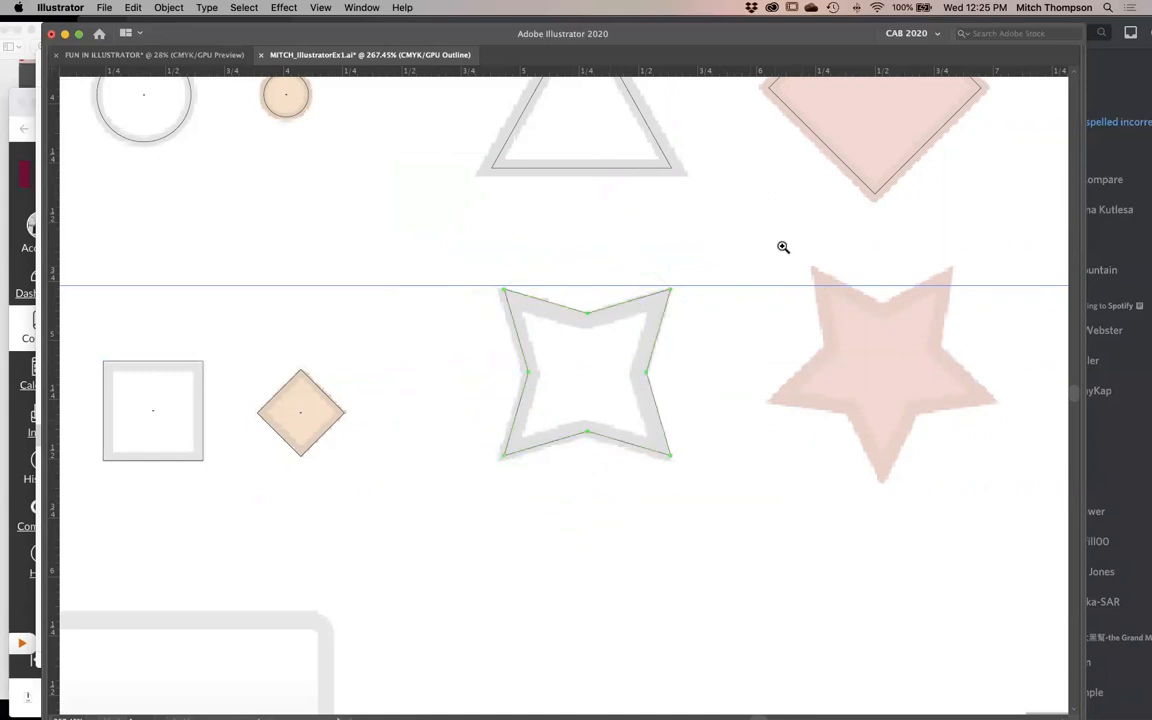
drag(735, 241, 409, 616)
drag(803, 157, 786, 176)
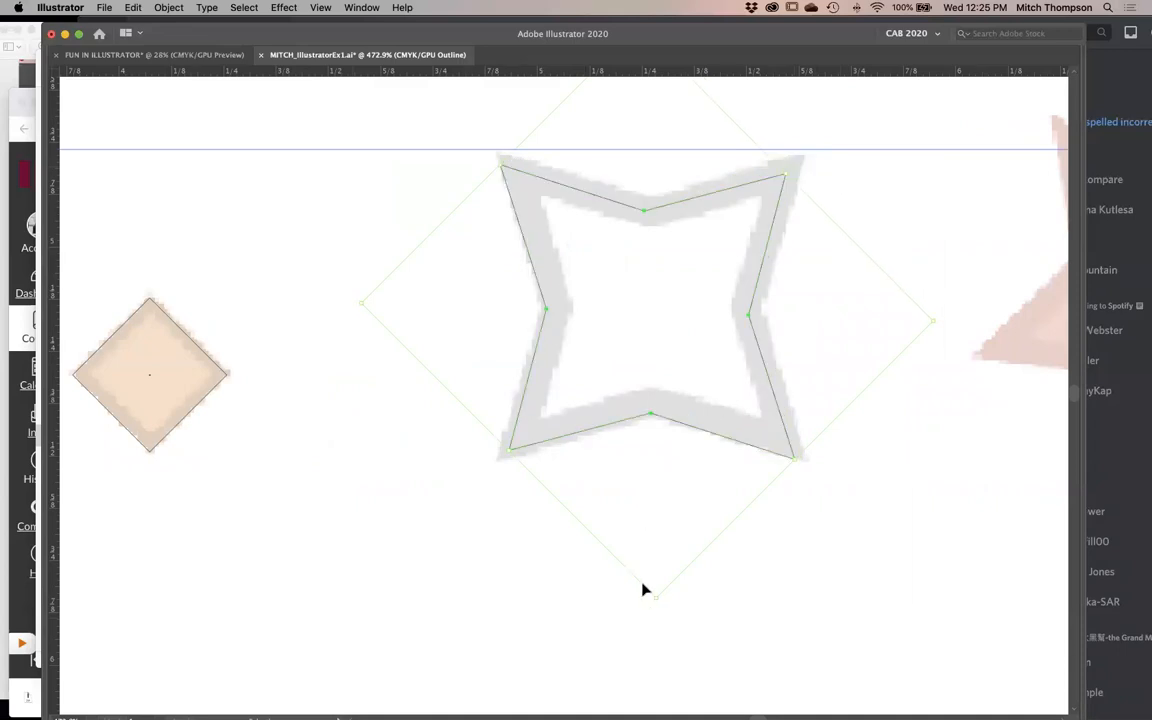
drag(660, 601, 662, 595)
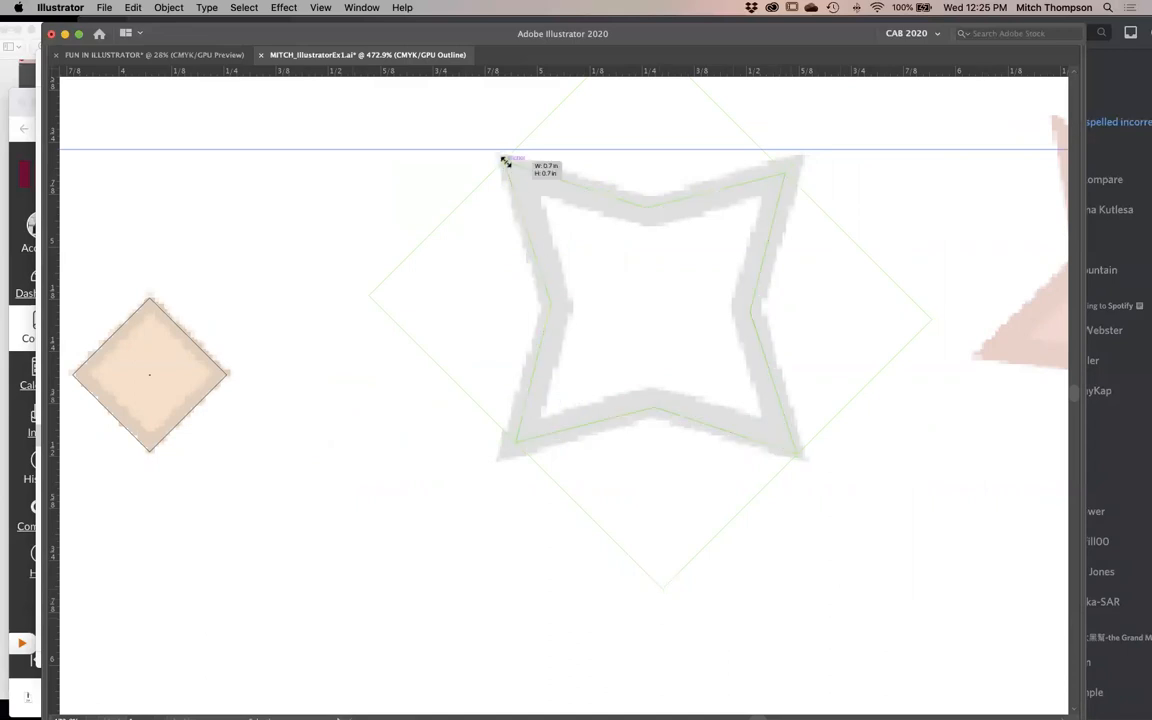
drag(501, 159, 512, 165)
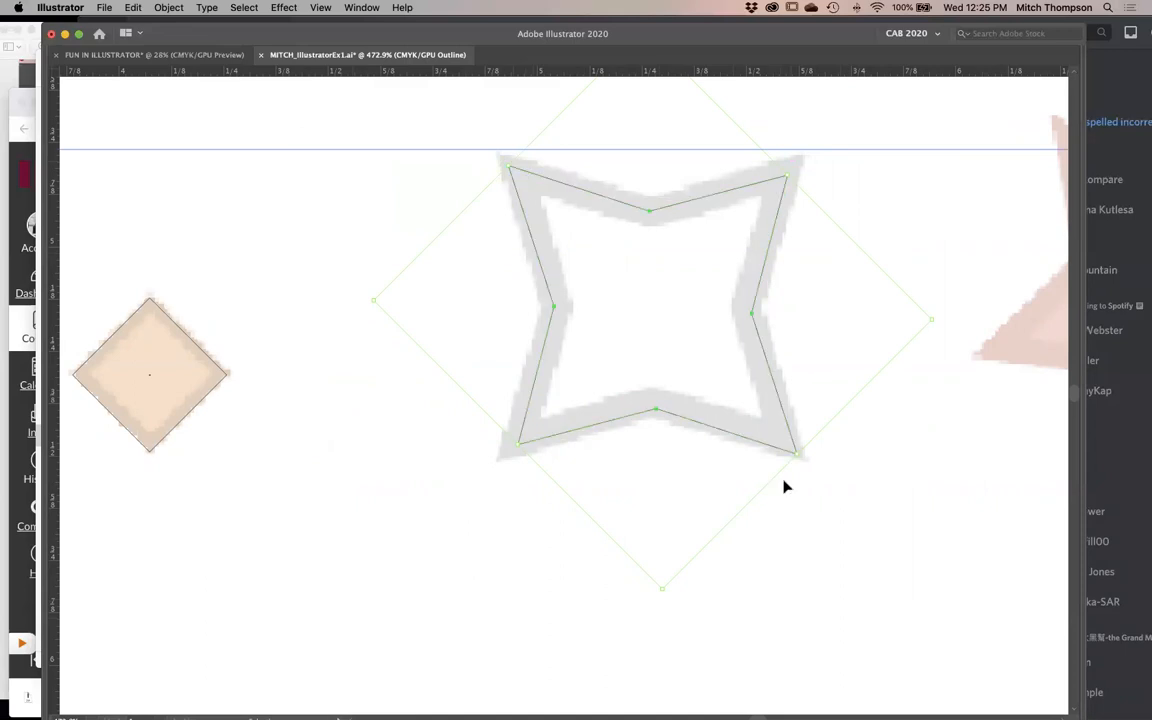
drag(797, 453, 786, 441)
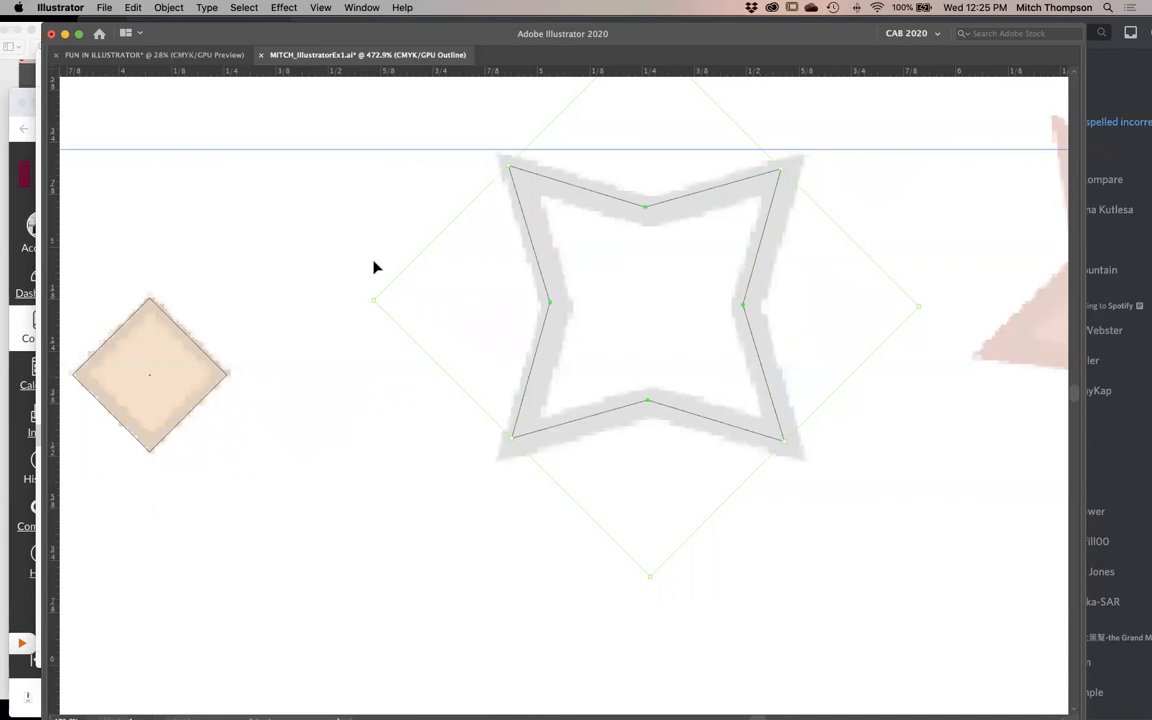
drag(373, 301, 381, 304)
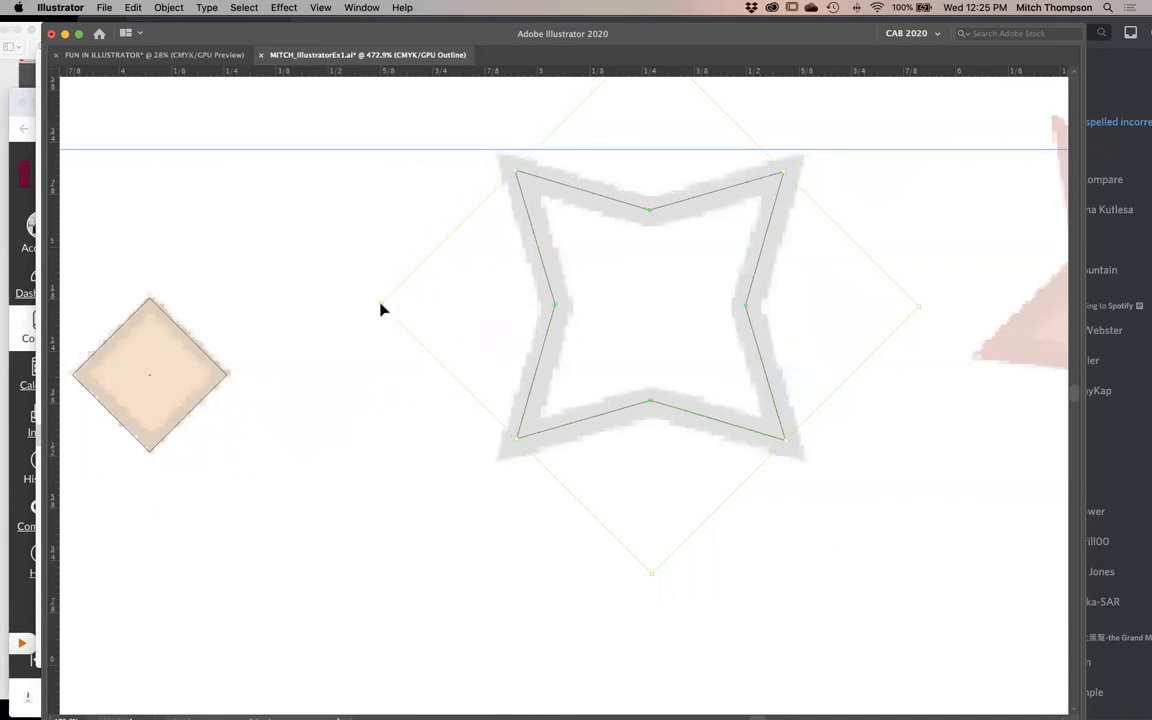
alt+click(699, 439)
alt+click(698, 441)
scroll(640, 440, up, 3)
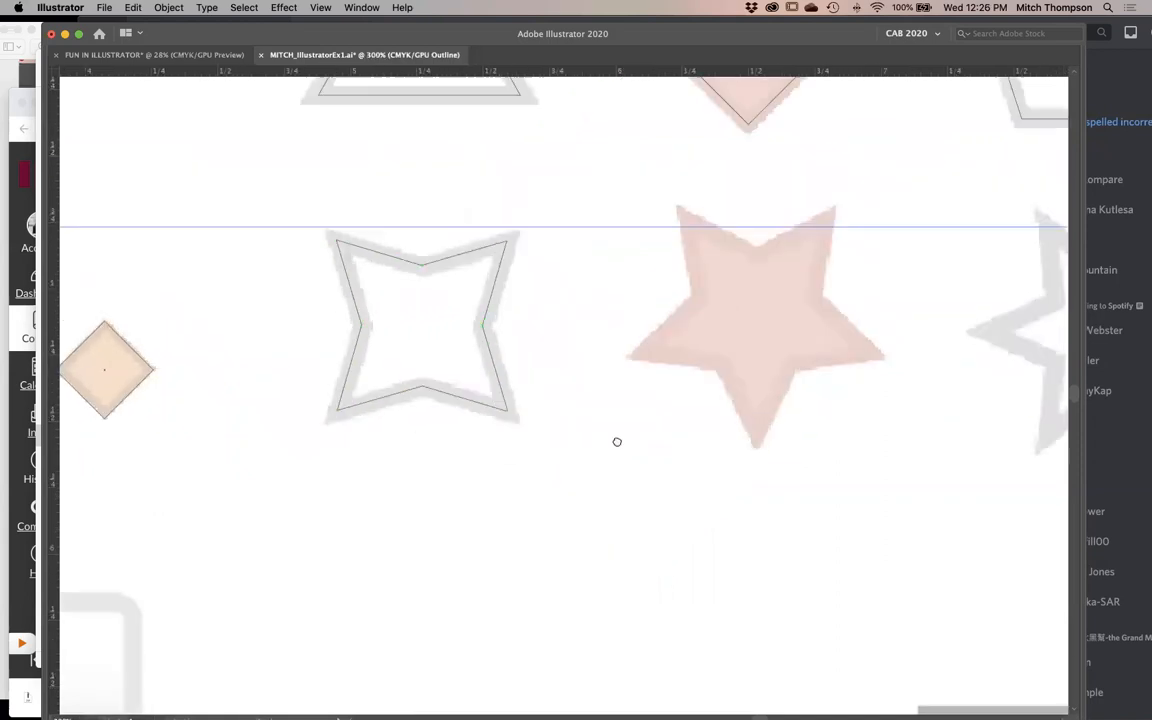
- Restore the panels with the four-pointed star selected for direct editing, lower the application window and move the Stroke panel off the star
key(Tab)
alt+click(582, 427)
drag(545, 368, 509, 369)
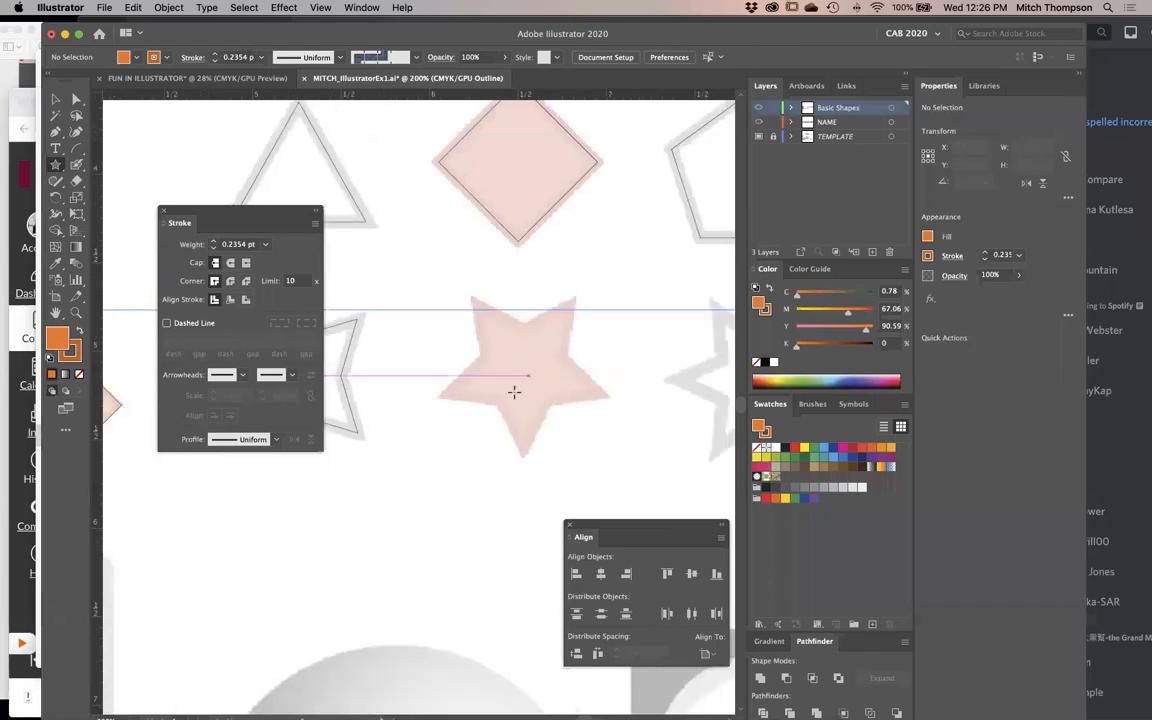
key(Tab)
click(309, 378)
key(Tab)
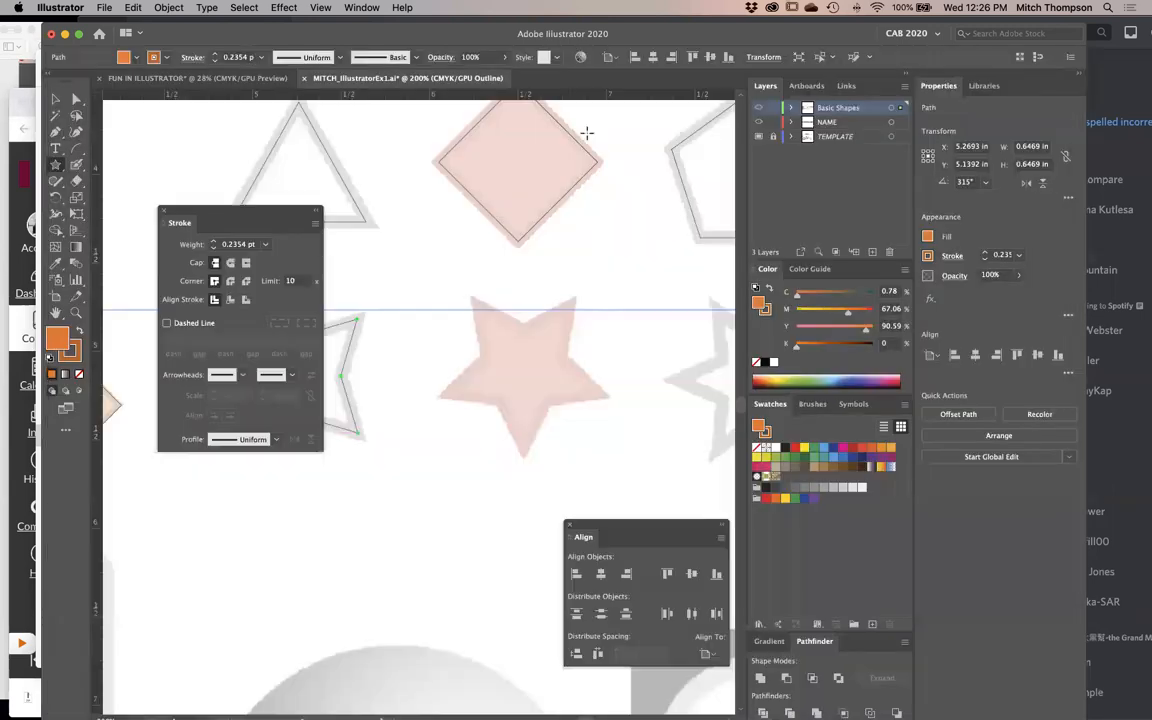
drag(732, 44, 736, 110)
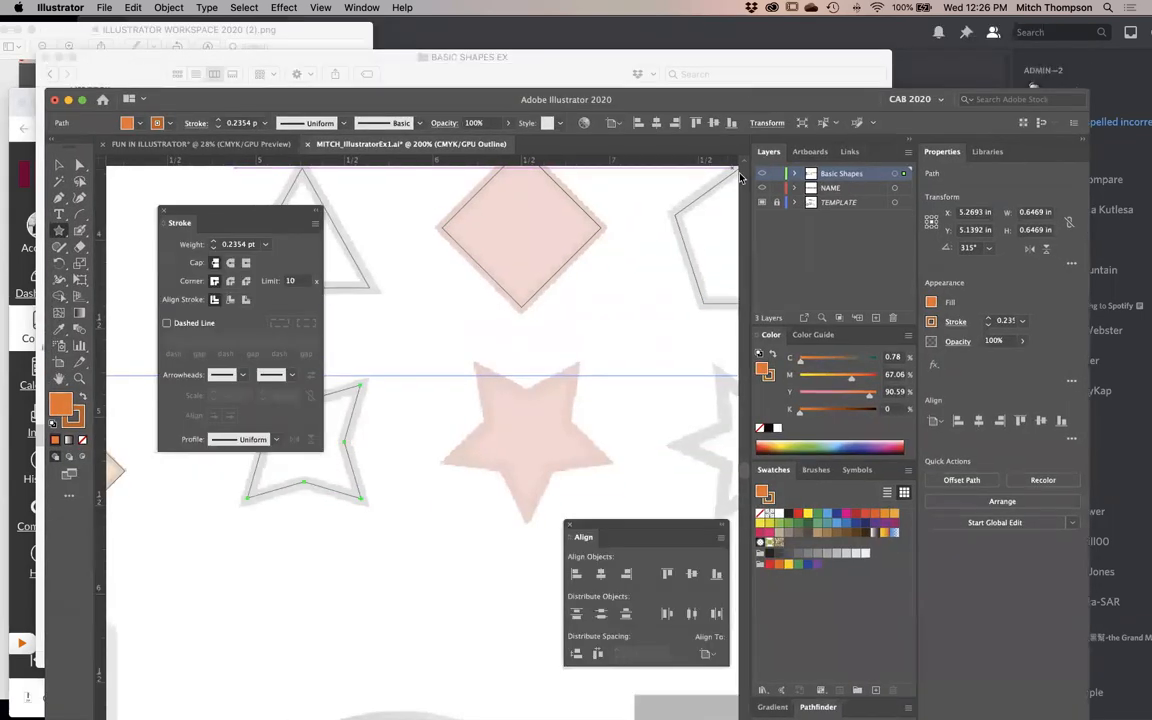
click(79, 165)
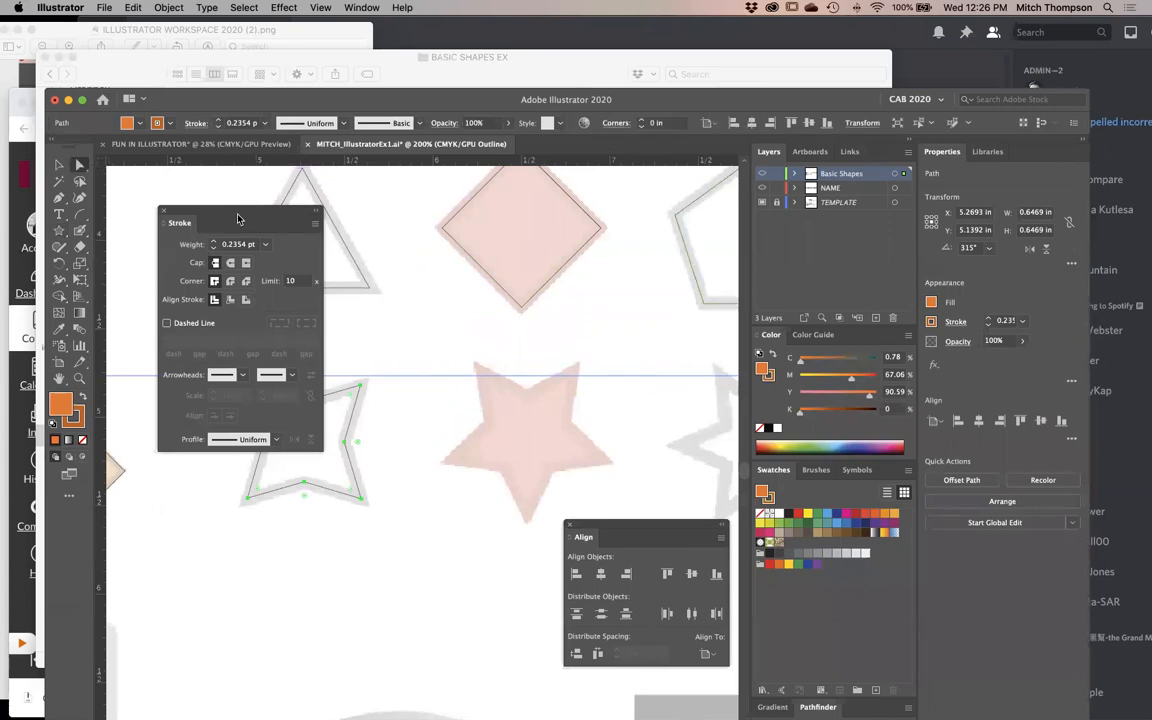
drag(238, 218, 603, 219)
- Try inverted round corners with a radius of 0.0864 in on the four-pointed star
mouse_move(328, 406)
mouse_down()
mouse_move(392, 452)
mouse_move(406, 481)
mouse_up()
key(ctrl+z)
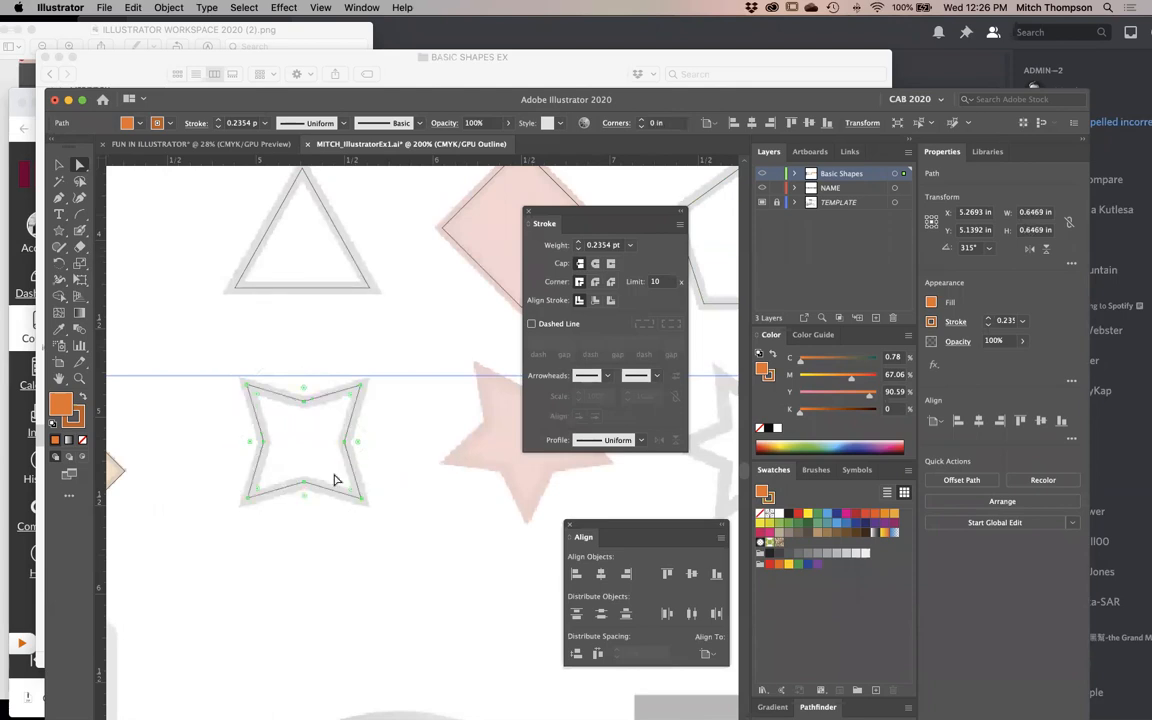
click(621, 125)
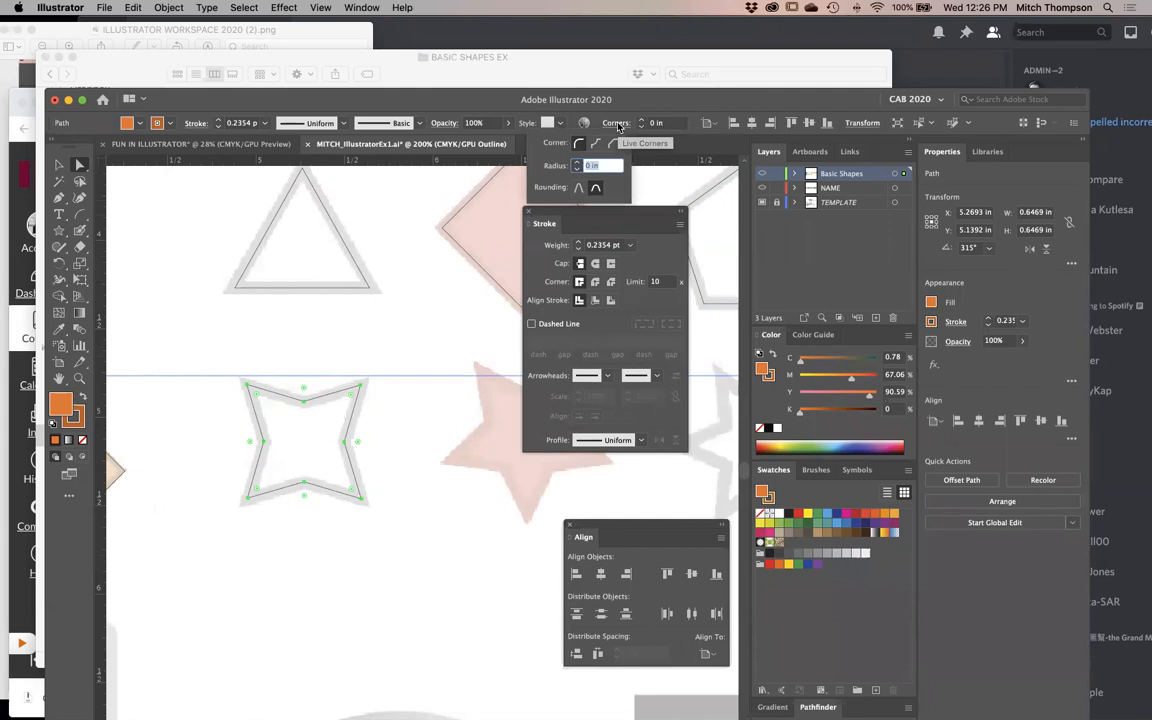
click(596, 143)
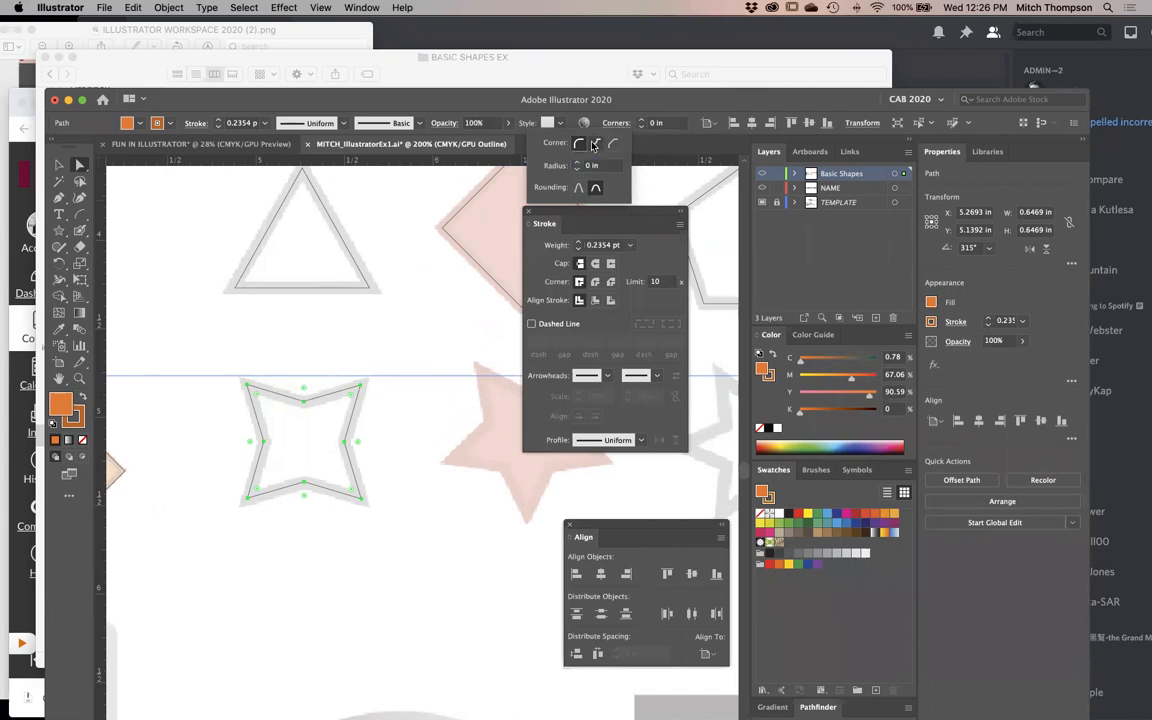
click(350, 445)
click(354, 455)
drag(345, 430, 175, 483)
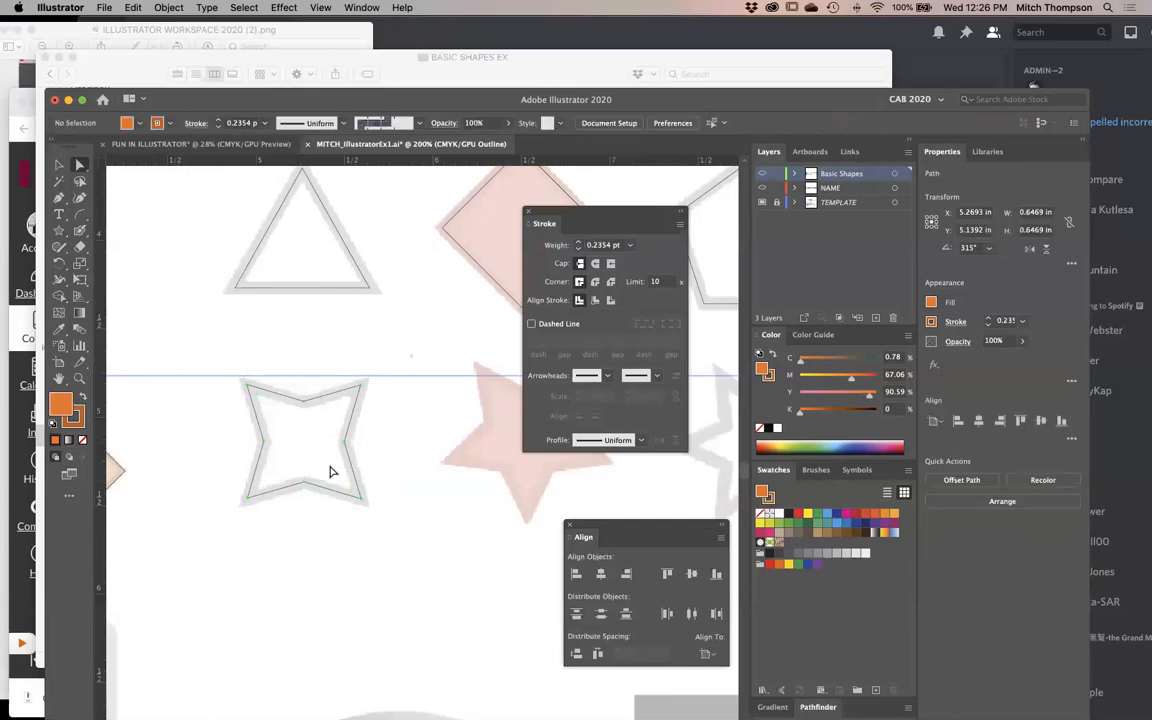
mouse_move(360, 442)
mouse_down()
mouse_move(388, 447)
mouse_move(366, 443)
mouse_up()
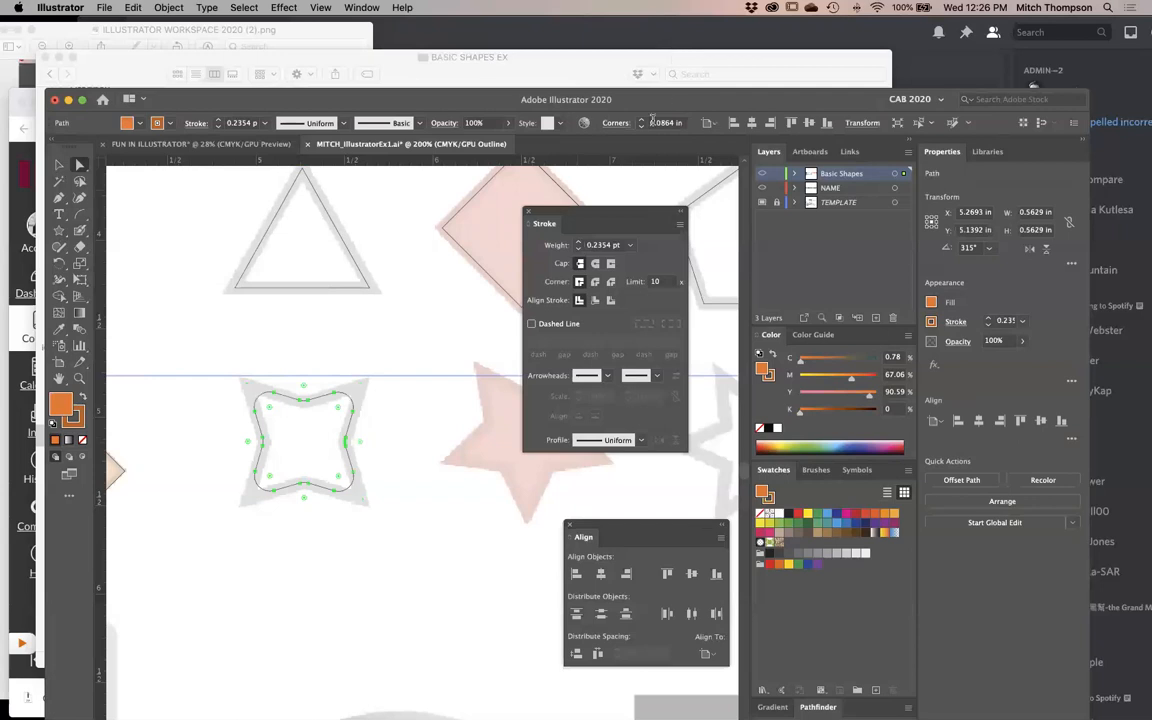
click(610, 124)
click(596, 145)
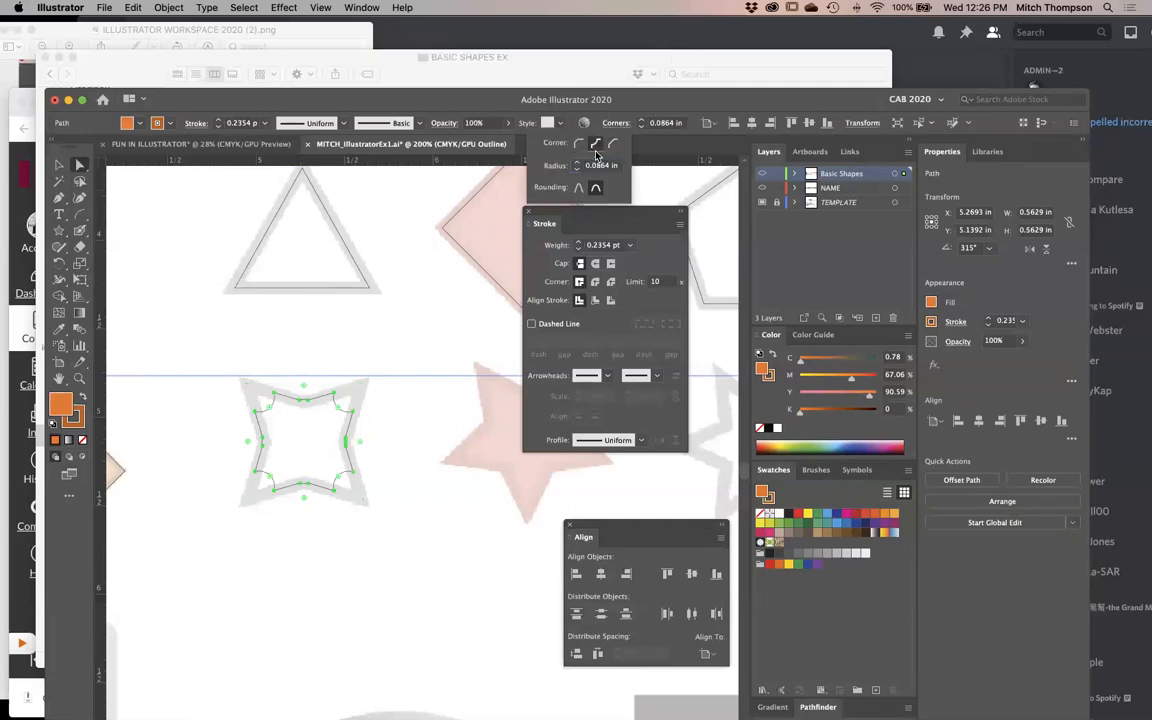
- Try chamfered corners on the four-pointed star and reduce their radius to 0.0417 in
click(416, 469)
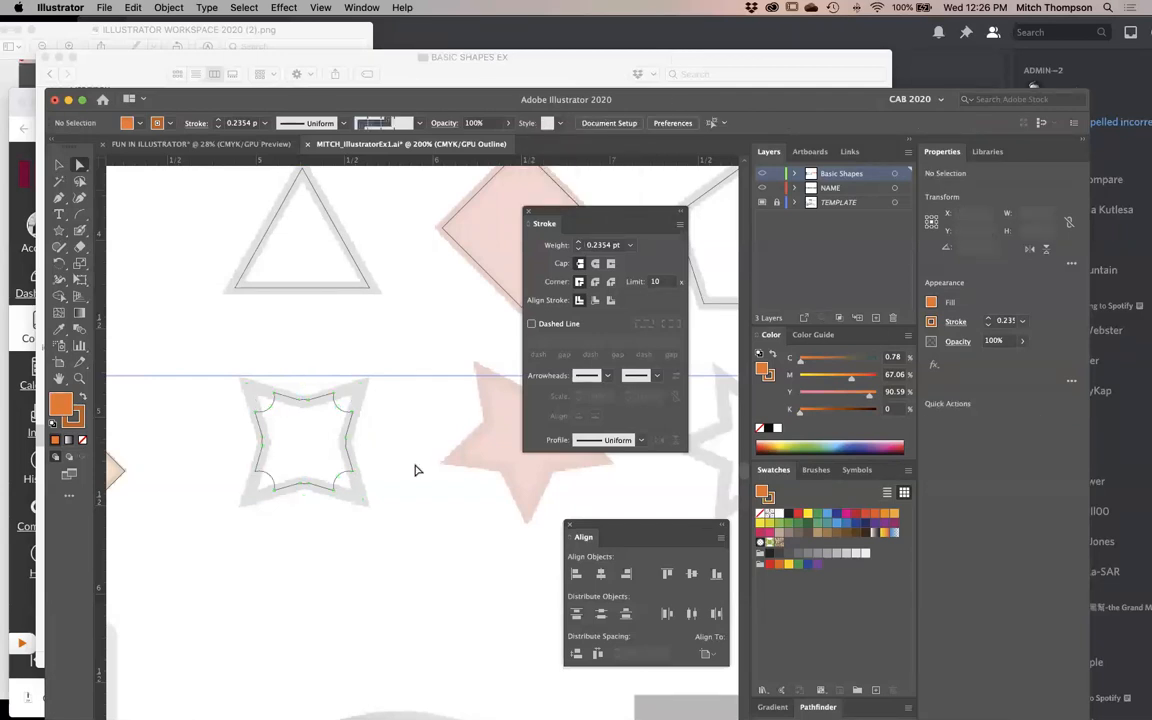
drag(147, 614, 383, 400)
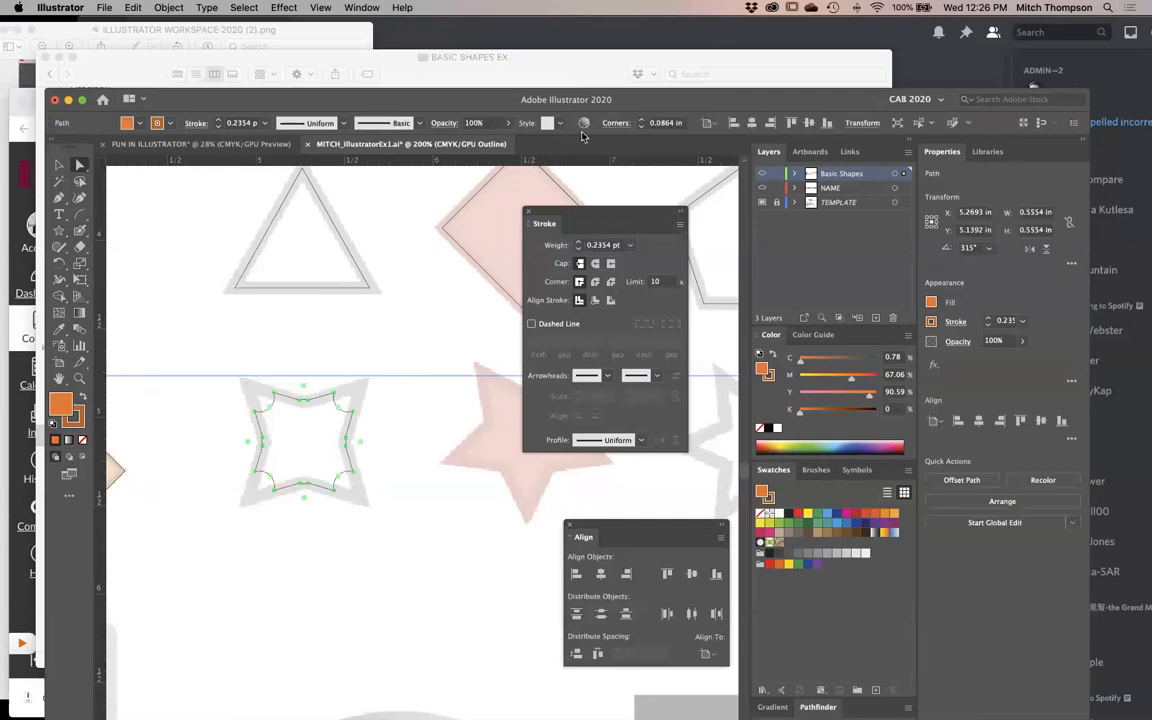
click(629, 126)
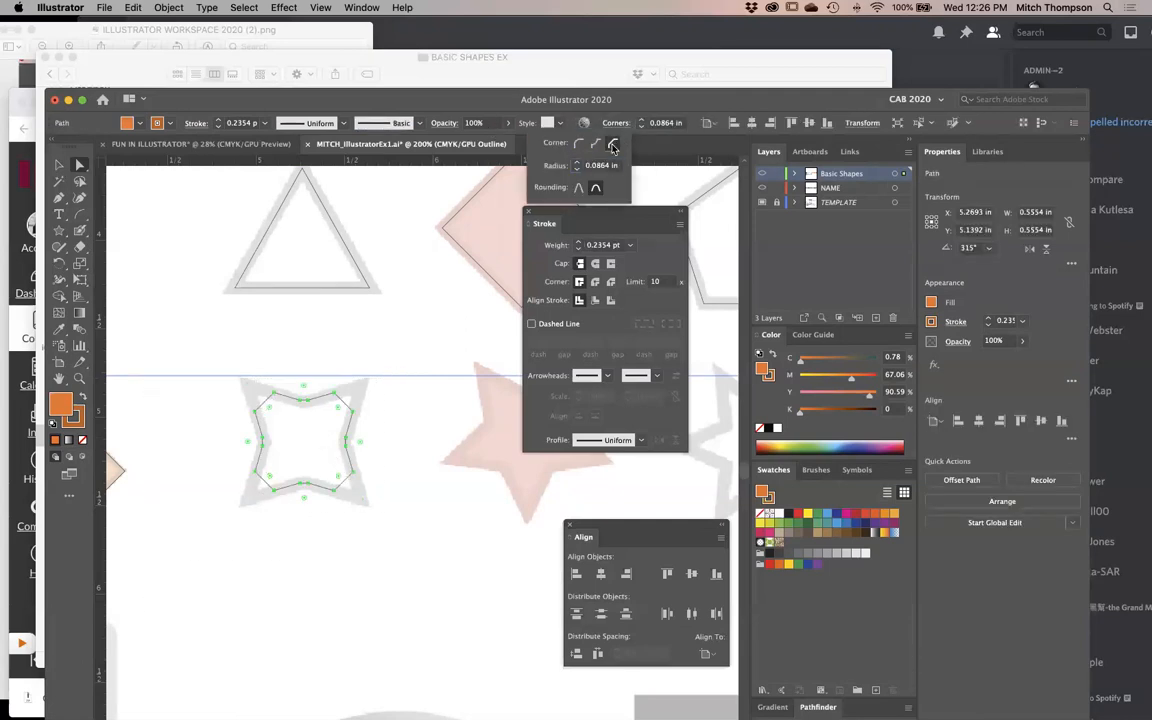
click(378, 543)
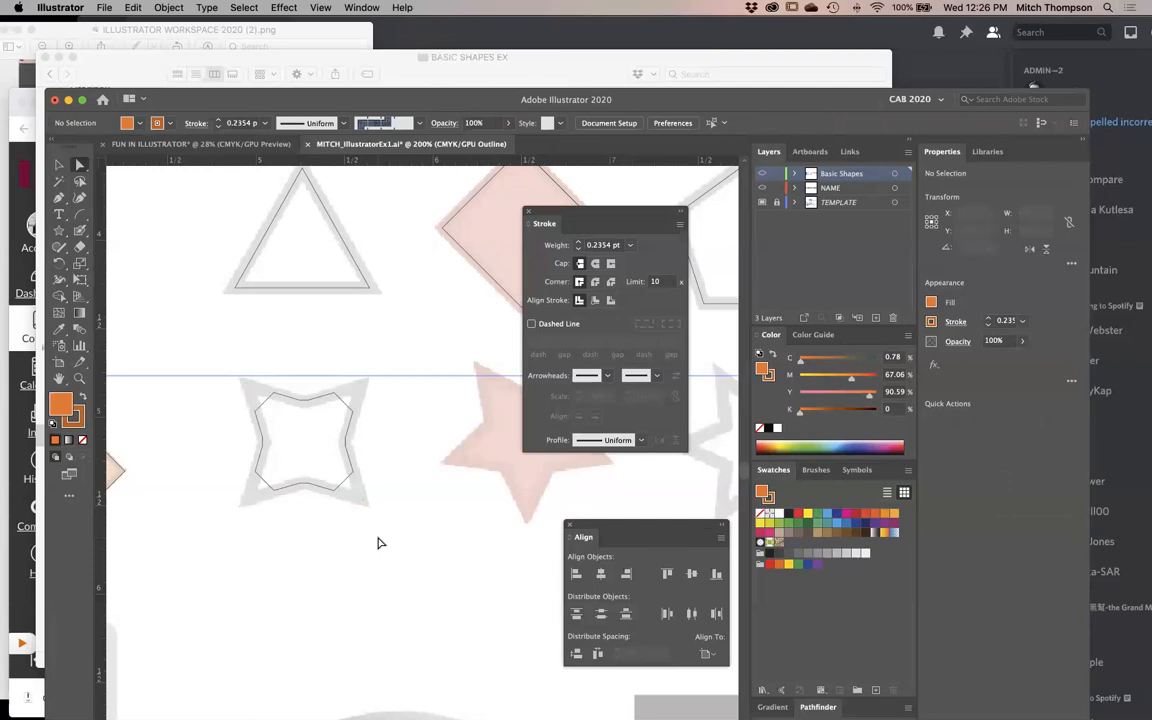
drag(337, 333, 176, 505)
mouse_move(362, 449)
mouse_down()
mouse_move(376, 451)
mouse_move(340, 447)
mouse_move(356, 450)
mouse_up()
click(432, 573)
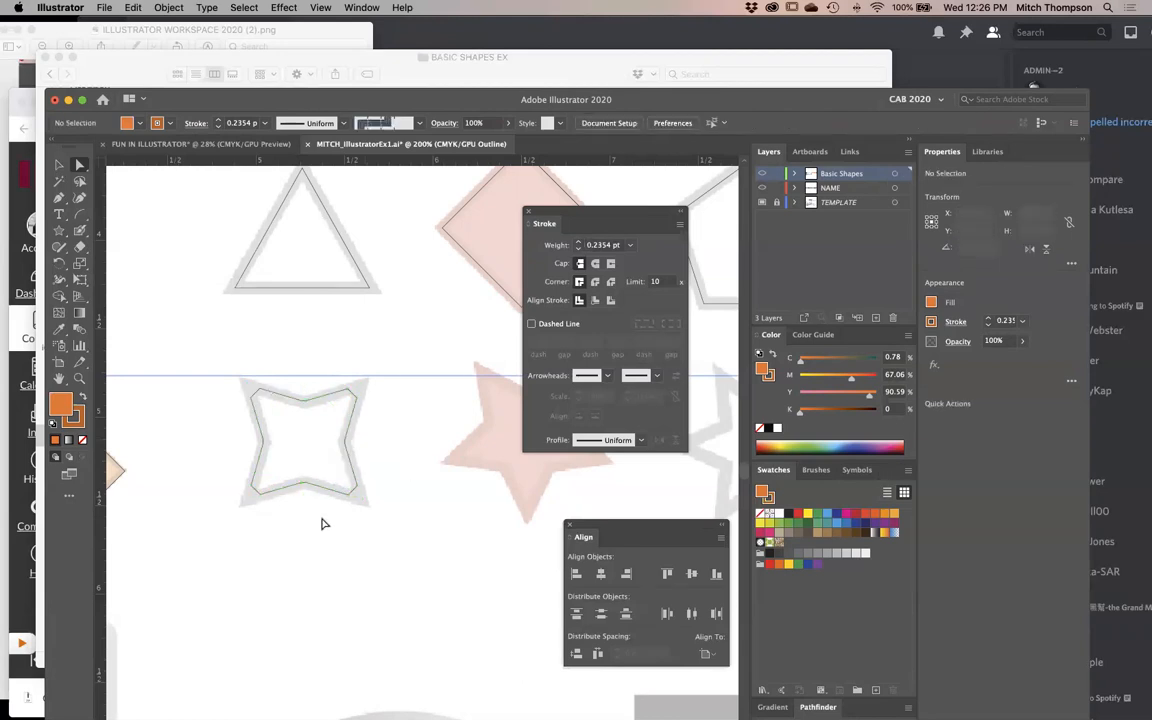
- Try round corners on the four-pointed star in place of the chamfered ones
click(350, 406)
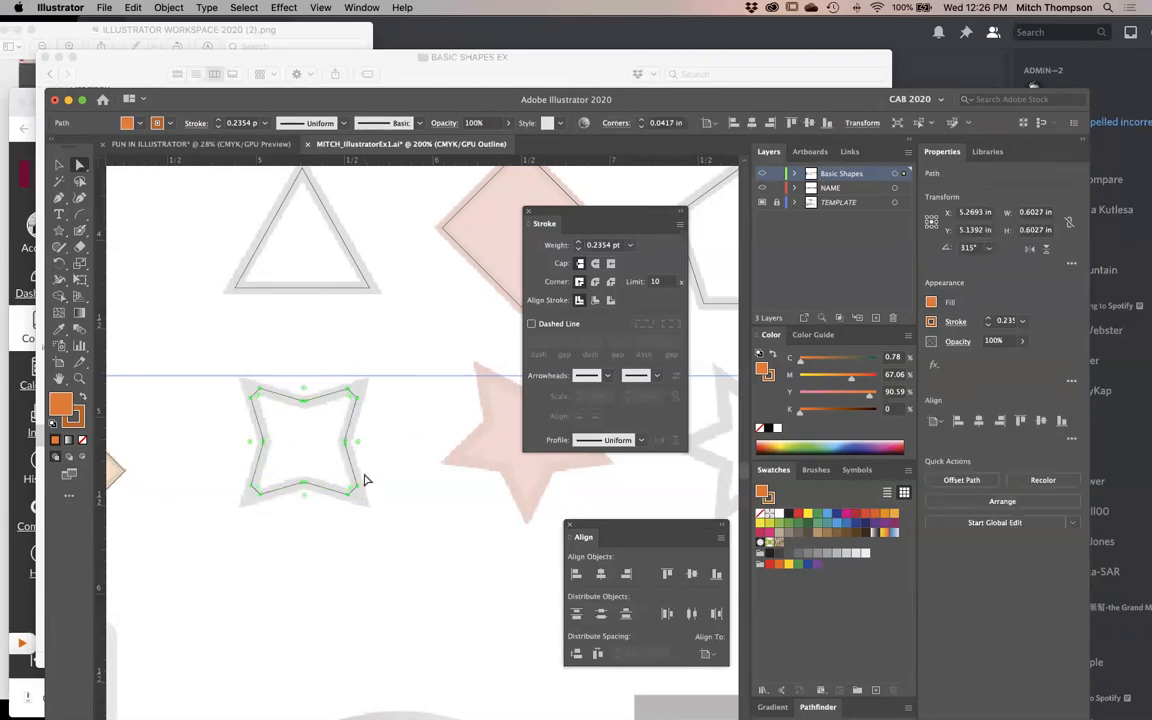
click(617, 123)
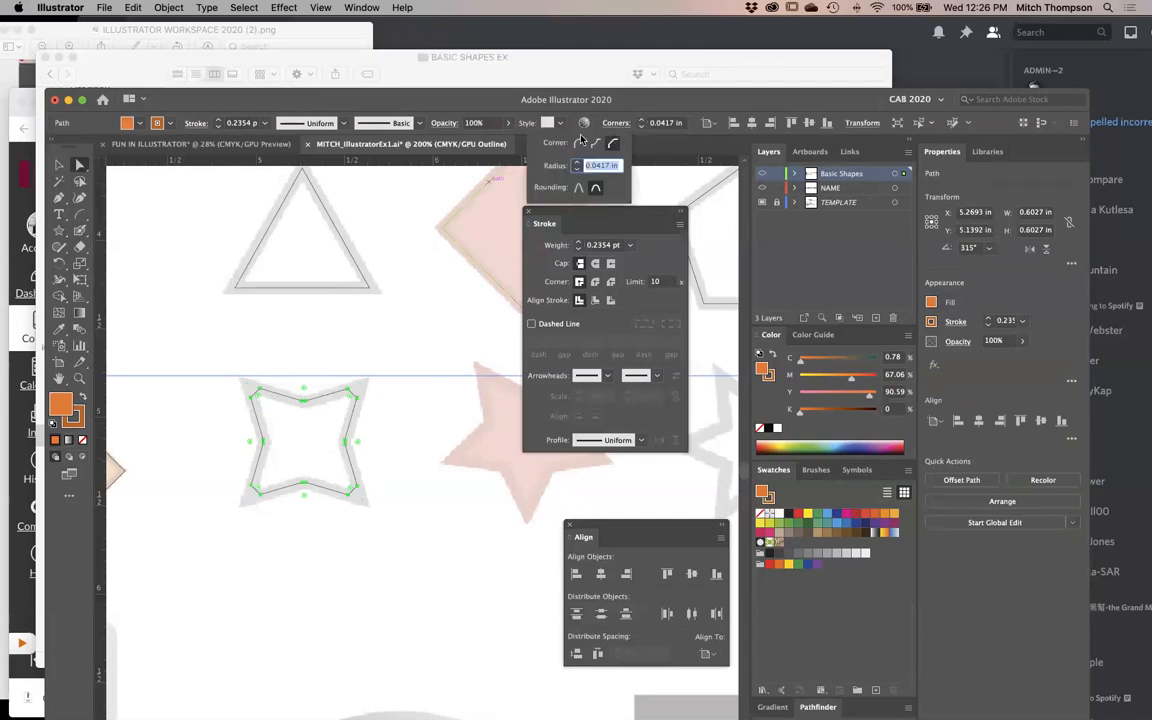
click(398, 490)
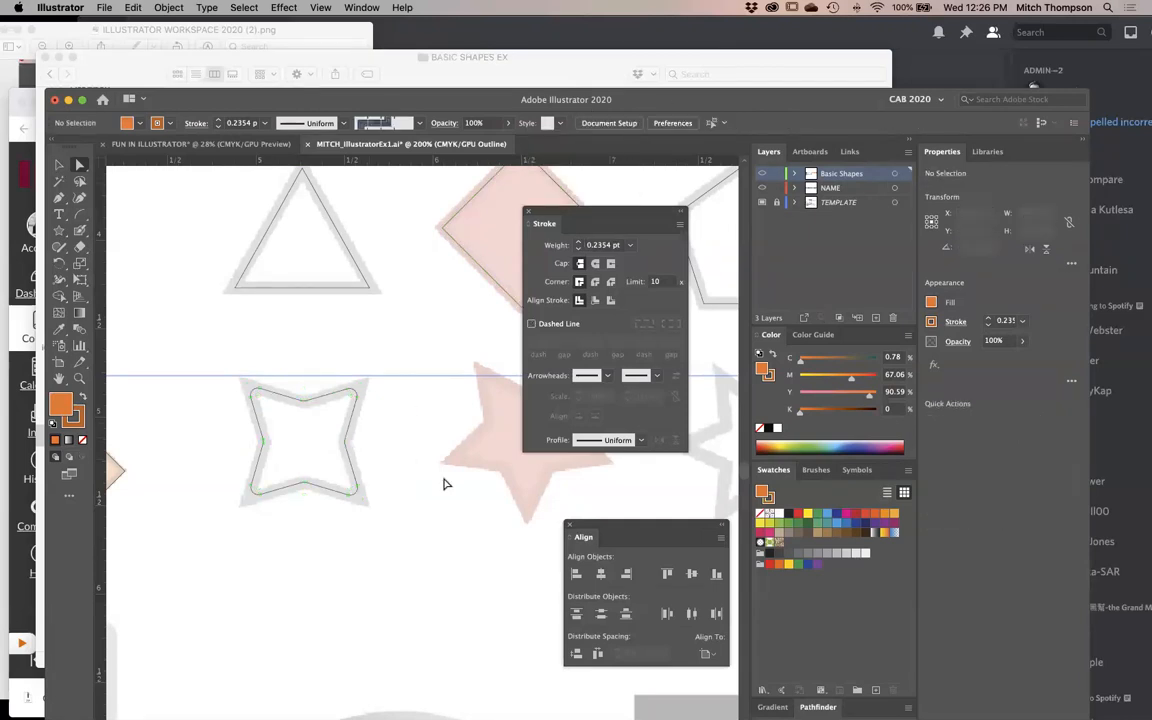
- Undo the four-pointed star's corner changes back to its sharp points and deselect it
key(super+z)
key(super+z)
key(super+z)
key(super+z)
key(super+shift+a)
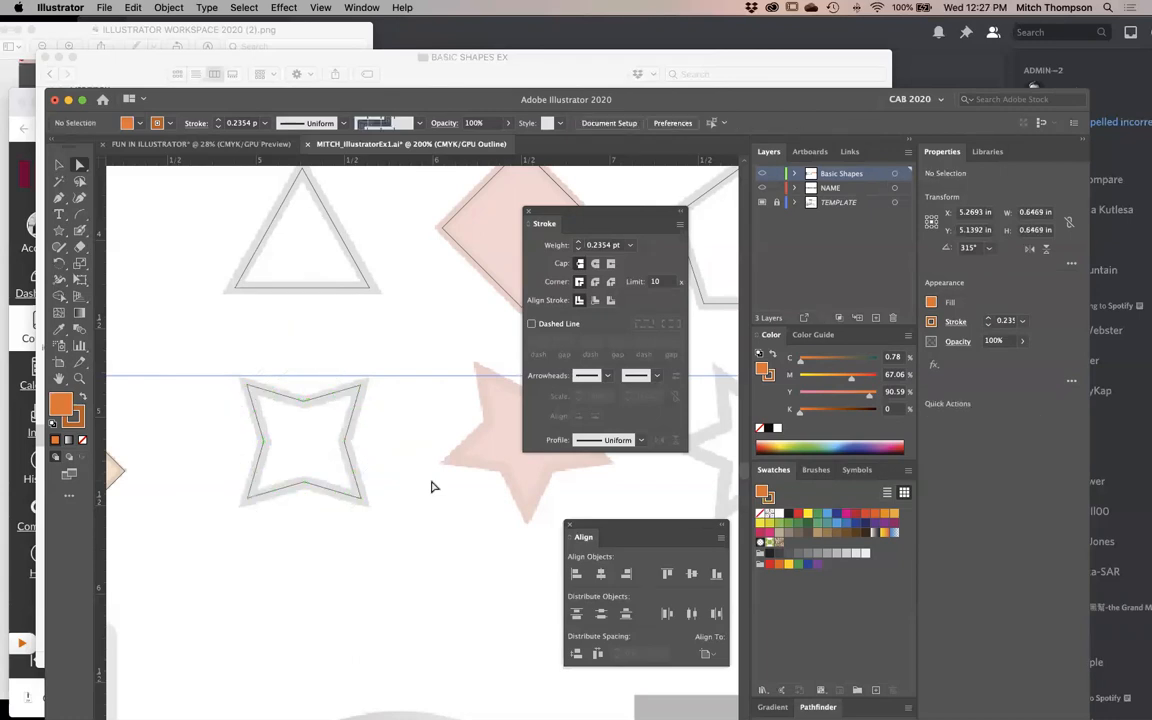
- Create a five-pointed star with radii of 0.4982 in and 0.2491 in over the template's pink star
key(Tab)
key(z)
drag(581, 270, 228, 529)
drag(674, 517, 219, 491)
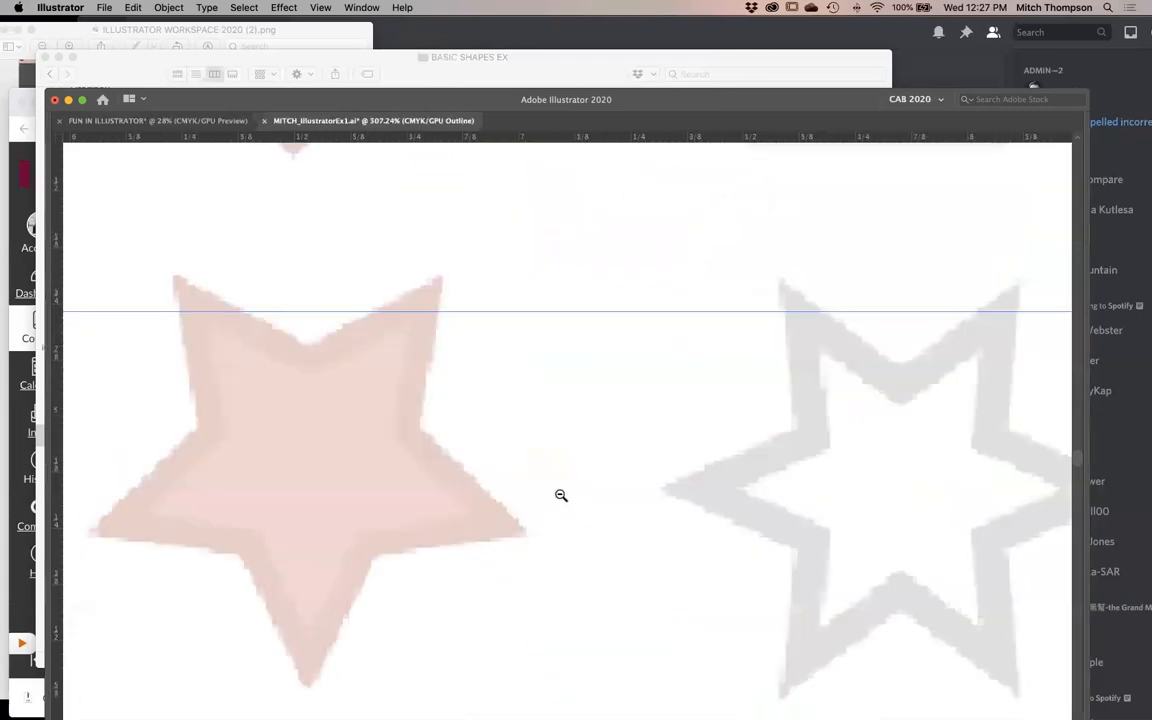
key(super+minus)
key(super+minus)
drag(405, 483, 712, 476)
key(v)
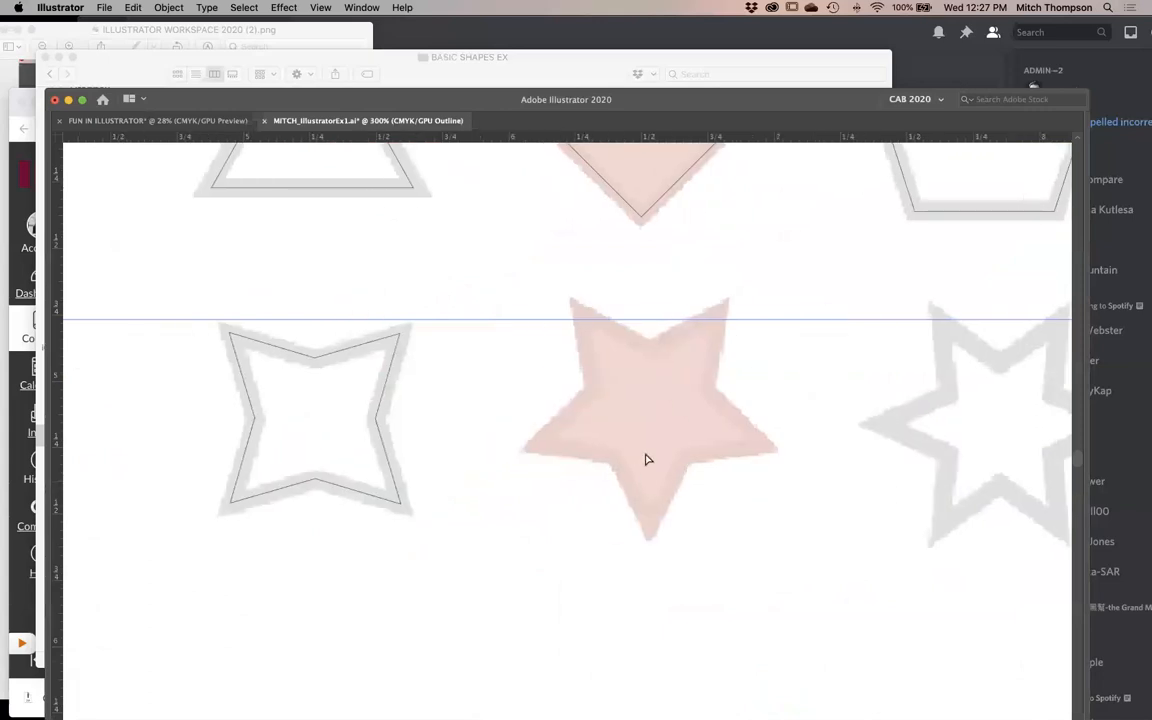
key(Tab)
key(Tab)
click(648, 553)
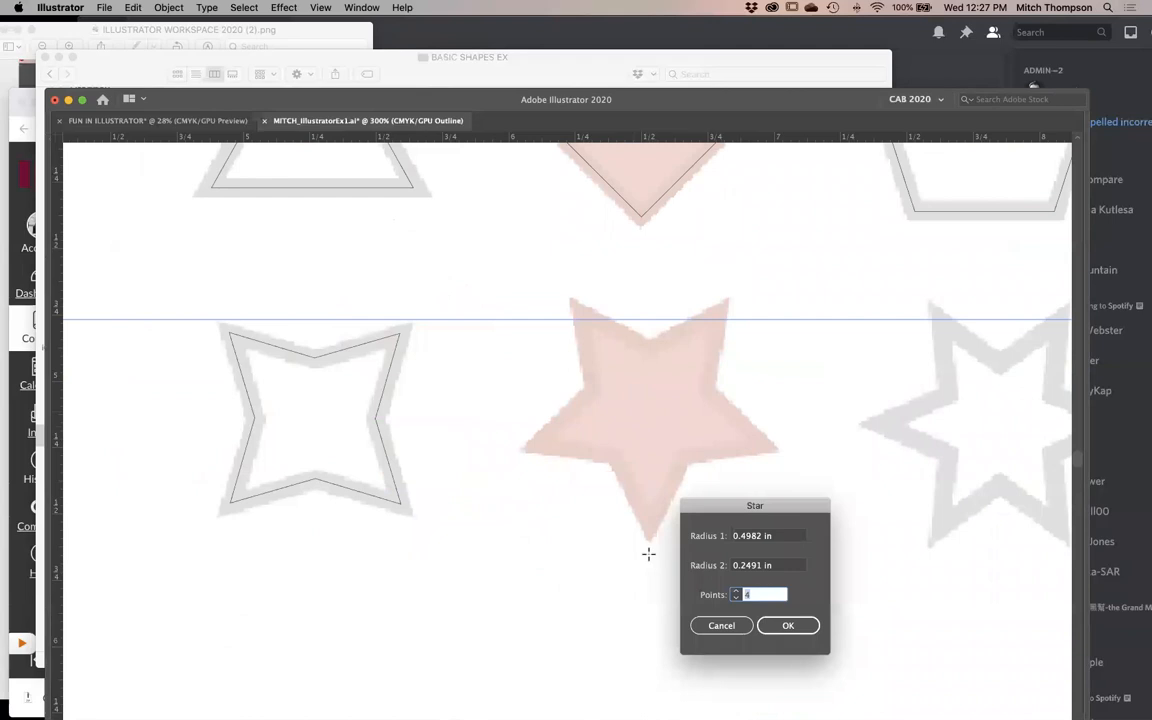
key(Return)
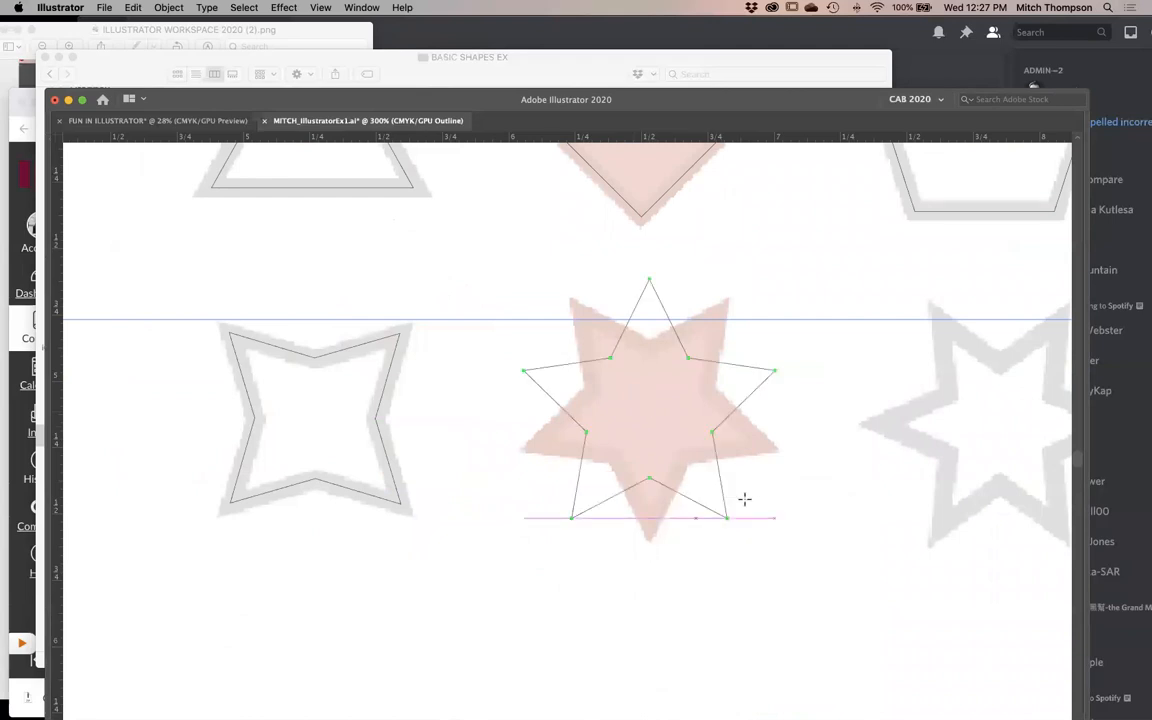
- Rotate the five-pointed star until a single point faces down like the template's pink star
key(Tab)
key(v)
key(Tab)
drag(781, 273, 580, 268)
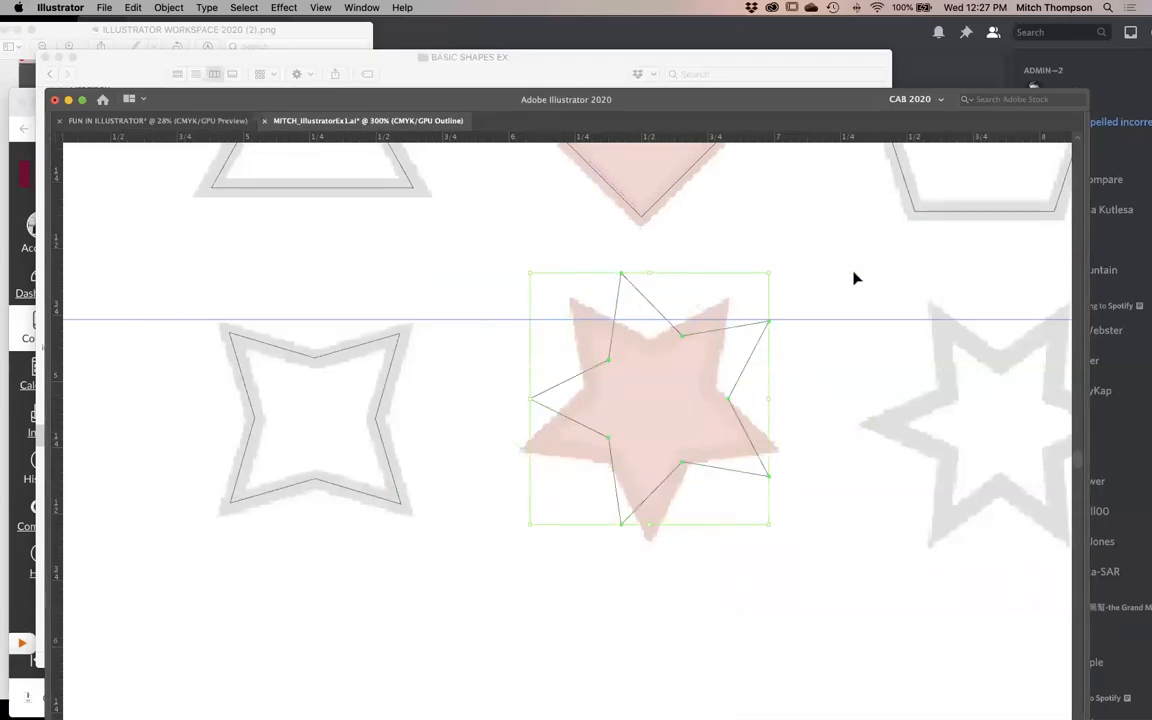
drag(768, 268, 715, 231)
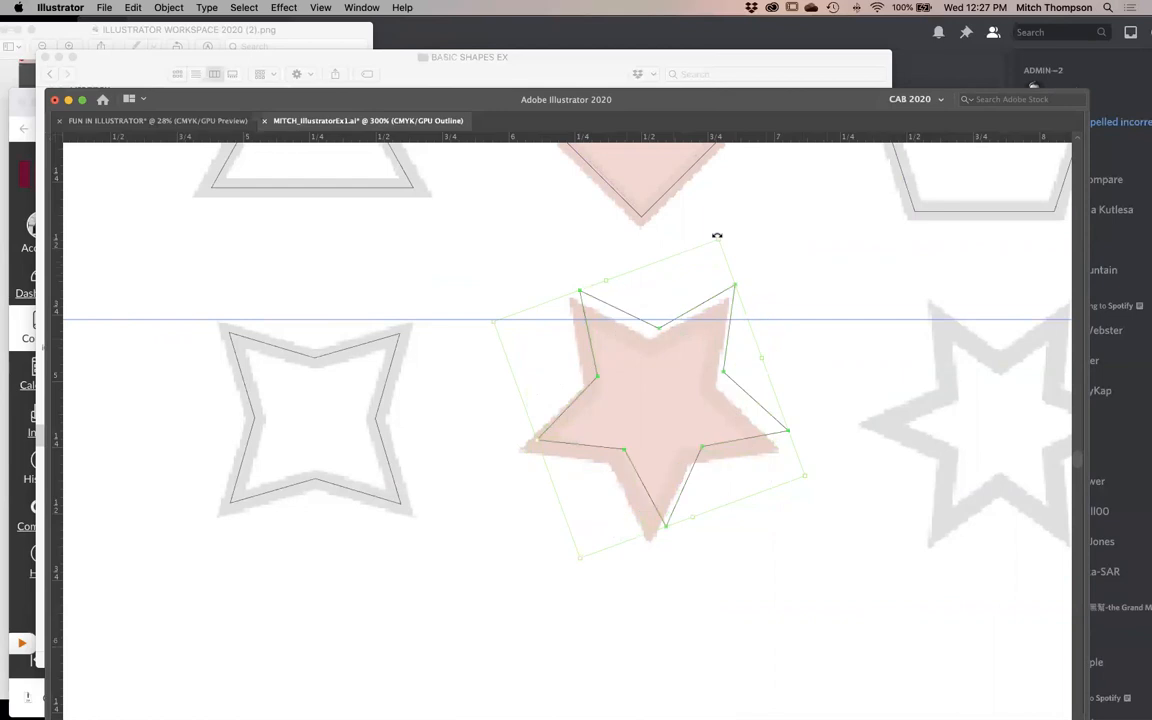
- Move, scale and slightly rotate the five-pointed star until its outline follows the template's pink star, and deselect it
drag(670, 328, 665, 347)
drag(577, 578, 570, 562)
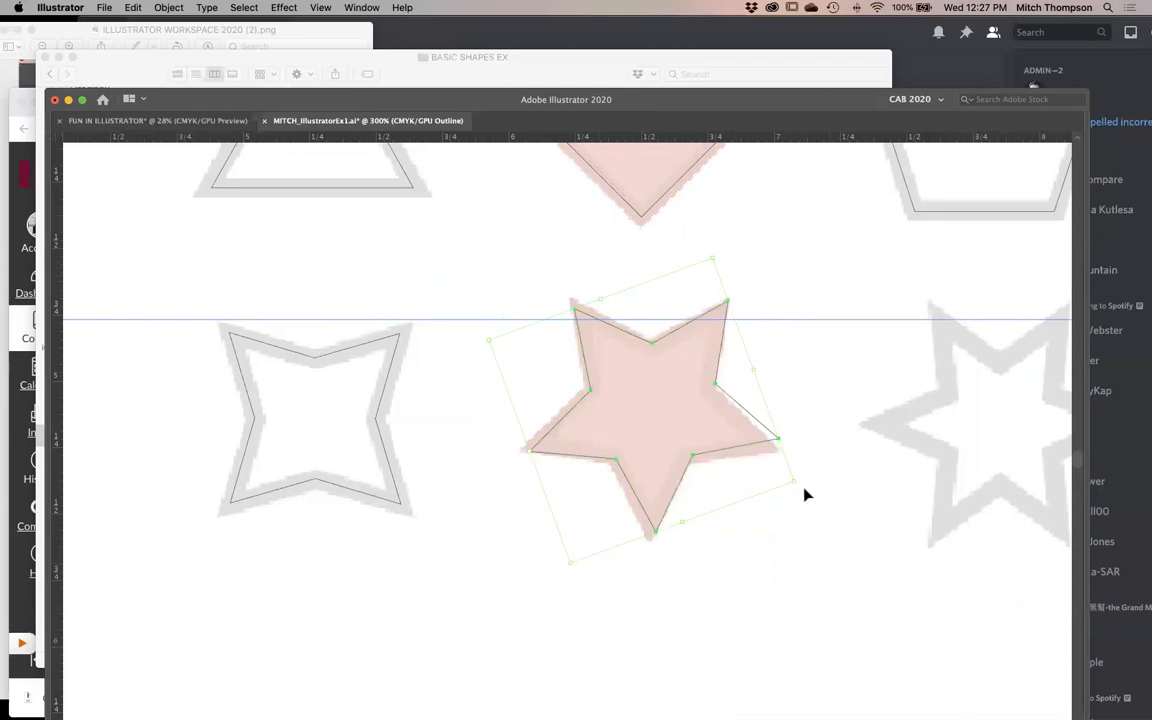
drag(799, 485, 797, 505)
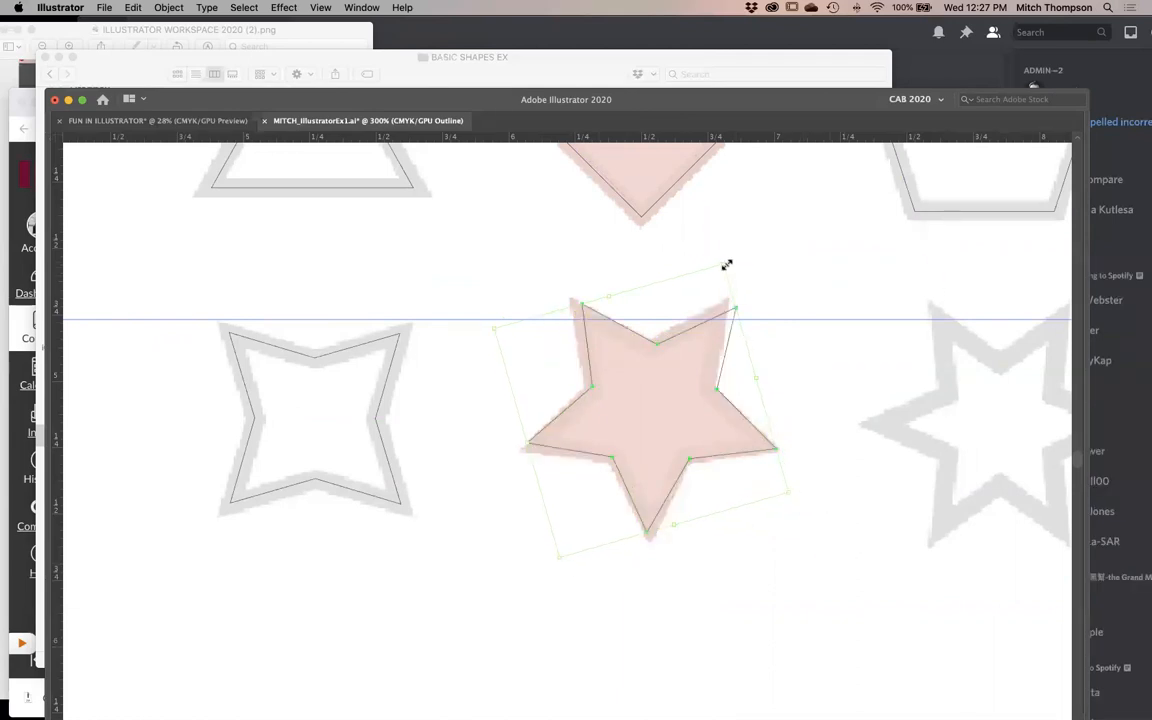
drag(725, 266, 717, 268)
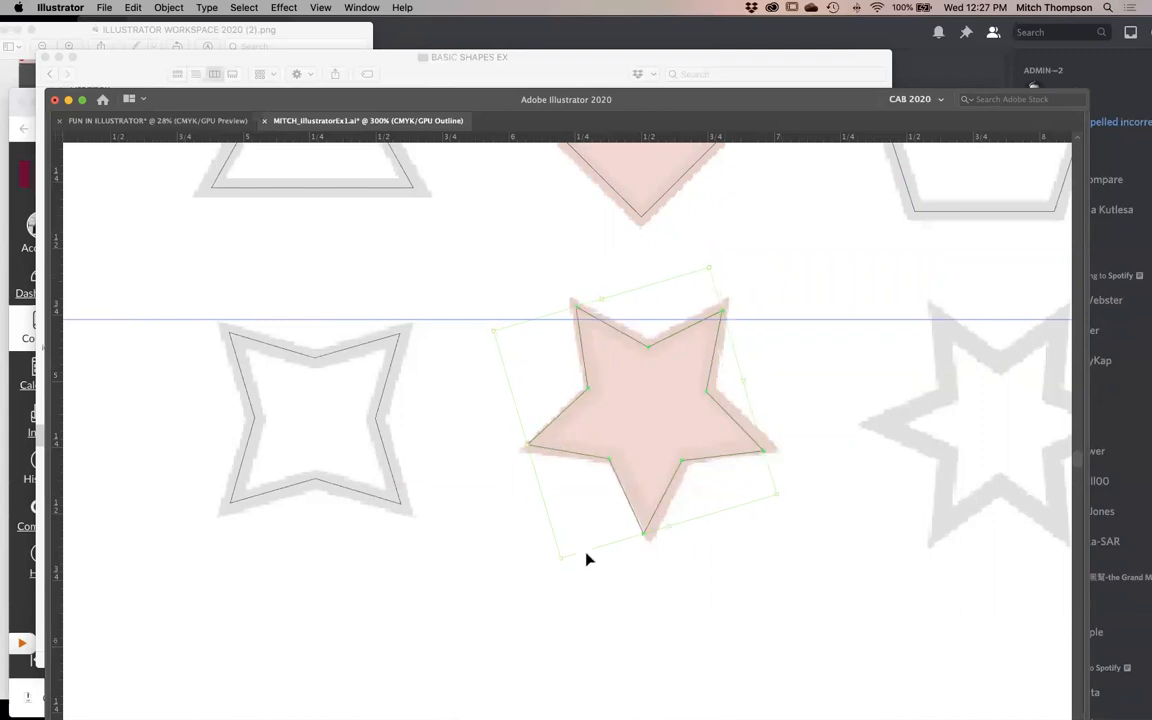
drag(559, 558, 569, 558)
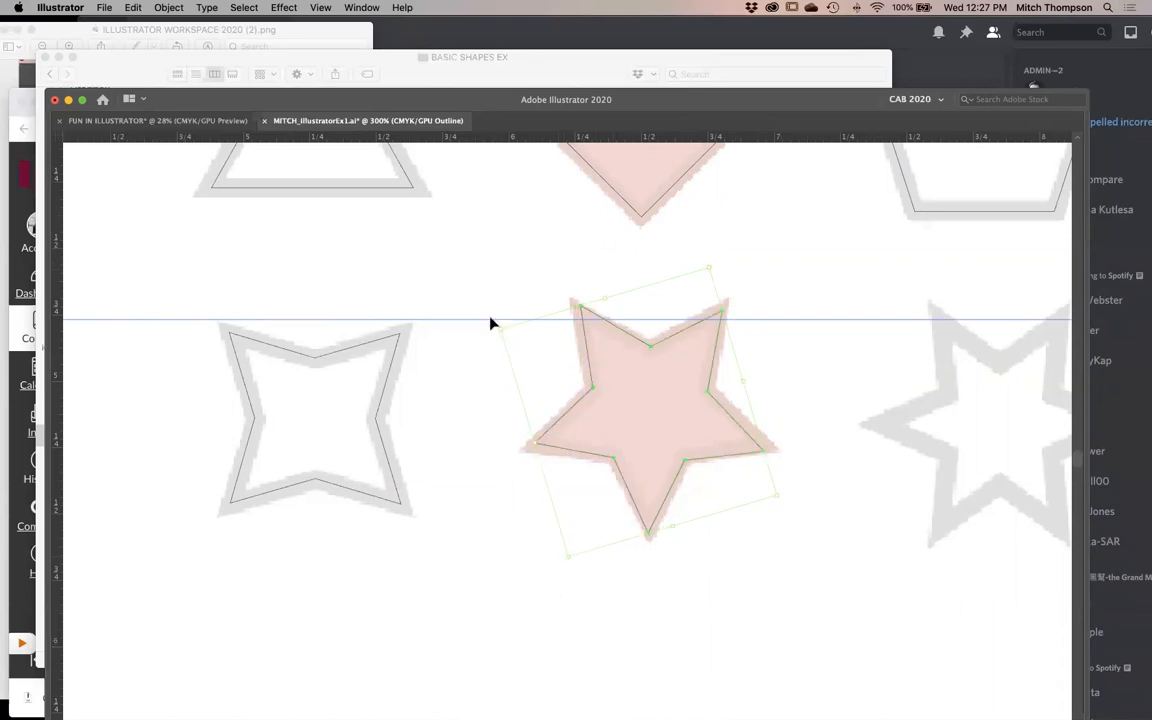
drag(491, 326, 490, 334)
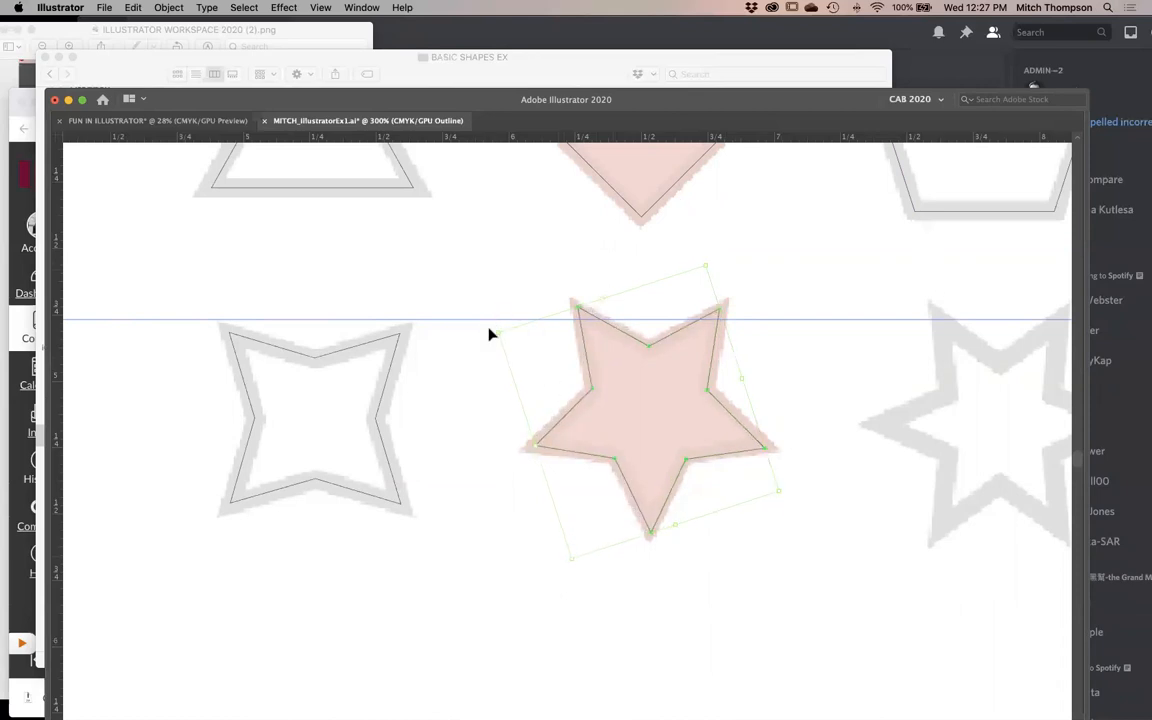
drag(706, 269, 710, 266)
click(862, 526)
click(664, 516)
drag(661, 513, 659, 512)
click(720, 549)
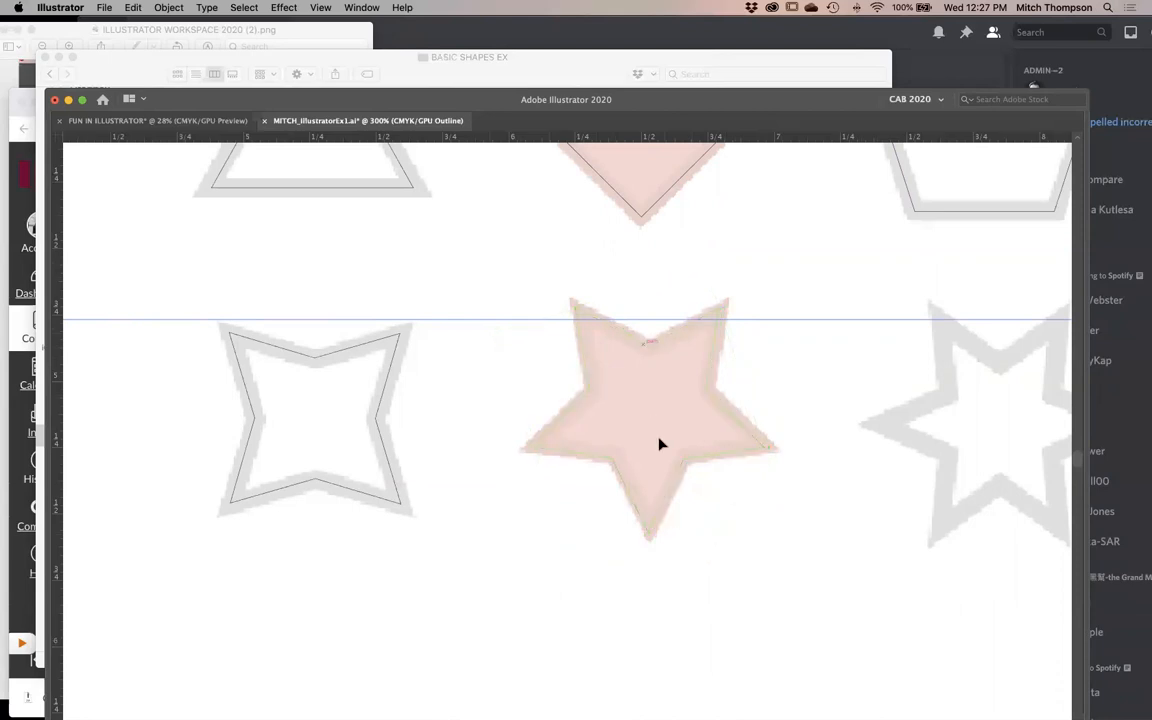
- Create a six-pointed star with radii of 0.4982 in and 0.2491 in over the template's grey star, rotated so two points face up
key(super+minus)
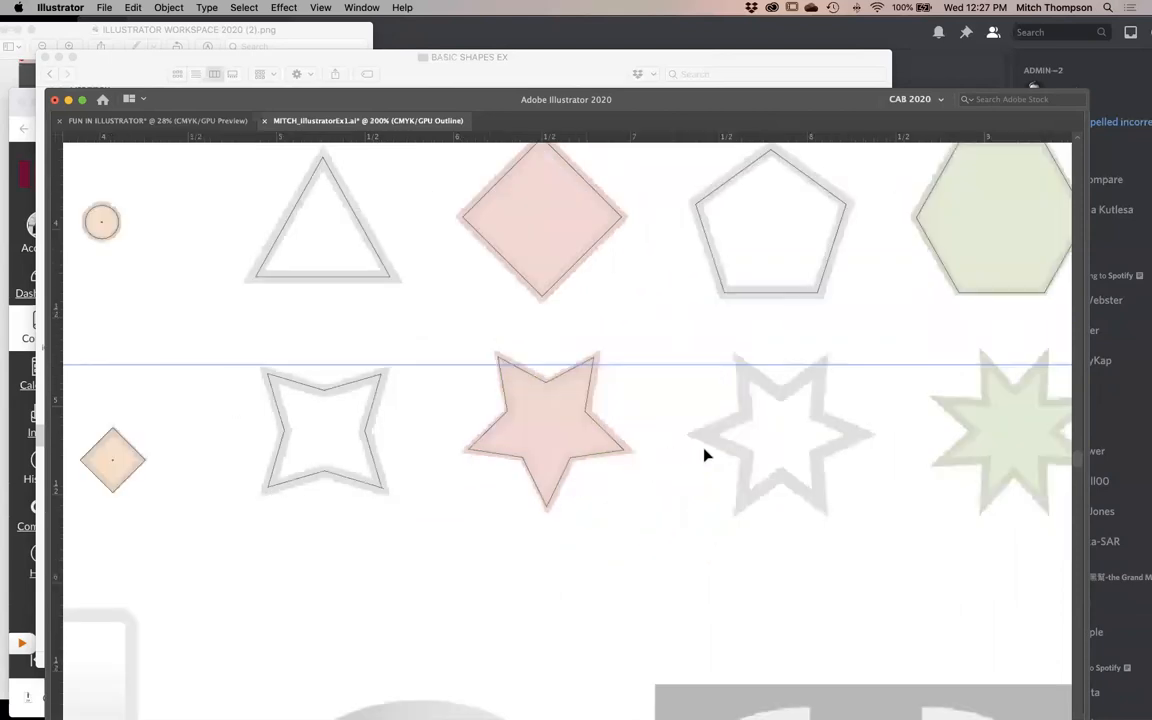
key(Tab)
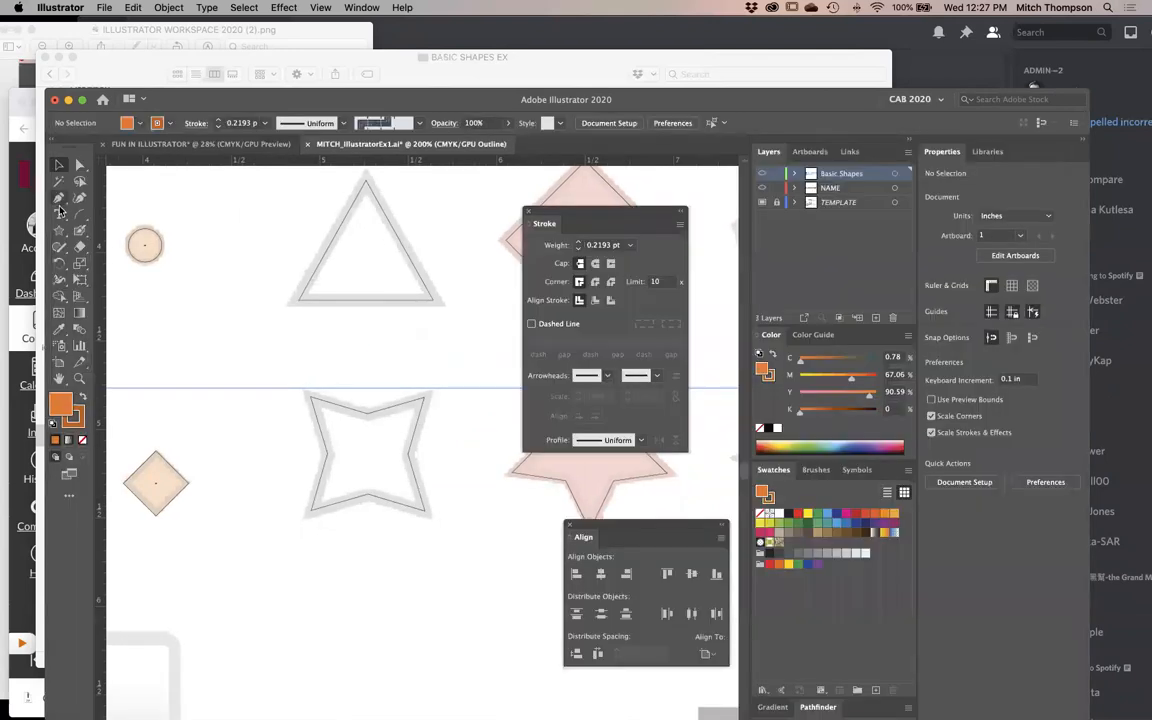
key(Tab)
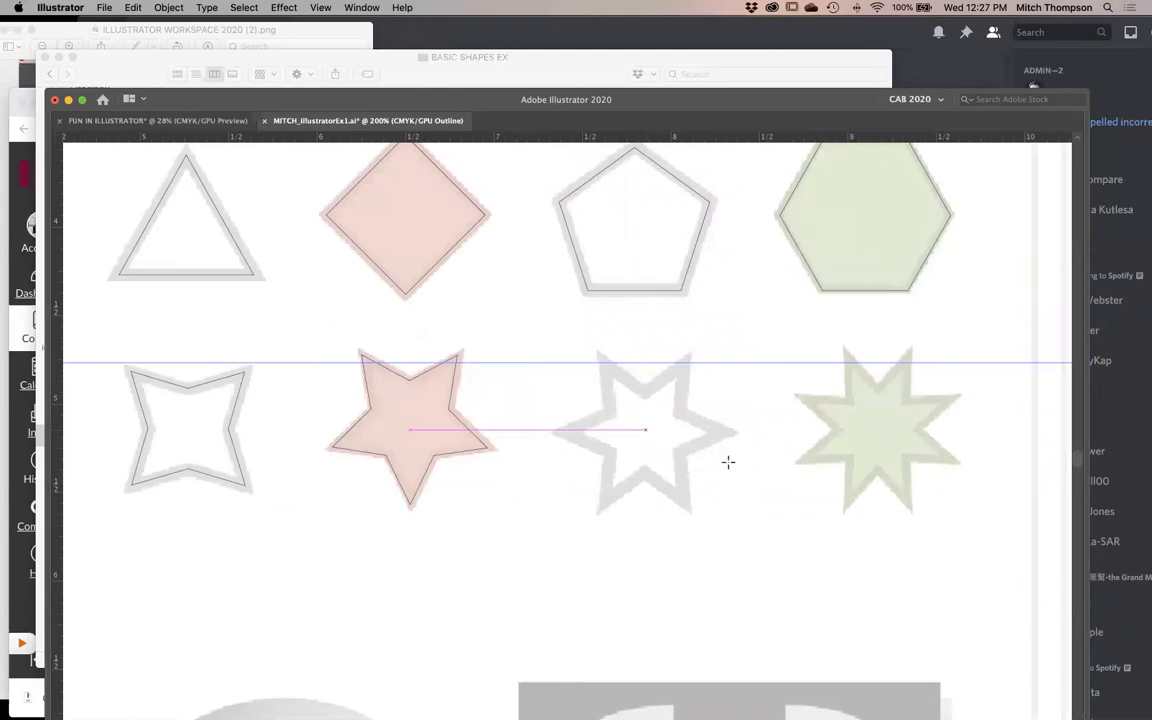
click(775, 477)
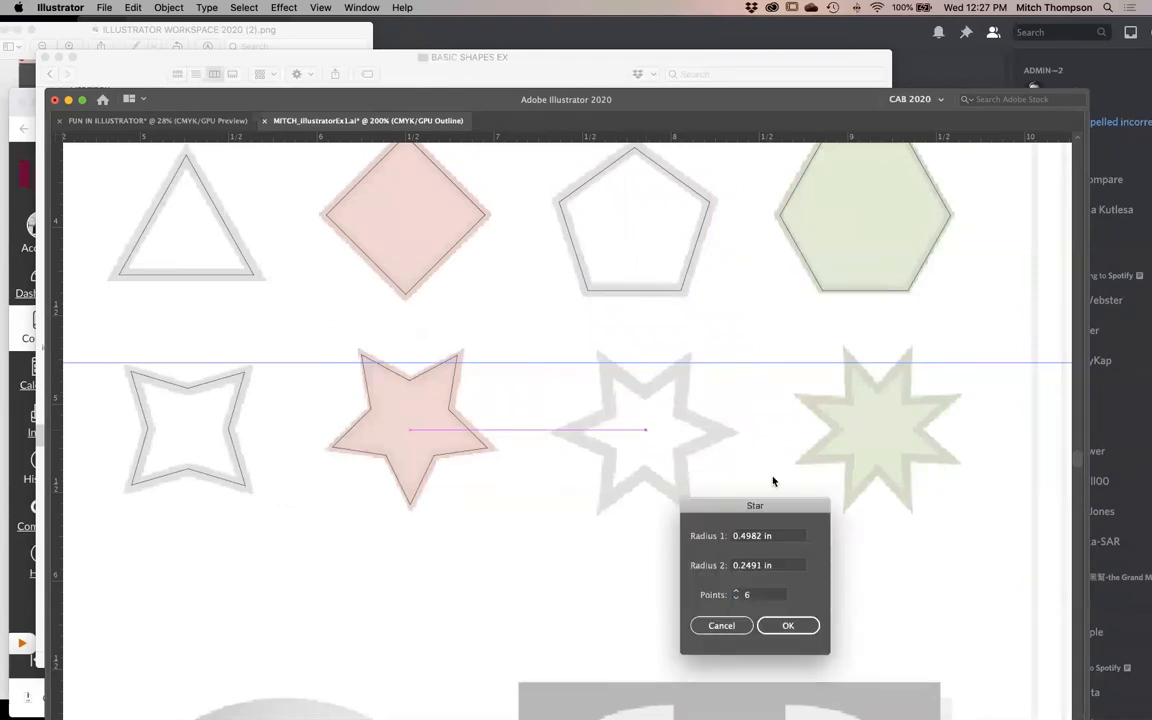
key(Return)
key(v)
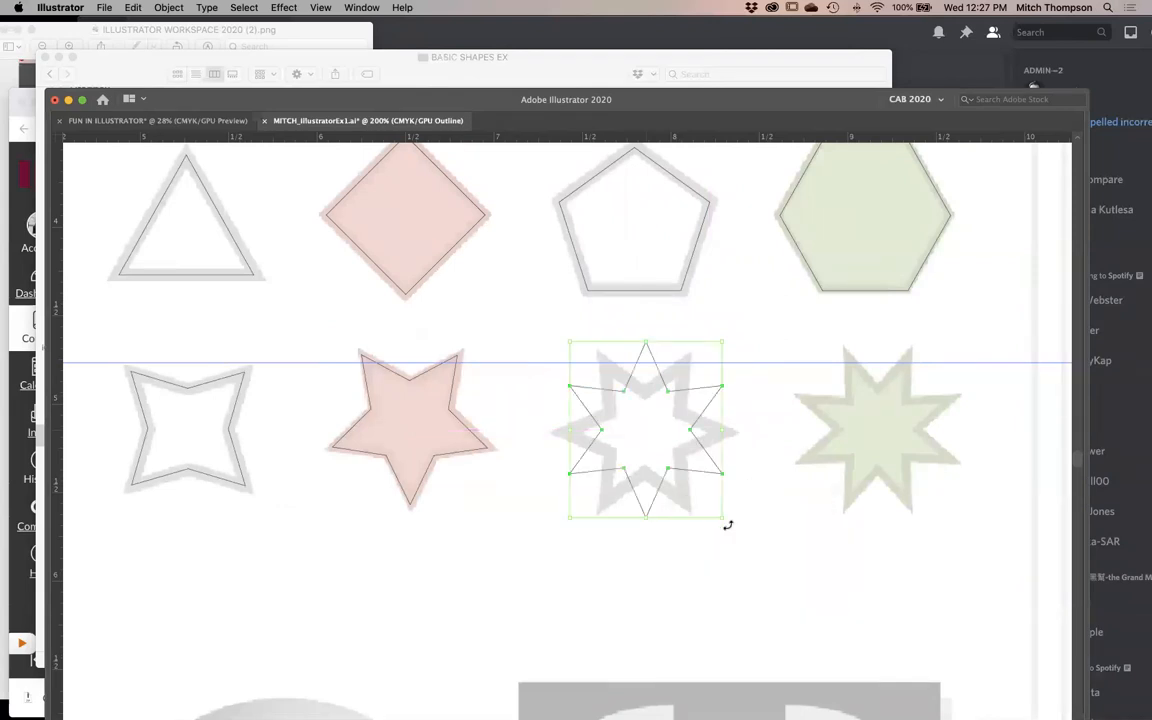
drag(727, 525, 668, 553)
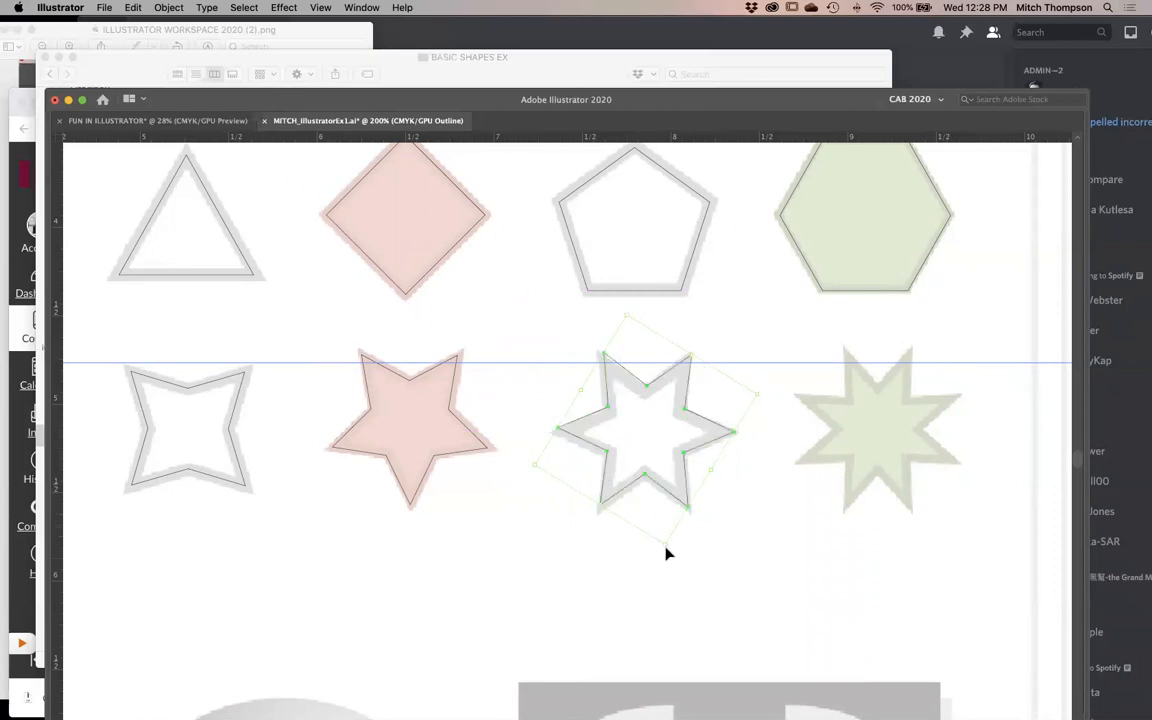
- Scale down and reposition the six-pointed star so its outline runs within the template's grey border, and deselect it
drag(901, 270, 406, 548)
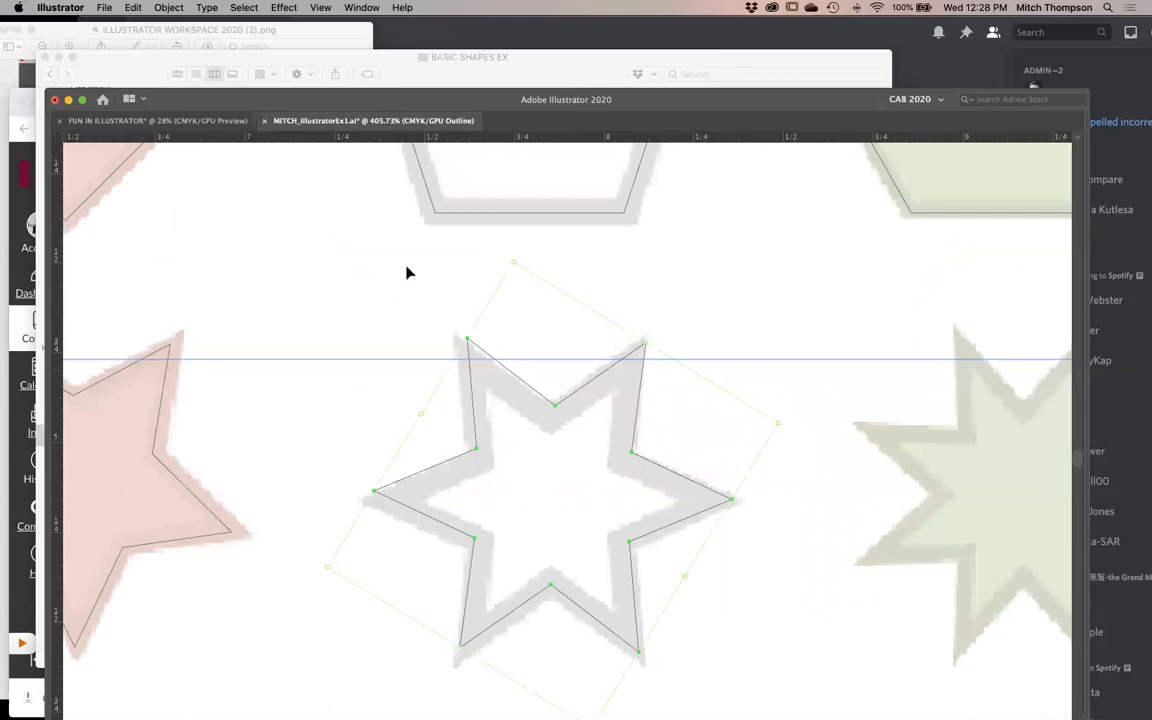
mouse_move(512, 263)
mouse_down()
mouse_move(499, 260)
mouse_move(509, 285)
mouse_up()
drag(581, 470, 574, 357)
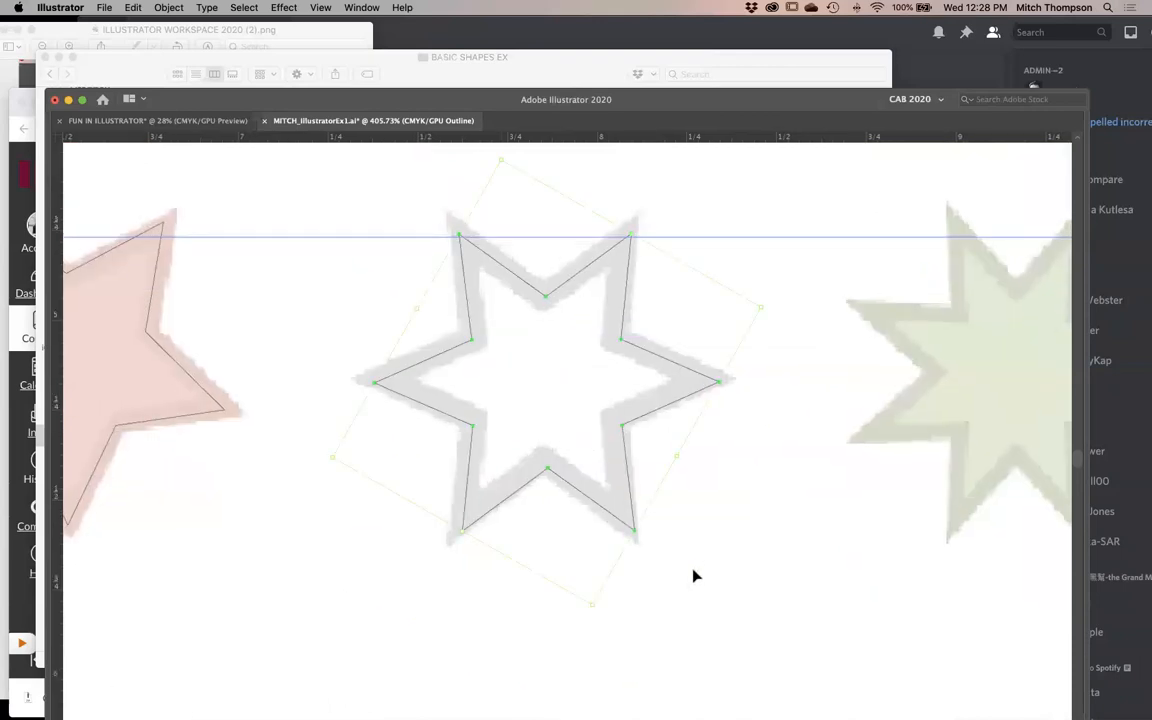
drag(595, 608, 588, 598)
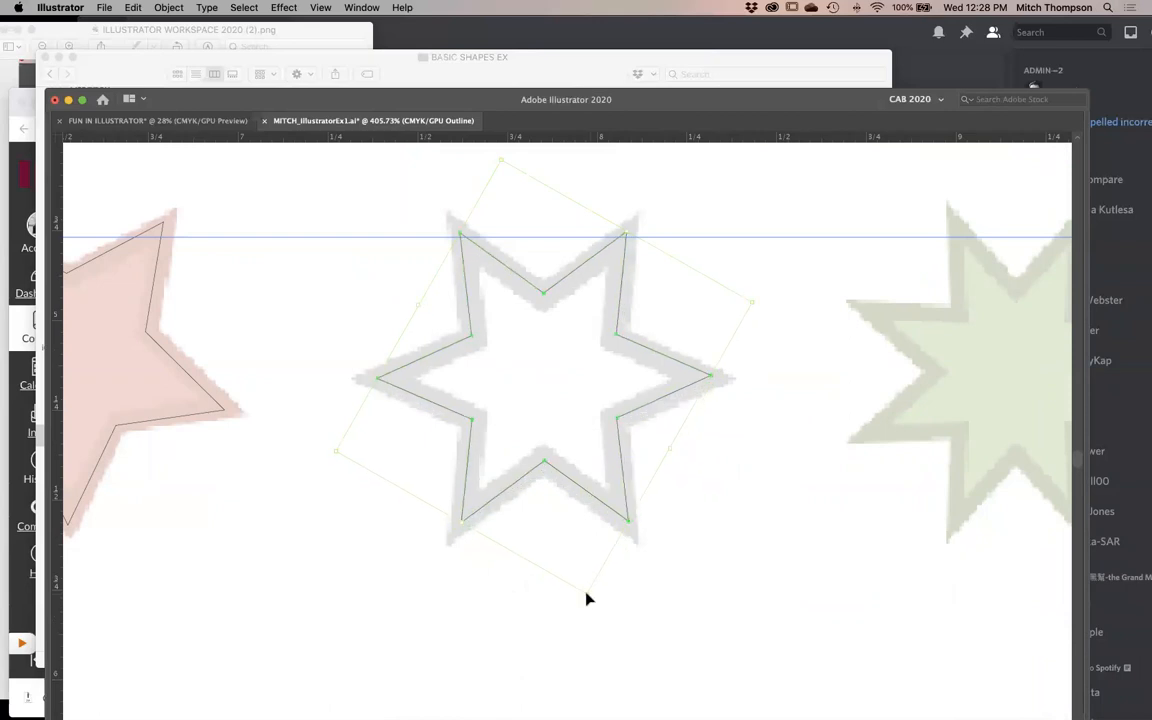
click(711, 503)
alt+super+click(627, 504)
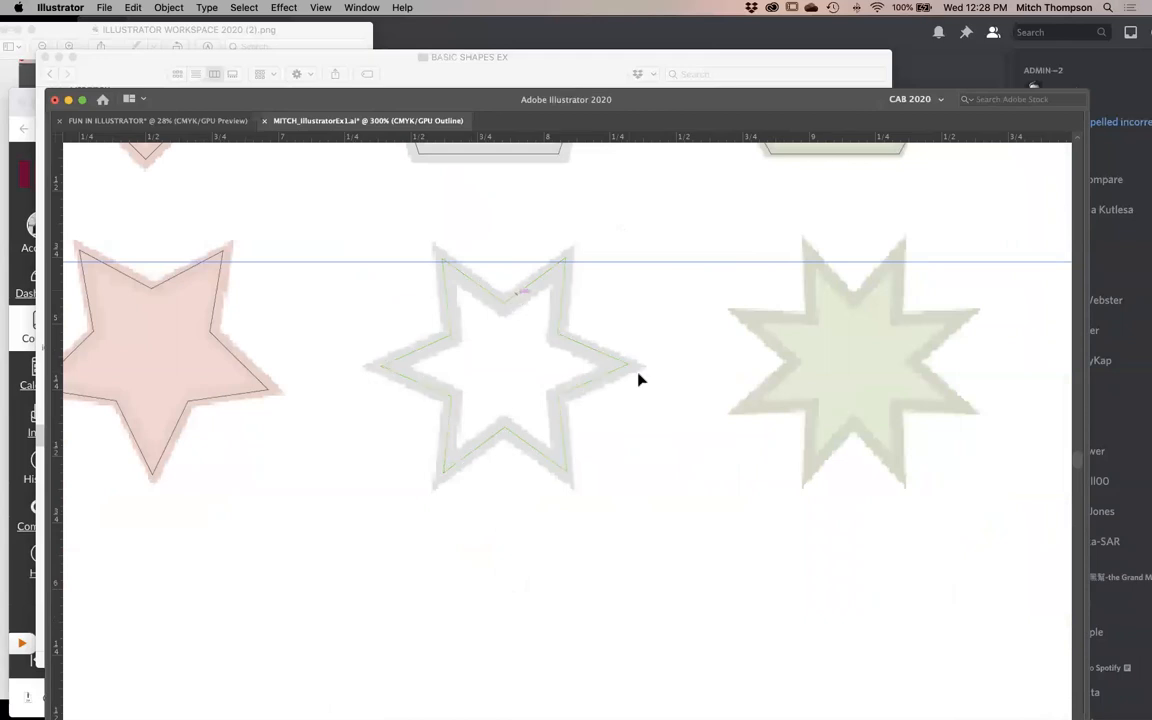
scroll(690, 420, right, 2)
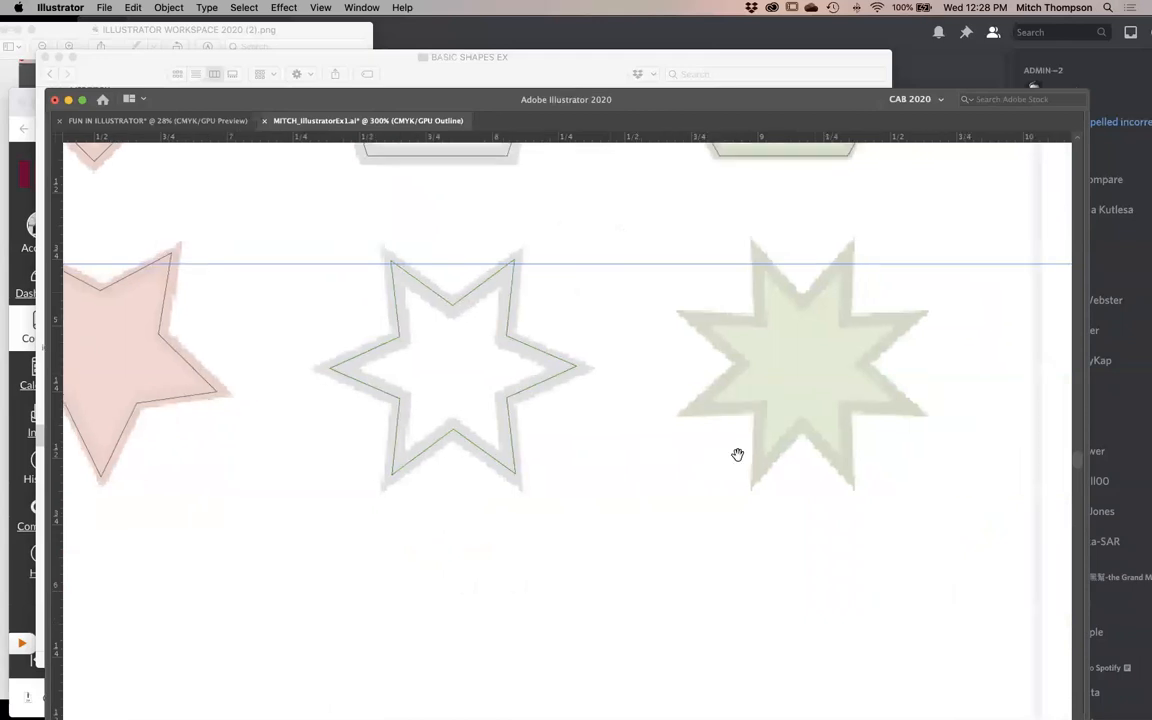
click(798, 367)
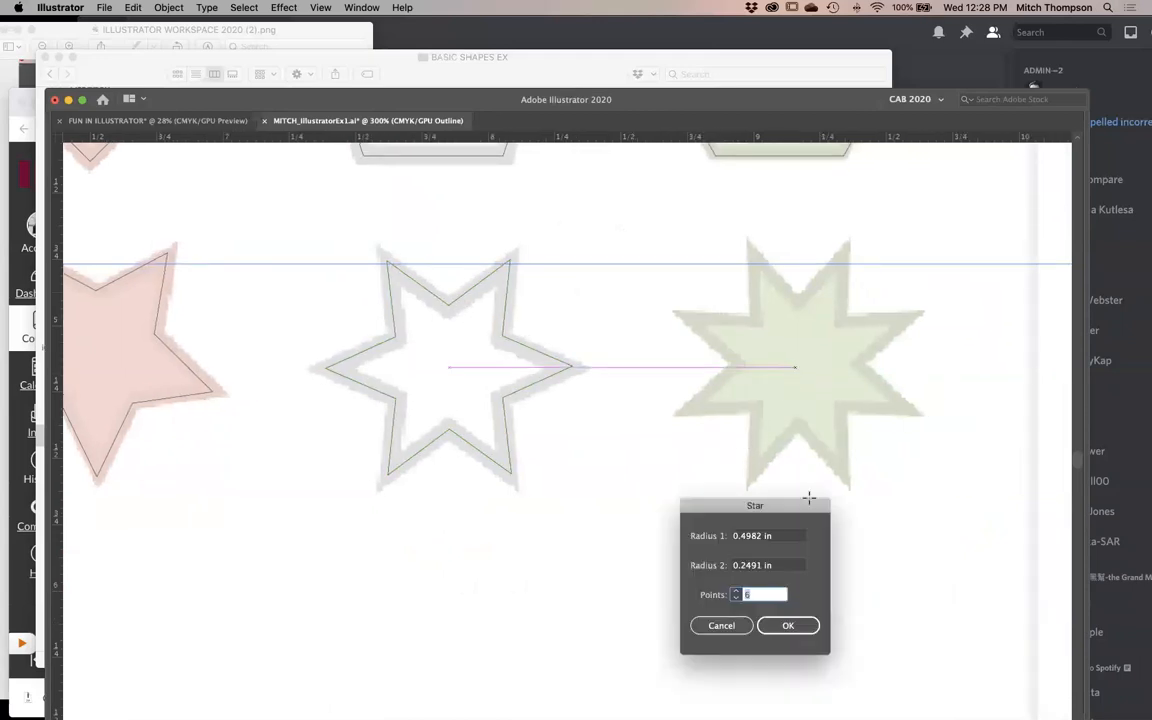
key(Return)
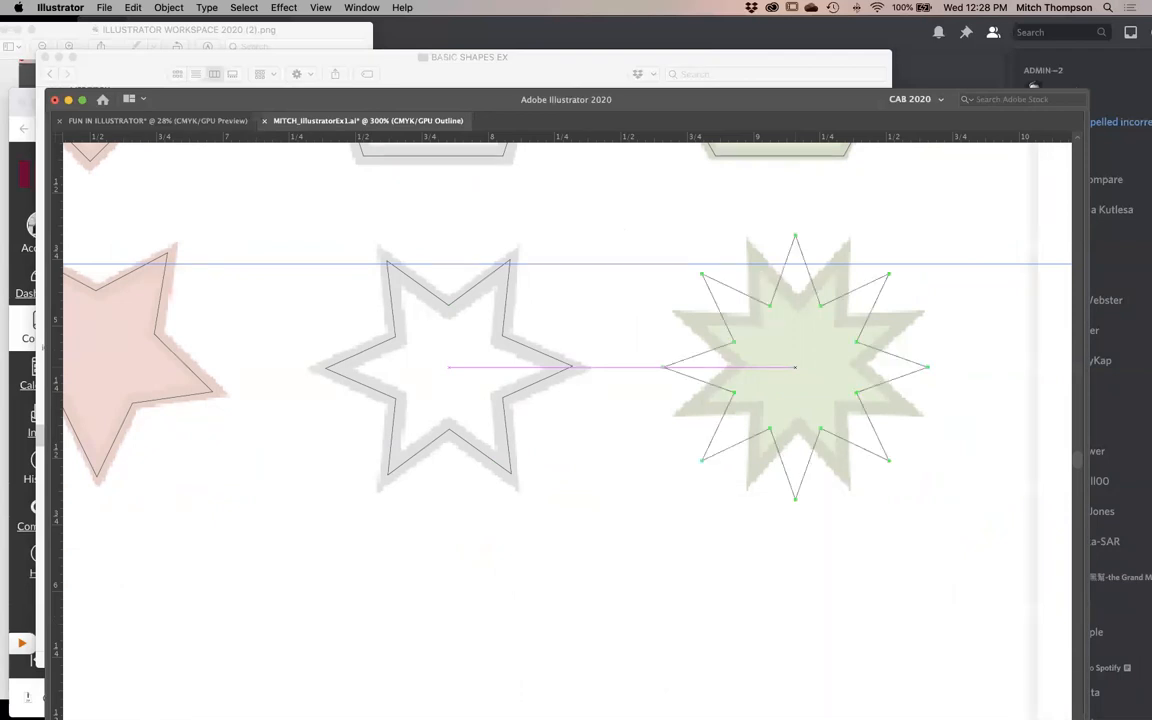
key(Delete)
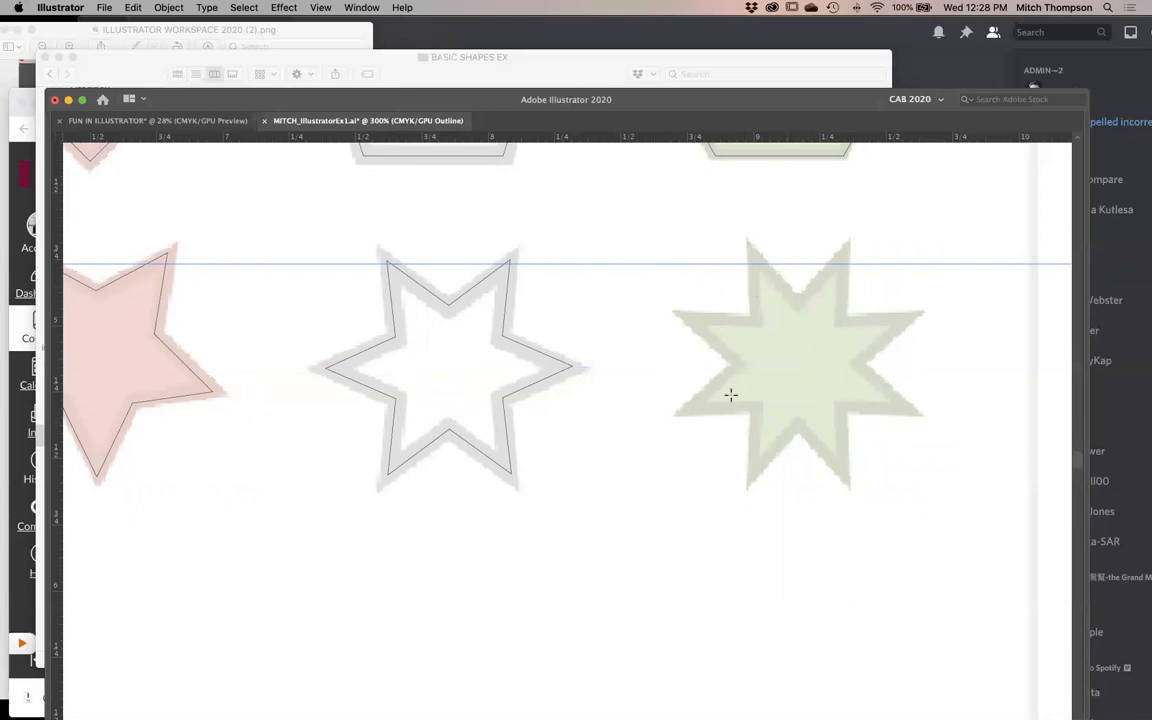
- Create an eight-pointed star centred on the template's green star, rotate it so two points face up, and nudge it towards the template
click(796, 367)
key(Return)
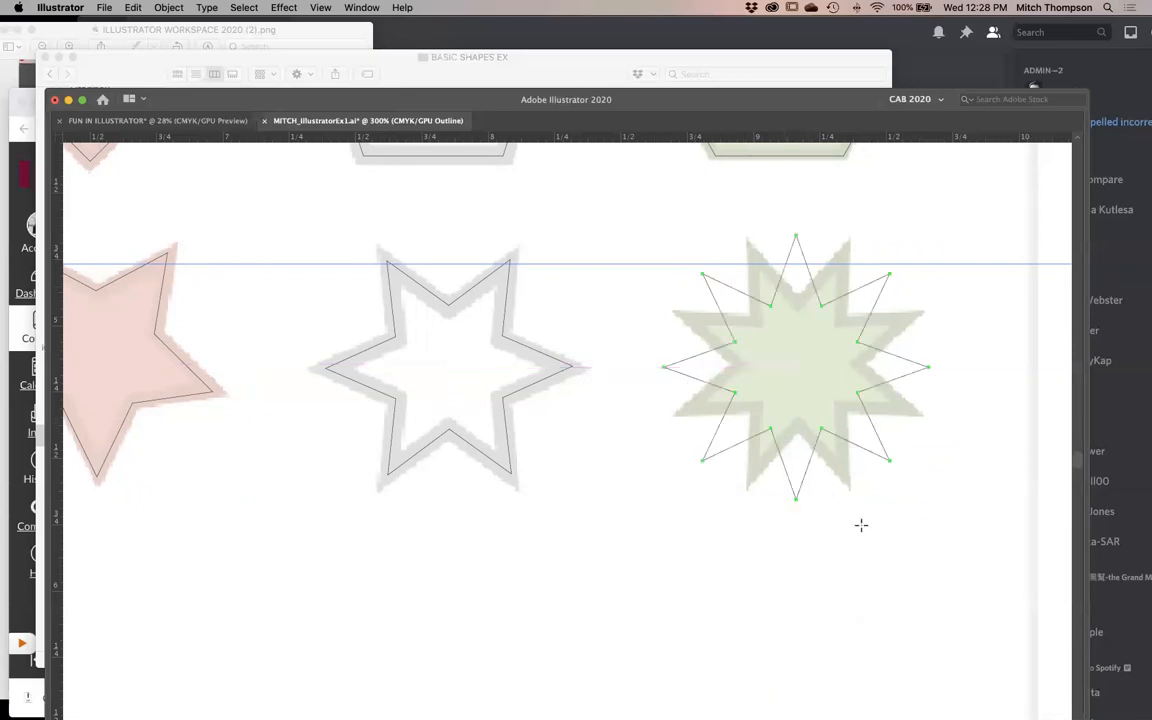
drag(932, 507, 874, 548)
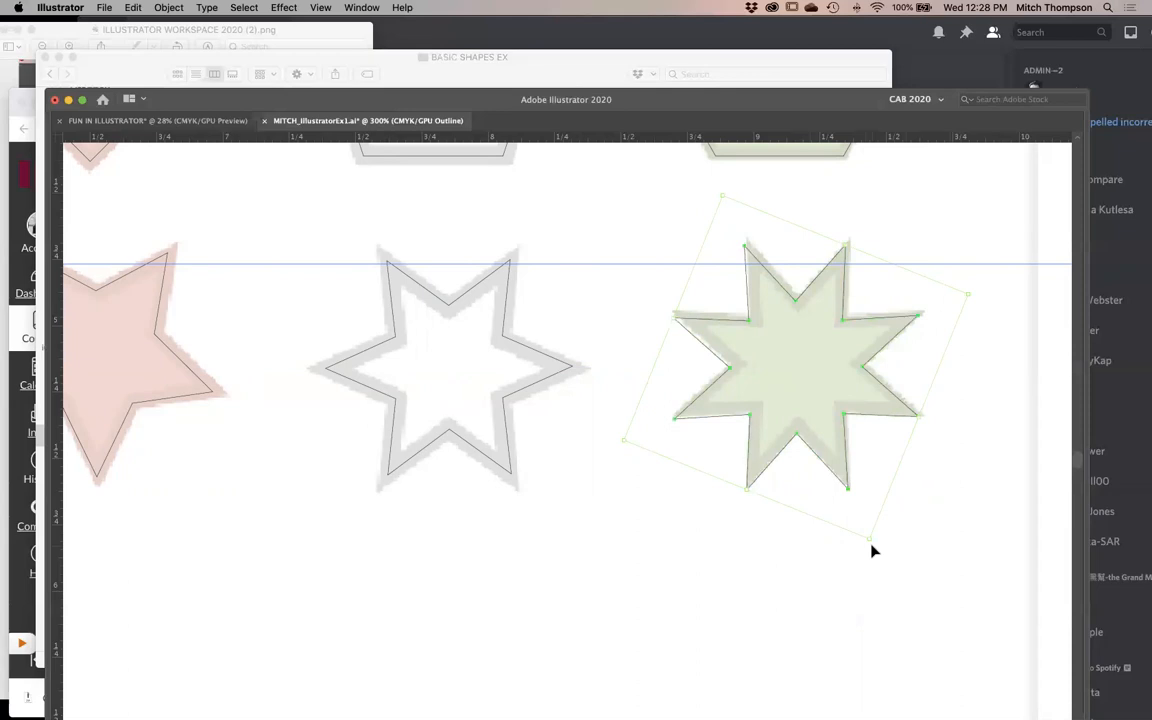
drag(735, 325, 745, 322)
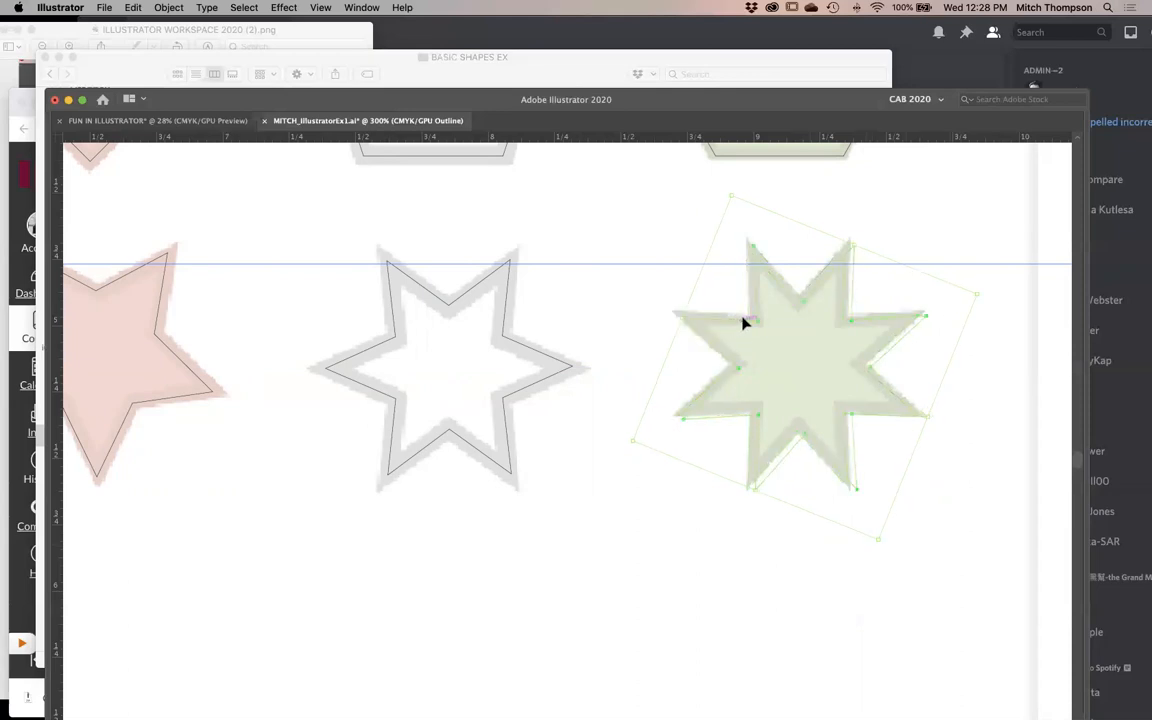
- Try rounding all corners of the eight-pointed star with a radius of 0.0697 in
key(Tab)
drag(666, 430, 301, 442)
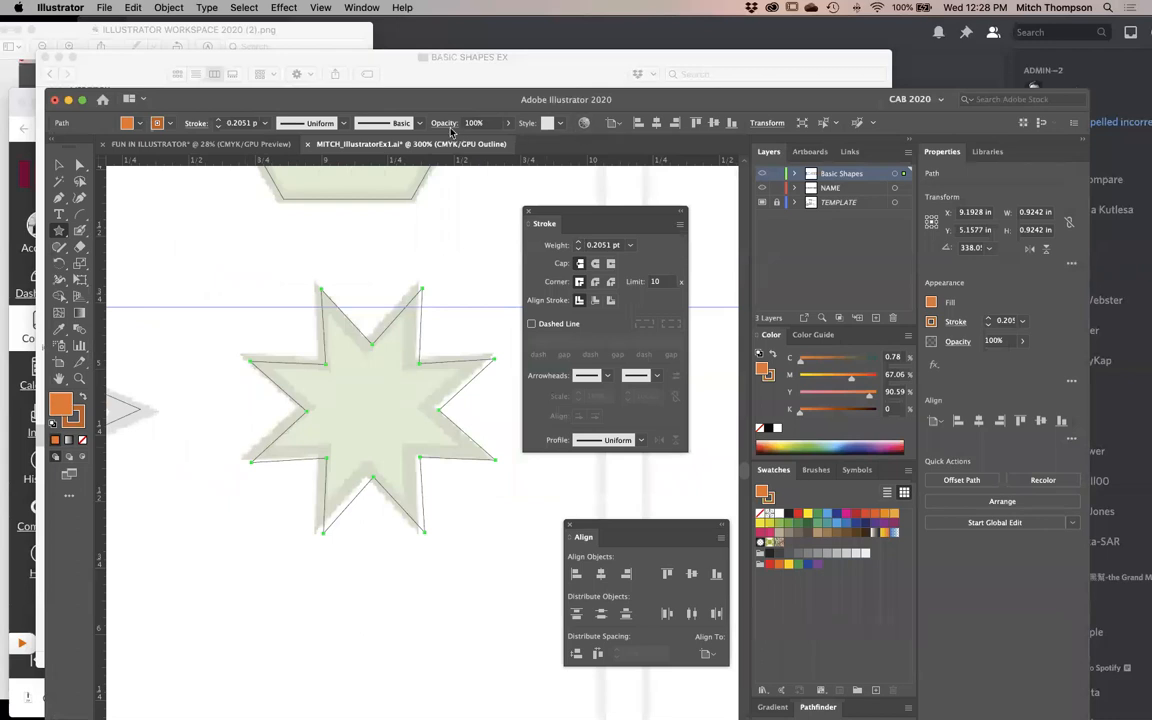
click(80, 165)
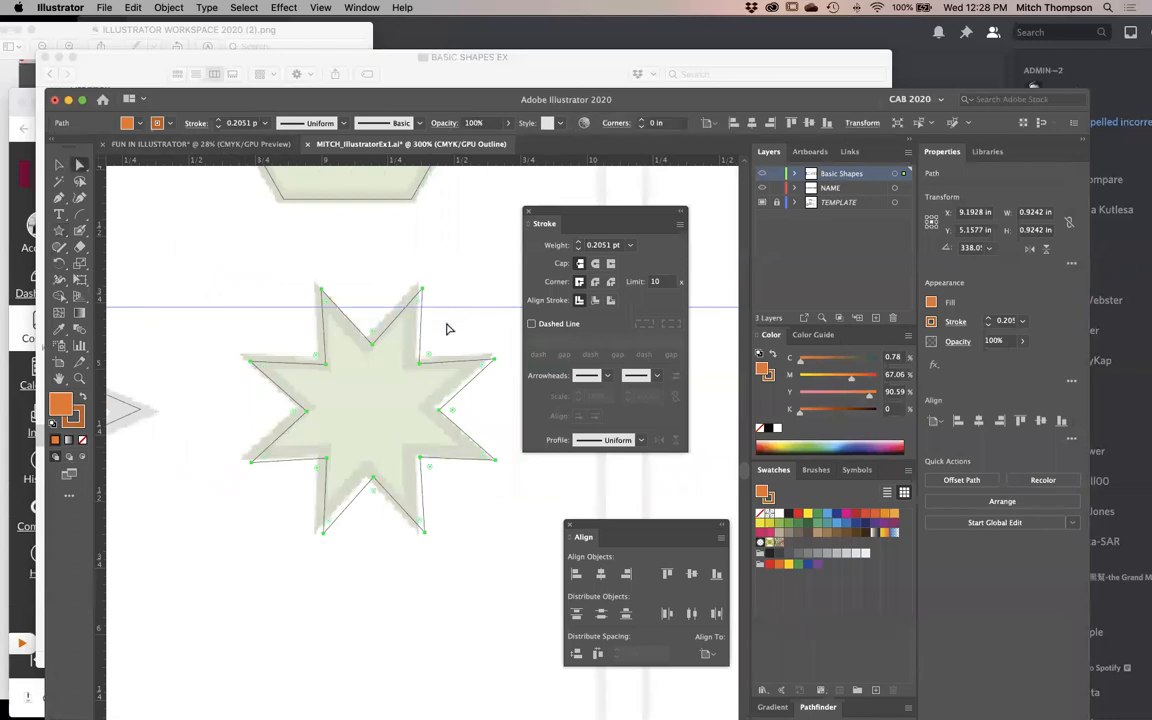
click(616, 123)
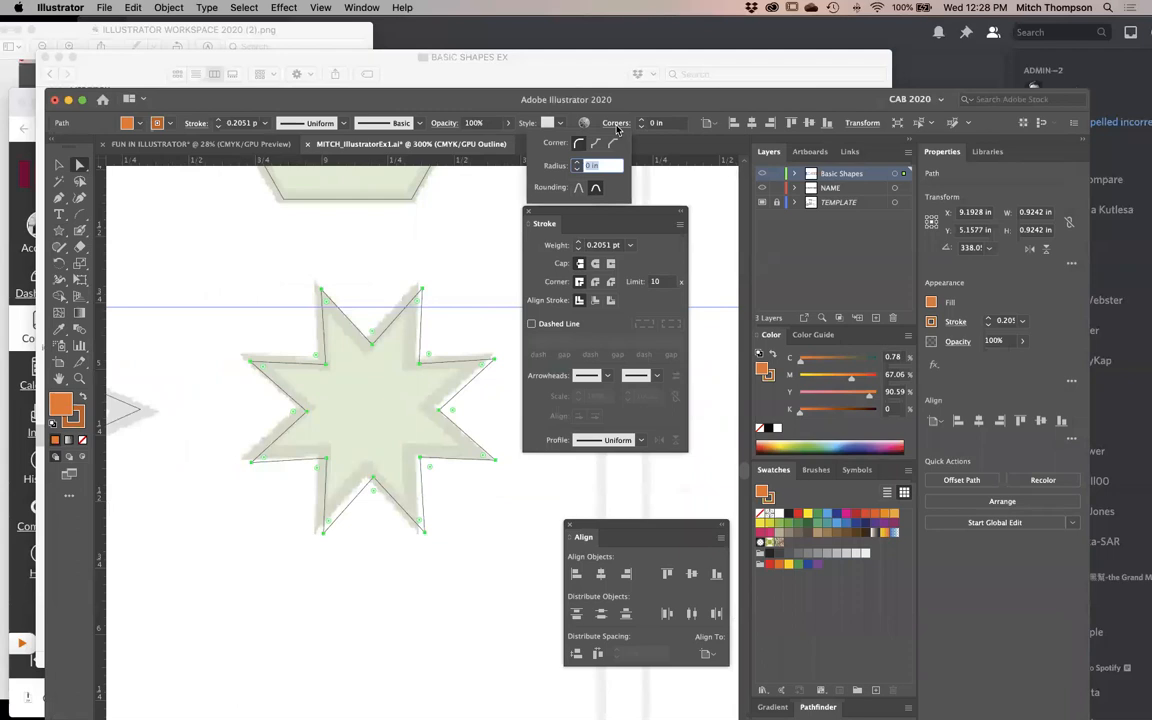
click(614, 143)
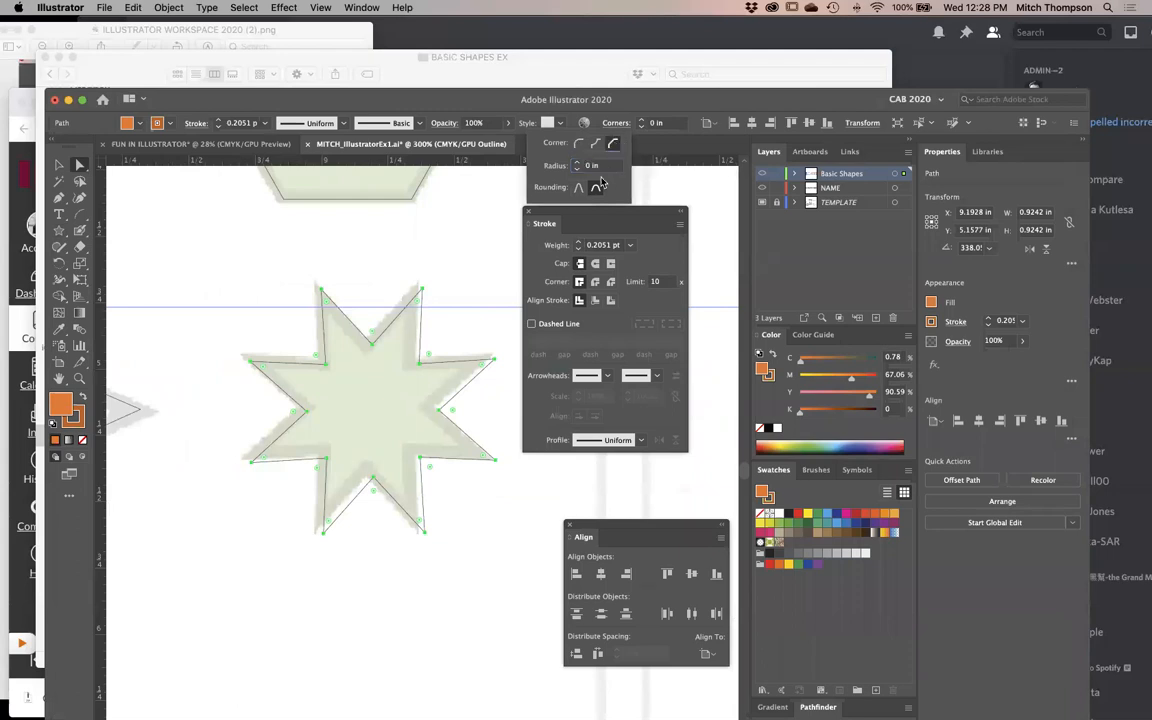
click(578, 188)
drag(452, 410, 470, 420)
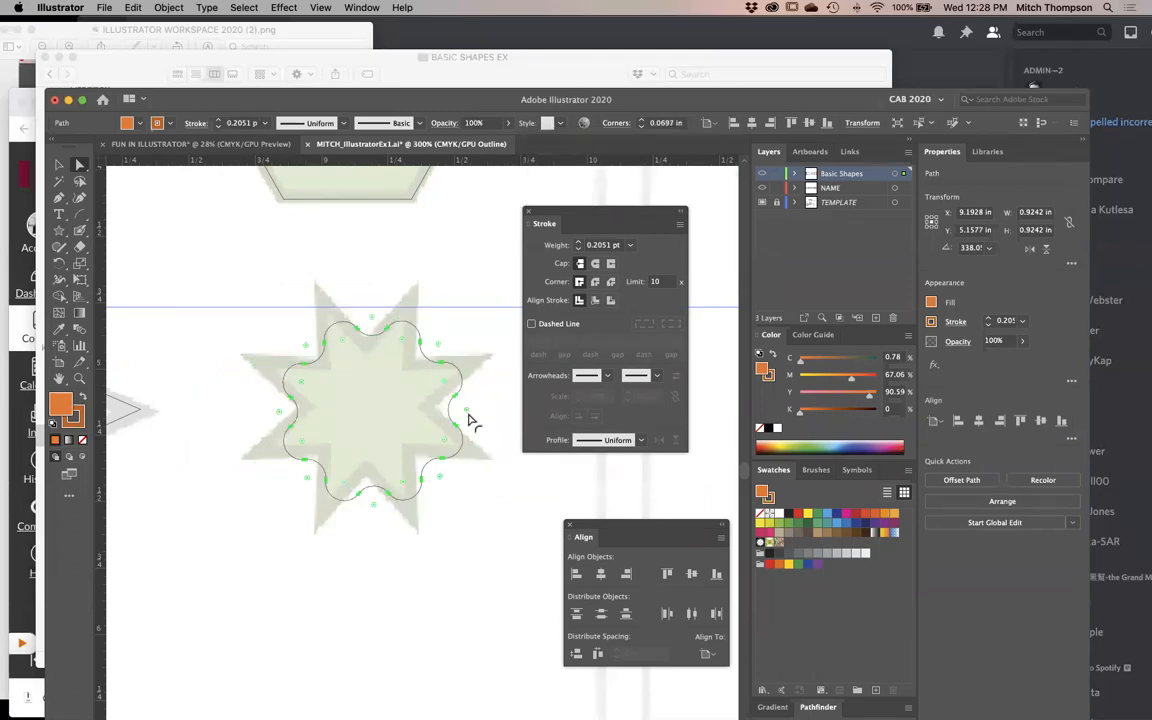
- Try chamfered corners on the eight-pointed star, reduce their size until the tips are only slightly cut, and deselect it
click(631, 124)
click(613, 143)
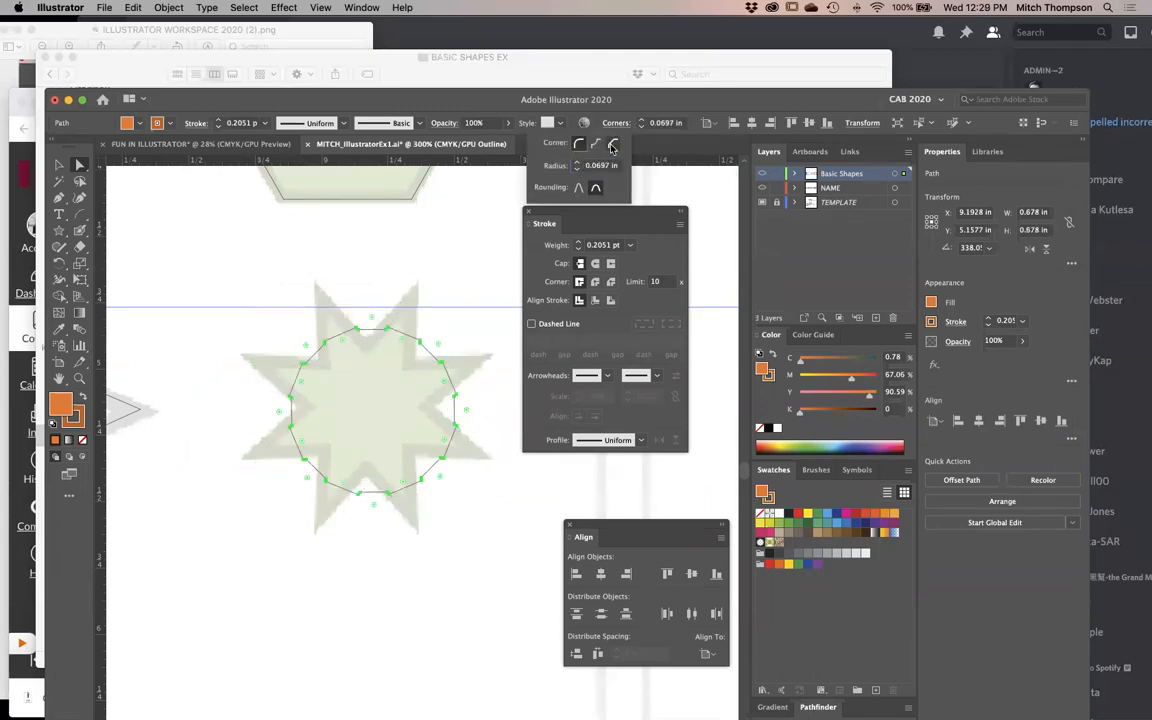
mouse_move(437, 479)
mouse_down()
mouse_move(448, 483)
mouse_move(422, 466)
mouse_move(436, 478)
mouse_up()
click(474, 546)
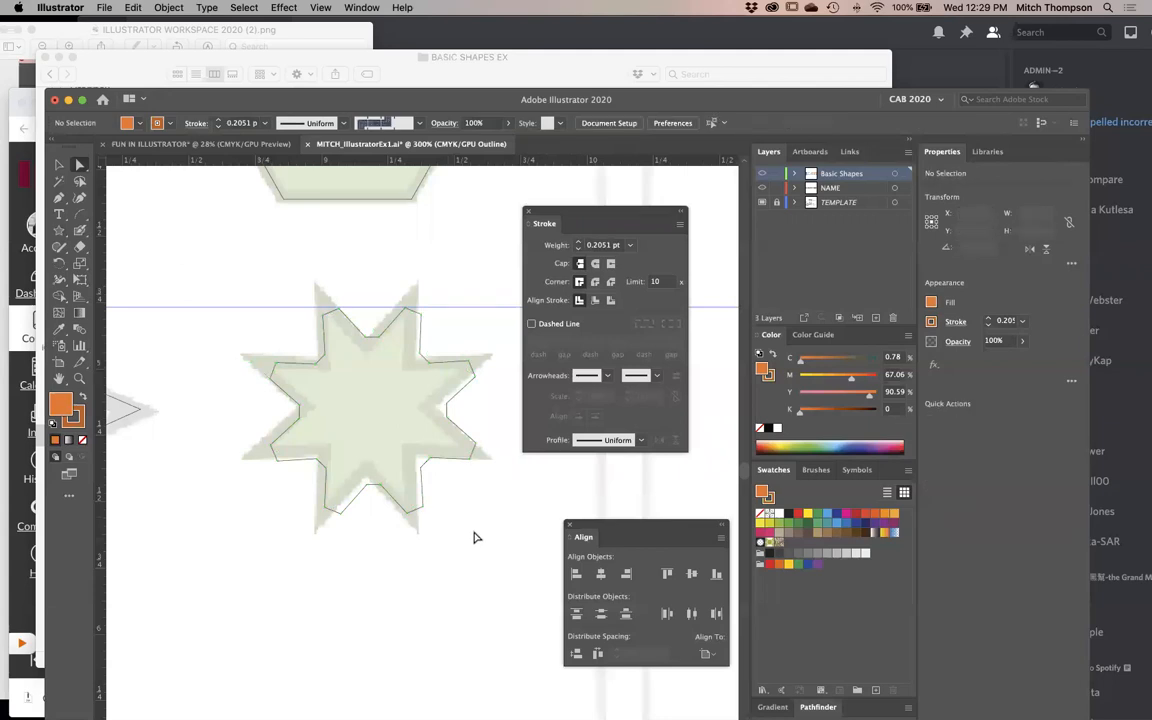
- Hide the template layer to view the chamfered star, and restore both the template and the star's sharp points
click(762, 202)
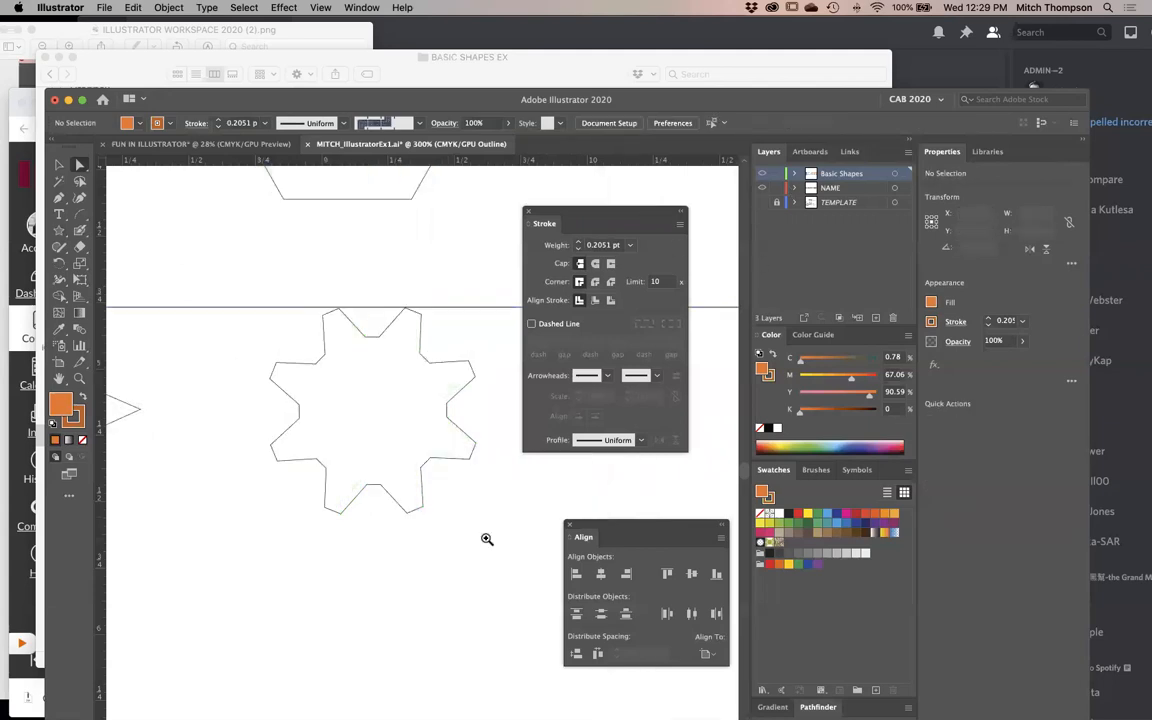
drag(486, 538, 207, 437)
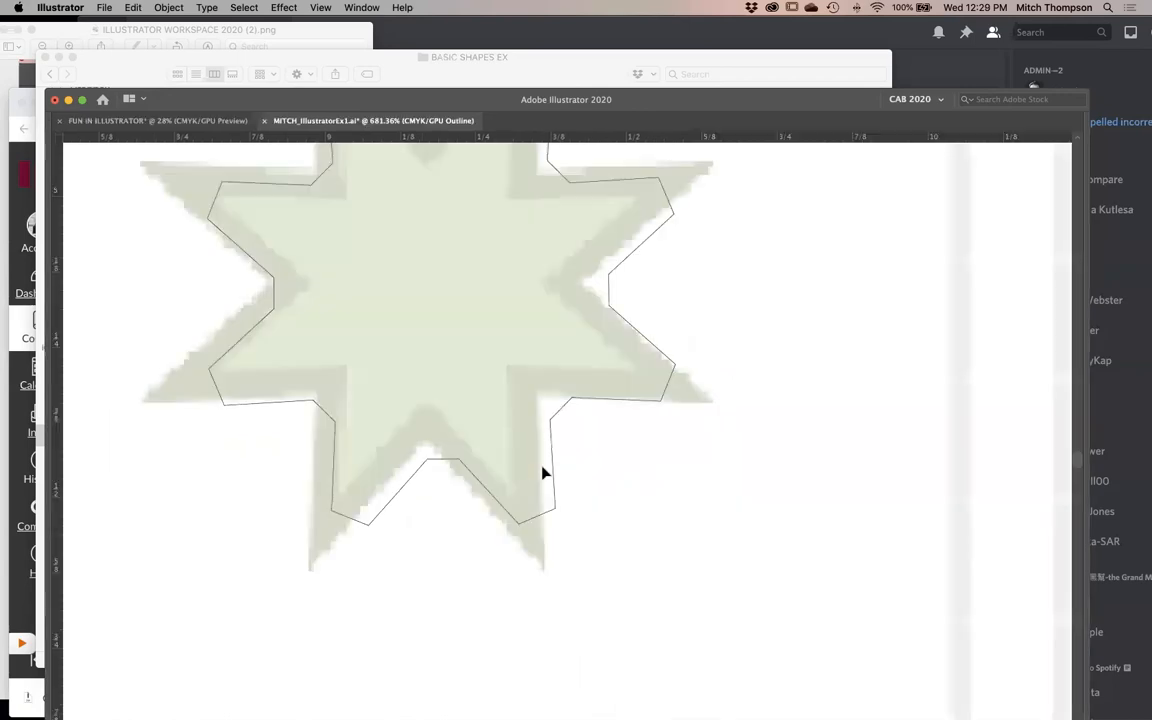
click(543, 471)
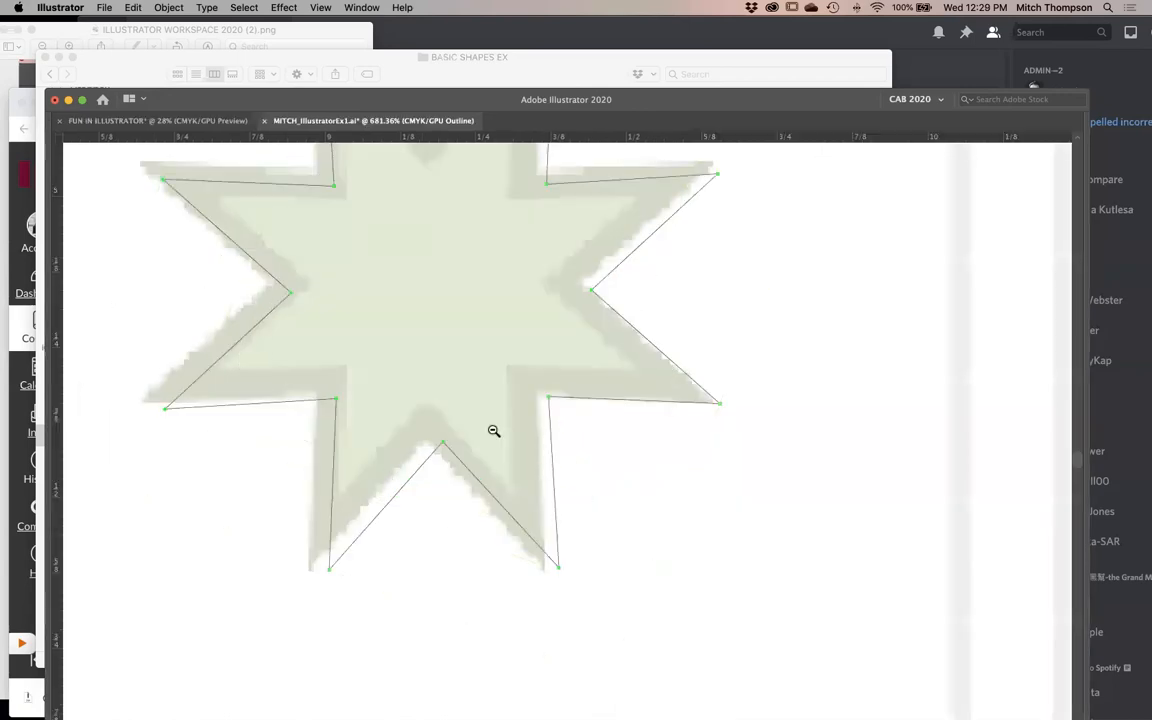
- Move the eight-pointed star over the template's green star and adjust its rotation so its points line up with the template
alt+click(491, 429)
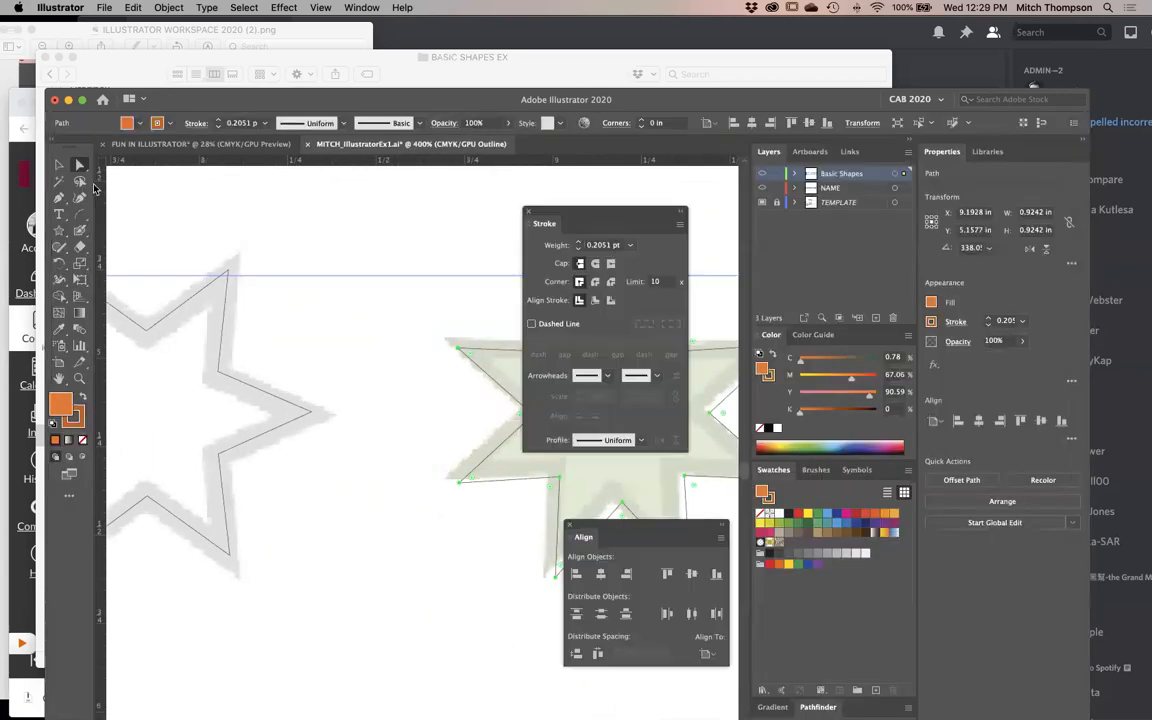
key(Tab)
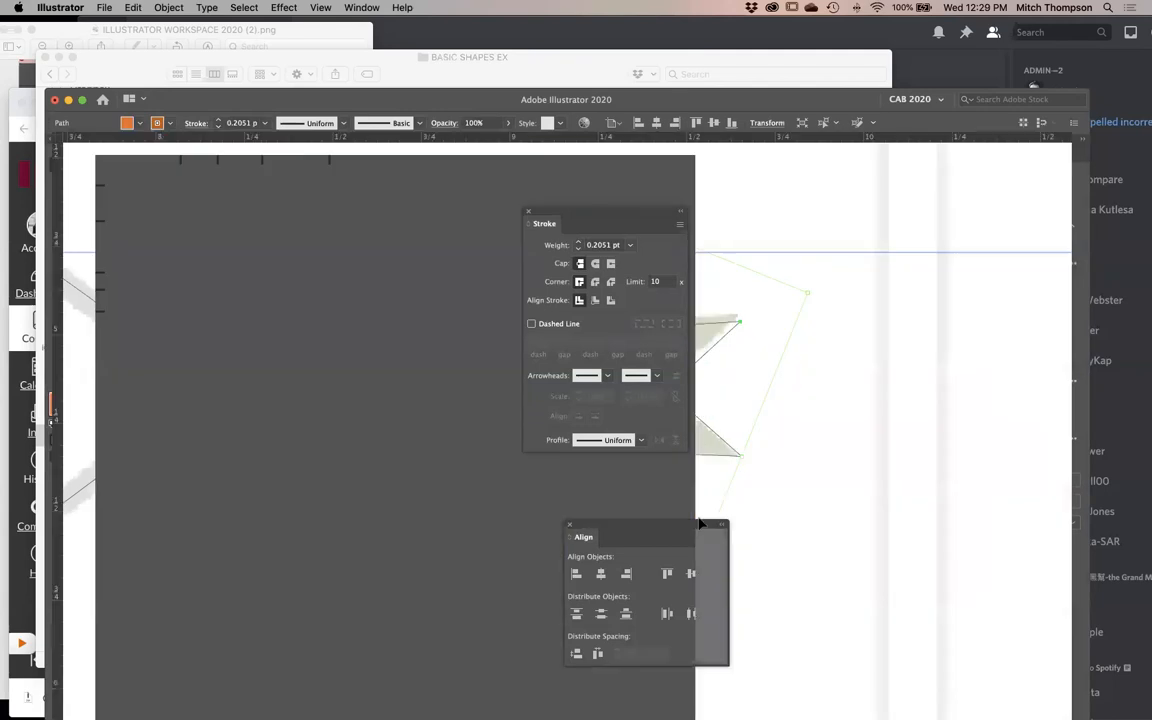
drag(643, 484, 630, 476)
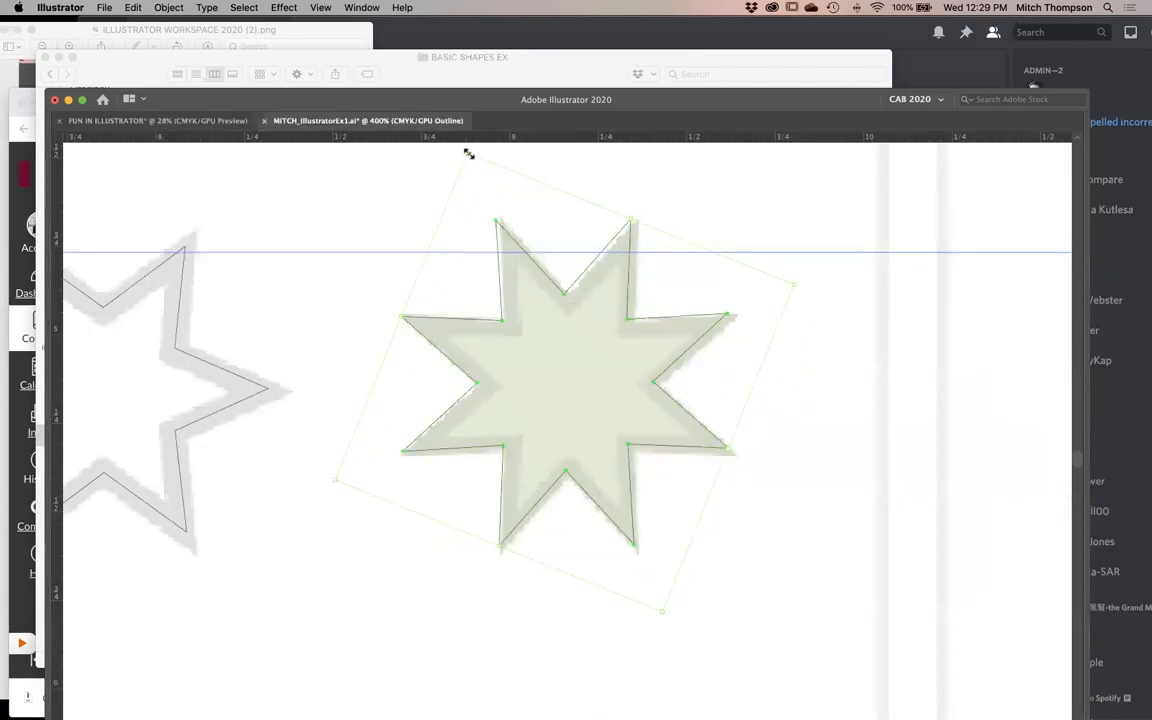
drag(463, 146, 476, 175)
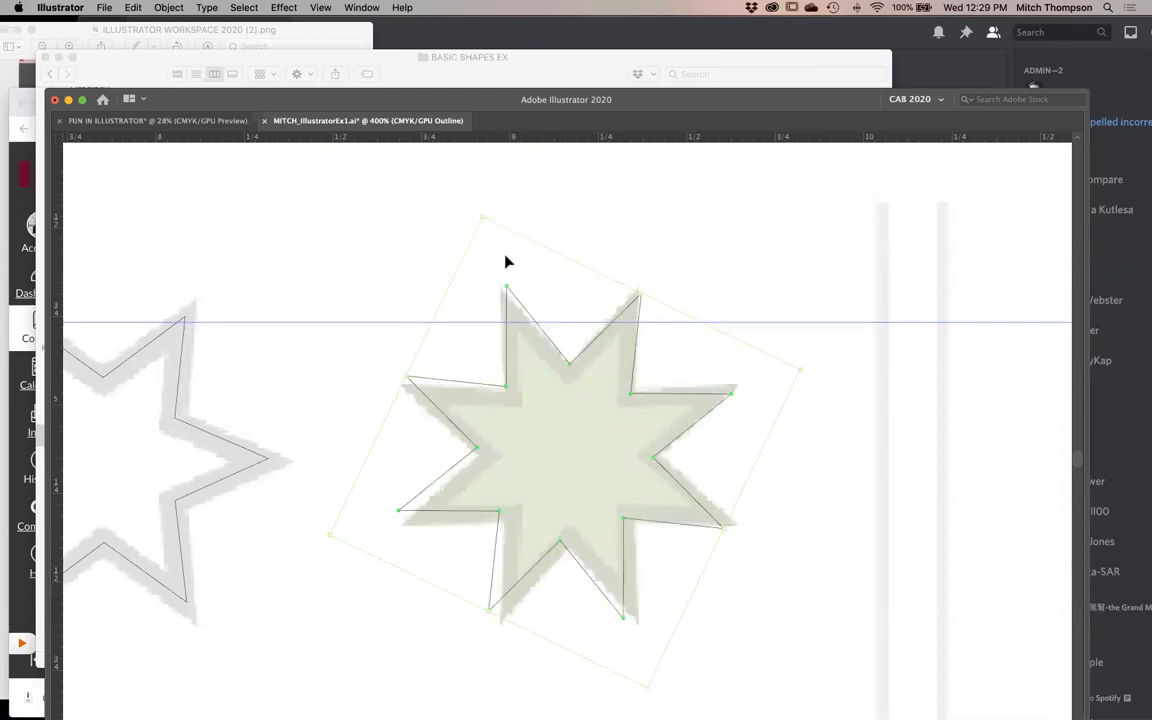
drag(538, 330, 545, 342)
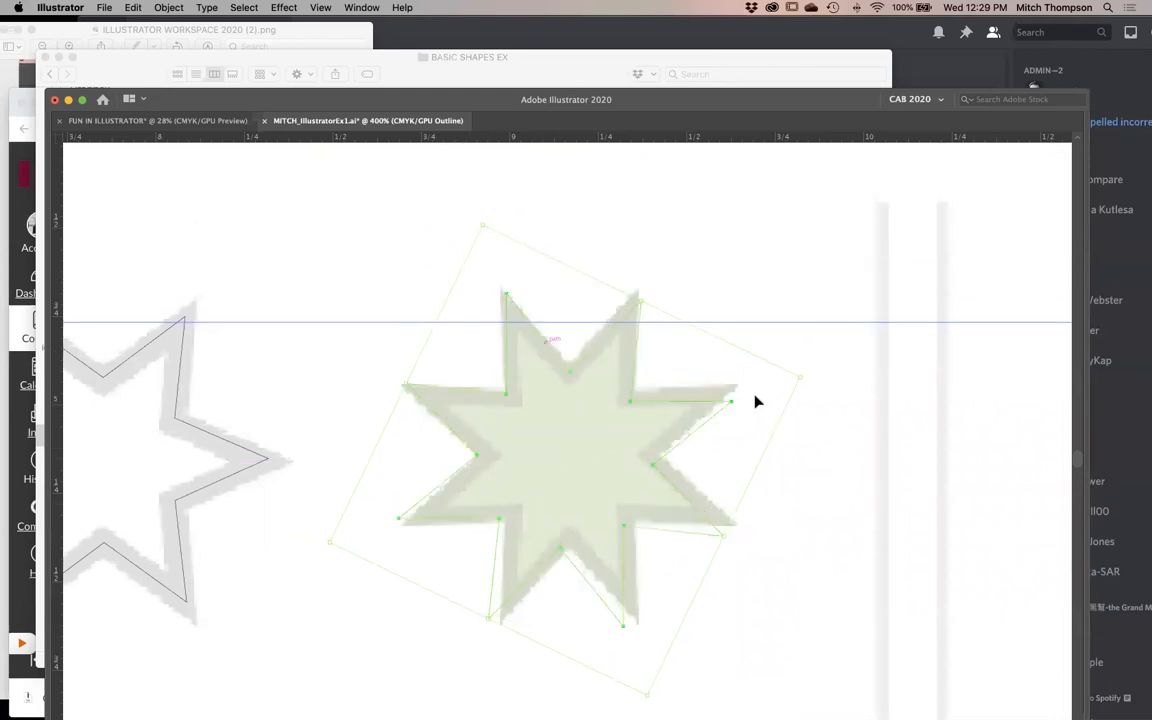
drag(806, 380, 803, 366)
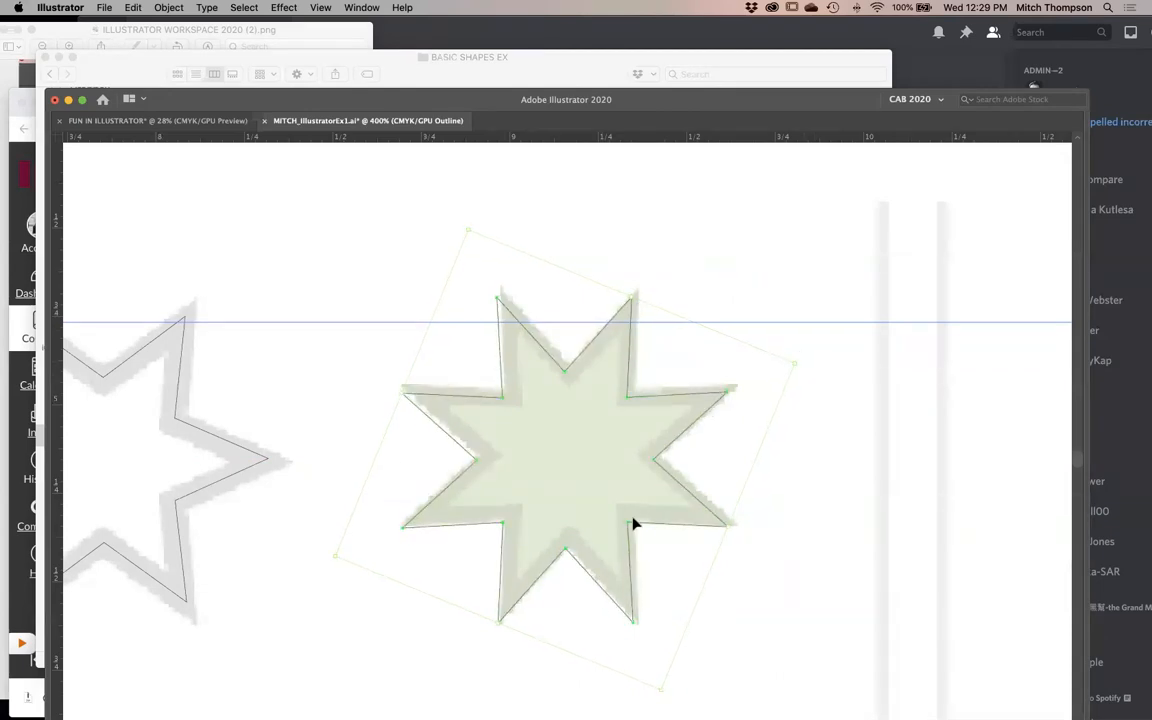
- Scale the eight-pointed star down until its outline runs inside the template star's thick border
drag(614, 602, 620, 595)
drag(476, 220, 478, 242)
drag(798, 367, 782, 364)
drag(352, 552, 360, 551)
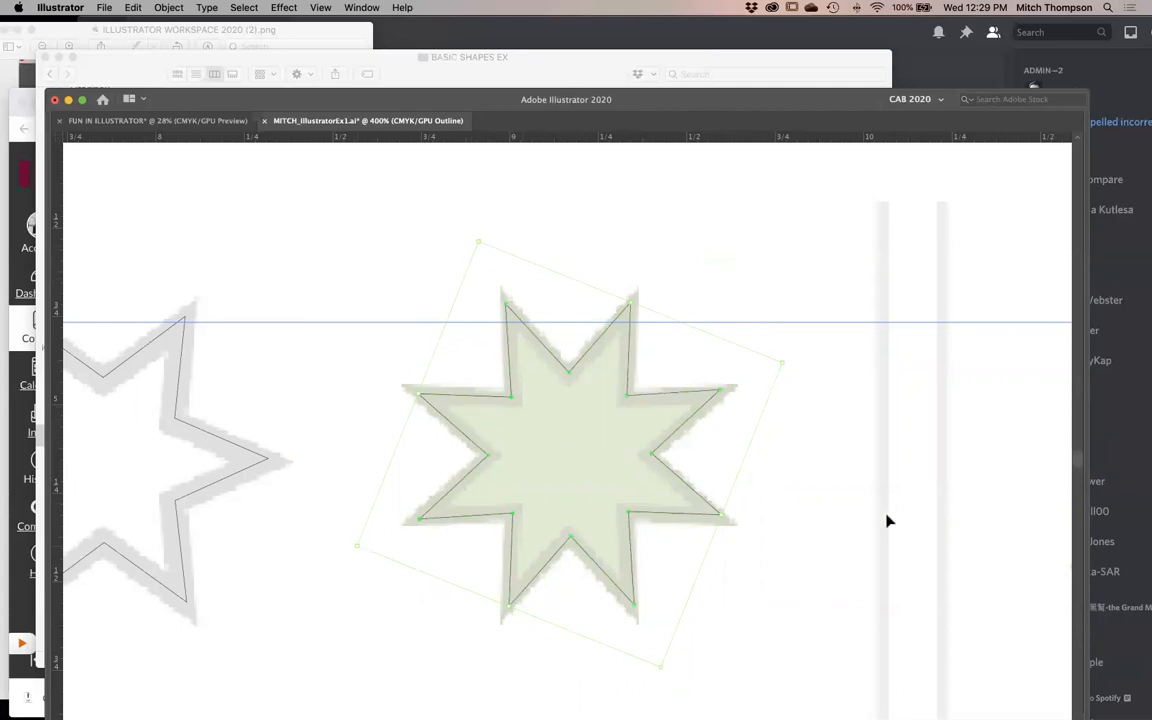
- Draw another eight-pointed star beside the traced one with the Star tool, and undo it
key(Tab)
click(62, 231)
key(Tab)
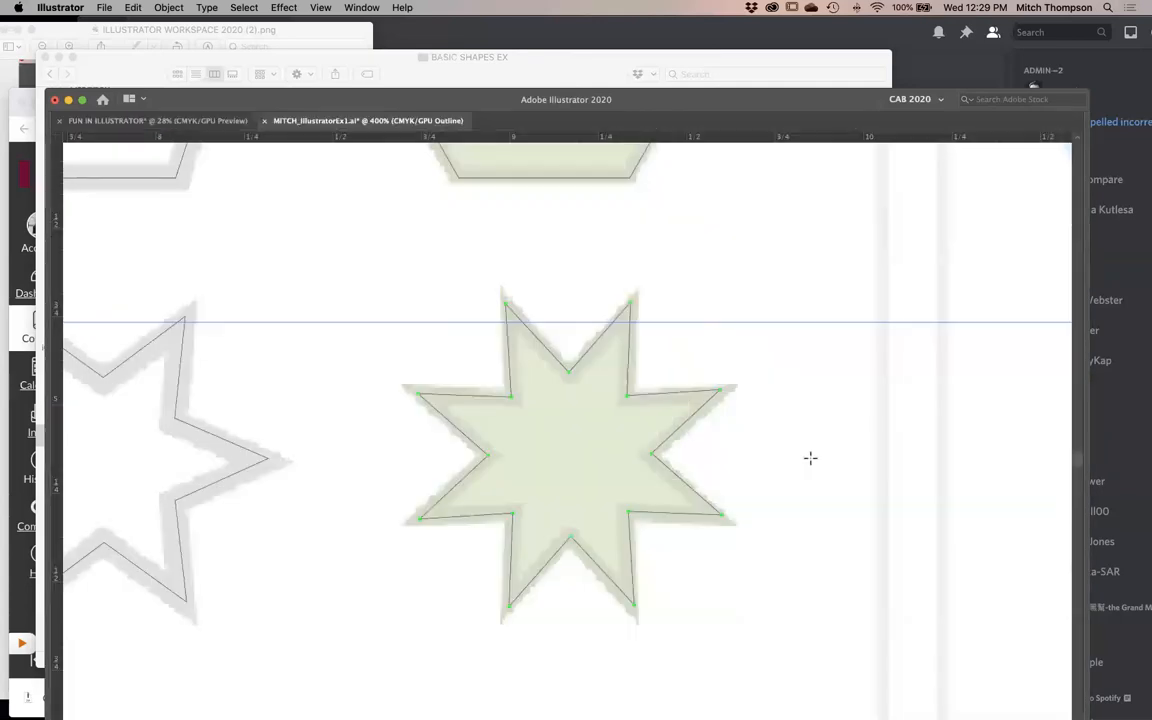
click(817, 454)
click(802, 625)
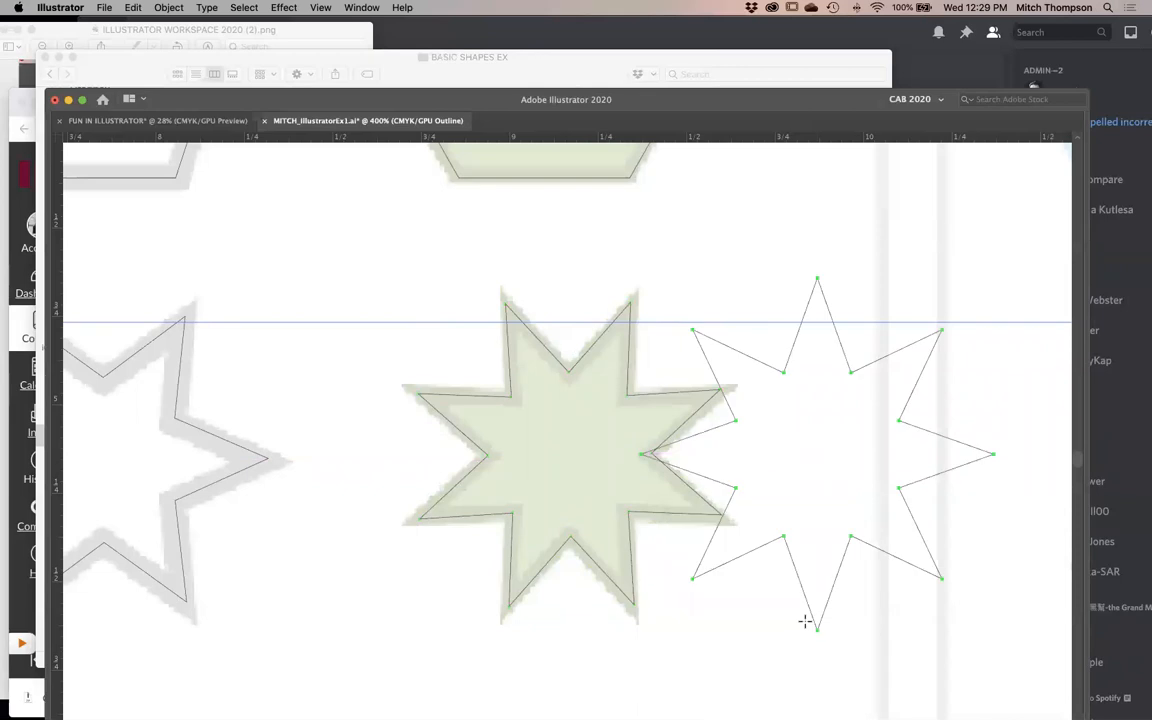
key(super+z)
- Switch the artwork from outline to preview display and view the filled polygons and stars up close
alt+super+click(525, 425)
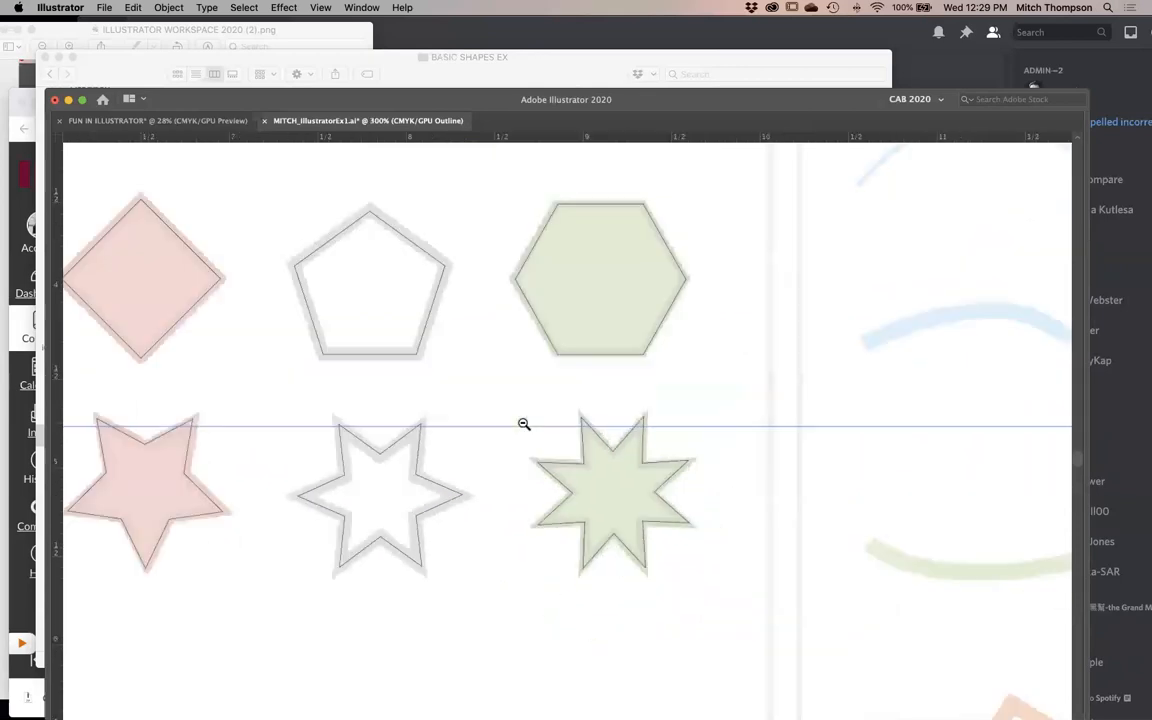
alt+super+click(649, 531)
scroll(598, 490, left, 5)
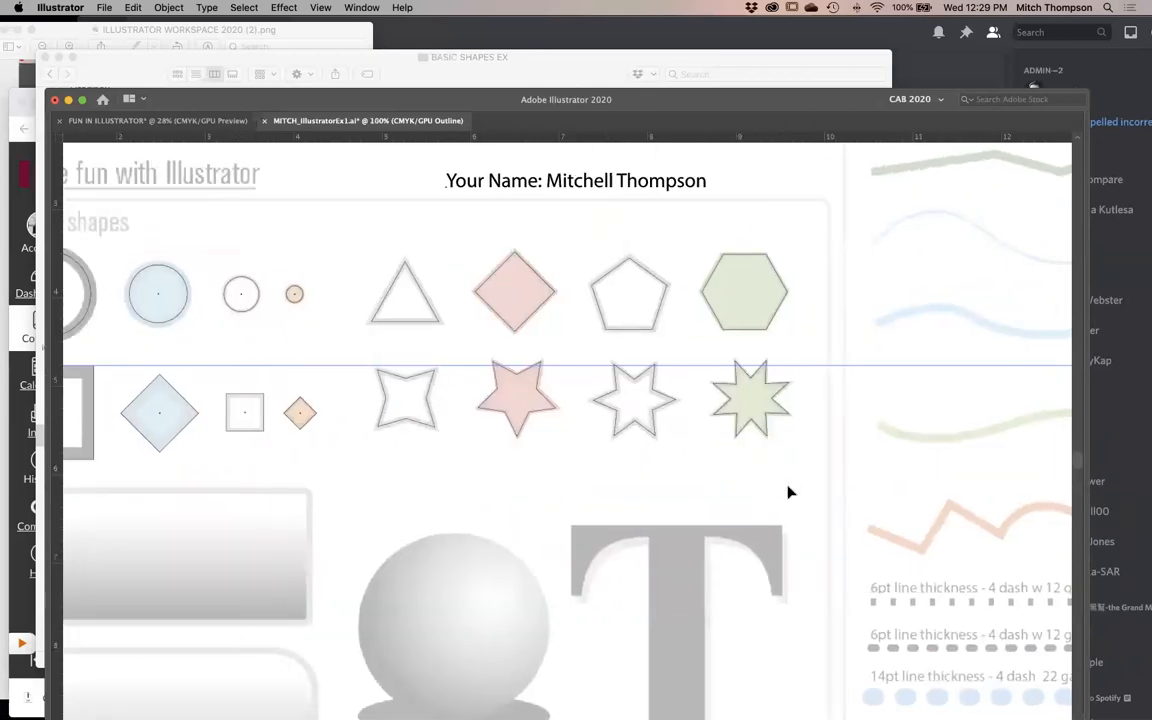
key(super+y)
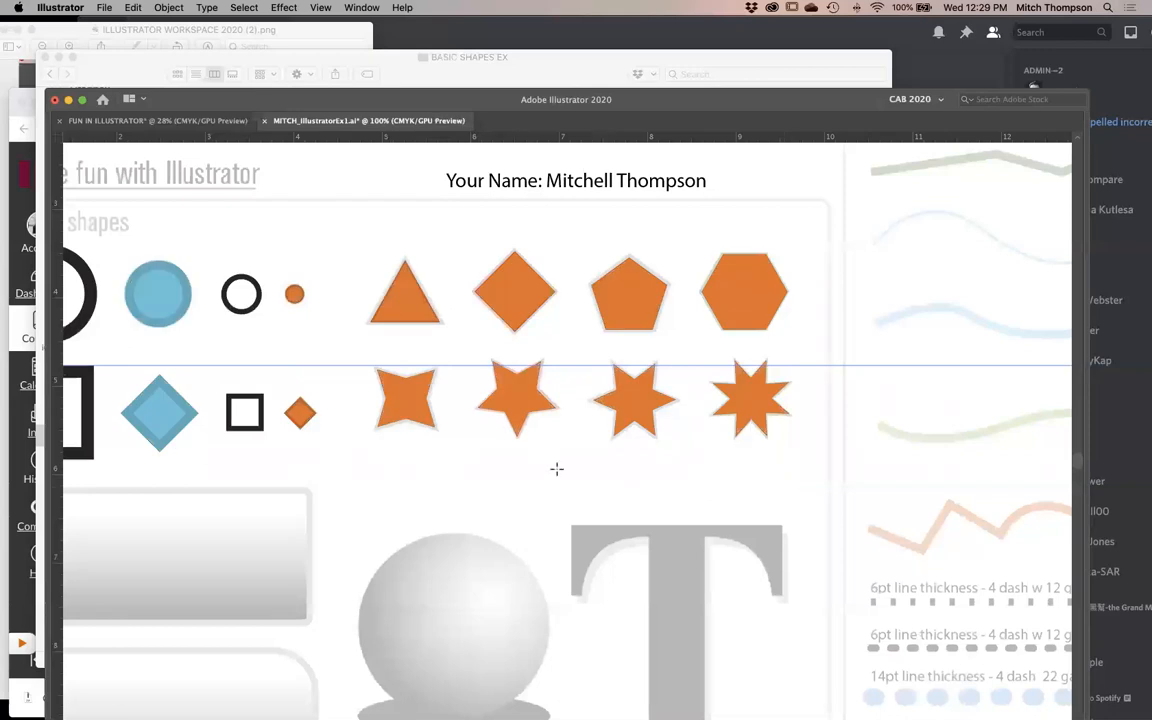
drag(604, 414, 640, 472)
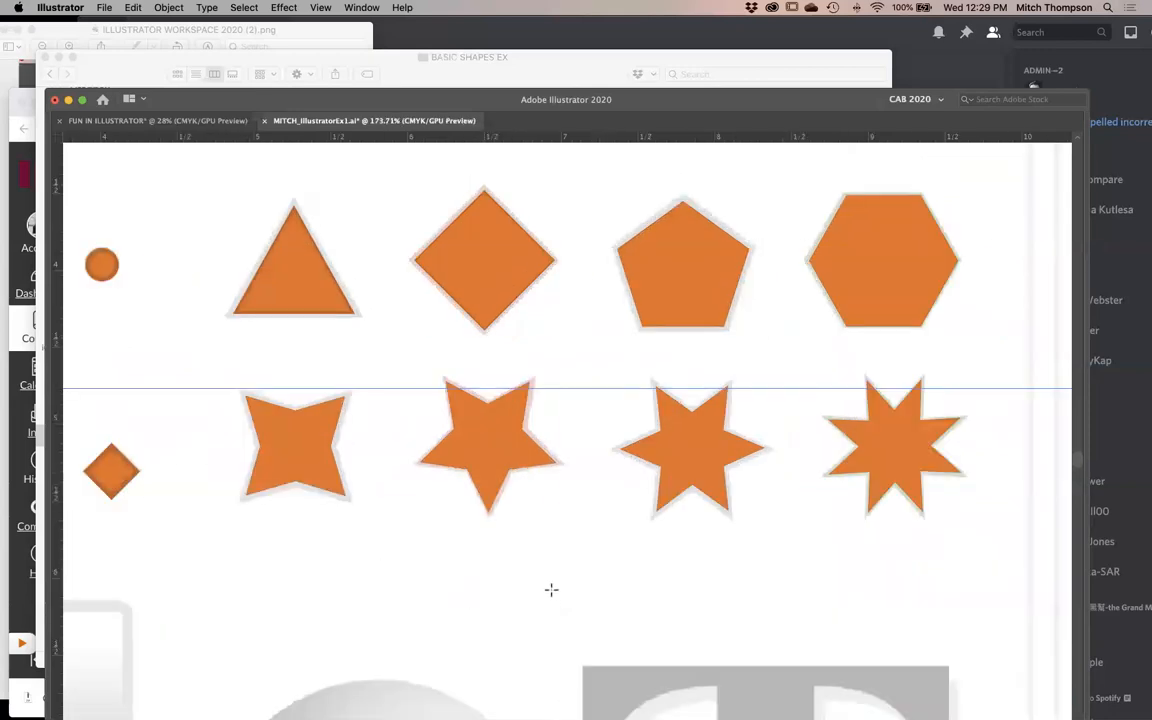
alt+super+click(610, 446)
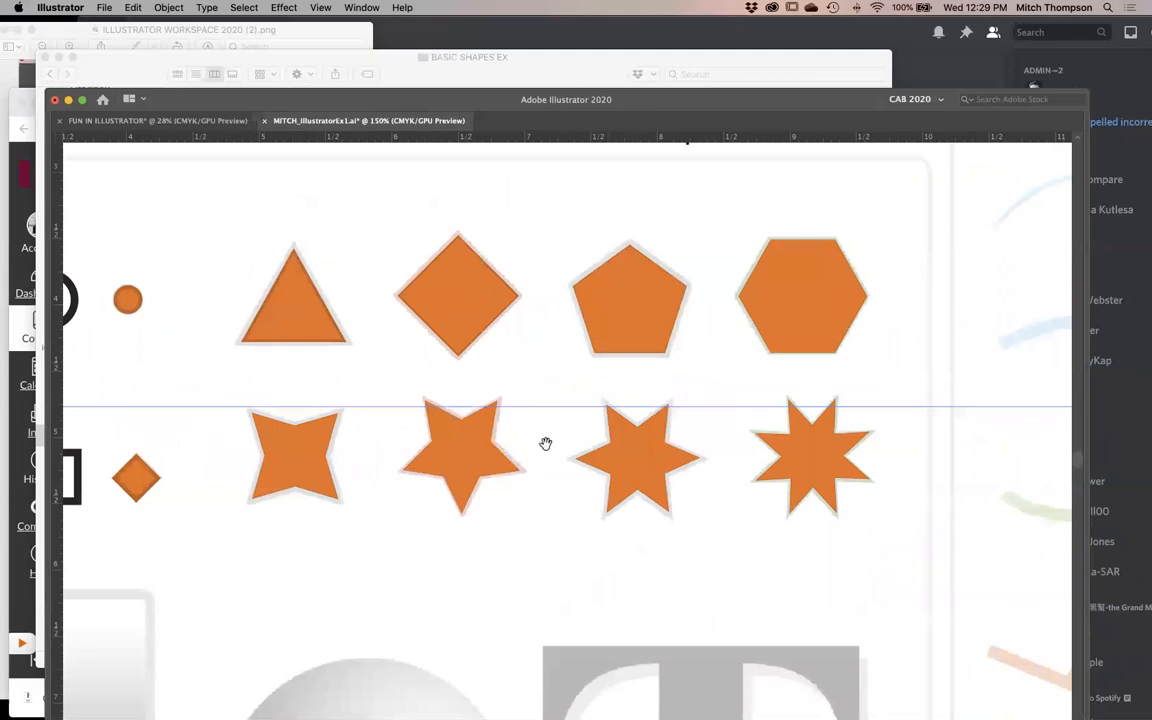
drag(545, 443, 705, 442)
alt+super+click(705, 438)
- Select all four polygons and four stars, apply the small black-outlined square's fill and stroke to them with the Eyedropper, and deselect
drag(503, 268, 951, 470)
super+click(546, 262)
drag(513, 267, 953, 505)
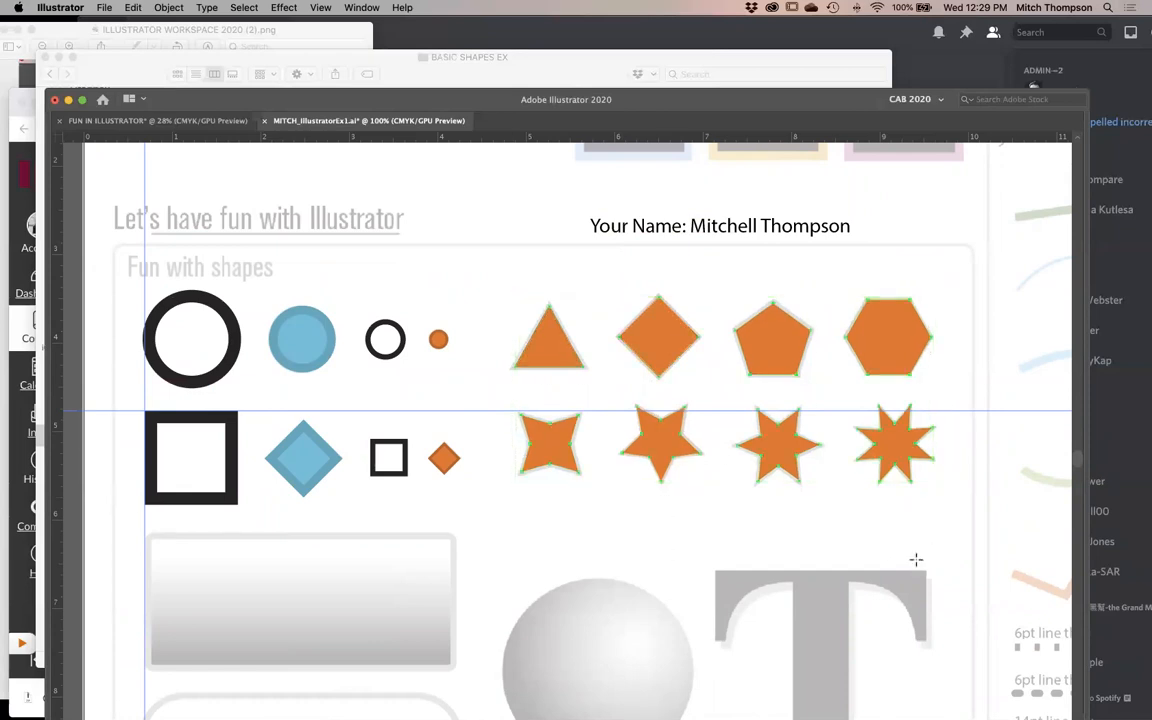
click(730, 229)
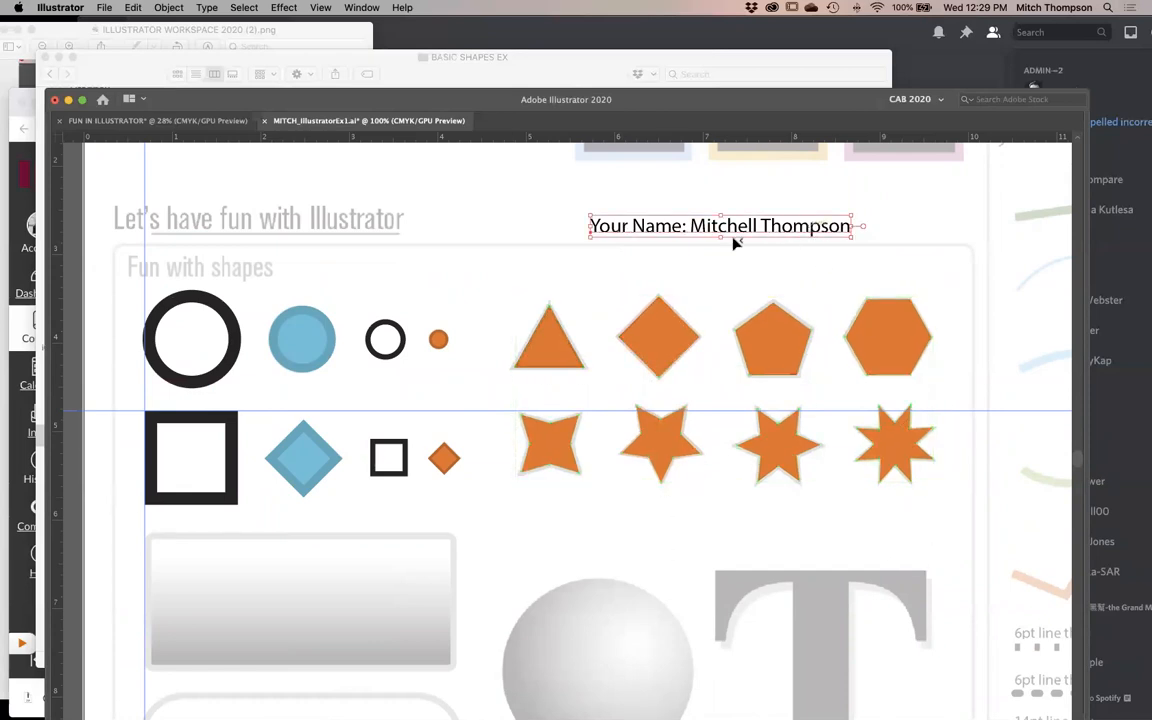
key(super+z)
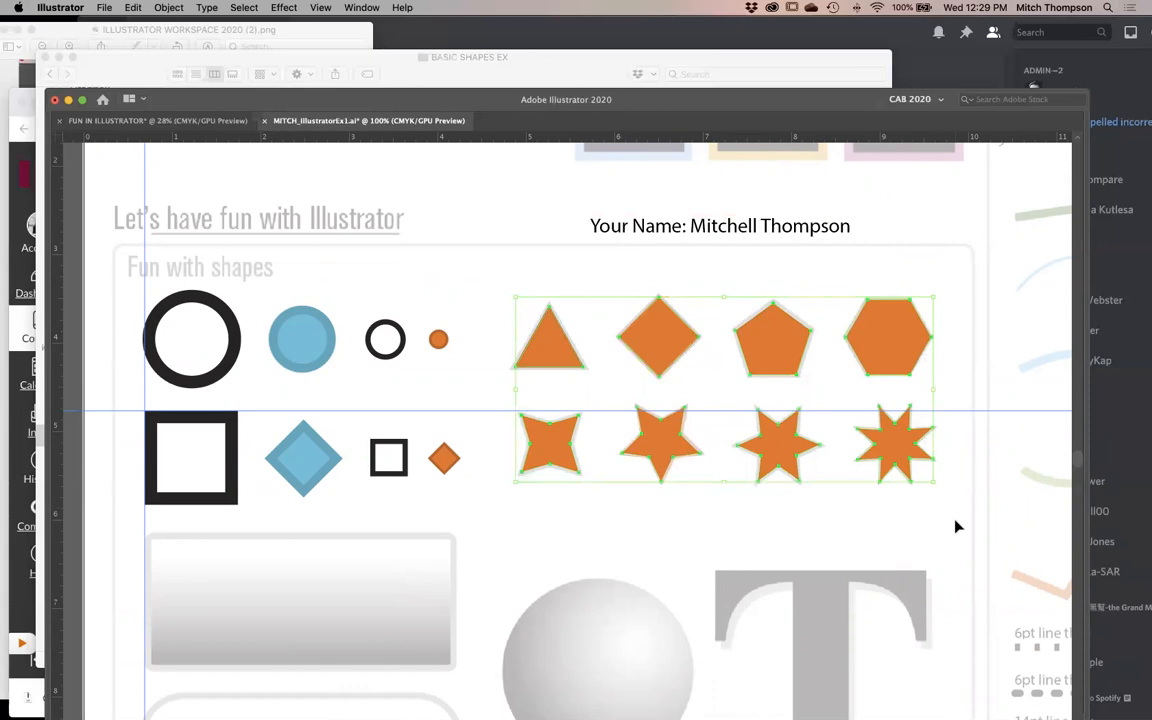
key(i)
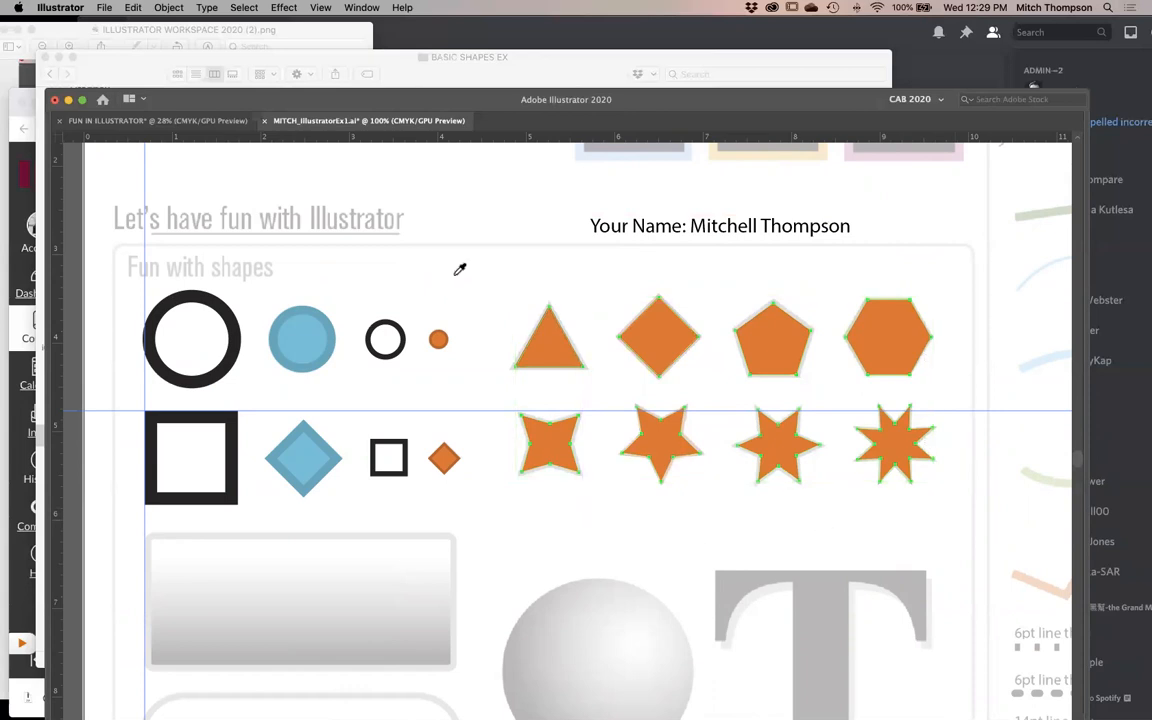
key(Tab)
key(Tab)
click(400, 445)
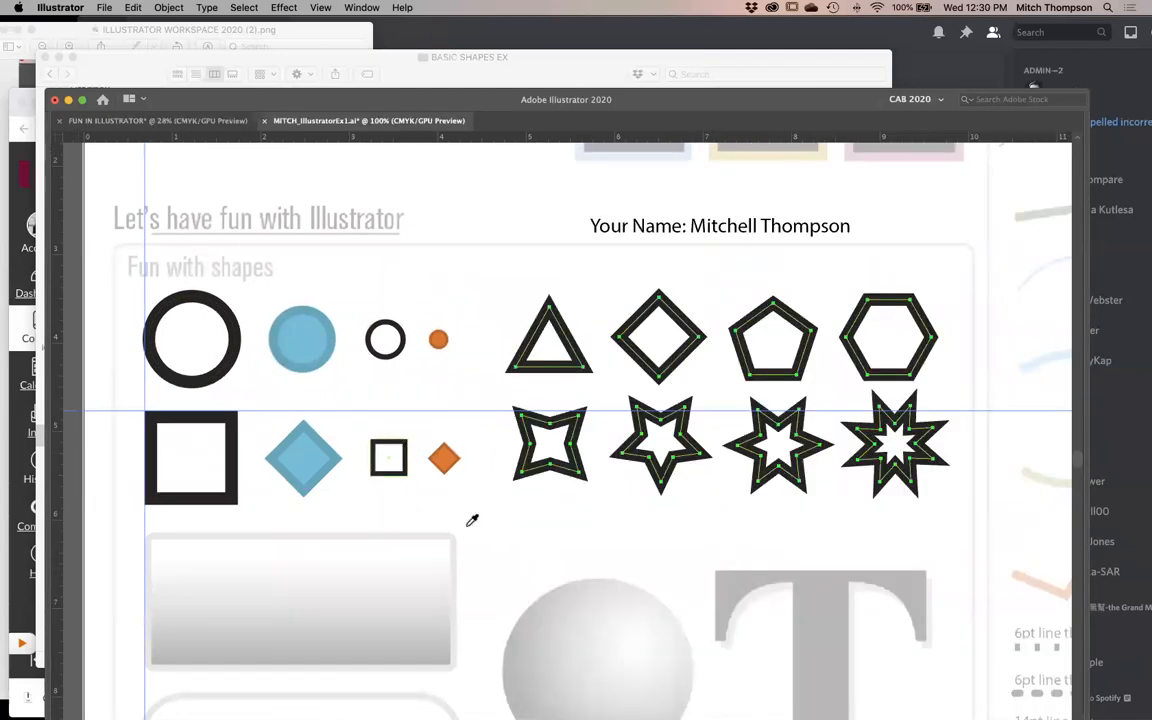
key(super+shift+a)
drag(419, 277, 953, 484)
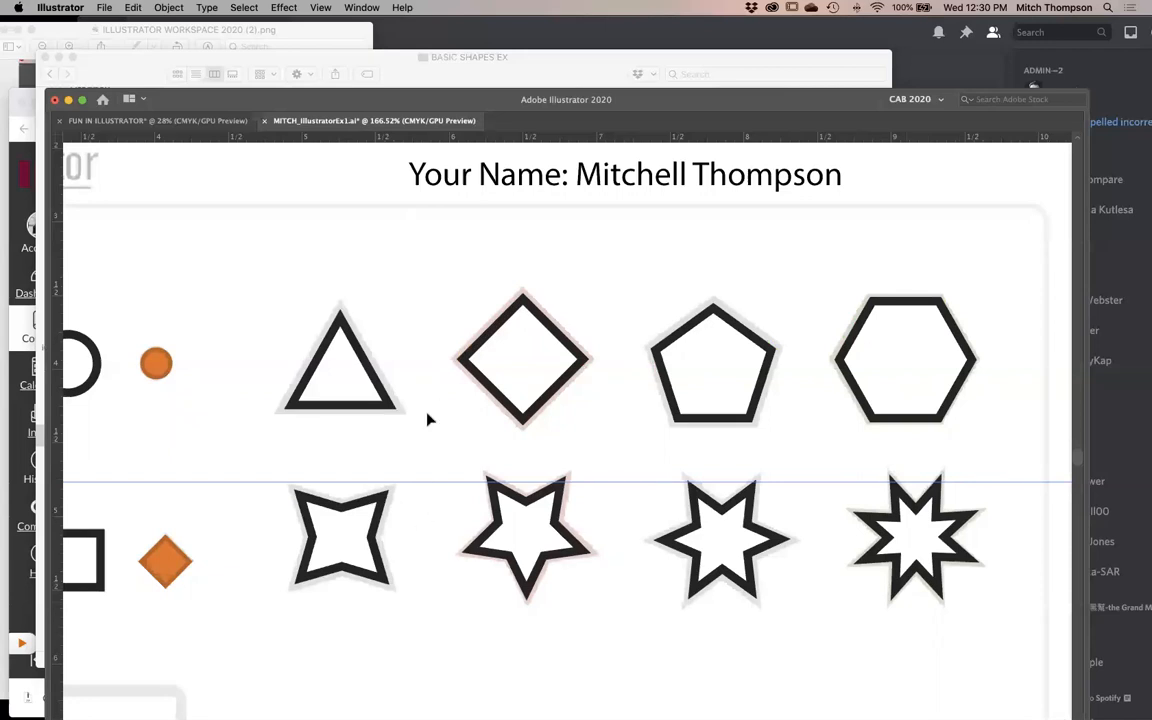
- Select all four polygons and four stars and set their stroke weight to 6 pt
key(super+y)
key(super+y)
drag(300, 258, 880, 545)
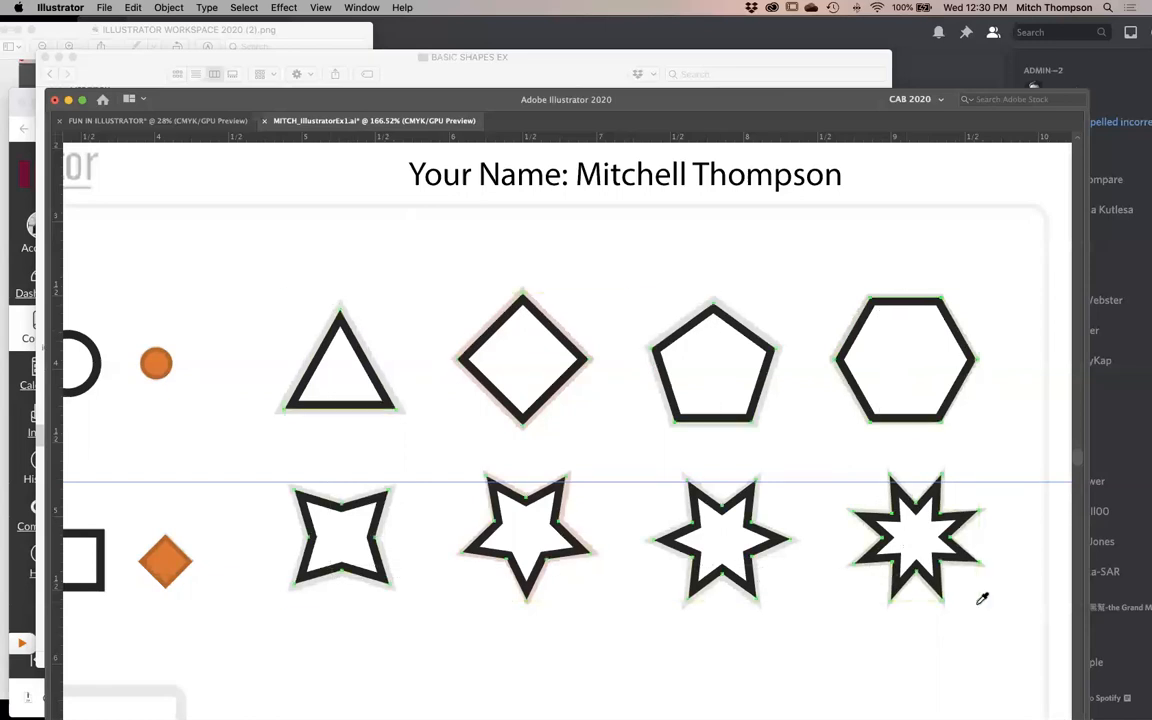
key(Tab)
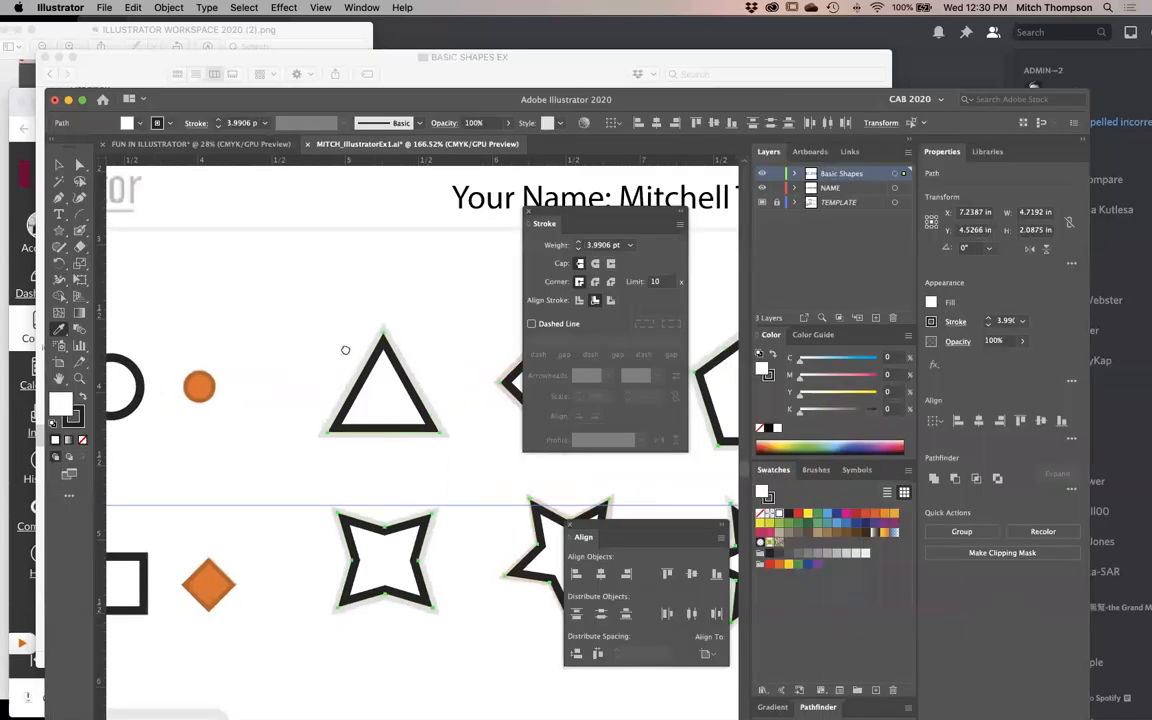
drag(521, 395, 333, 371)
click(1005, 321)
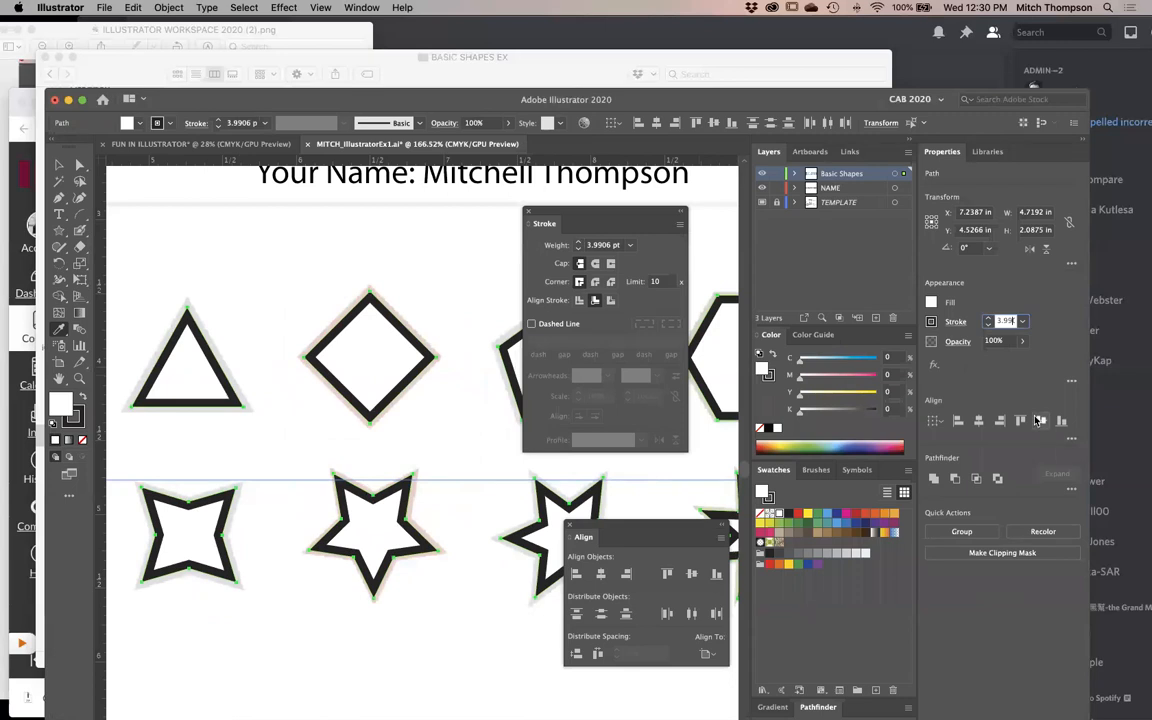
text(5)
key(Return)
key(Up)
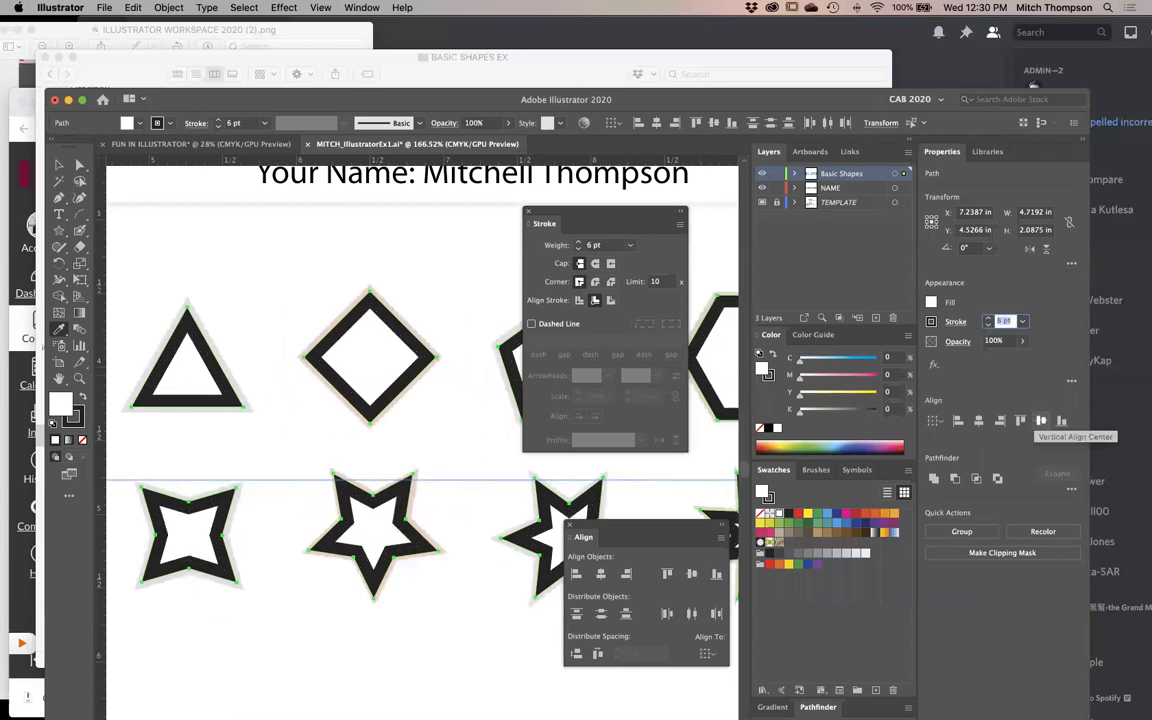
- Try thinner and thicker stroke weights on the selected polygons and stars, ending at 6 pt
key(Down)
key(Down)
key(Down)
key(Up)
key(Up)
key(Up)
key(Up)
key(Down)
key(Down)
key(Down)
key(Up)
key(Up)
key(Up)
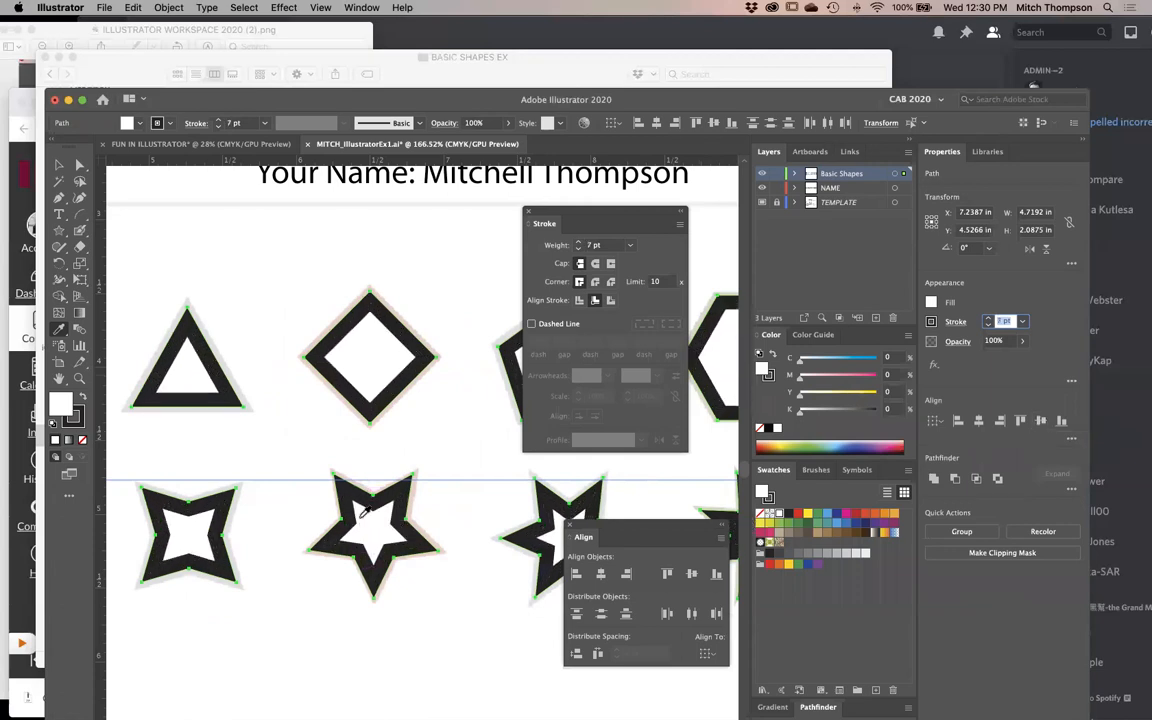
key(Up)
key(Down)
key(Down)
key(Down)
key(Down)
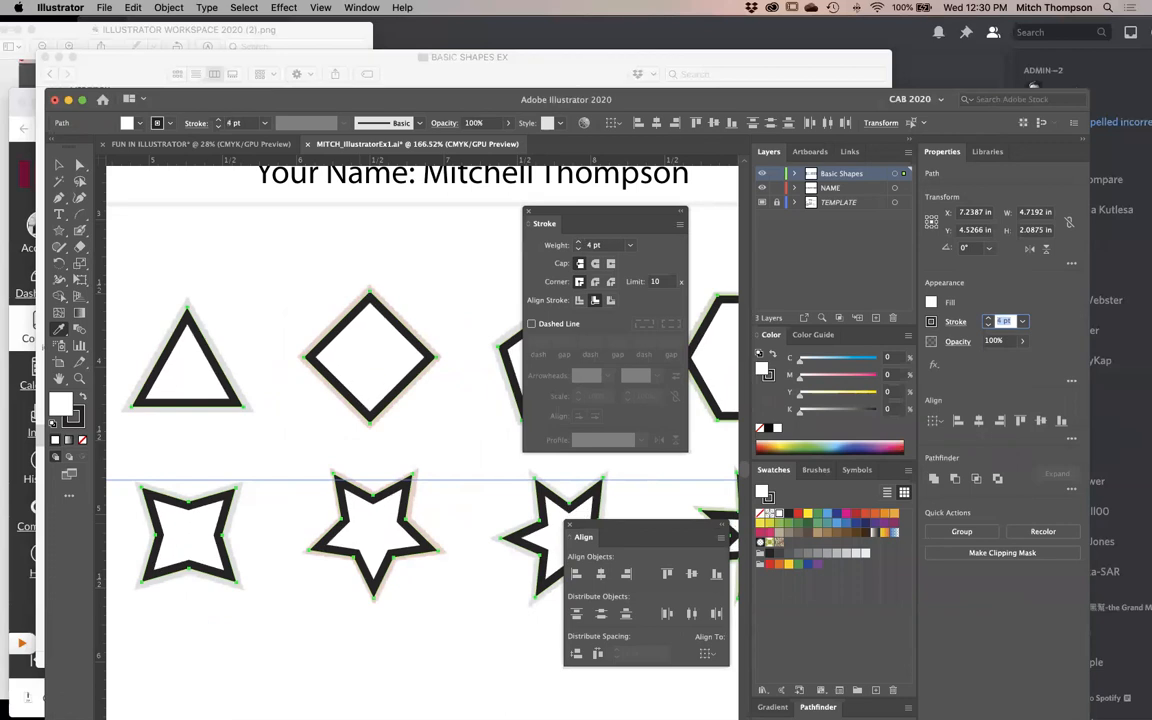
key(Up)
key(Up)
key(Up)
key(Down)
key(Down)
key(Up)
key(Up)
key(Up)
key(Up)
key(Up)
key(Down)
key(Down)
key(Down)
key(Down)
key(Down)
key(Down)
key(Down)
key(Up)
key(Up)
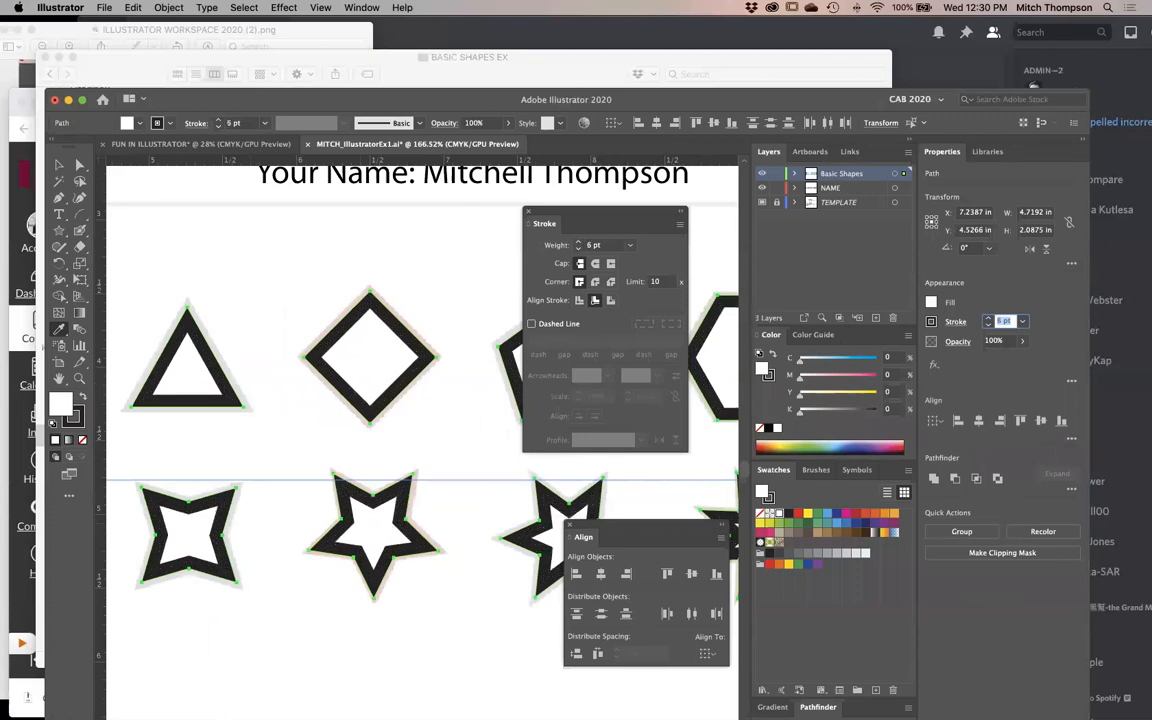
- Align the selected shapes' stroke to center and compare it with the template in outline and preview display
click(579, 300)
key(super+y)
key(super+y)
key(super+y)
key(super+y)
key(super+y)
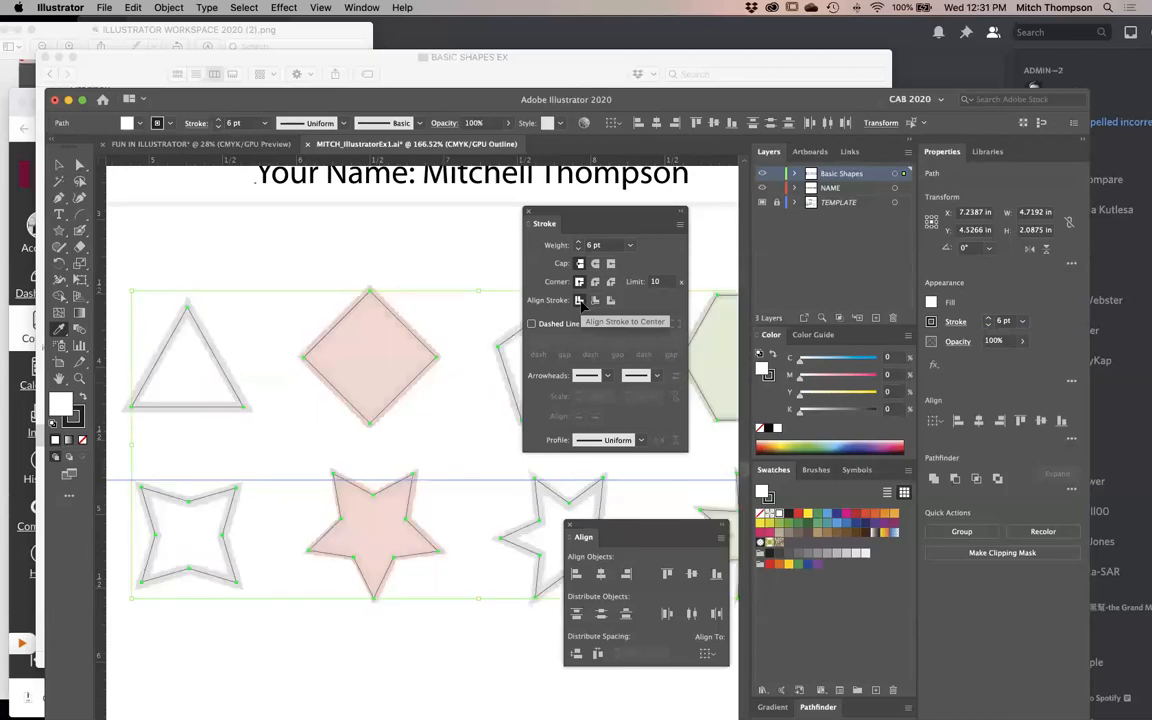
key(super+y)
key(super+y)
key(super+y)
key(super+y)
key(super+y)
key(super+y)
key(super+y)
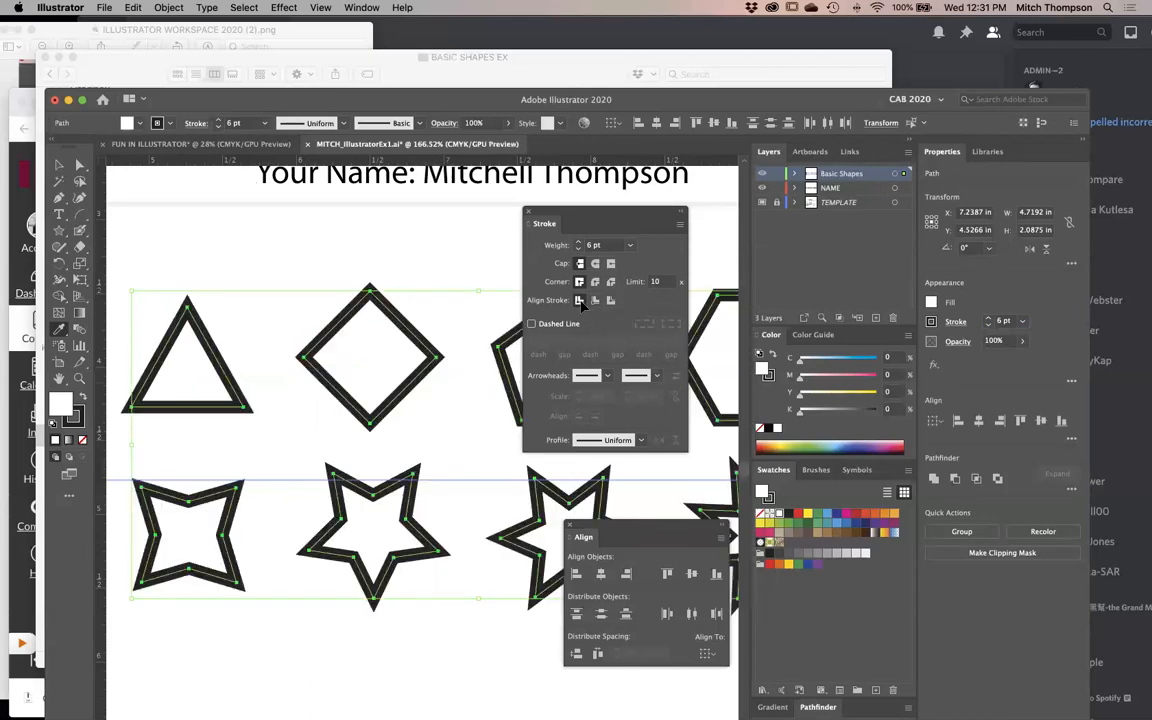
- Set the shapes' stroke weight to 5 pt and compare their borders with the template in outline and preview display
click(1007, 320)
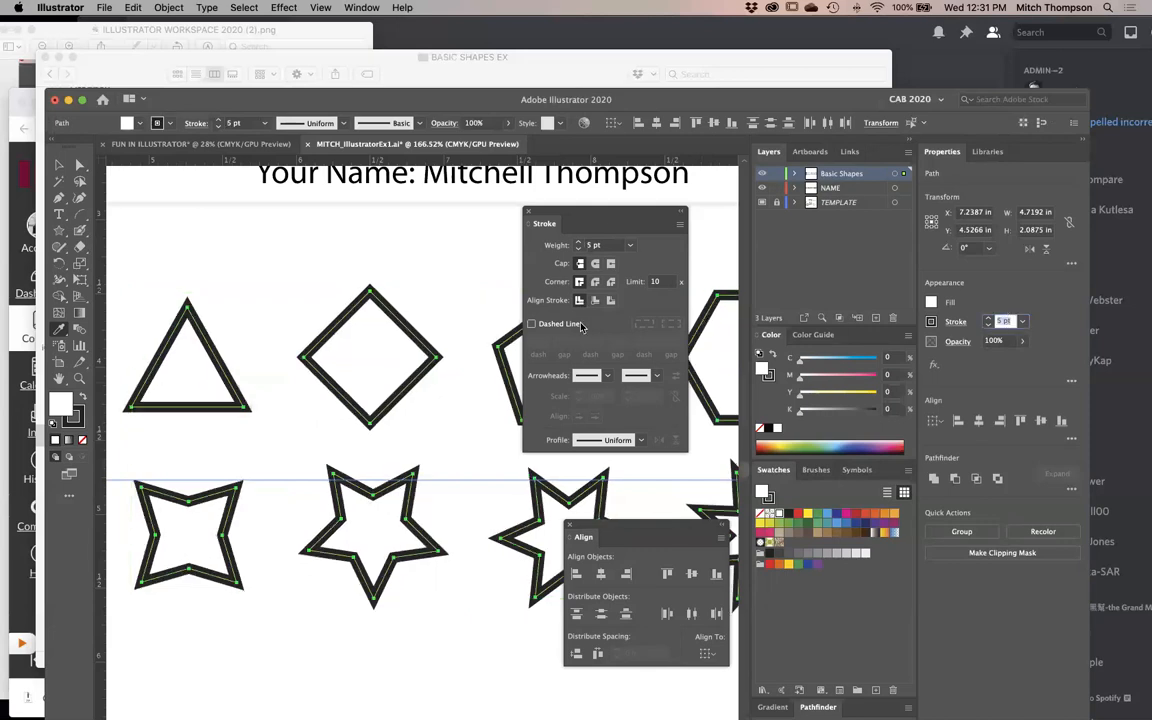
click(391, 326)
key(Tab)
alt+super+click(564, 504)
drag(564, 504, 636, 500)
key(super+y)
key(super+y)
key(super+y)
key(super+y)
key(super+y)
key(super+y)
drag(867, 238, 311, 496)
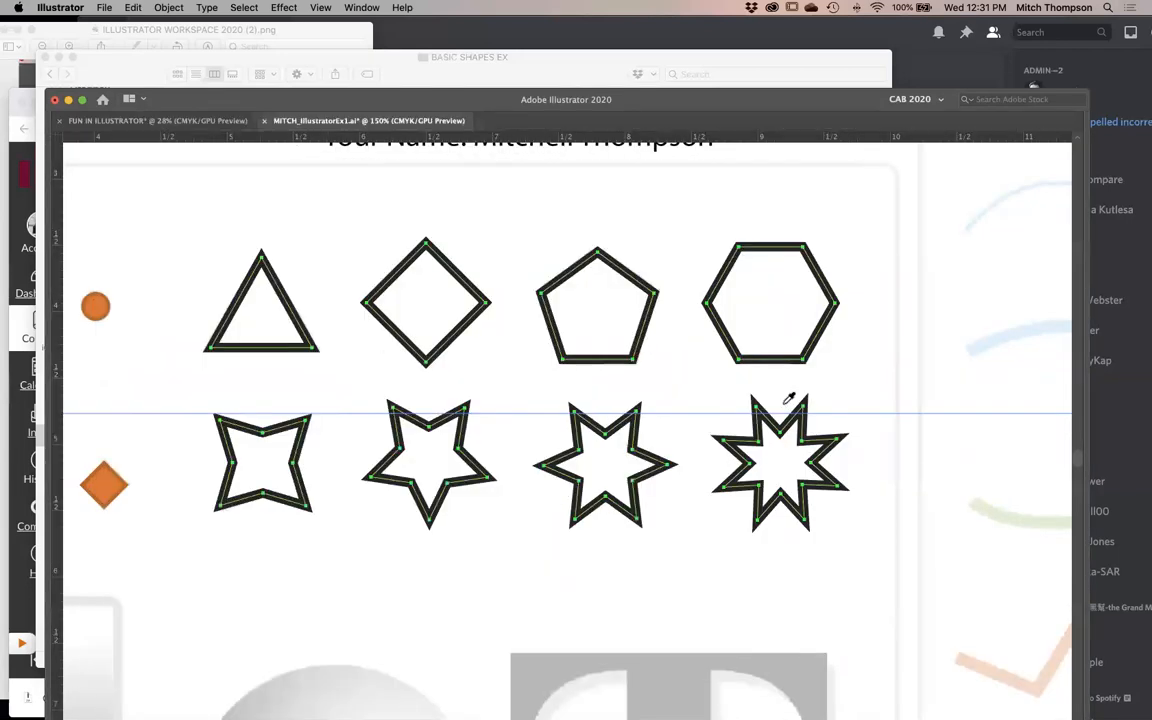
- Set the polygons' and stars' stroke weight to 4 pt, deselect them, and compare their borders with the template
key(Tab)
click(1006, 321)
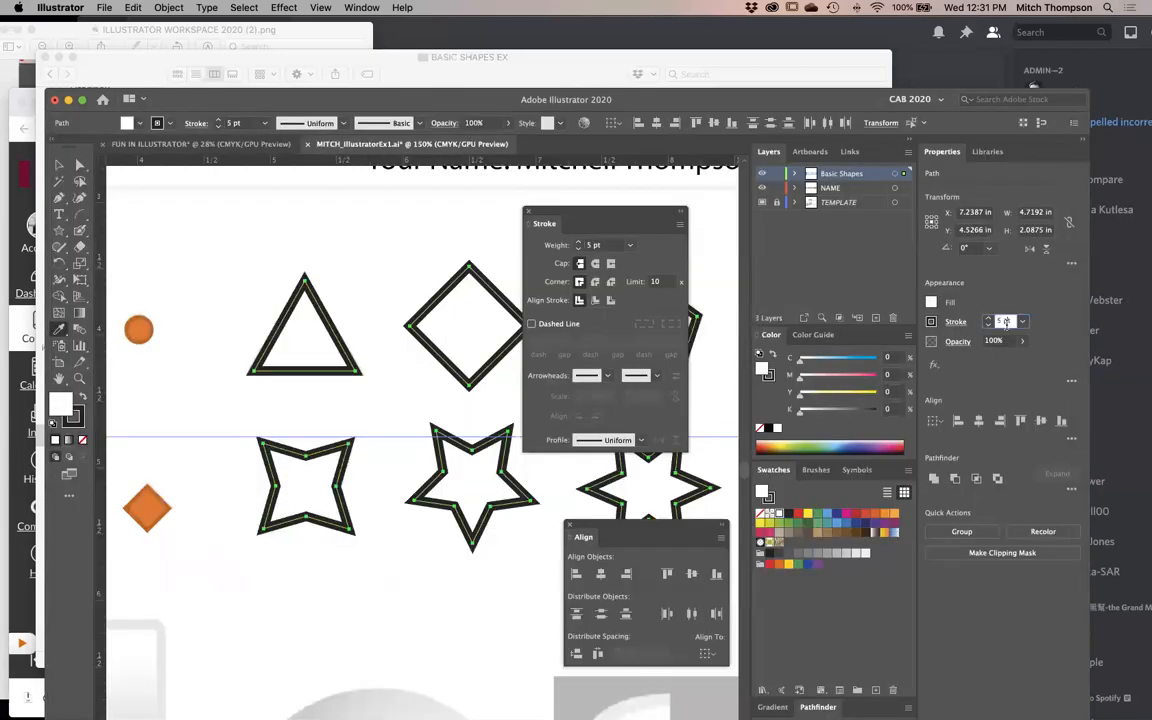
key(Down)
super+click(383, 264)
key(Tab)
key(super+y)
key(super+y)
key(super+y)
key(super+y)
key(super+y)
key(super+y)
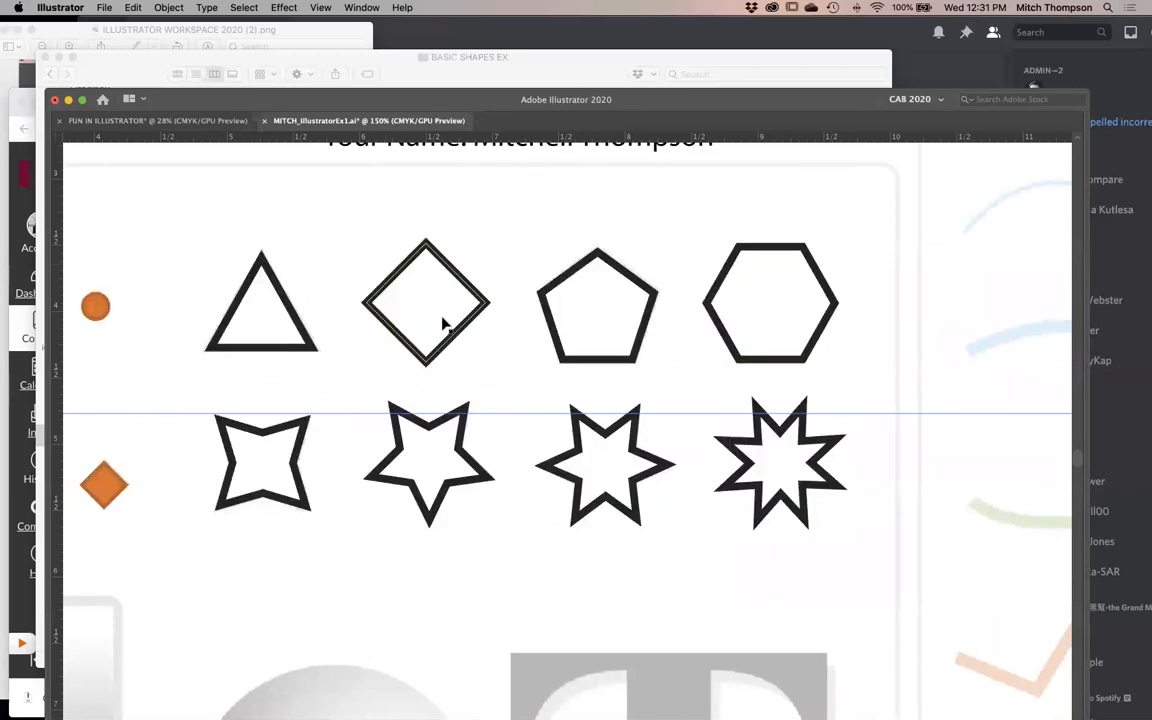
key(super+y)
key(super+y)
- Select the diamond and apply the template diamond's red fill without a stroke using the Eyedropper in outline display
click(444, 323)
key(super+y)
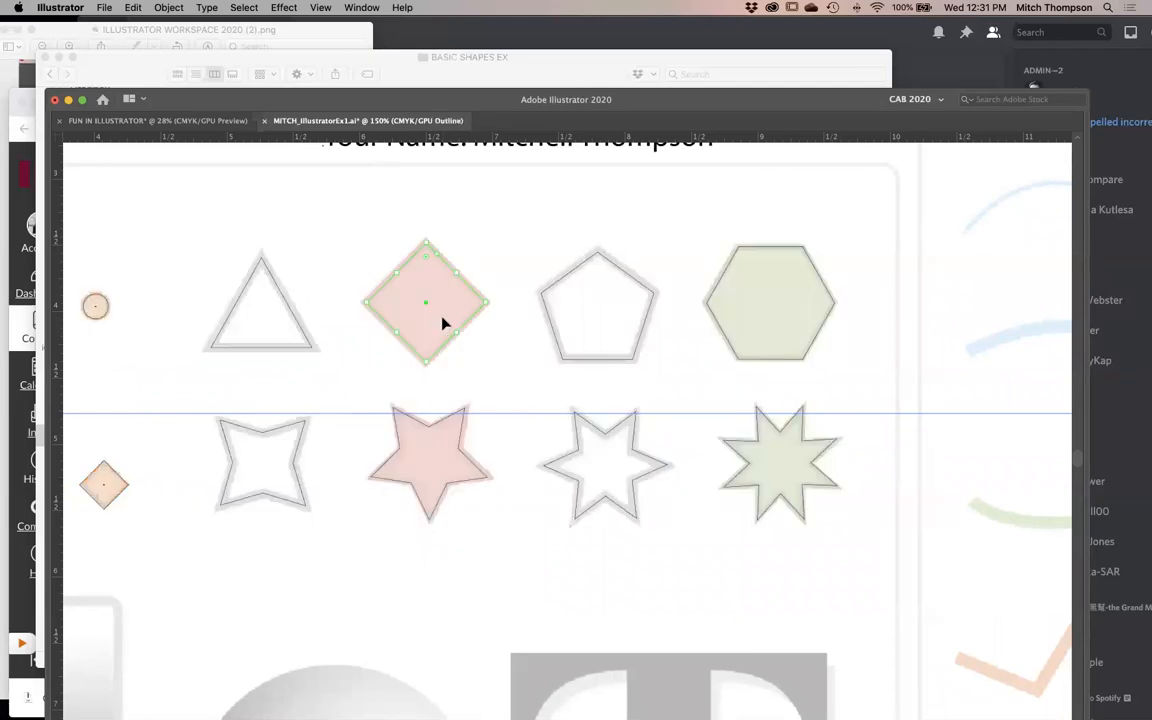
key(i)
key(Tab)
drag(429, 403, 309, 386)
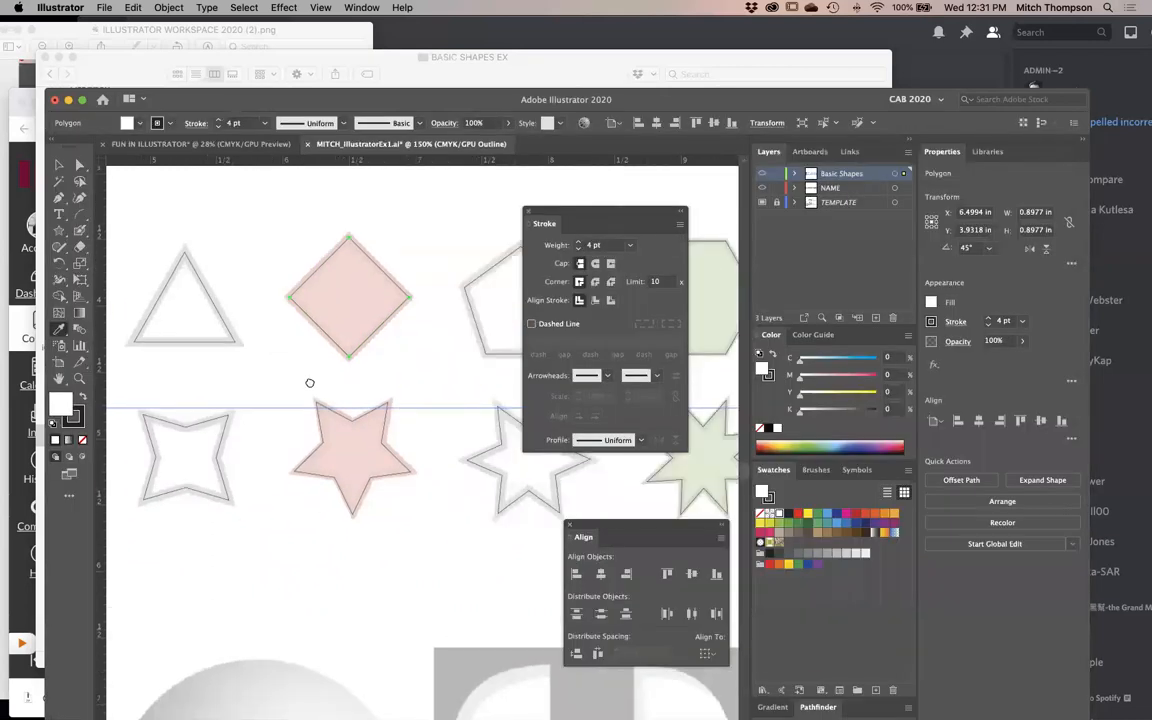
click(343, 299)
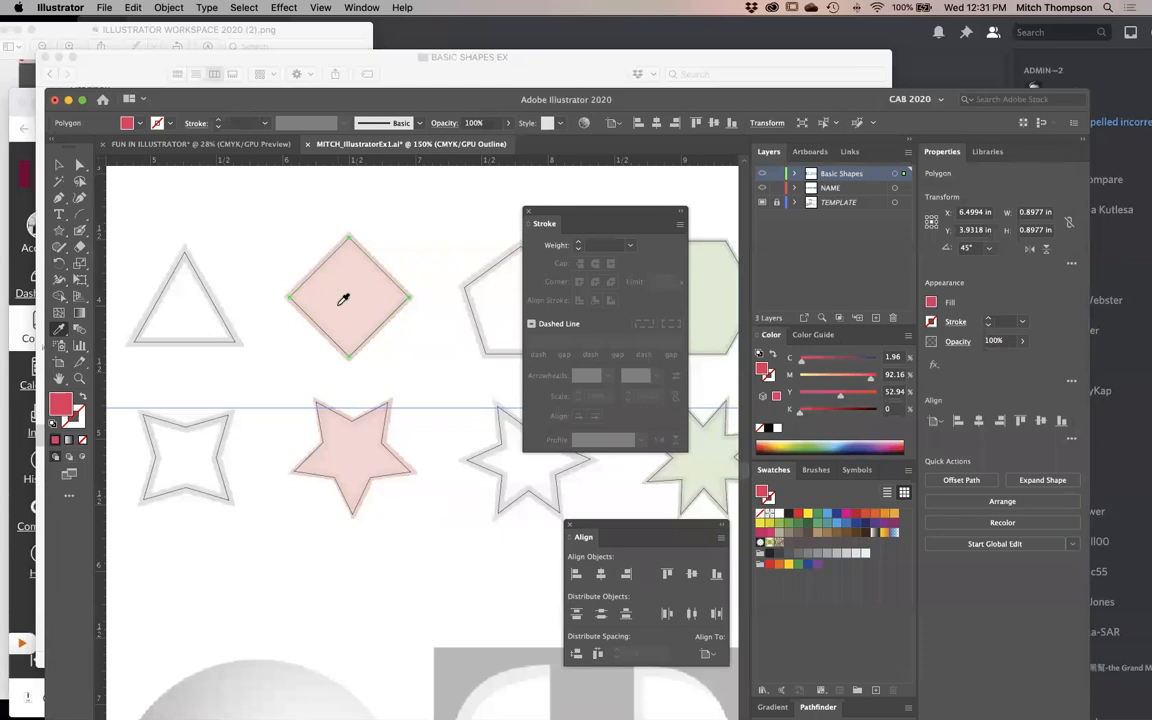
- Select the hexagon, apply the template hexagon's green fill without a stroke using the Eyedropper, and return to preview display
scroll(470, 393, right, 5)
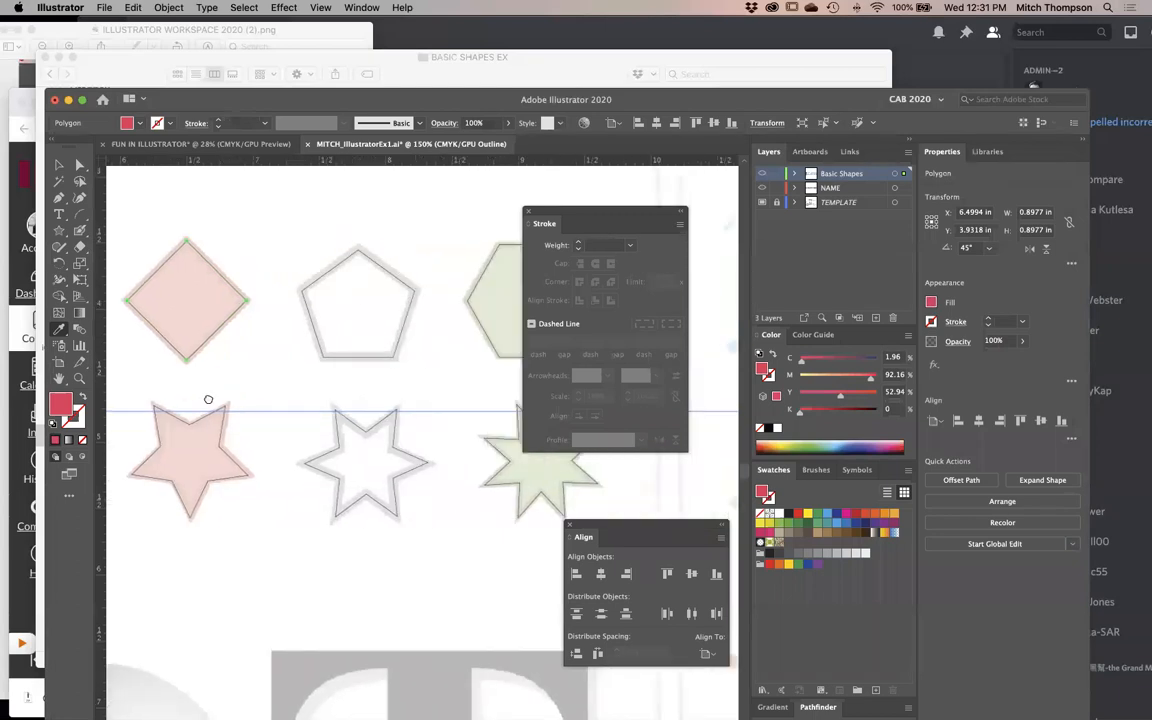
key(v)
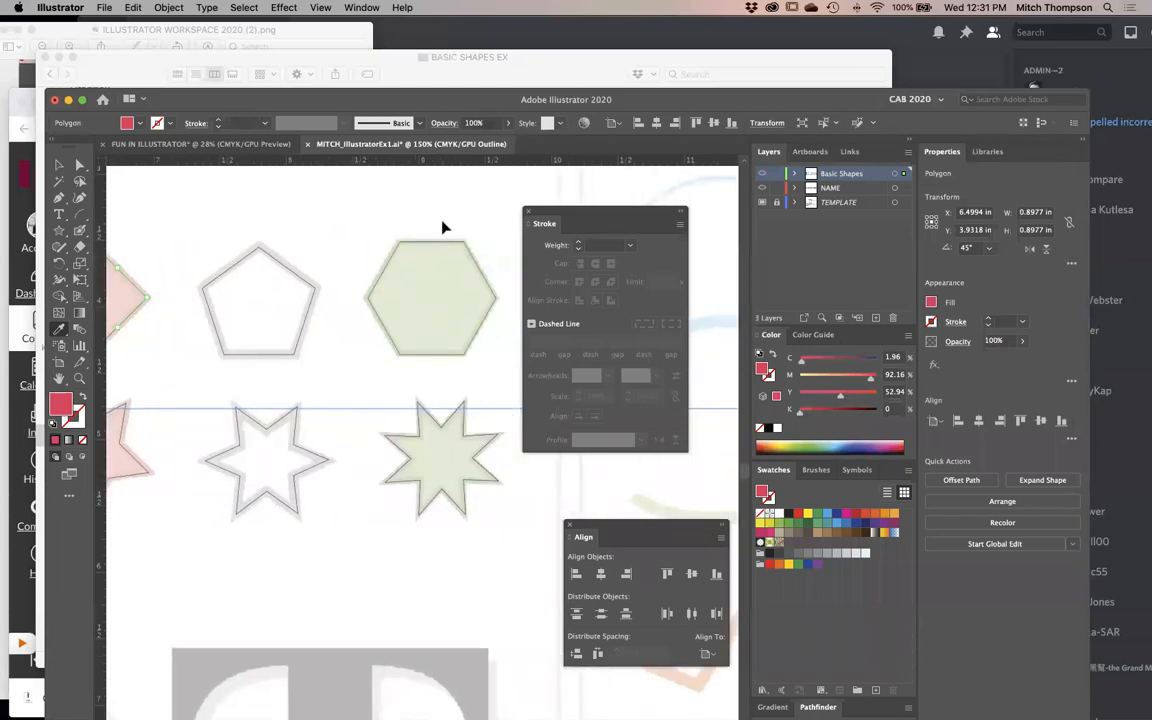
click(447, 251)
key(i)
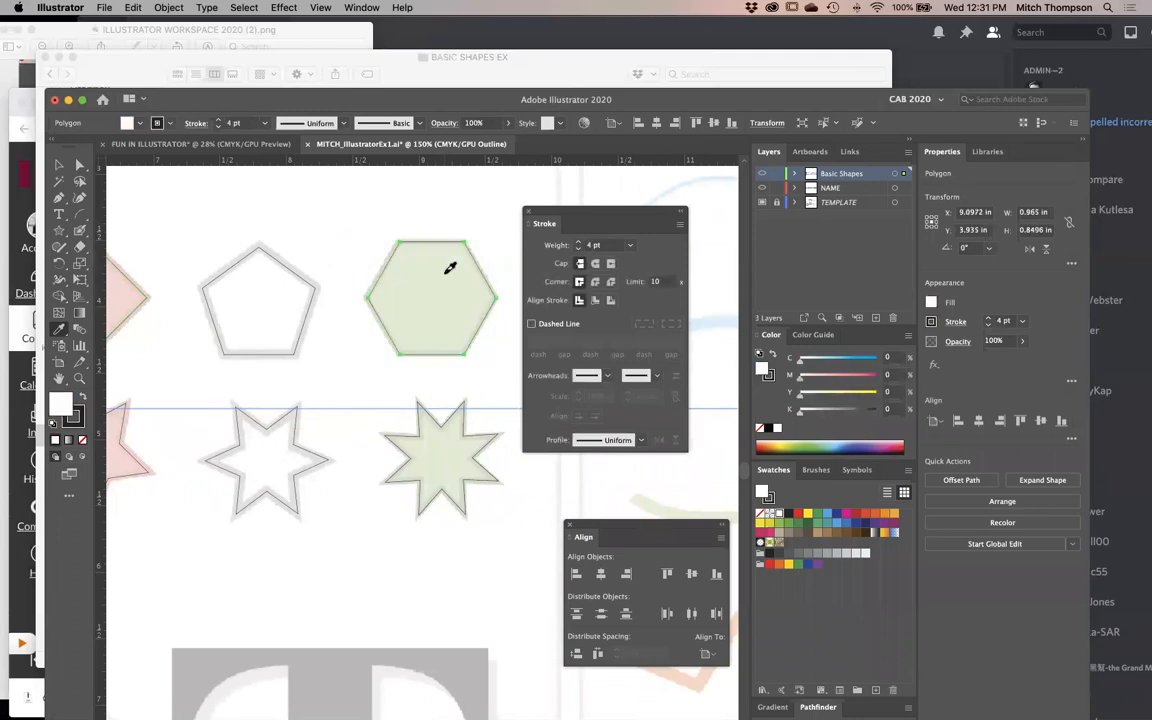
click(450, 268)
key(super+y)
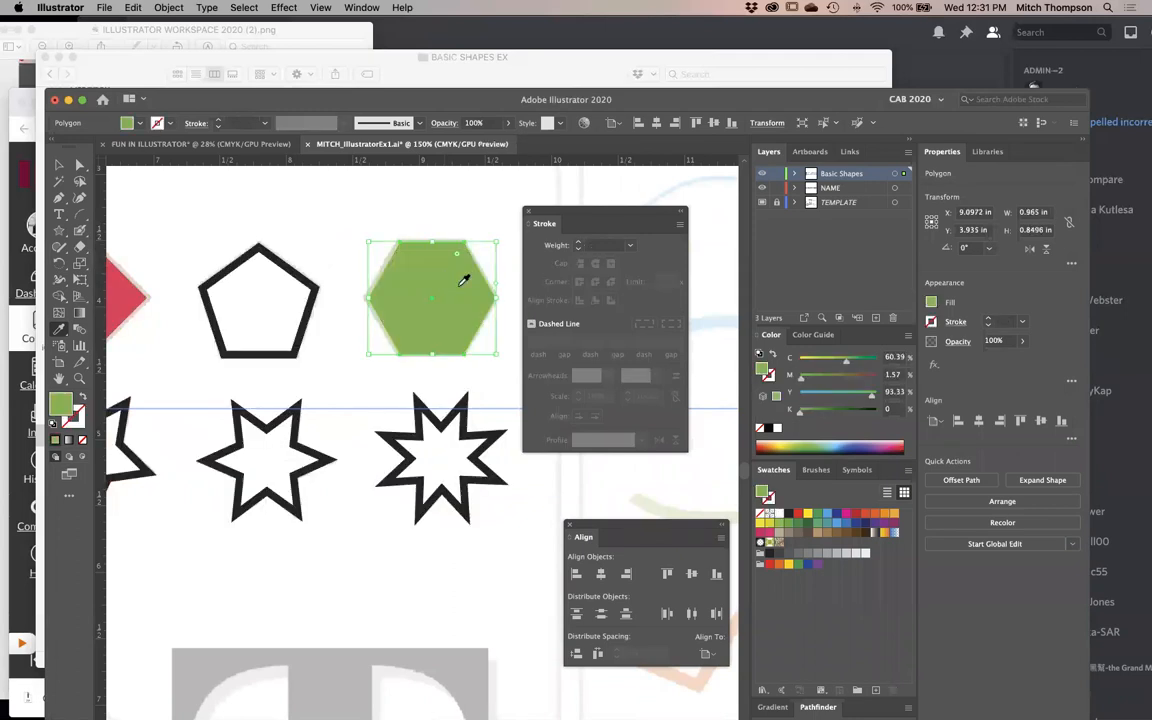
- Deselect everything and check the colours of the diamond and hexagon against the template in outline and preview display
scroll(463, 273, left, 5)
scroll(463, 273, up, 2)
key(Tab)
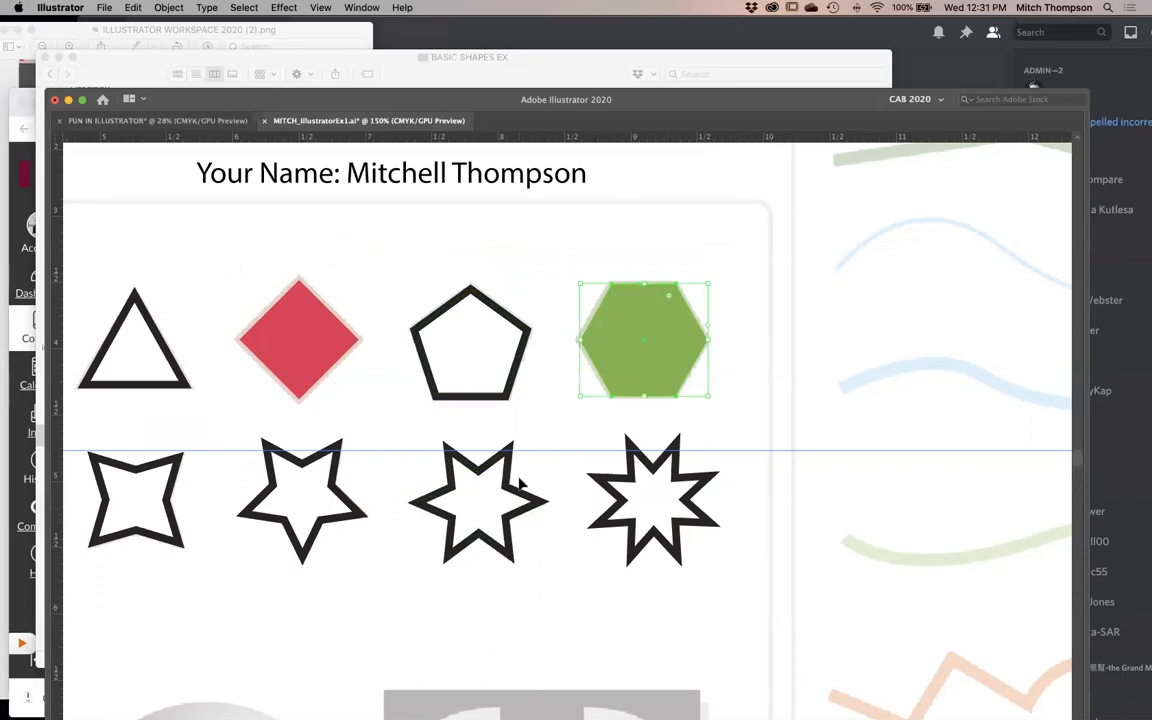
key(super+y)
key(Tab)
key(shift+super+a)
key(super+y)
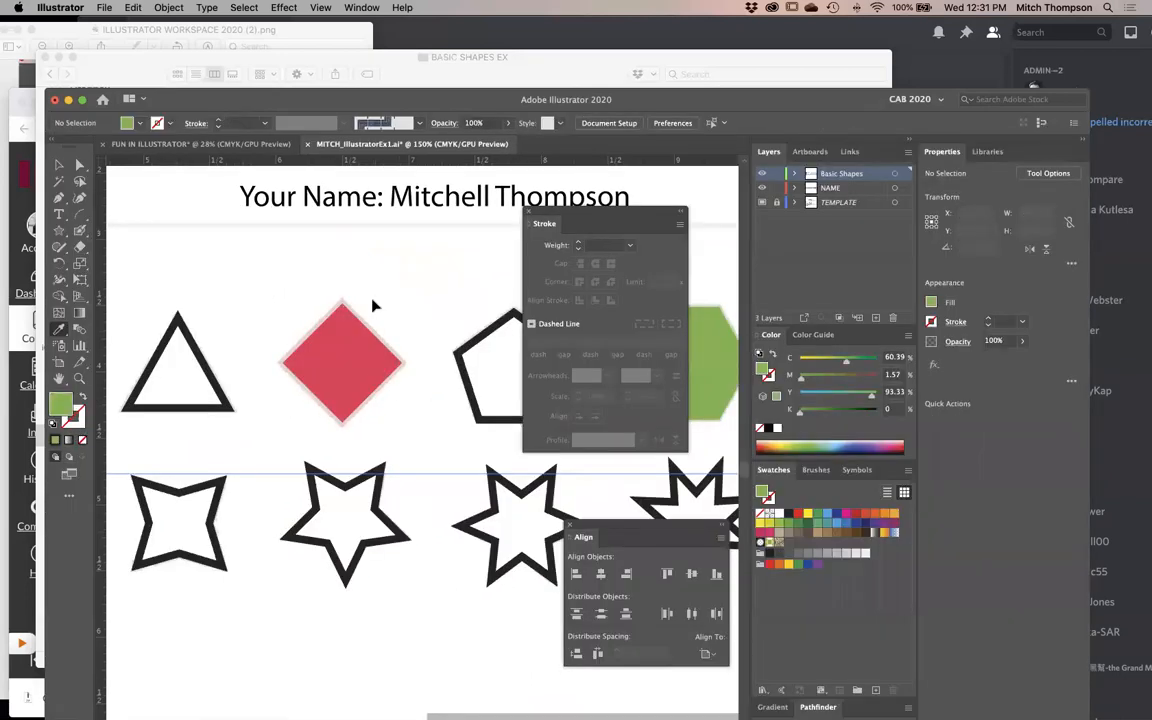
key(Tab)
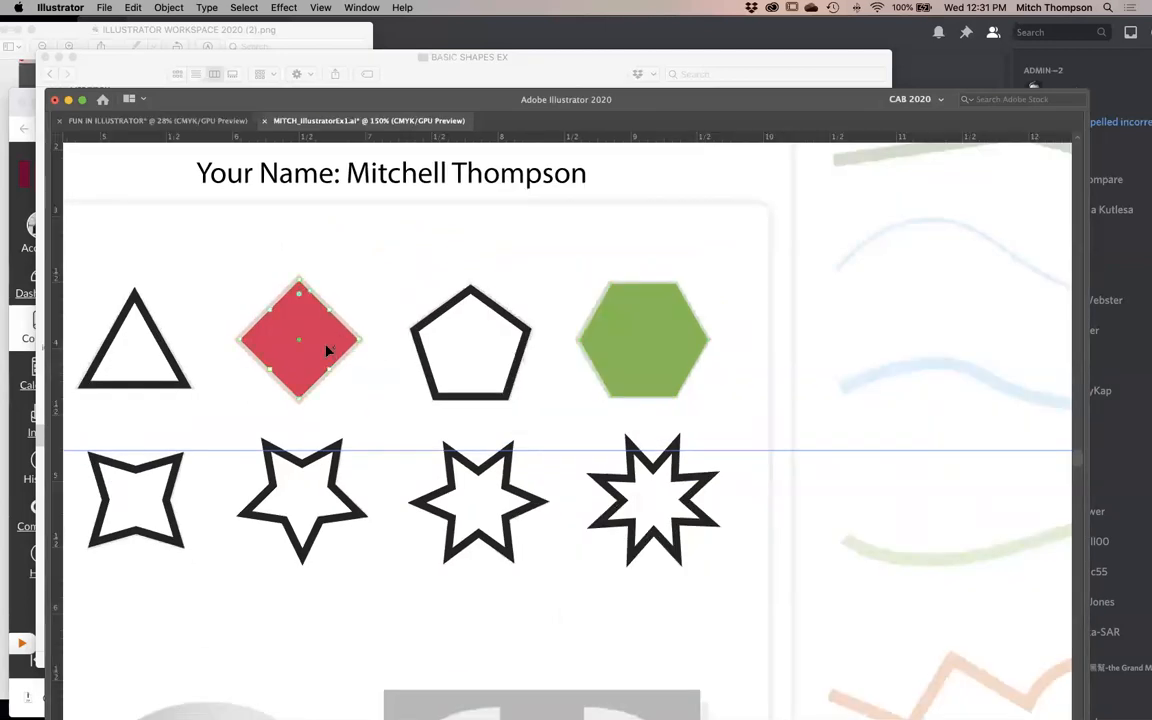
- Give the red diamond a stroke in its own fill colour and darken that stroke to 19% black
scroll(326, 350, up, 5)
key(i)
key(Tab)
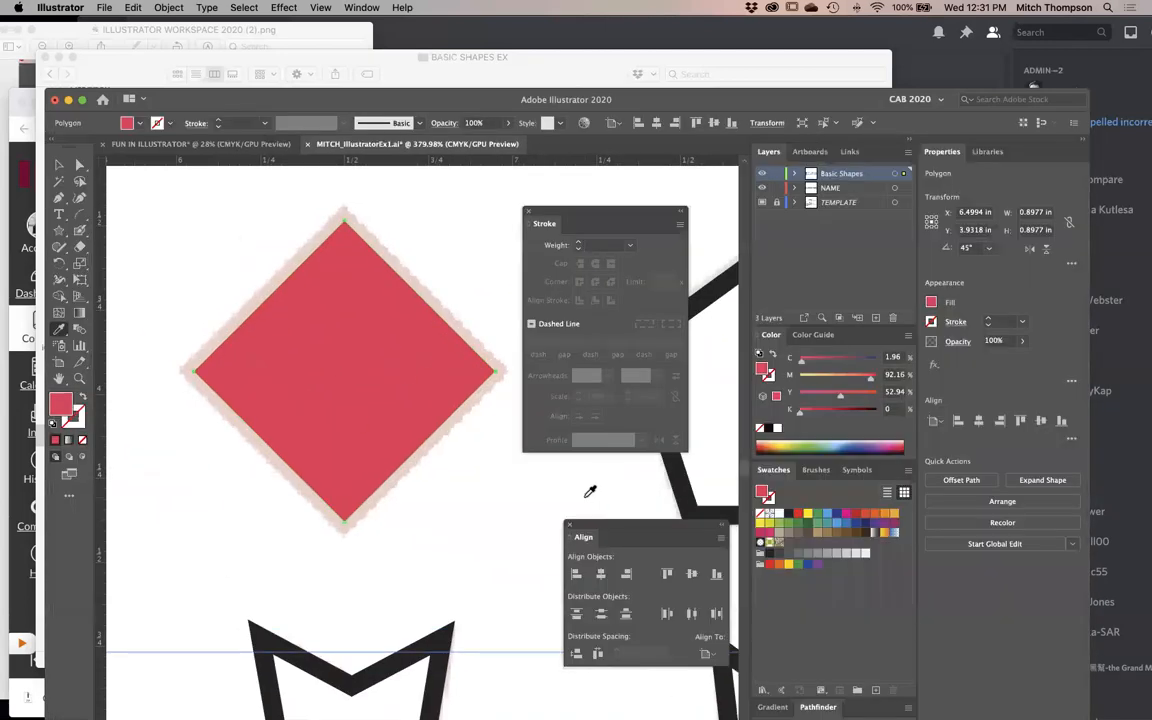
click(772, 380)
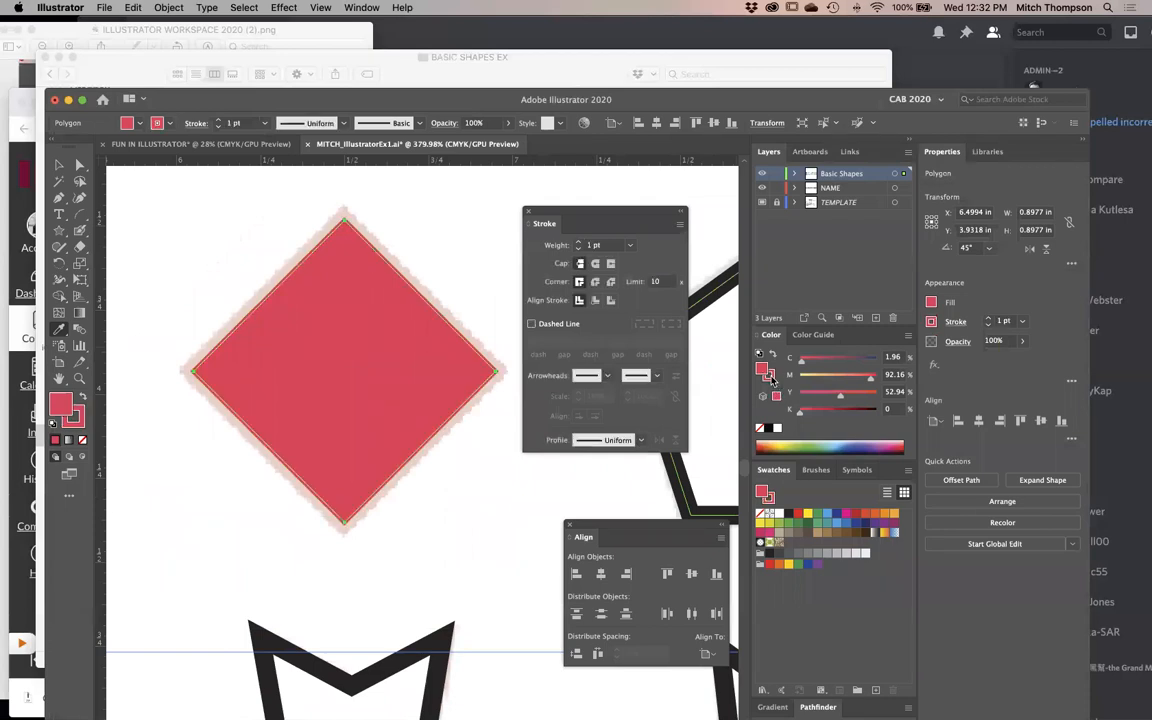
click(772, 380)
click(811, 414)
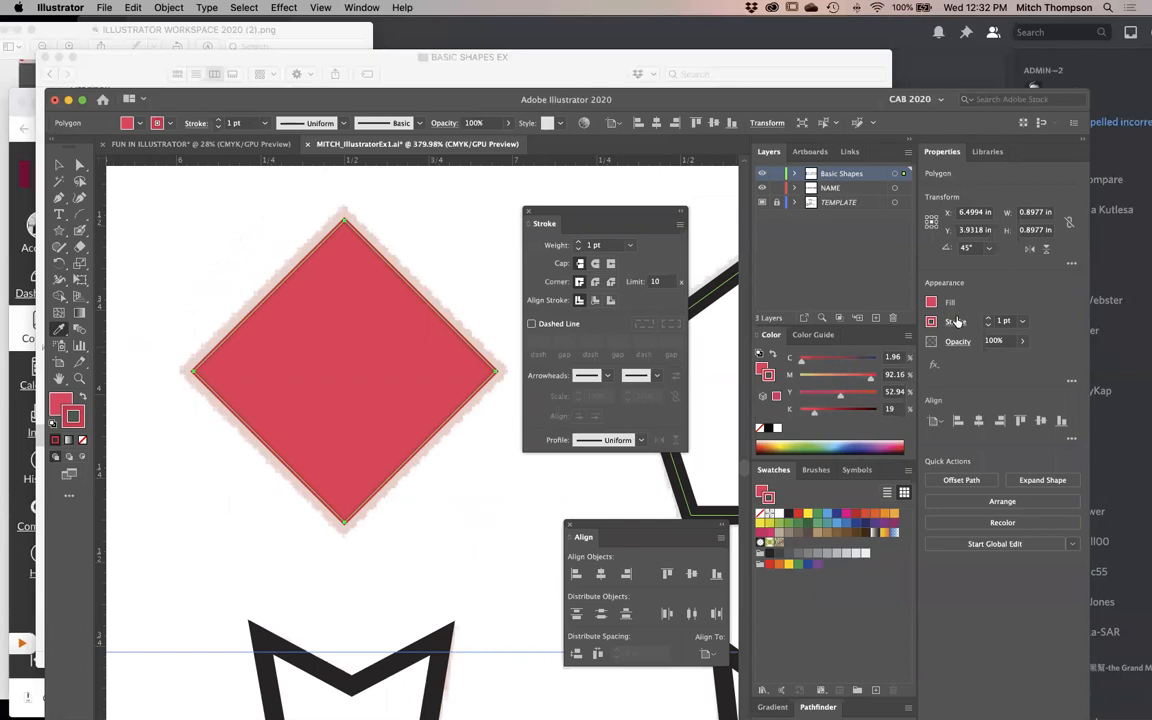
- Set the red diamond's stroke weight to 5 pt and deselect it
click(1006, 320)
key(Up)
key(Up)
key(Up)
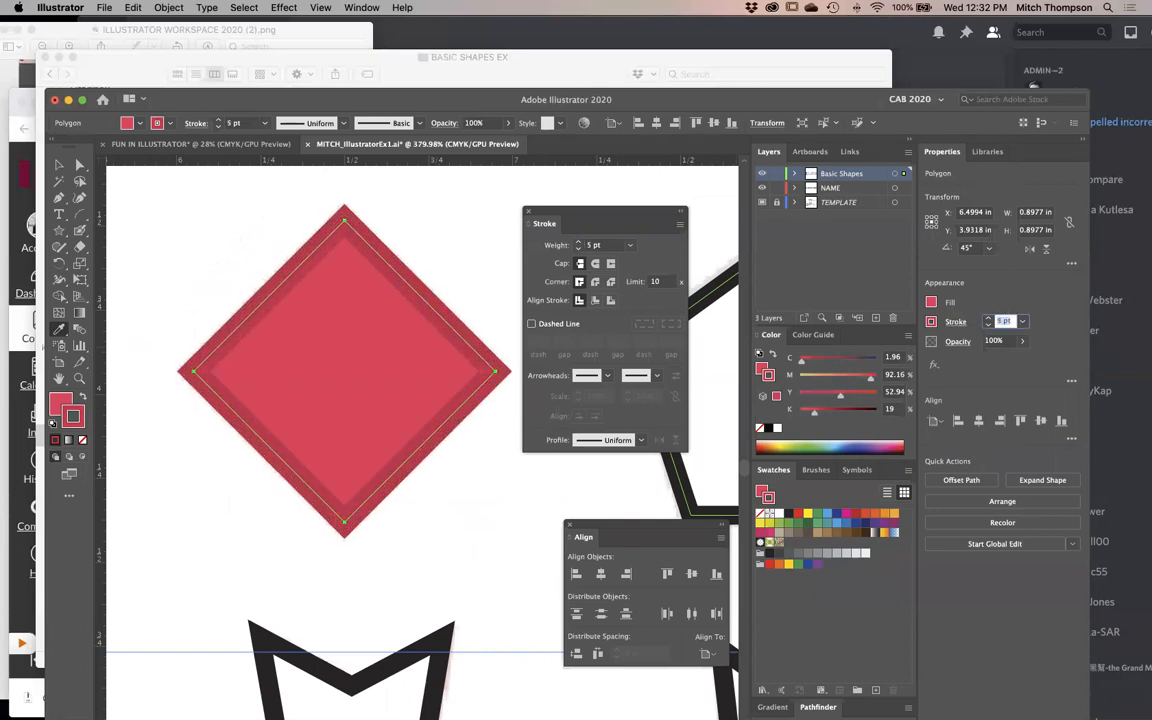
click(473, 535)
key(Tab)
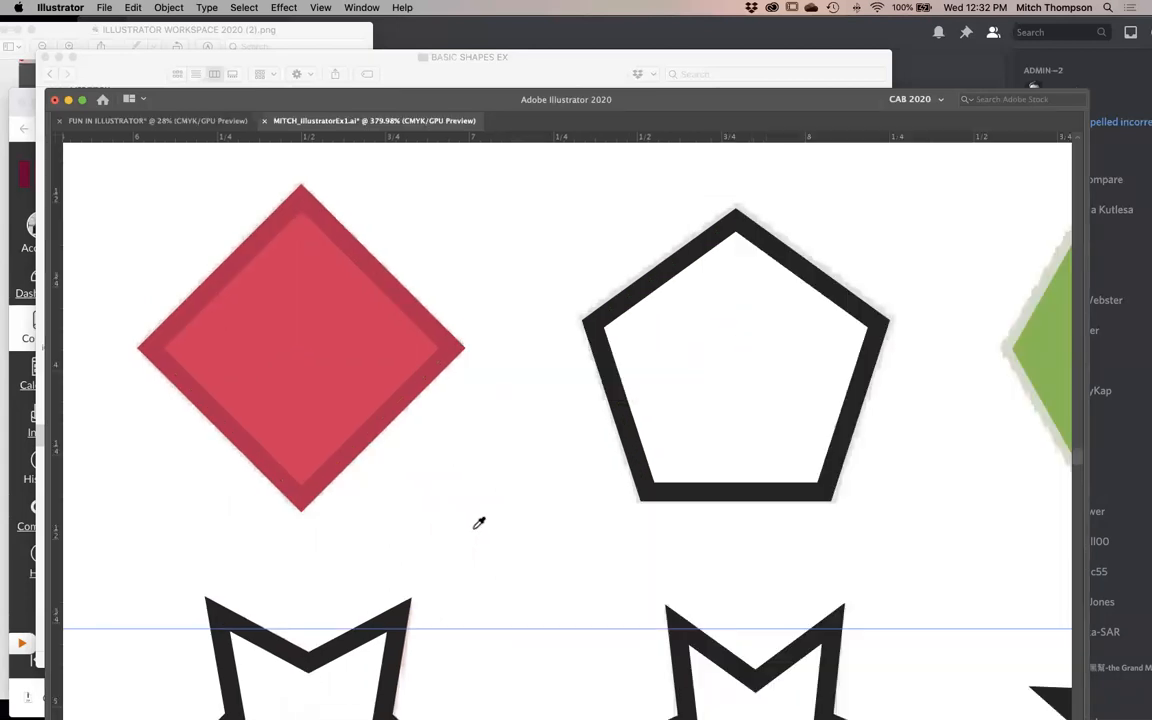
- Select the green hexagon, add a stroke in the same green, and darken its fill to 27% black
drag(753, 442, 249, 442)
click(540, 407)
key(i)
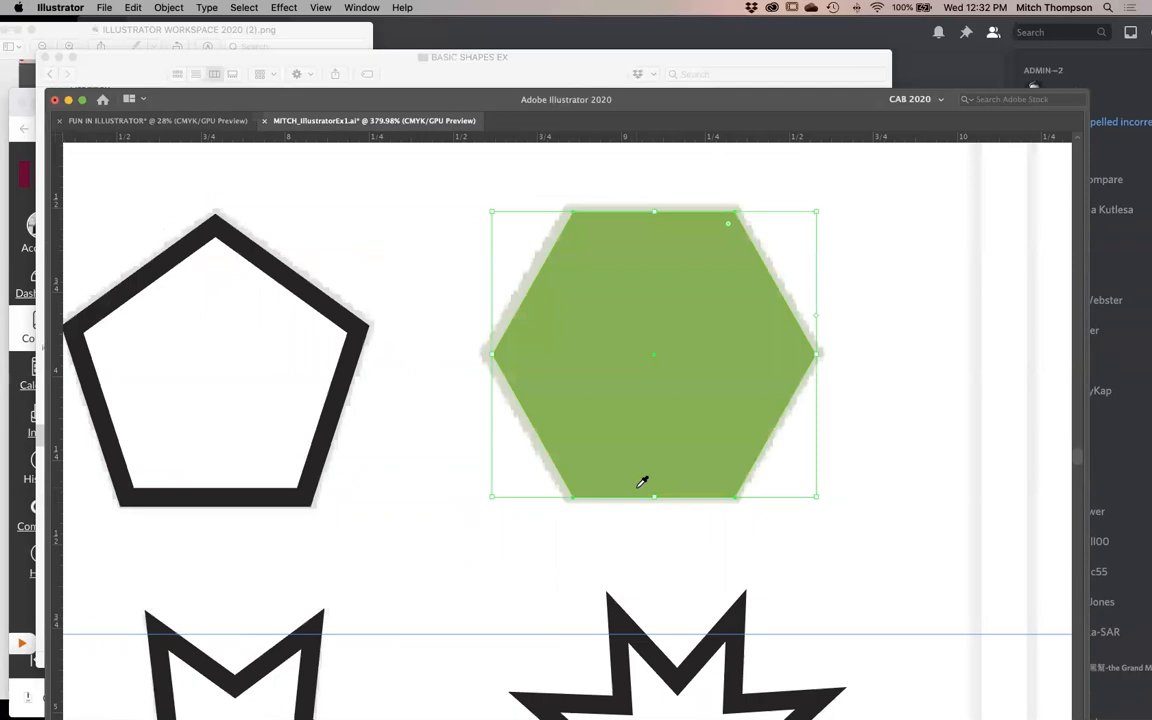
key(Tab)
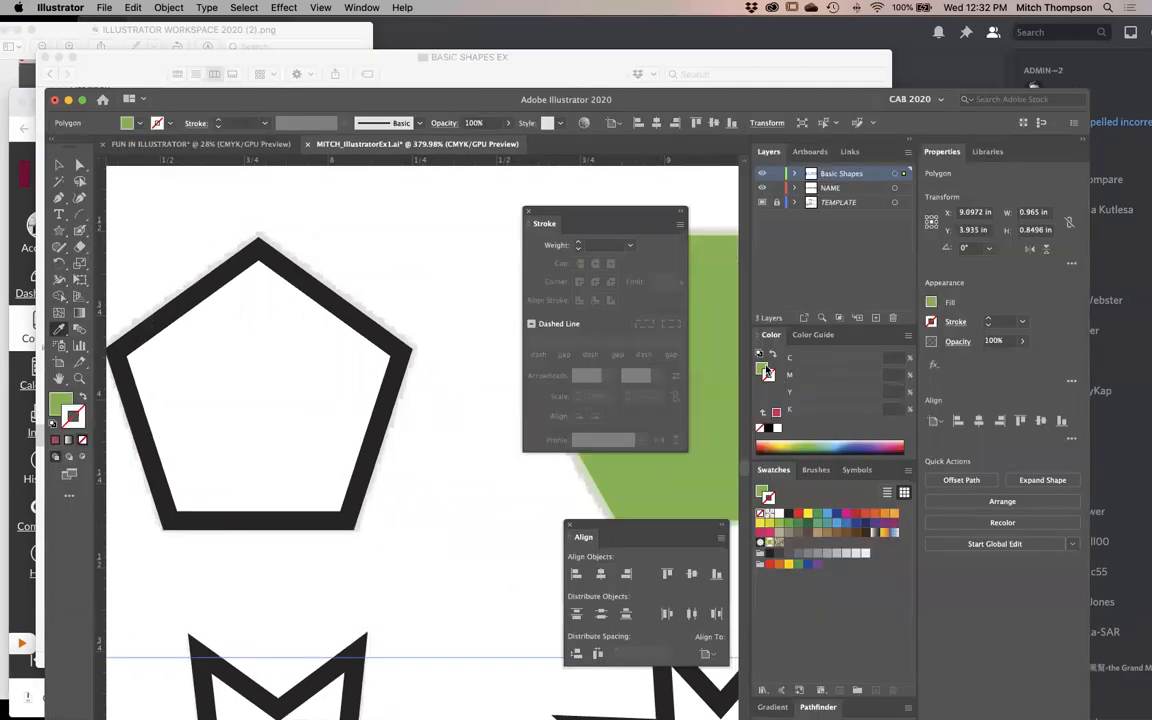
click(776, 411)
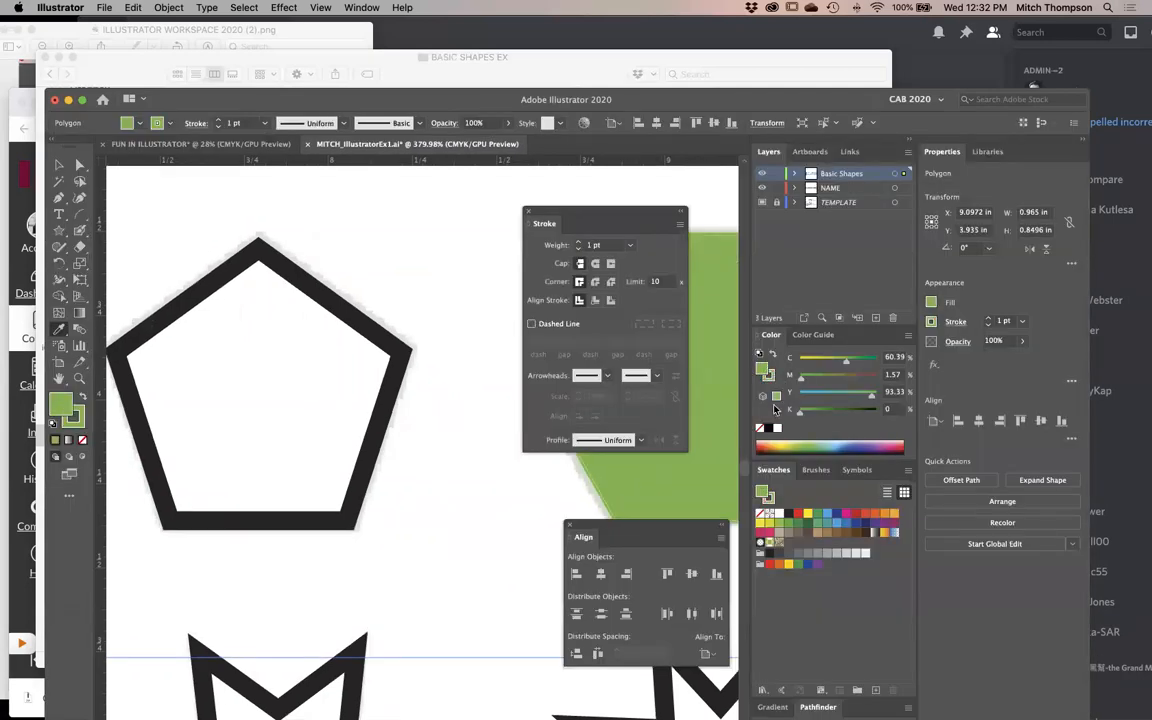
click(817, 410)
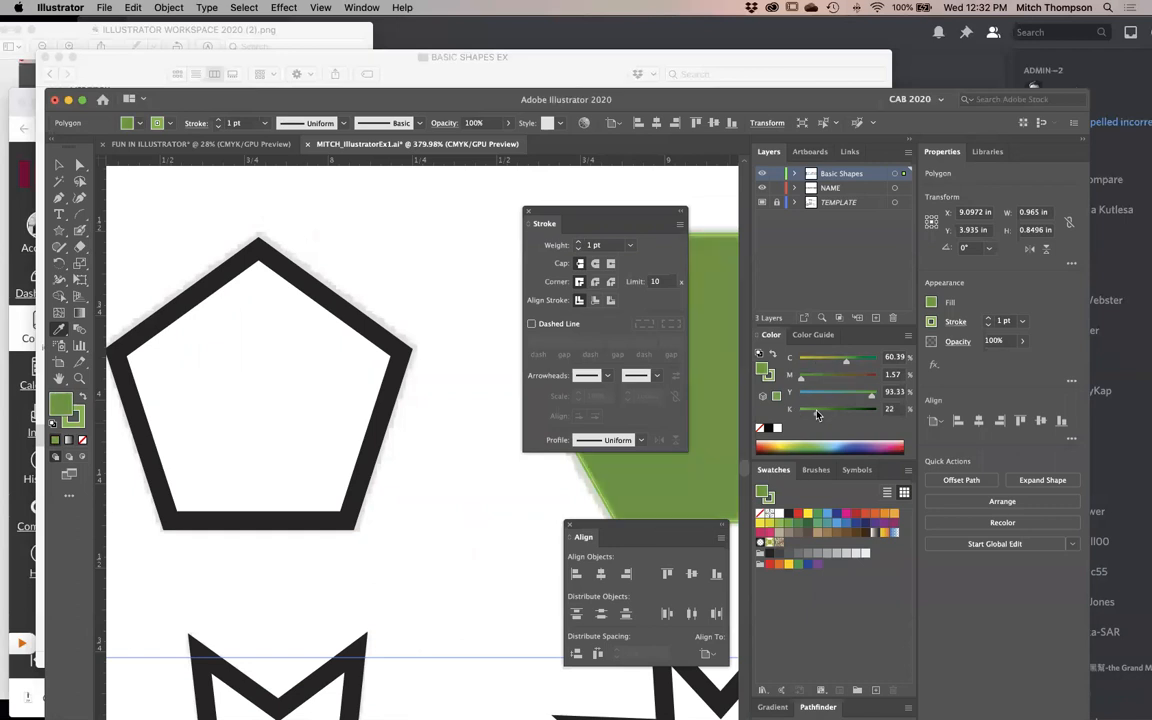
click(822, 411)
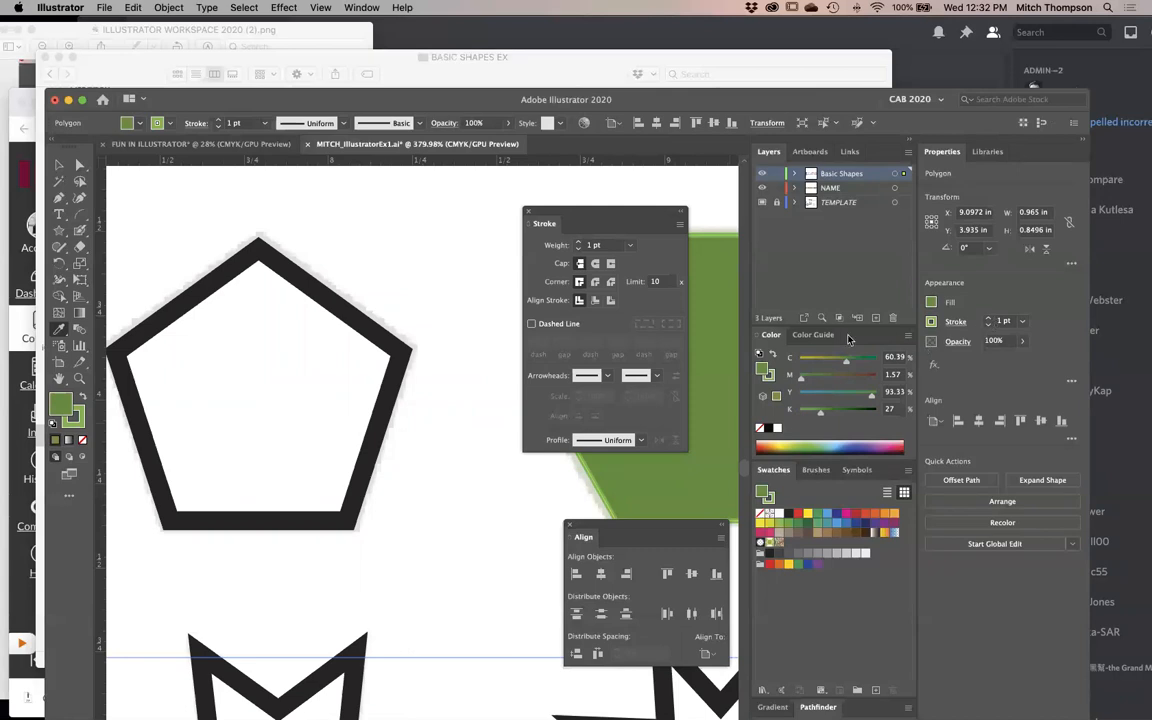
- Swap the hexagon's fill and stroke colours back and forth, ending with the darker green as the fill
click(772, 356)
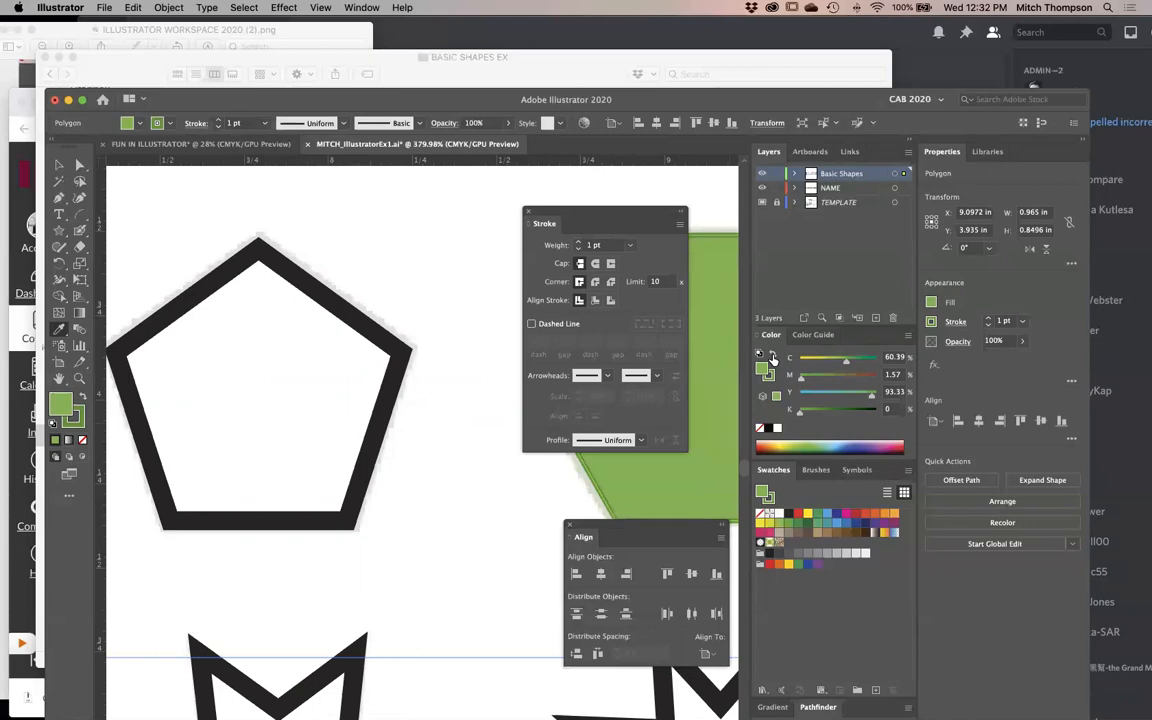
click(772, 357)
click(772, 357)
click(772, 357)
click(772, 357)
click(772, 357)
click(772, 357)
click(772, 357)
click(772, 357)
click(772, 357)
click(772, 357)
click(772, 357)
click(772, 357)
click(772, 357)
click(772, 357)
click(772, 357)
click(772, 357)
- Swap the hexagon's fill and stroke colours so the lighter green is the fill, and clear the floating panels away from the shape
click(772, 357)
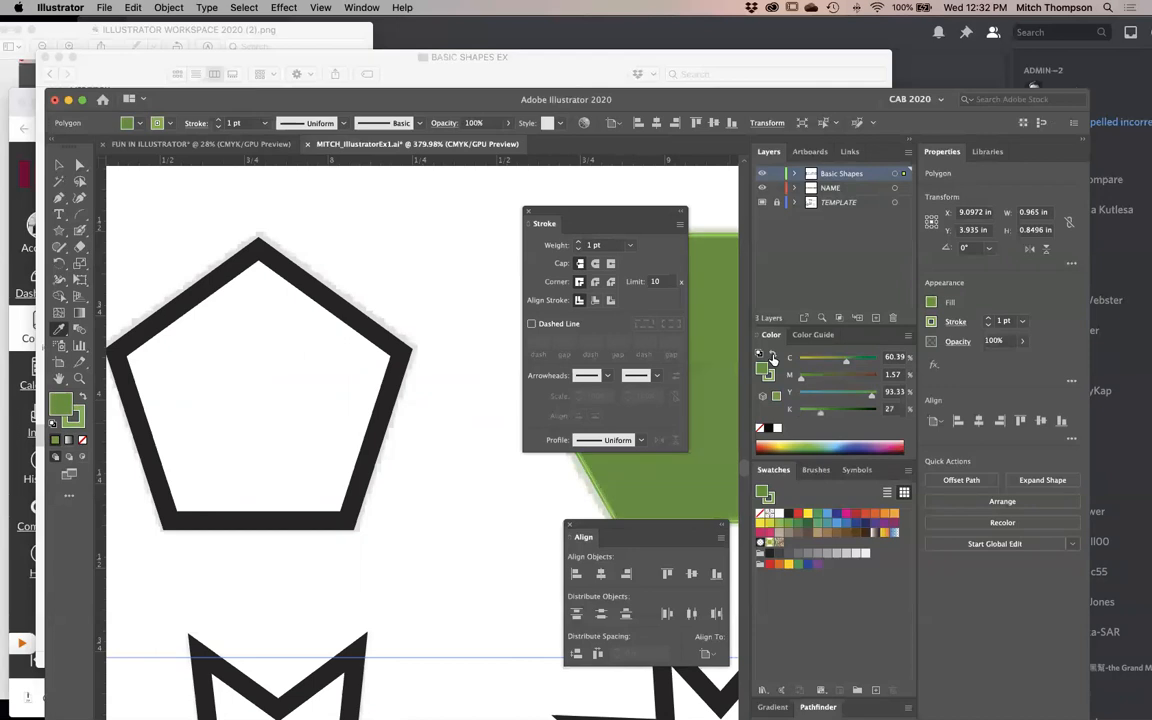
click(772, 357)
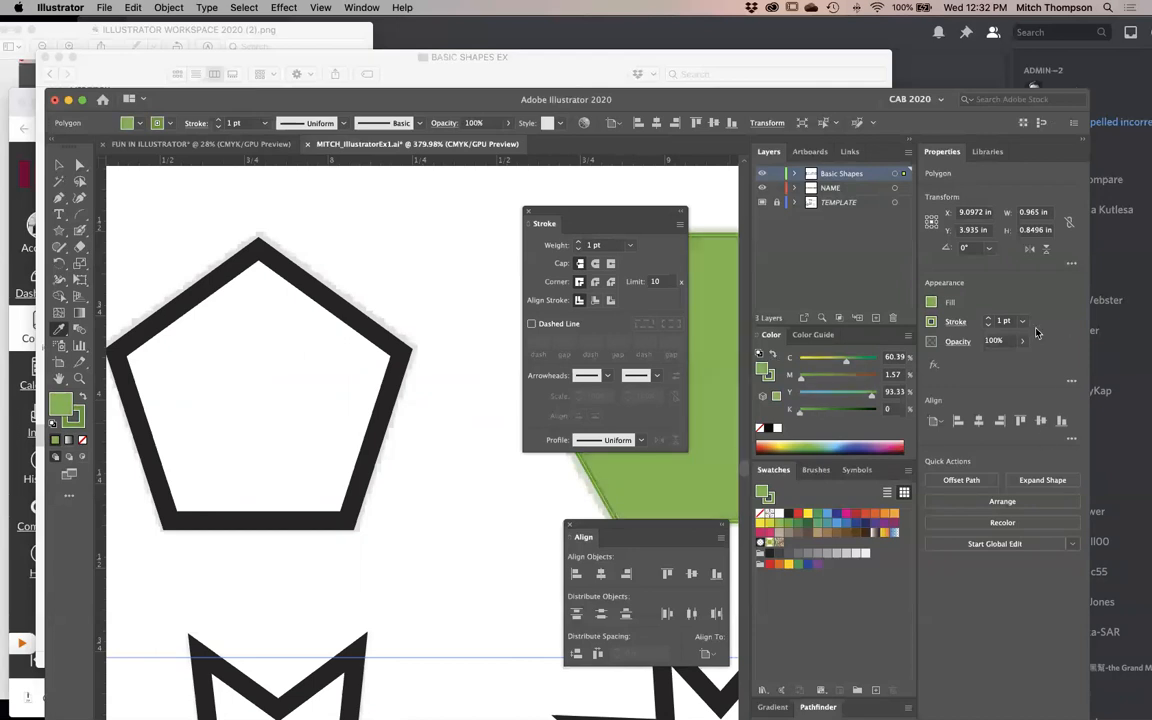
drag(609, 213, 426, 218)
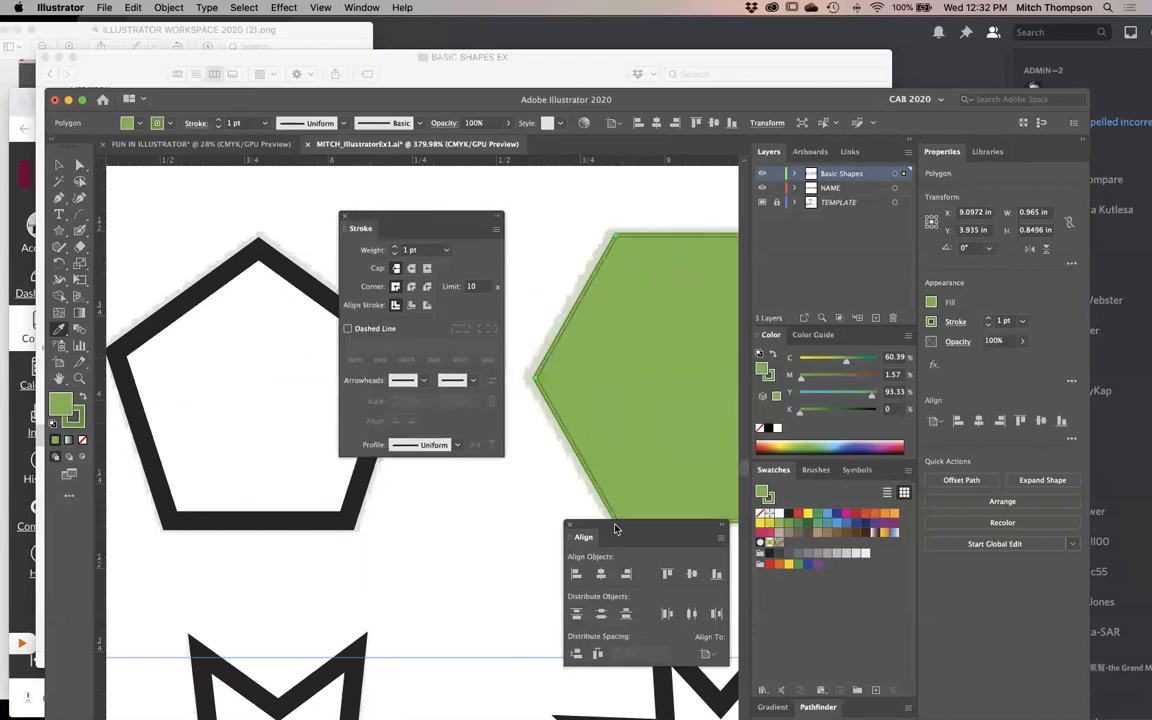
scroll(455, 495, right, 2)
mouse_move(455, 495)
mouse_down()
mouse_move(285, 524)
mouse_move(238, 609)
mouse_up()
drag(451, 220, 645, 165)
mouse_move(430, 388)
mouse_down()
mouse_move(393, 357)
mouse_move(366, 289)
mouse_up()
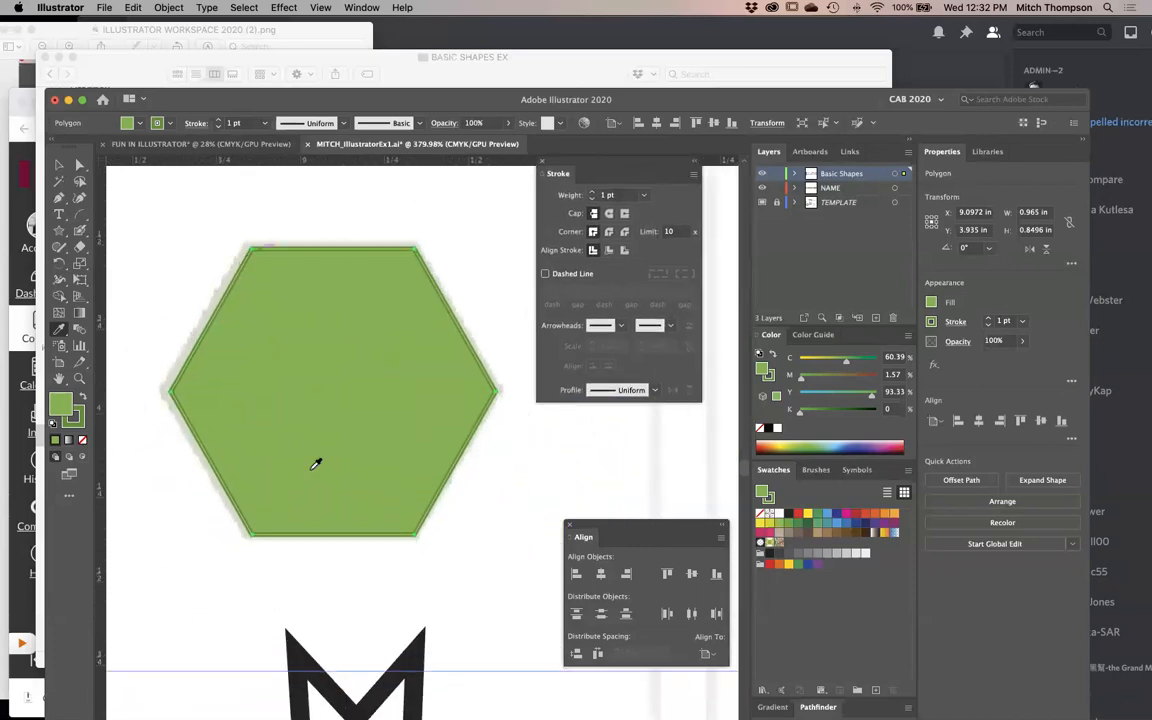
- Set the green hexagon's stroke weight to 4 pt and deselect it
click(1021, 321)
key(Up)
key(Up)
key(Up)
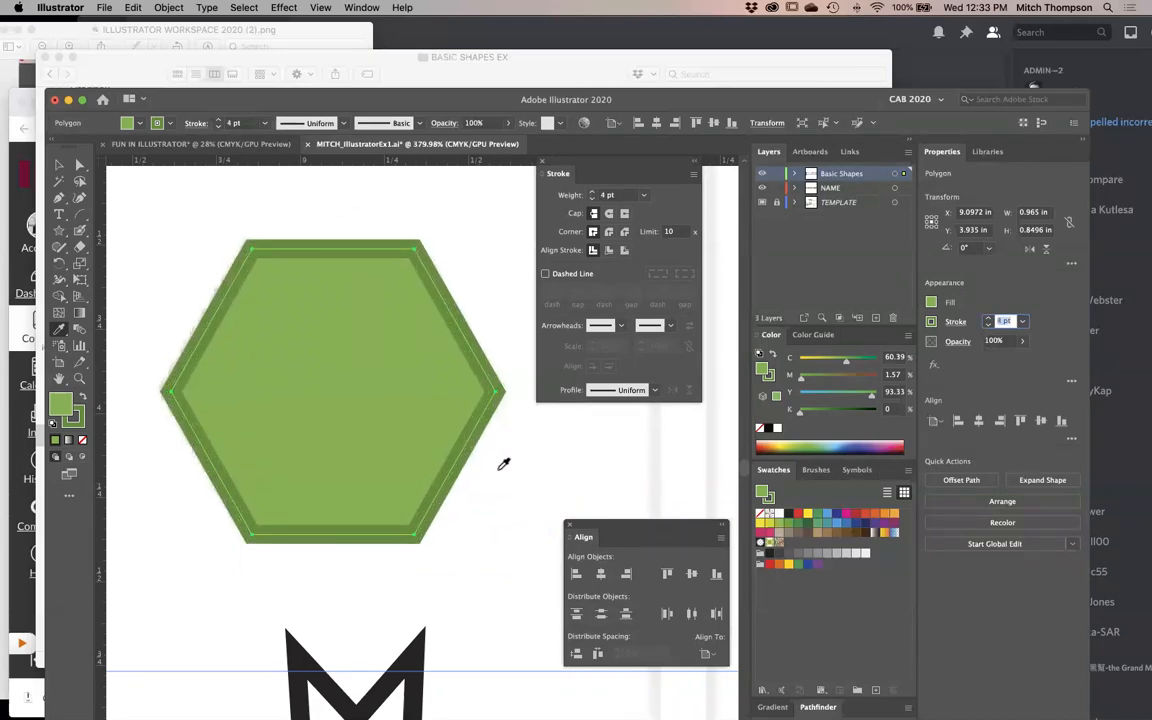
click(560, 525)
drag(290, 491, 748, 453)
- Hide the panels and compare the traced polygons and stars with the template in outline and preview views
key(Tab)
key(super+minus)
scroll(748, 453, left, 5)
key(super+minus)
scroll(660, 475, left, 1)
key(super+y)
key(super+y)
key(super+y)
key(super+y)
key(super+y)
key(super+y)
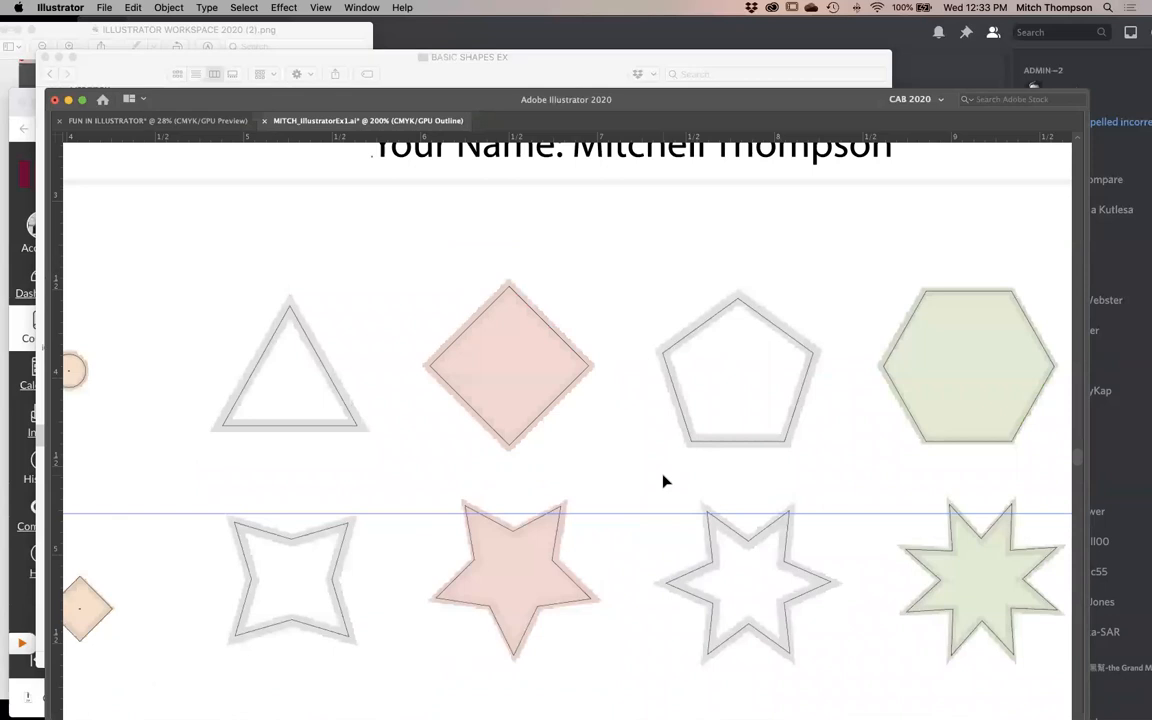
key(super+y)
key(super+y)
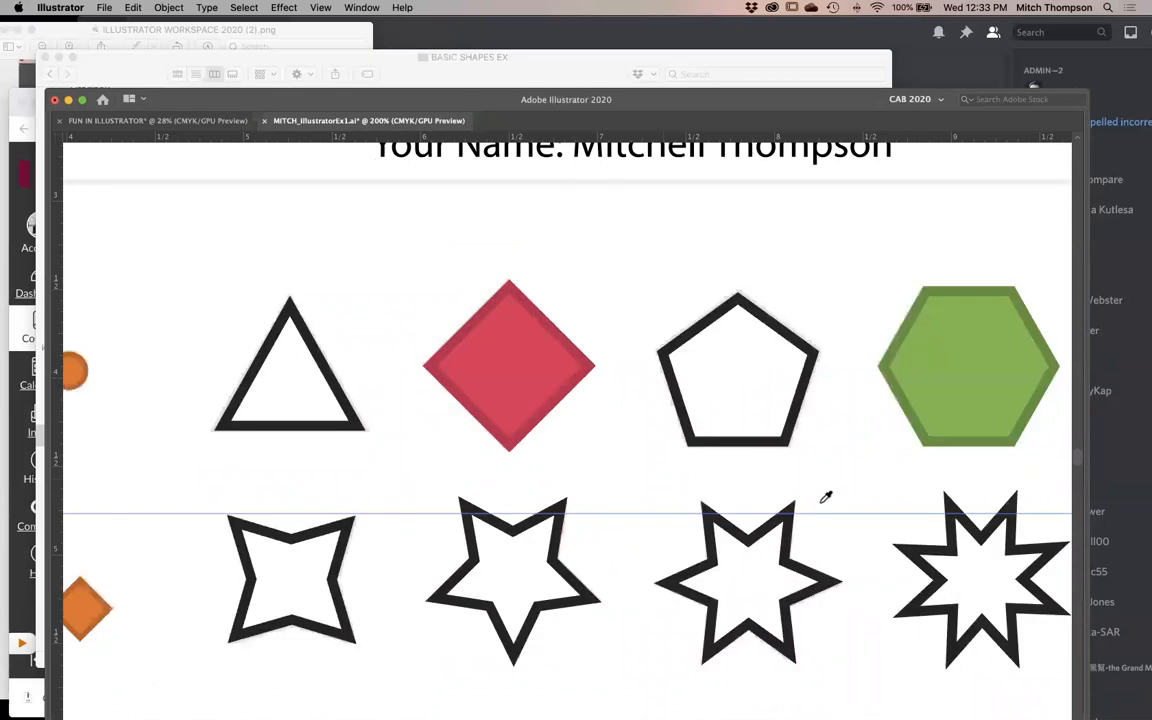
- Select the eight-pointed star and copy the green hexagon's fill and stroke onto it with the Eyedropper
key(super+minus)
click(735, 489)
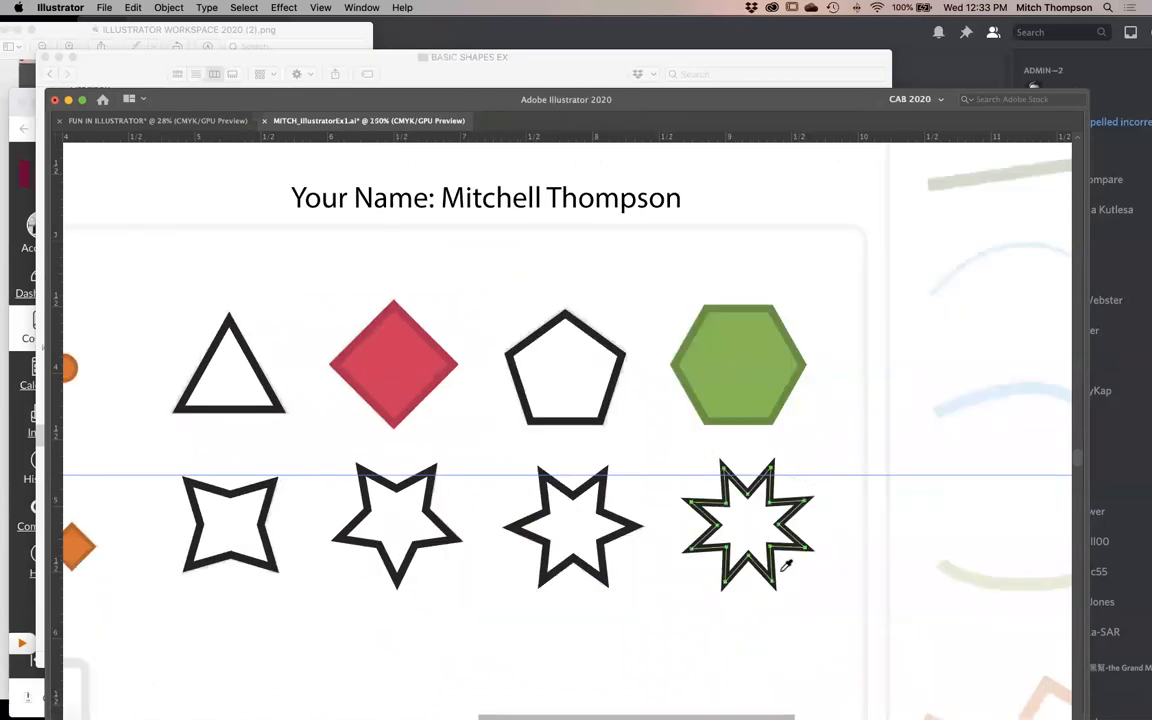
key(i)
click(797, 369)
key(v)
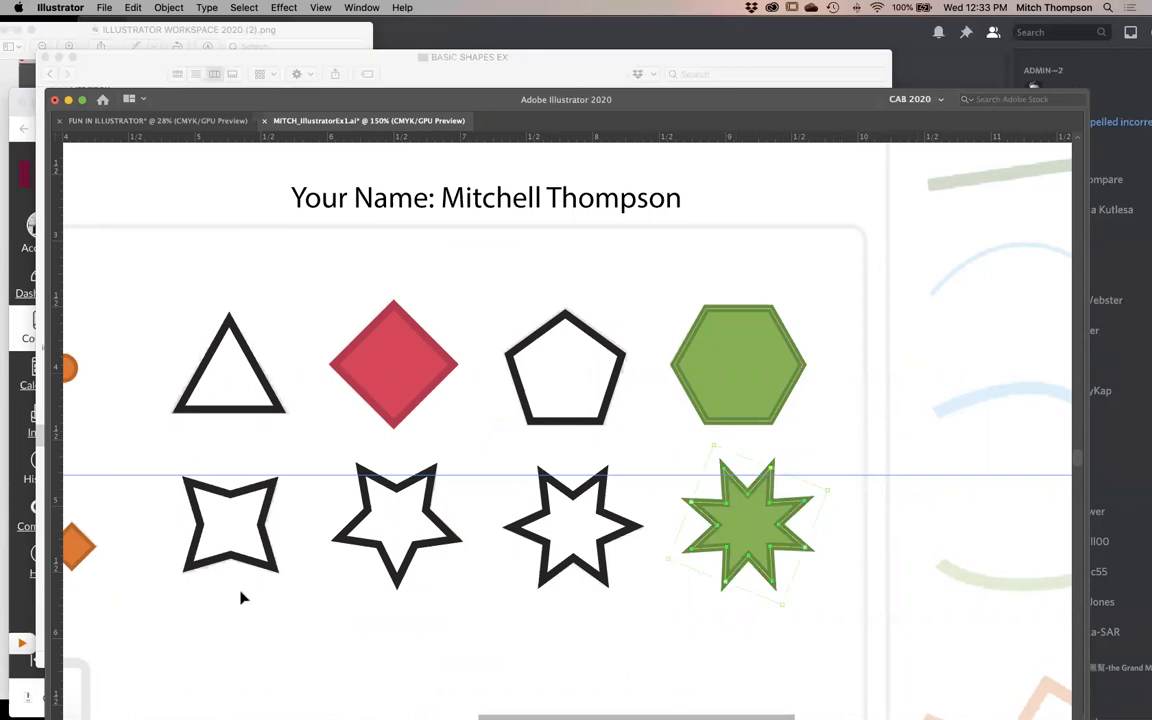
- Select the five-pointed star and copy the red diamond's fill and stroke onto it with the Eyedropper
click(440, 514)
key(i)
click(409, 374)
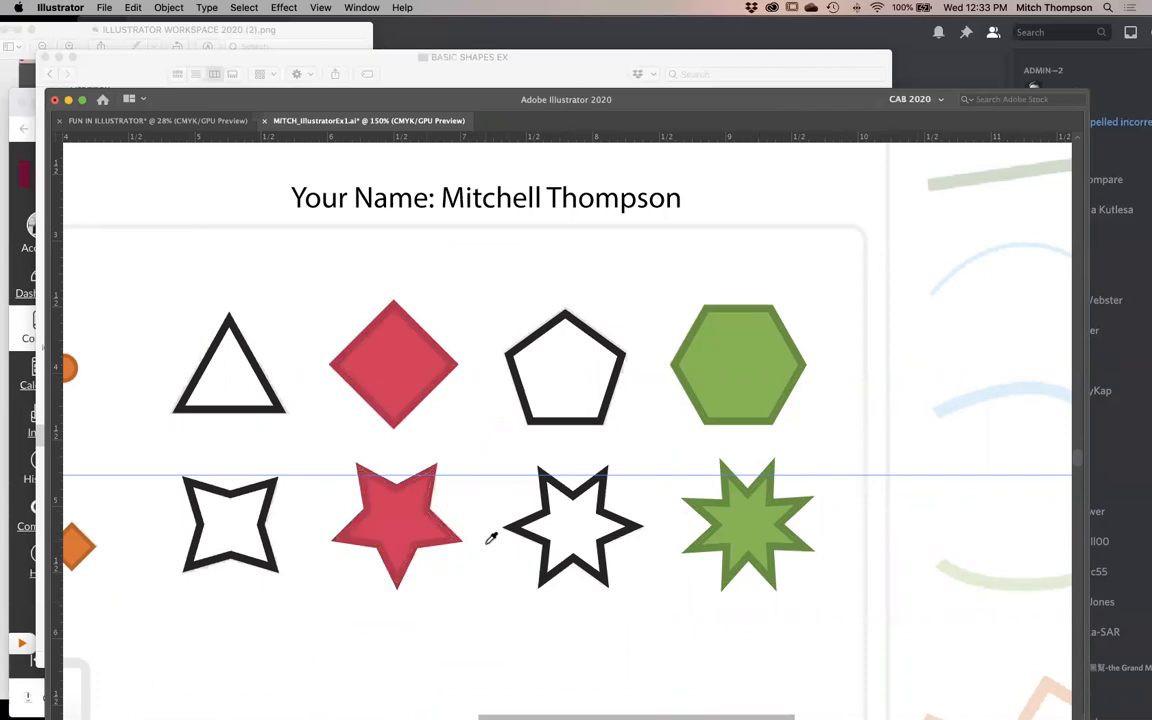
- Save the document with the styled polygons and stars
key(super+minus)
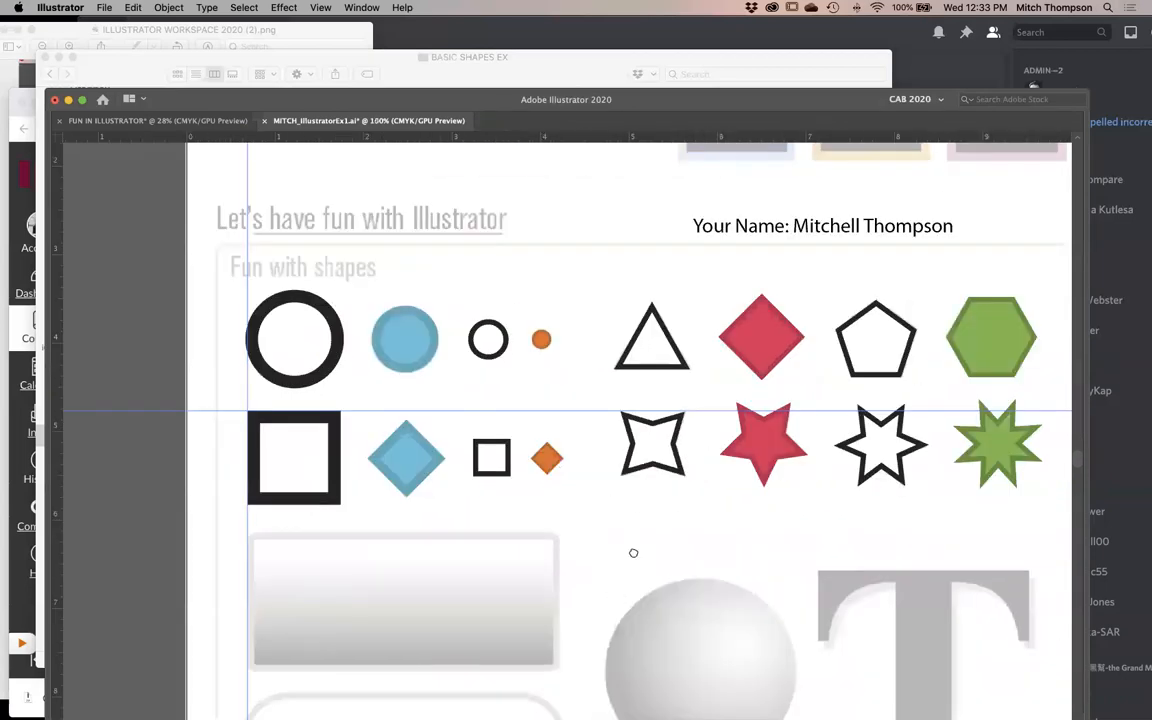
scroll(632, 548, down, 3)
key(super+minus)
key(super+s)
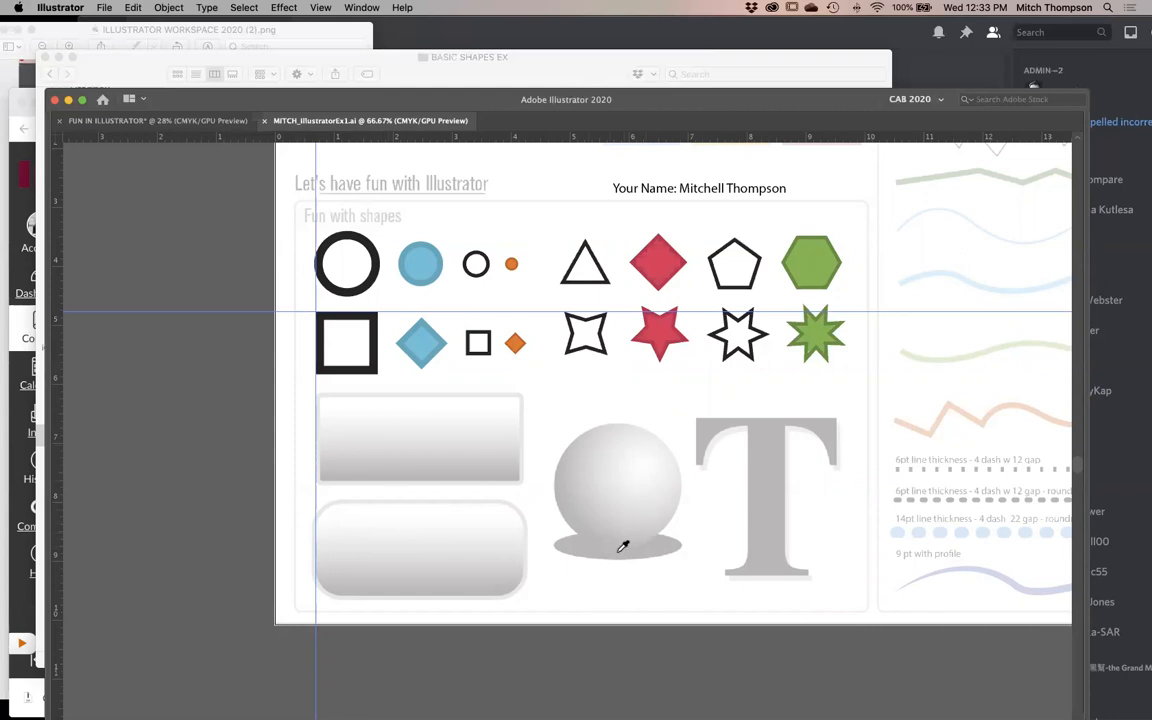
- Draw a rectangle of about 3.45 by 1.49 in over the template's sharp-cornered gradient box, using the Rectangle tool
key(Tab)
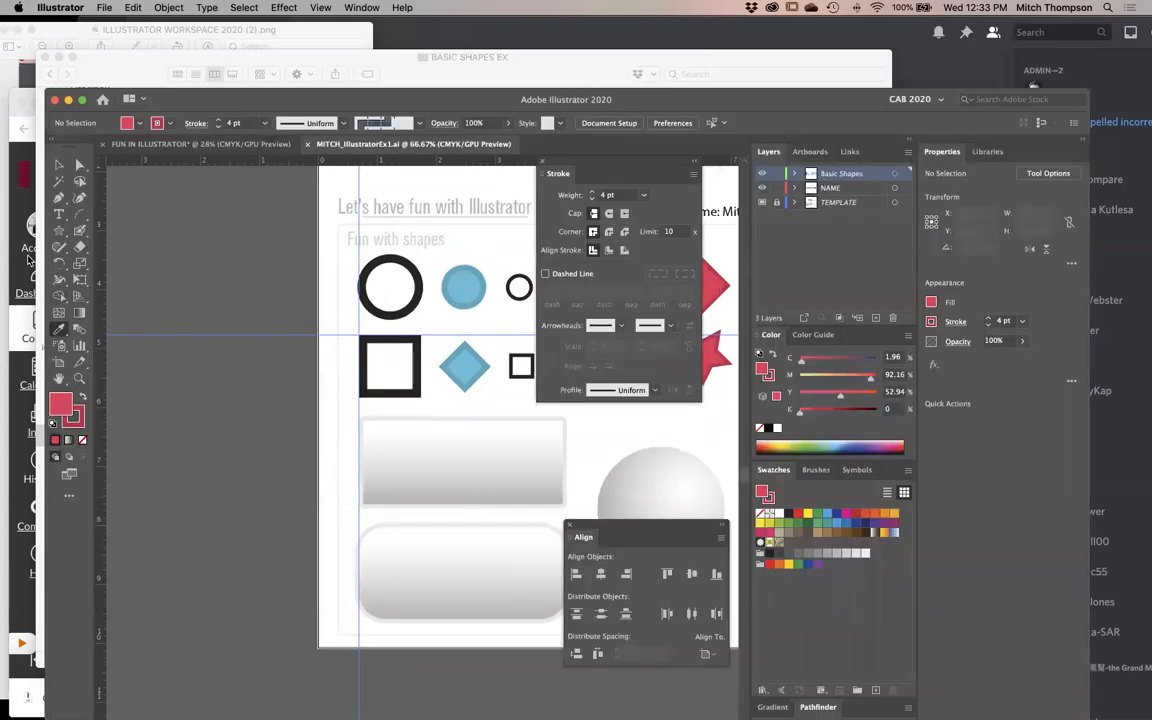
click(61, 230)
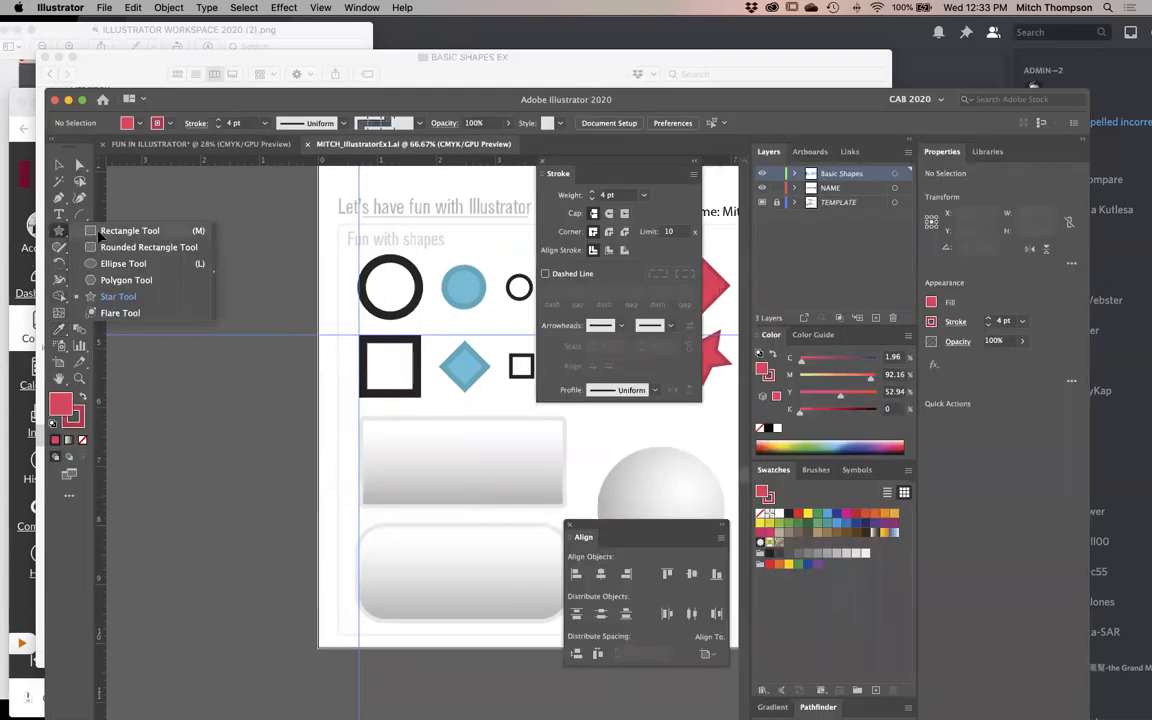
key(Tab)
key(Tab)
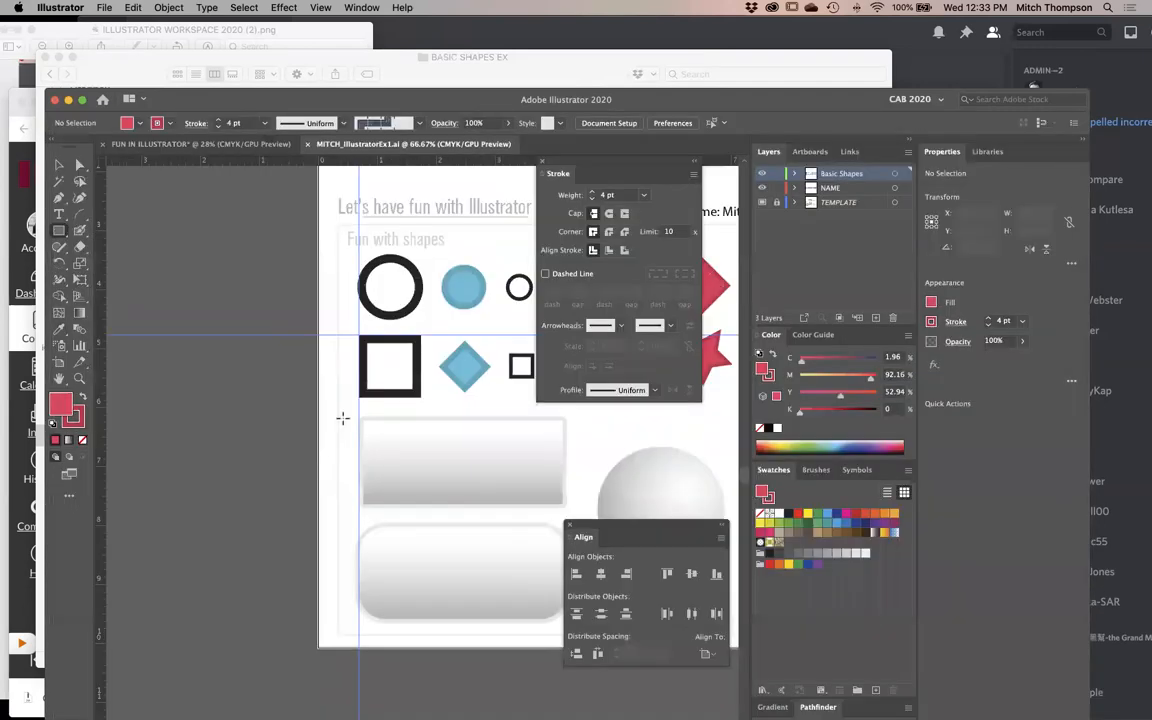
drag(343, 418, 589, 614)
key(Tab)
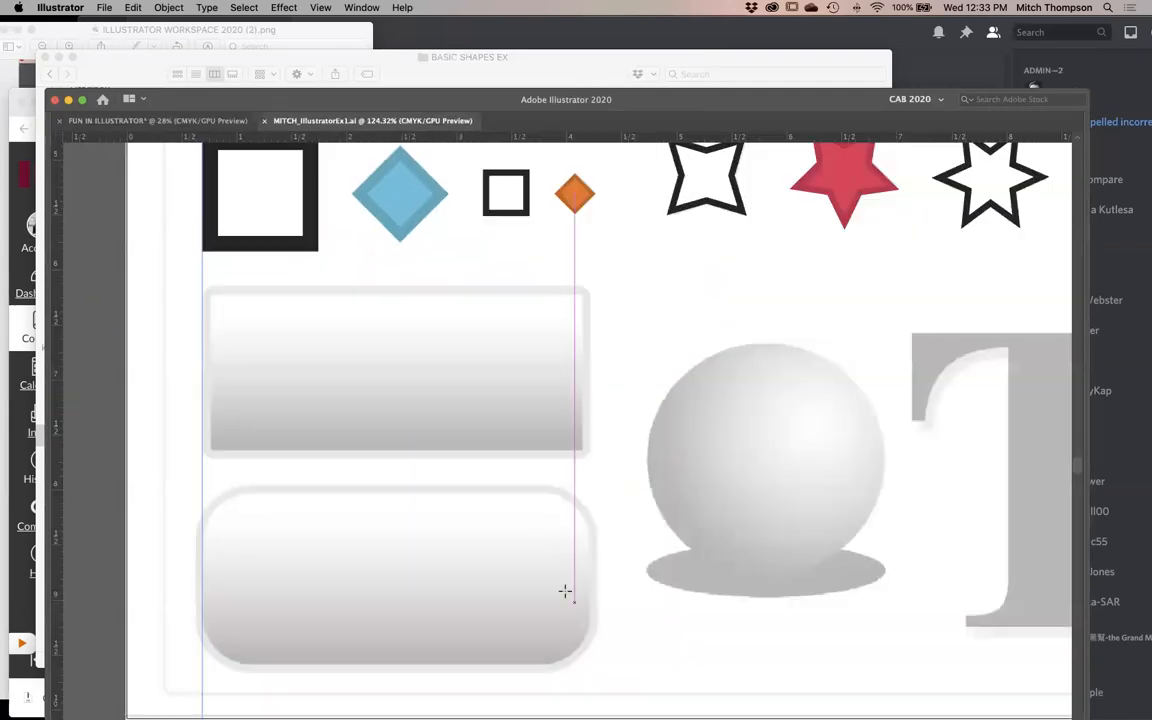
drag(690, 220, 186, 613)
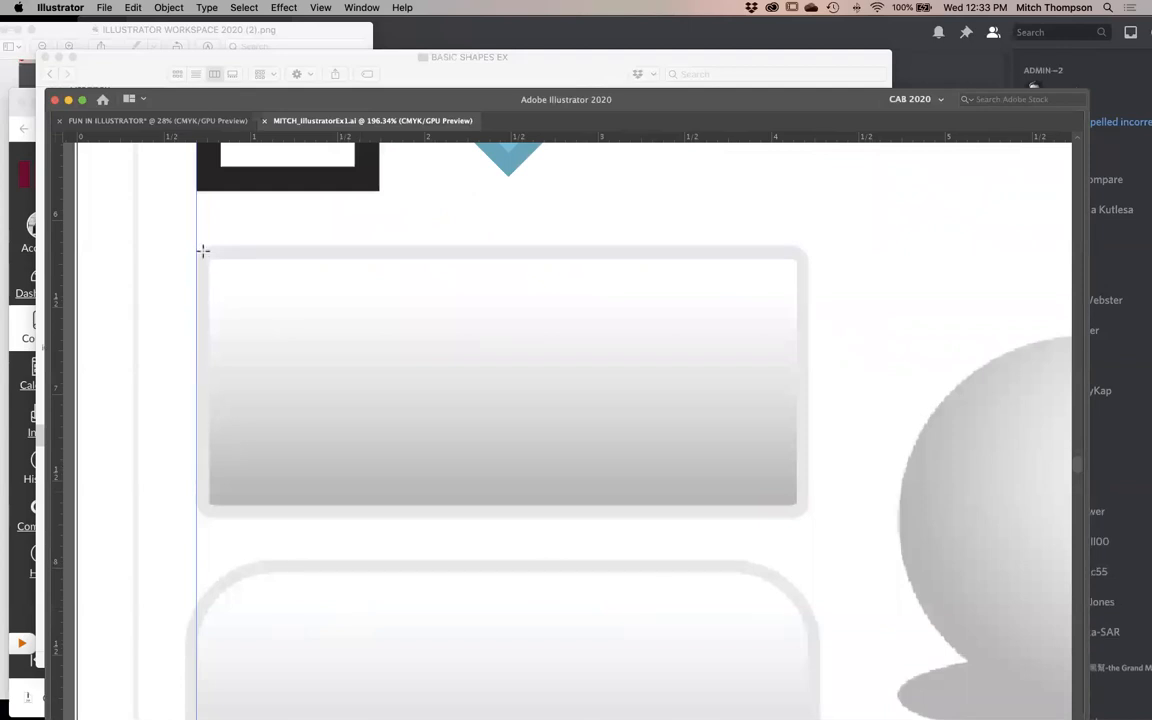
drag(204, 253, 803, 513)
key(super+1)
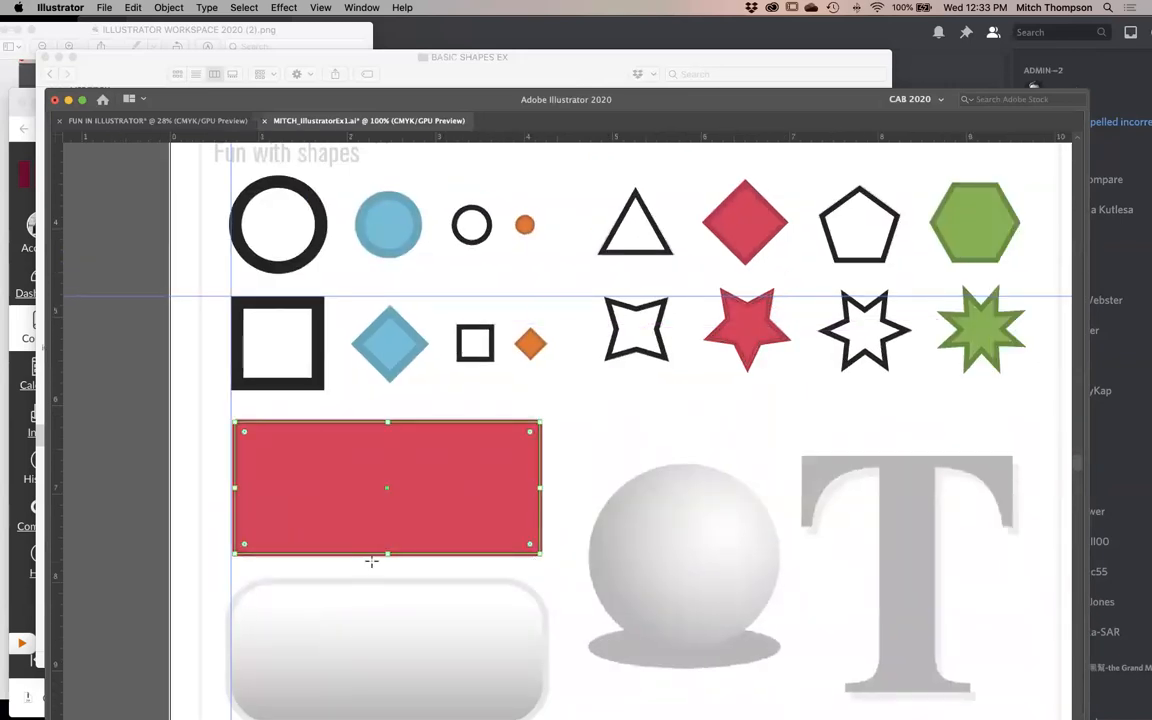
- Detach the Gradient panel beside the artwork and fill the new rectangle with the default white-to-black linear gradient
key(Tab)
drag(383, 516, 309, 456)
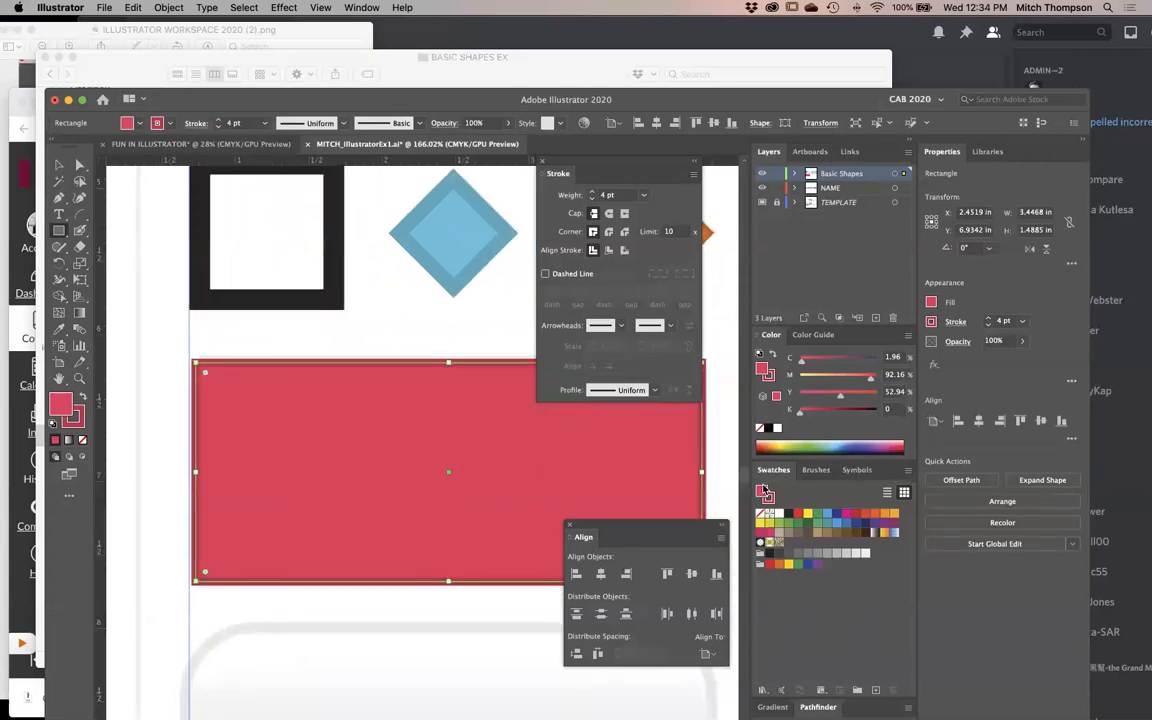
drag(831, 102, 828, 28)
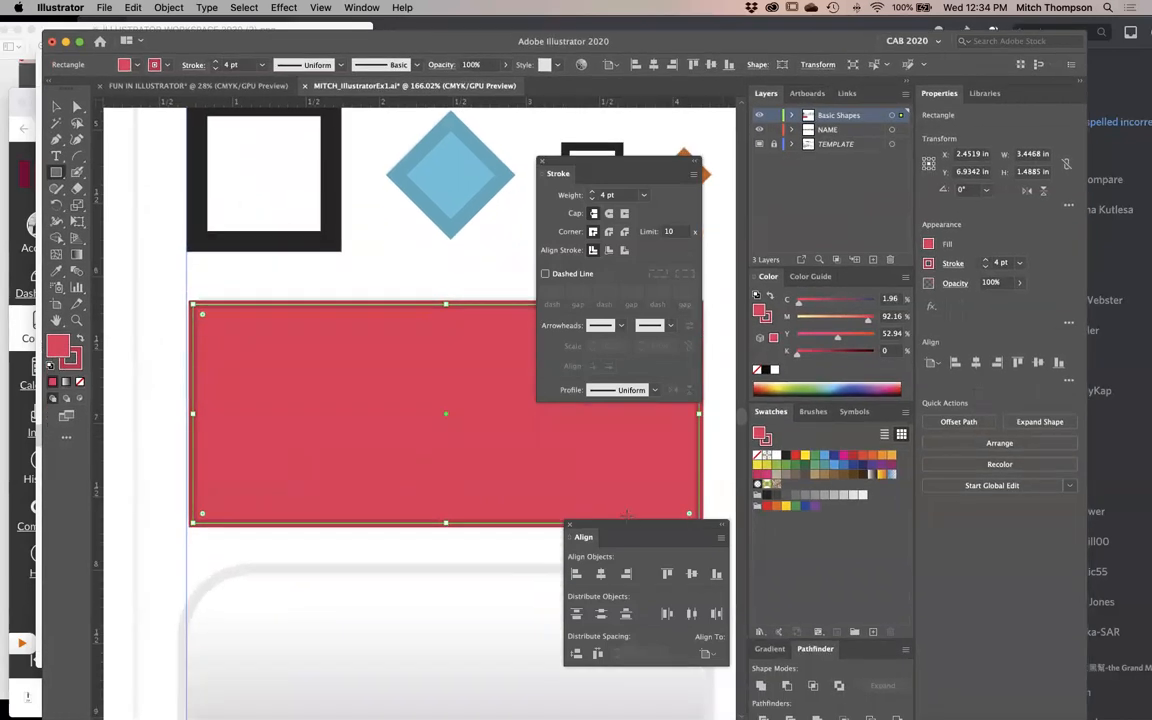
click(769, 648)
drag(776, 580, 382, 109)
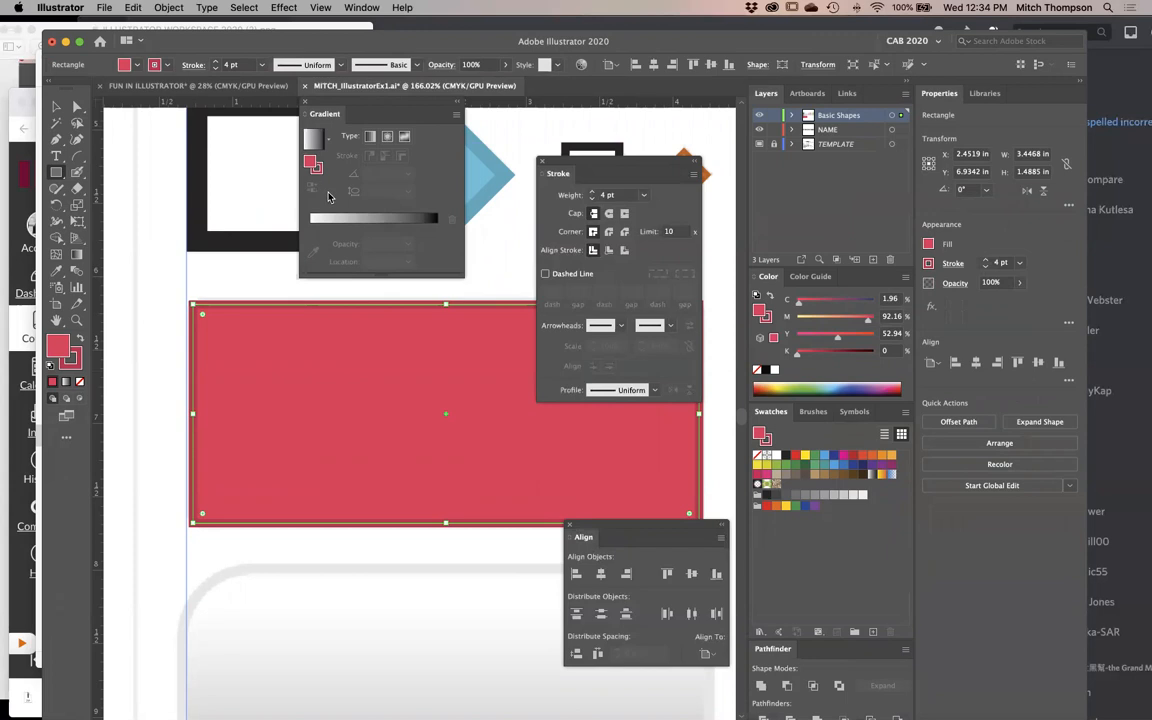
click(381, 225)
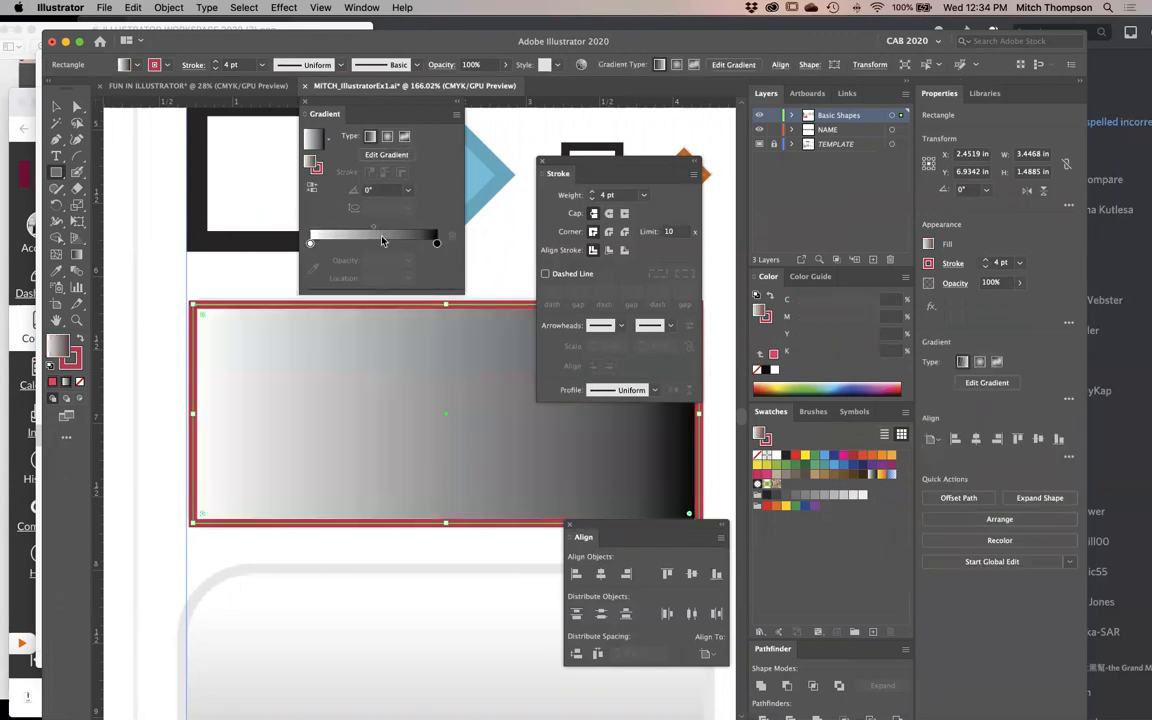
- Change the rectangle's stroke colour to a grey of 54% black
click(316, 168)
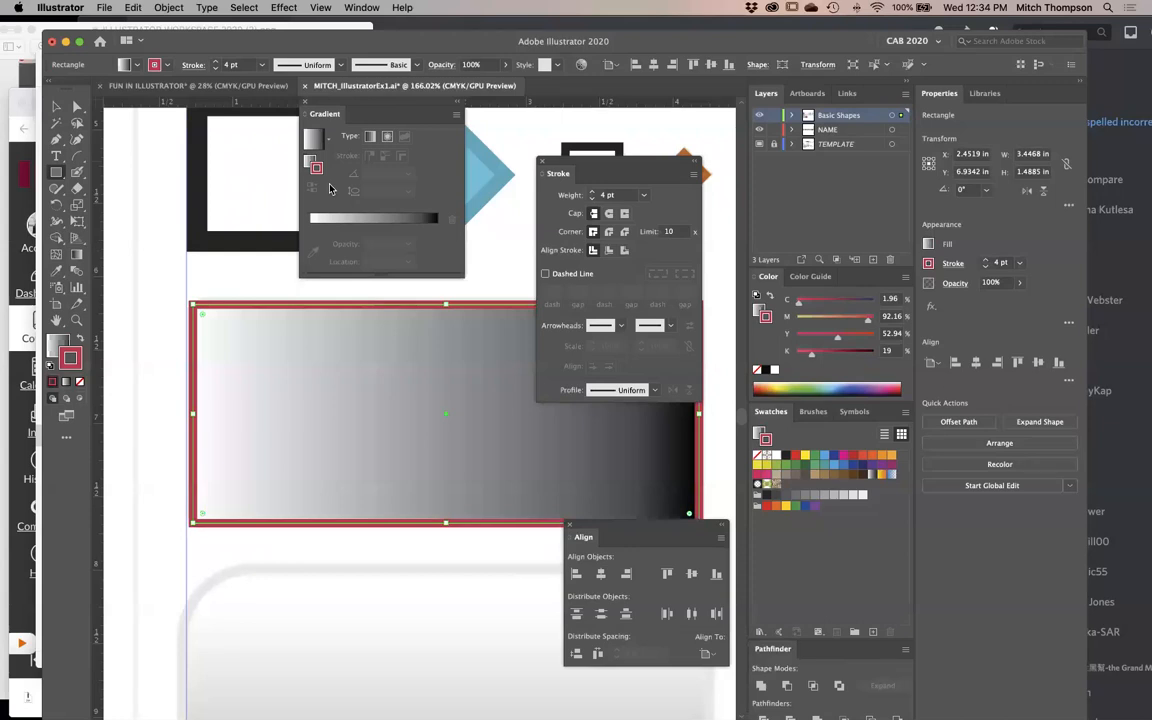
click(310, 164)
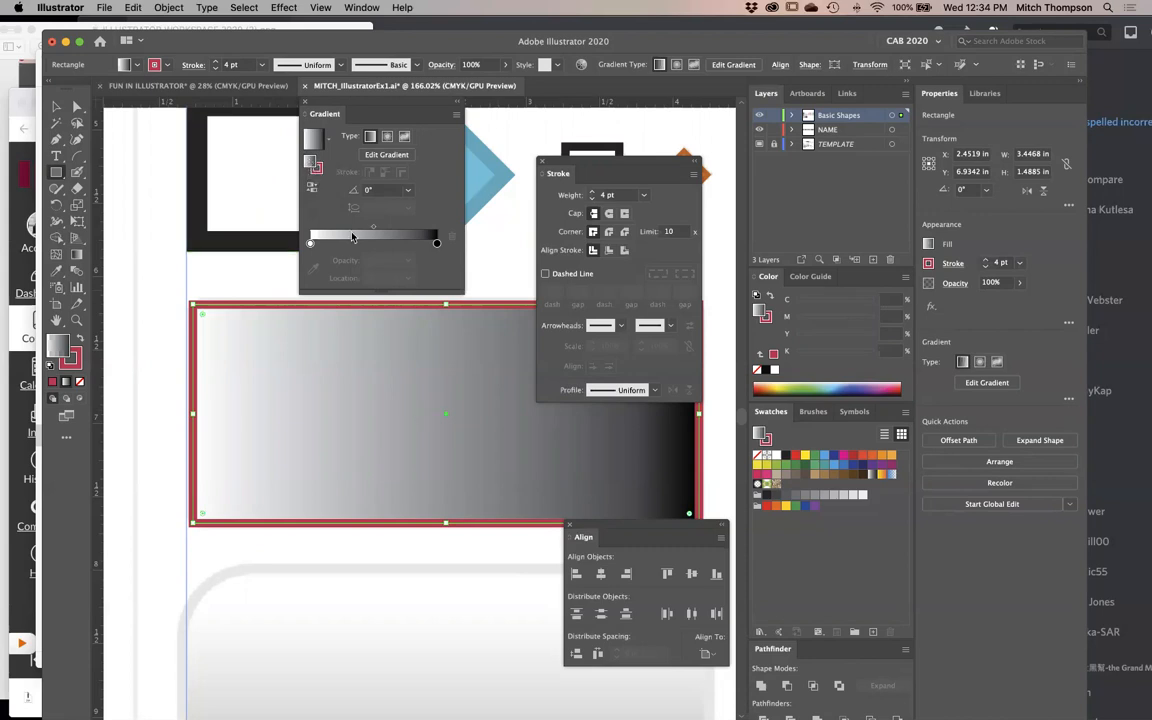
click(315, 165)
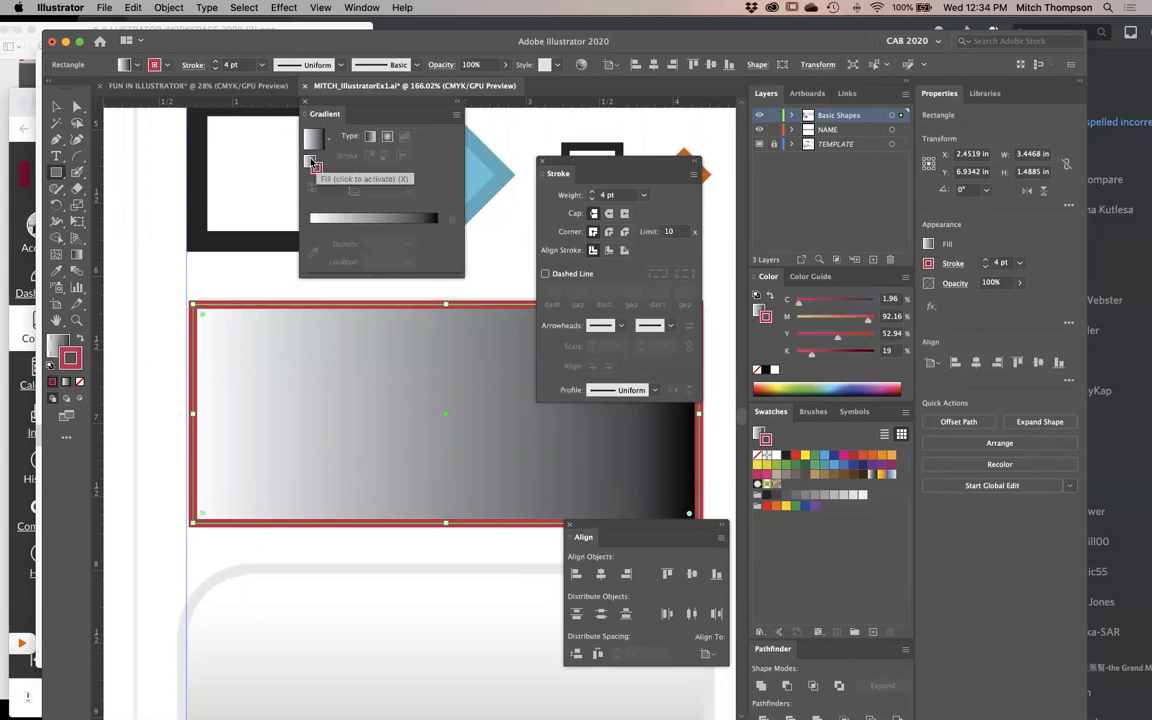
click(768, 371)
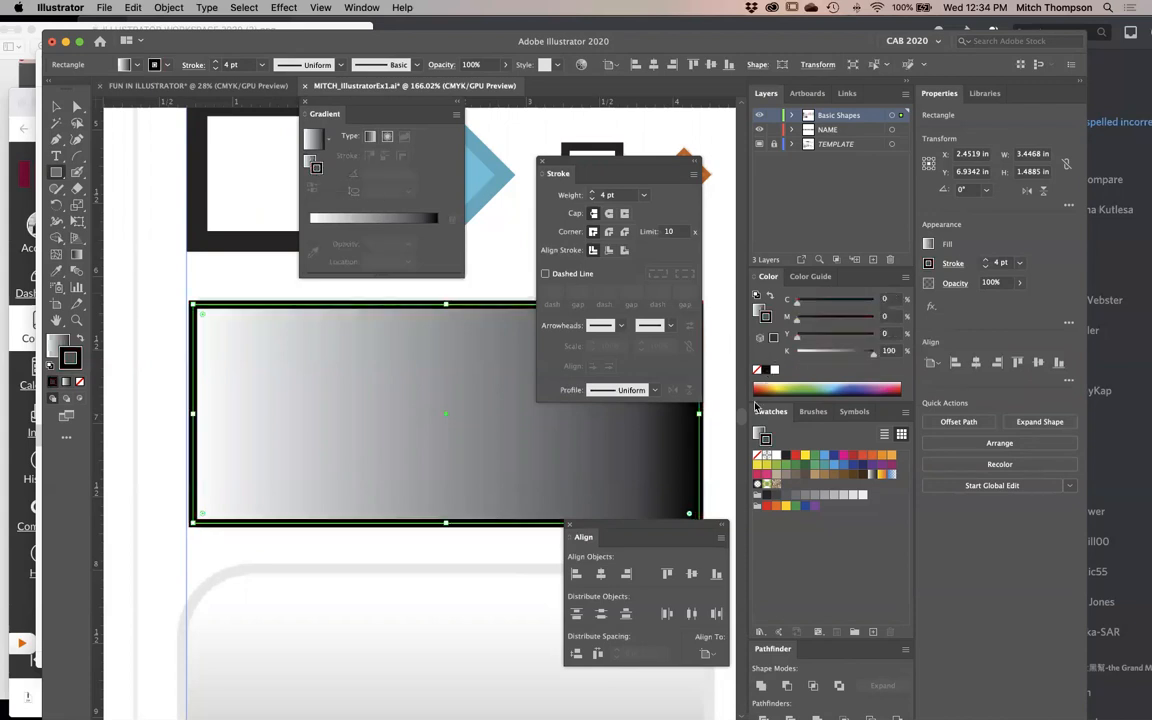
click(773, 371)
click(766, 371)
click(775, 371)
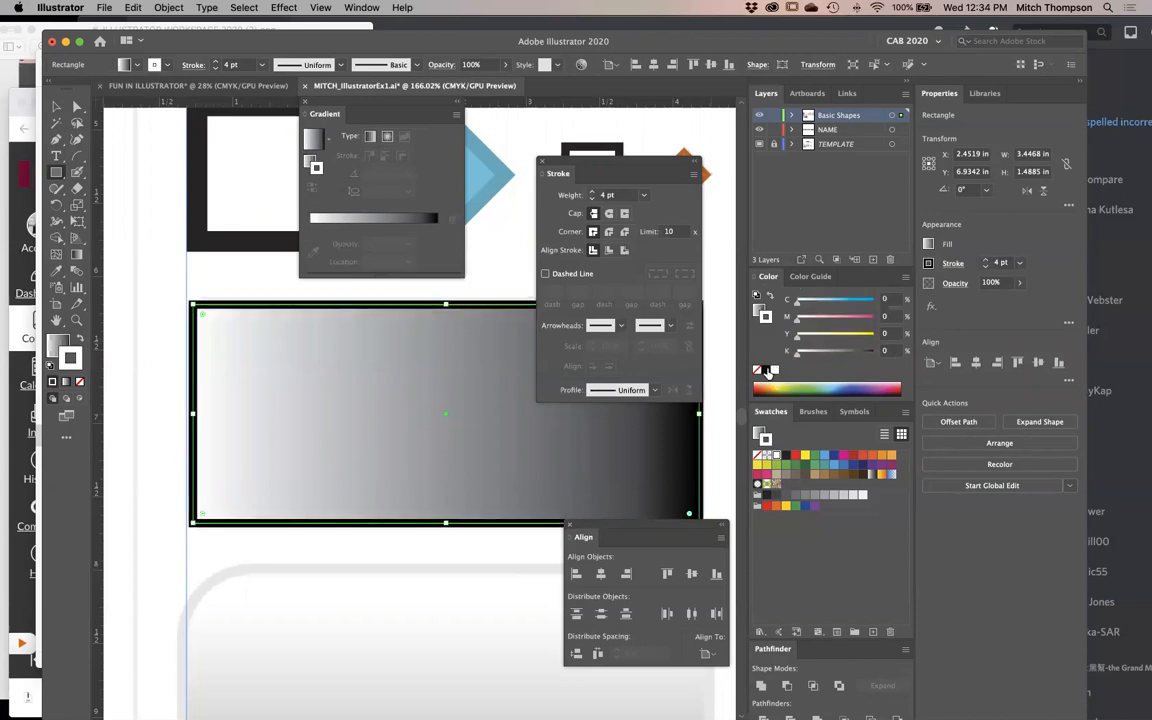
click(766, 371)
drag(871, 358, 839, 360)
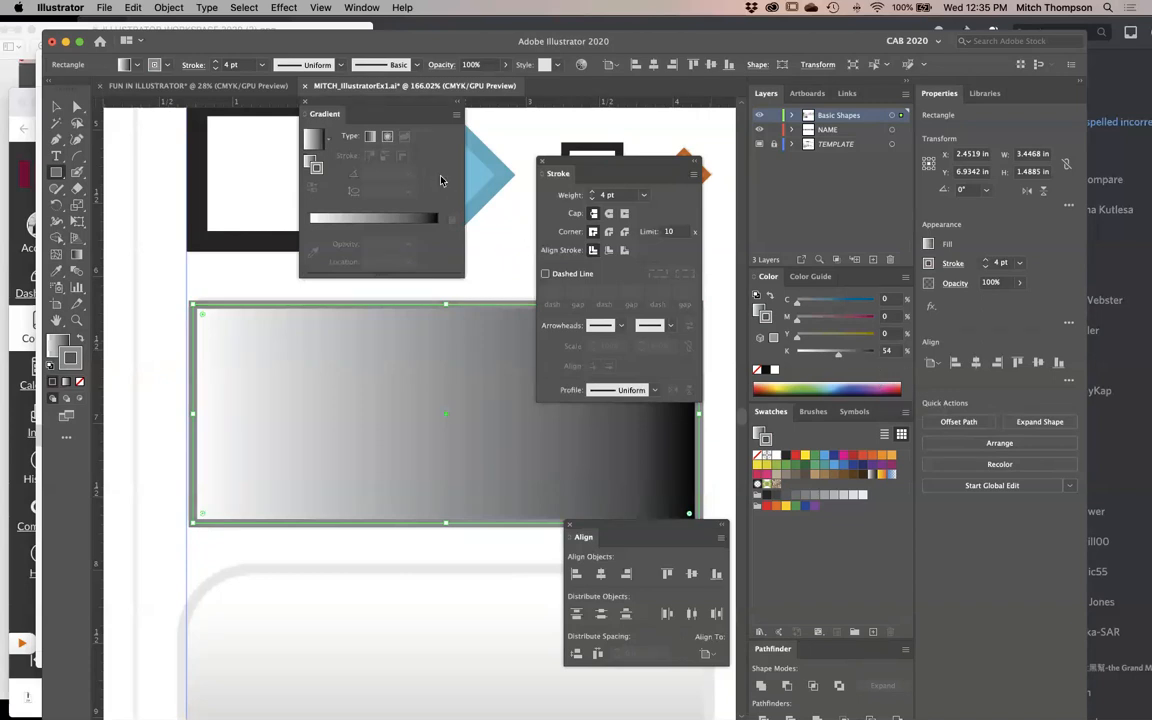
- Try several gradient directions on the rectangle's fill with the Gradient tool, ending with a vertical white-to-black blend at -90°
click(77, 253)
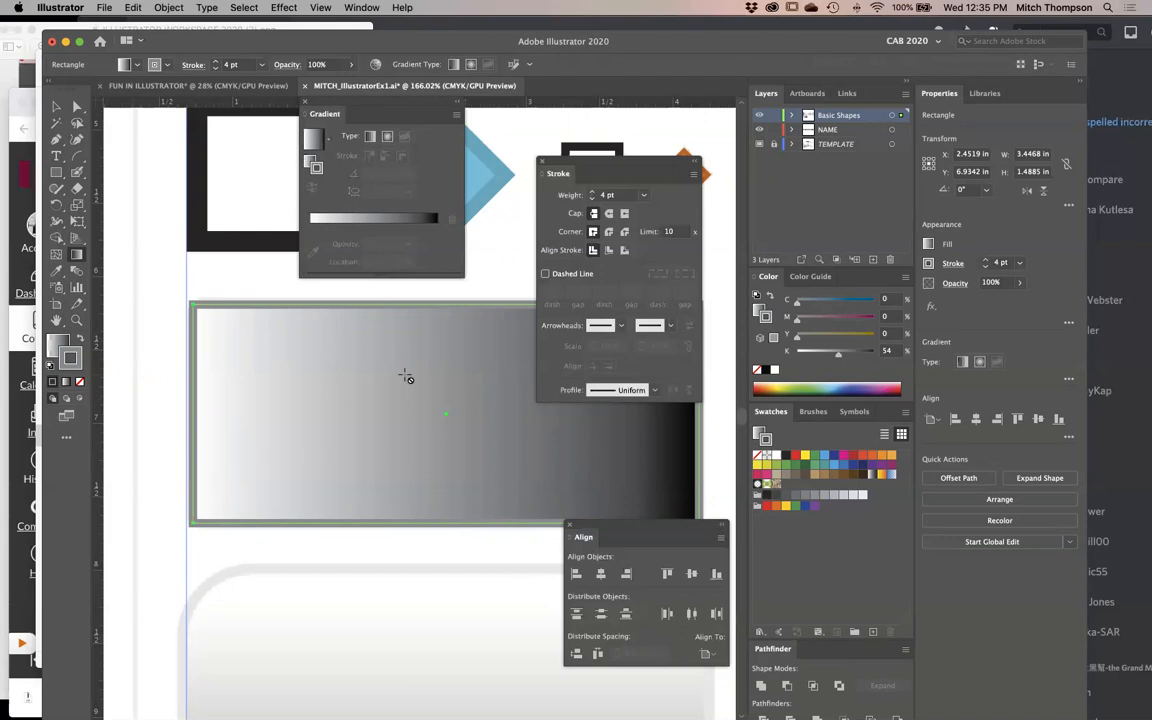
click(316, 166)
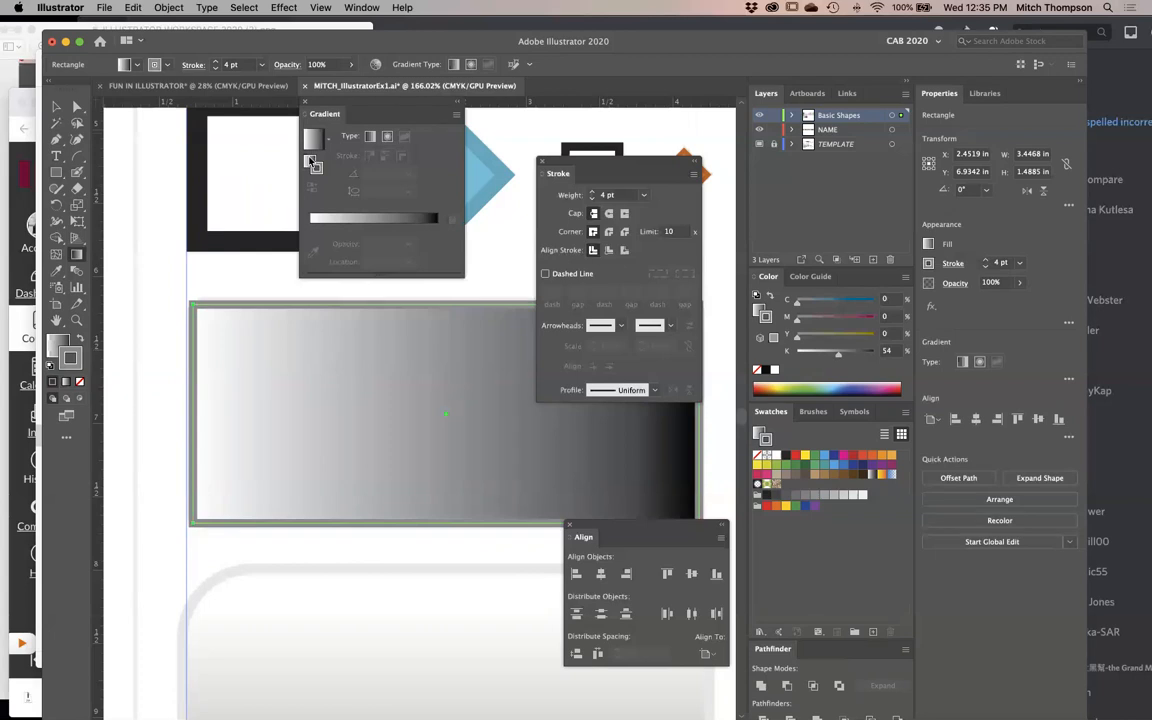
click(309, 161)
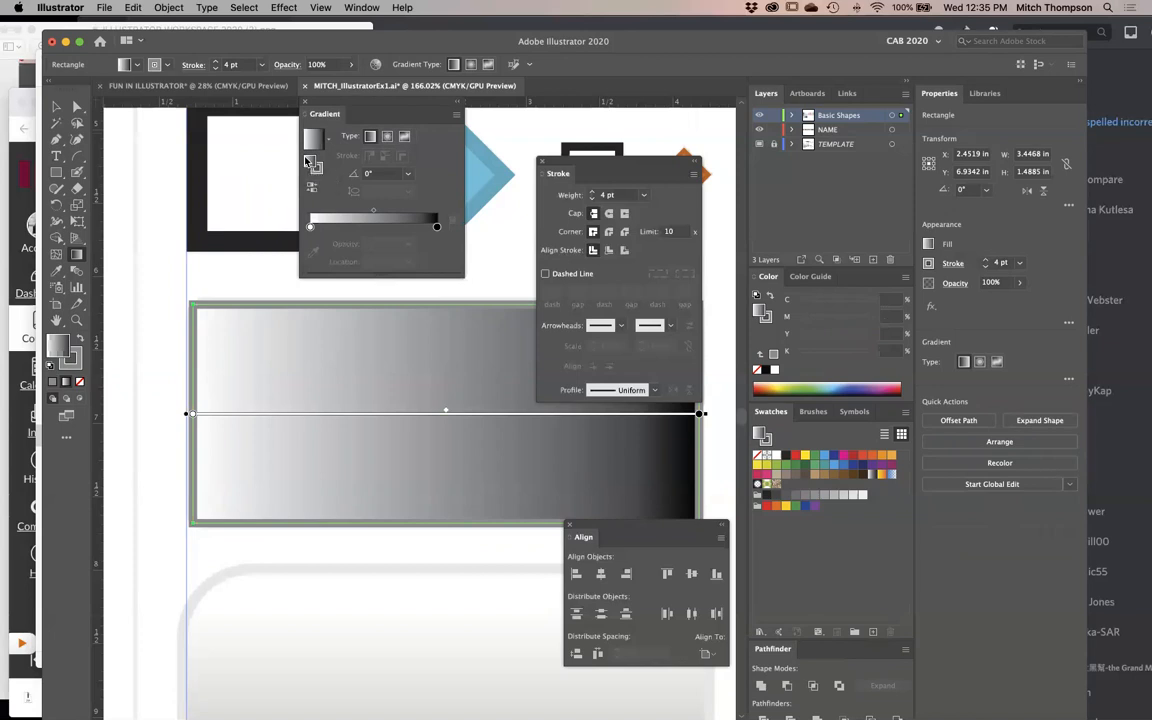
mouse_move(345, 330)
mouse_down()
mouse_move(464, 429)
mouse_move(350, 589)
mouse_up()
drag(342, 397, 486, 622)
drag(465, 399, 311, 527)
drag(299, 299, 525, 474)
drag(511, 388, 463, 599)
drag(422, 376, 363, 566)
drag(478, 316, 577, 490)
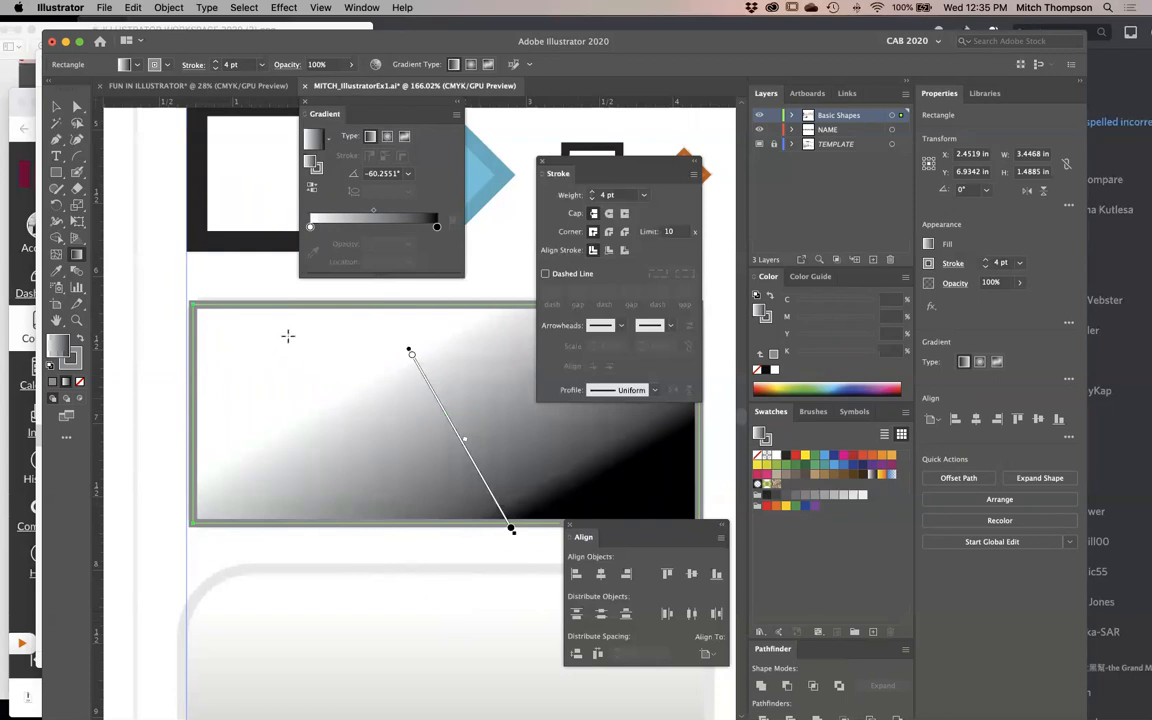
mouse_move(311, 304)
mouse_down()
mouse_move(314, 560)
mouse_move(312, 460)
mouse_move(393, 496)
mouse_move(318, 620)
mouse_move(150, 400)
mouse_move(270, 330)
mouse_move(499, 352)
mouse_move(565, 488)
mouse_move(452, 418)
mouse_move(265, 415)
mouse_move(352, 452)
mouse_move(496, 455)
mouse_move(378, 550)
mouse_move(313, 485)
mouse_move(312, 550)
mouse_move(311, 478)
mouse_move(311, 545)
mouse_move(321, 544)
mouse_up()
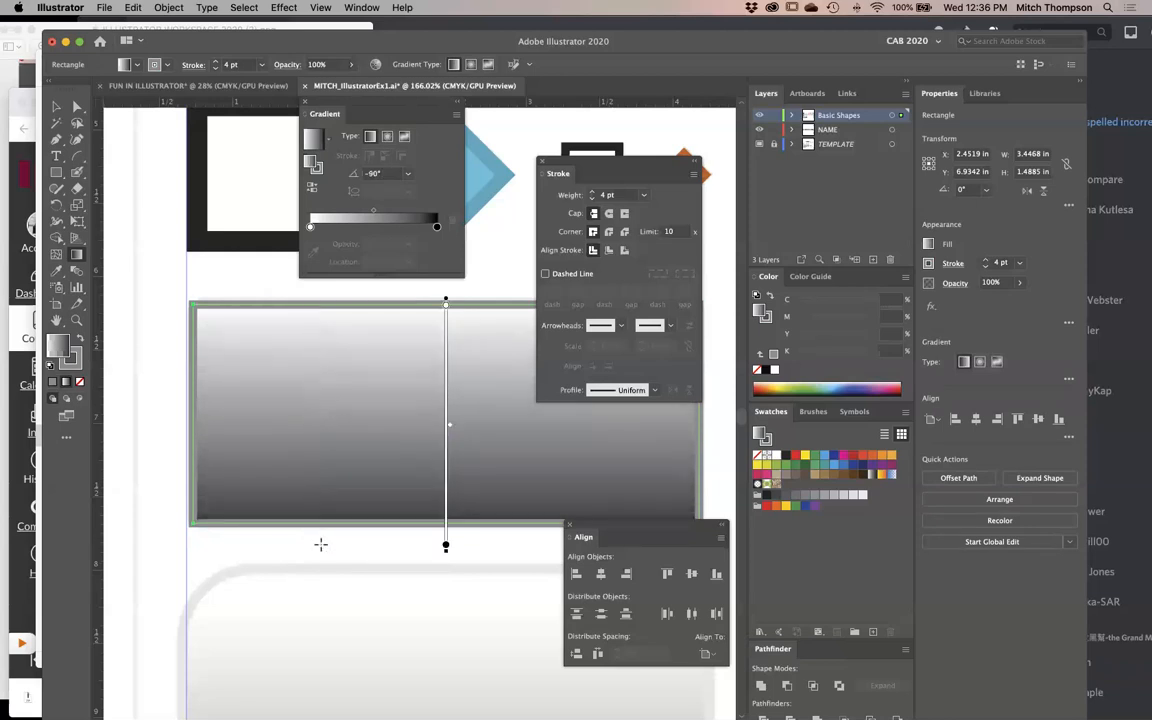
- Shift the gradient's midpoint towards black and its black end to the rectangle's lower edge, adding a colour stop at about 61.47%
mouse_move(452, 429)
mouse_down()
mouse_move(455, 365)
mouse_move(452, 504)
mouse_move(455, 320)
mouse_move(455, 505)
mouse_up()
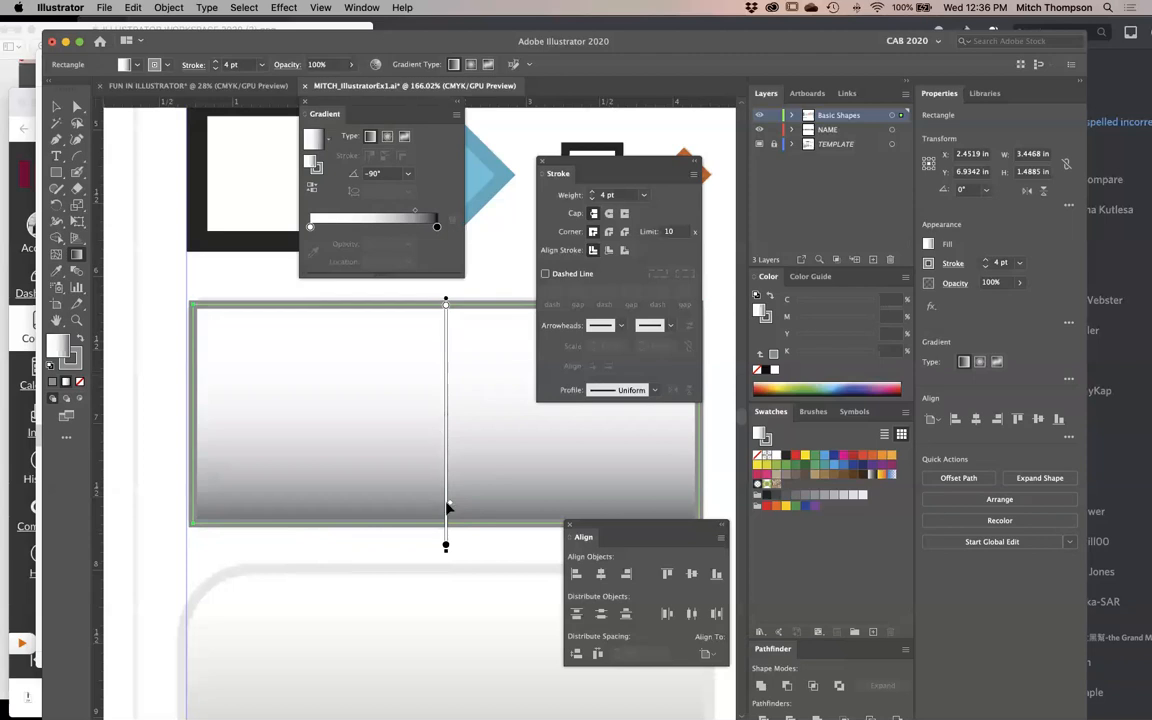
mouse_move(452, 510)
mouse_down()
mouse_move(452, 481)
mouse_move(427, 496)
mouse_move(324, 411)
mouse_move(313, 418)
mouse_move(318, 486)
mouse_move(411, 607)
mouse_move(383, 494)
mouse_move(406, 478)
mouse_move(410, 487)
mouse_up()
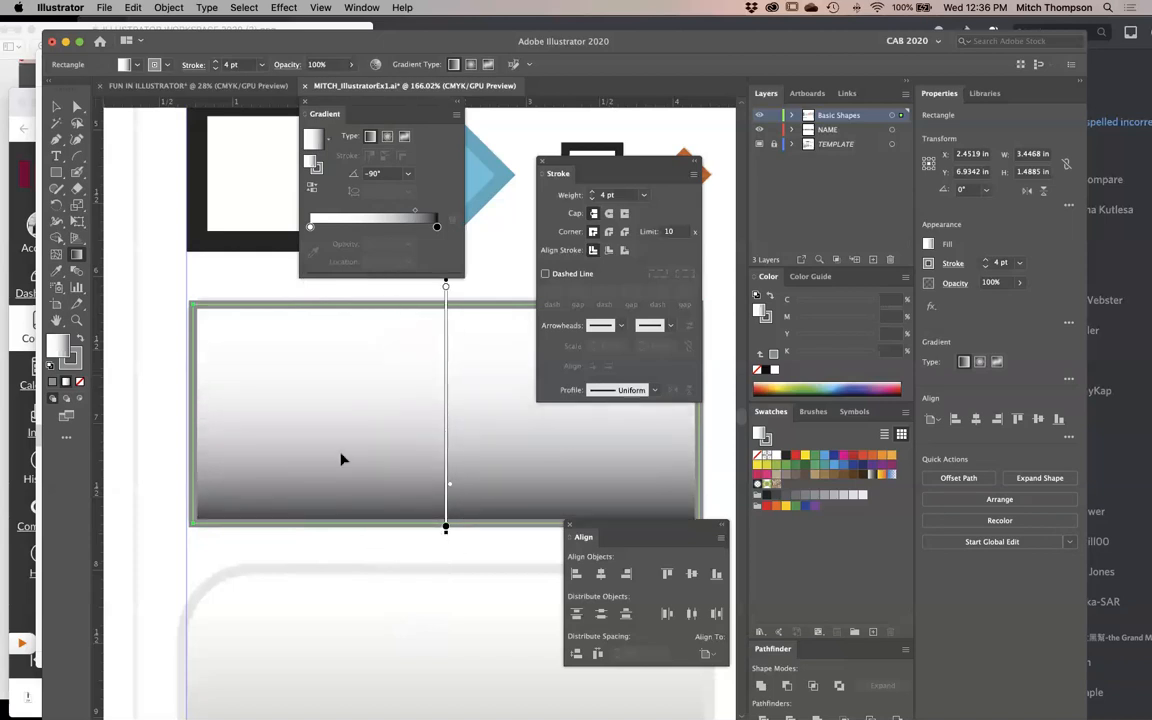
click(446, 433)
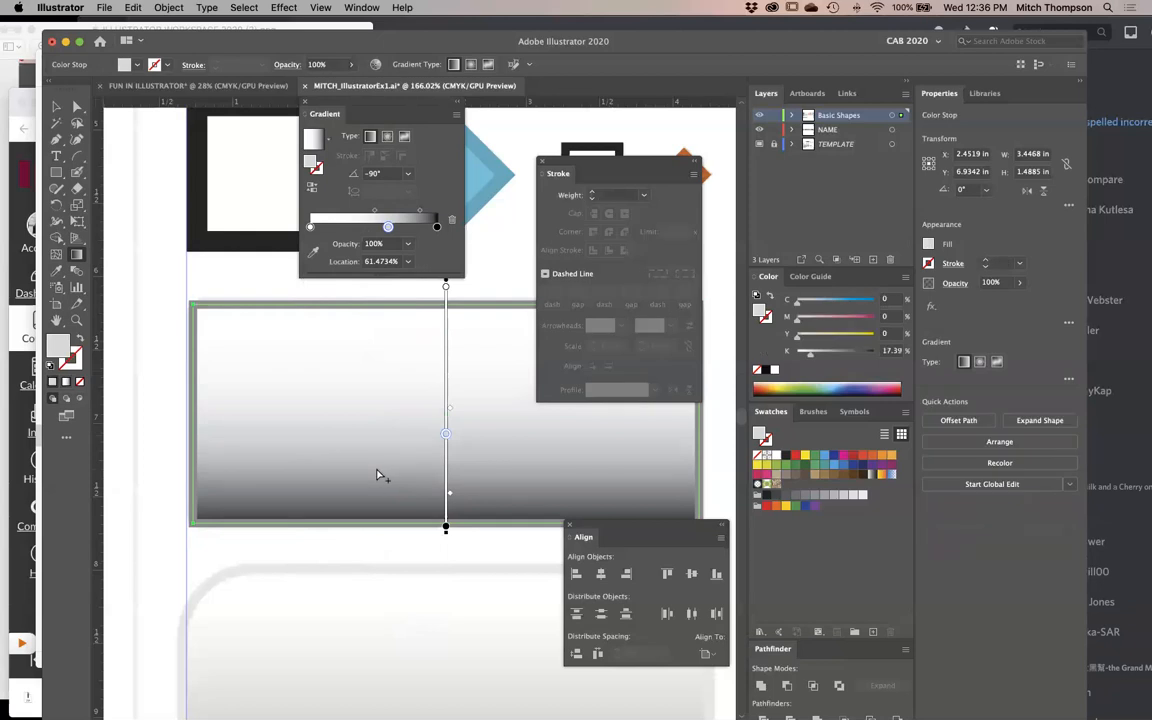
- Reposition the rectangle's gradient along its vertical axis and remove the colour stop at 61.47%
mouse_move(420, 396)
mouse_down()
mouse_move(146, 496)
mouse_move(323, 555)
mouse_up()
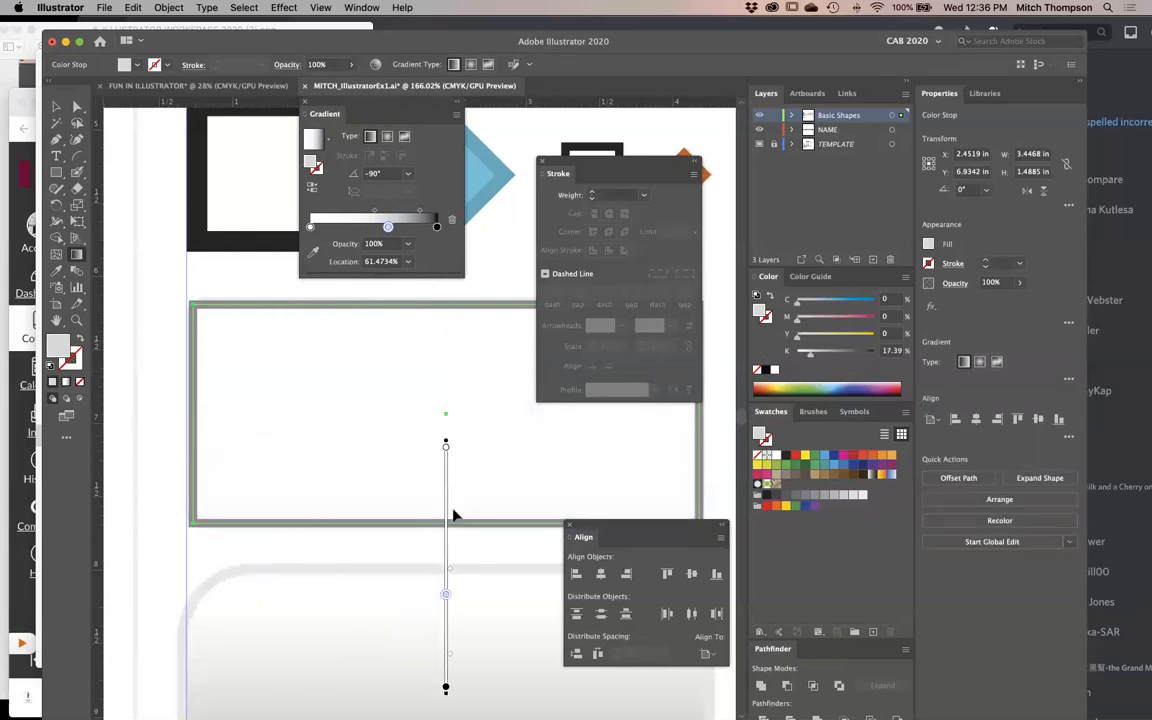
drag(448, 540, 446, 392)
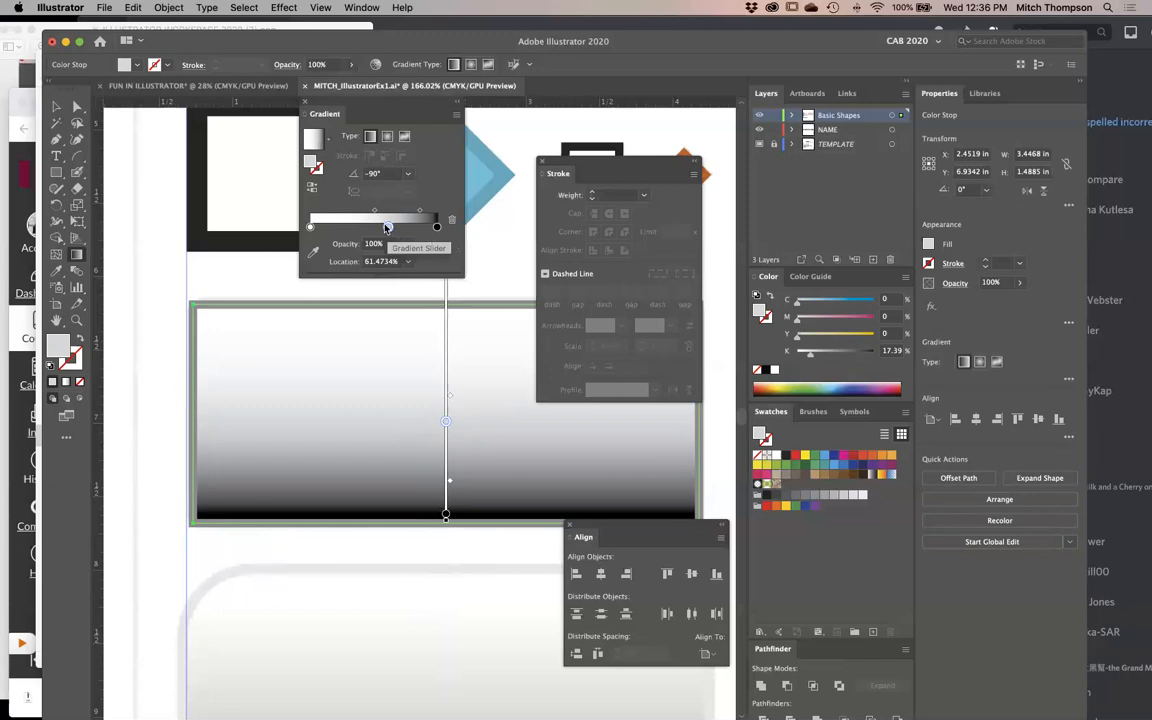
drag(388, 228, 429, 267)
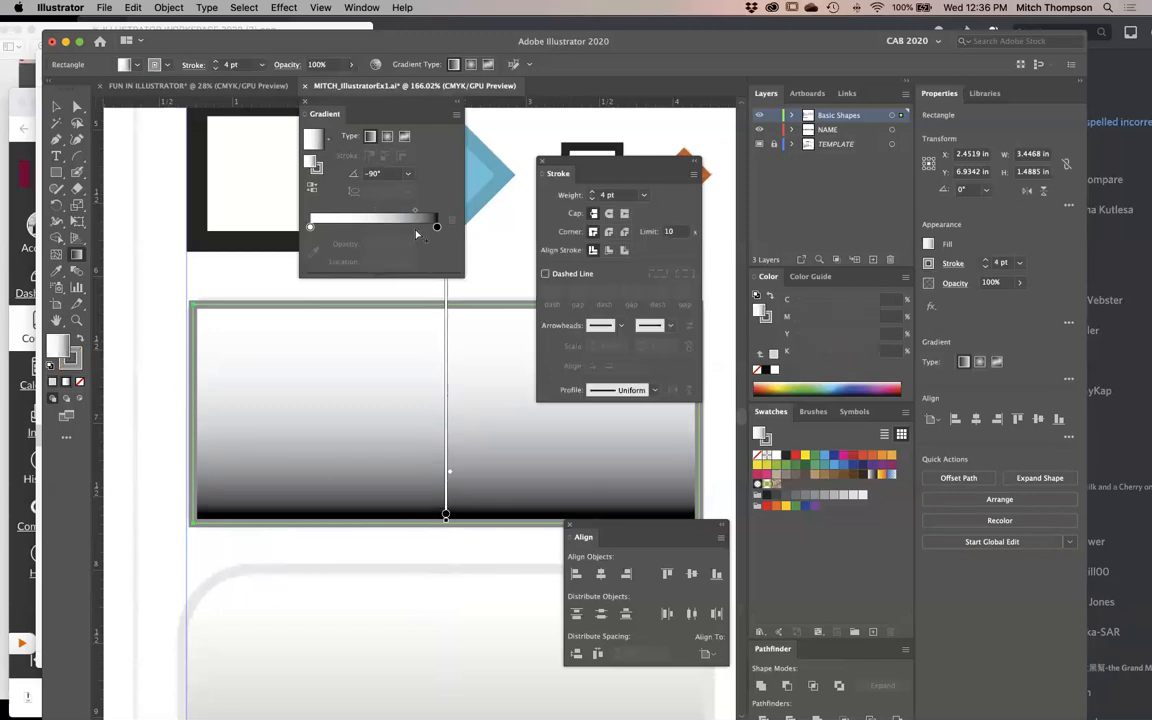
- Try three extra colour stops along the gradient ramp and undo these gradient edits
click(415, 235)
click(388, 233)
click(351, 232)
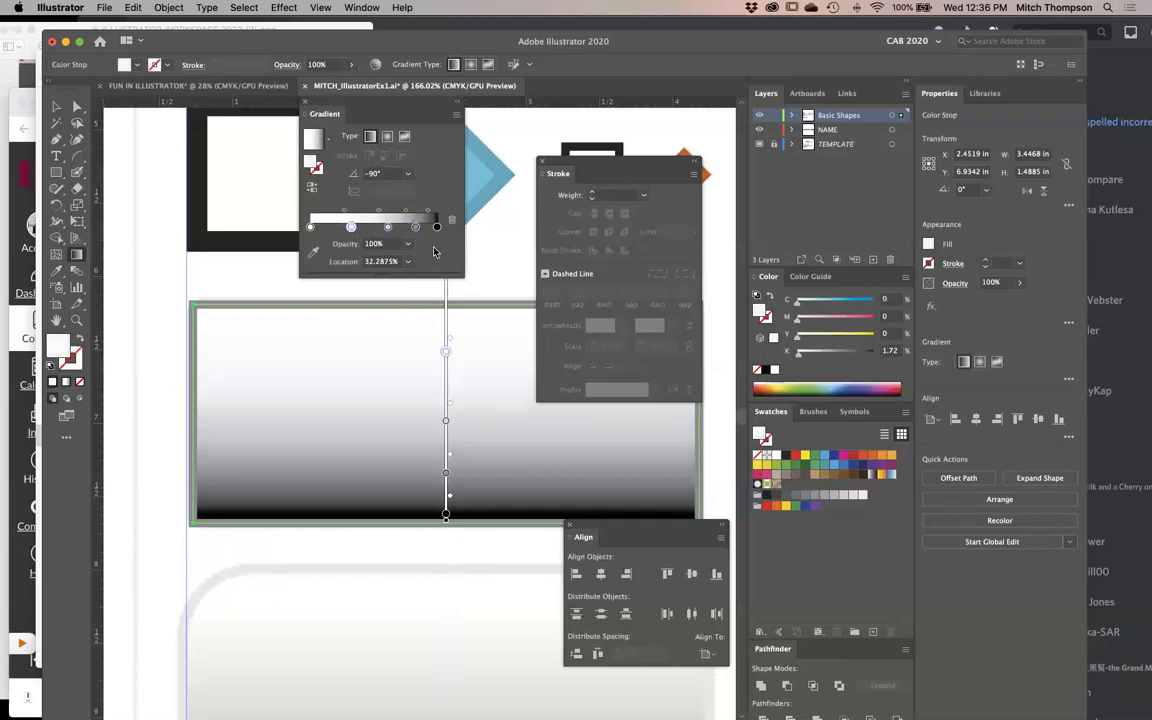
key(super+z)
key(super+z)
key(super+z)
key(super+z)
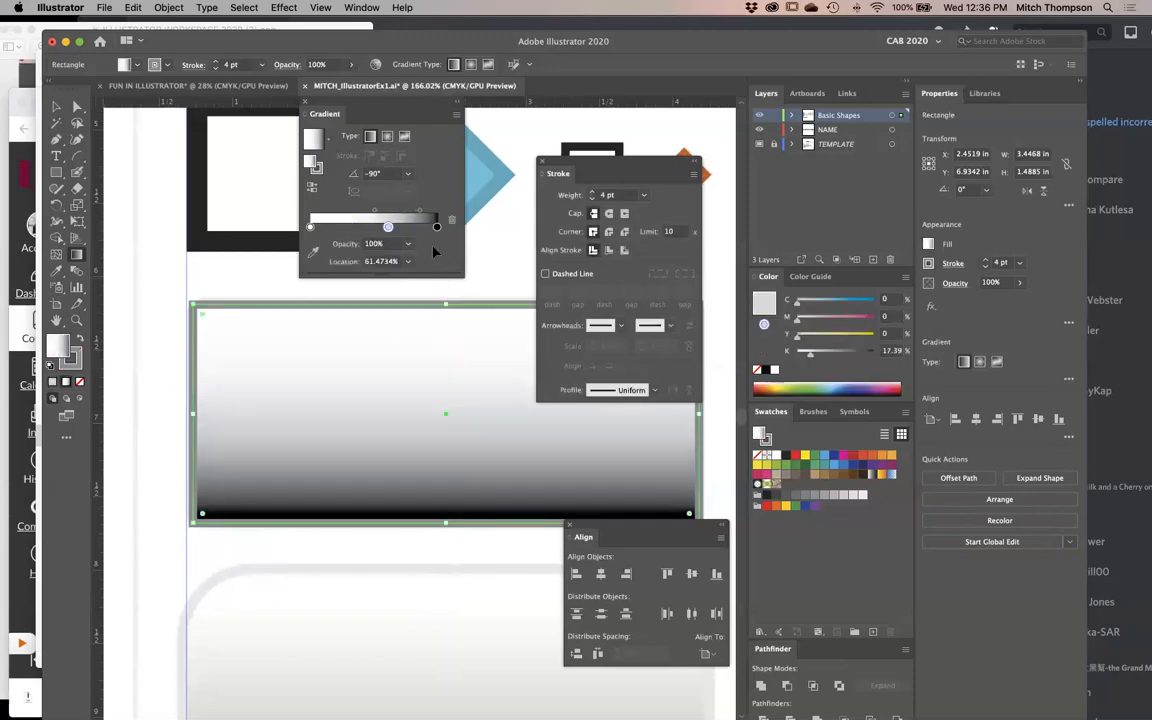
- Add colour stops at about 31%, 49% and 13% on the rectangle's gradient and make the 31% stop black
key(g)
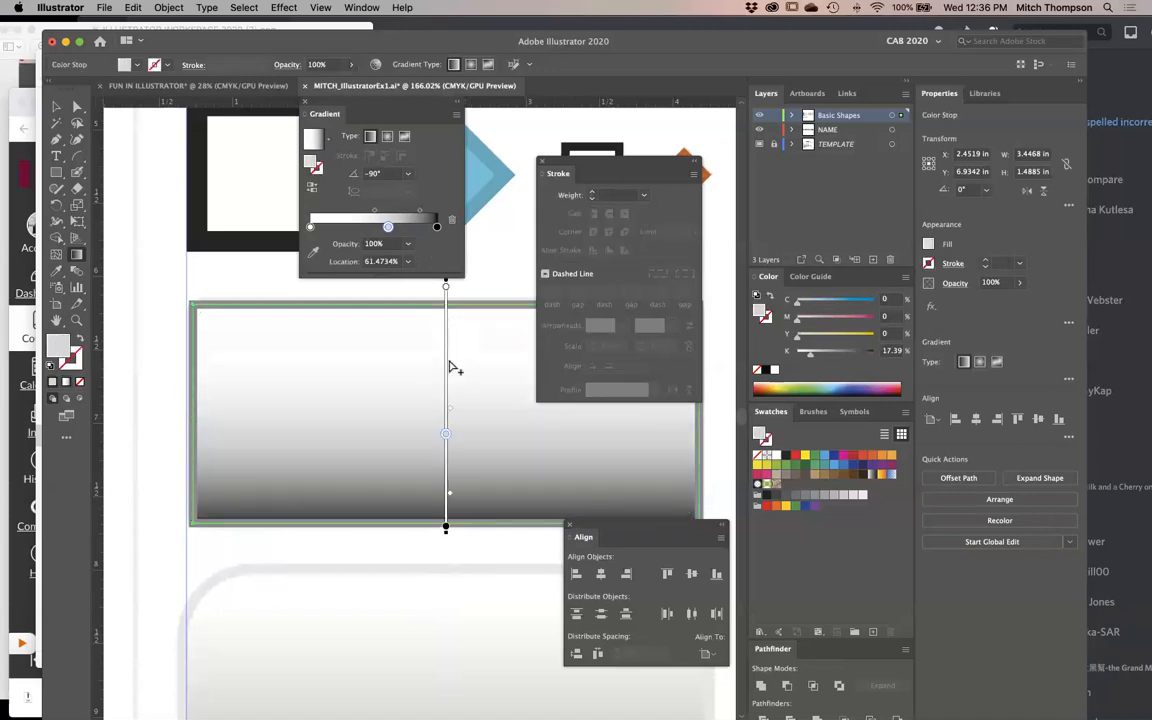
click(447, 361)
click(446, 404)
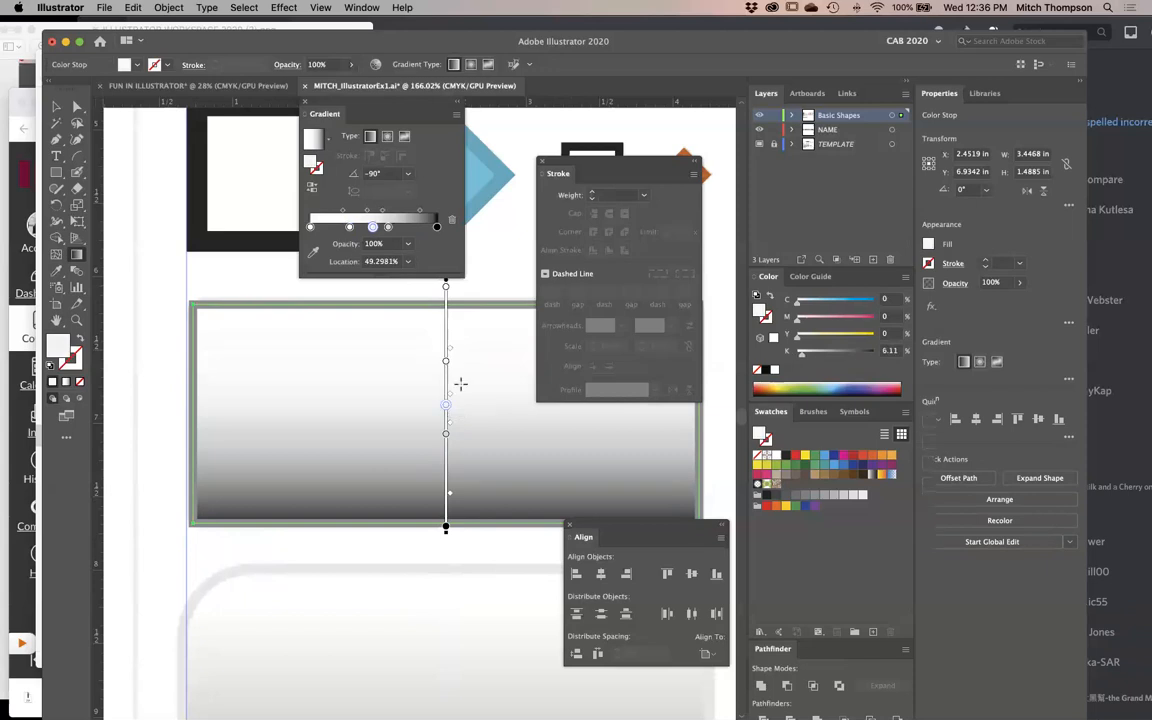
click(446, 318)
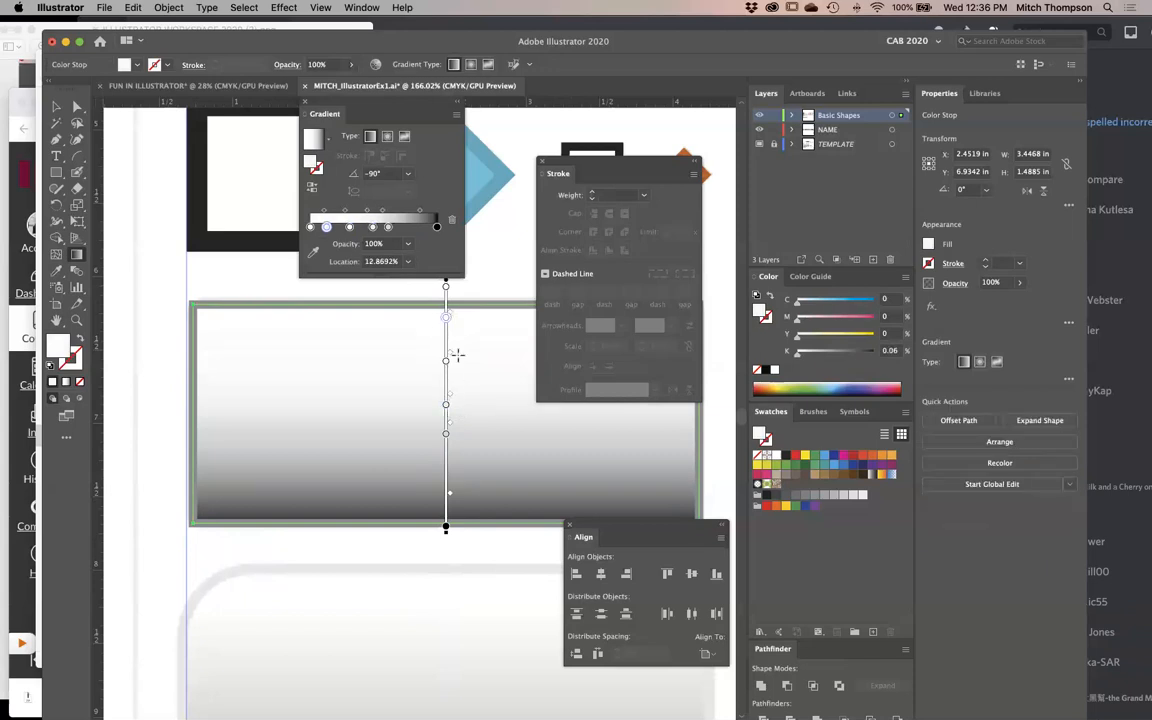
click(446, 362)
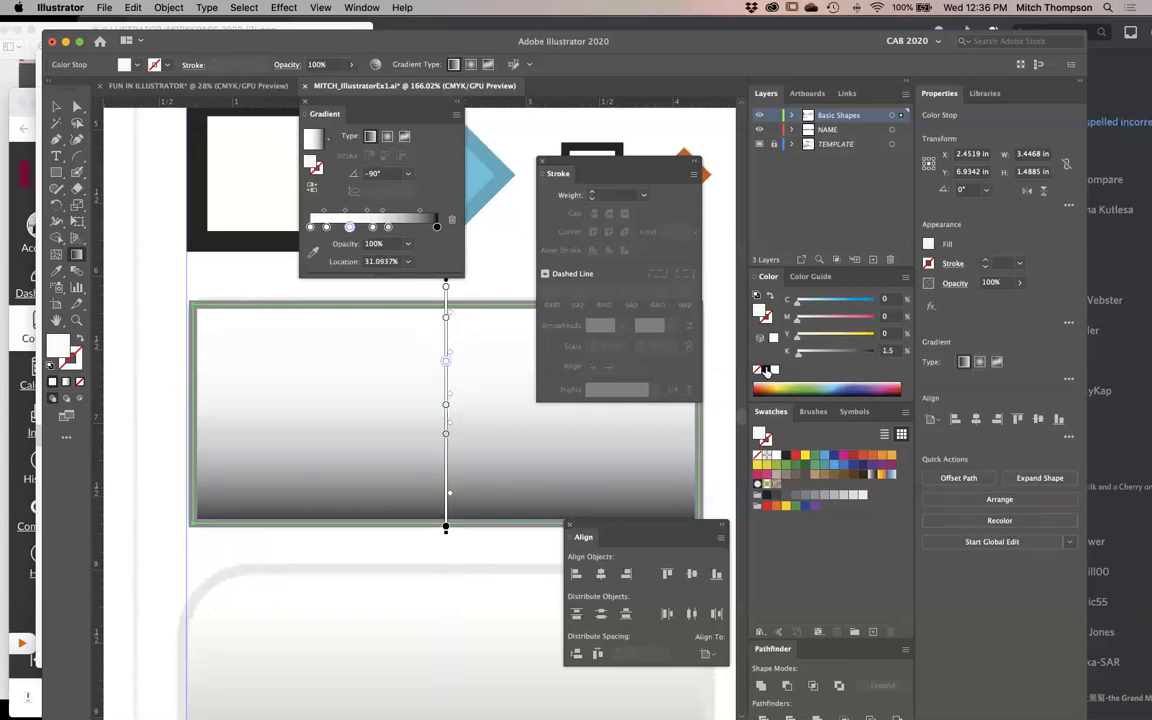
click(766, 370)
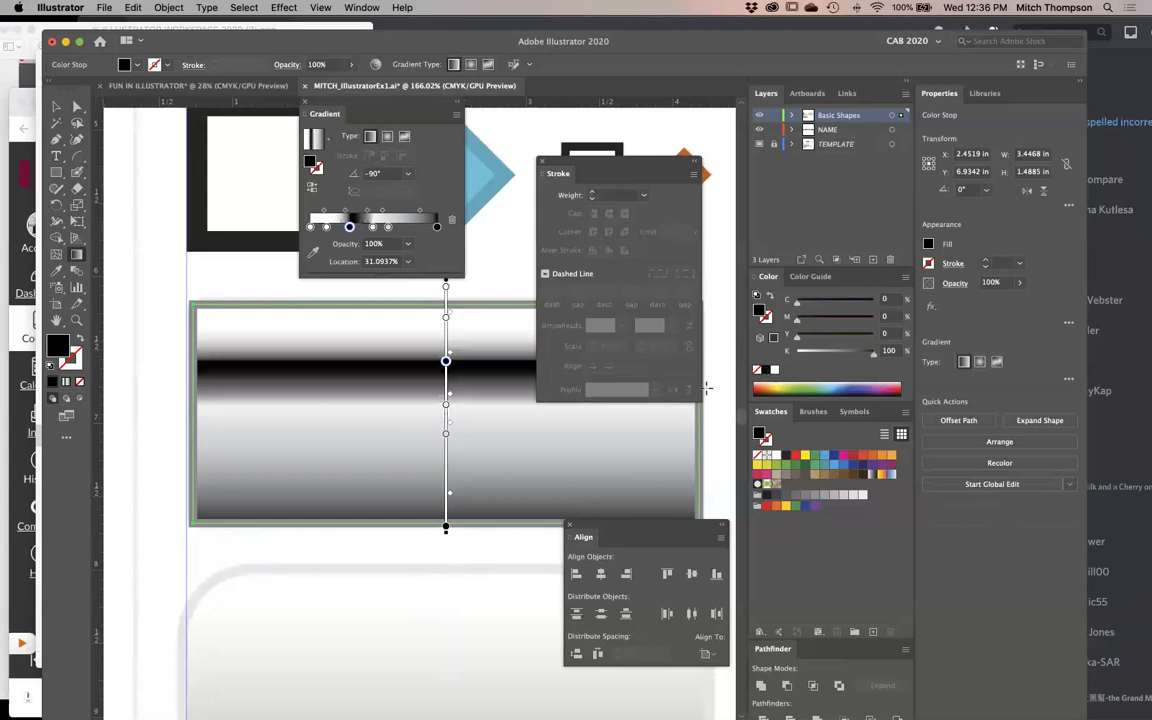
- Colour the 61.47% stop blue, add a tan stop at about 80.43%, and deselect the rectangle
click(446, 433)
click(829, 455)
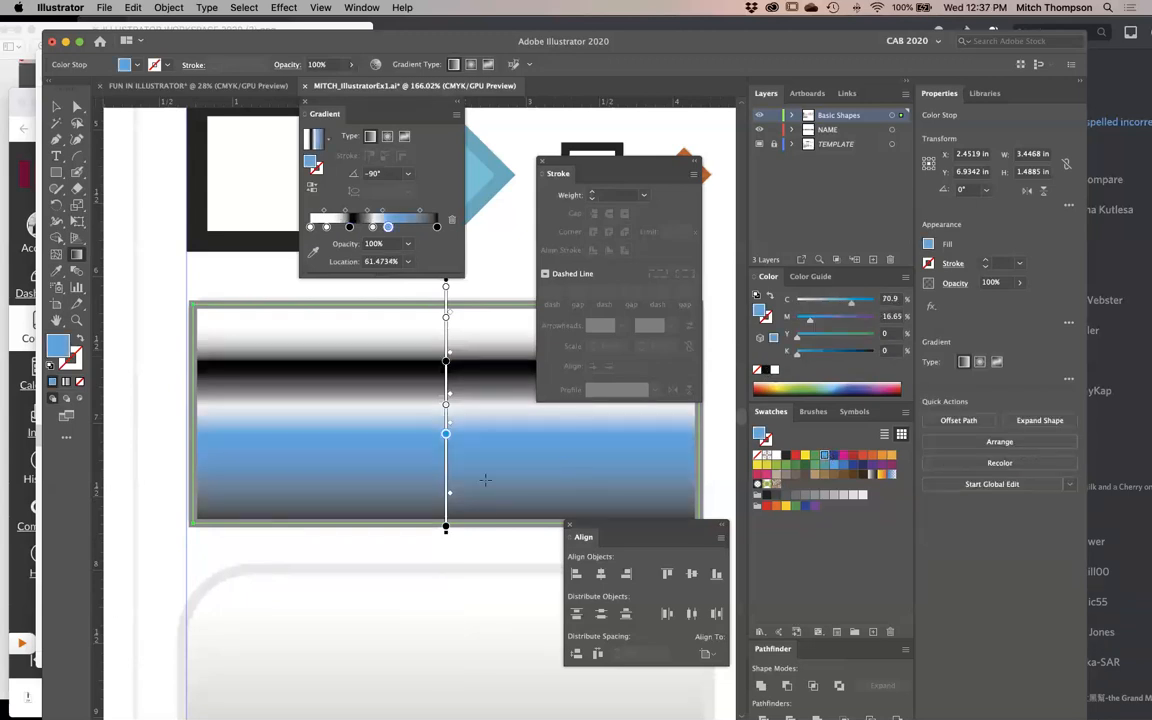
click(446, 478)
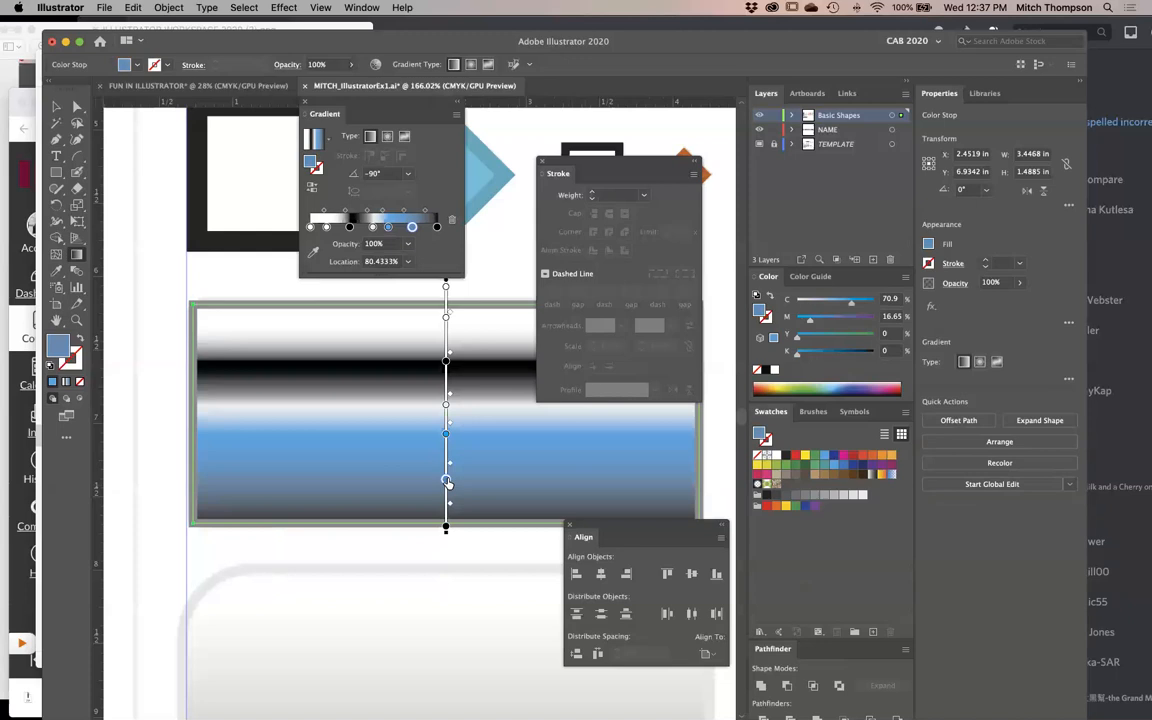
click(815, 474)
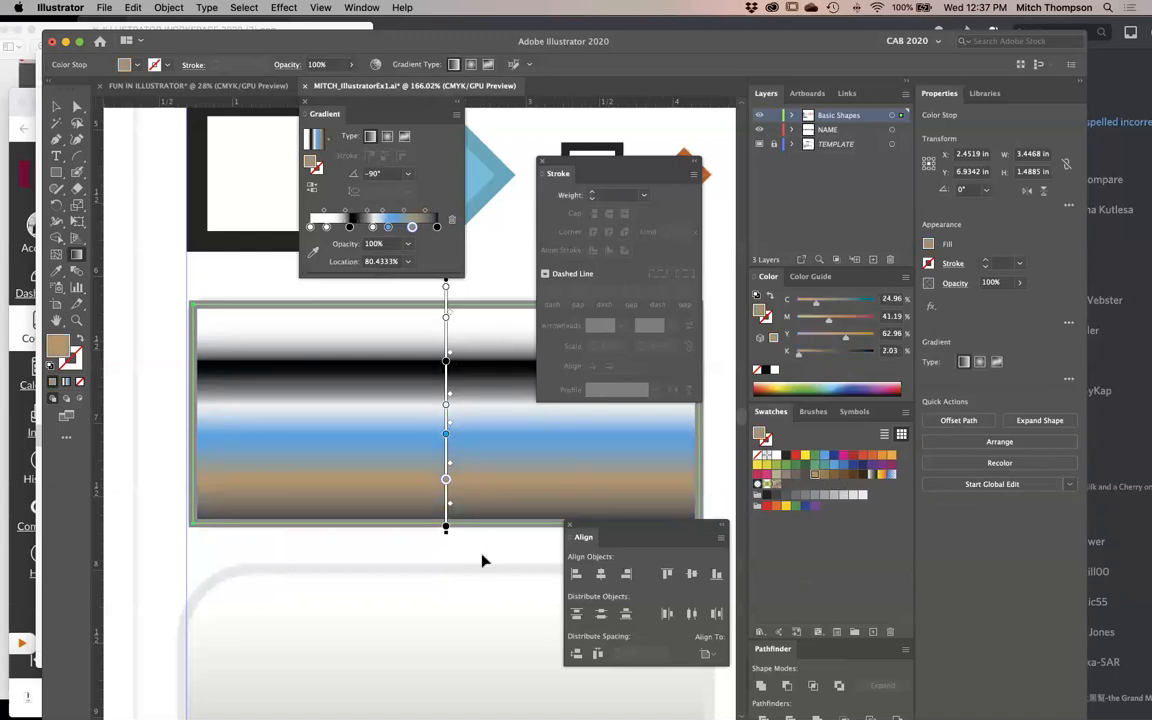
click(458, 612)
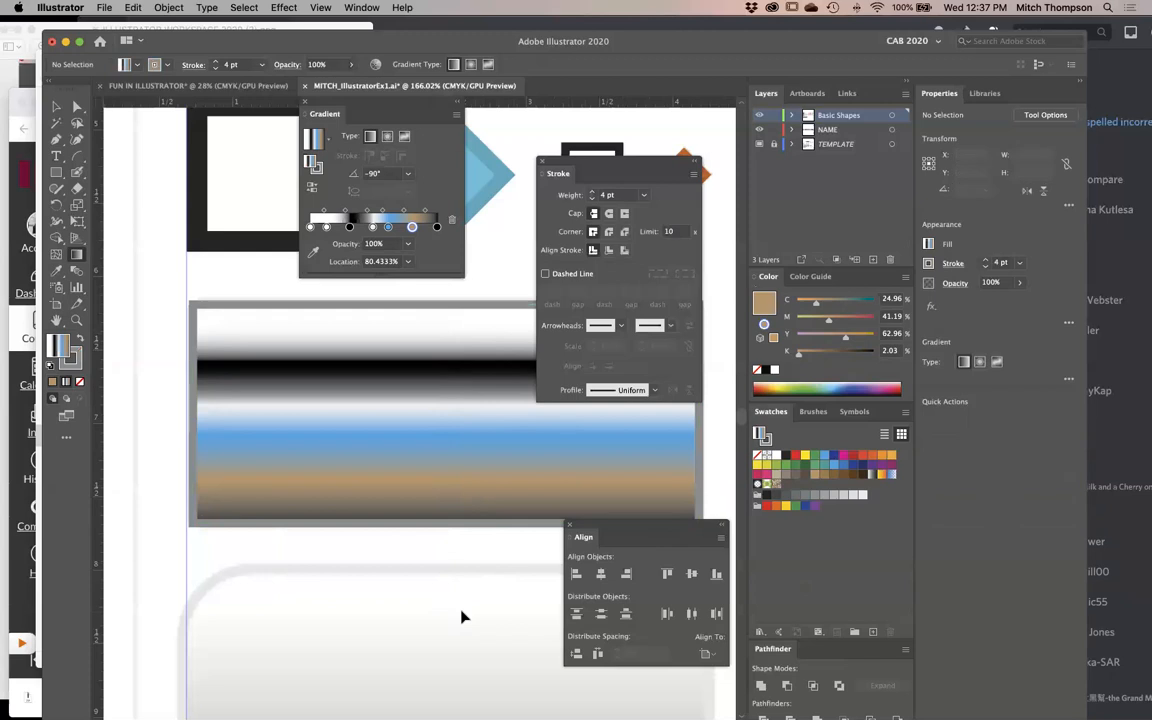
- Undo the added colour stops and stop colours, back to a plain white-to-black gradient on the rectangle
key(super+z)
key(super+z)
key(super+z)
key(super+z)
key(super+z)
key(super+z)
key(super+z)
key(super+z)
key(super+z)
key(super+z)
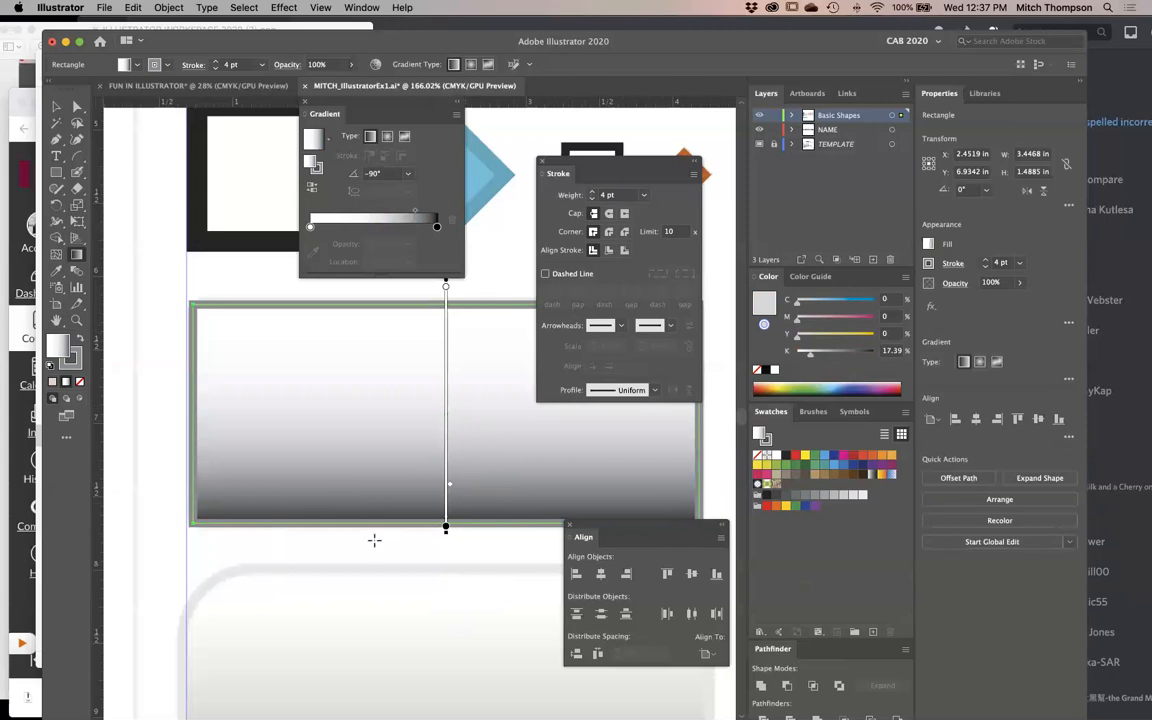
- Redraw the rectangle's gradient in several directions, ending with a vertical white-to-black blend at -90° reaching slightly past both edges
mouse_move(392, 517)
mouse_down()
mouse_move(393, 309)
mouse_move(393, 334)
mouse_move(237, 365)
mouse_move(535, 372)
mouse_up()
mouse_move(571, 416)
mouse_down()
mouse_move(226, 563)
mouse_move(204, 319)
mouse_move(635, 512)
mouse_move(365, 626)
mouse_up()
drag(453, 287, 455, 536)
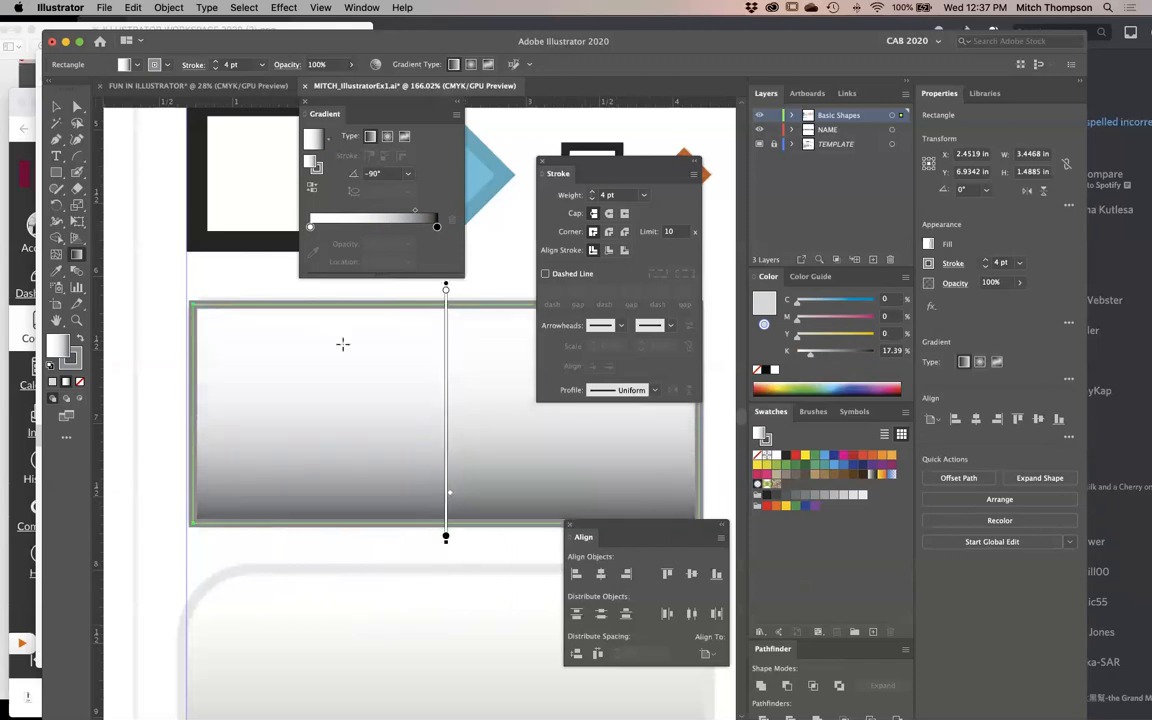
scroll(388, 427, down, 3)
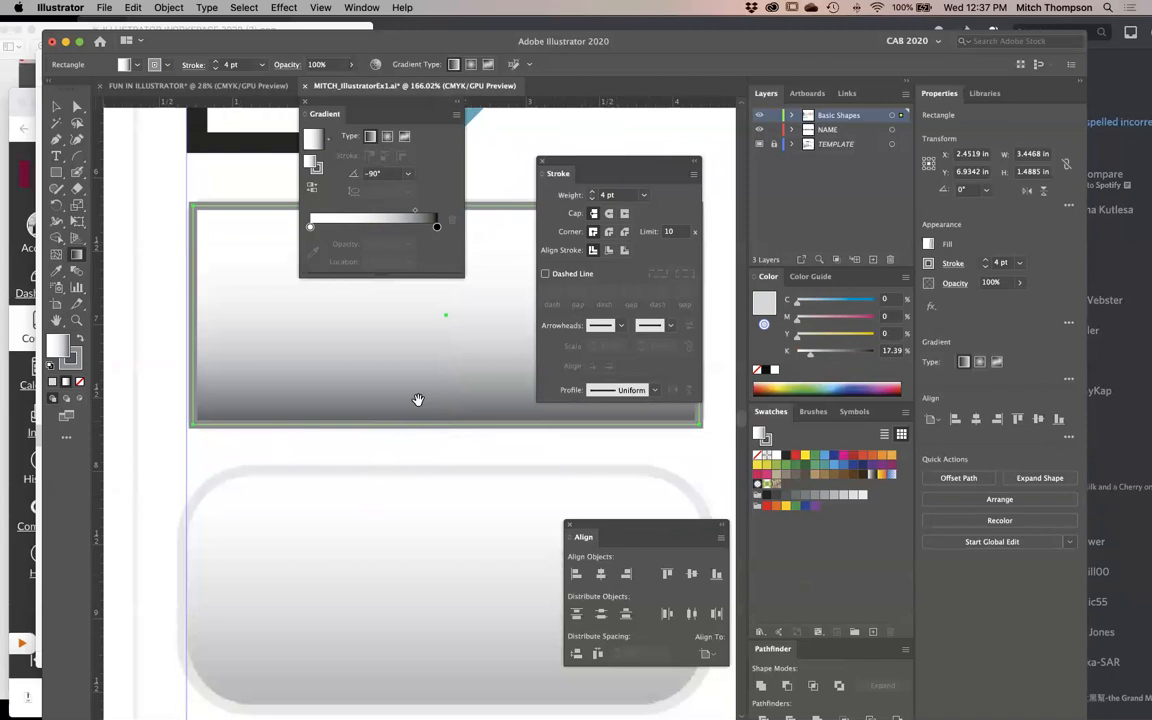
drag(418, 400, 324, 509)
drag(319, 422, 386, 434)
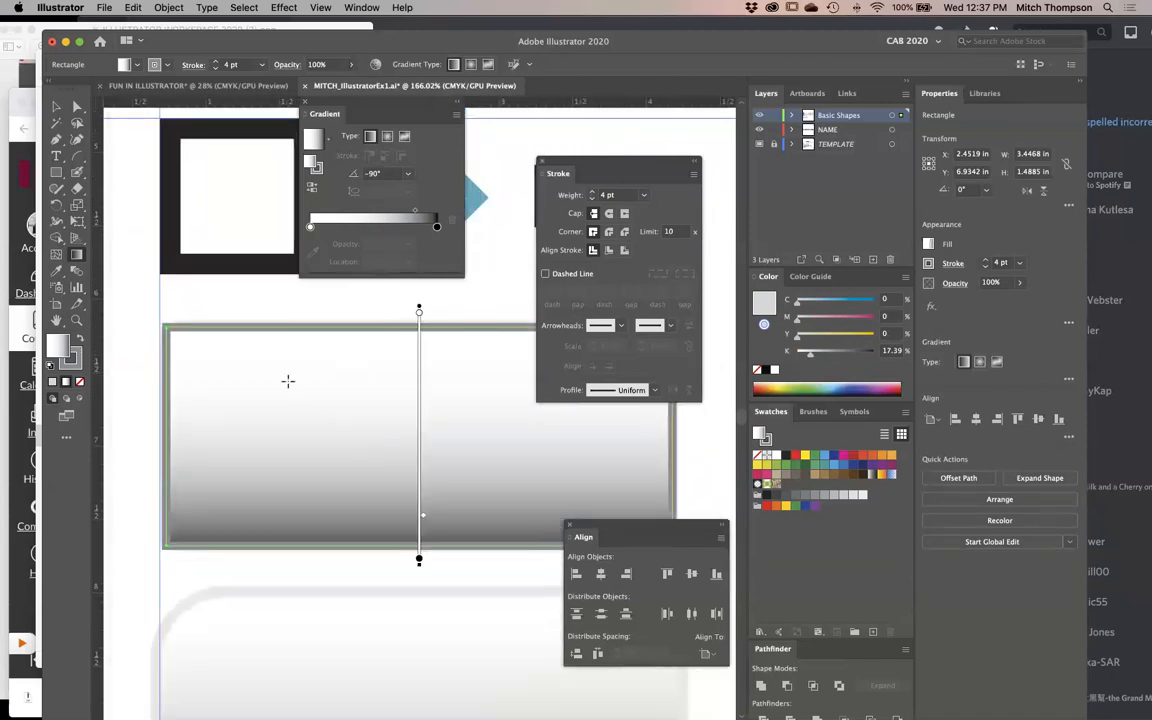
- Try the radial and freeform gradient types on the rectangle's fill and return to a linear gradient
click(387, 136)
click(404, 137)
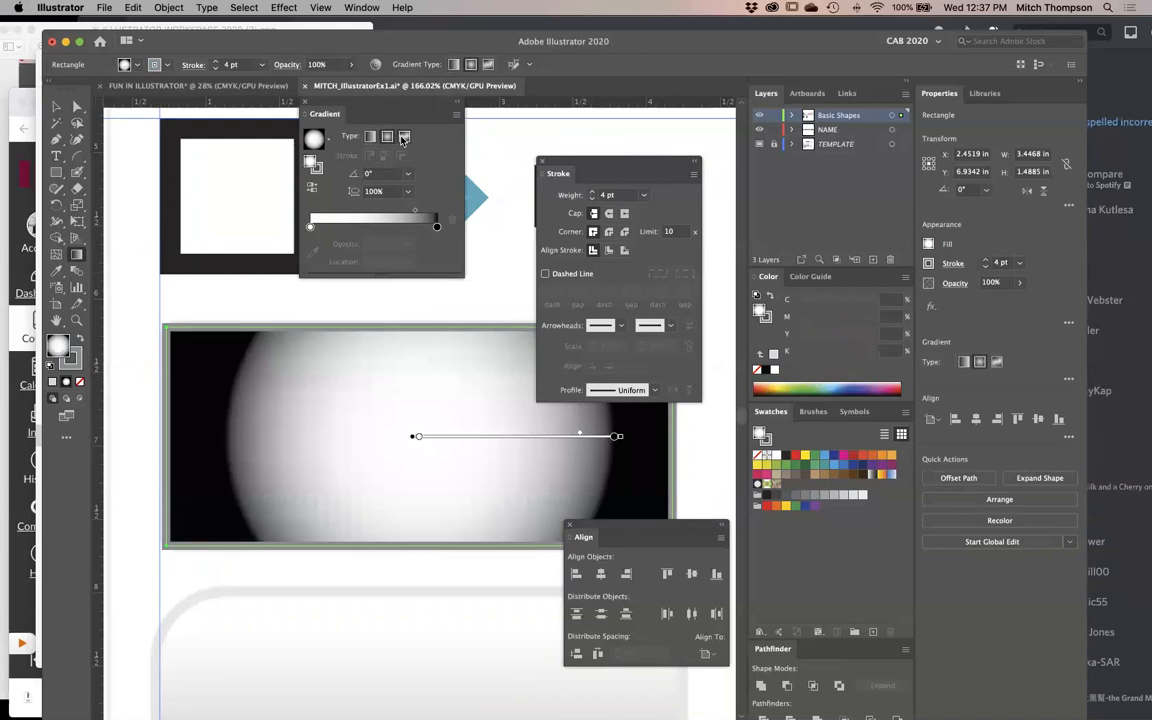
click(389, 138)
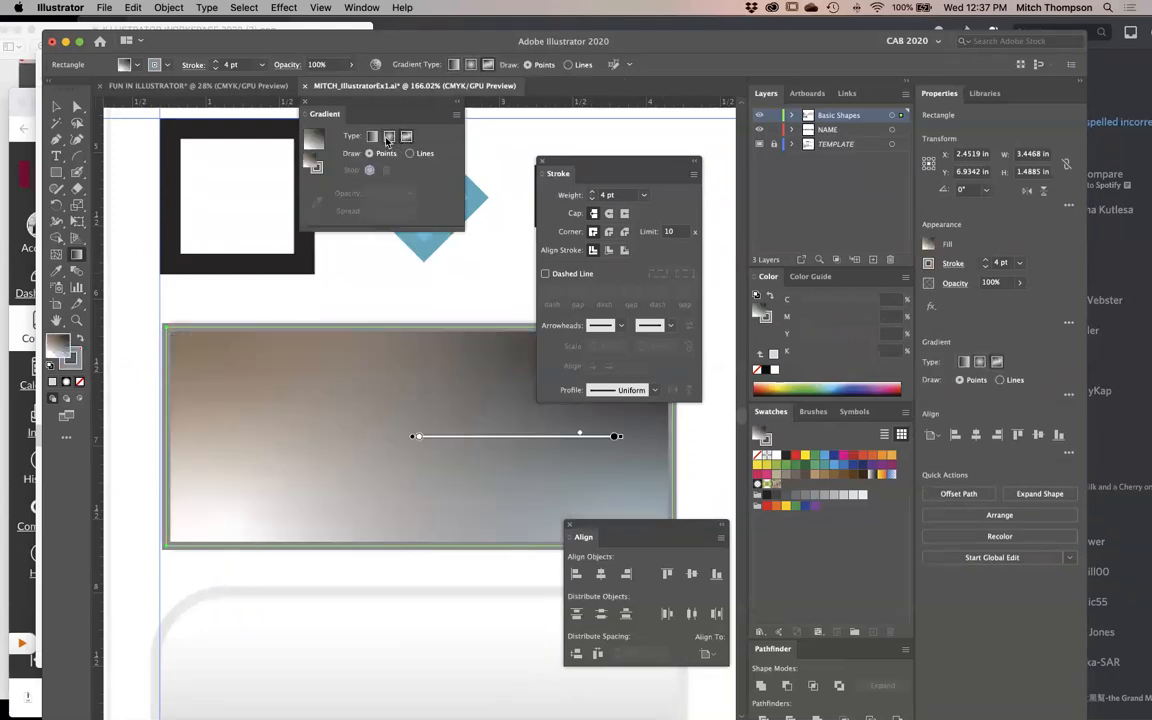
click(370, 137)
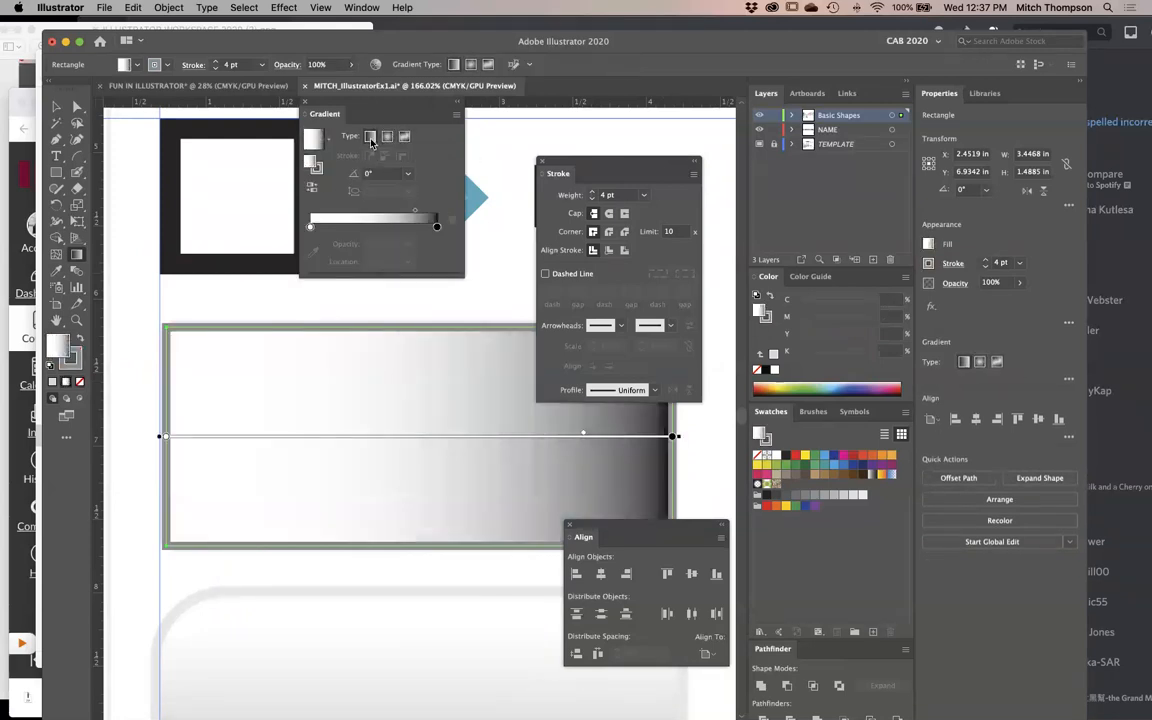
- Reverse the linear gradient back and forth repeatedly, ending with white first and black last
click(312, 187)
click(312, 187)
click(312, 187)
click(312, 187)
click(312, 187)
click(312, 187)
click(312, 187)
click(312, 187)
click(312, 187)
click(312, 187)
click(312, 187)
click(312, 187)
click(312, 187)
click(312, 187)
- Try gradient angles of 90°, 120°, -60° and 135°, and redraw the white-to-black blend vertically at -90°
click(407, 173)
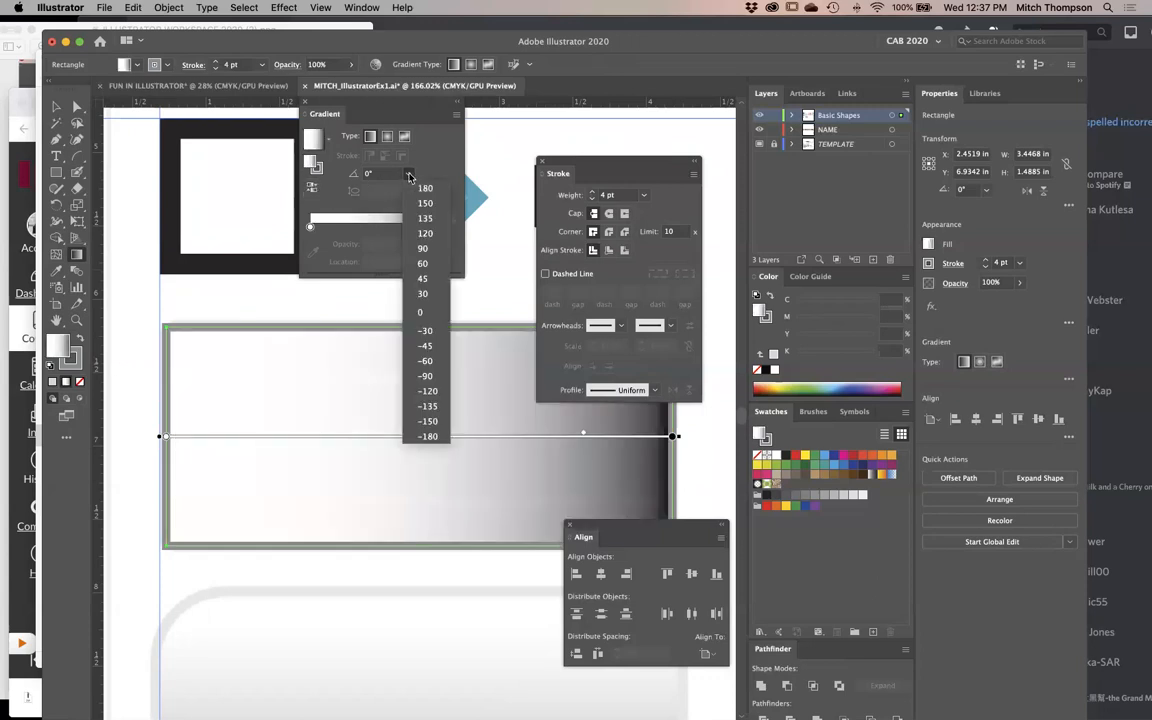
click(437, 248)
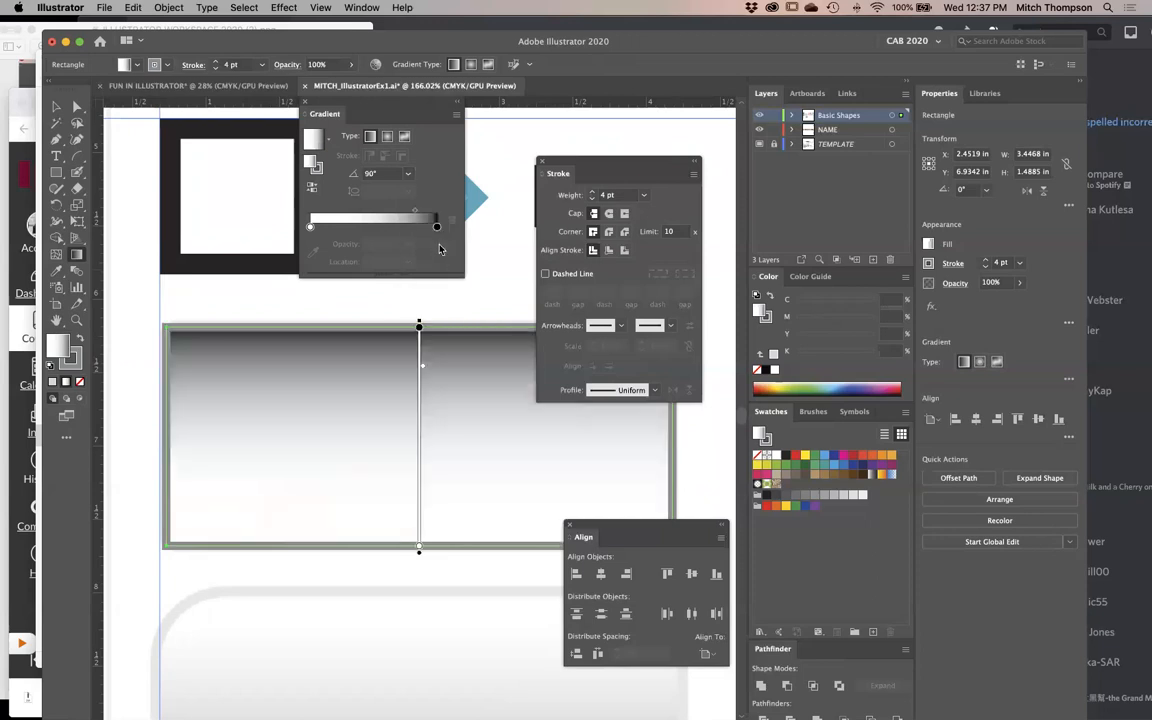
click(409, 175)
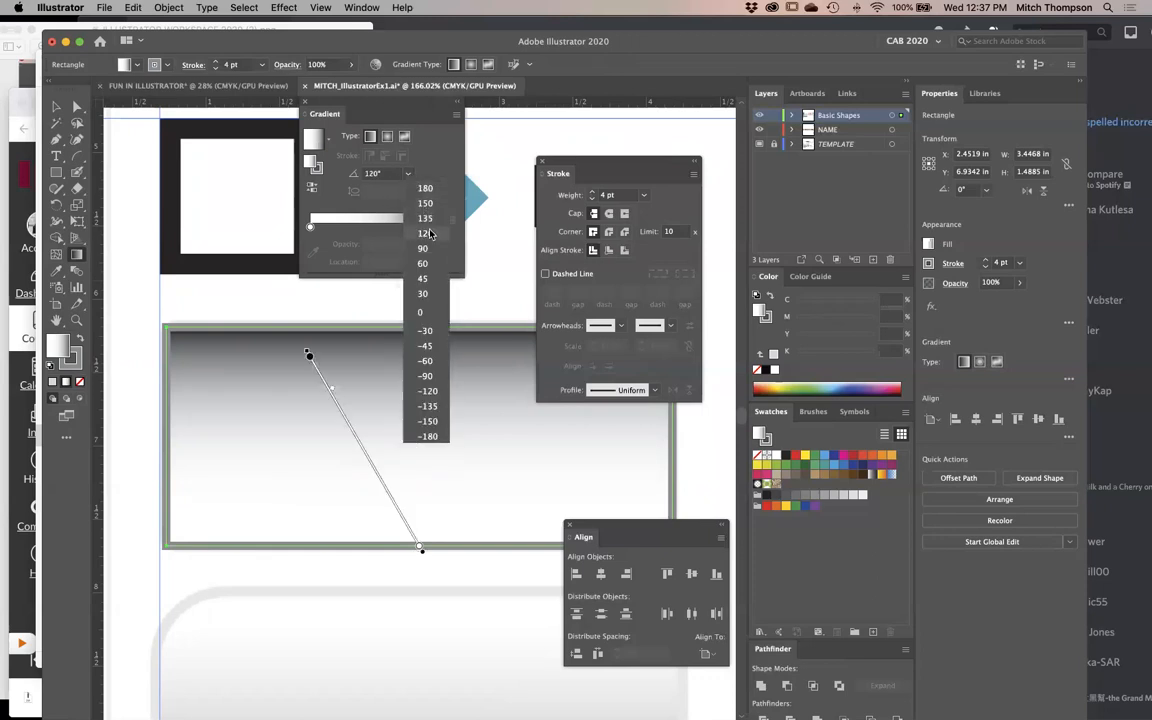
click(427, 233)
click(408, 173)
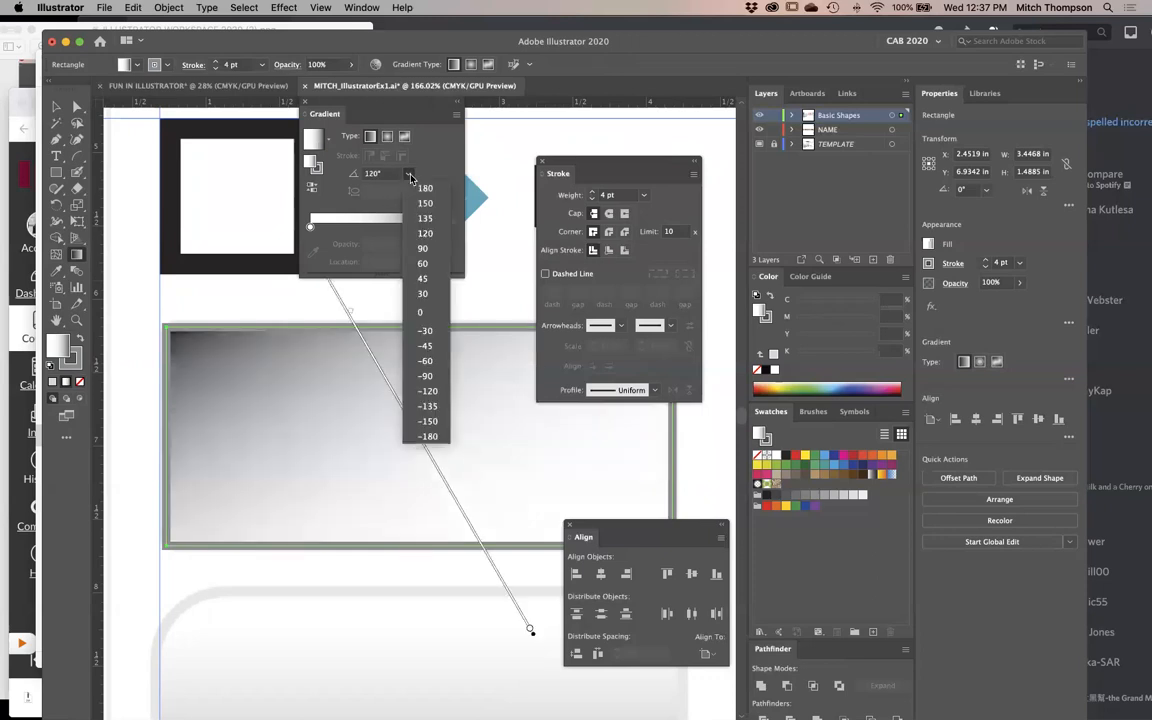
click(413, 358)
click(408, 173)
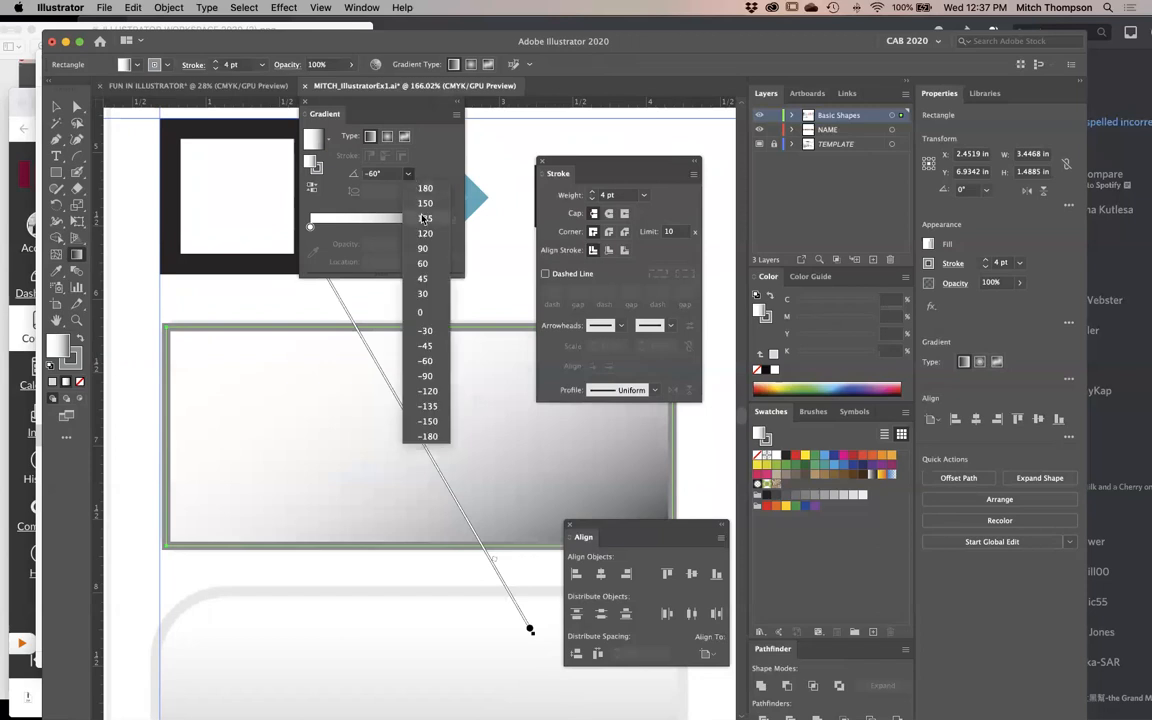
click(420, 217)
click(407, 175)
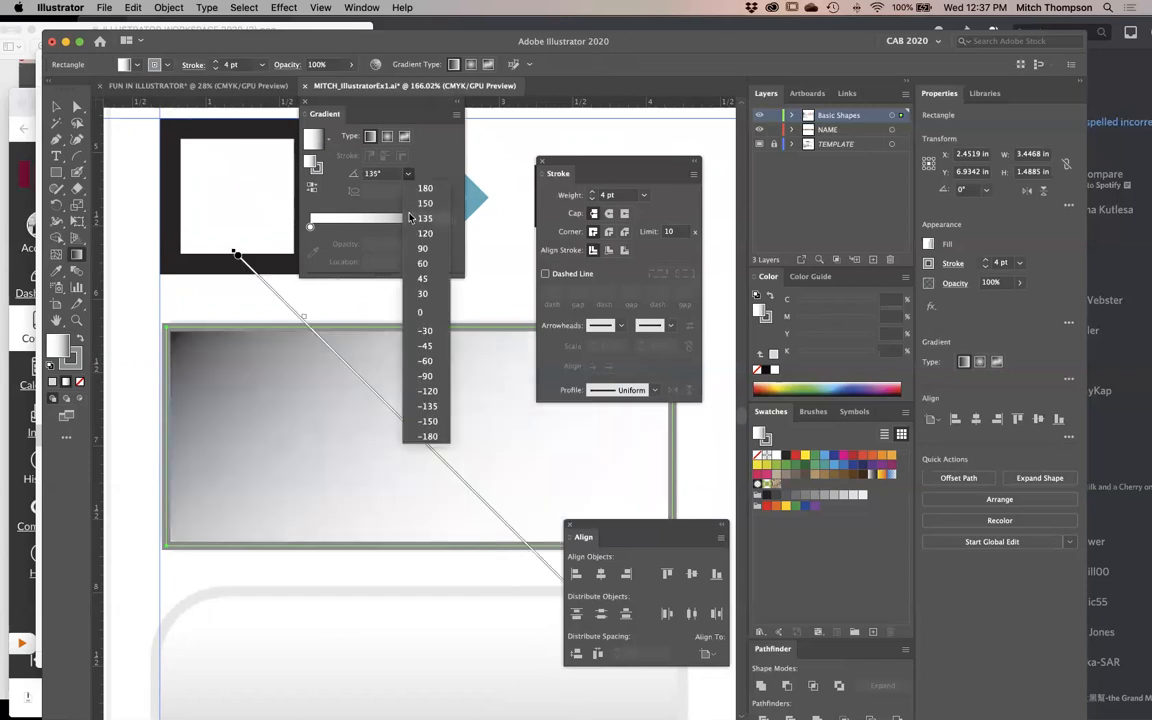
click(412, 217)
drag(419, 297, 419, 552)
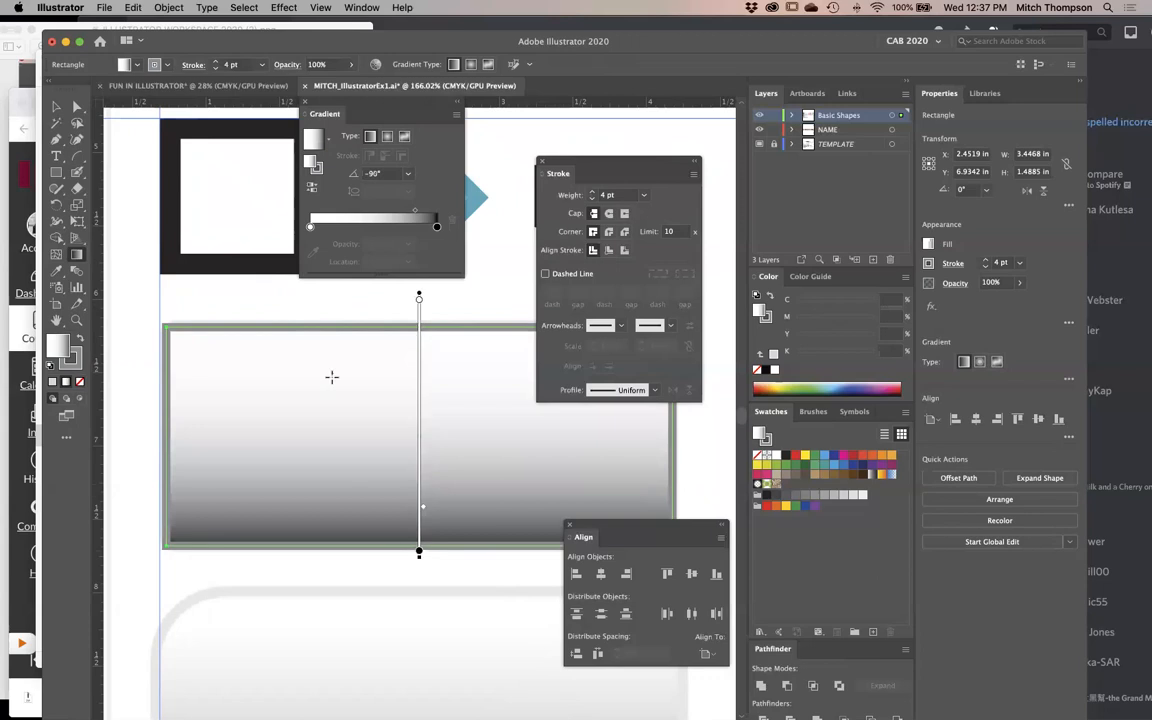
mouse_move(315, 317)
mouse_down()
mouse_move(474, 341)
mouse_move(401, 489)
mouse_move(297, 586)
mouse_move(499, 569)
mouse_move(414, 561)
mouse_move(424, 429)
mouse_move(391, 571)
mouse_move(413, 510)
mouse_move(380, 555)
mouse_move(373, 537)
mouse_move(372, 548)
mouse_up()
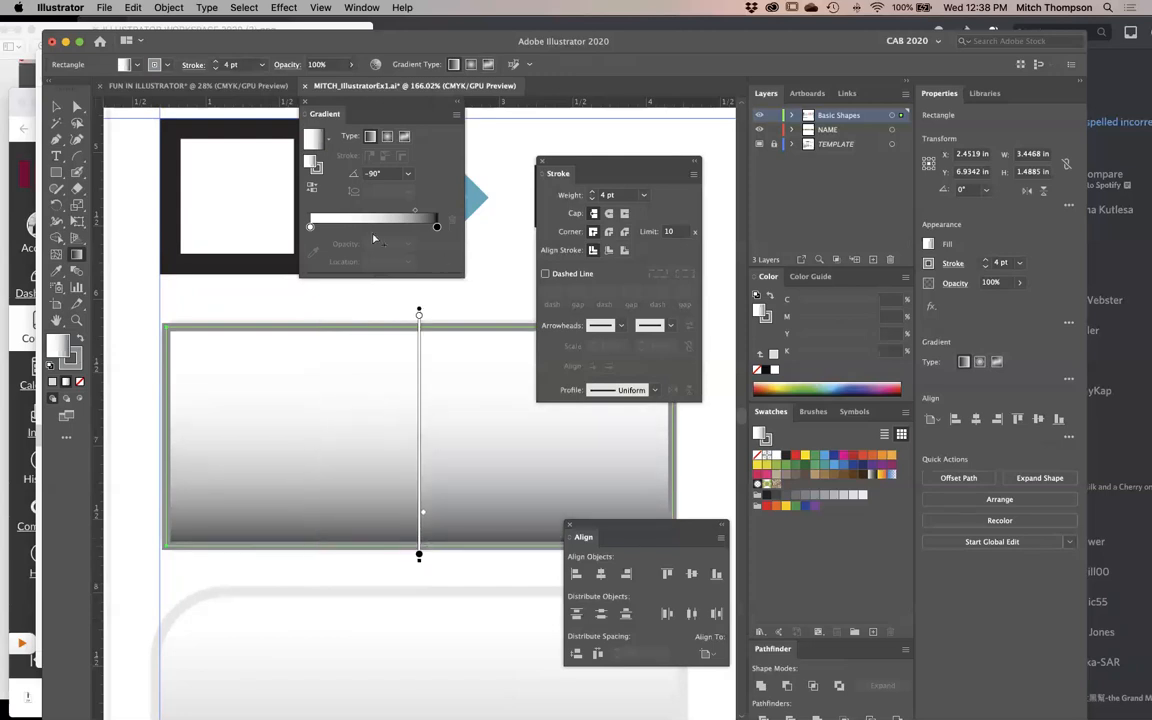
- Try the Fading Sky preset gradient on the rectangle's fill and select its end colour stop
click(327, 142)
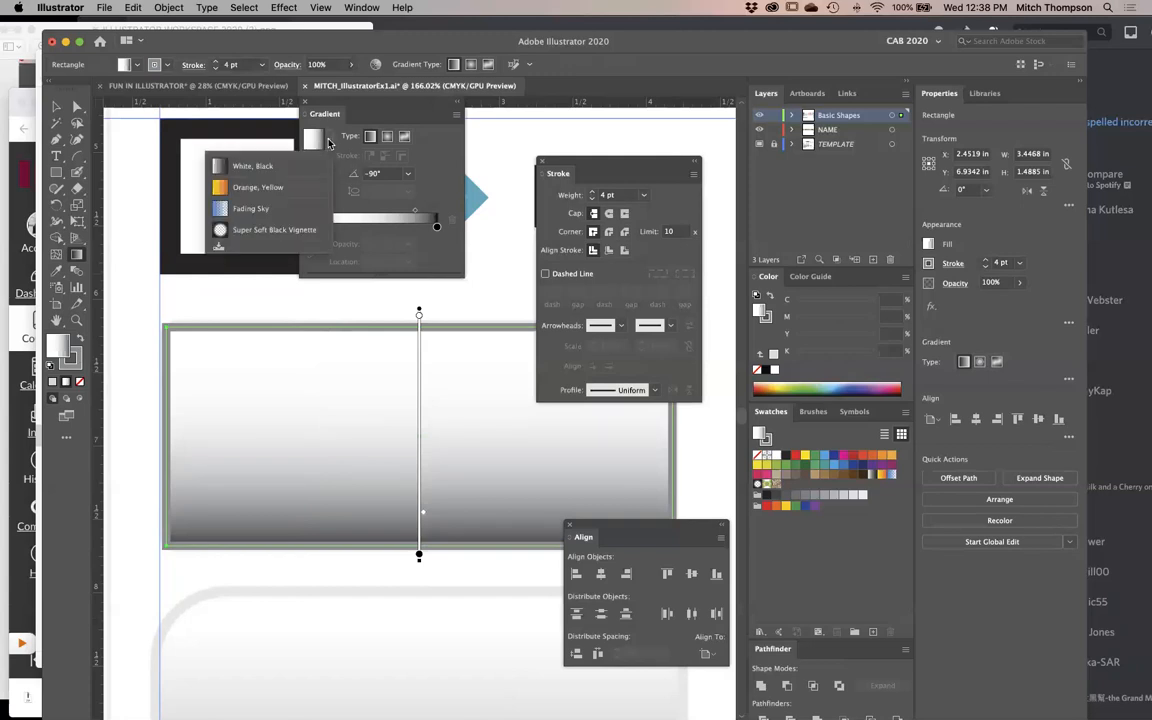
click(278, 210)
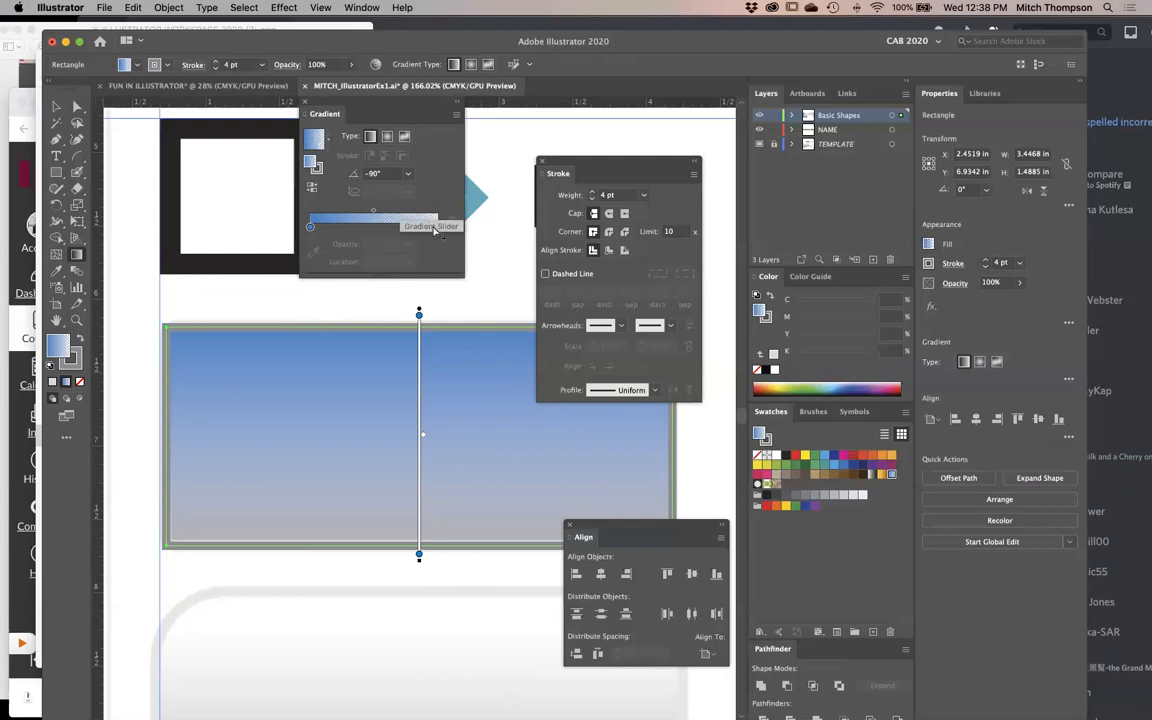
click(437, 229)
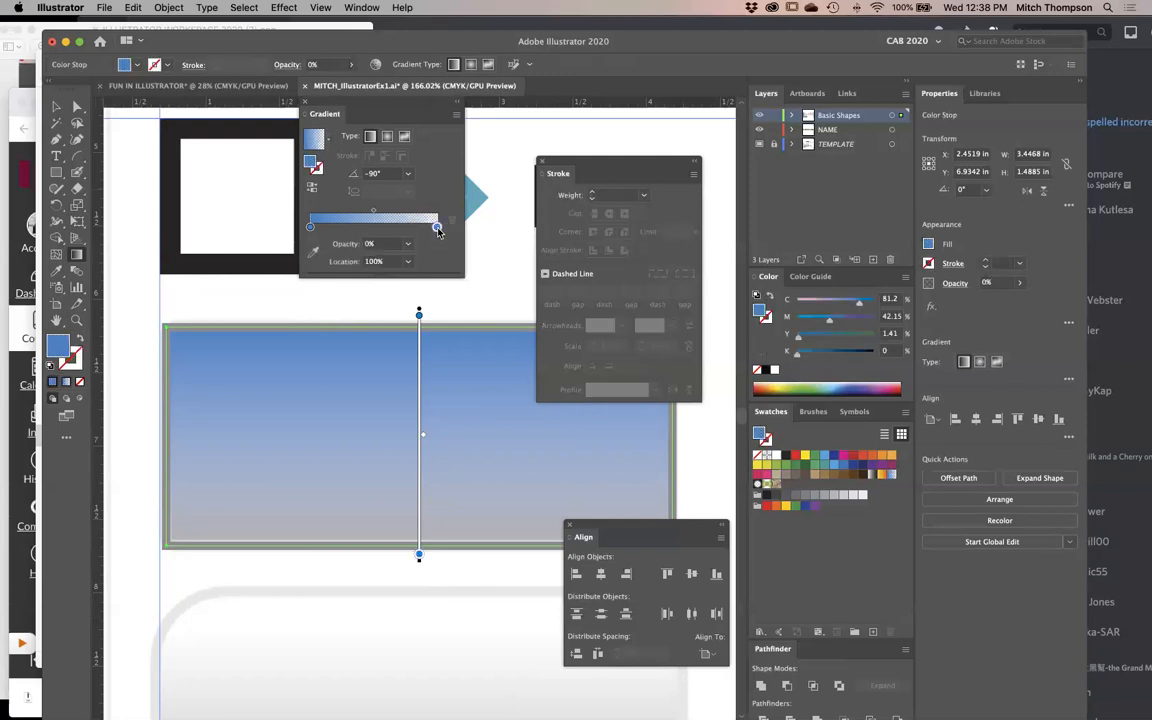
- Apply the White, Black preset gradient and redraw it vertically at -90° with its black end well below the rectangle
click(329, 140)
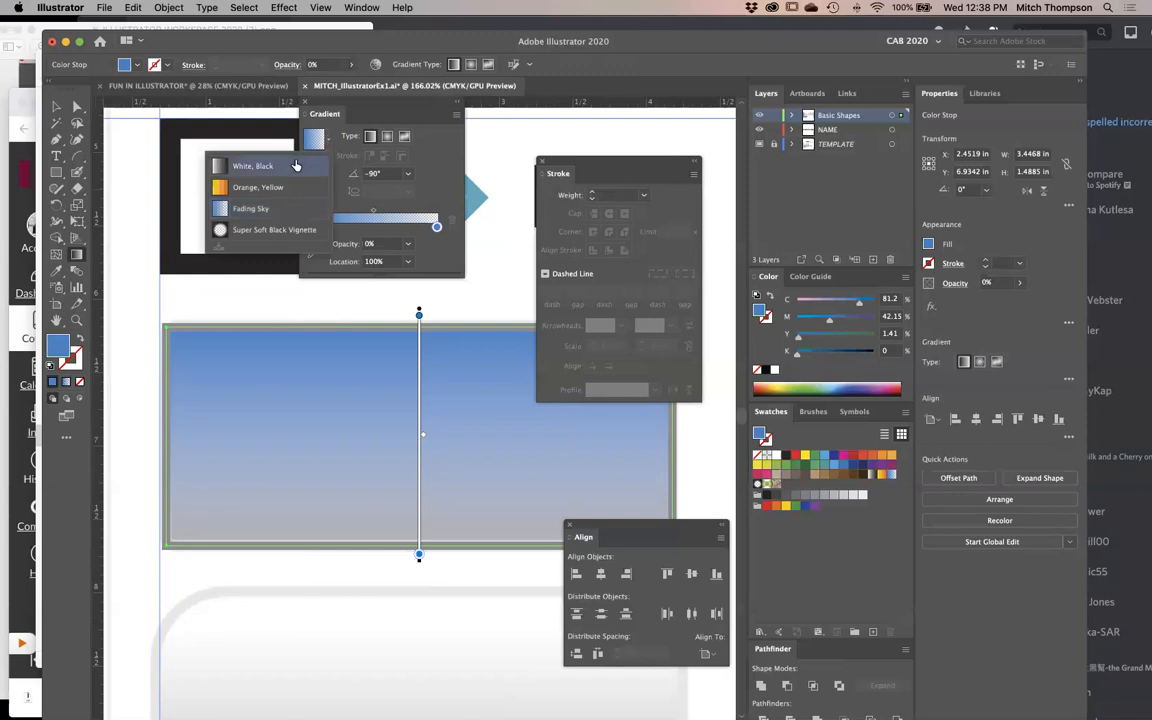
click(292, 164)
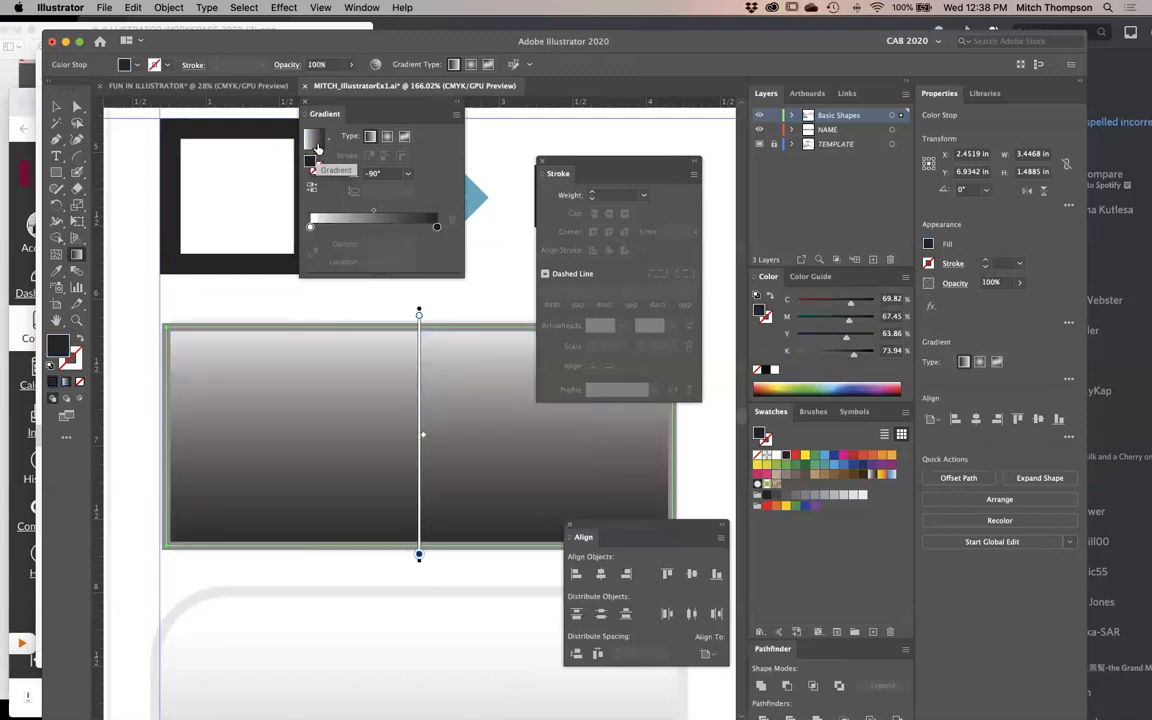
click(316, 146)
drag(354, 310, 354, 455)
drag(377, 323, 377, 640)
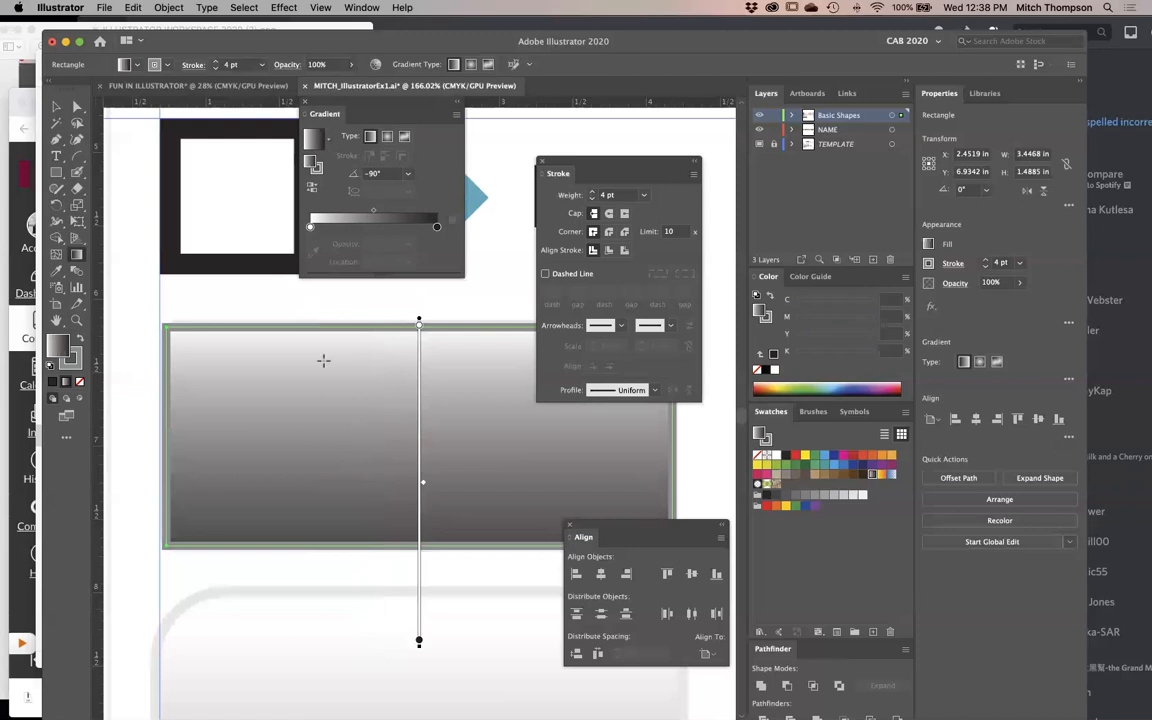
- Try moving and rotating the rectangle's white-to-black gradient to about -70.917° and add a colour stop at about 31%
mouse_move(419, 322)
mouse_down()
mouse_move(420, 354)
mouse_move(408, 332)
mouse_move(419, 424)
mouse_move(421, 330)
mouse_up()
click(421, 330)
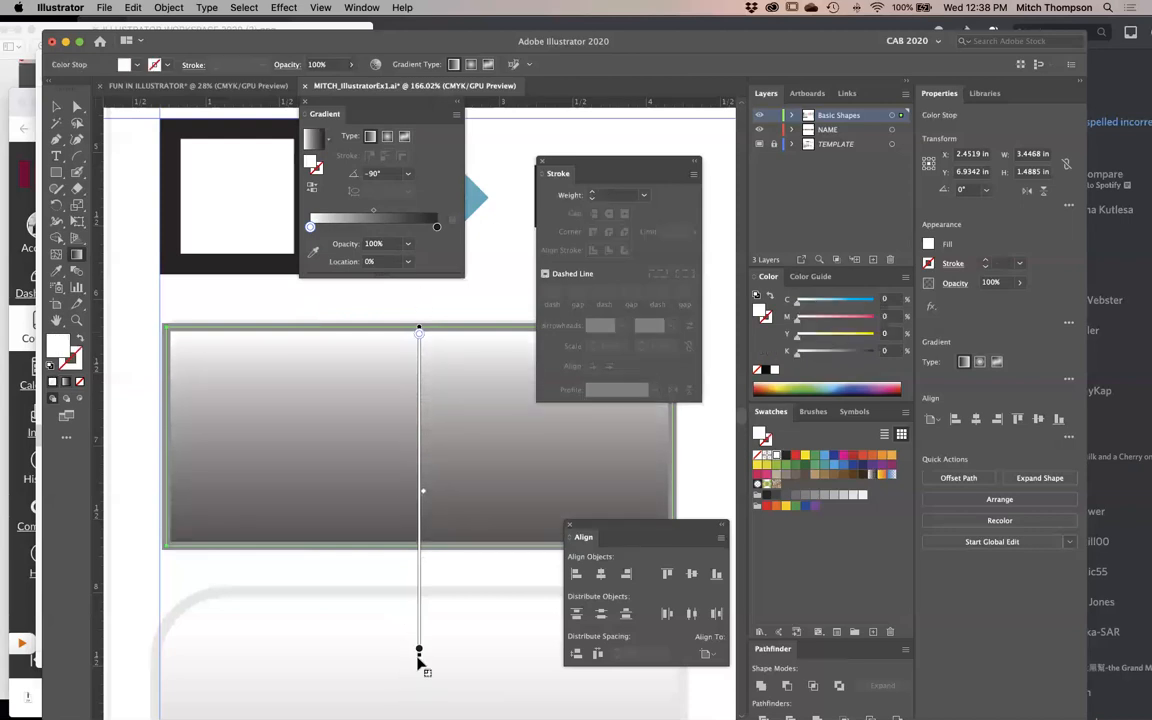
mouse_move(418, 655)
mouse_down()
mouse_move(280, 618)
mouse_move(429, 648)
mouse_move(487, 457)
mouse_move(363, 478)
mouse_move(440, 470)
mouse_move(428, 450)
mouse_up()
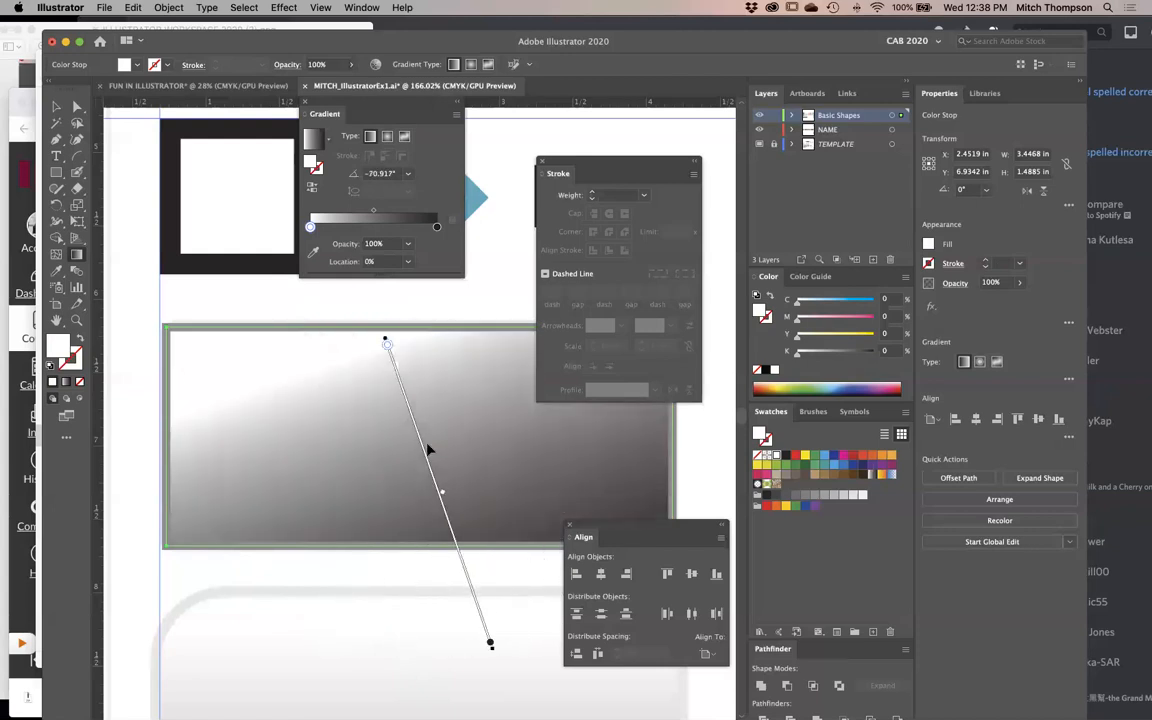
click(418, 437)
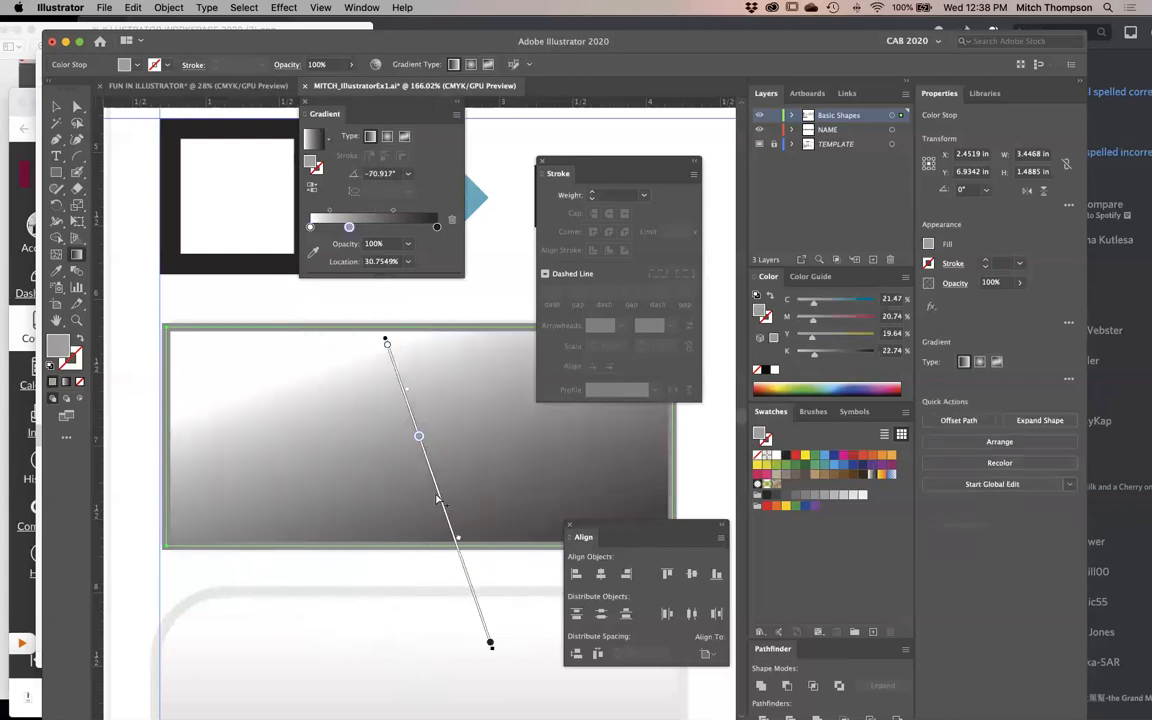
- Undo the recent gradient edits back to the rectangle's Fading Sky fill
key(super+z)
key(super+z)
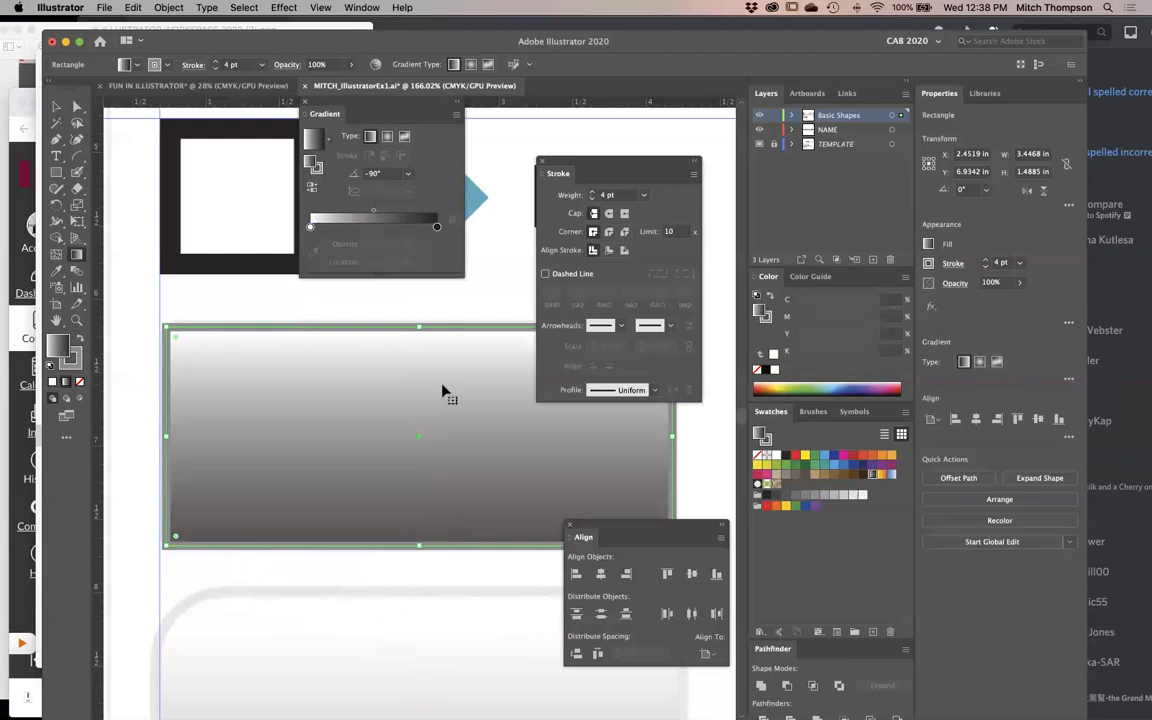
key(super+z)
key(super+z)
key(super+z)
key(super+z)
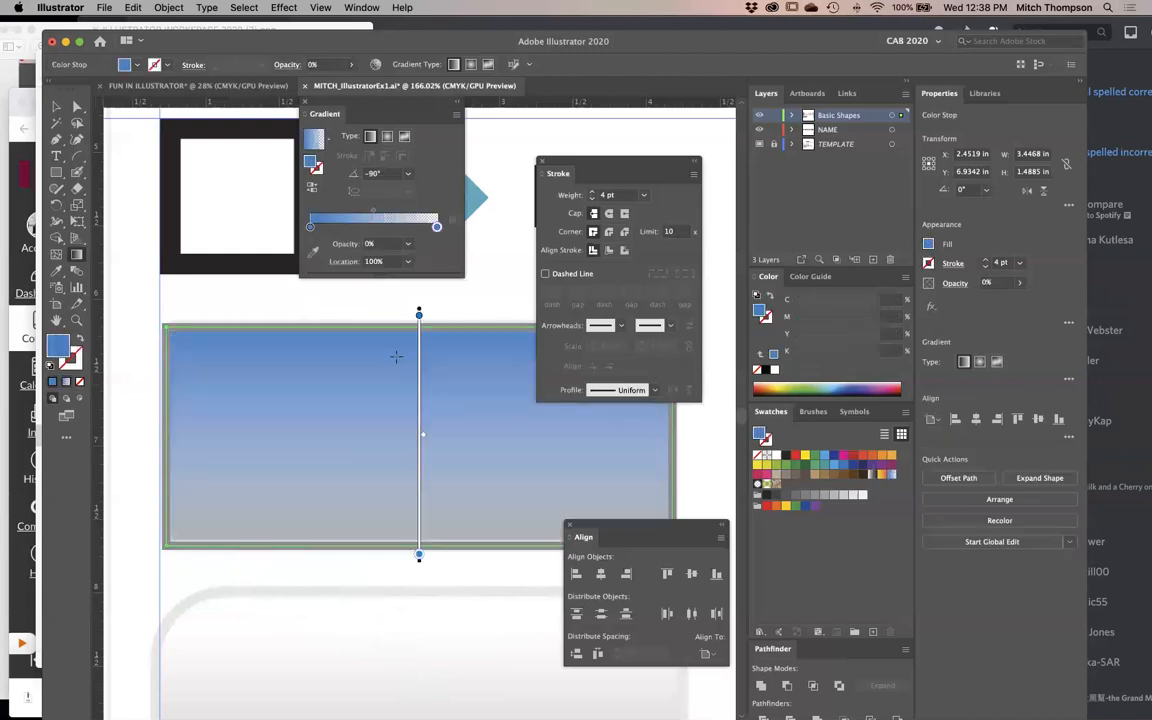
- Apply the White, Black preset gradient to the rectangle and redraw it vertically at -90°, ending well below the shape
click(329, 140)
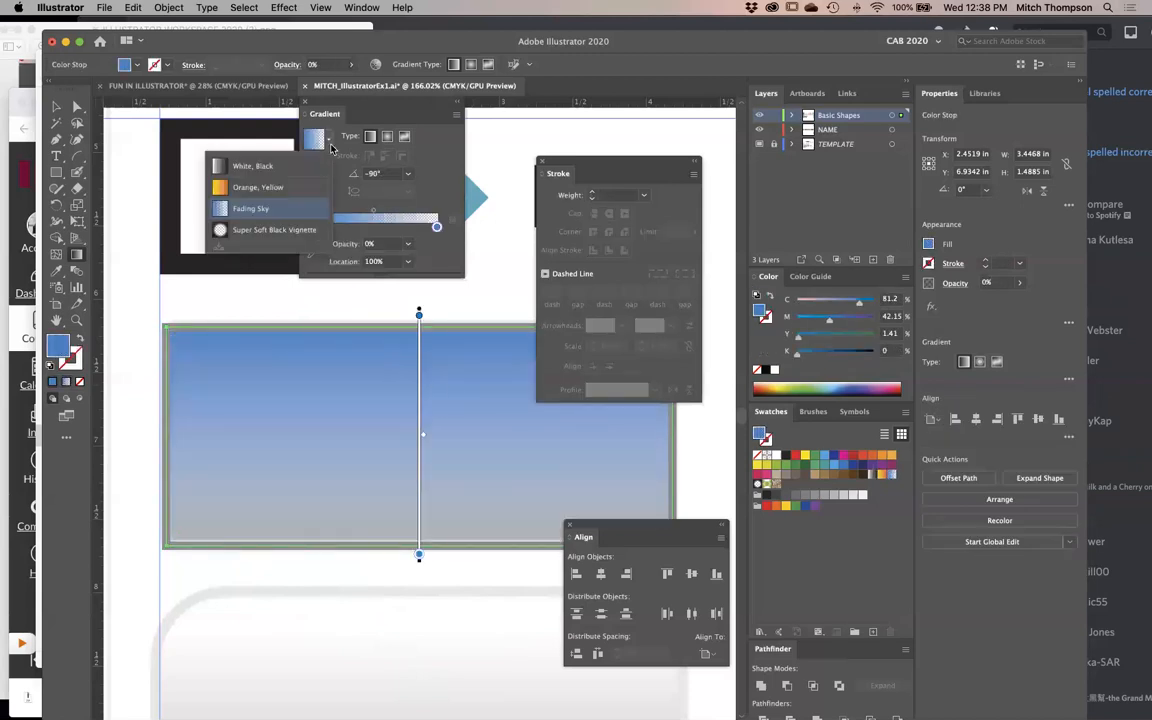
click(284, 167)
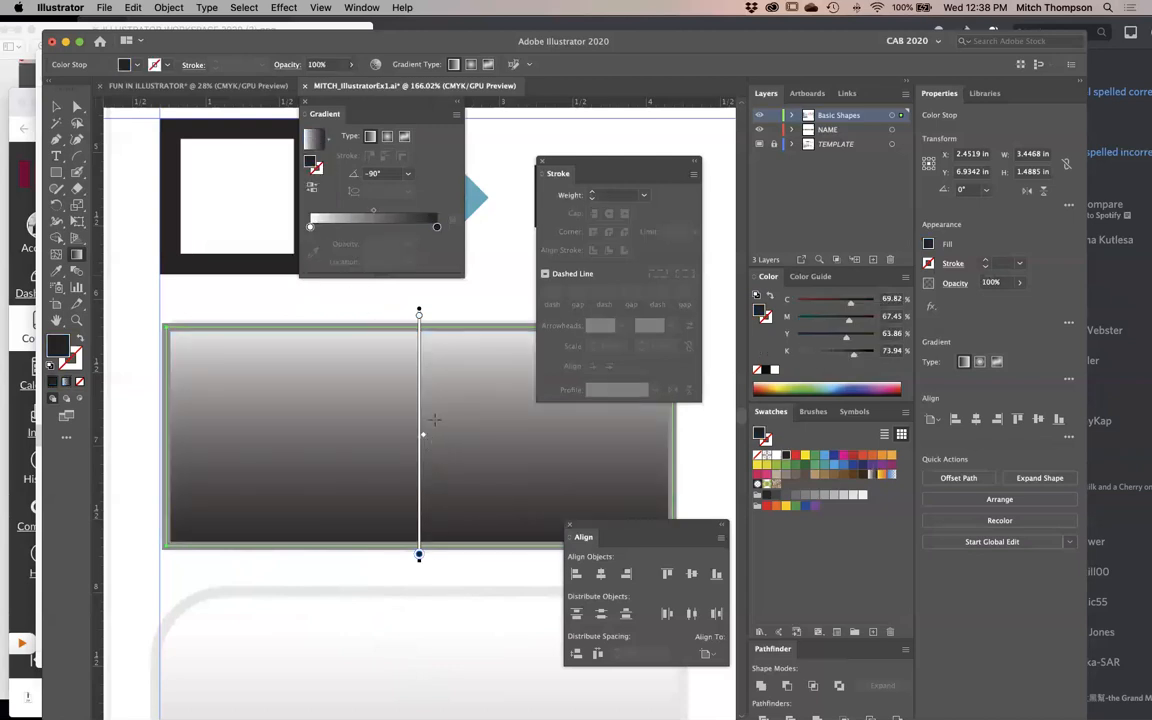
drag(381, 313, 384, 697)
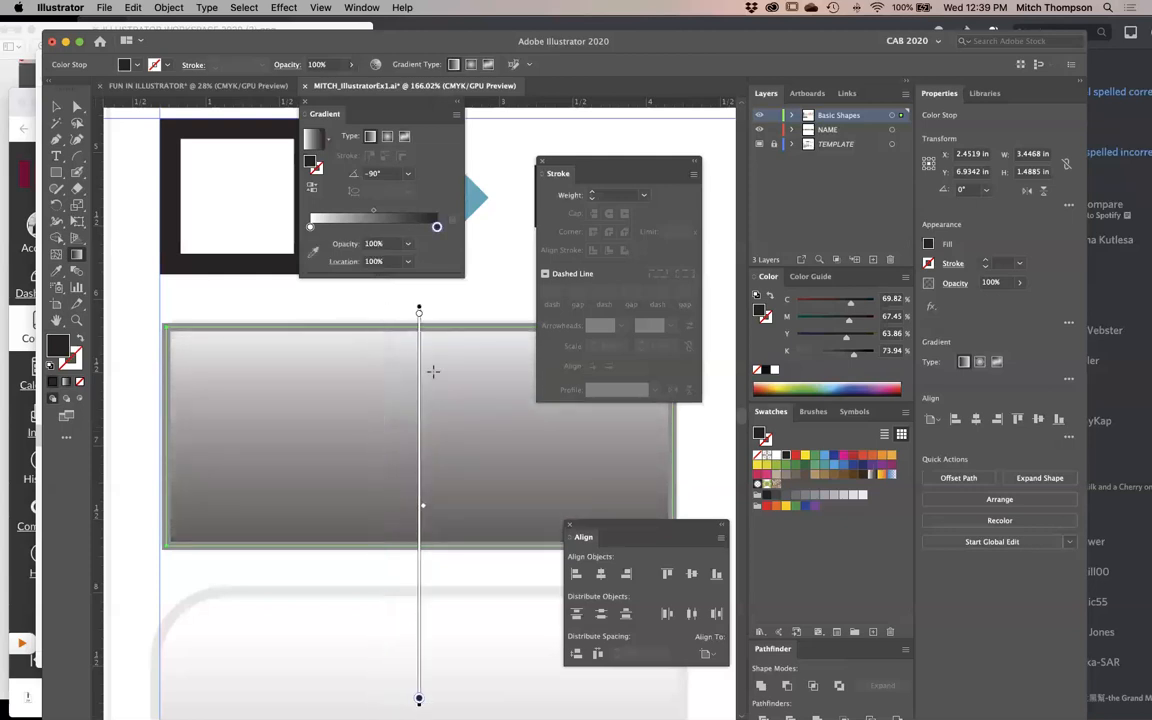
key(super)
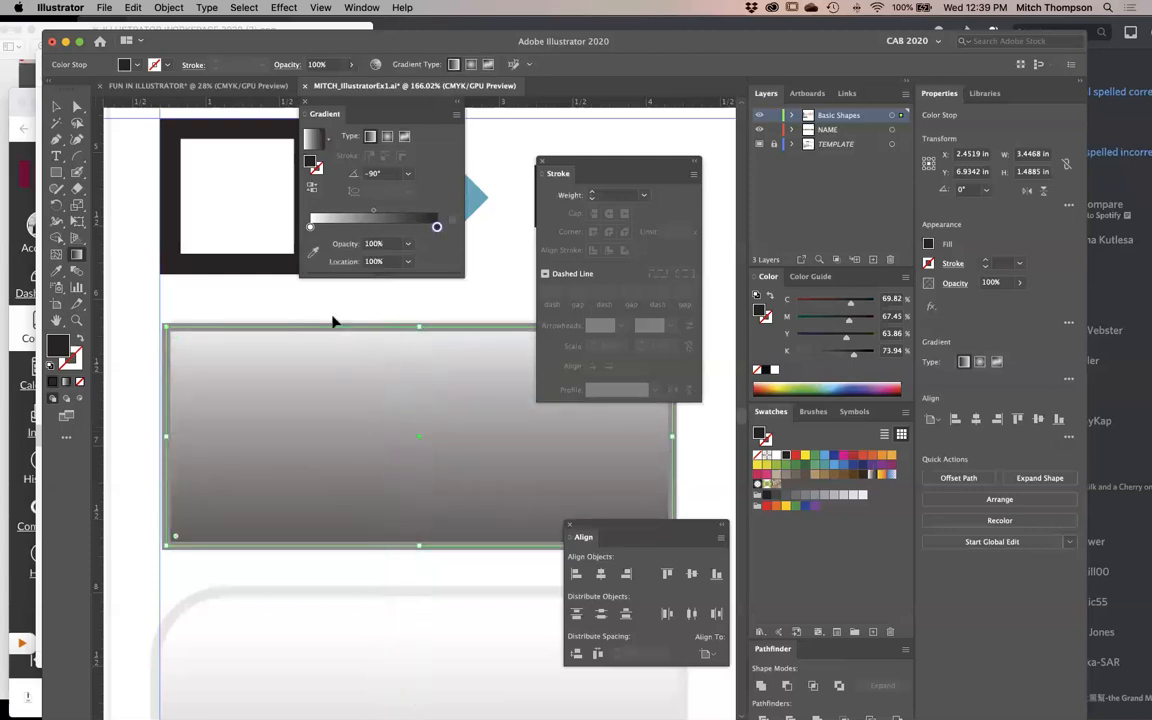
- Try rounding all the rectangle's corners with a large radius, and undo it
click(57, 108)
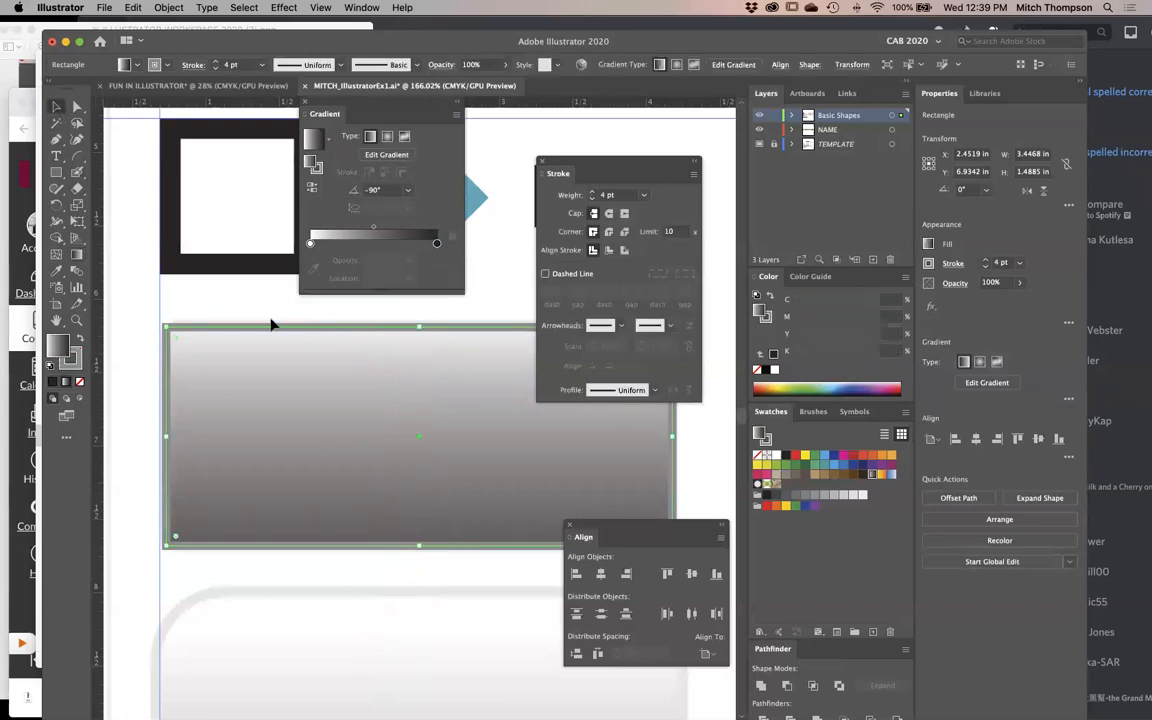
click(236, 314)
click(236, 506)
drag(175, 343, 325, 490)
key(ctrl+z)
- Round all corners of the gradient rectangle slightly, fitting the radius to the template's corners in outline view
key(Tab)
drag(331, 289, 77, 401)
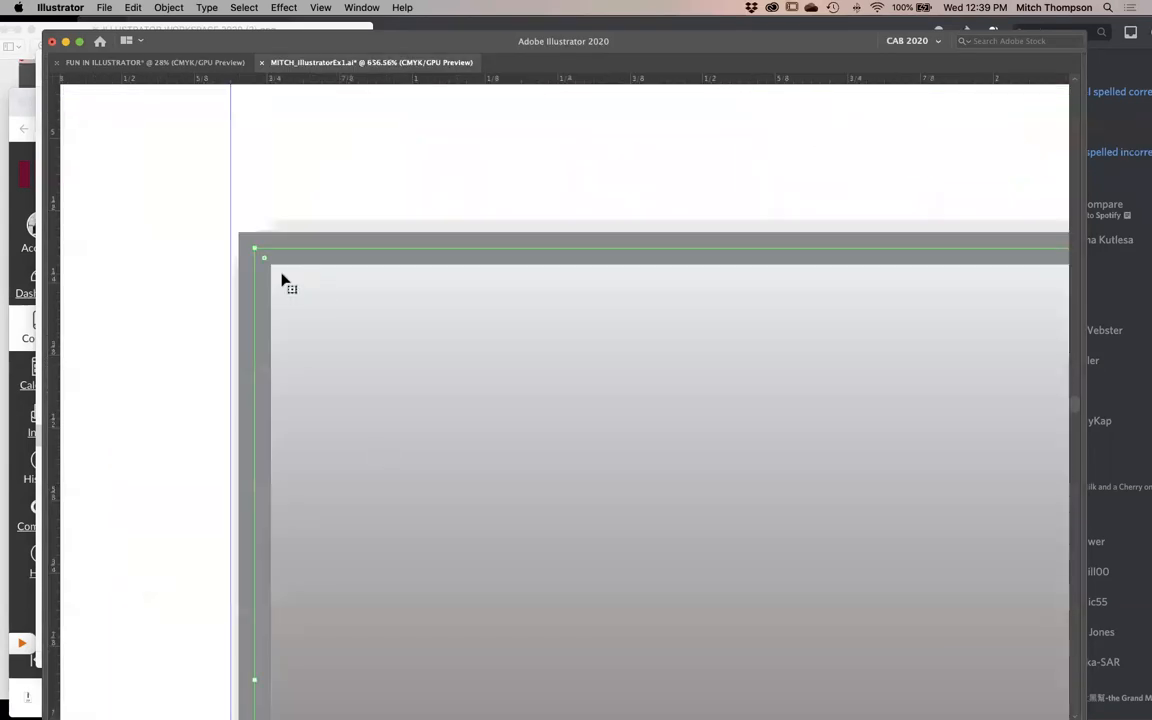
drag(267, 267, 353, 390)
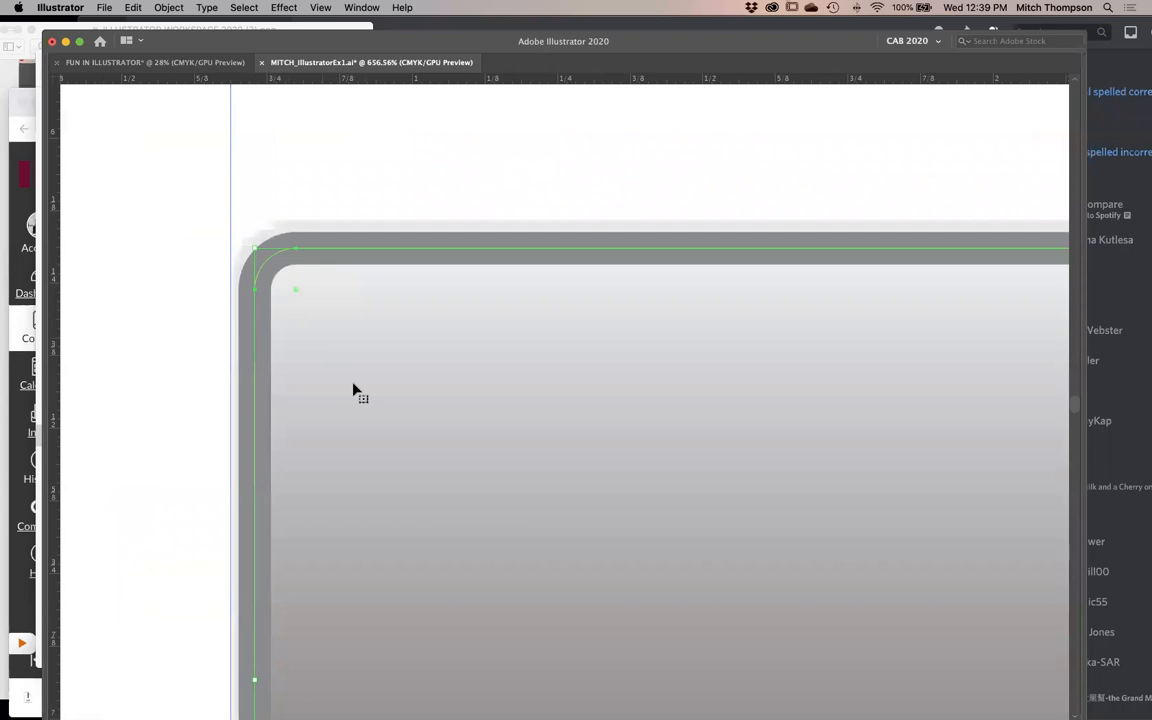
key(ctrl+y)
mouse_move(291, 297)
mouse_down()
mouse_move(270, 267)
mouse_move(537, 519)
mouse_move(381, 386)
mouse_move(283, 273)
mouse_up()
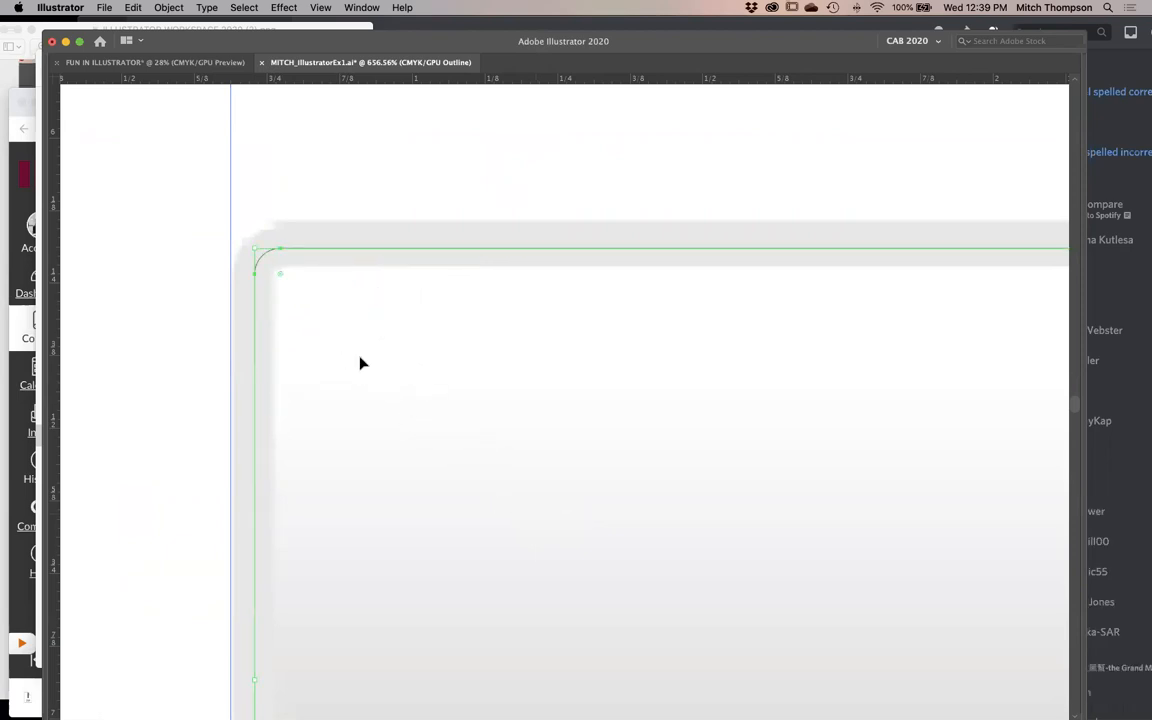
alt+click(635, 458)
alt+click(635, 458)
alt+click(635, 458)
alt+click(635, 458)
alt+click(635, 458)
- Try selecting only the rectangle's right-hand corners, rounding them fully into a semicircular end, and preview the shape
key(Tab)
key(Tab)
key(Tab)
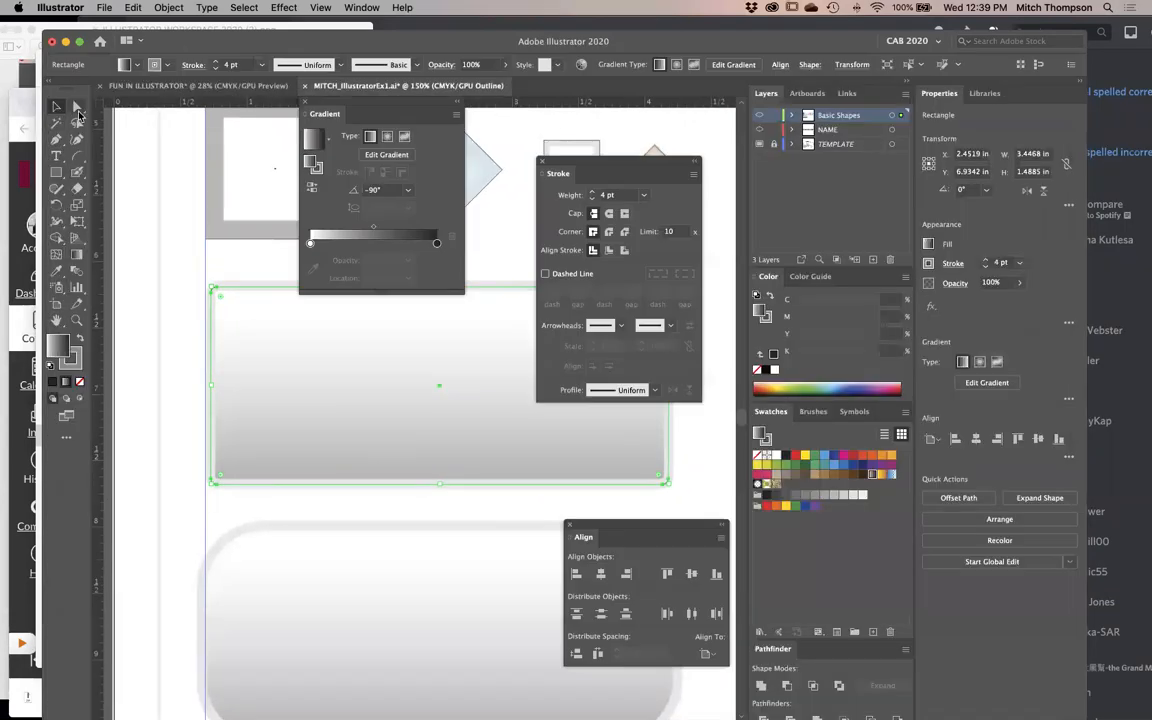
key(Tab)
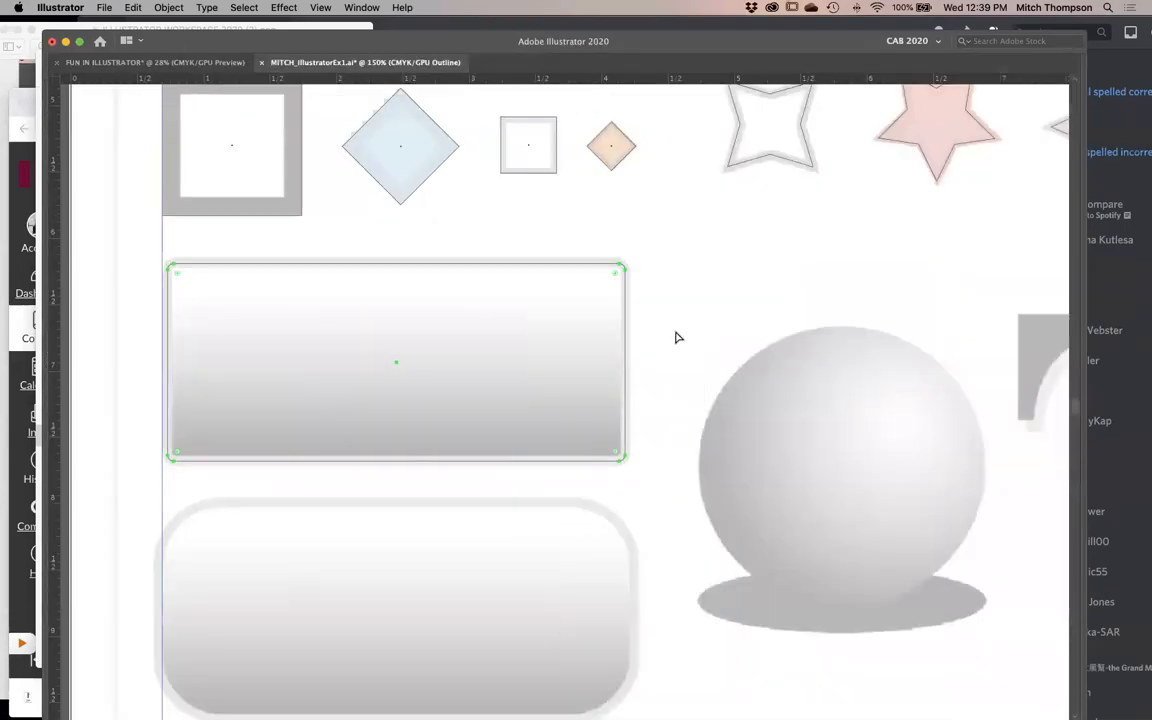
drag(652, 246, 583, 494)
drag(645, 234, 420, 345)
drag(212, 209, 117, 507)
click(205, 497)
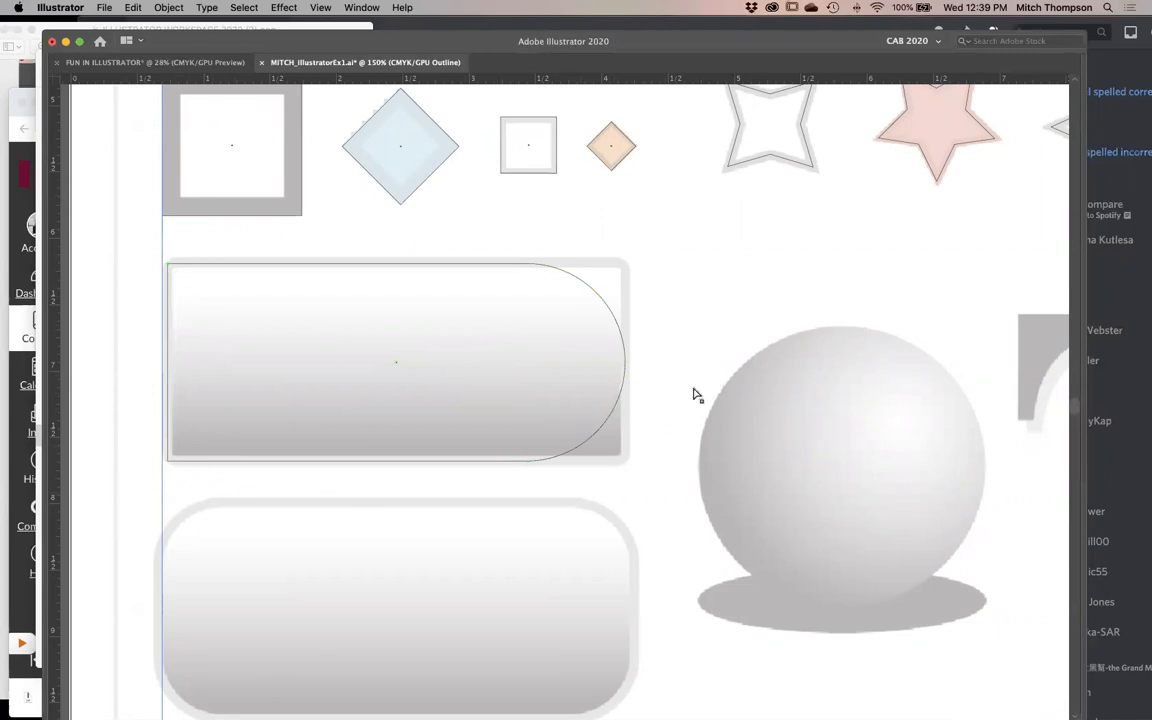
key(super+y)
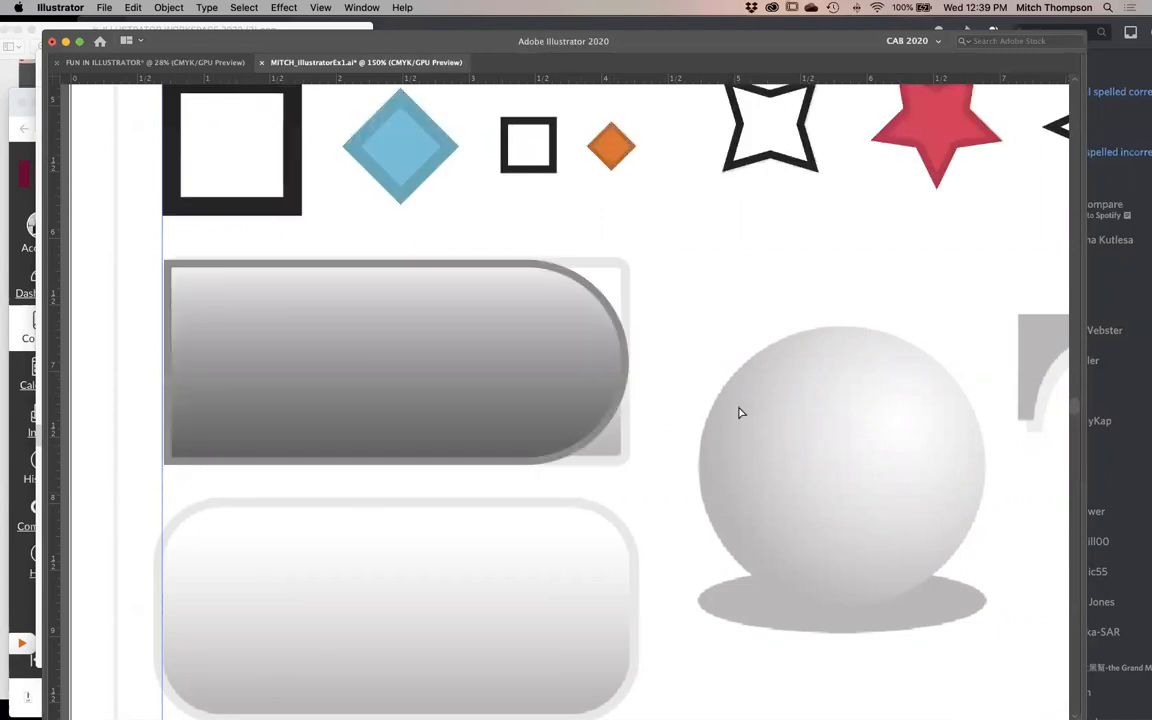
- Try further changes to the rounded right end, and undo them together with the semicircular rounding
drag(714, 210, 427, 553)
drag(521, 365, 583, 424)
click(676, 471)
key(super+z)
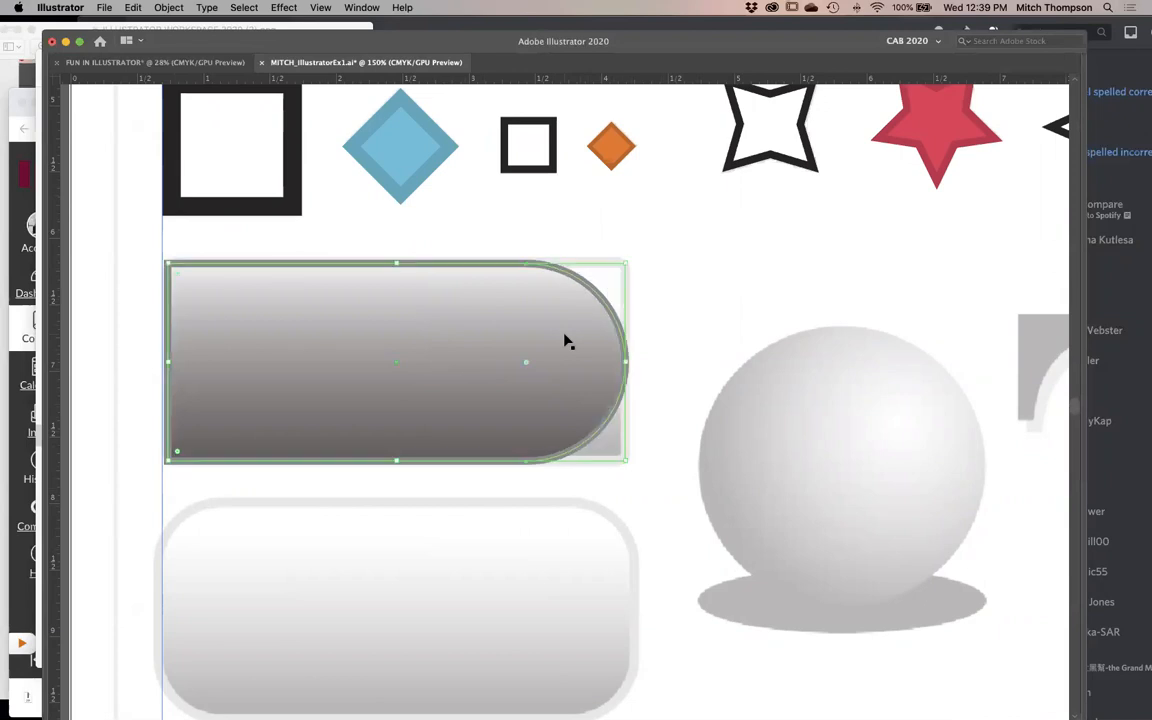
key(super+z)
key(super+z)
- Check the rectangle's rounded corners against the template in outline and preview views
key(a)
drag(561, 328, 618, 278)
drag(104, 295, 205, 525)
key(ctrl+y)
key(ctrl+y)
key(ctrl+y)
drag(468, 404, 336, 421)
mouse_move(336, 421)
mouse_down()
mouse_move(553, 409)
mouse_move(352, 419)
mouse_up()
key(v)
key(ctrl+y)
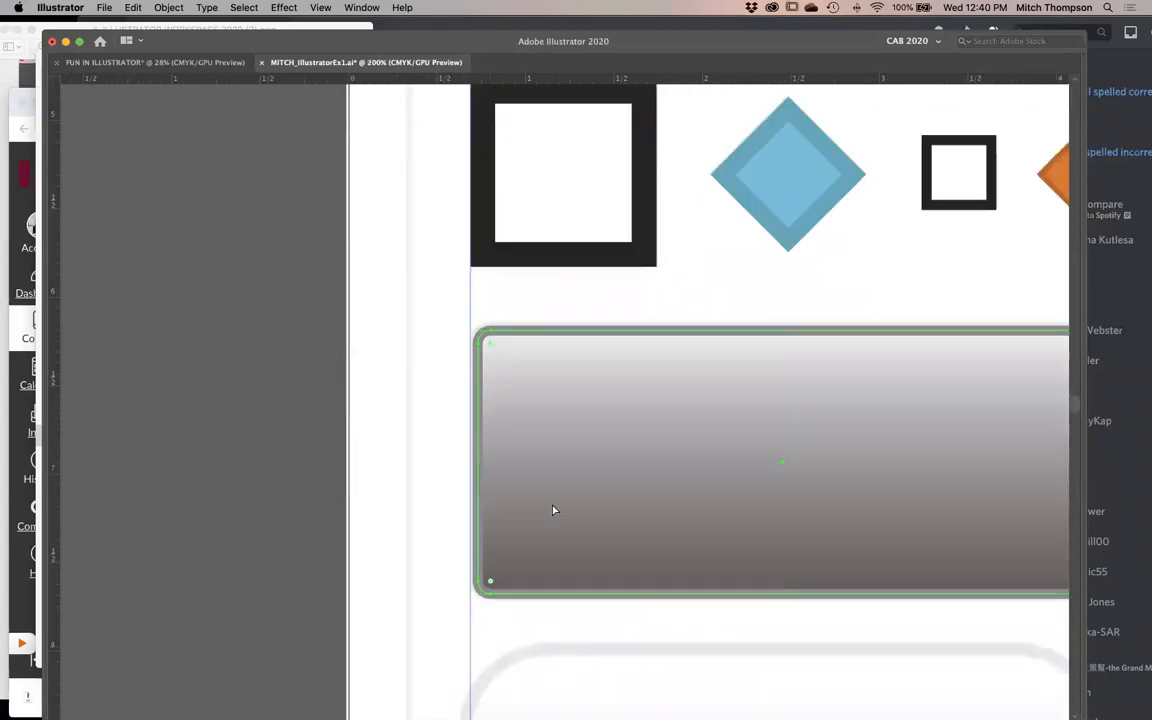
- Review the available shape tools, try placing a shape over the lower rounded template shape, and undo it
key(Tab)
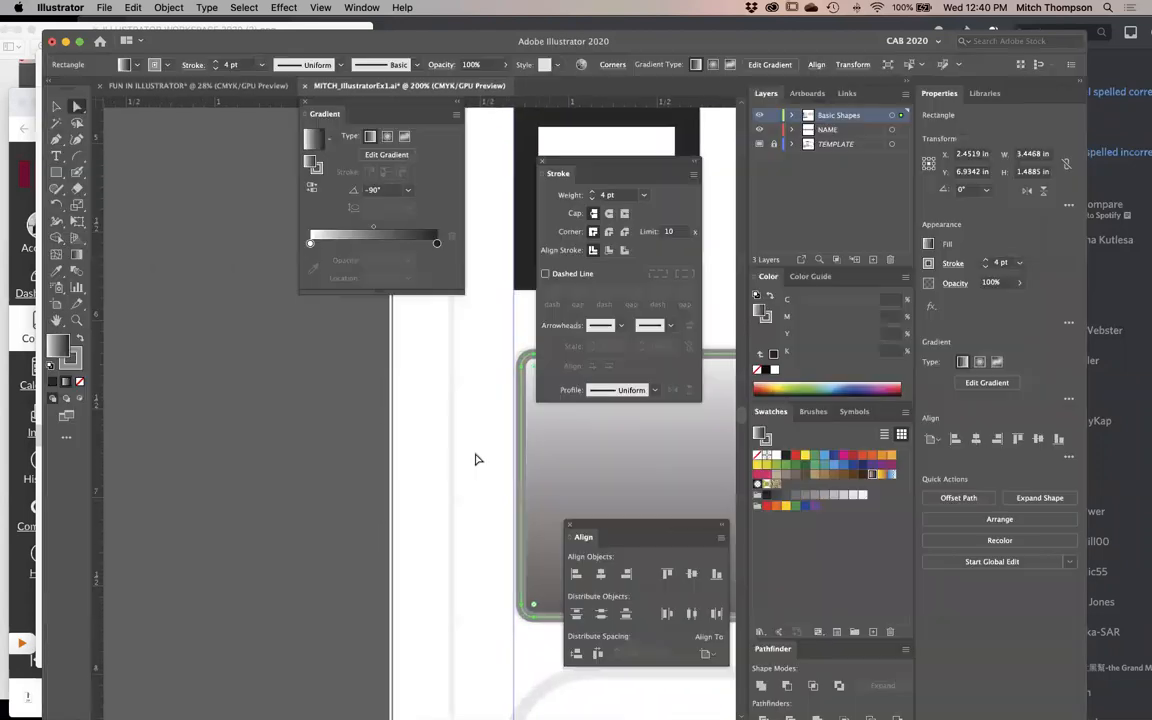
click(55, 168)
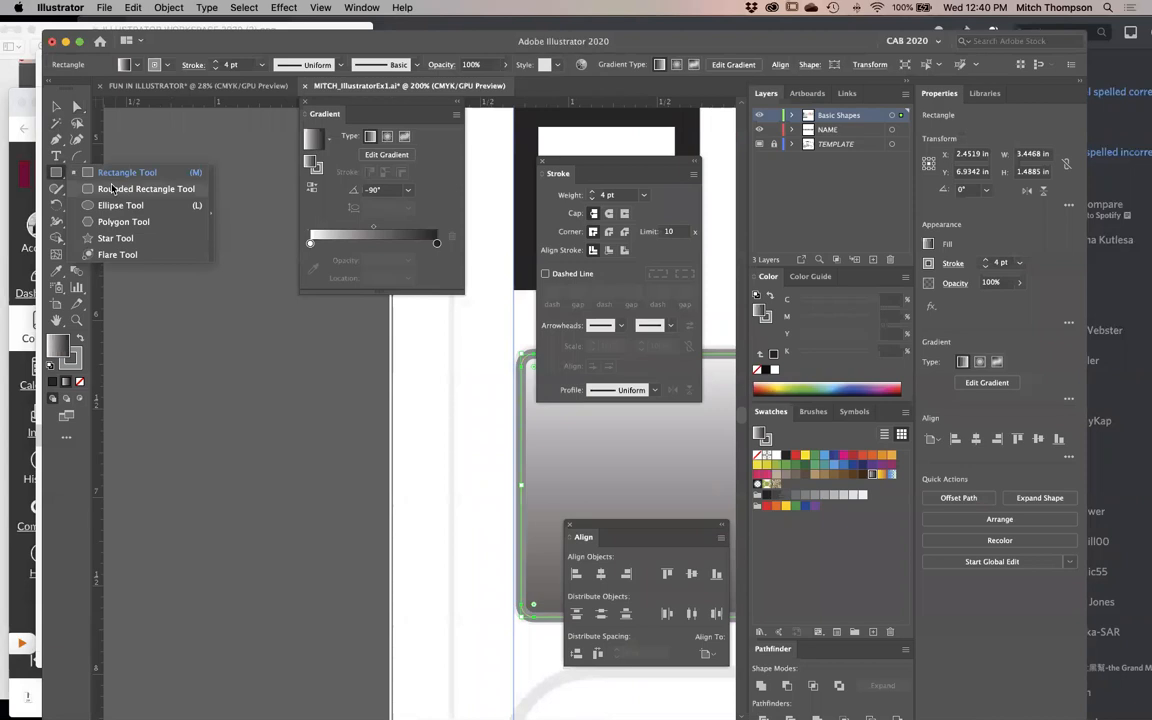
click(57, 171)
key(Tab)
drag(571, 455, 285, 236)
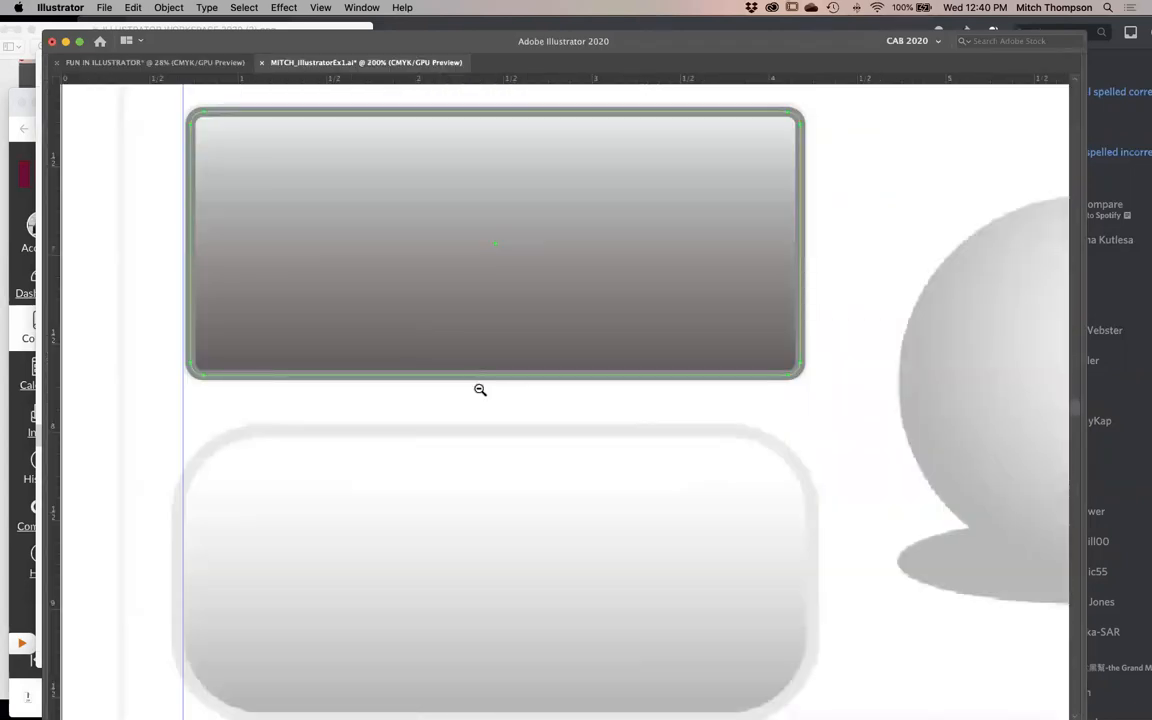
alt+click(480, 389)
key(Tab)
key(Tab)
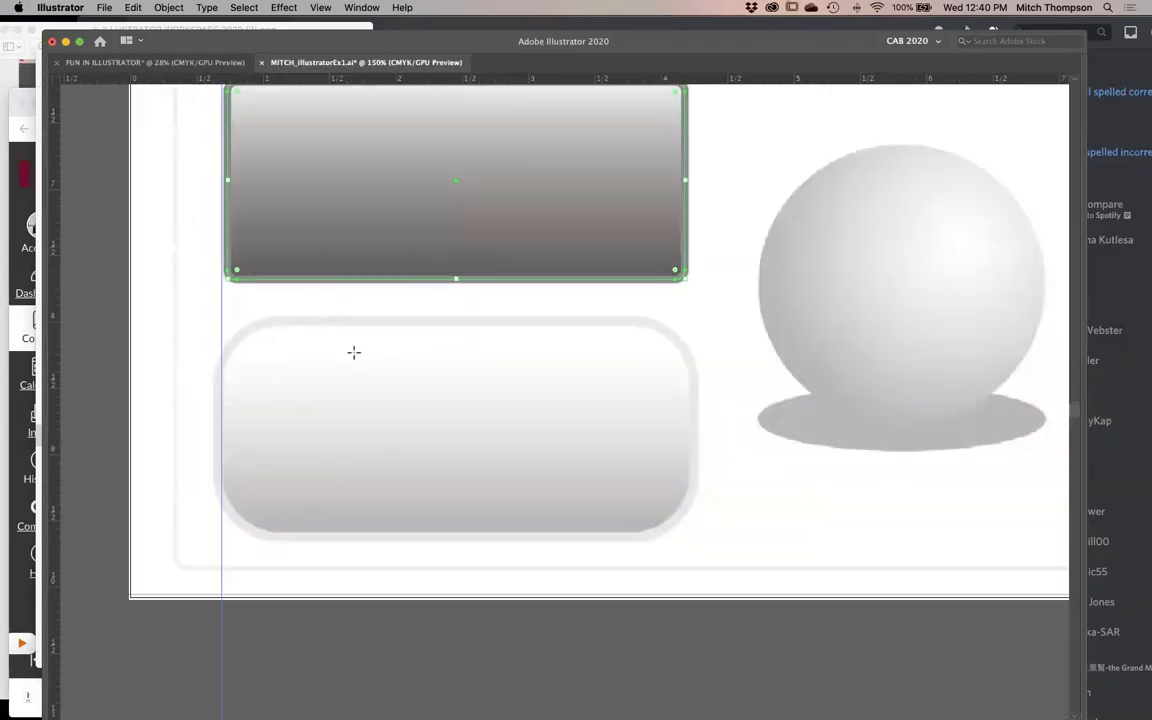
key(super+shift+a)
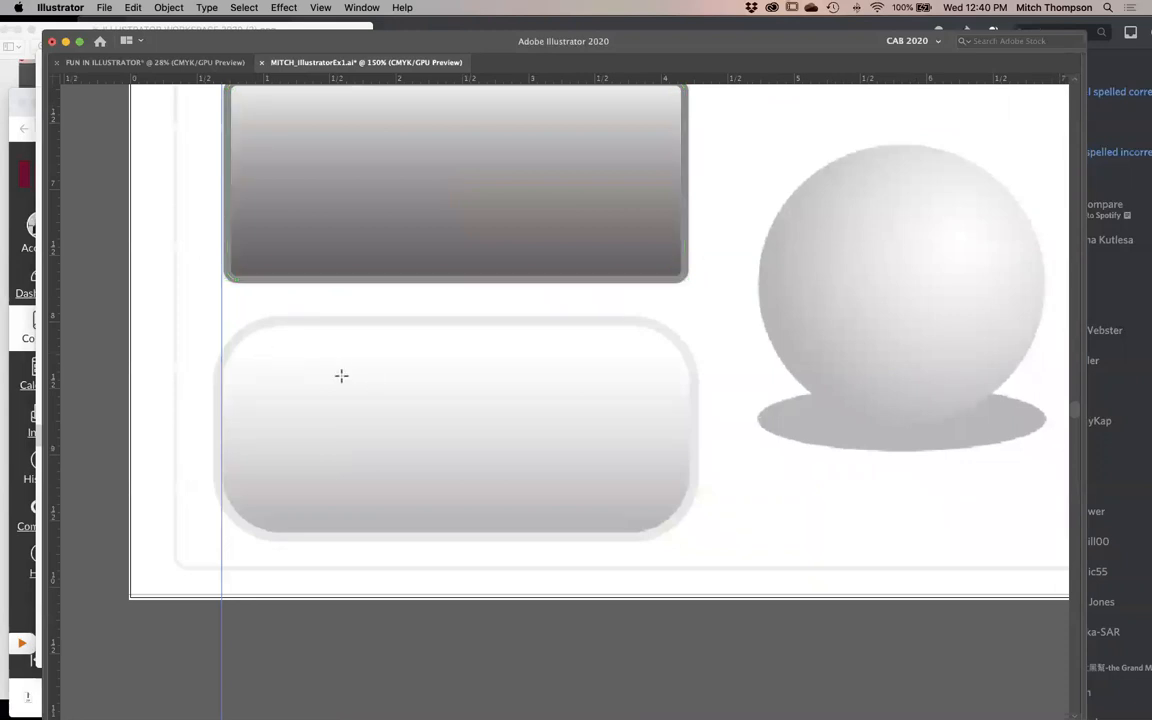
drag(404, 267, 463, 468)
key(super+z)
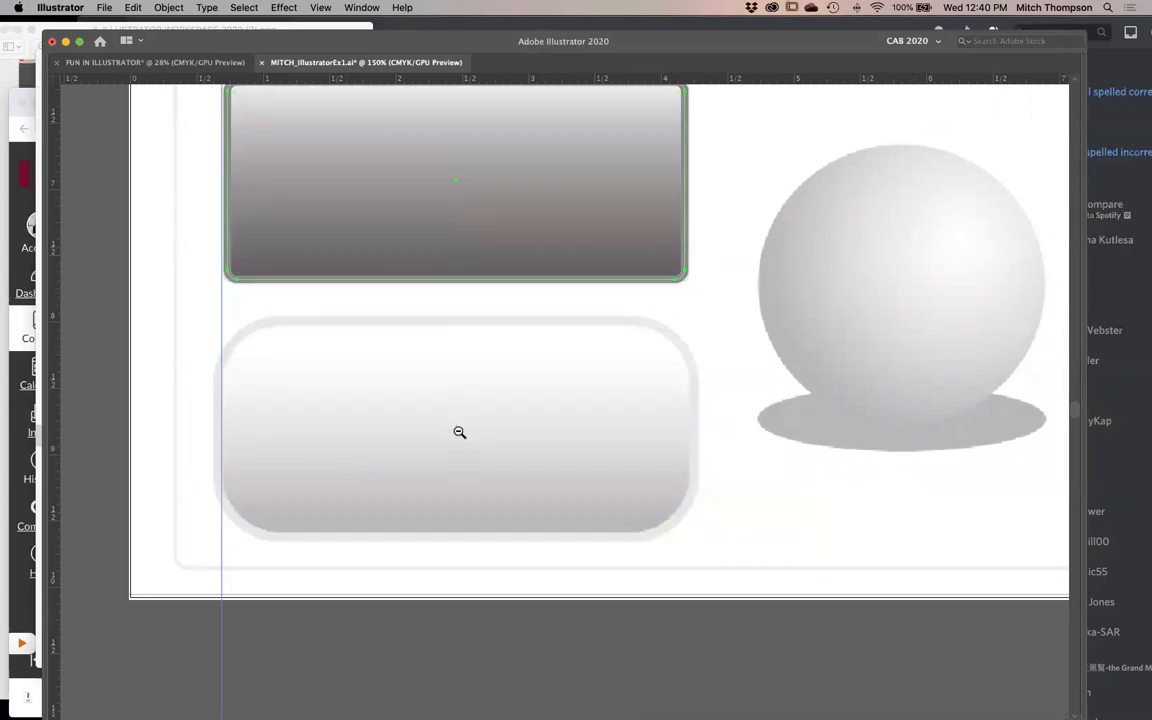
- Duplicate the gradient rectangle straight down over the lower rounded template shape and extend the copy's bottom edge to match
key(super+minus)
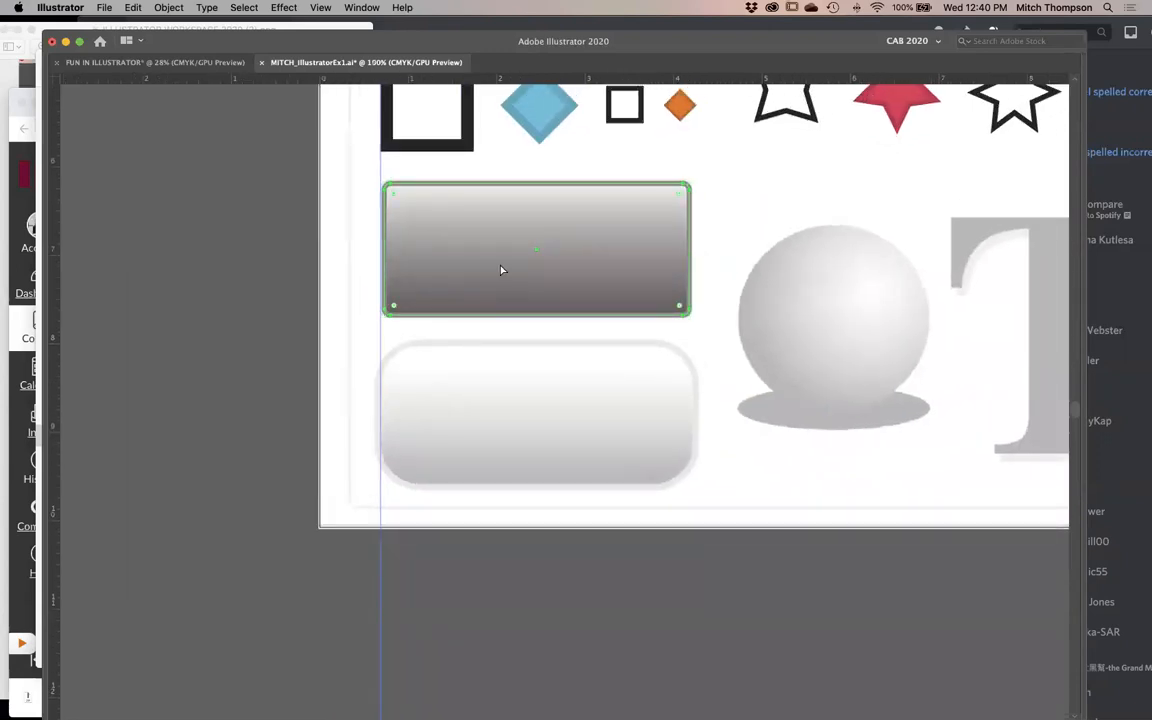
drag(488, 249, 490, 410)
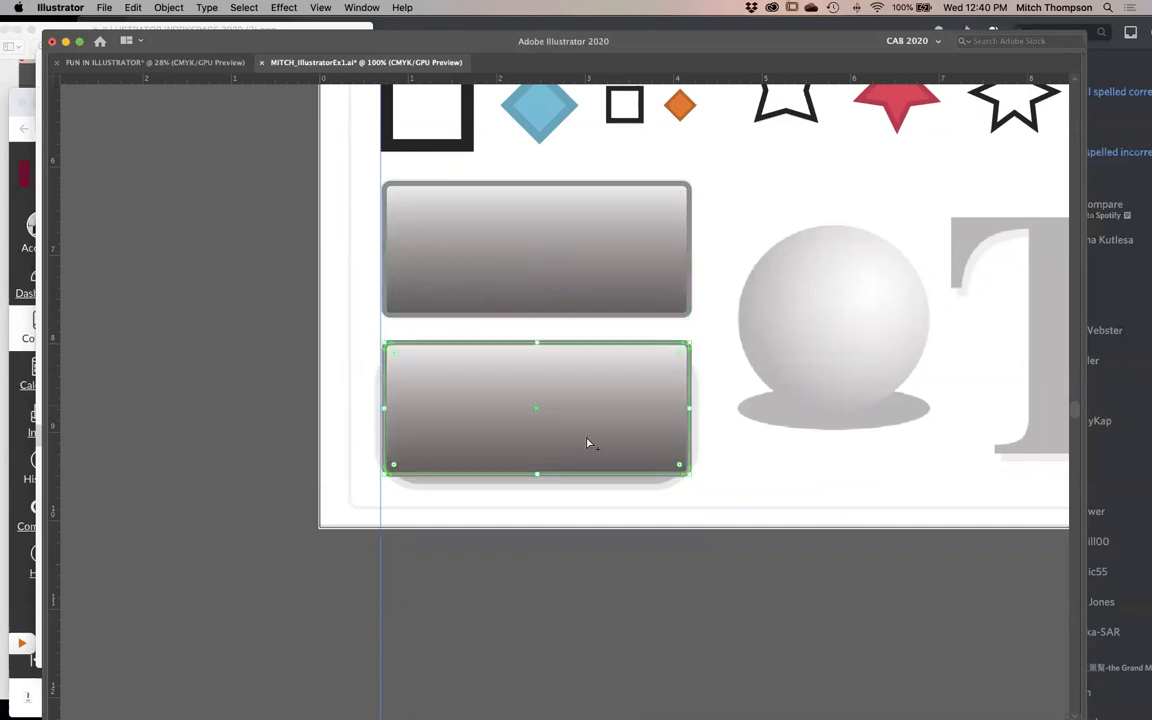
drag(779, 380, 252, 560)
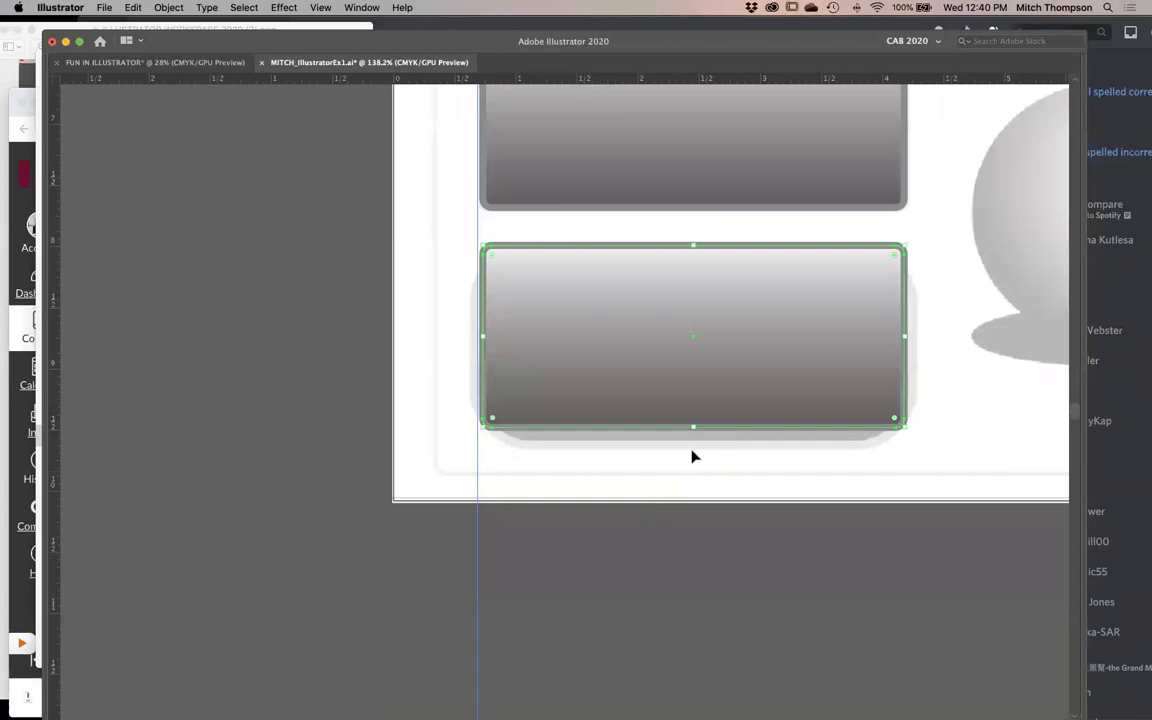
mouse_move(692, 429)
mouse_down()
mouse_move(702, 444)
mouse_move(691, 401)
mouse_move(699, 443)
mouse_up()
- In outline view, try narrowing the rectangle copy symmetrically about its centre, and undo it
key(super+y)
key(super+space)
drag(357, 204, 726, 385)
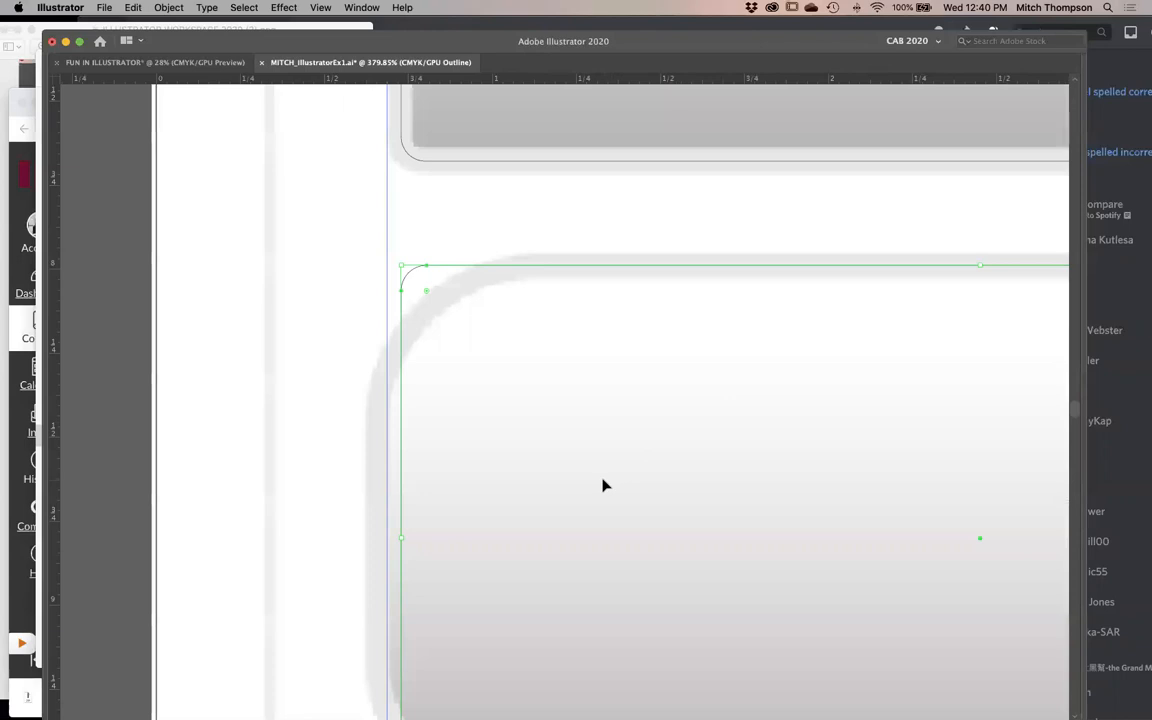
alt+super+click(602, 480)
alt+super+click(599, 476)
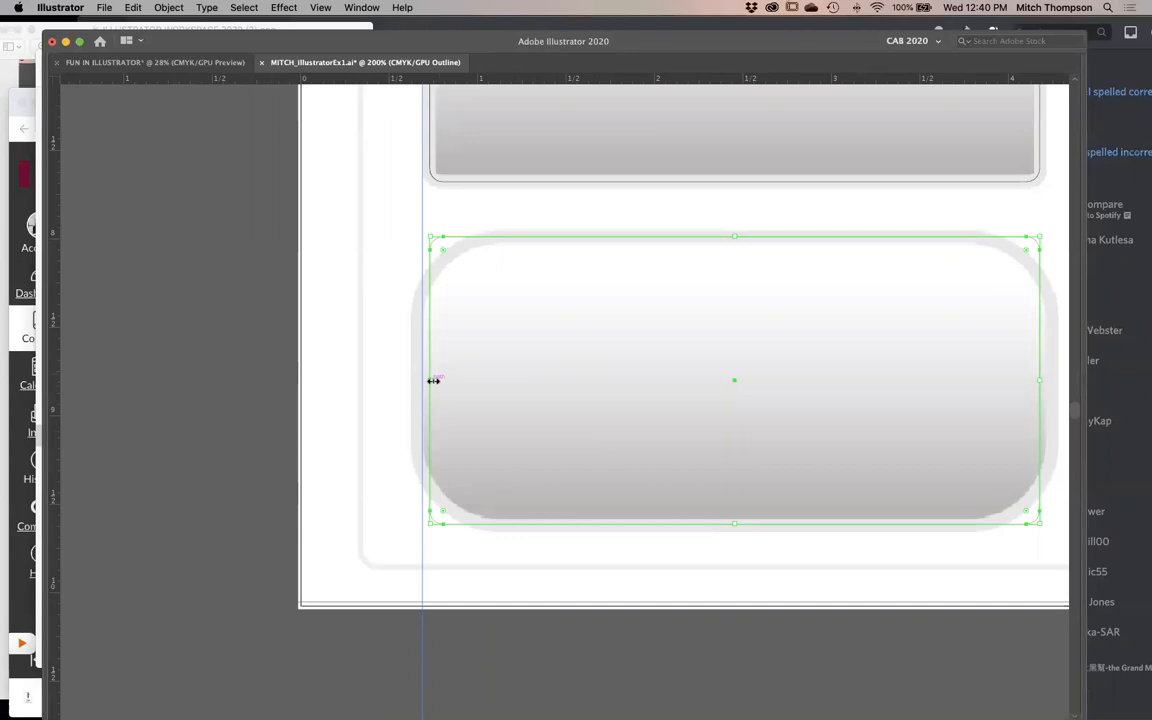
drag(433, 380, 521, 390)
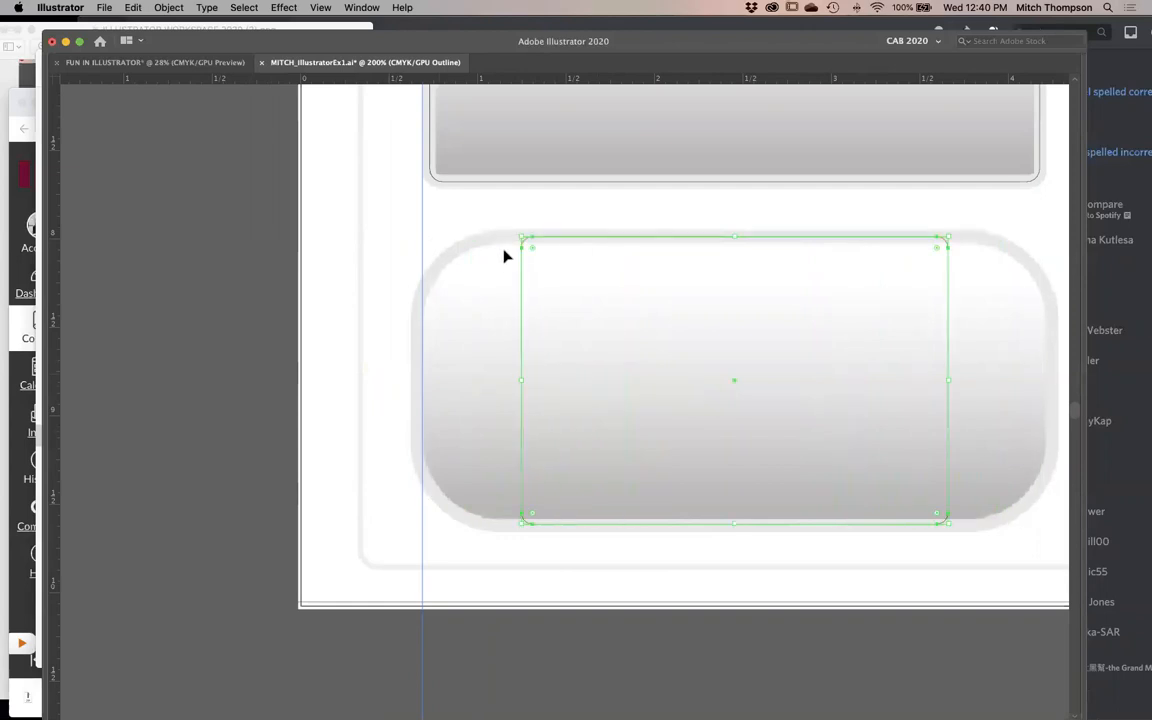
mouse_move(522, 240)
mouse_down()
mouse_move(609, 324)
mouse_move(501, 237)
mouse_move(521, 238)
mouse_up()
key(super+z)
key(super+z)
key(super+shift+z)
key(v)
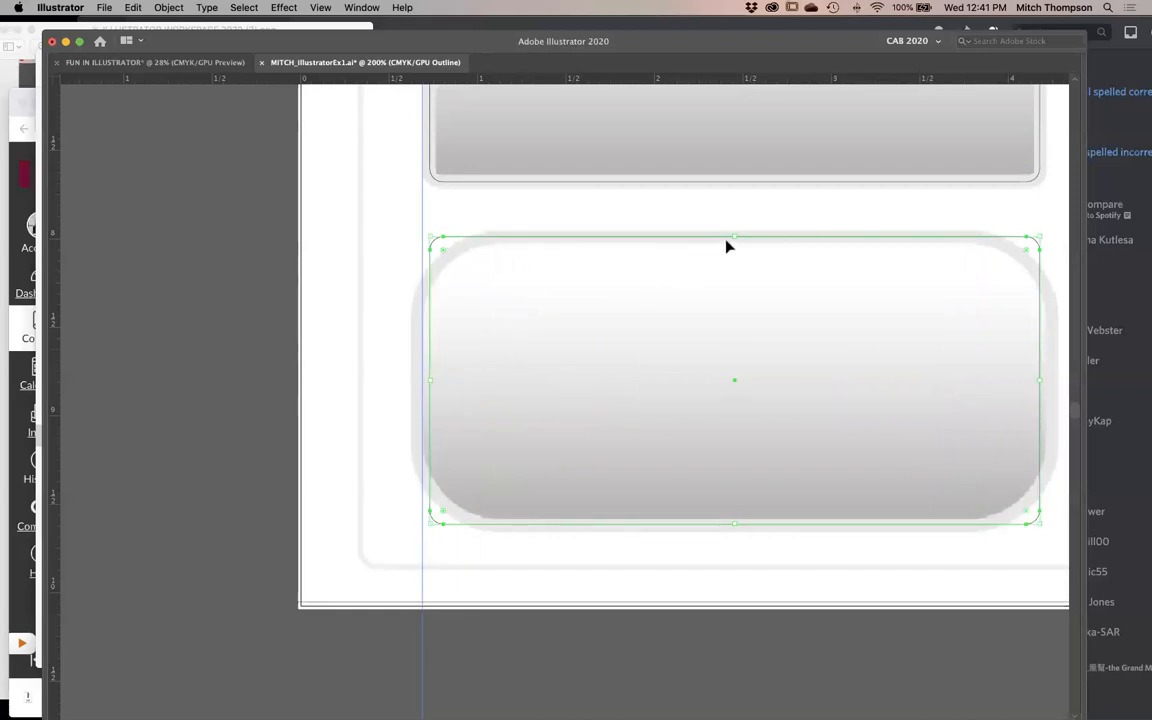
- Try squashing the copy vertically and stretching it far wider from its centre, undoing each change
drag(734, 238, 735, 340)
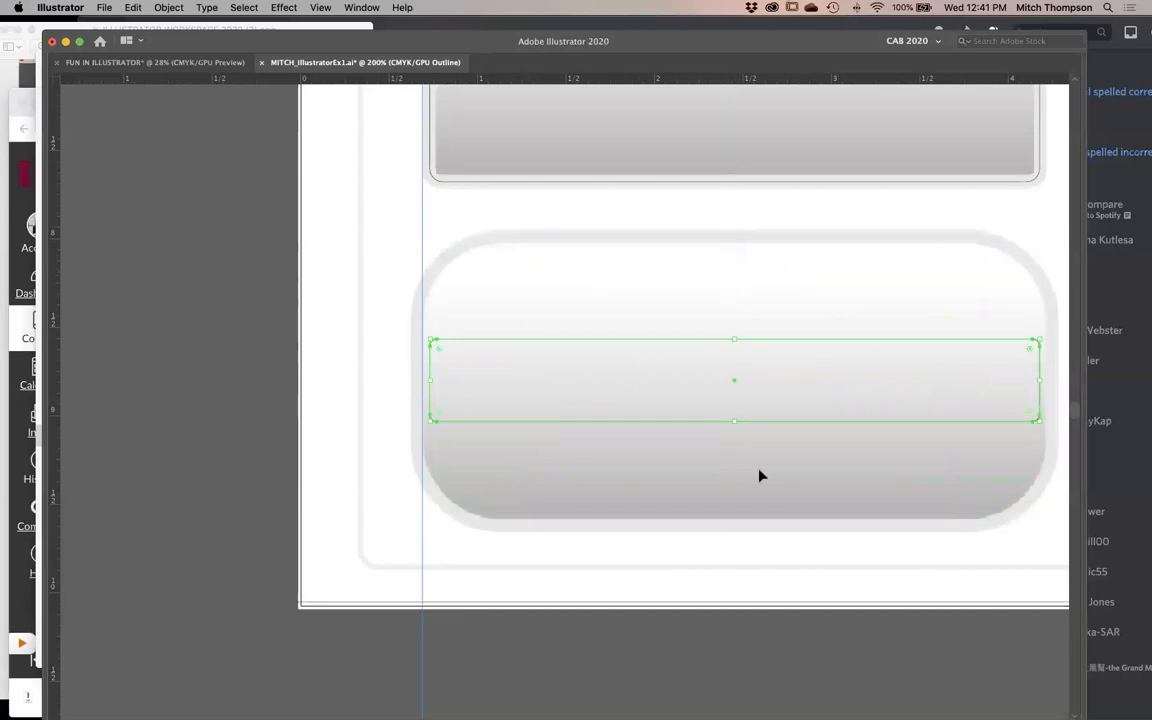
key(super+z)
drag(409, 384, 105, 380)
key(super+z)
key(super+minus)
key(super+minus)
key(super+minus)
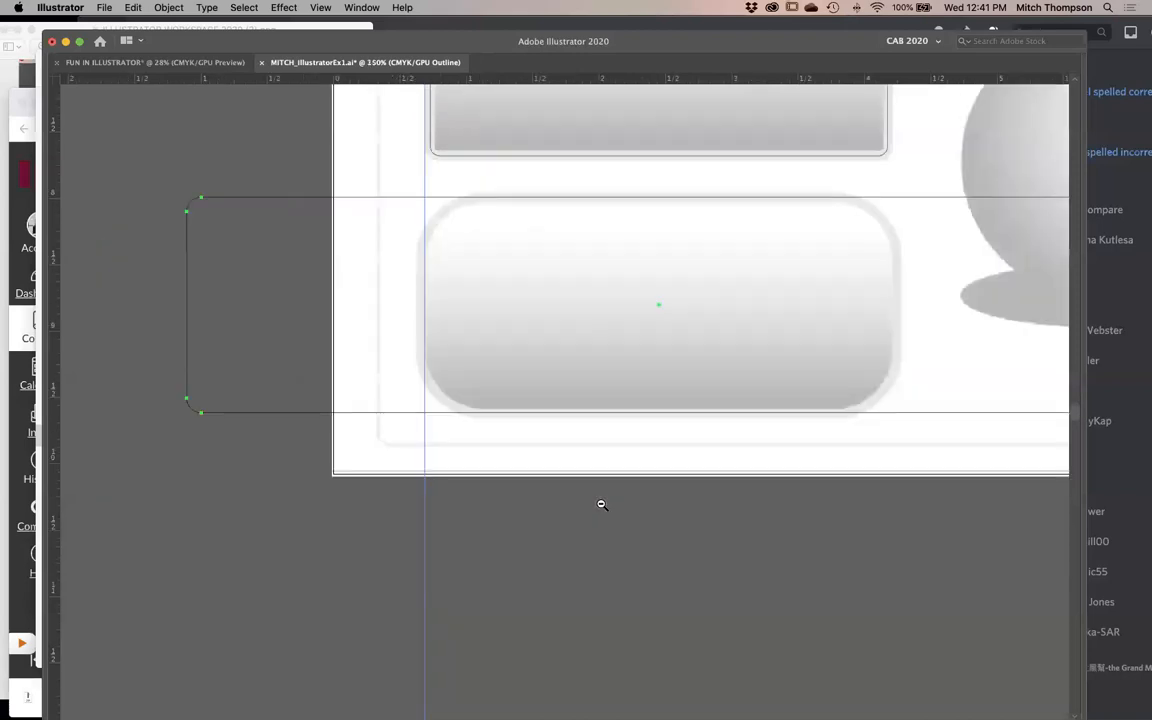
- Resize the copy about its centre so its left edge meets the vertical guide over the rounded template shape
drag(767, 240, 626, 260)
drag(557, 198, 640, 214)
key(v)
key(a)
key(v)
drag(447, 191, 399, 145)
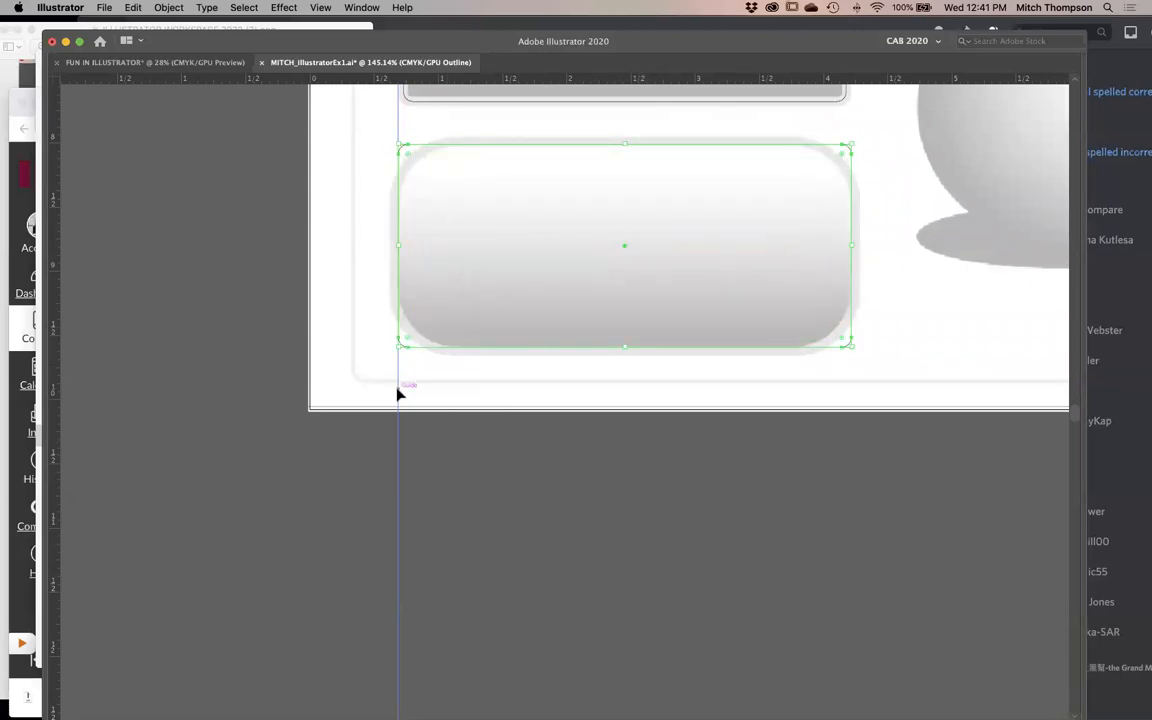
- Hide the guides and enlarge the rectangle copy slightly from its upper-right corner to align with the template outline
key(super+;)
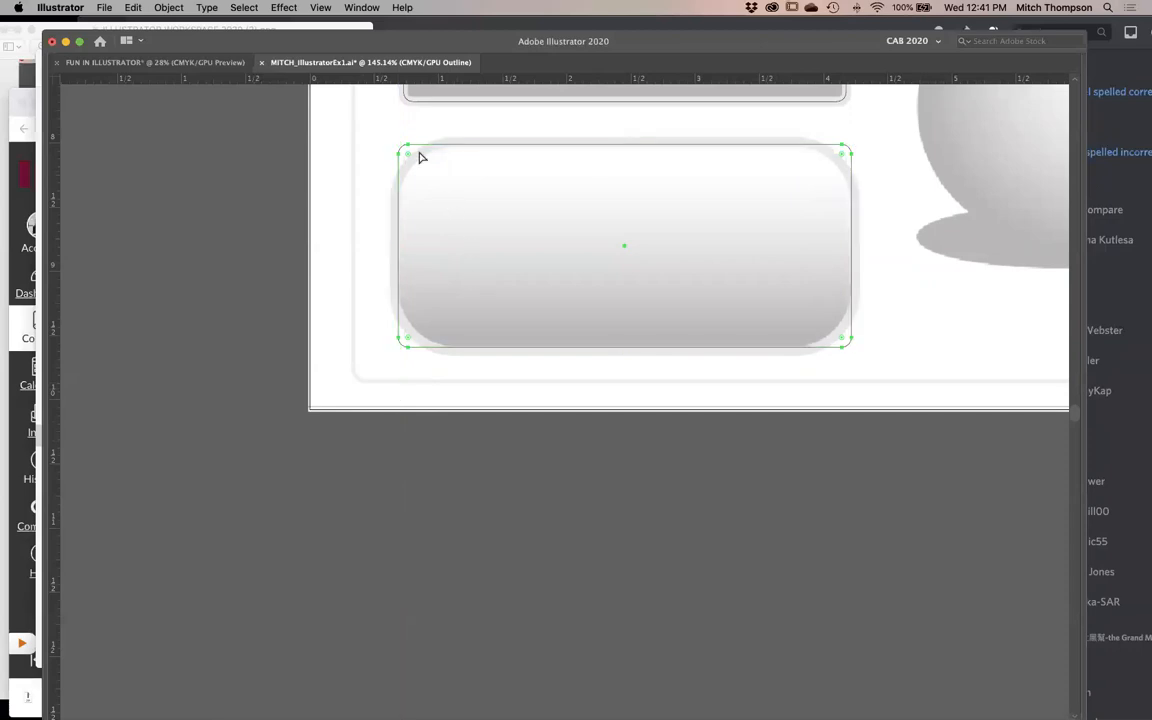
drag(375, 140, 604, 468)
mouse_move(378, 504)
mouse_down()
mouse_move(363, 528)
mouse_move(371, 515)
mouse_up()
drag(537, 449, 420, 620)
drag(549, 371, 93, 387)
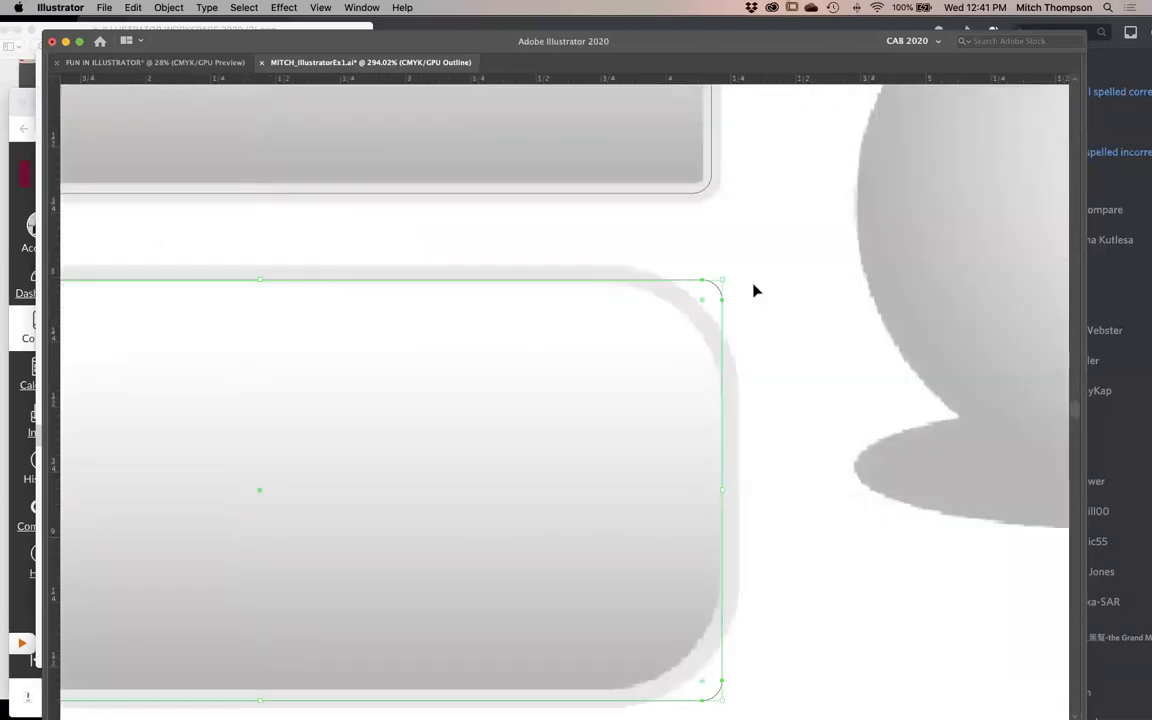
drag(727, 282, 729, 275)
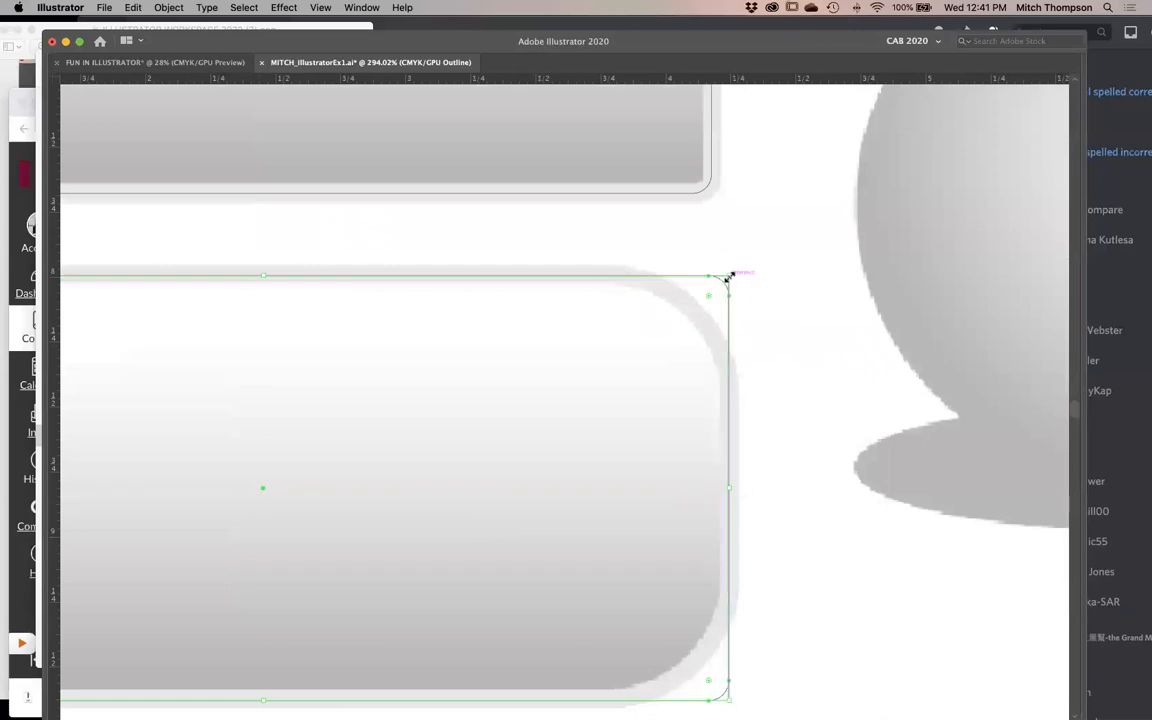
drag(399, 527, 766, 398)
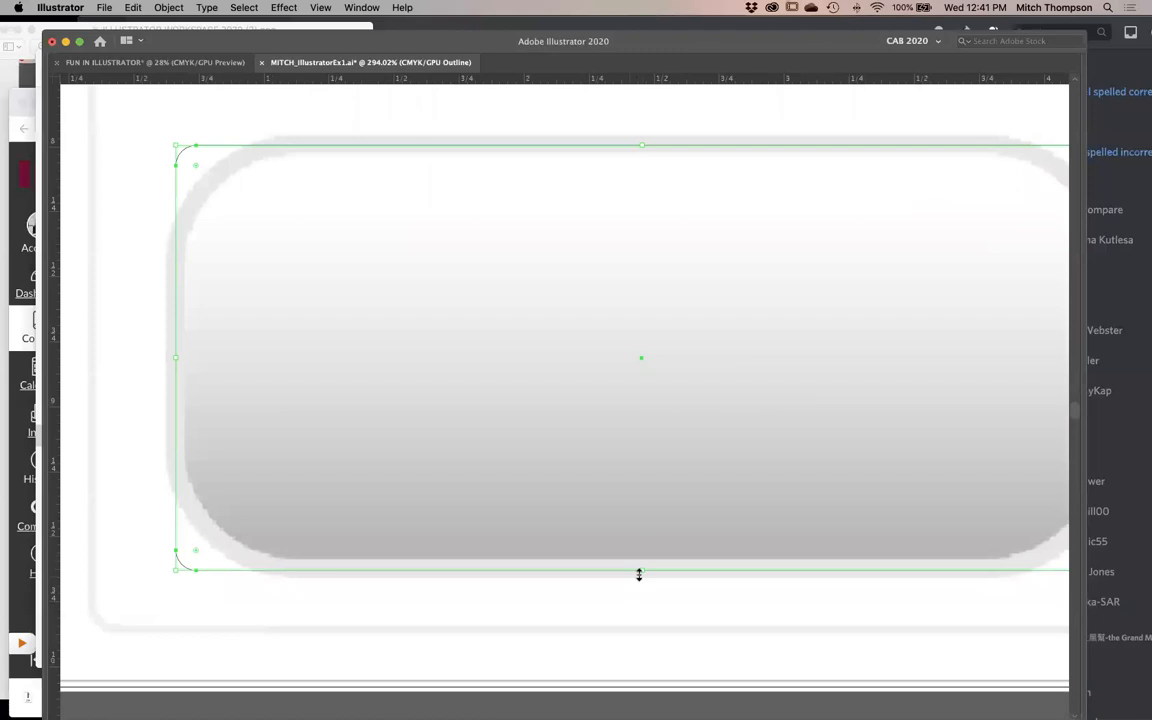
- Try resizing the rectangle copy inward from its left edge, and undo it
alt+super+click(572, 406)
drag(293, 358, 498, 372)
key(super+z)
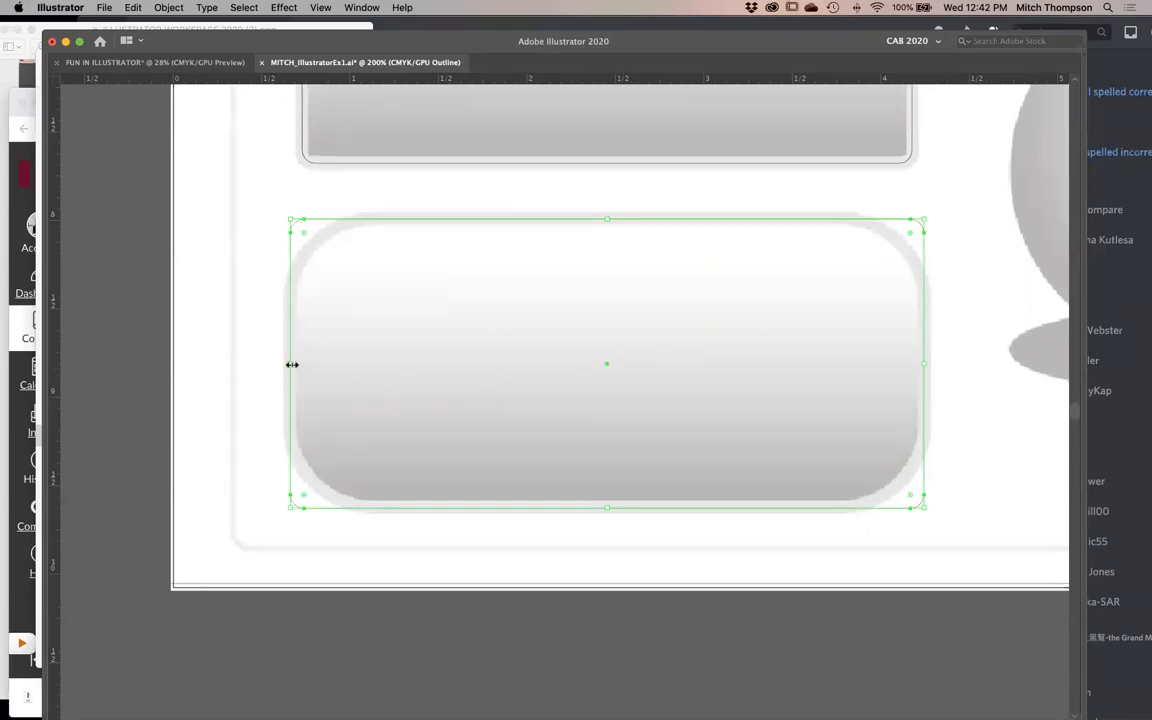
- Show the panels, try widening the rectangle copy outward from its left edge with the Selection tool, and undo it
key(Tab)
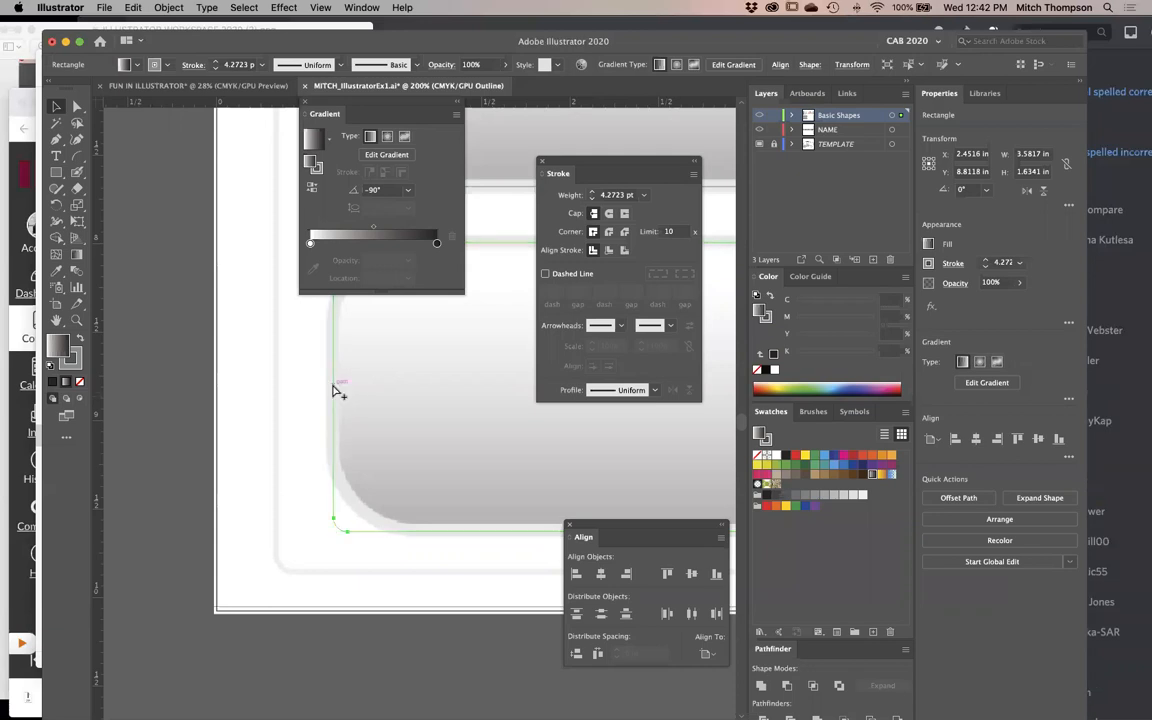
click(334, 388)
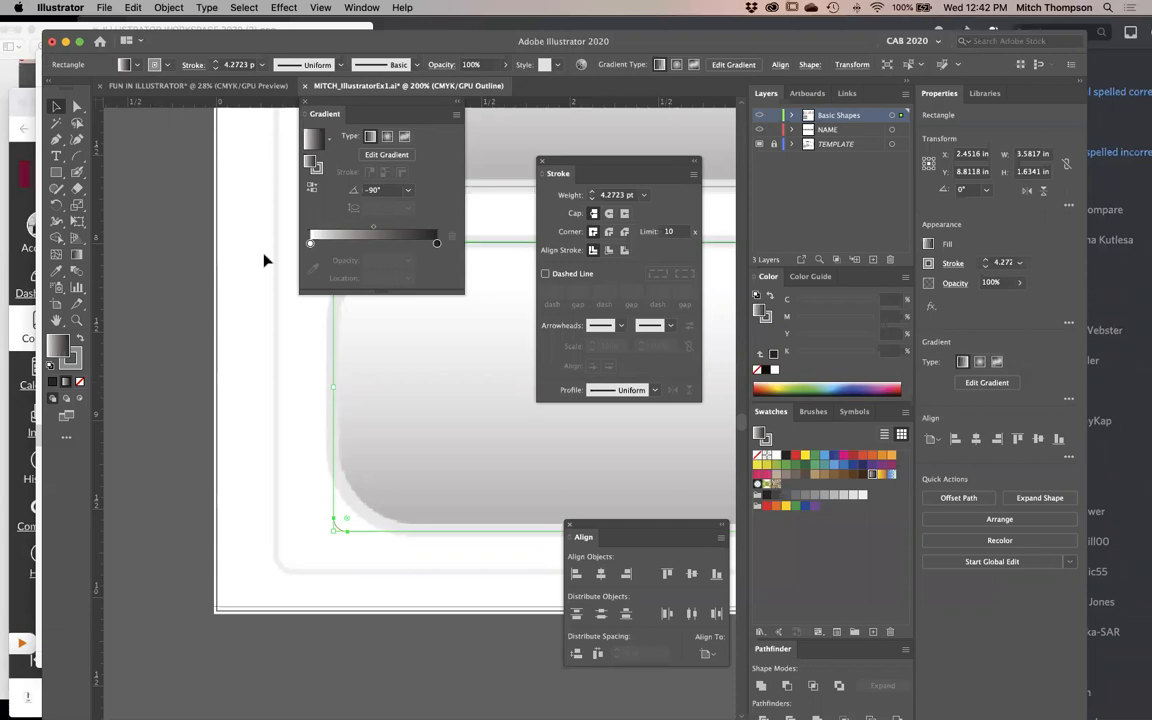
click(56, 107)
drag(313, 396, 369, 426)
click(55, 109)
drag(333, 389, 226, 389)
key(super+z)
click(303, 430)
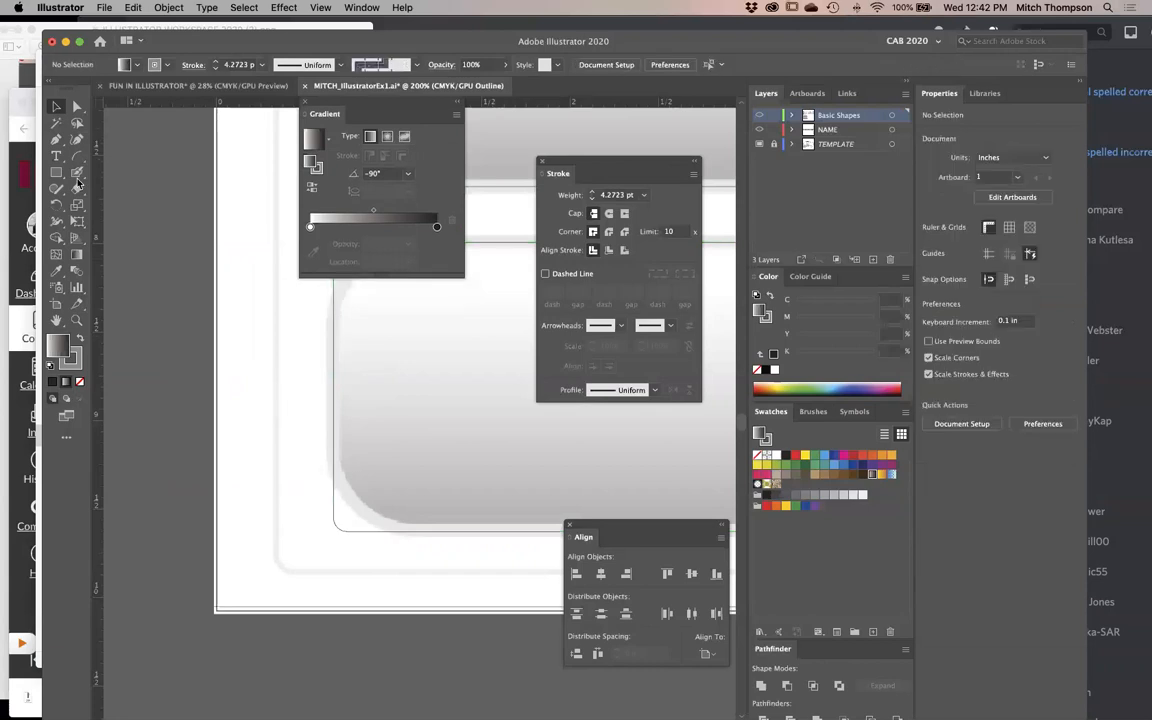
- With the Type tool active, try widening the copy symmetrically about its centre, undo it, and hide the panels
click(56, 157)
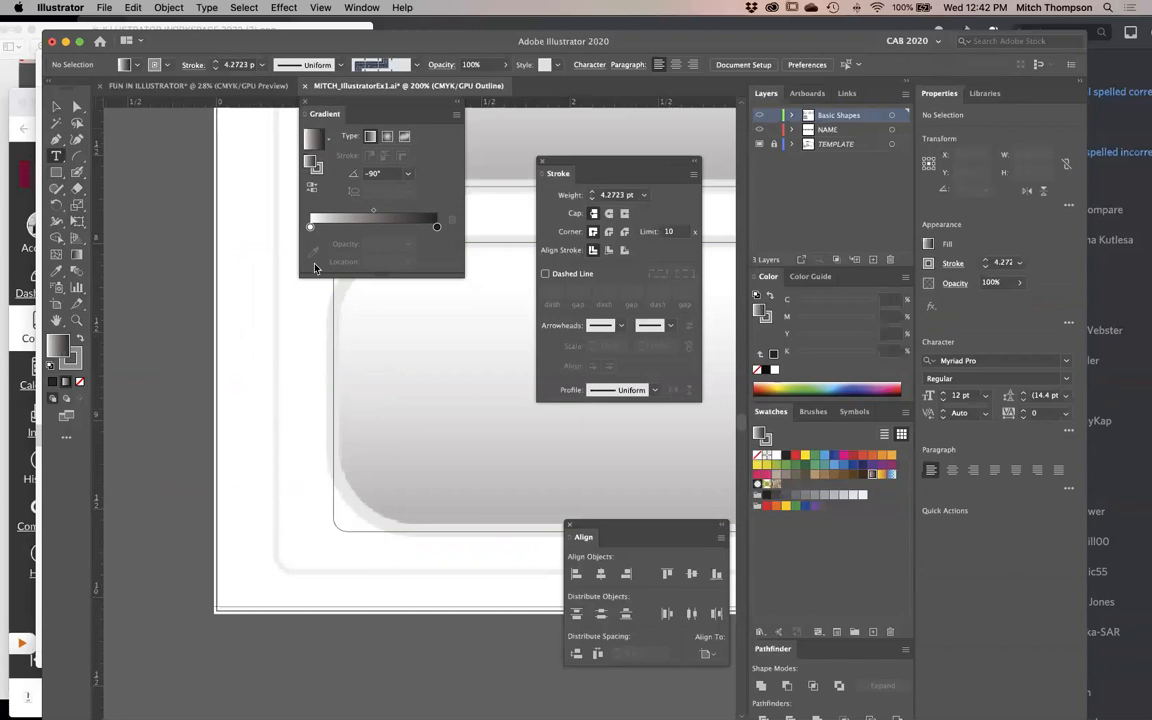
drag(303, 334, 445, 519)
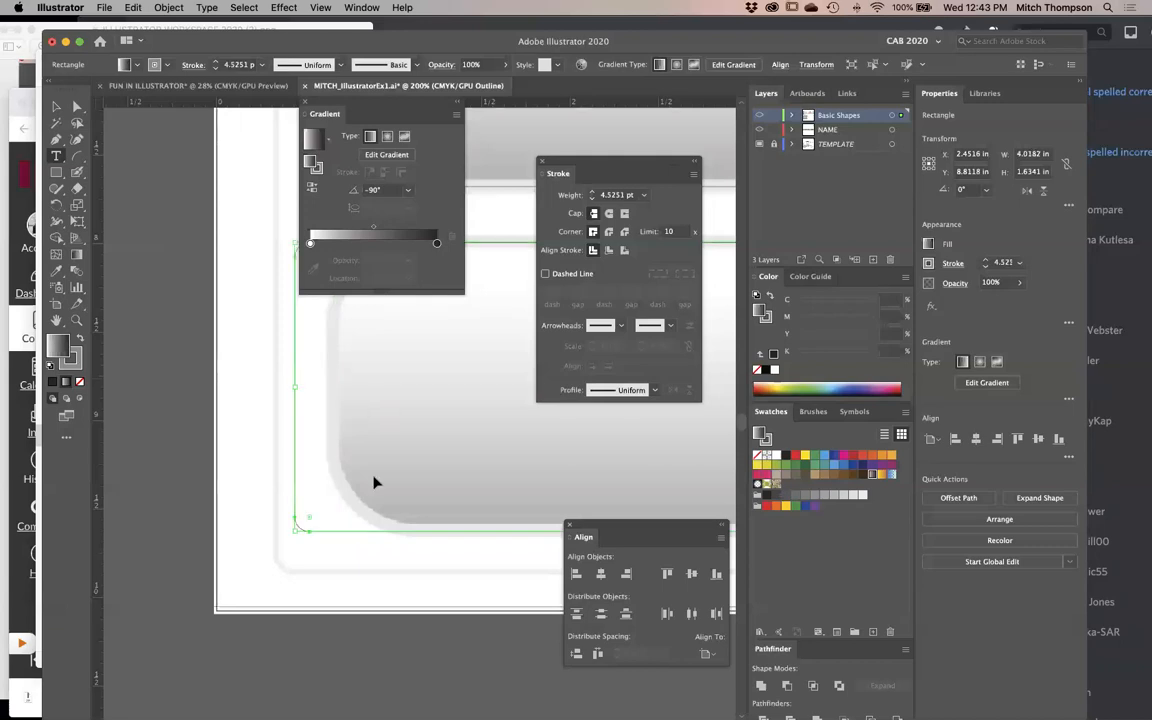
key(Tab)
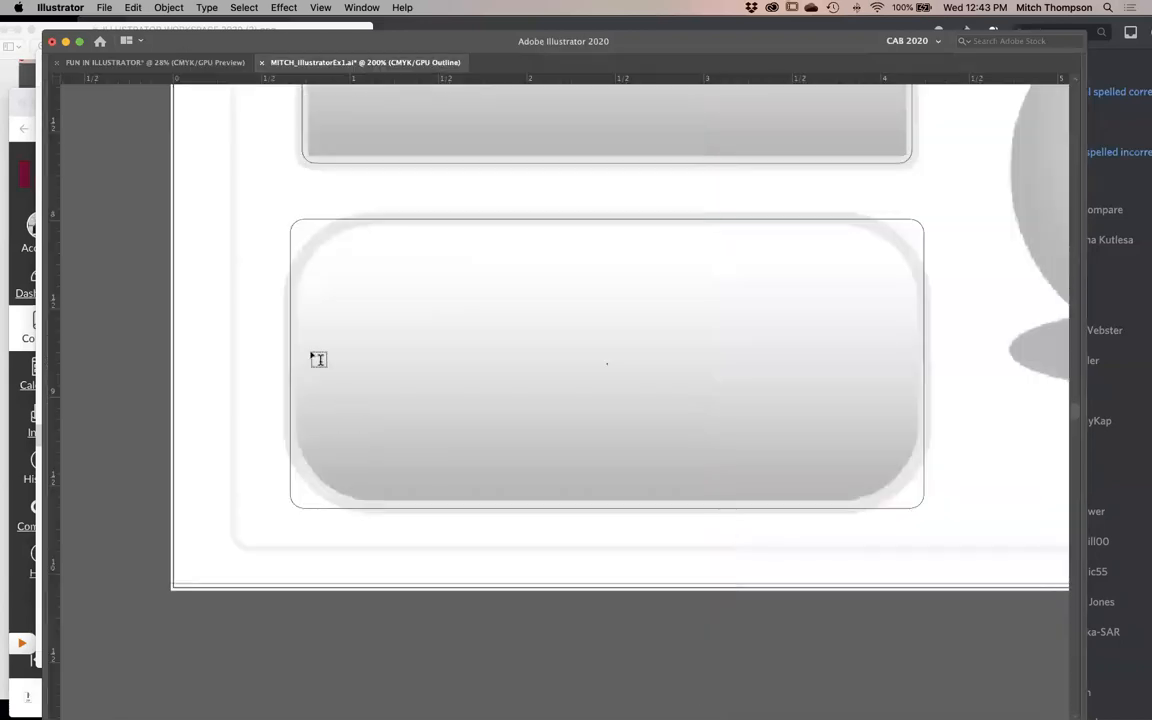
- Round all corners of the rectangle copy to follow the template's larger corner curves and return to preview view
drag(302, 232, 382, 302)
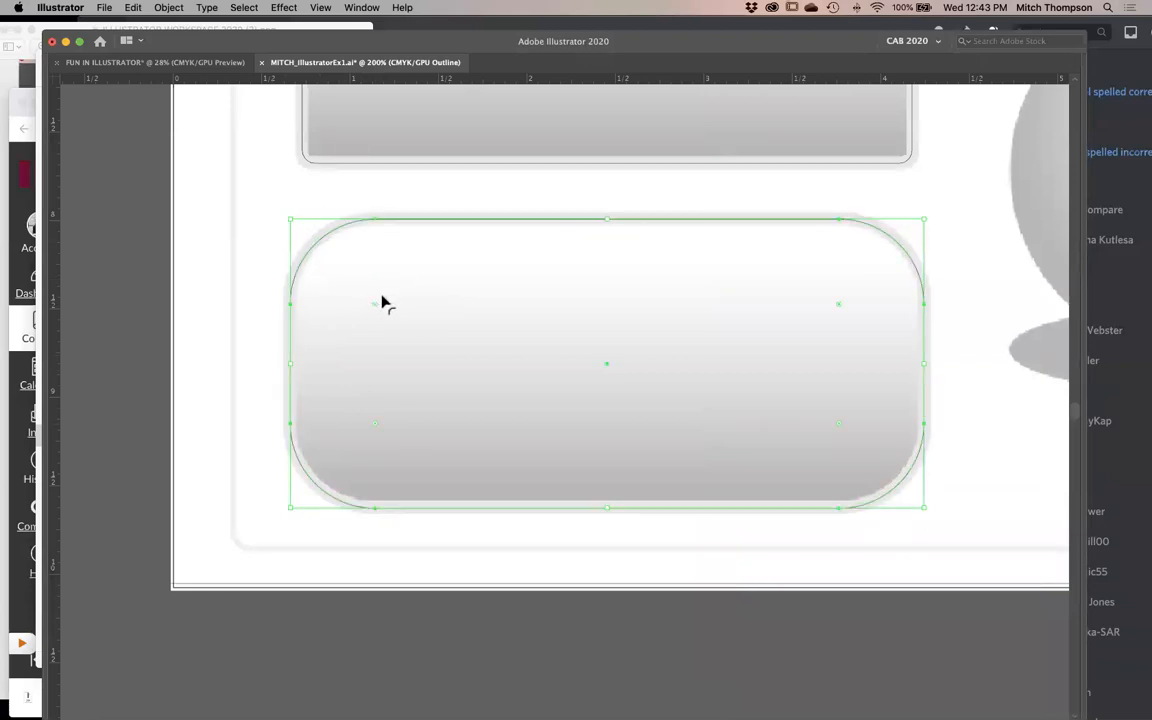
click(854, 542)
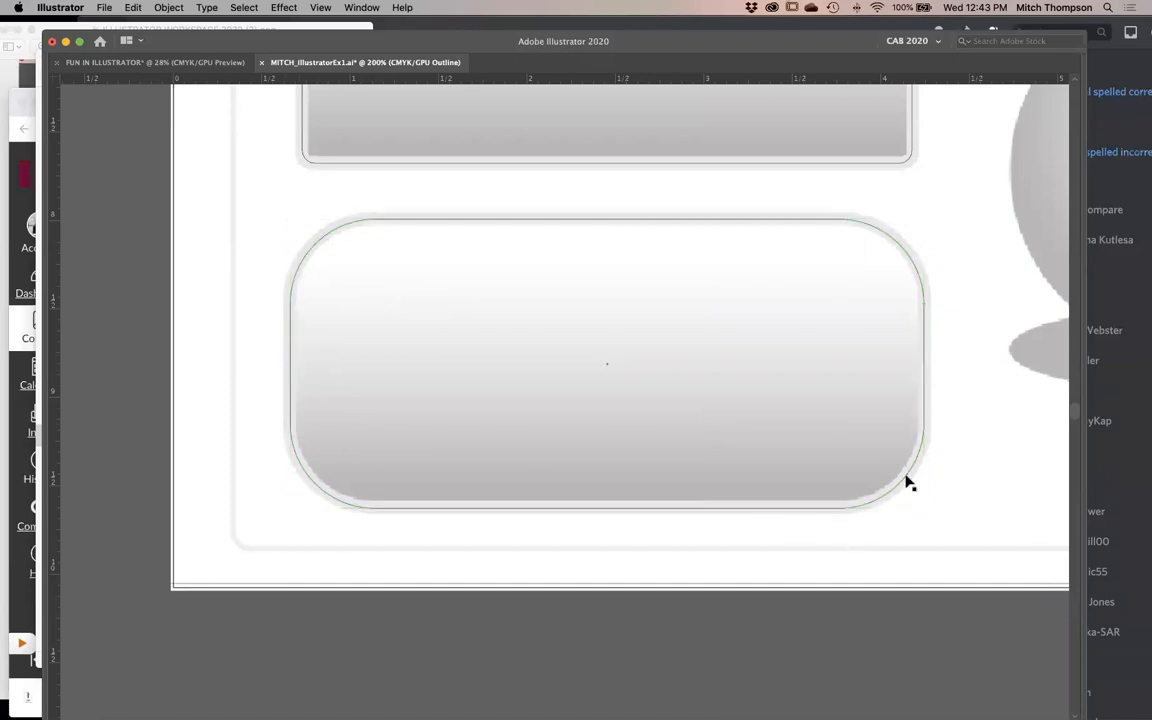
alt+click(684, 436)
key(super+y)
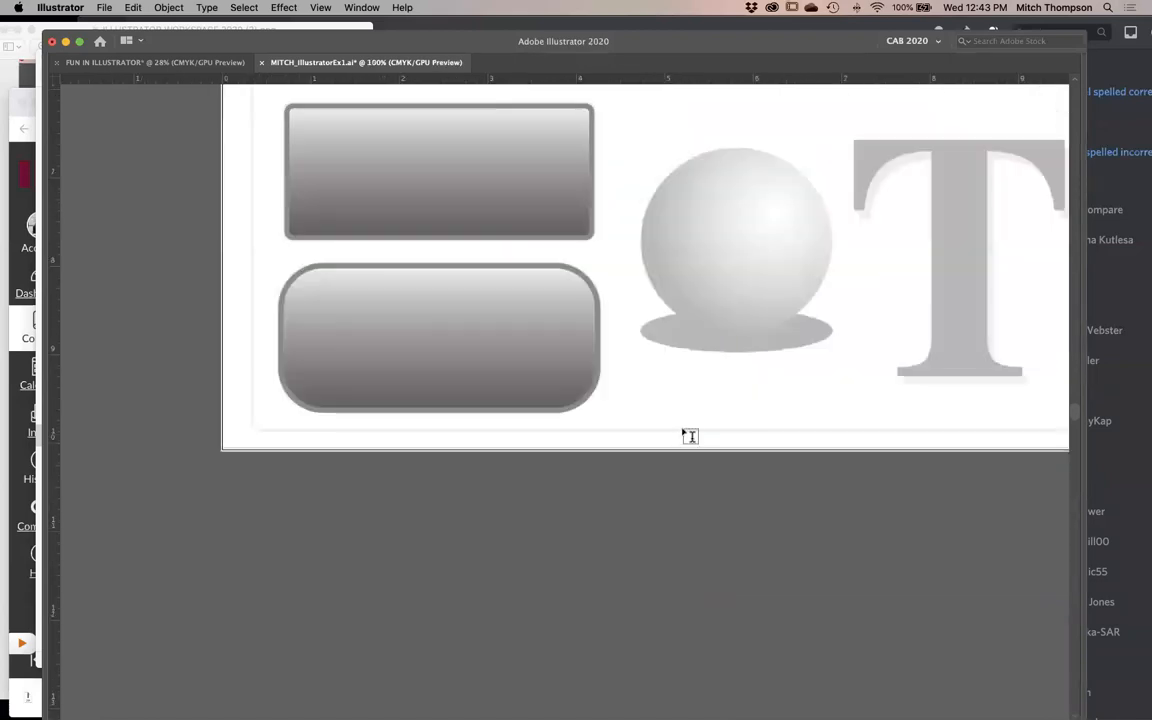
- Try creating a vertical text area inside the lower rounded rectangle, and undo it
drag(268, 476, 352, 445)
click(471, 377)
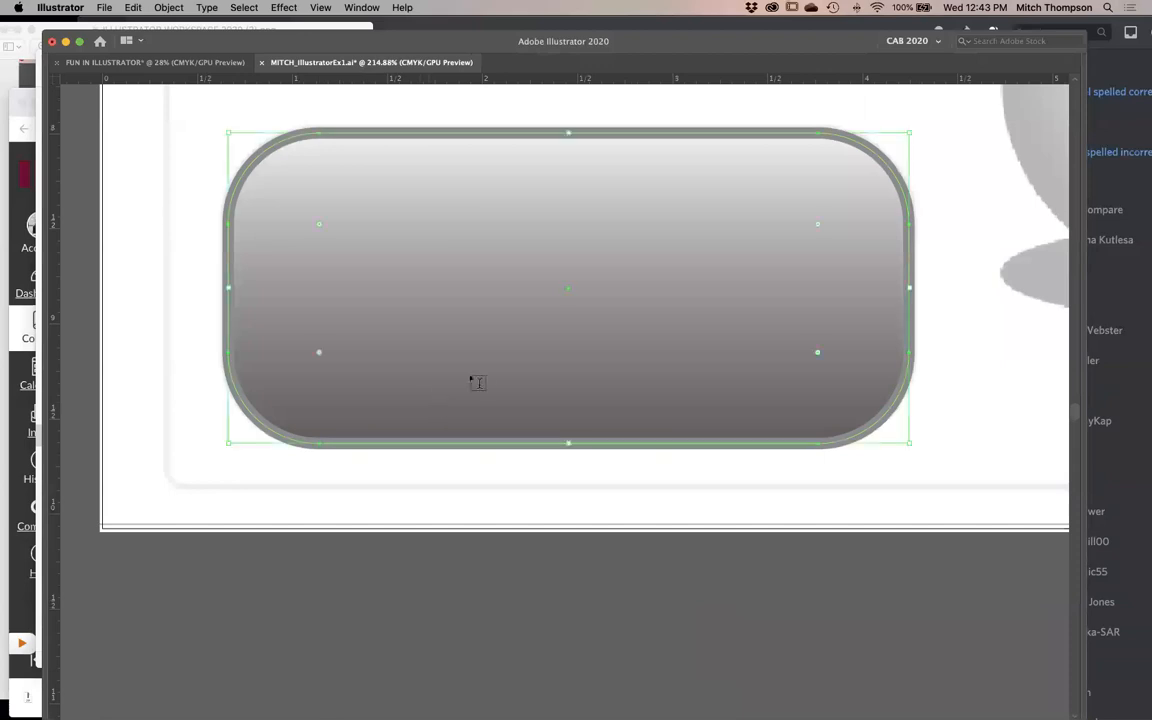
alt+super+click(477, 373)
drag(477, 373, 329, 378)
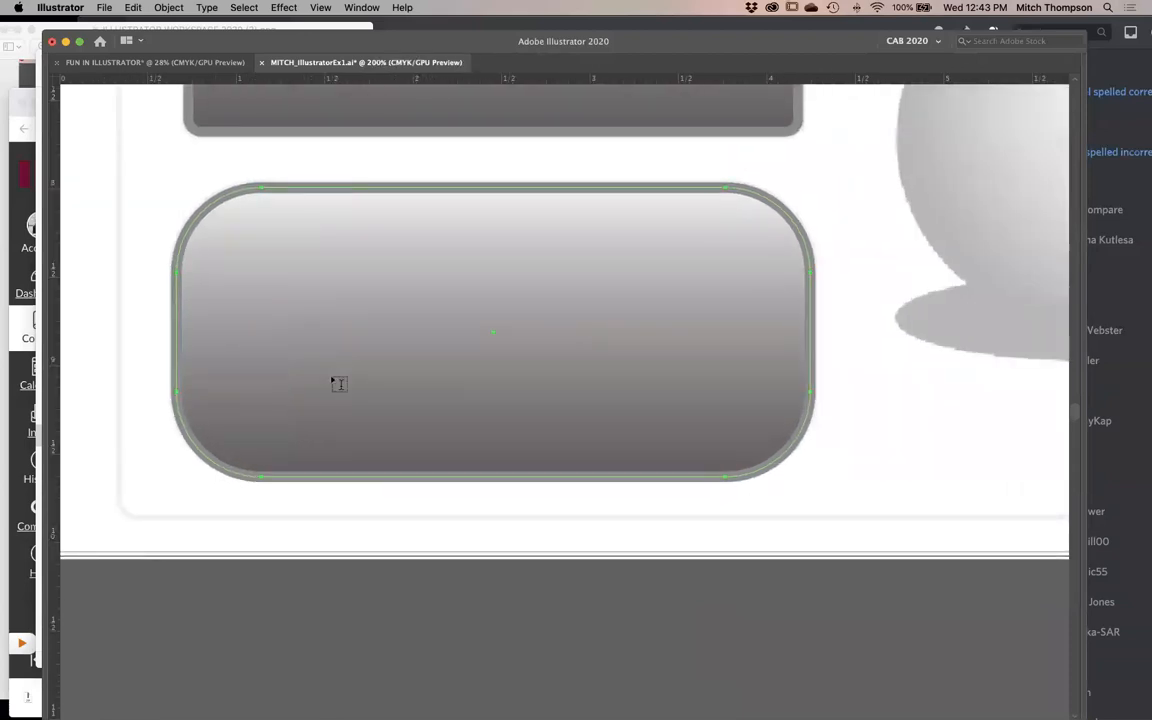
key(Tab)
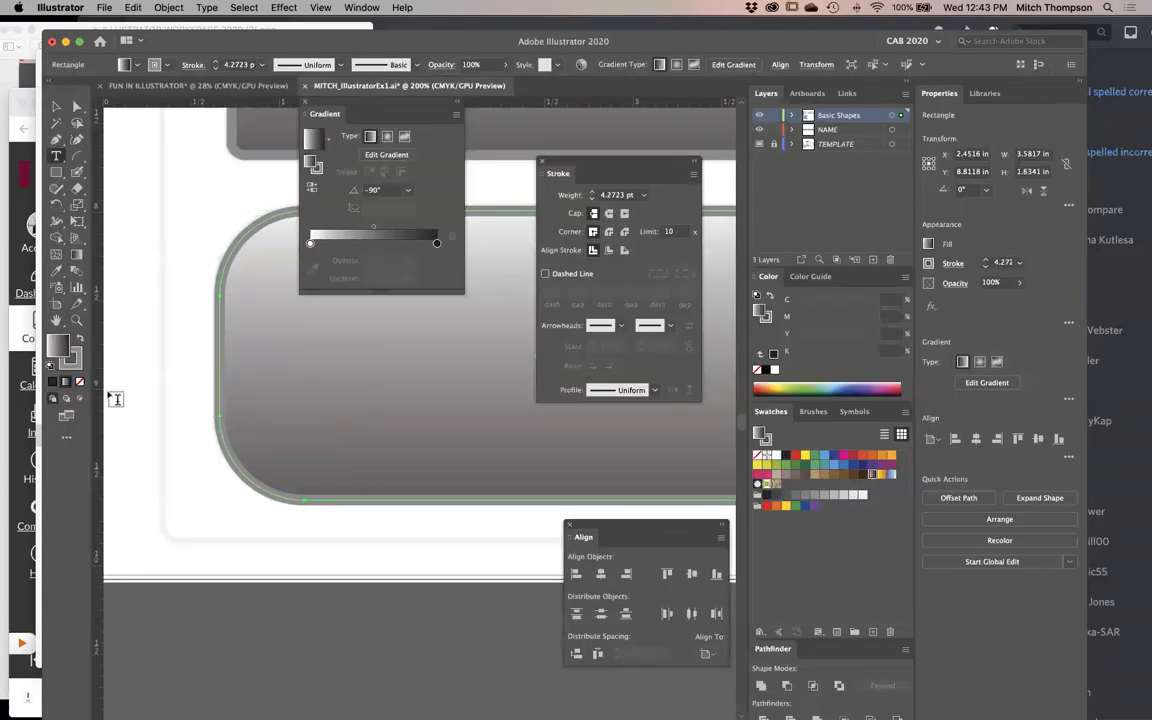
key(shift+super+a)
key(Tab)
key(Tab)
- Redraw the lower rounded rectangle's gradient straight down from its top edge to just past its bottom edge
key(Tab)
drag(691, 242, 535, 398)
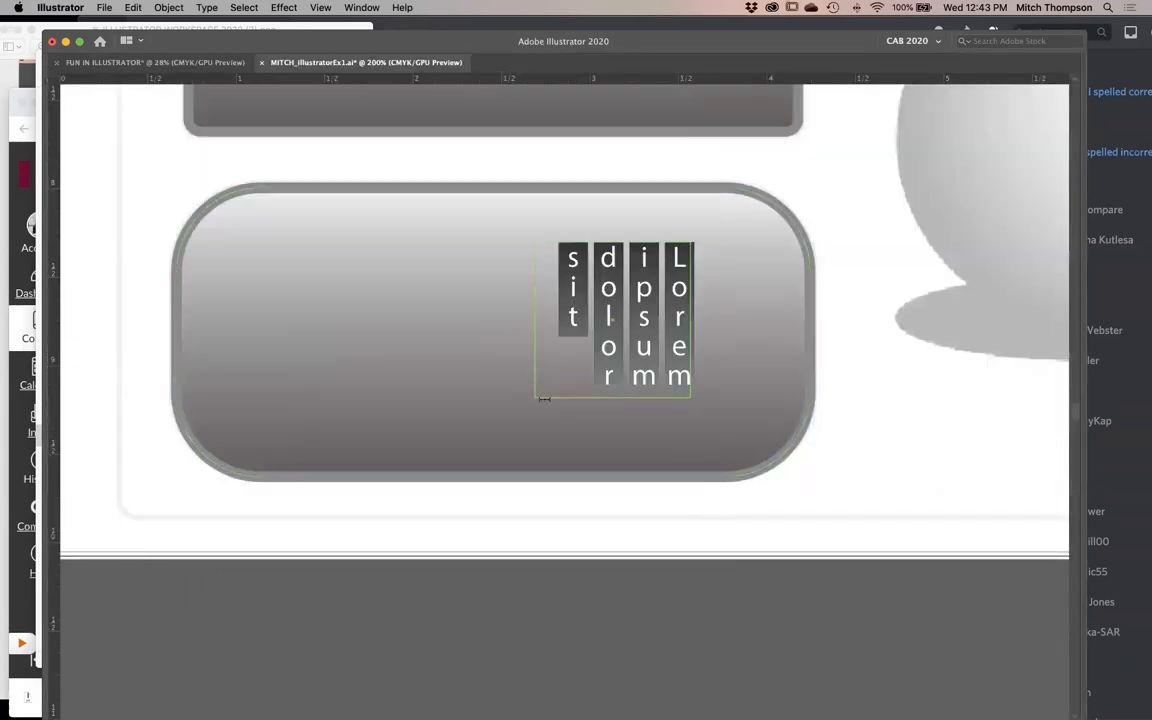
key(super+z)
key(Tab)
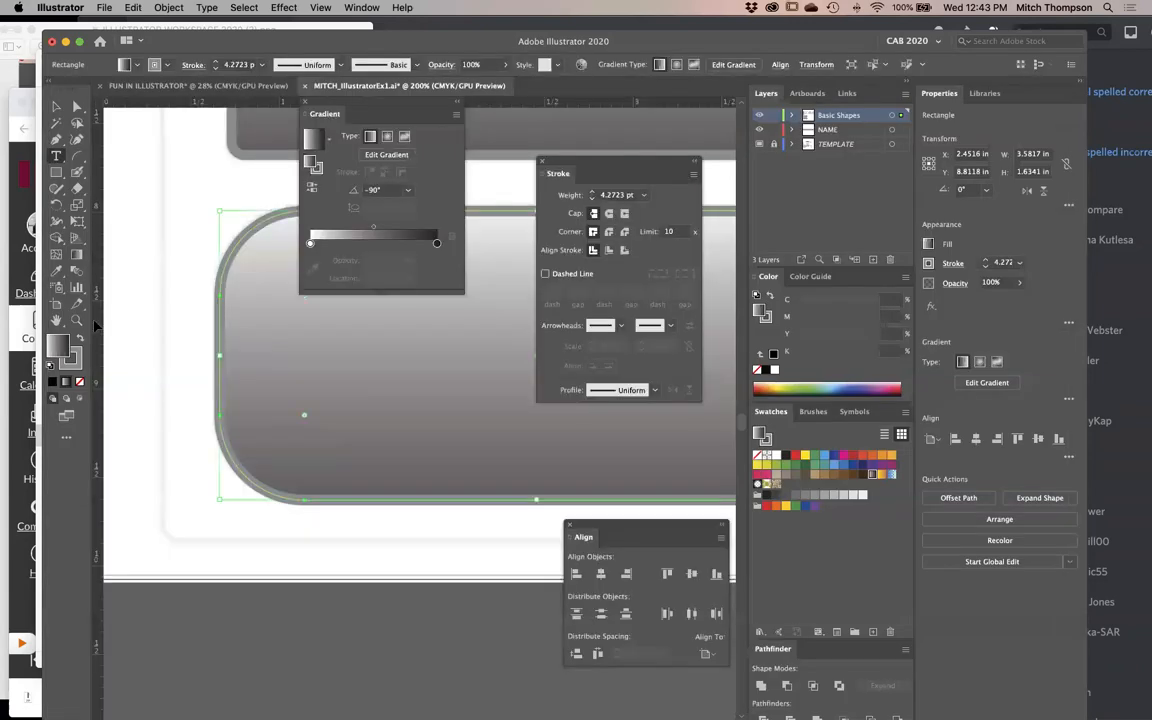
click(77, 254)
key(Tab)
drag(578, 195, 583, 497)
key(v)
click(610, 574)
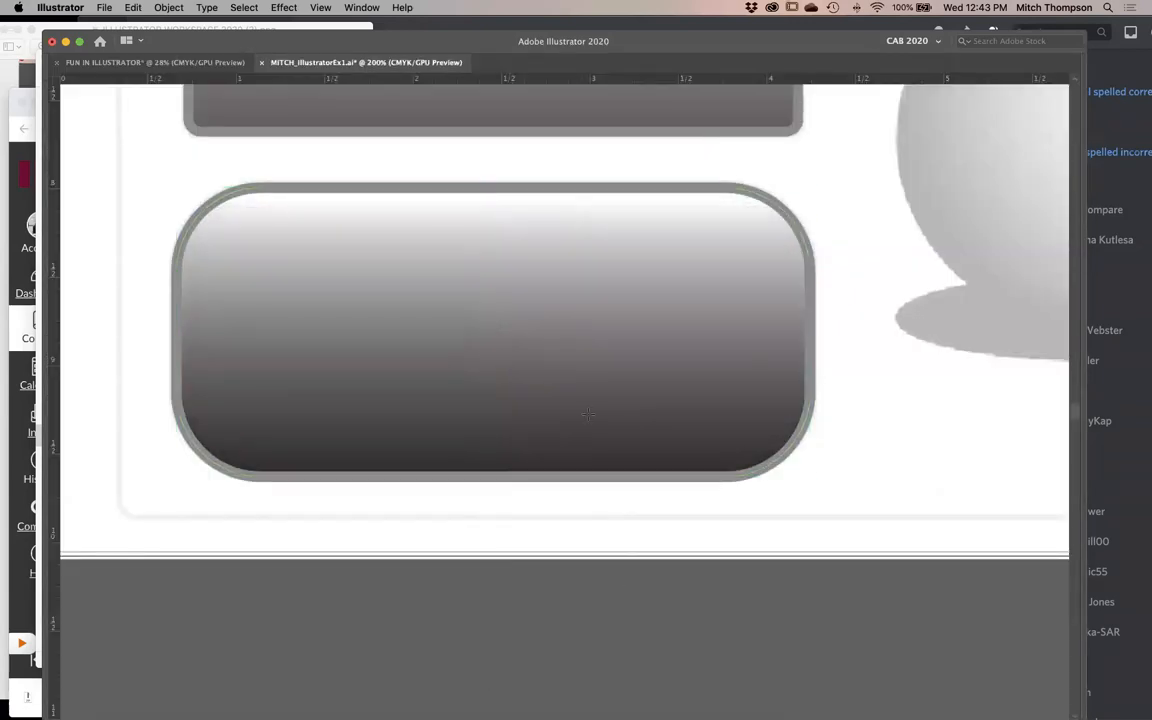
alt+super+click(590, 413)
alt+super+click(588, 412)
alt+super+click(587, 411)
drag(583, 376, 530, 404)
click(530, 408)
key(g)
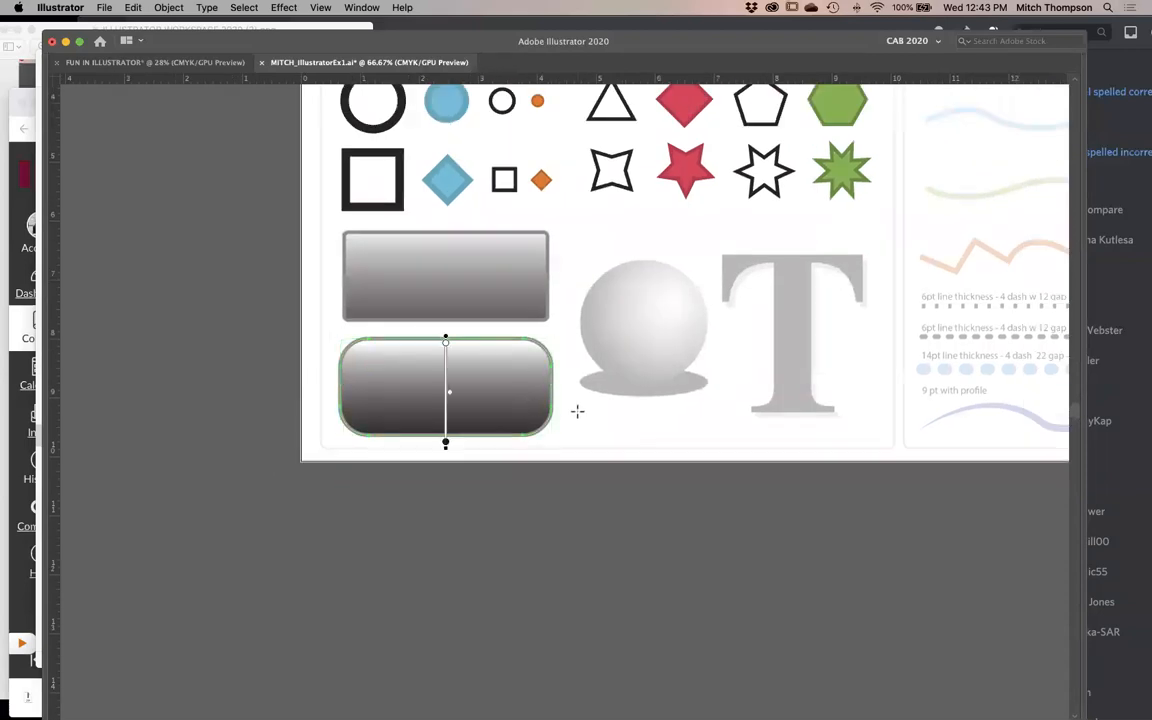
- Copy the upper rectangle's appearance onto the lower rounded rectangle with the Eyedropper tool
key(v)
drag(630, 226, 308, 438)
key(i)
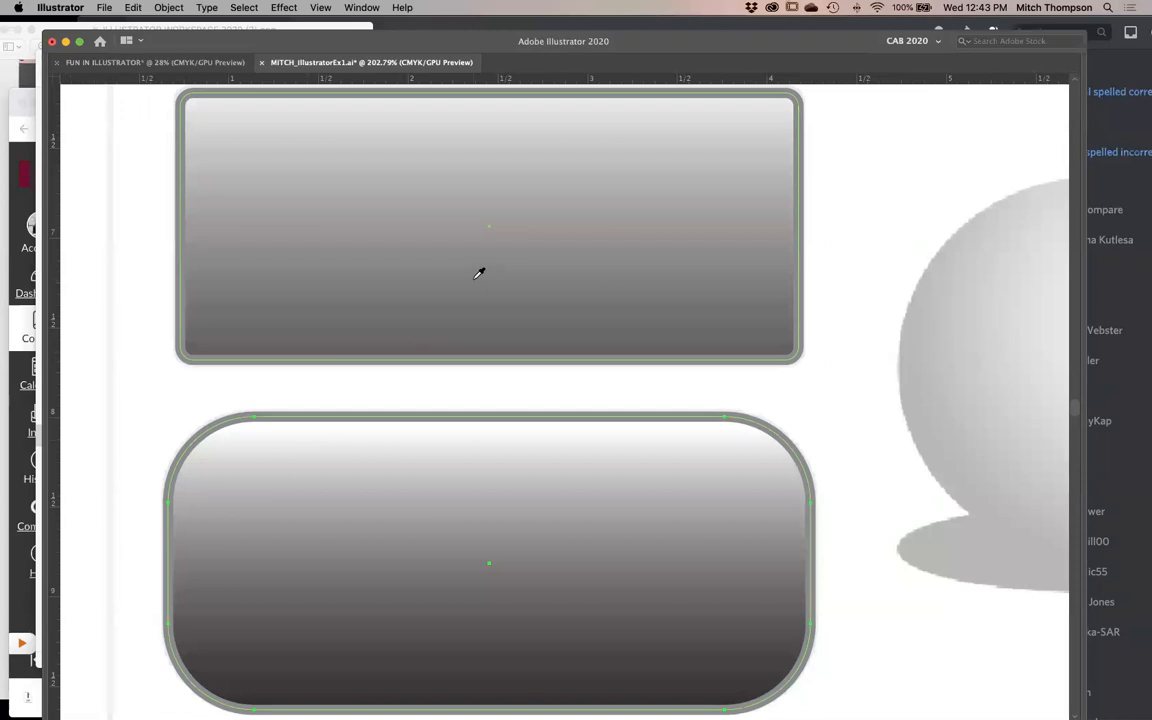
click(475, 285)
drag(887, 290, 640, 490)
drag(657, 405, 700, 290)
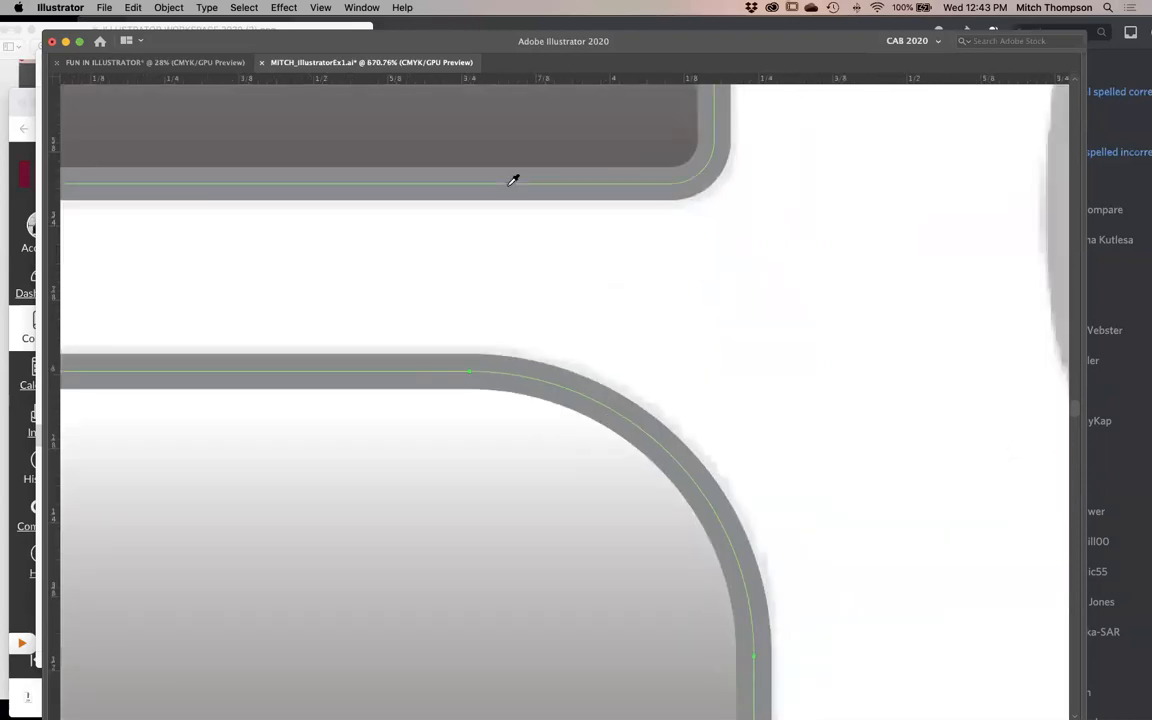
click(508, 123)
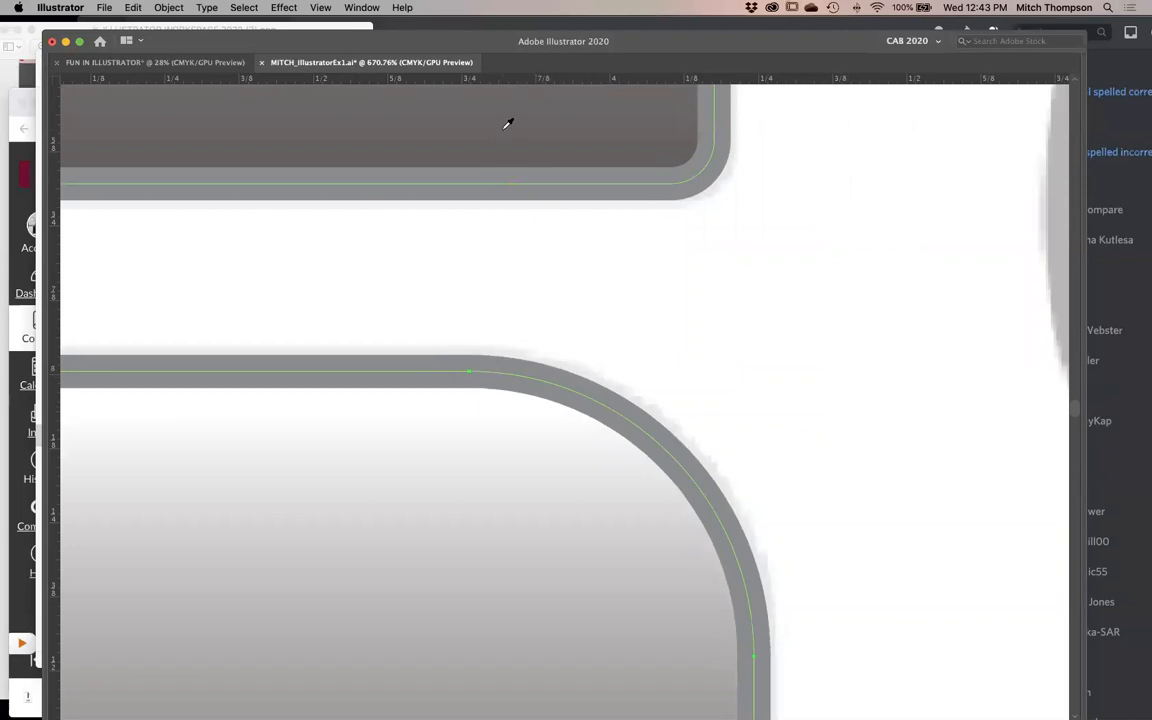
- Compare the fills and strokes of the two gradient rectangles at a wider view, selecting each one
alt+super+click(501, 504)
alt+super+click(501, 504)
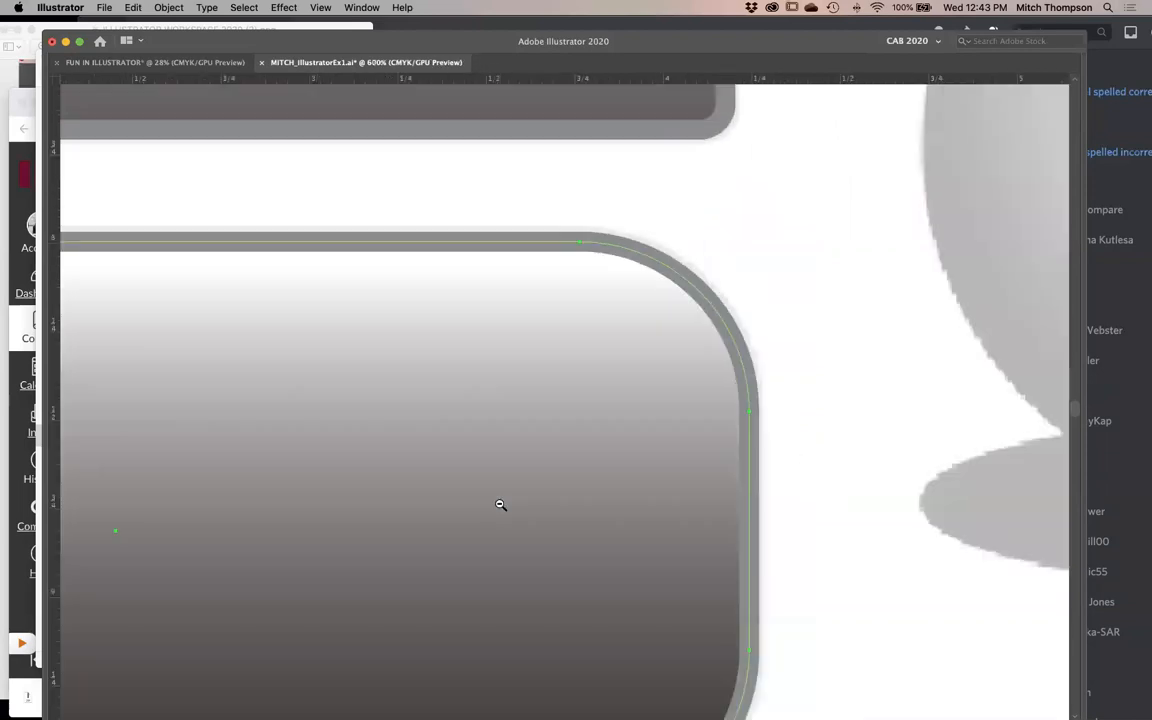
alt+super+click(501, 504)
alt+super+click(501, 504)
alt+super+click(585, 387)
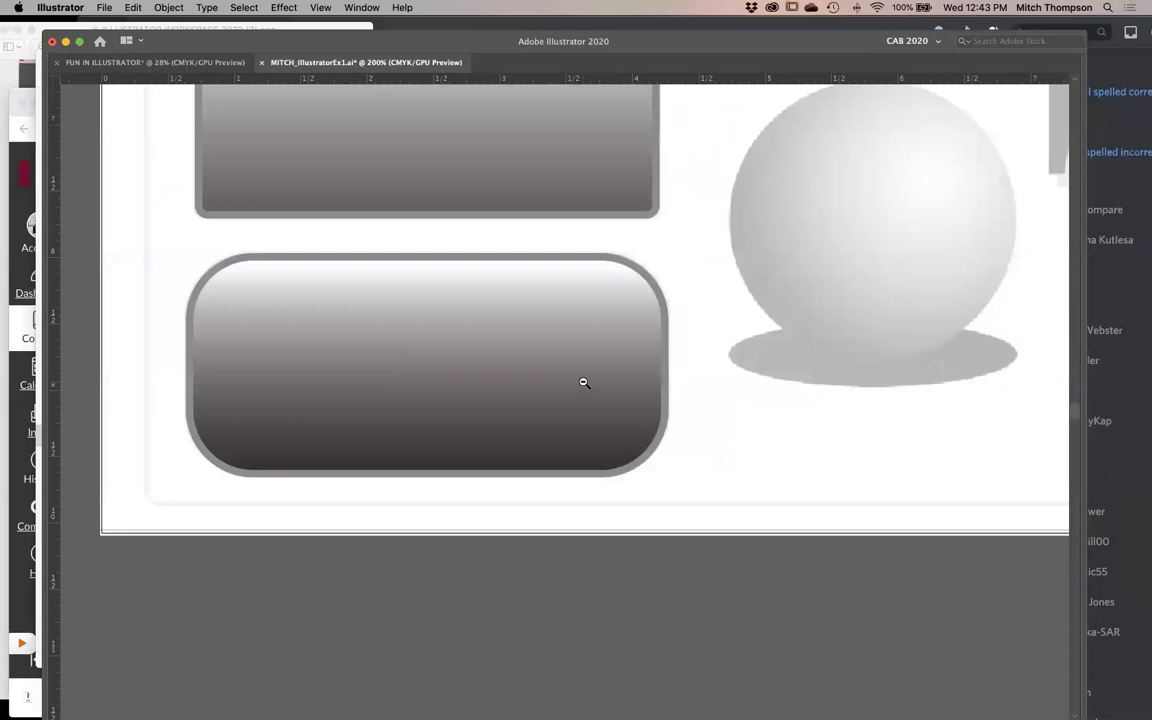
alt+super+click(585, 375)
drag(586, 354, 458, 377)
key(v)
click(419, 296)
shift+click(437, 404)
click(599, 491)
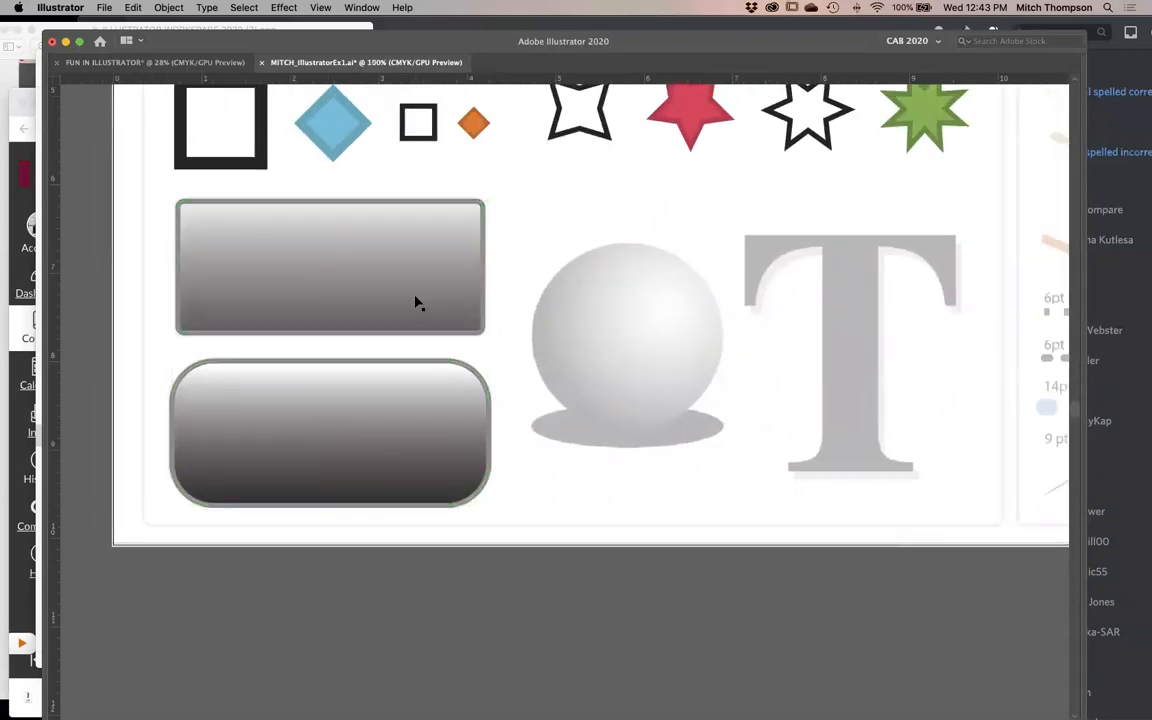
- Try drawing a diagonal gradient across the lower rounded rectangle with the Gradient tool, undo it, and deselect the shape
super+click(425, 422)
key(Tab)
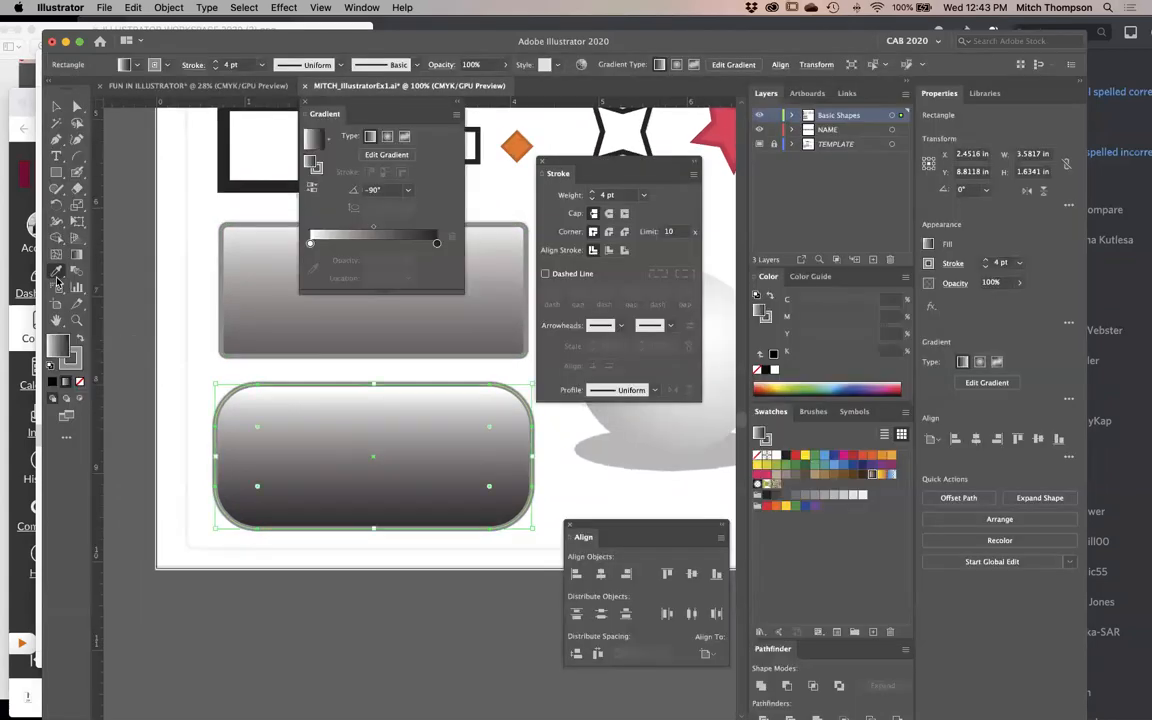
click(77, 257)
drag(327, 483, 391, 442)
key(super+shift+a)
click(425, 485)
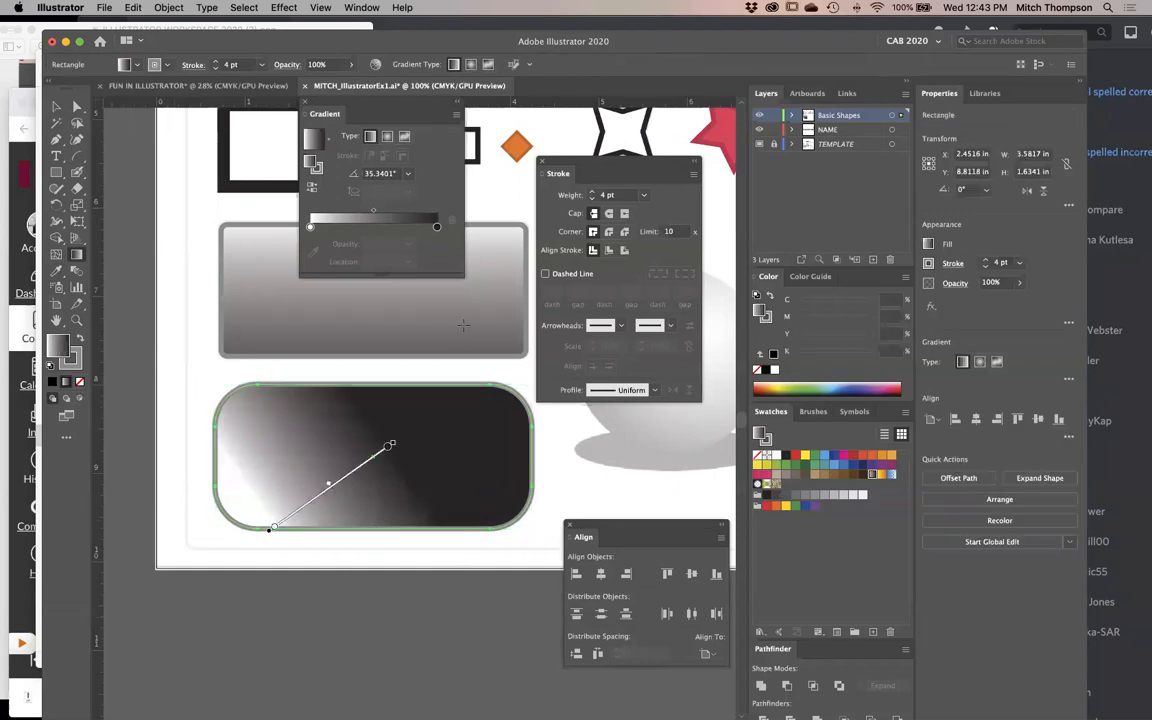
key(v)
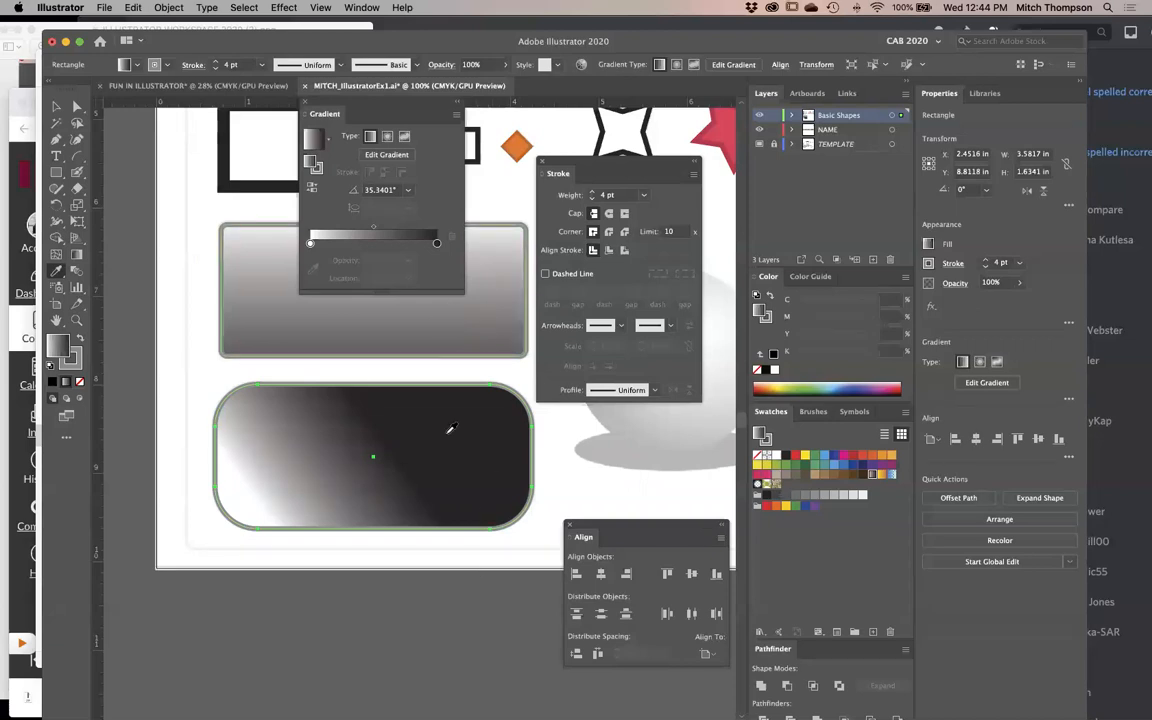
key(v)
key(super+z)
key(super+z)
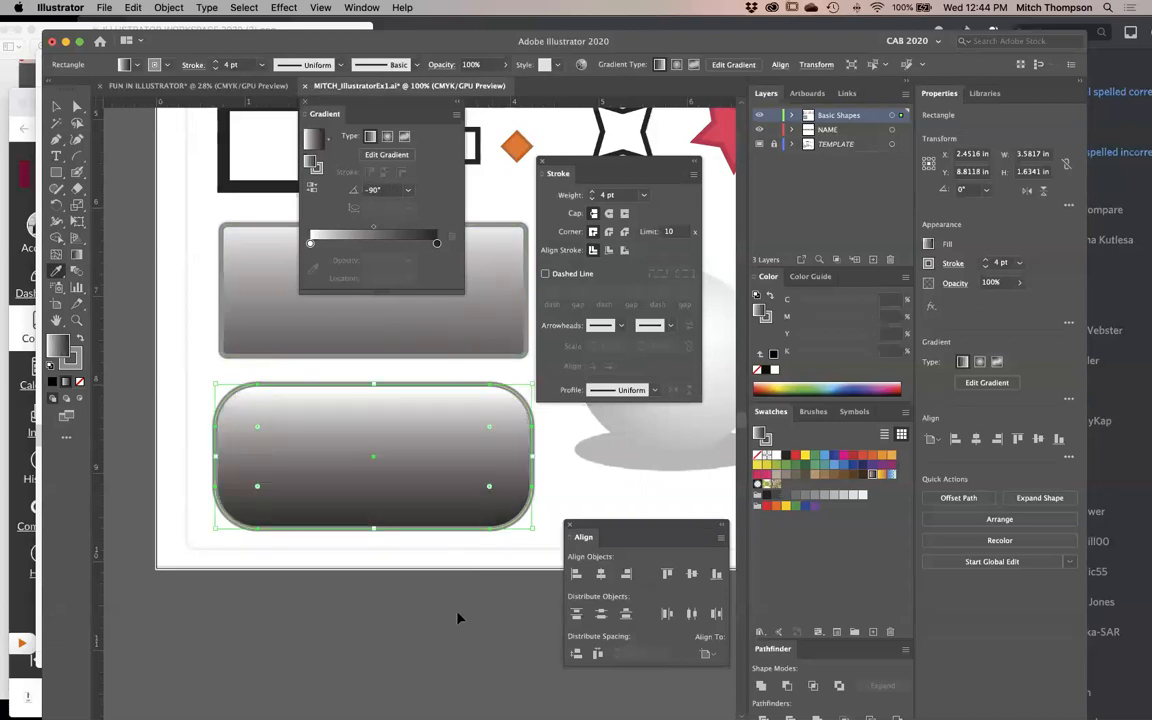
click(458, 618)
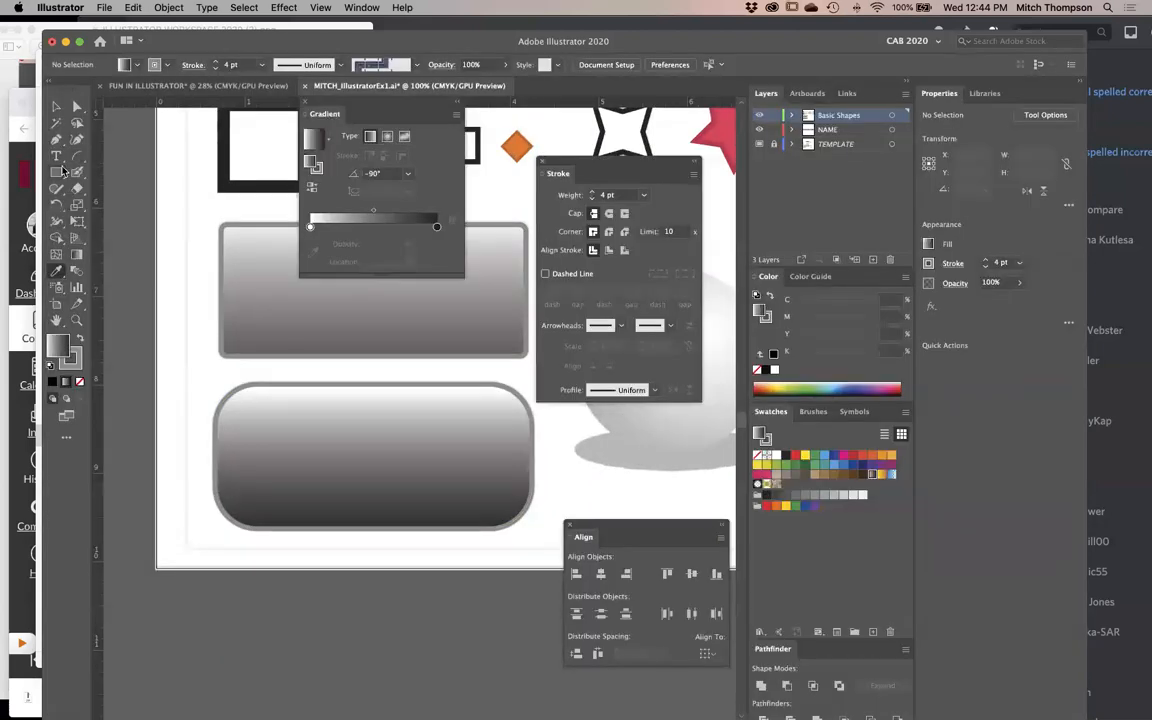
- Switch back to the Selection tool, select the lower rounded rectangle, and hide all panels
click(57, 172)
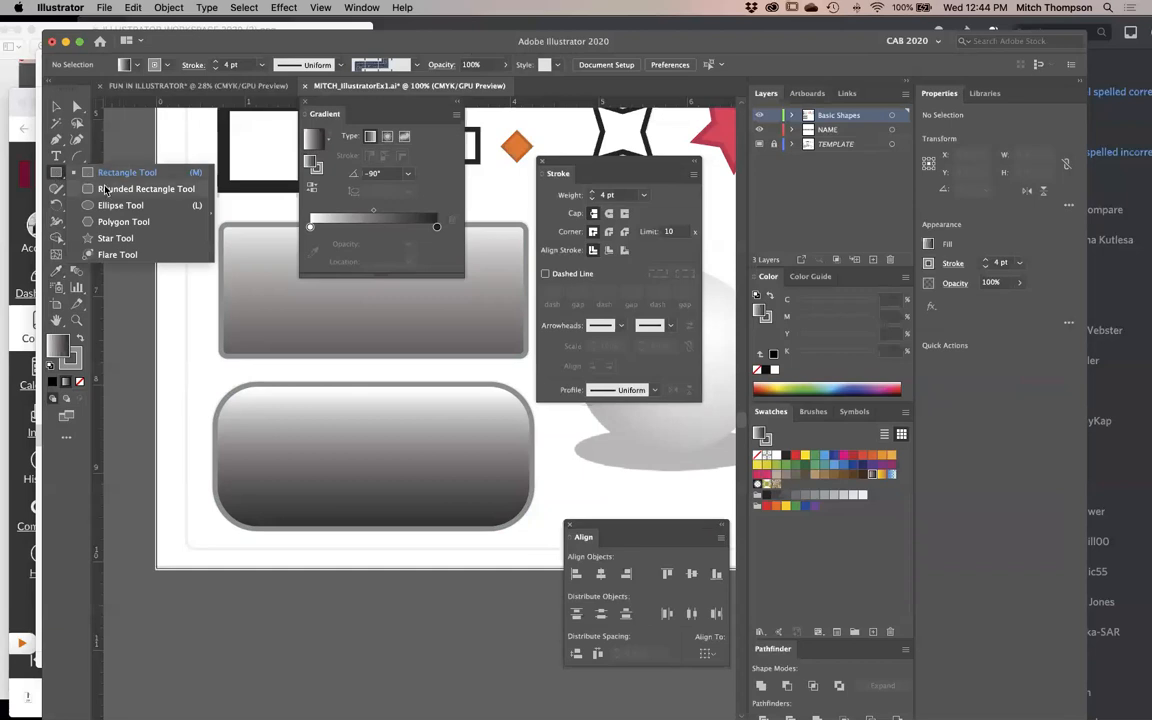
click(56, 107)
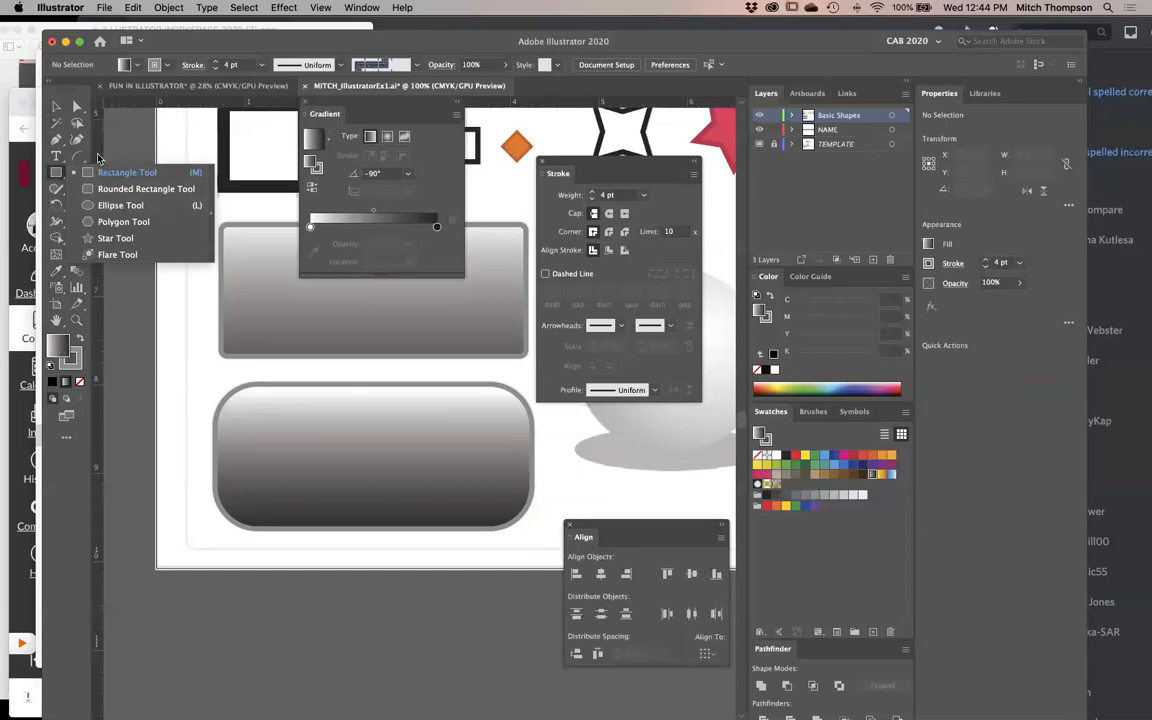
click(478, 404)
key(Tab)
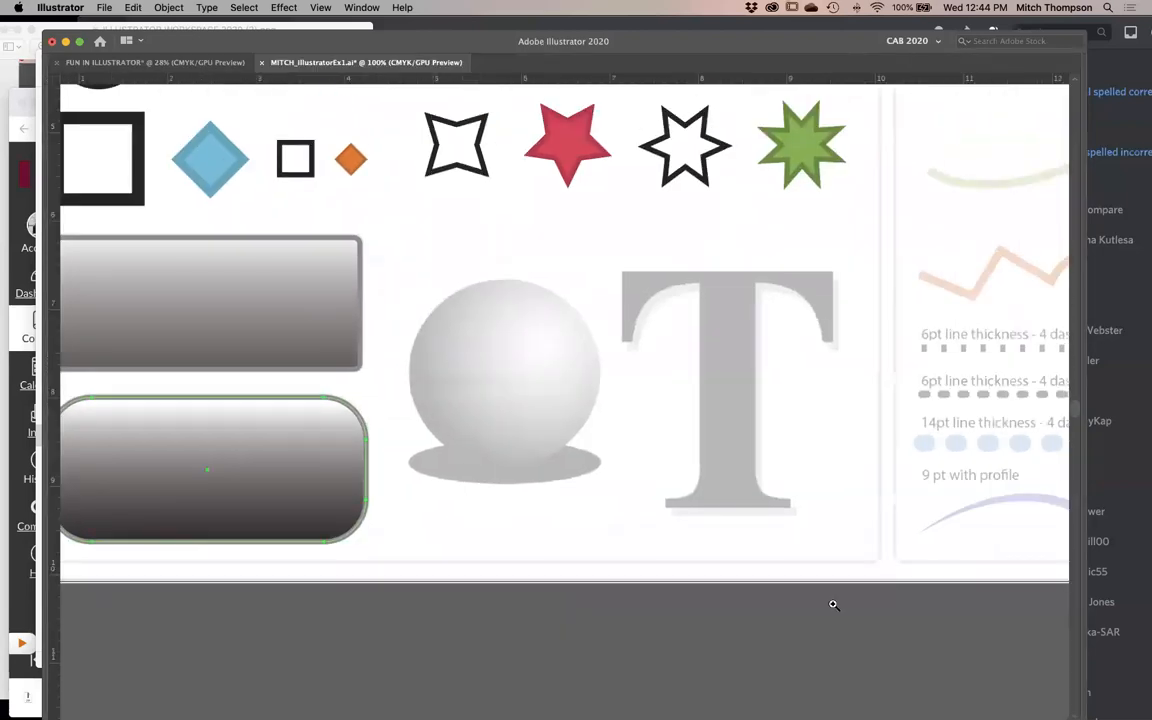
- Zoom in on the template's shaded sphere and activate the Ellipse tool
scroll(650, 461, up, 3)
drag(650, 461, 693, 551)
key(l)
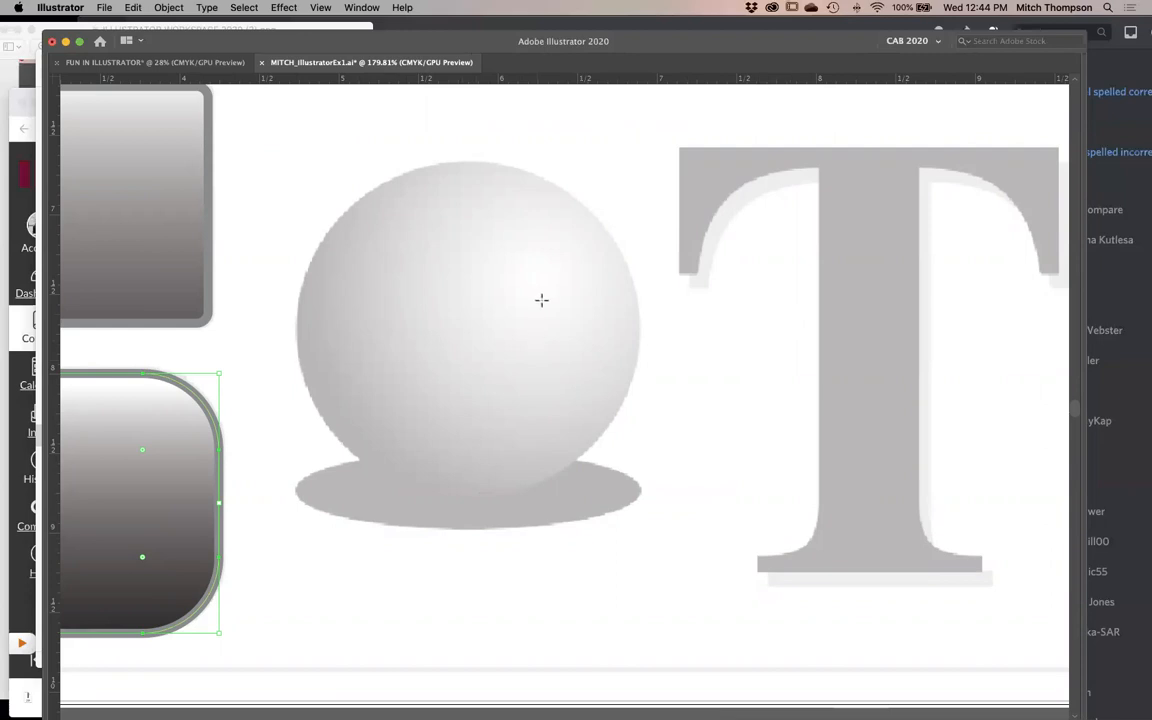
mouse_move(418, 278)
mouse_down()
mouse_move(561, 419)
mouse_move(750, 516)
mouse_up()
drag(636, 341, 509, 525)
key(Delete)
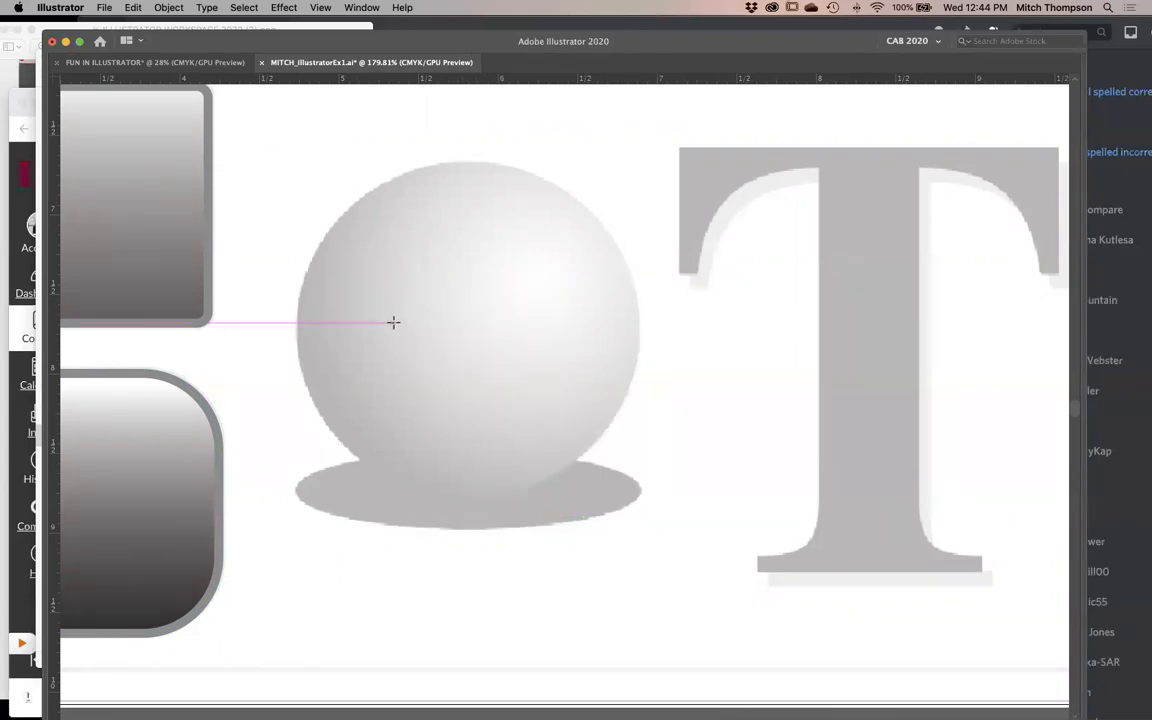
- Draw a circle outward from the center of the template sphere with the Ellipse tool and switch to outline view
key(Tab)
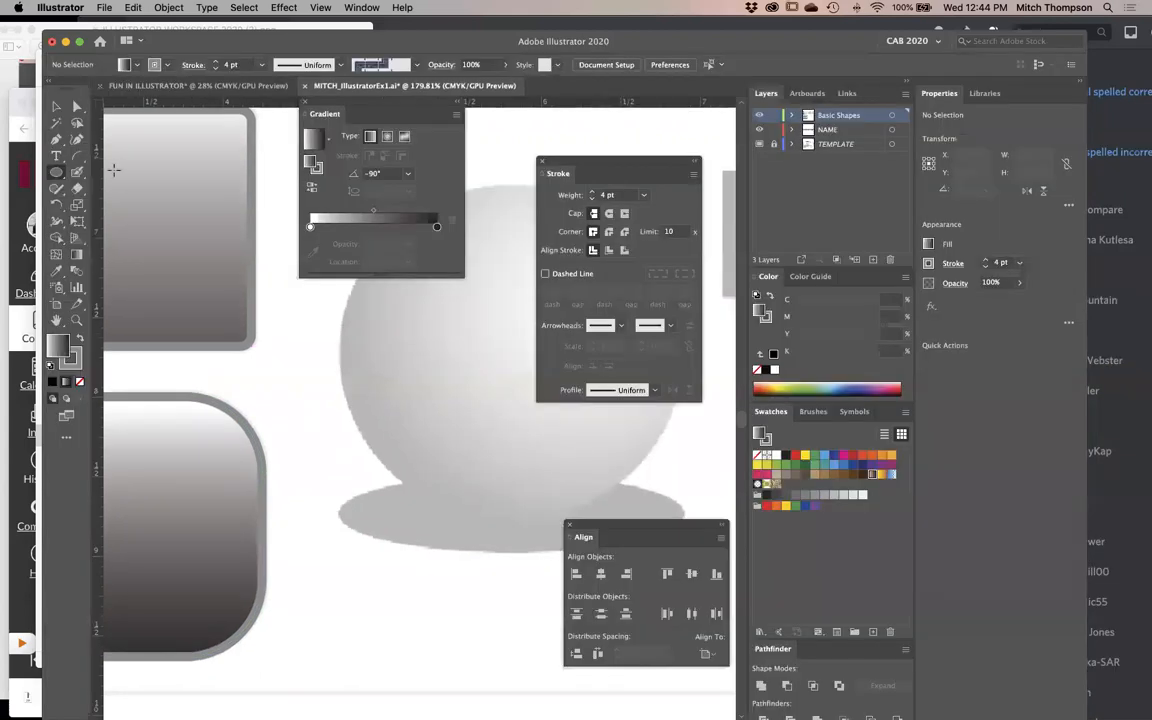
click(53, 173)
key(Tab)
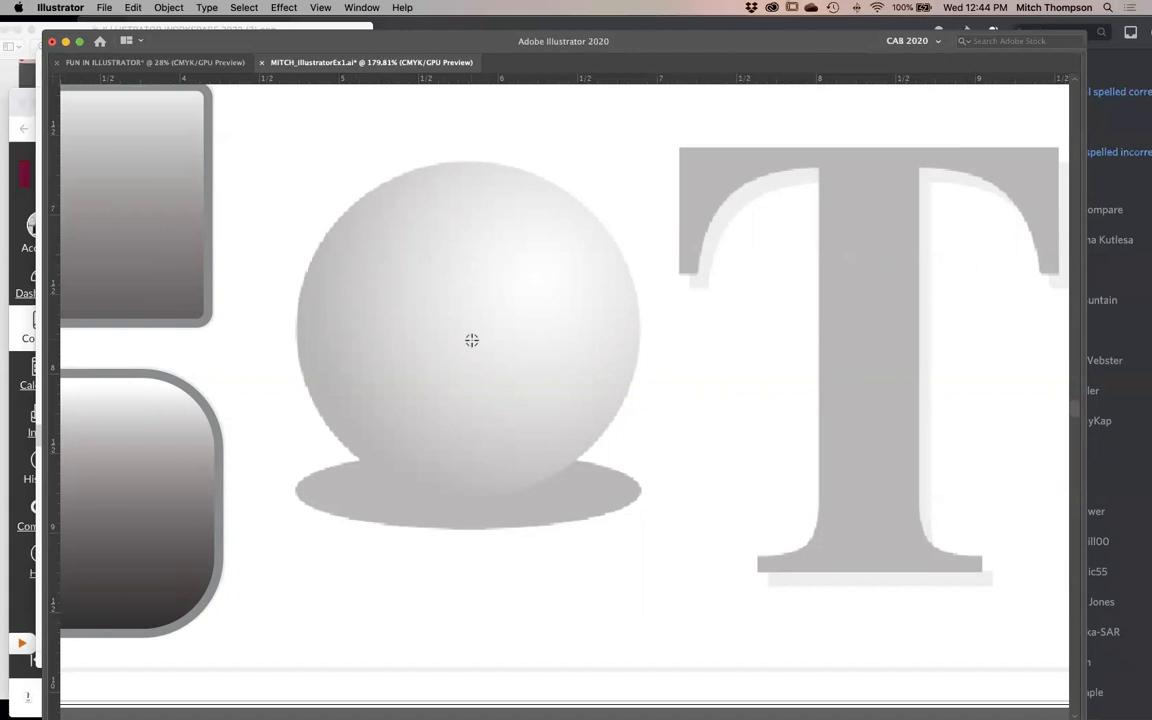
mouse_move(471, 340)
mouse_down()
mouse_move(405, 265)
mouse_move(376, 254)
mouse_move(314, 159)
mouse_move(296, 162)
mouse_up()
key(super+y)
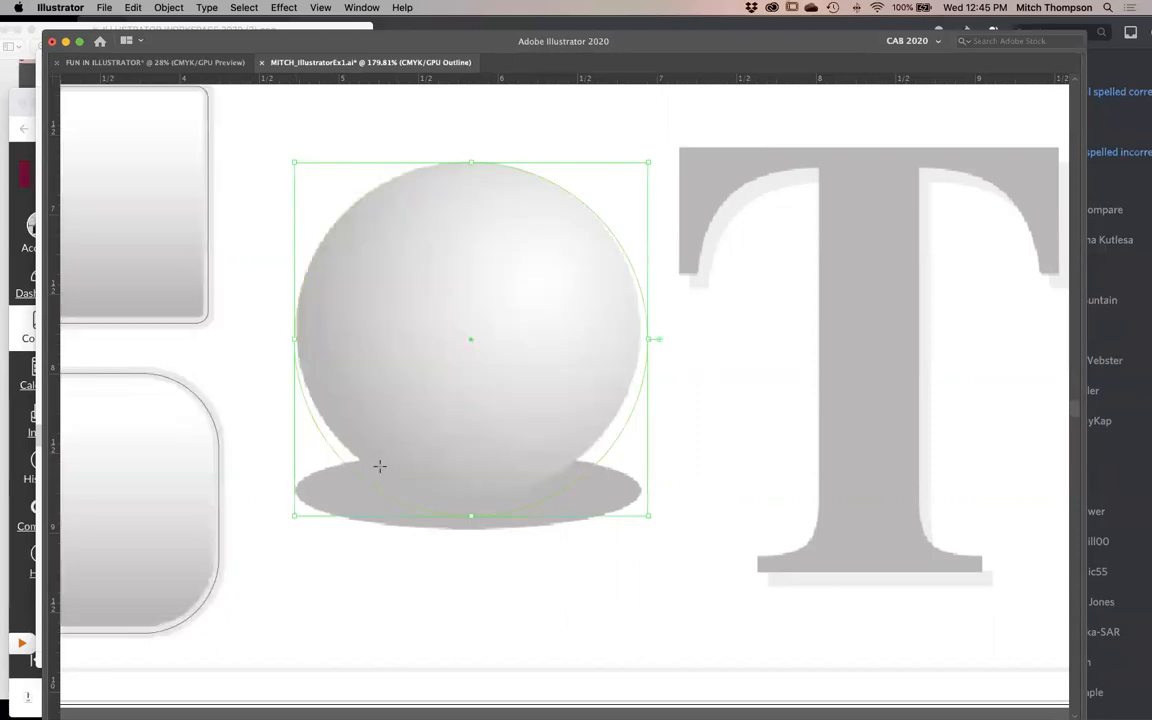
- Resize the circle from its lower corner and top edge to fit the template sphere, and check the Smart Guides option
key(v)
drag(648, 516, 640, 498)
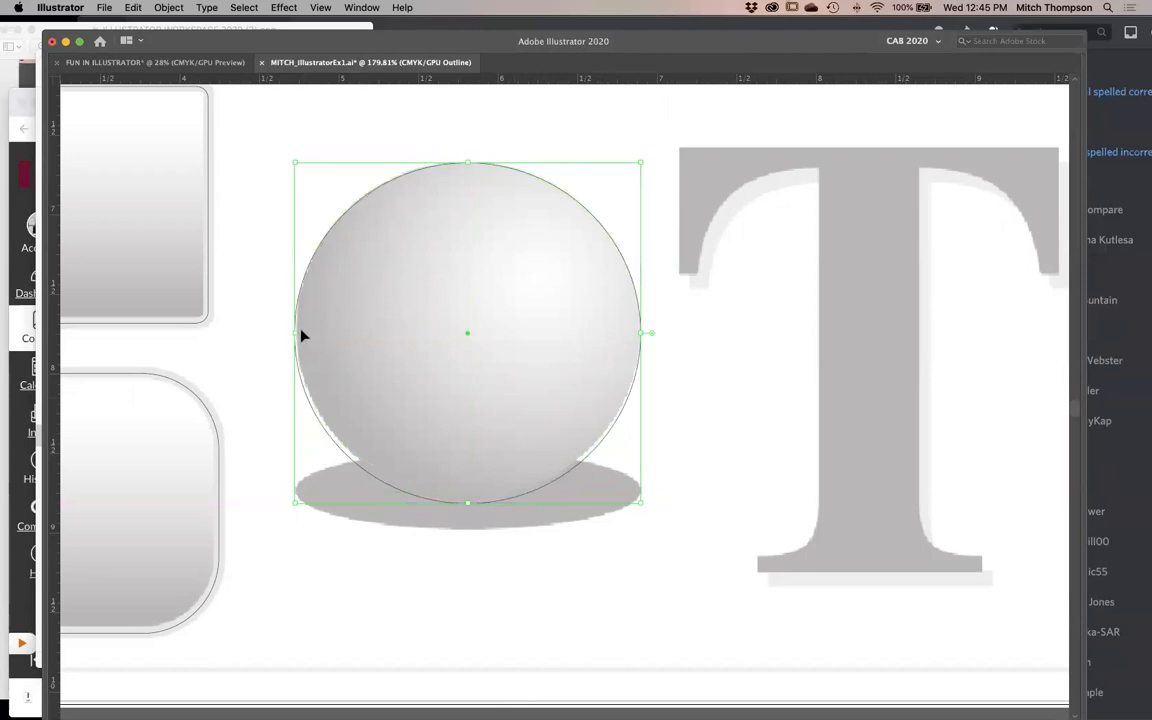
drag(468, 167, 470, 157)
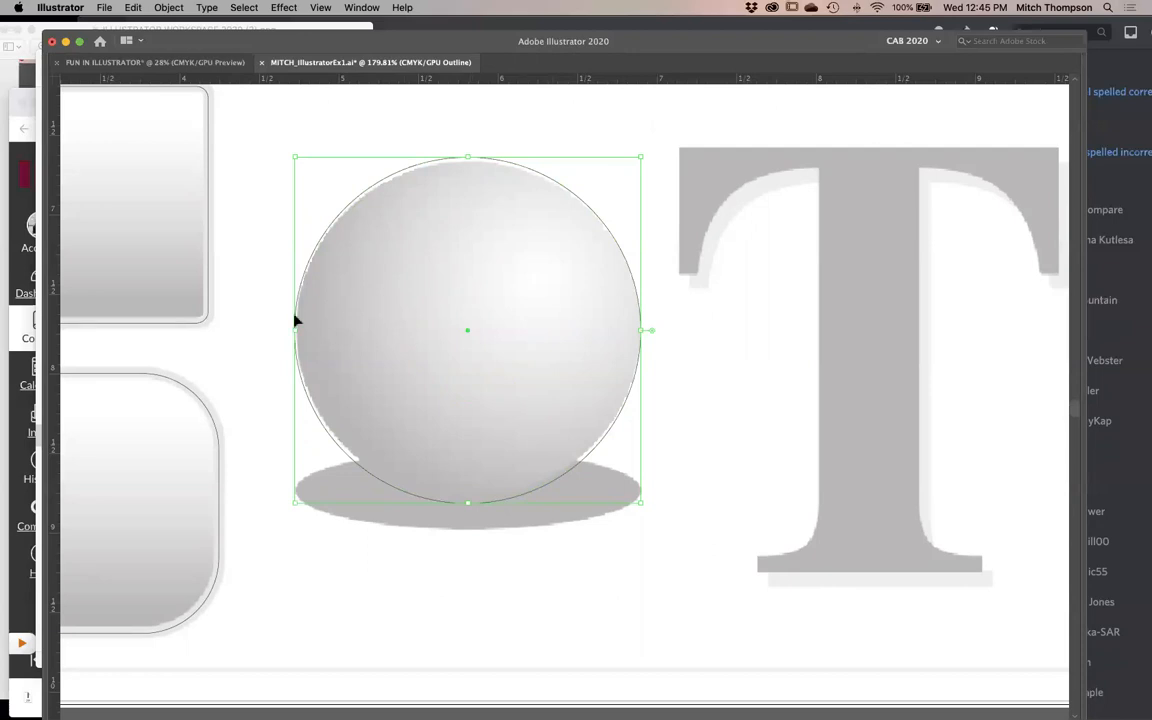
key(super+z)
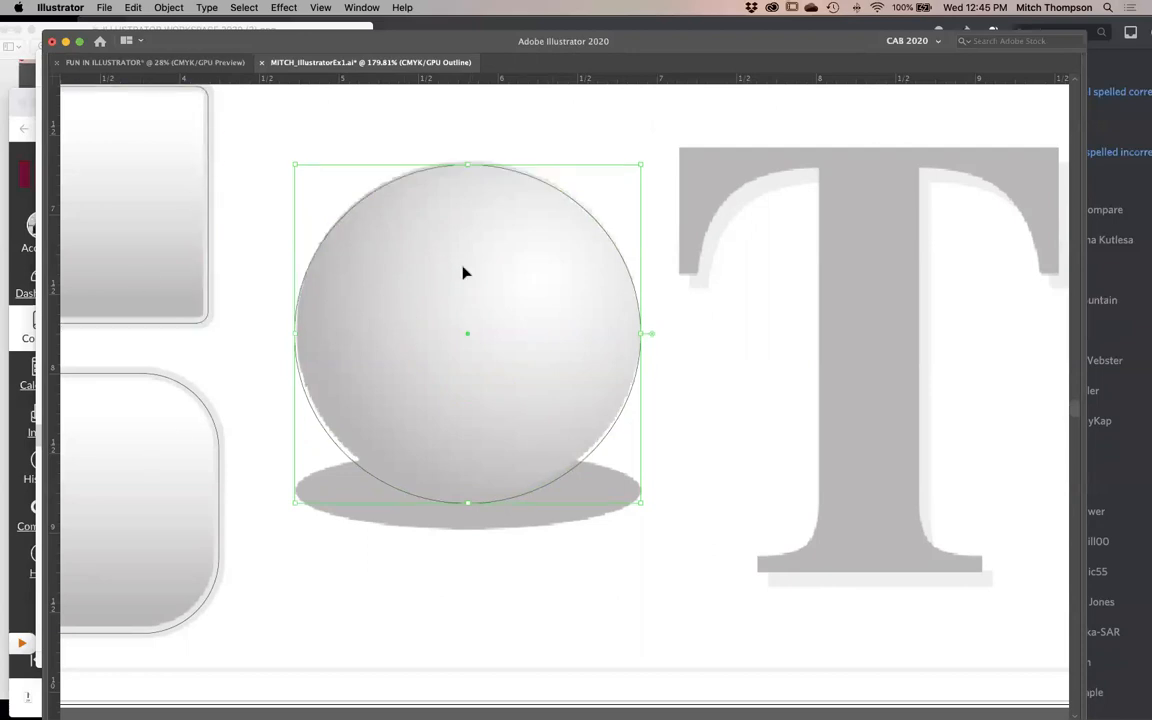
click(320, 7)
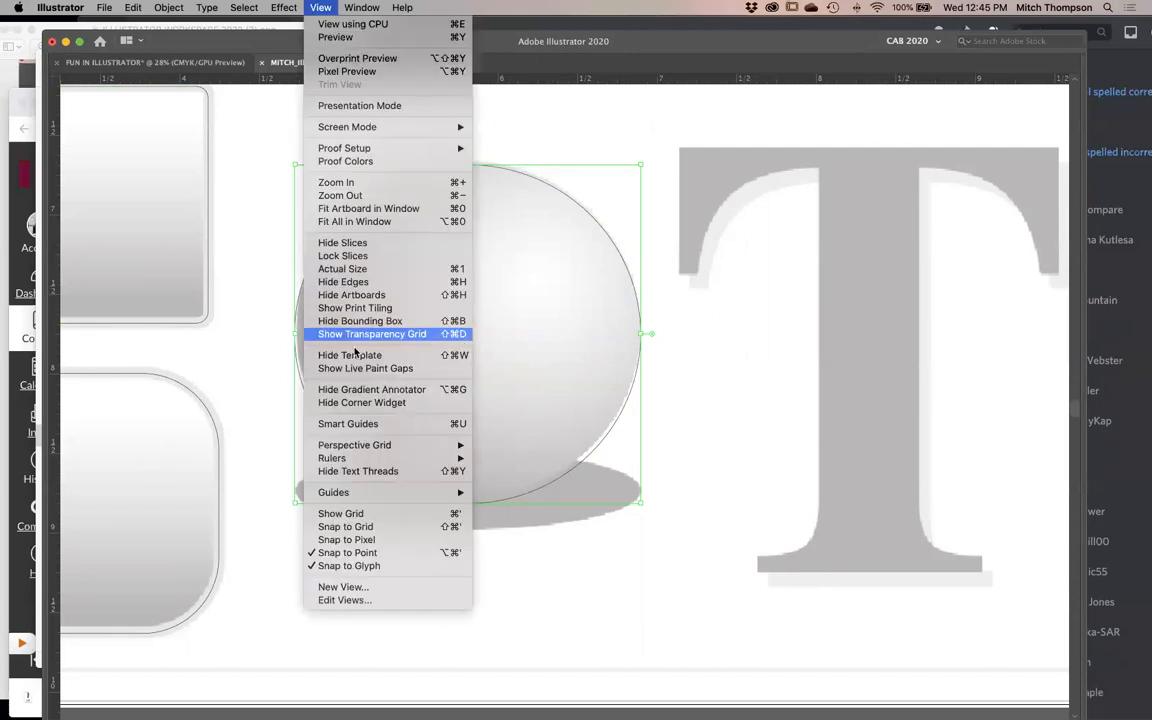
click(361, 428)
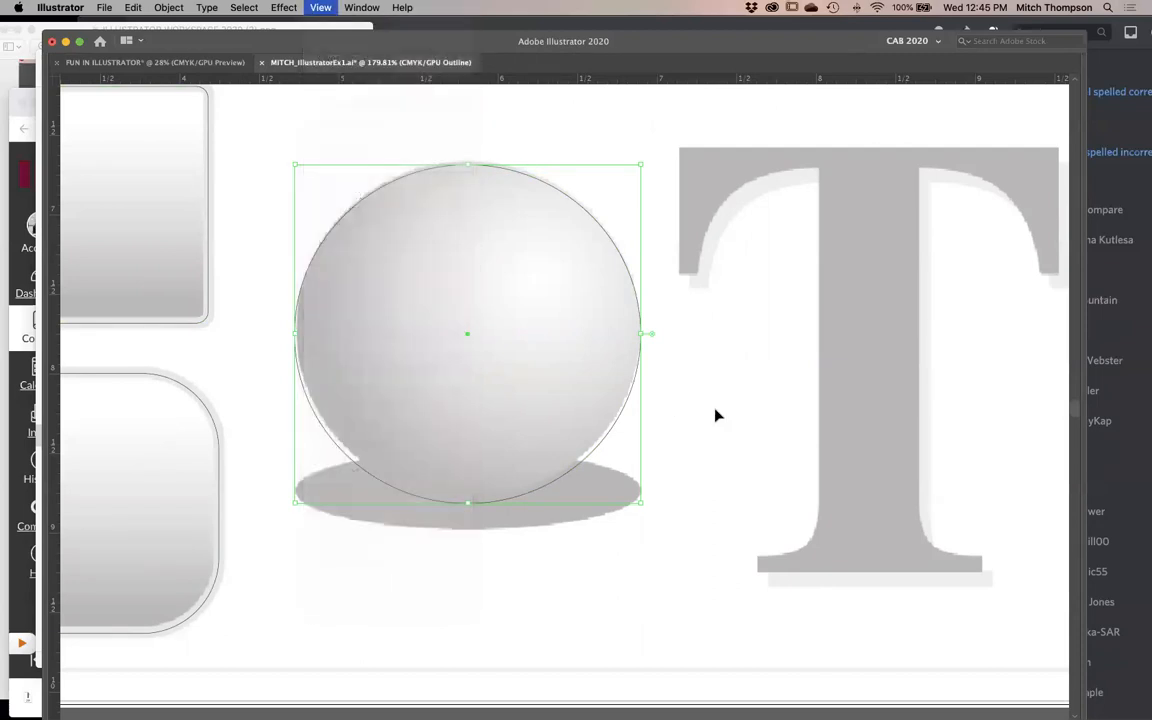
- Refine the circle's left and top edges against the template sphere, making it about 2.16 in wide and 2.1 in high
key(super+space)
drag(729, 367, 370, 591)
drag(342, 493, 586, 457)
key(super+alt+space)
click(578, 401)
click(578, 401)
click(578, 401)
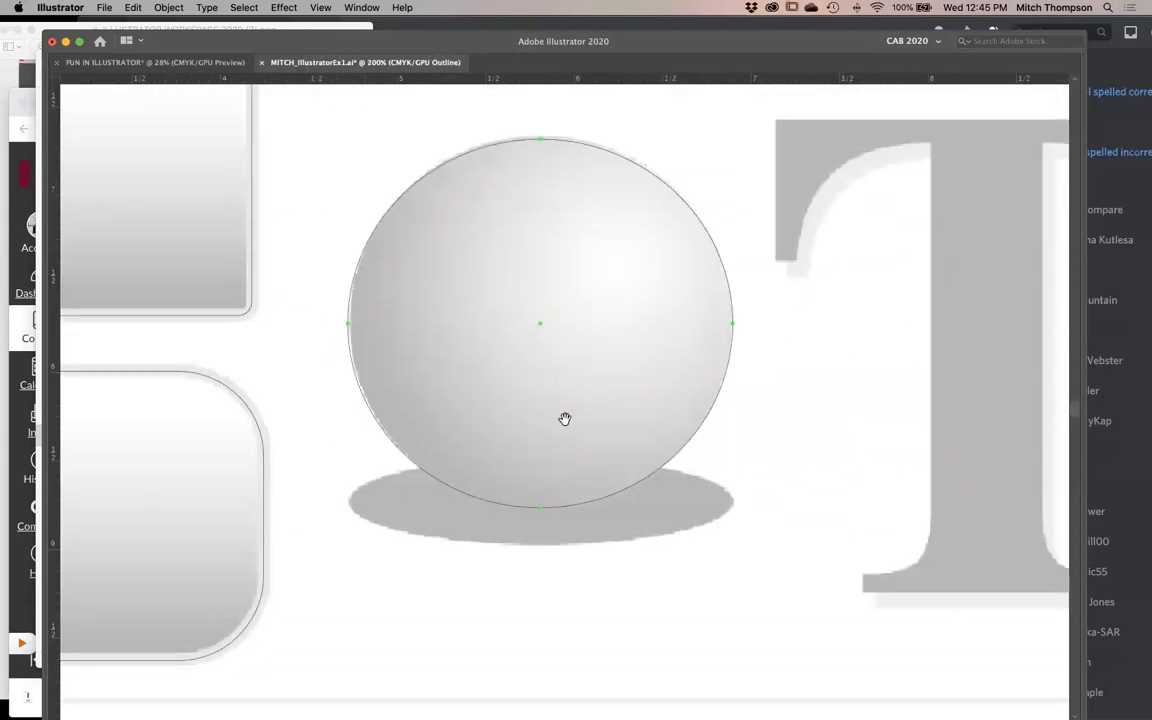
key(super+space)
drag(790, 334, 269, 180)
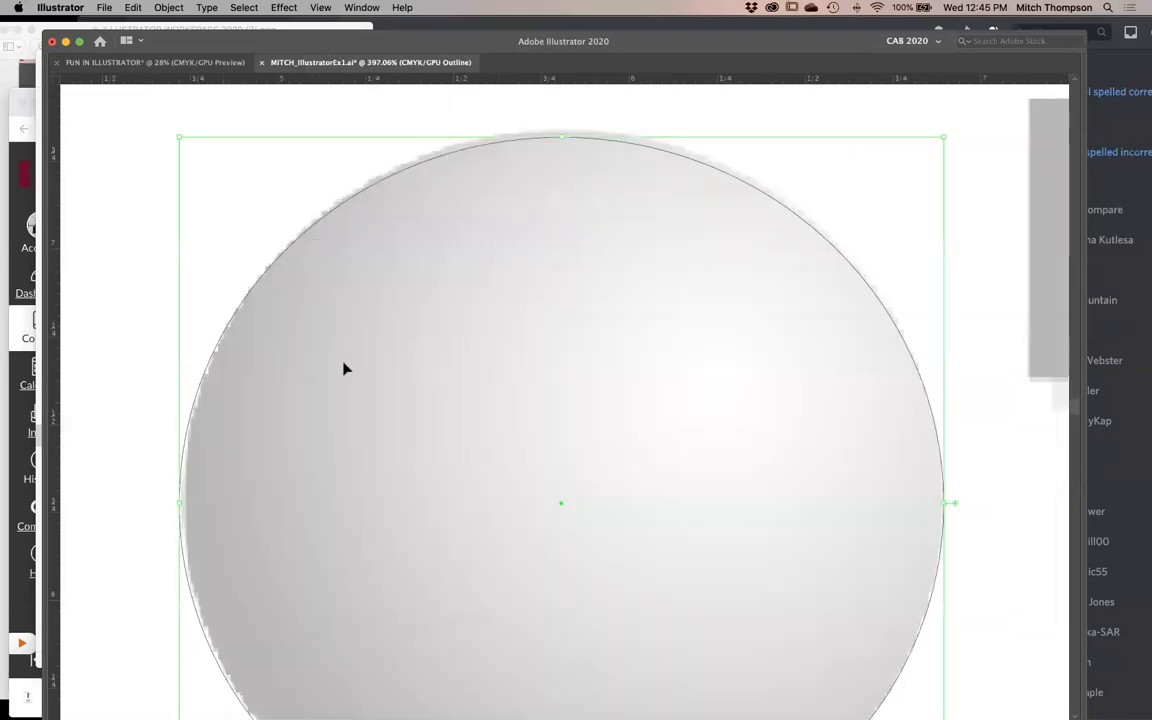
drag(184, 506, 189, 504)
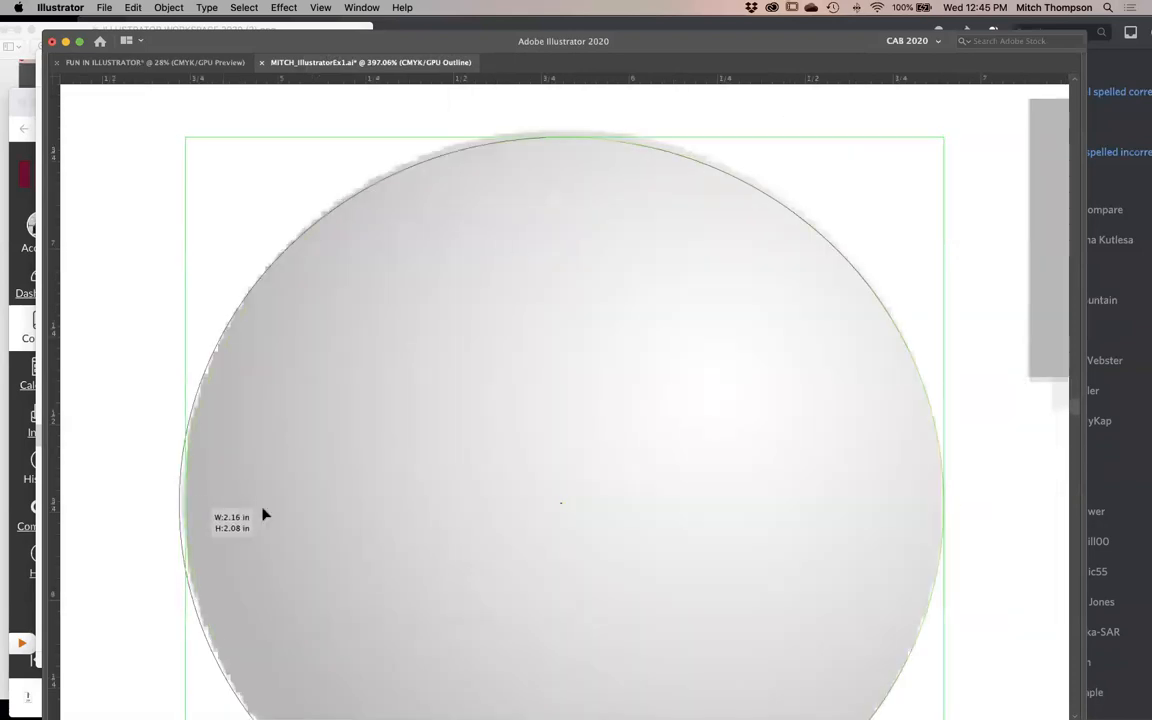
drag(566, 141, 566, 132)
alt+click(536, 422)
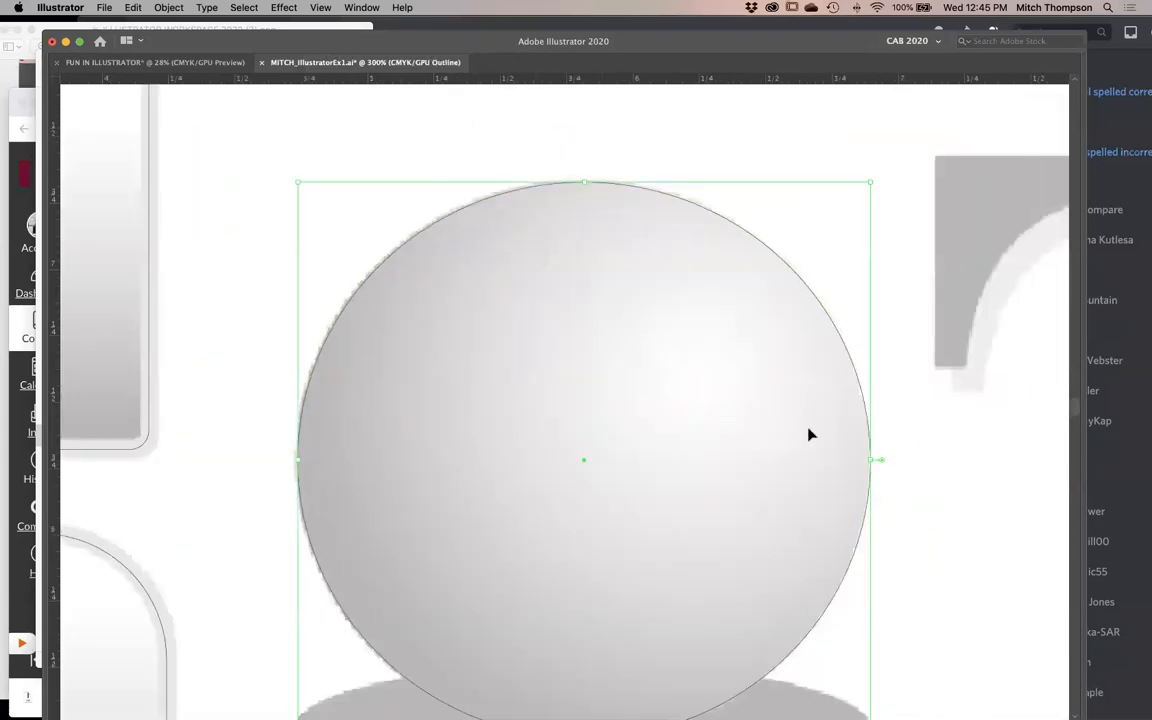
- Look through the view options at a wider view and turn on the document grid
click(320, 7)
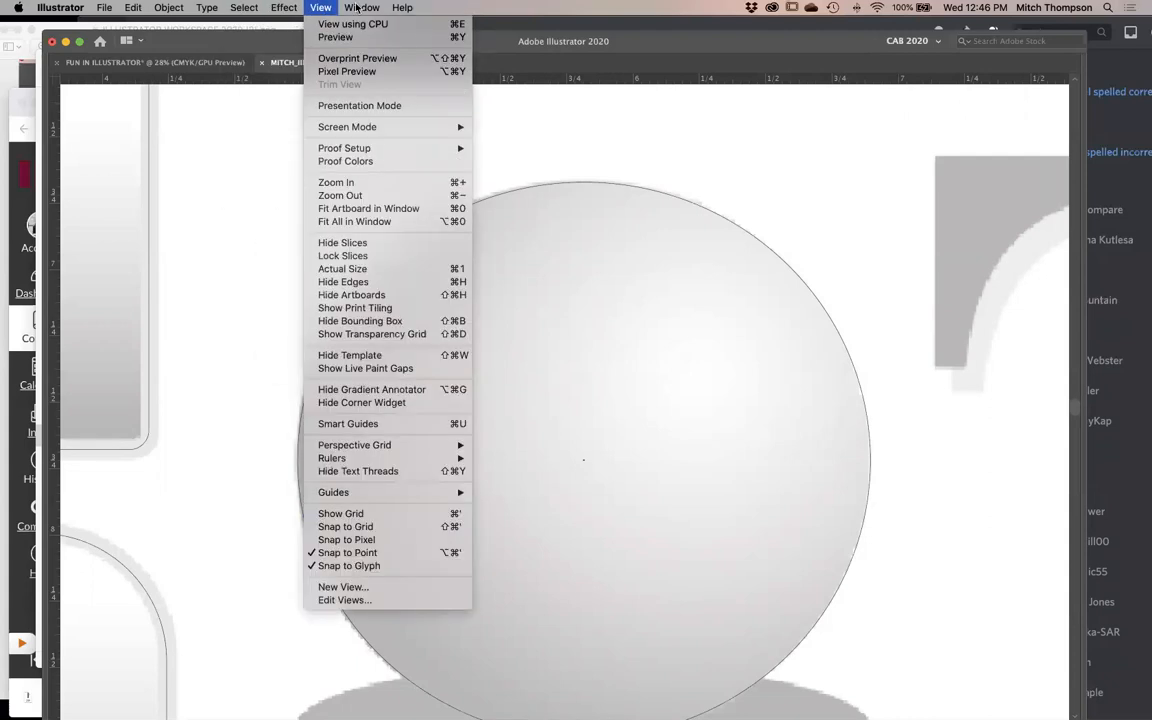
click(589, 212)
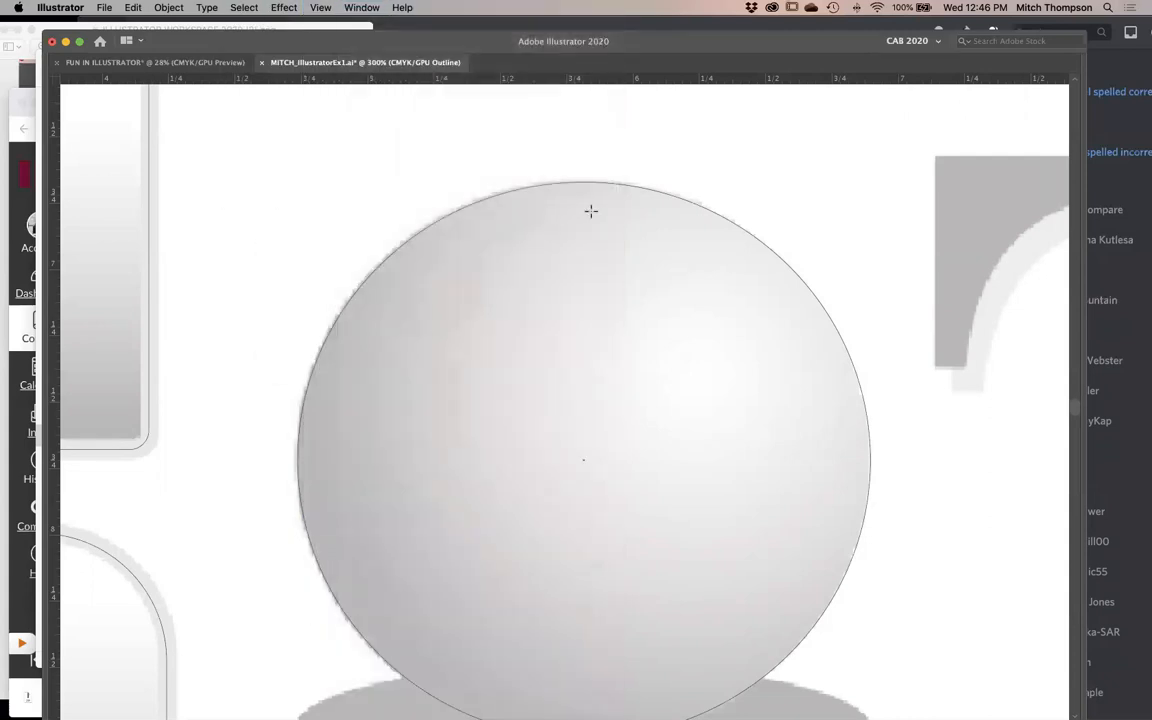
alt+click(638, 470)
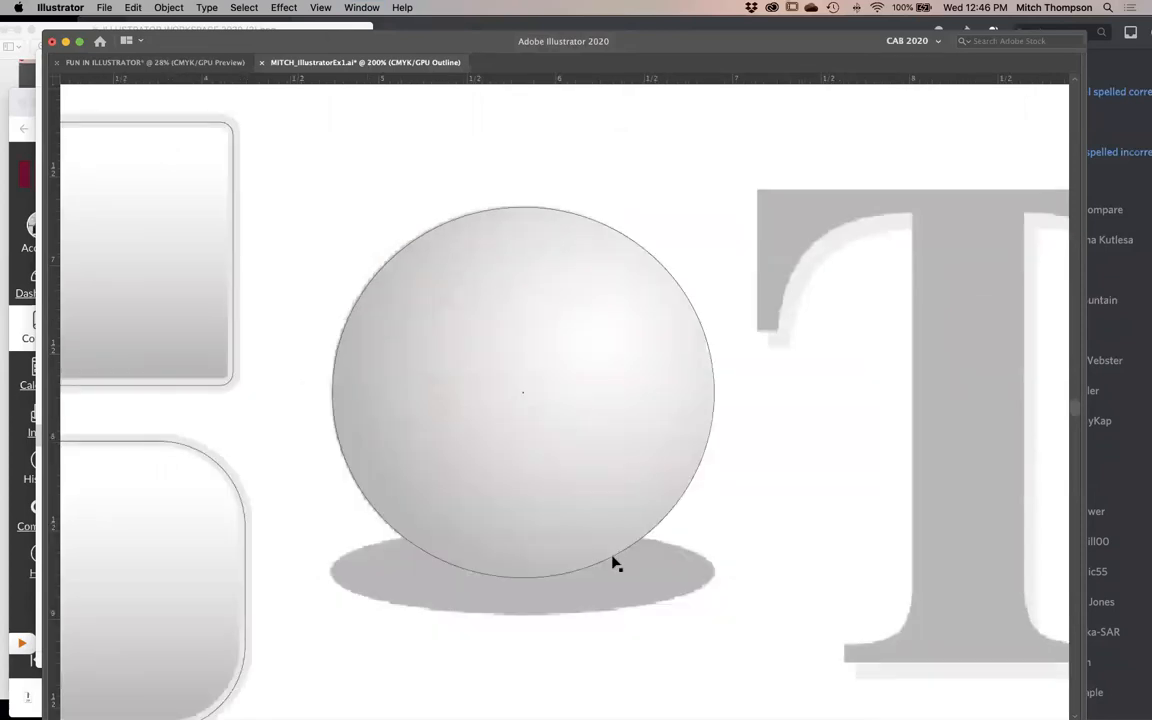
click(320, 7)
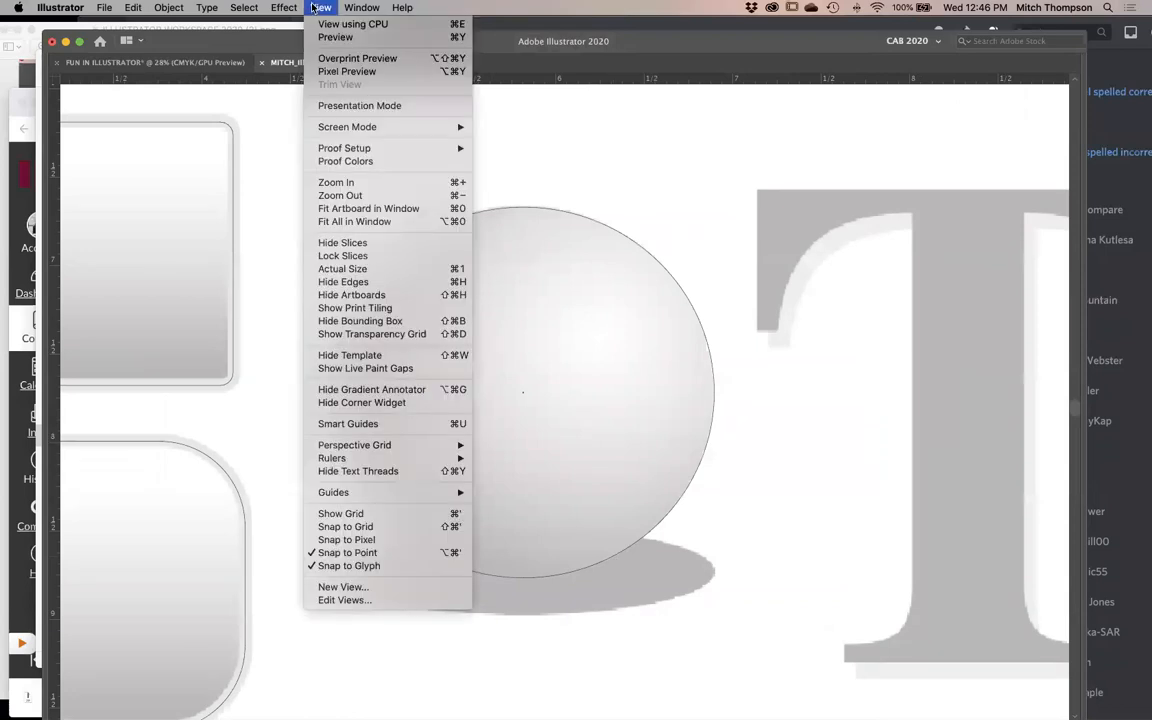
click(410, 513)
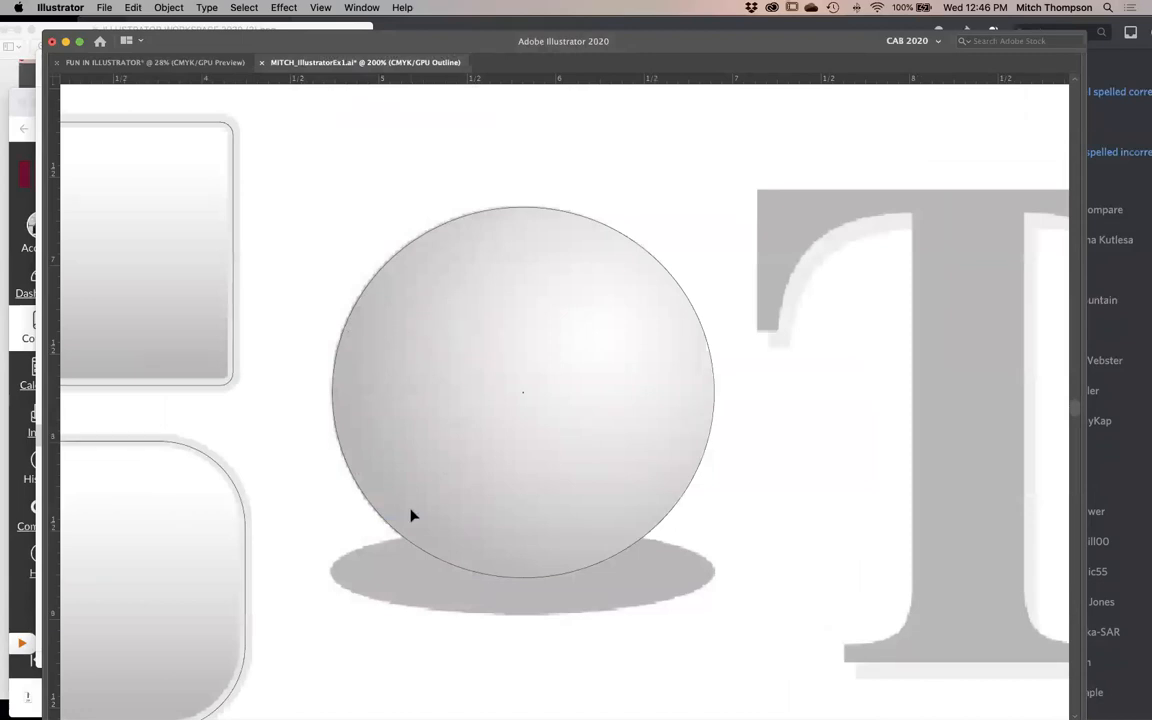
- Compare the artwork in outline and preview views, finish in preview, and hide the document grid
key(super+y)
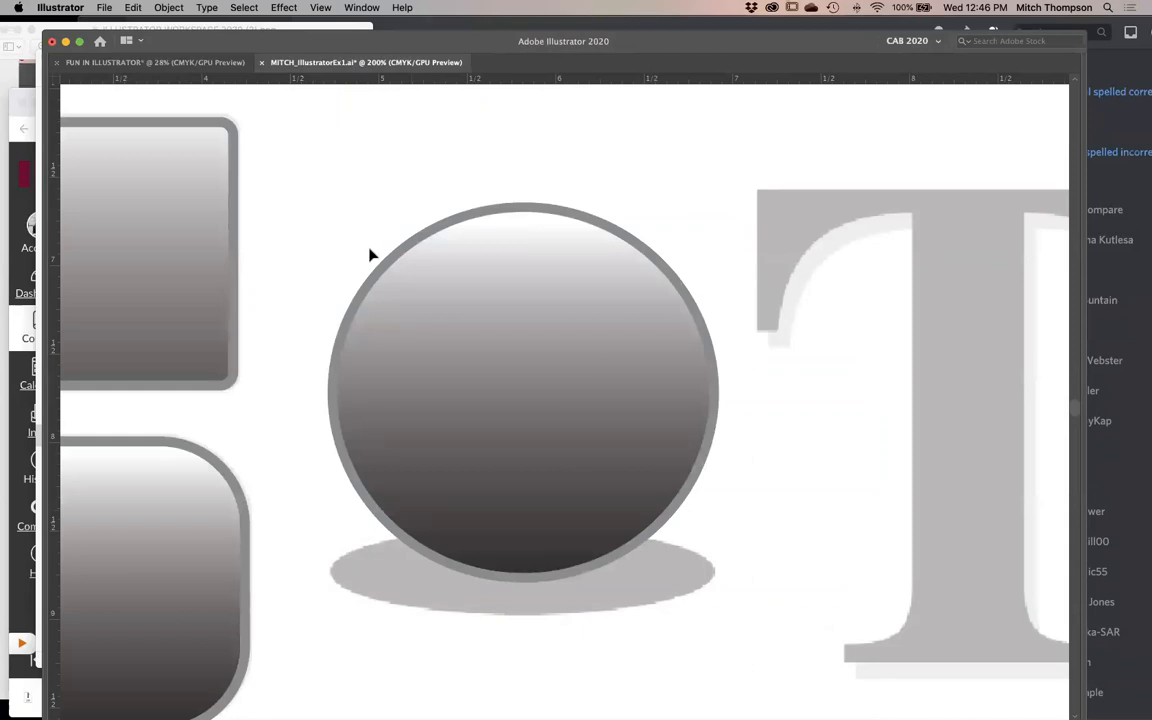
key(super+y)
key(super+y)
key(super+y)
key(super+y)
click(320, 7)
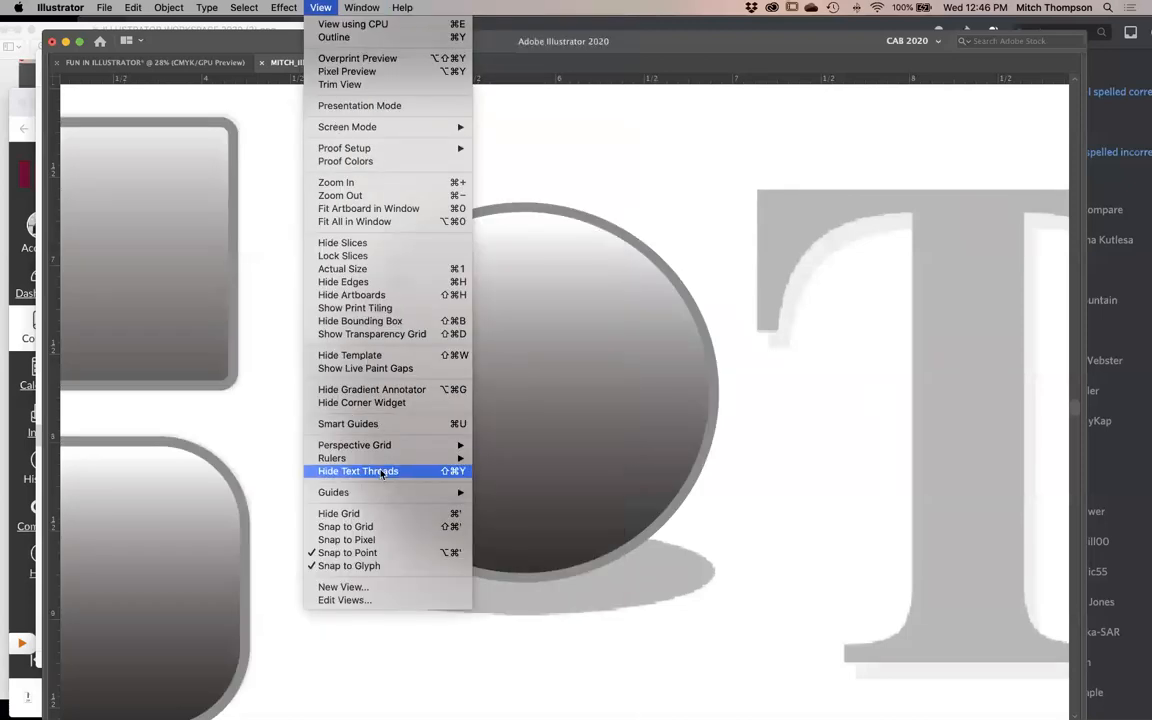
click(380, 514)
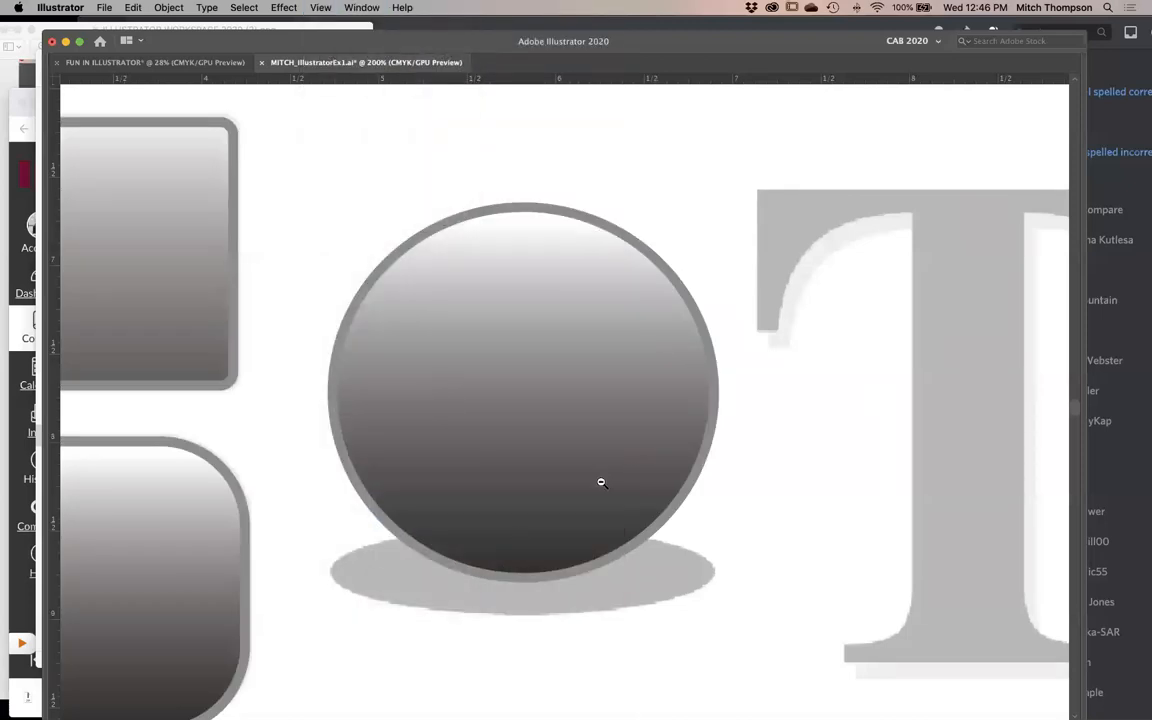
- Display all panels again and make the circle's stroke the active color attribute
alt+click(601, 483)
click(618, 464)
key(Tab)
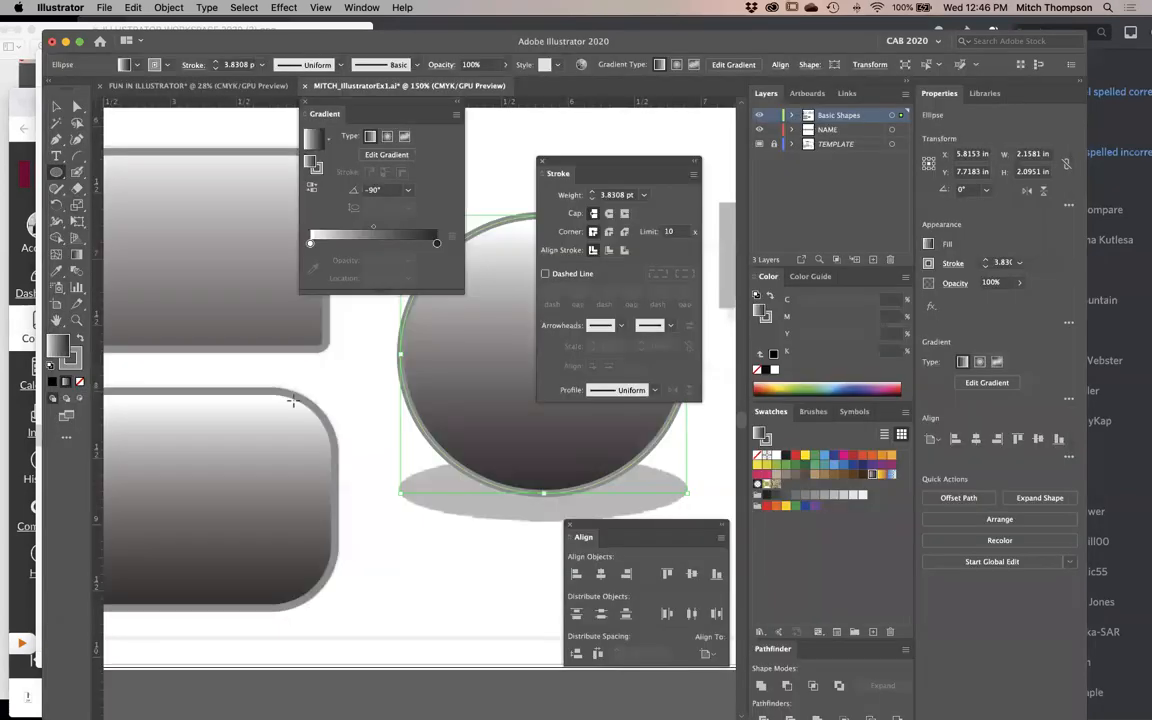
click(766, 318)
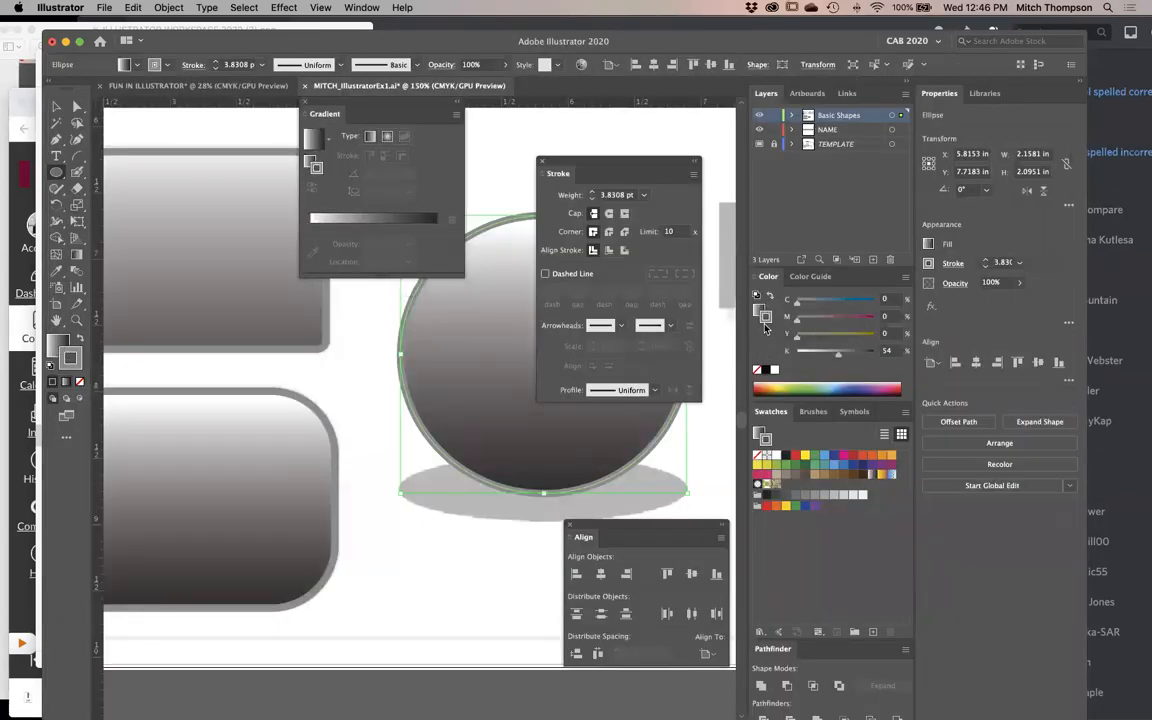
scroll(581, 516, right, 3)
scroll(581, 516, up, 2)
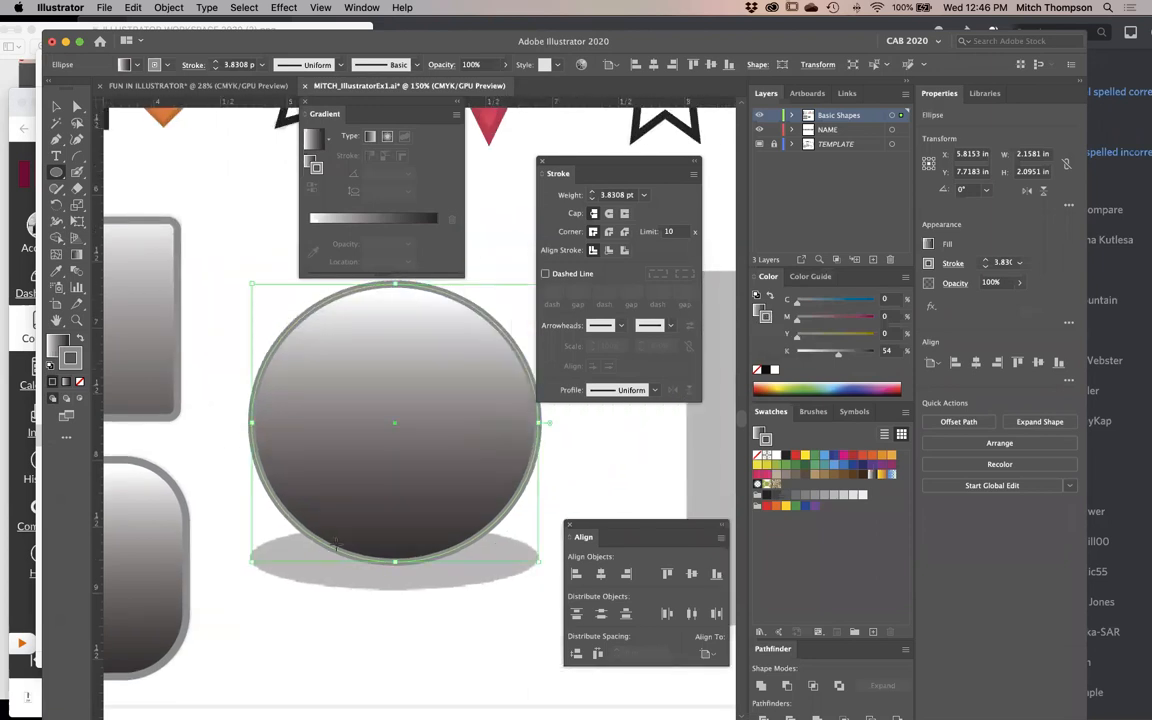
- Toggle the active color attribute repeatedly between the circle's fill and stroke, ending on the stroke
key(x)
key(x)
key(x)
key(x)
key(x)
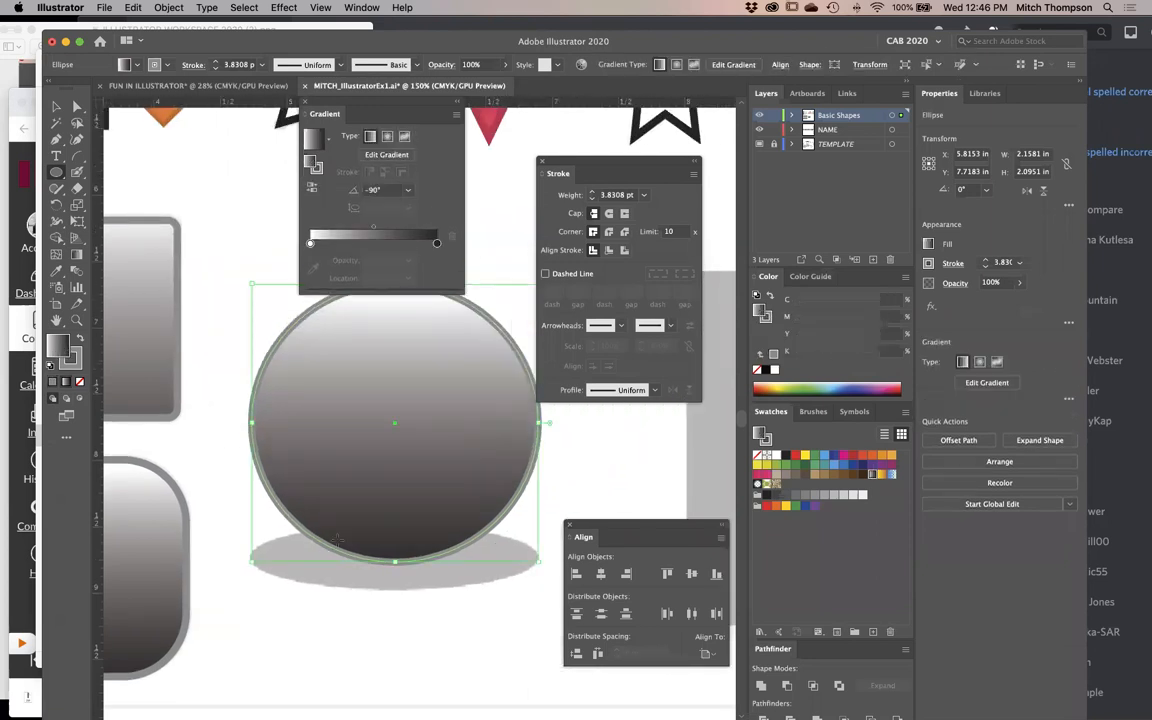
key(x)
key(x)
key(x)
key(x)
key(x)
key(x)
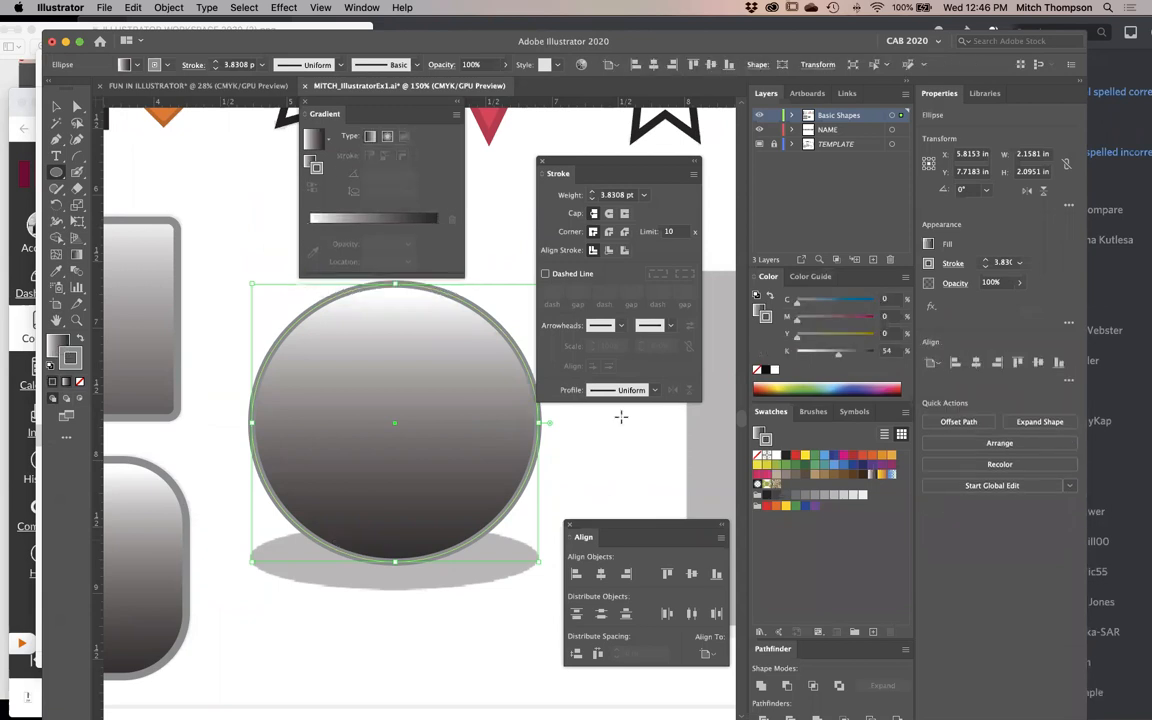
key(x)
key(x)
key(x)
key(x)
key(x)
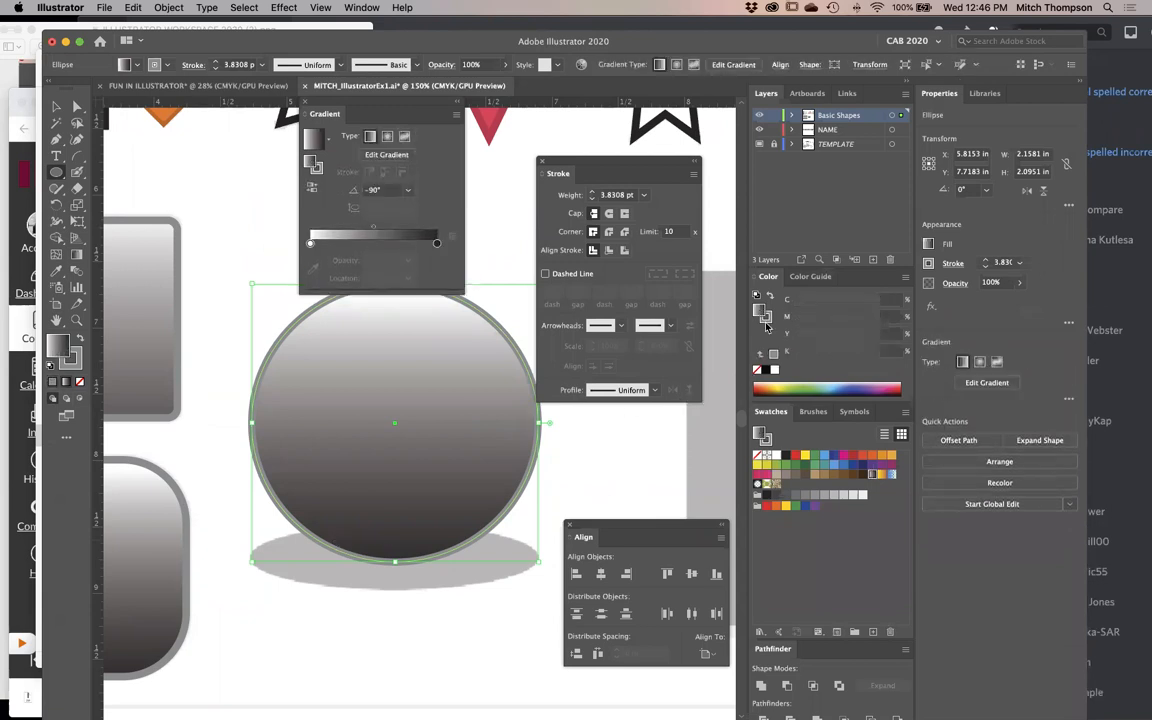
key(x)
key(x)
key(x)
key(x)
key(x)
key(x)
key(x)
key(x)
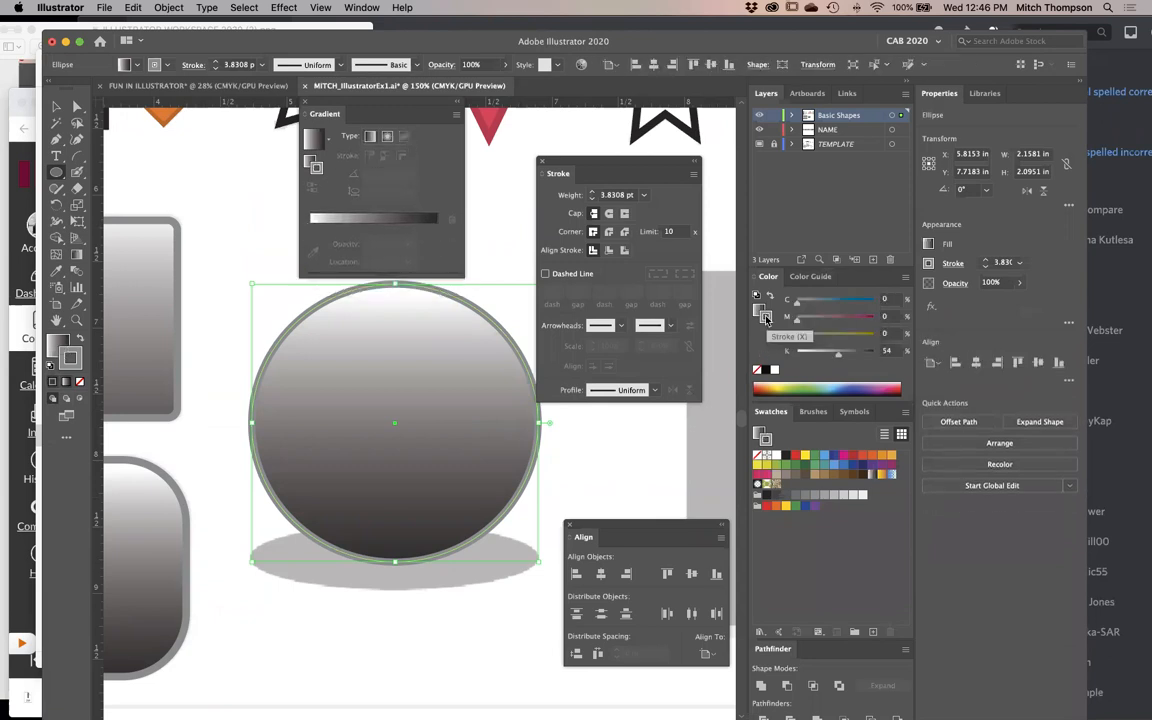
key(x)
key(x)
key(x)
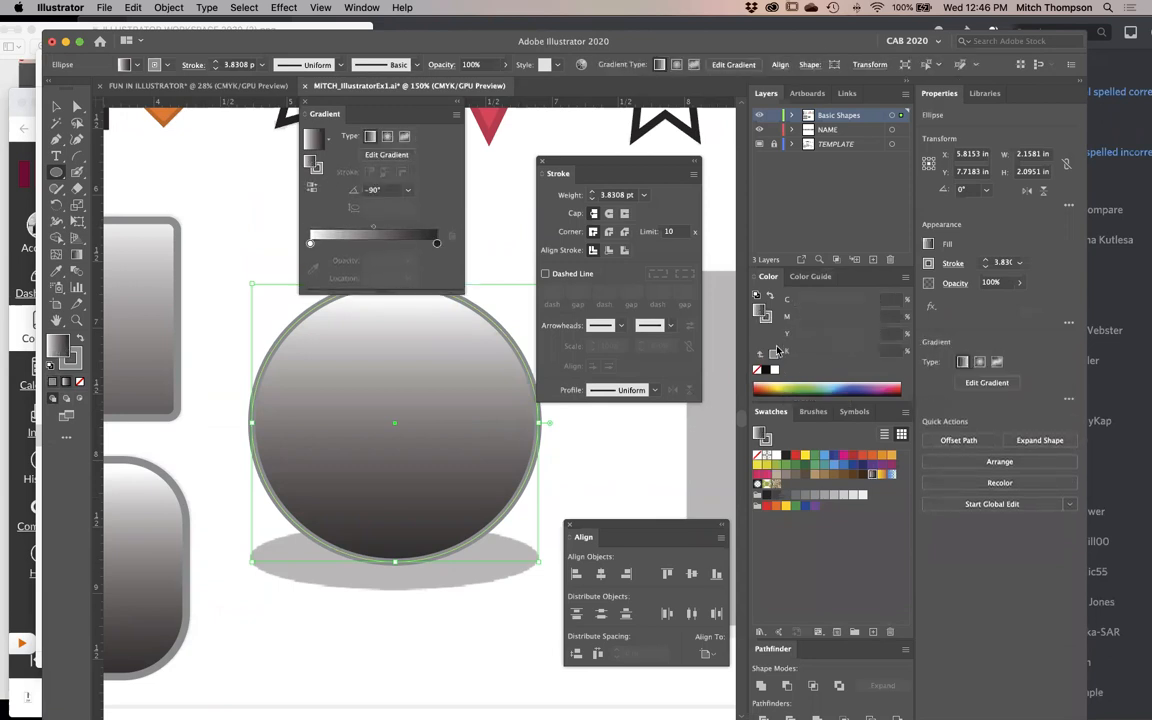
key(x)
key(x)
key(x)
key(x)
key(x)
key(x)
key(x)
key(x)
key(x)
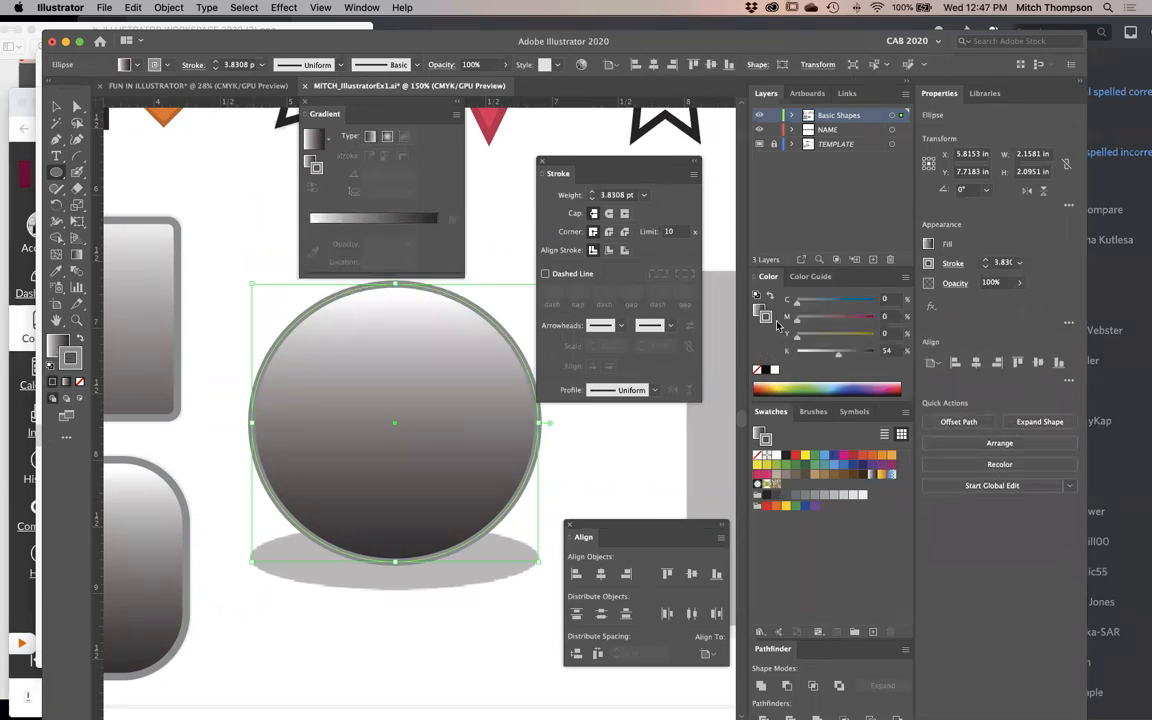
key(x)
key(x)
key(x)
key(x)
key(x)
key(x)
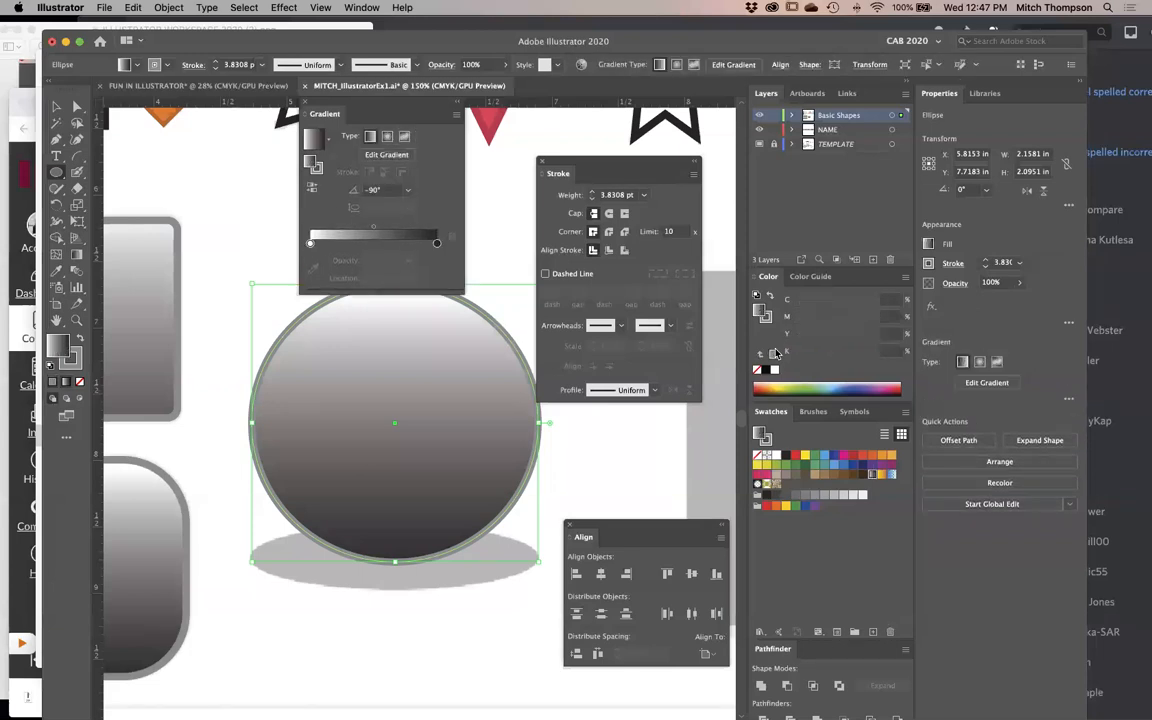
key(x)
key(x)
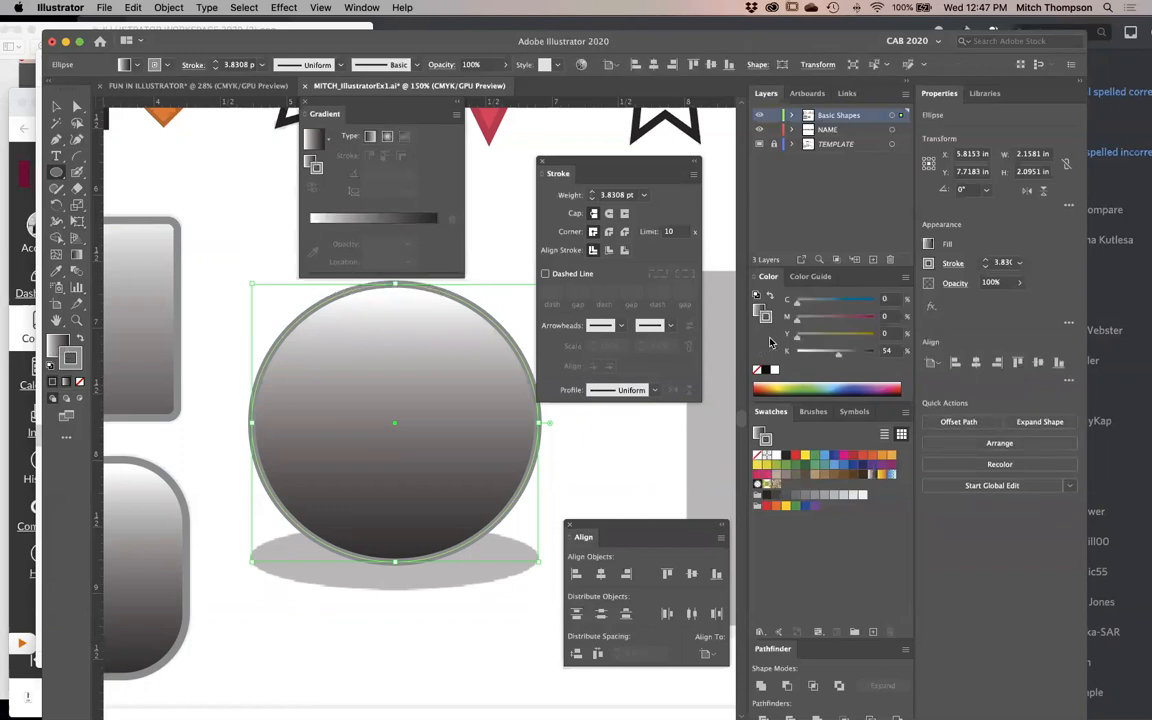
- Set the circle's stroke to None and make its gradient fill the active color attribute
key(slash)
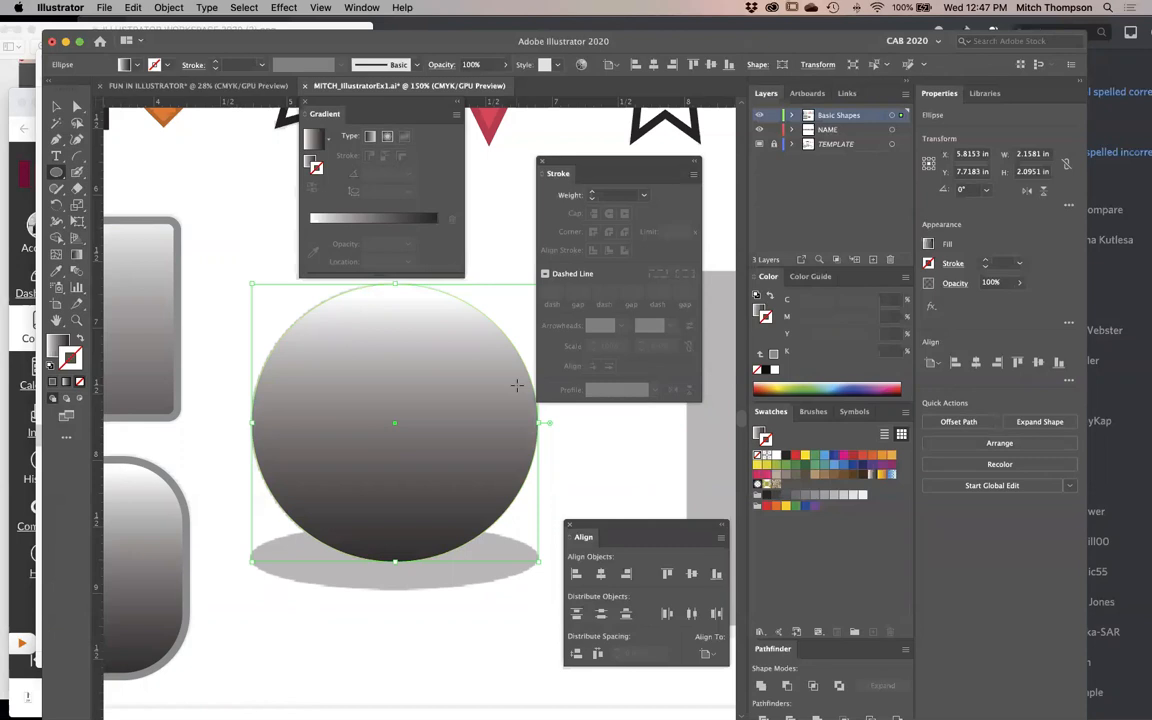
key(x)
key(x)
key(x)
key(x)
key(x)
key(x)
key(x)
key(x)
key(x)
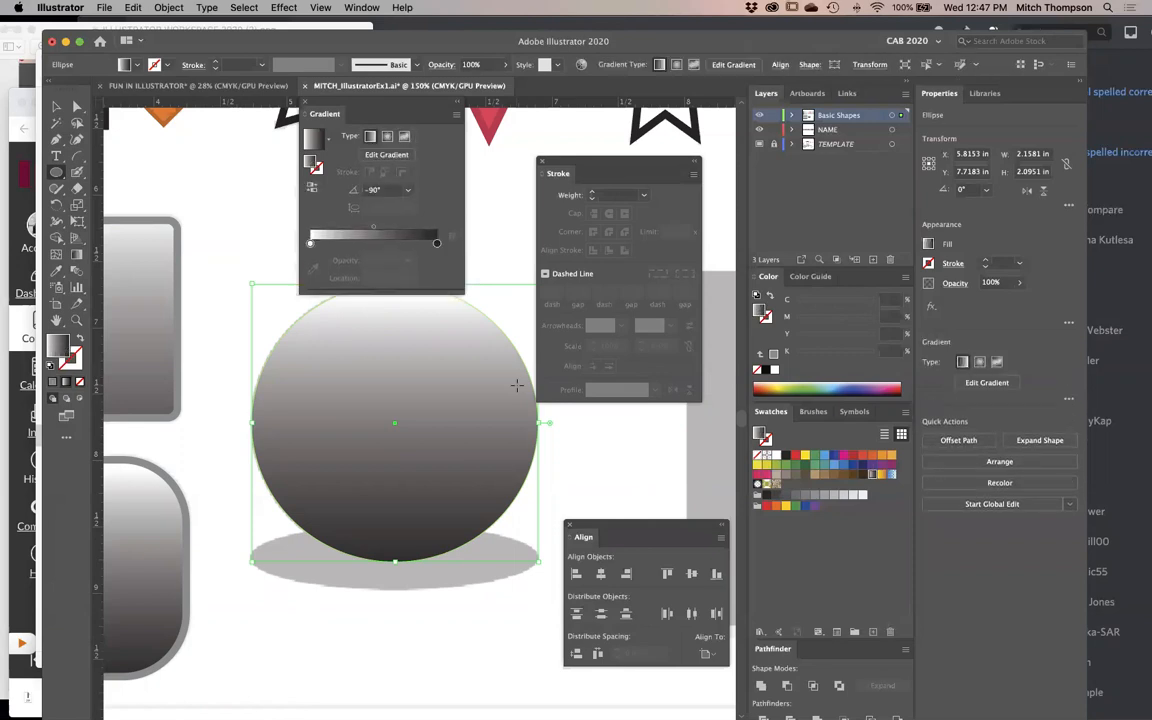
- Compare linear, radial and freeform gradients on the circle's fill, finishing with the radial gradient
key(space)
drag(424, 493, 378, 568)
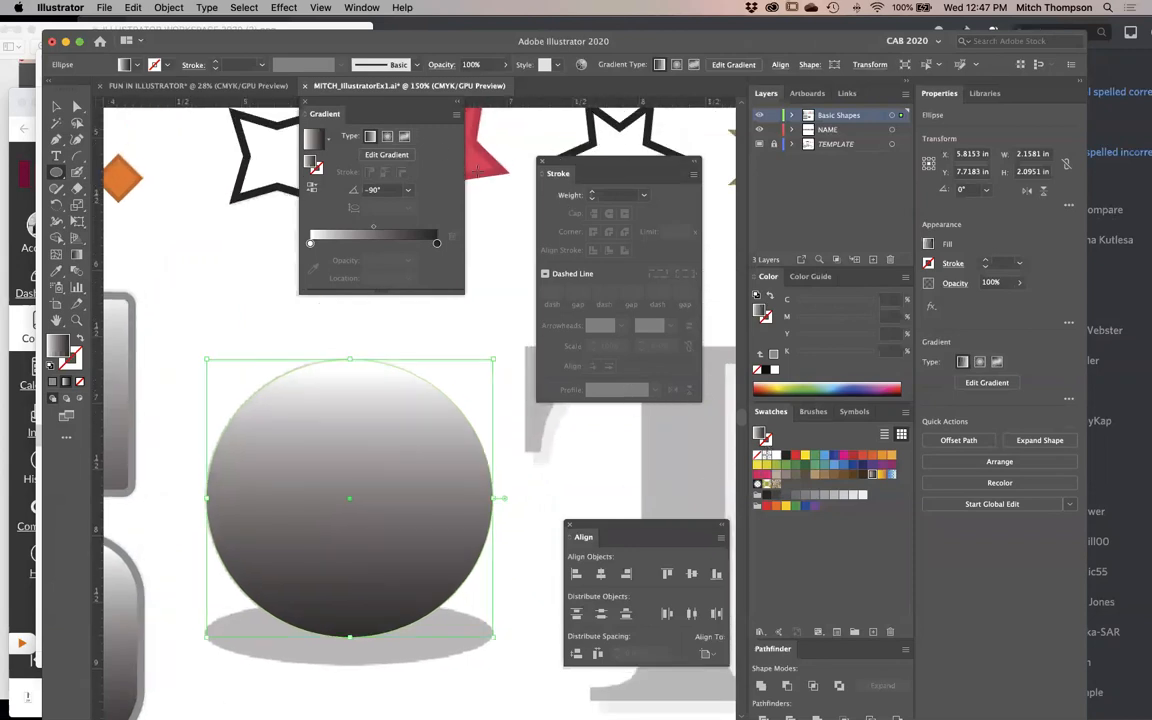
click(386, 135)
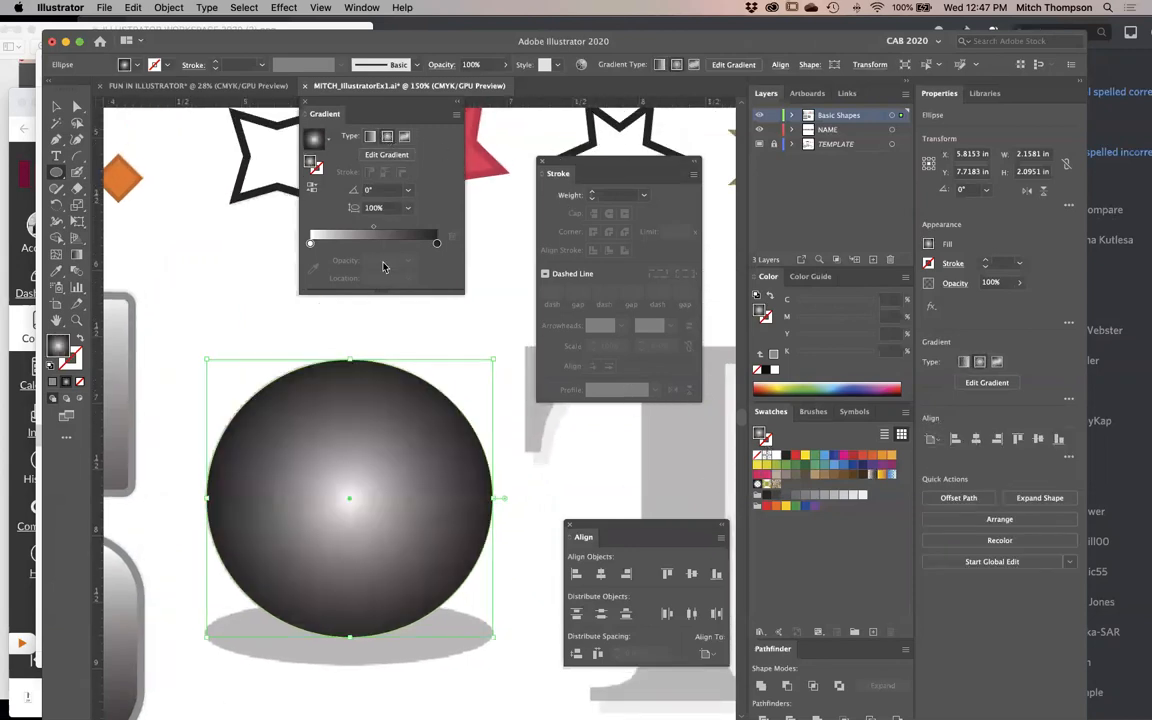
click(370, 136)
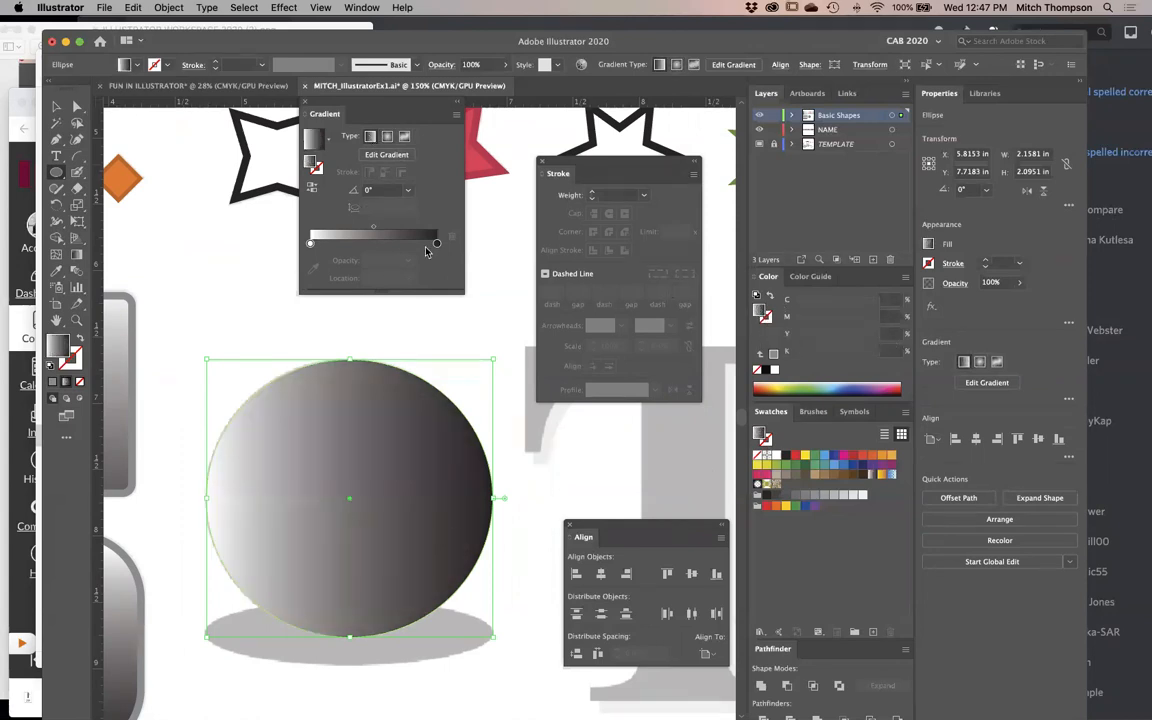
click(386, 137)
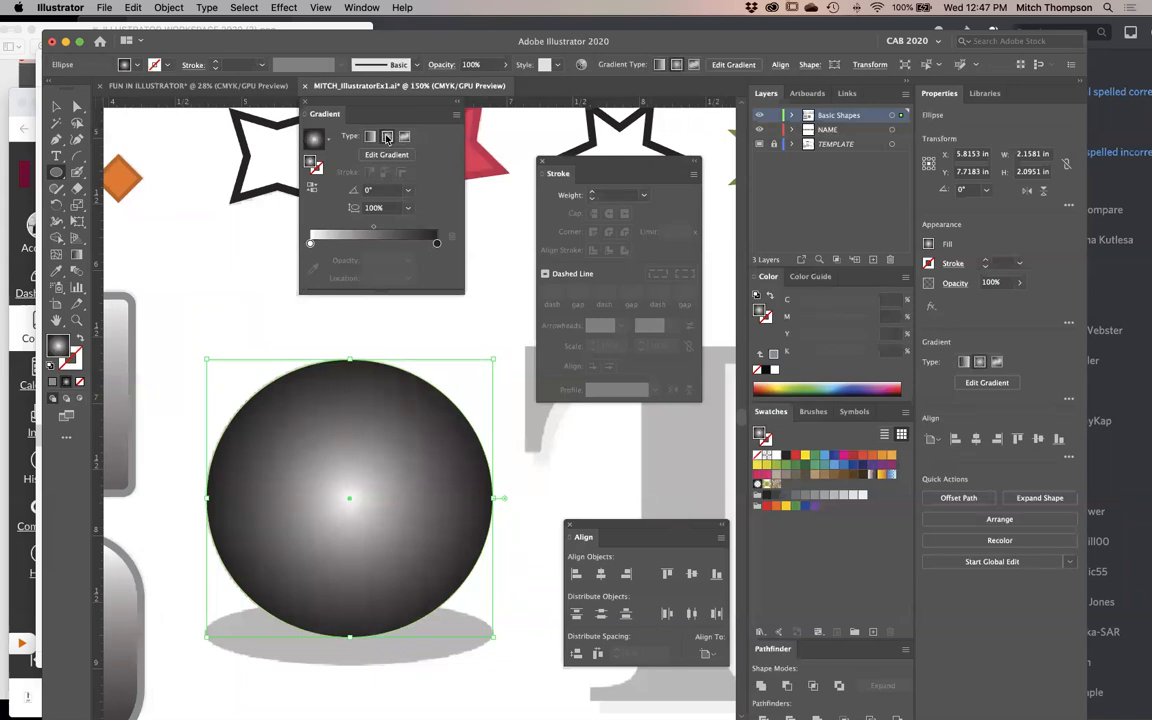
click(371, 137)
click(387, 137)
click(386, 155)
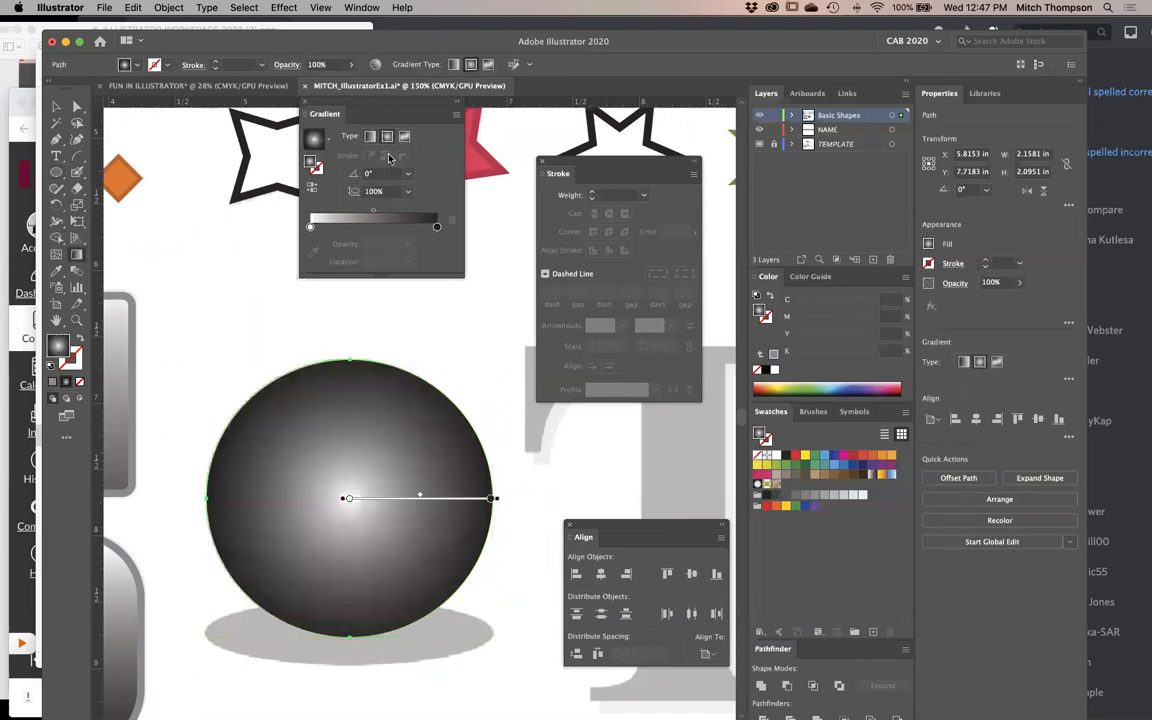
click(403, 137)
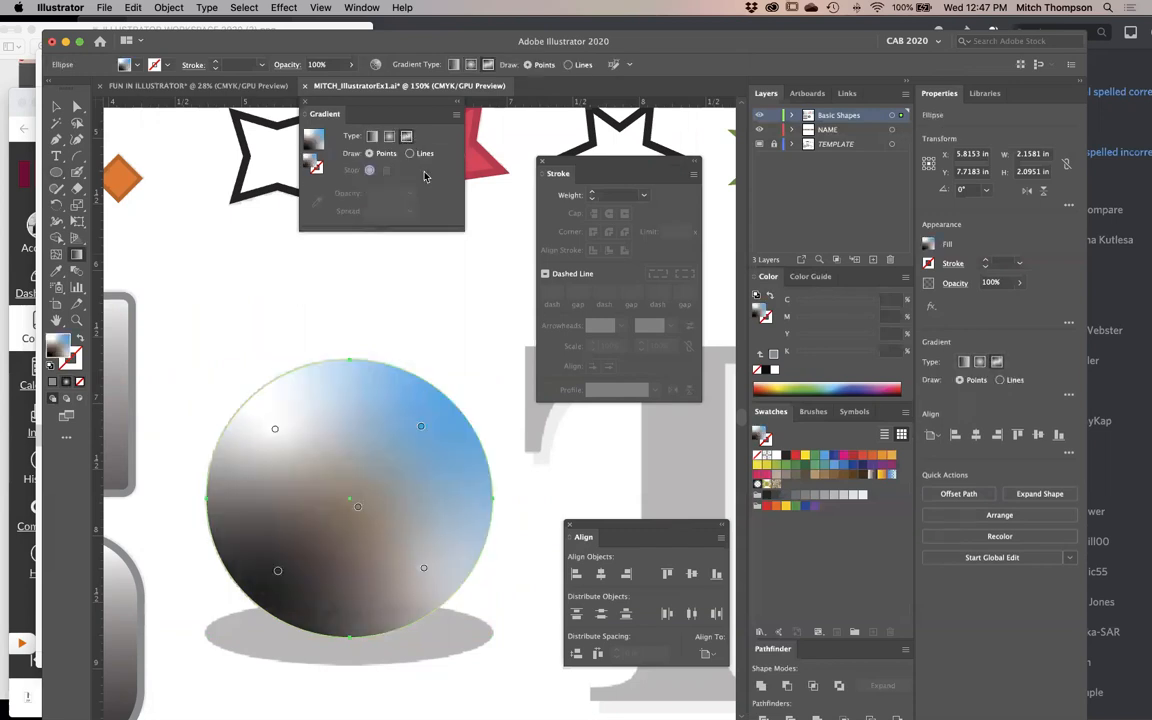
click(388, 136)
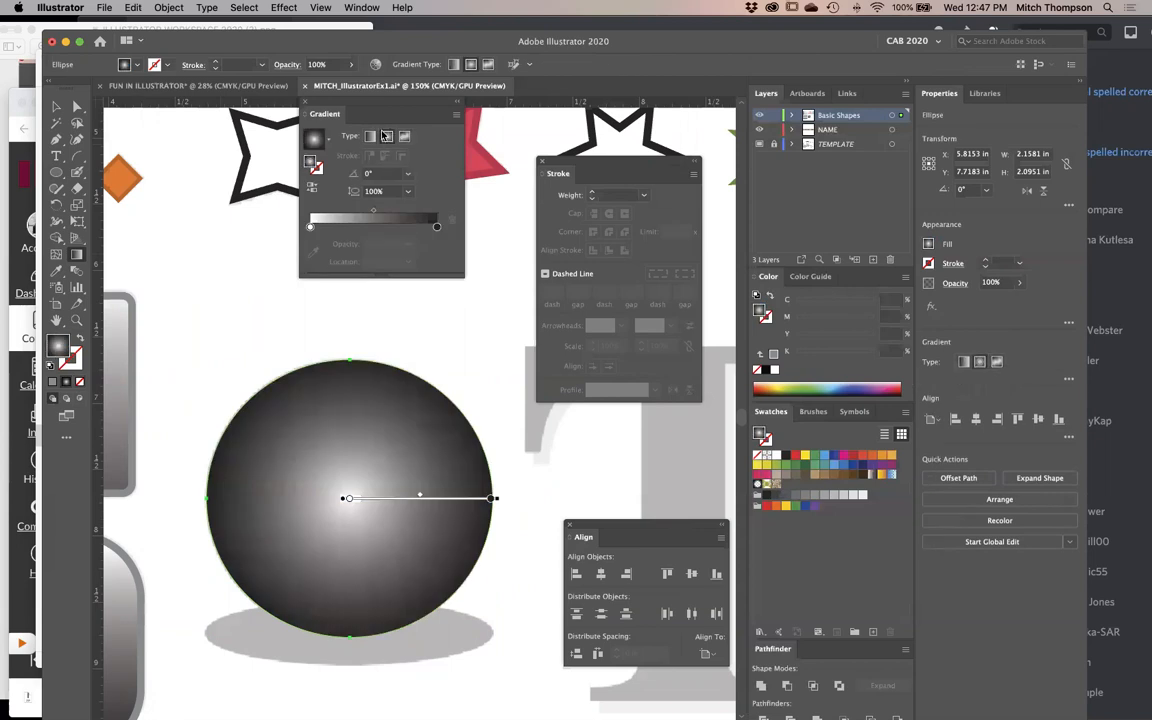
- Reposition the circle's radial gradient with the Gradient tool, placing the highlight above the sphere's center and the dark end beyond its upper edge
click(75, 257)
drag(368, 466, 442, 375)
drag(333, 468, 443, 352)
drag(345, 430, 484, 320)
super+click(515, 568)
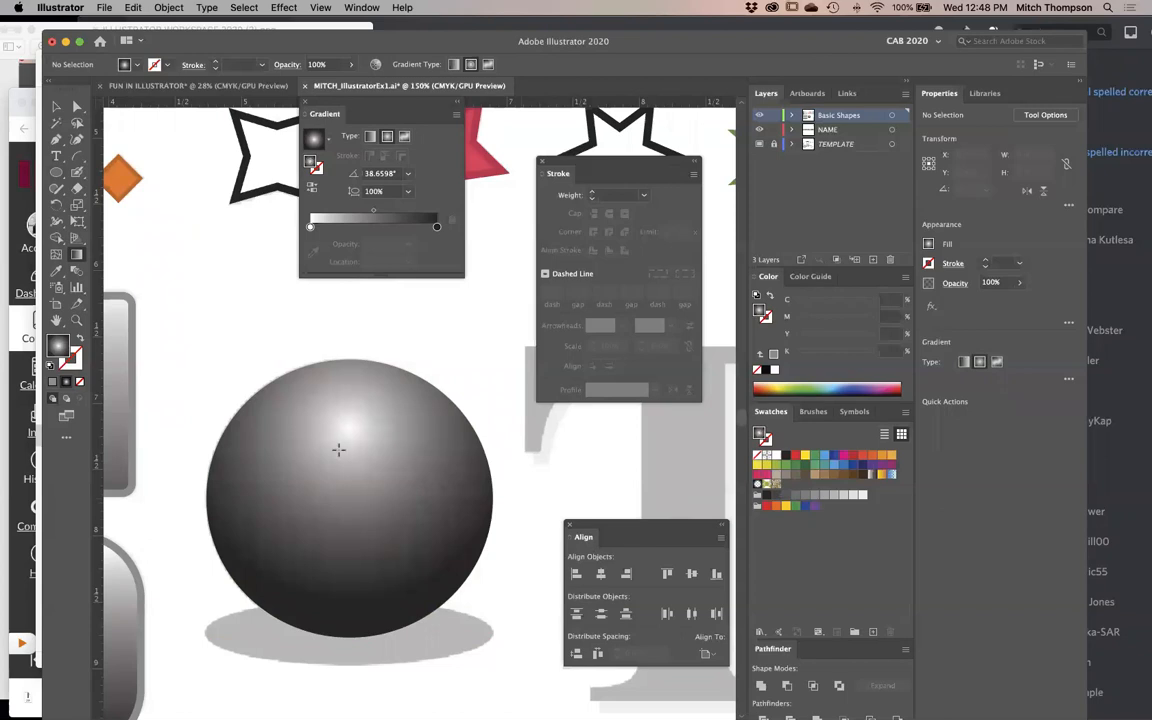
click(338, 450)
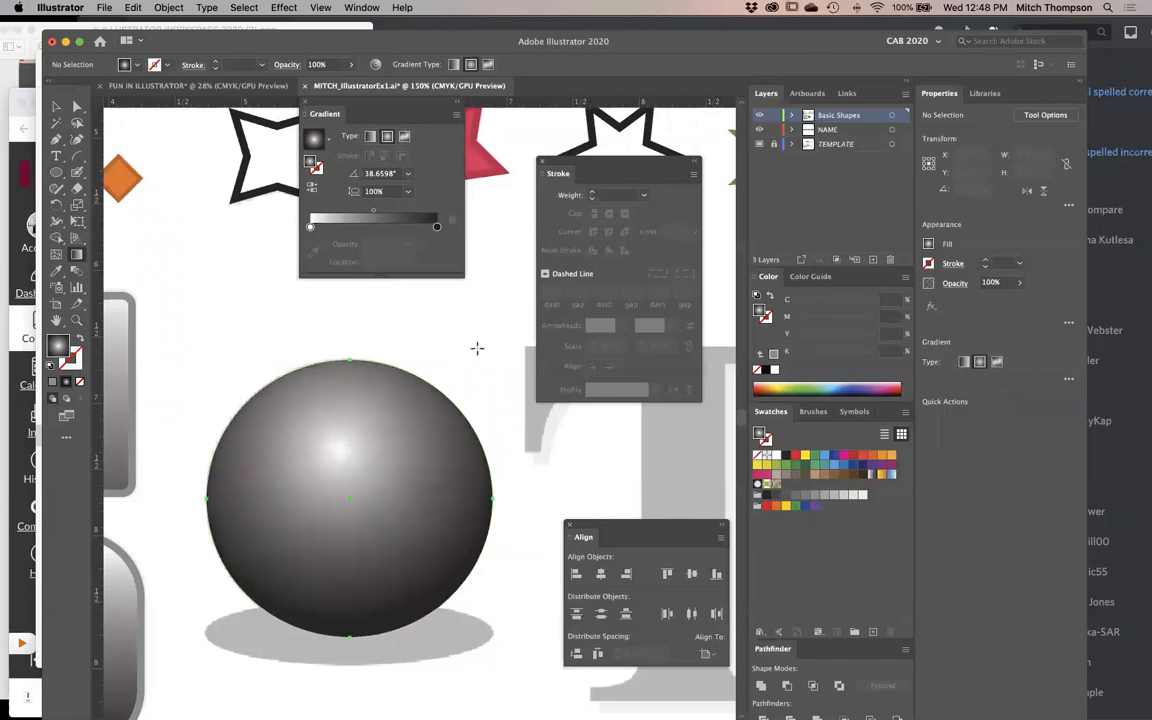
drag(336, 450, 479, 346)
mouse_move(368, 428)
mouse_down()
mouse_move(380, 419)
mouse_move(363, 414)
mouse_move(386, 442)
mouse_move(319, 406)
mouse_move(440, 435)
mouse_move(309, 424)
mouse_move(384, 405)
mouse_up()
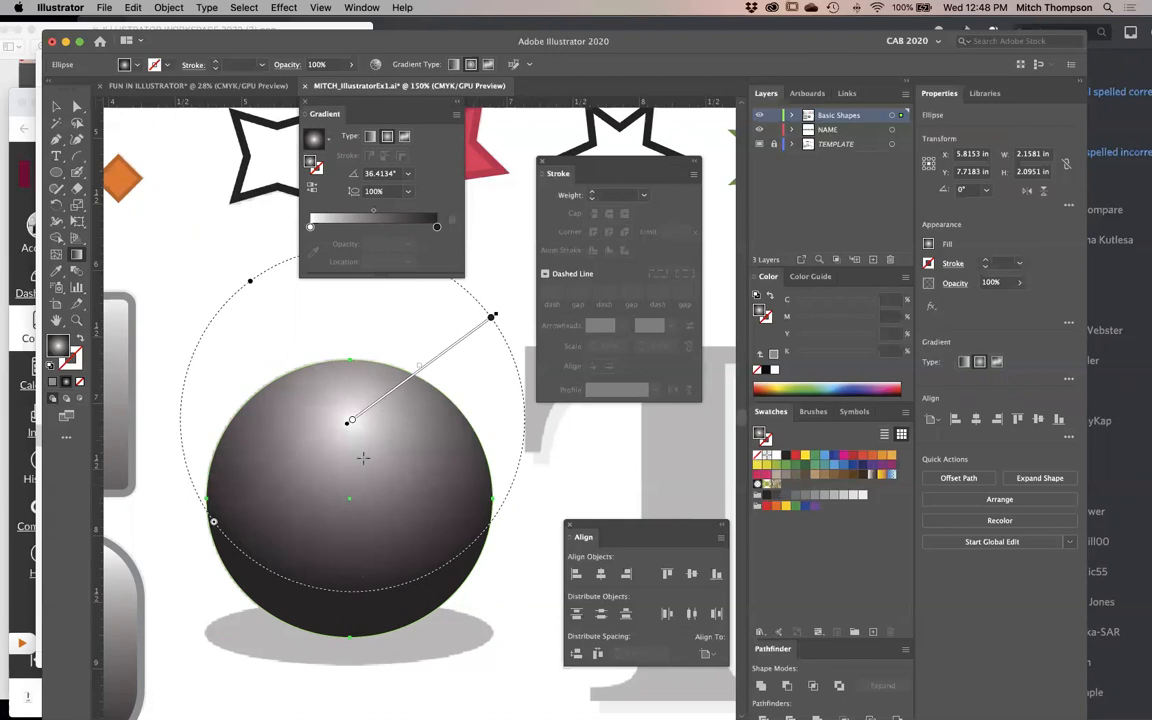
click(500, 650)
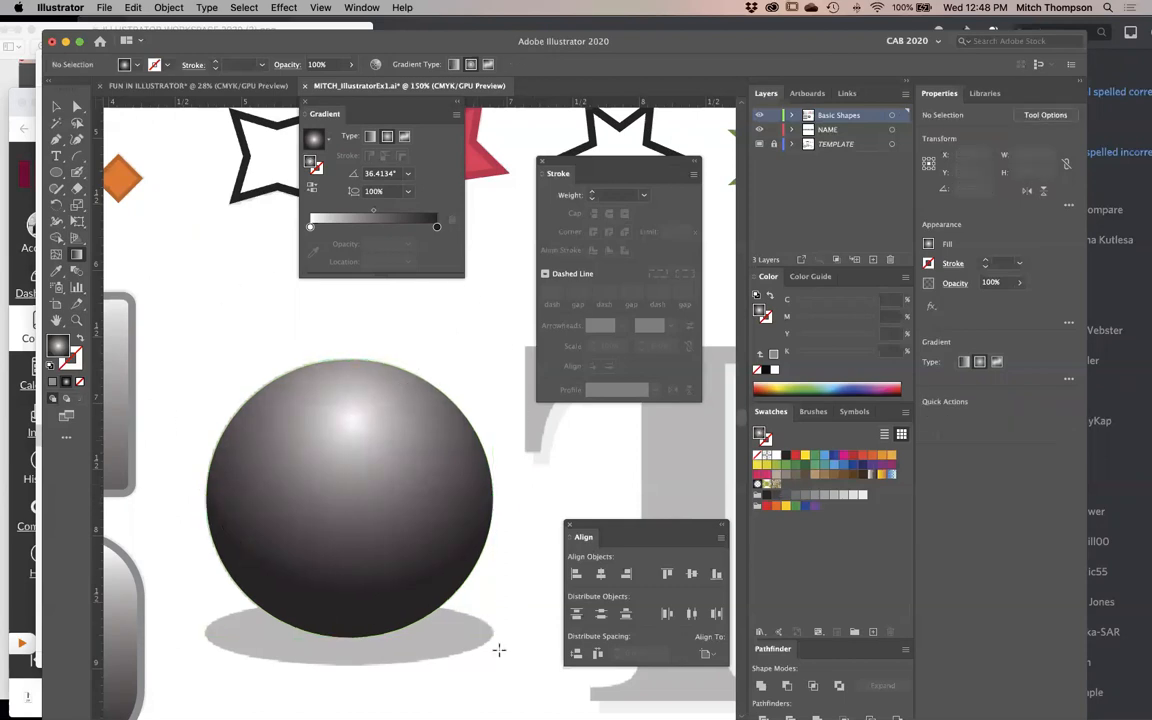
- Try pure black, K 100%, as the dark end color stop of the sphere's radial gradient
alt+super+click(438, 493)
alt+super+click(438, 493)
drag(369, 432, 406, 455)
drag(190, 307, 660, 551)
click(364, 303)
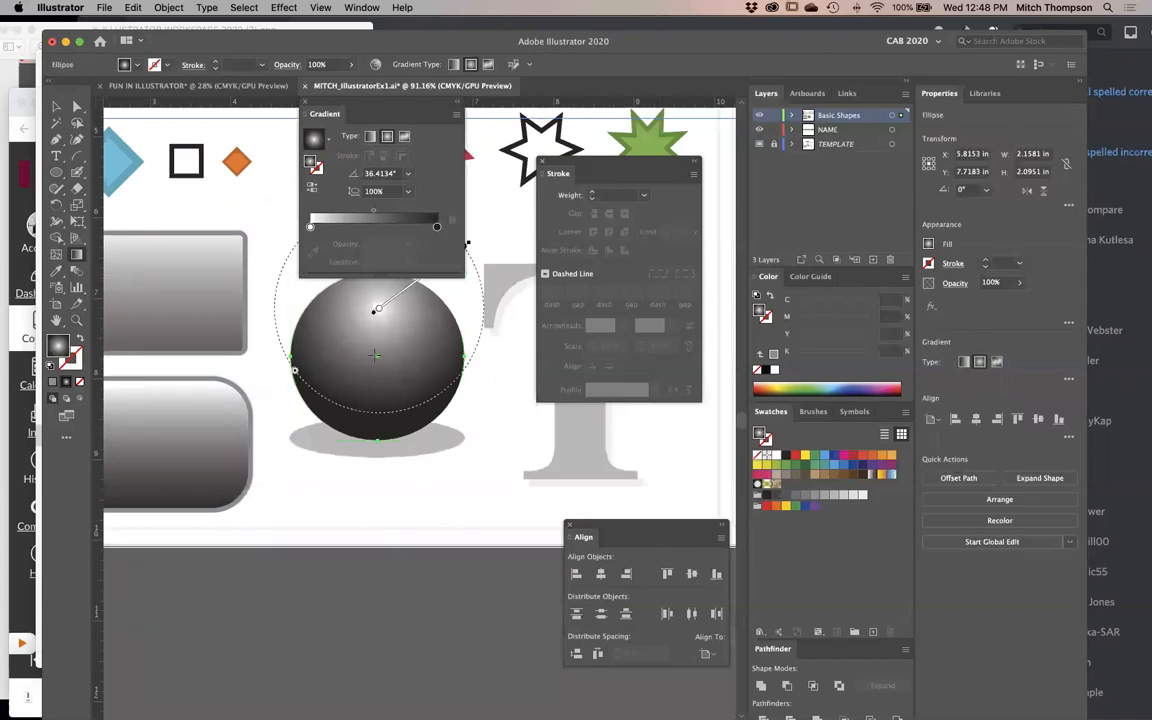
click(437, 228)
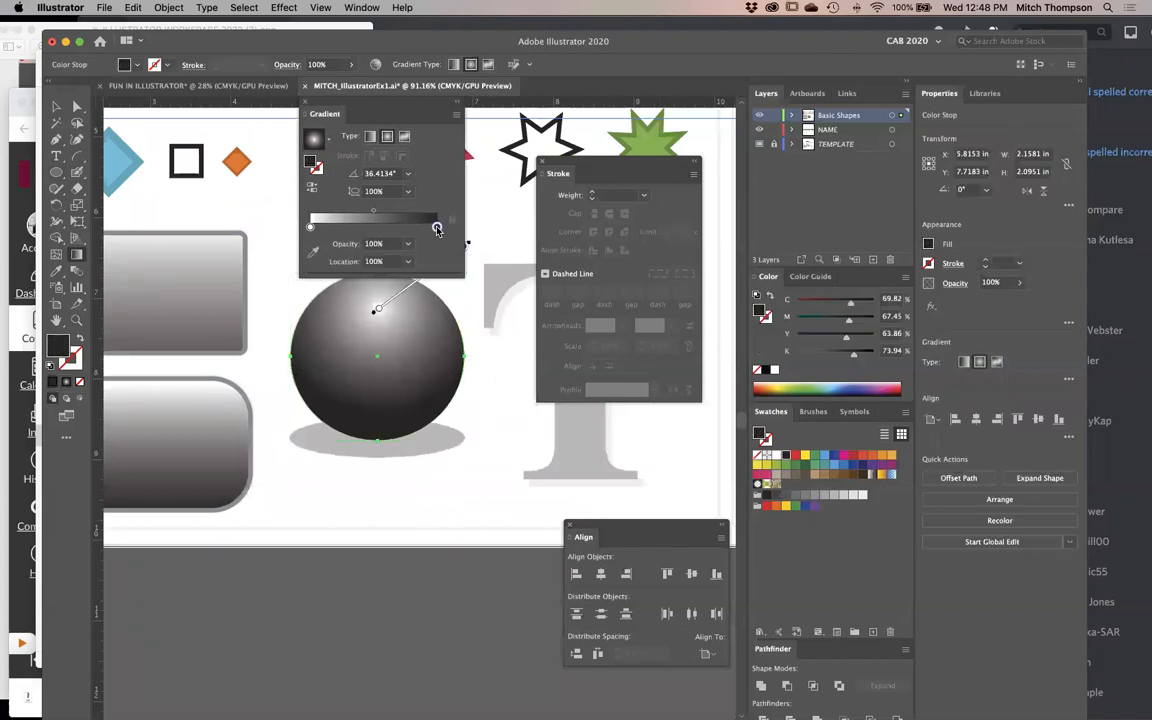
click(766, 371)
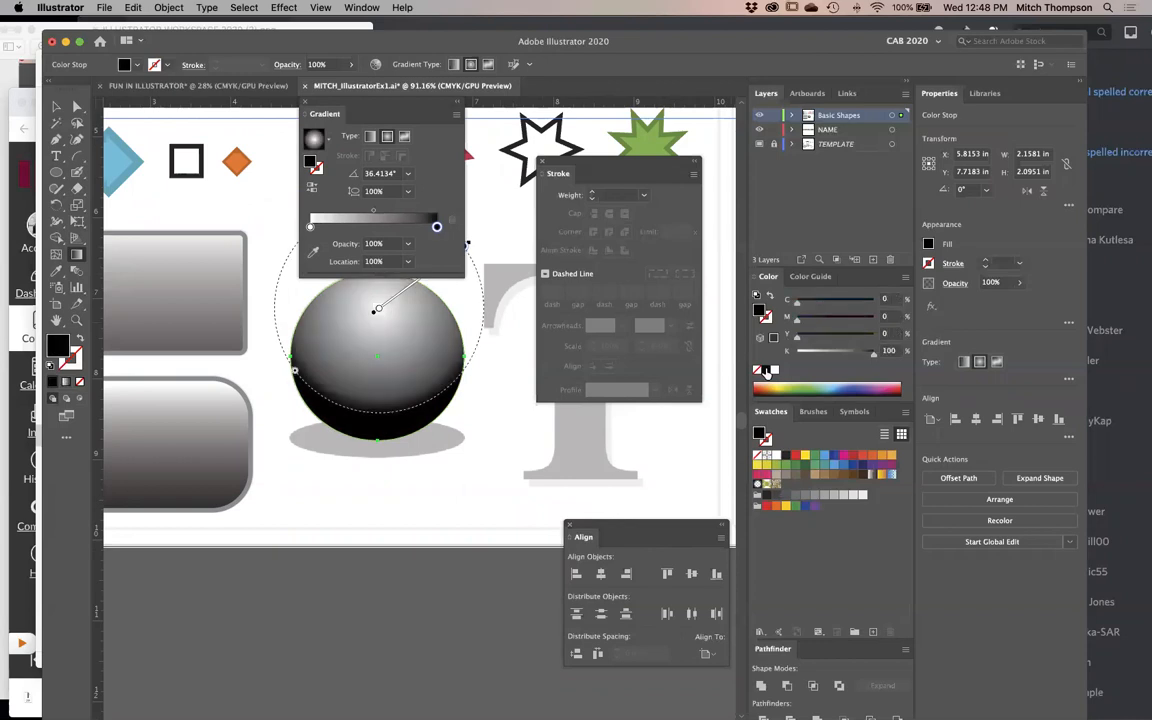
mouse_move(874, 351)
mouse_down()
mouse_move(820, 360)
mouse_move(890, 356)
mouse_up()
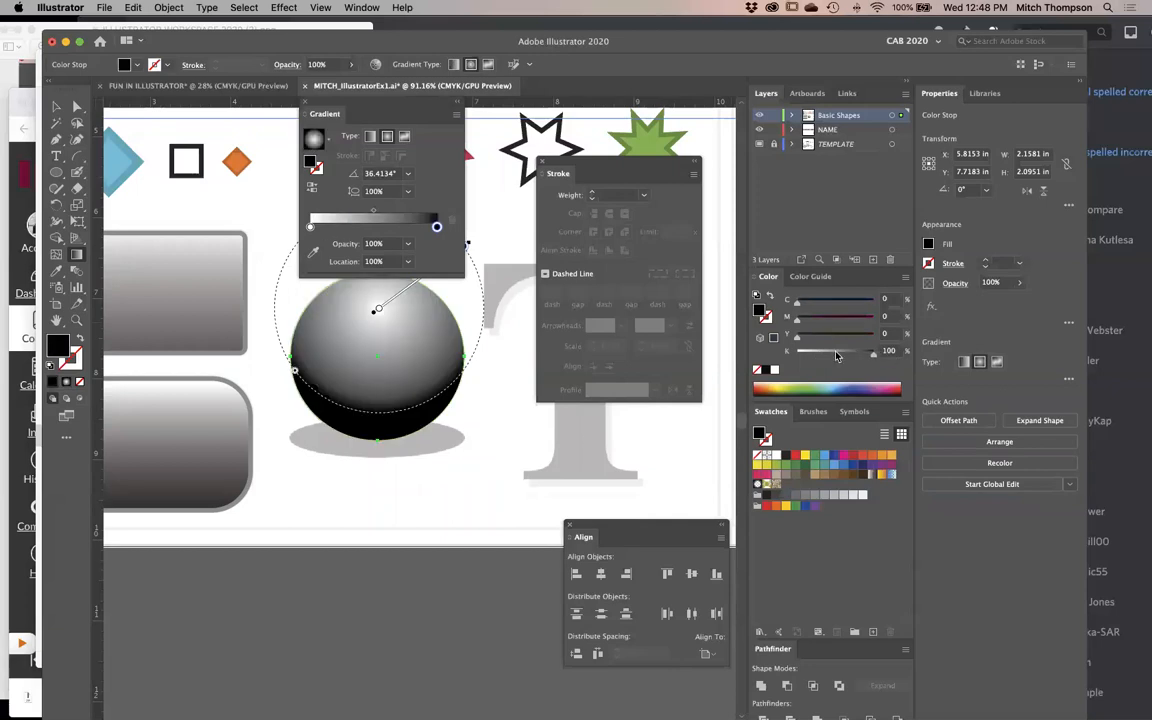
drag(368, 368, 468, 370)
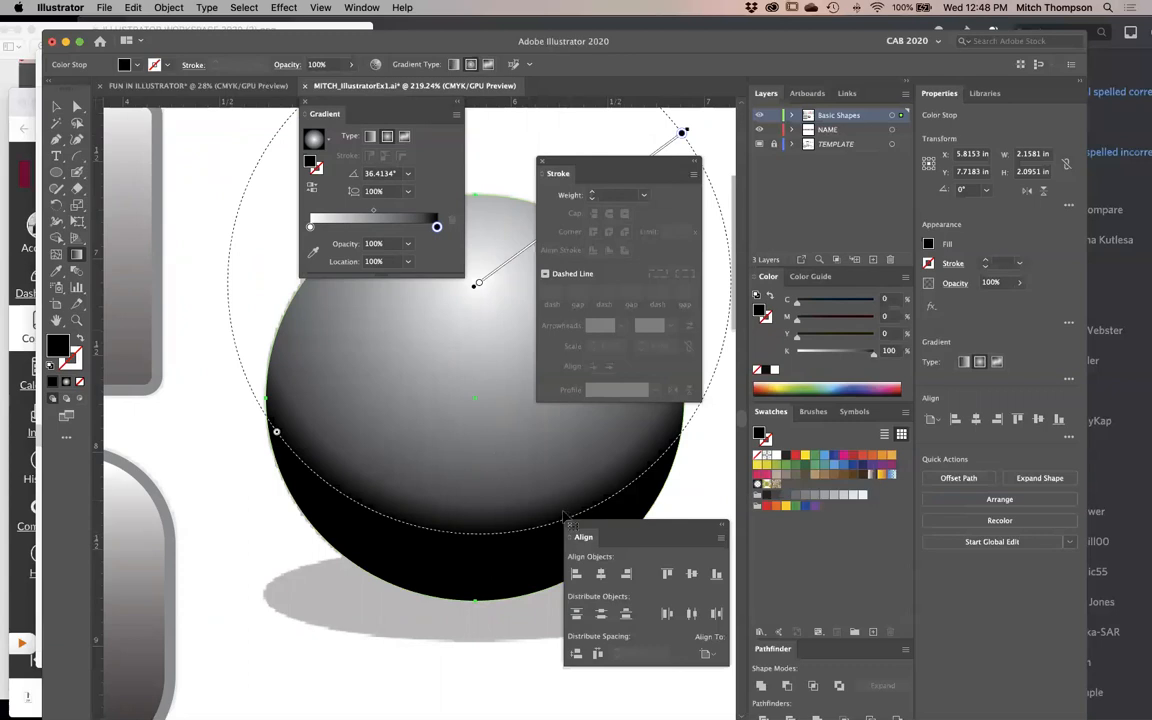
key(v)
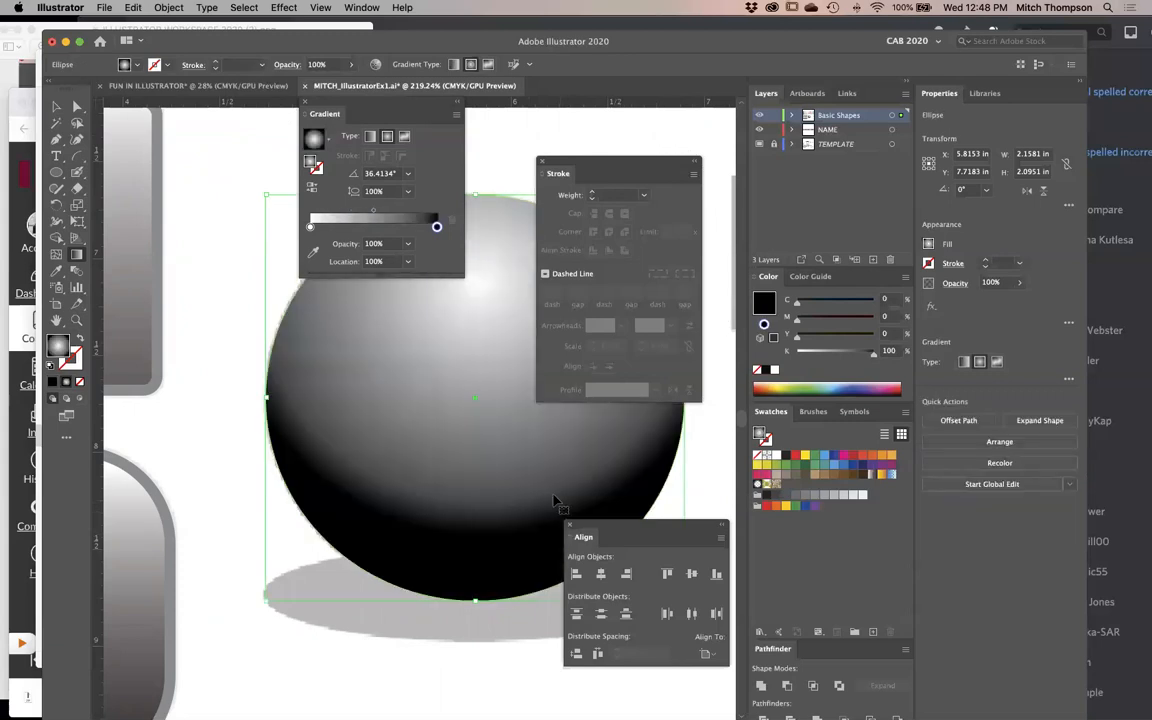
key(super+z)
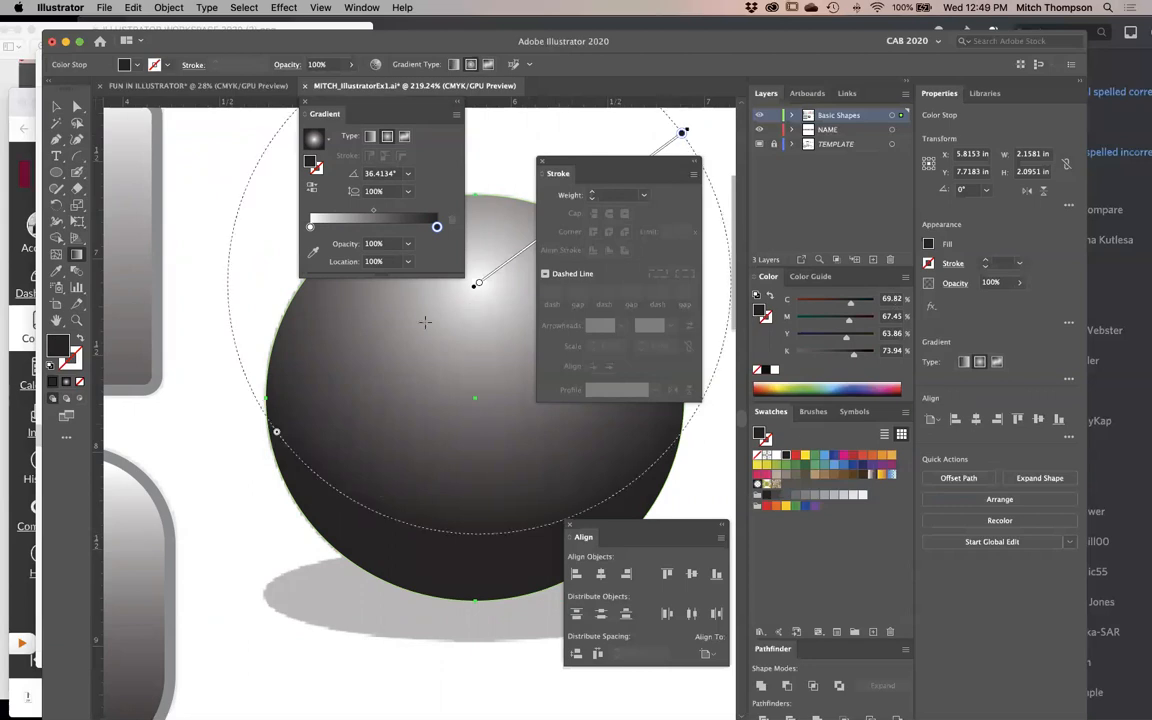
- Draw a flat ellipse over the template's gray shadow beneath the sphere
key(super+minus)
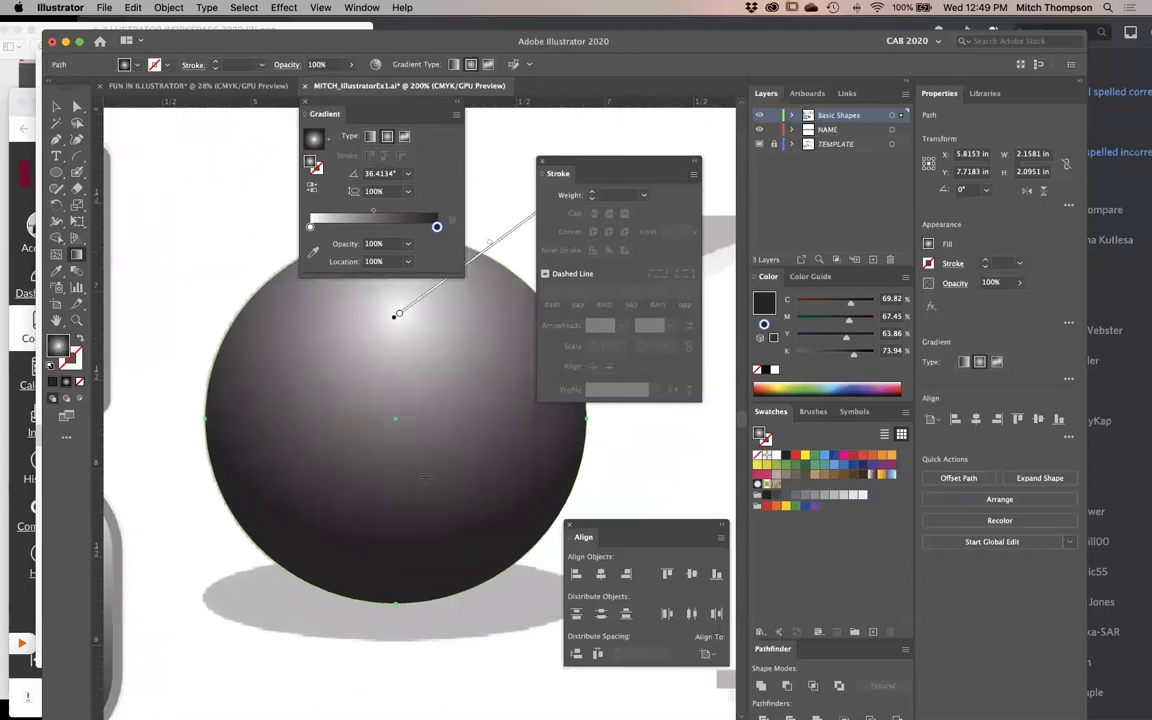
super+click(643, 470)
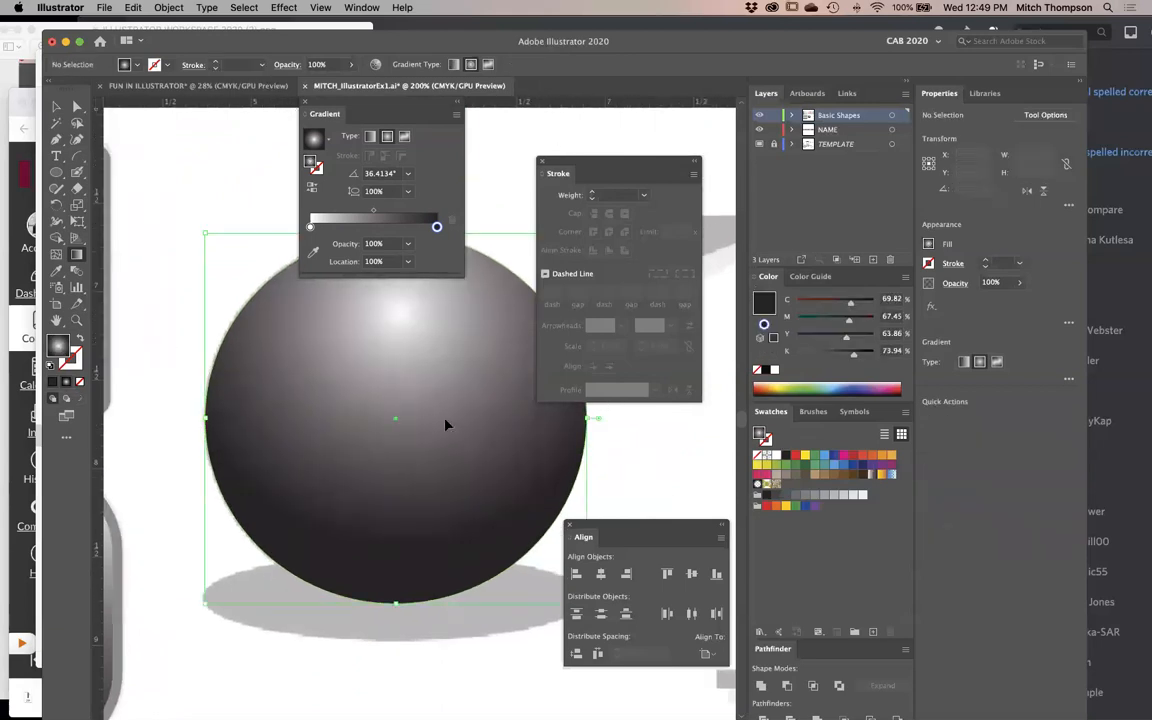
super+click(445, 425)
click(55, 175)
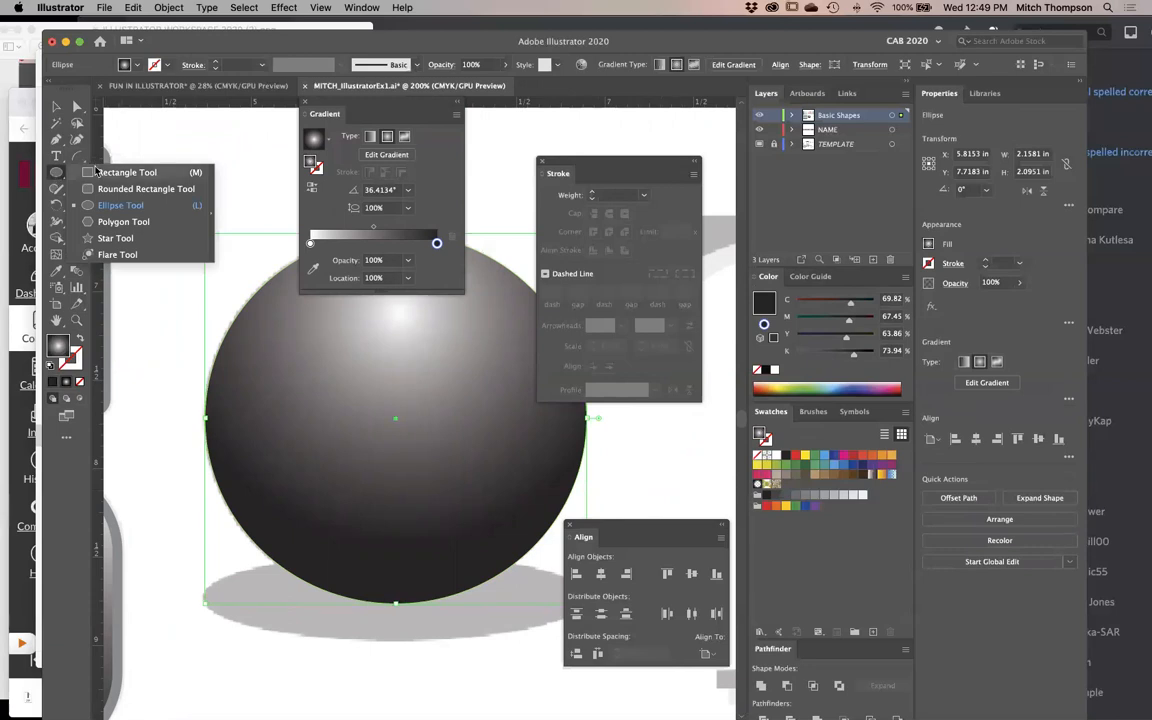
key(m)
drag(57, 175, 101, 205)
key(Tab)
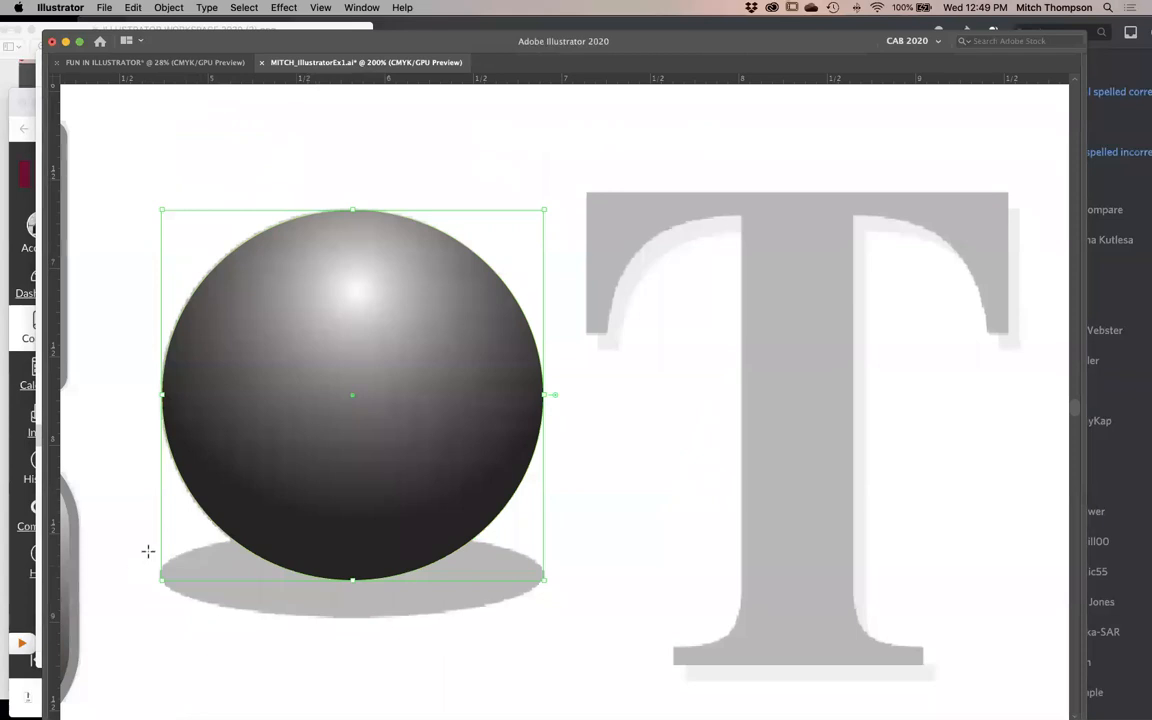
mouse_move(148, 548)
mouse_down()
mouse_move(330, 600)
mouse_move(571, 625)
mouse_move(555, 622)
mouse_up()
key(Tab)
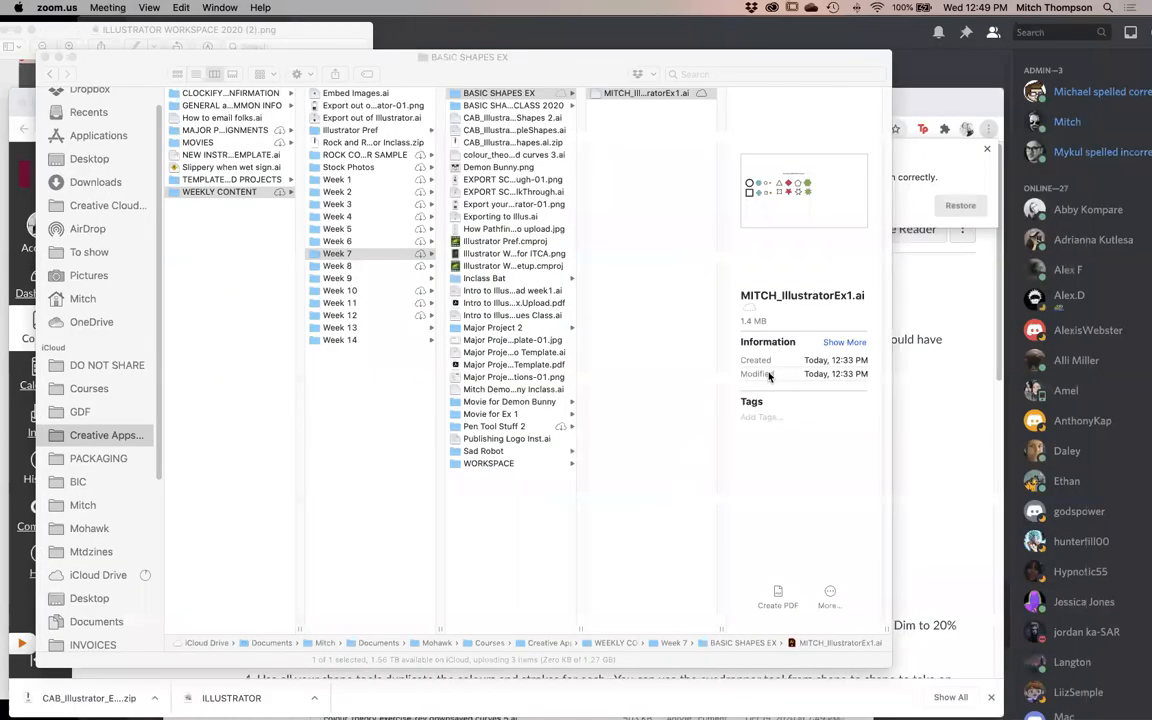
- Switch from Finder back to Illustrator
click(769, 376)
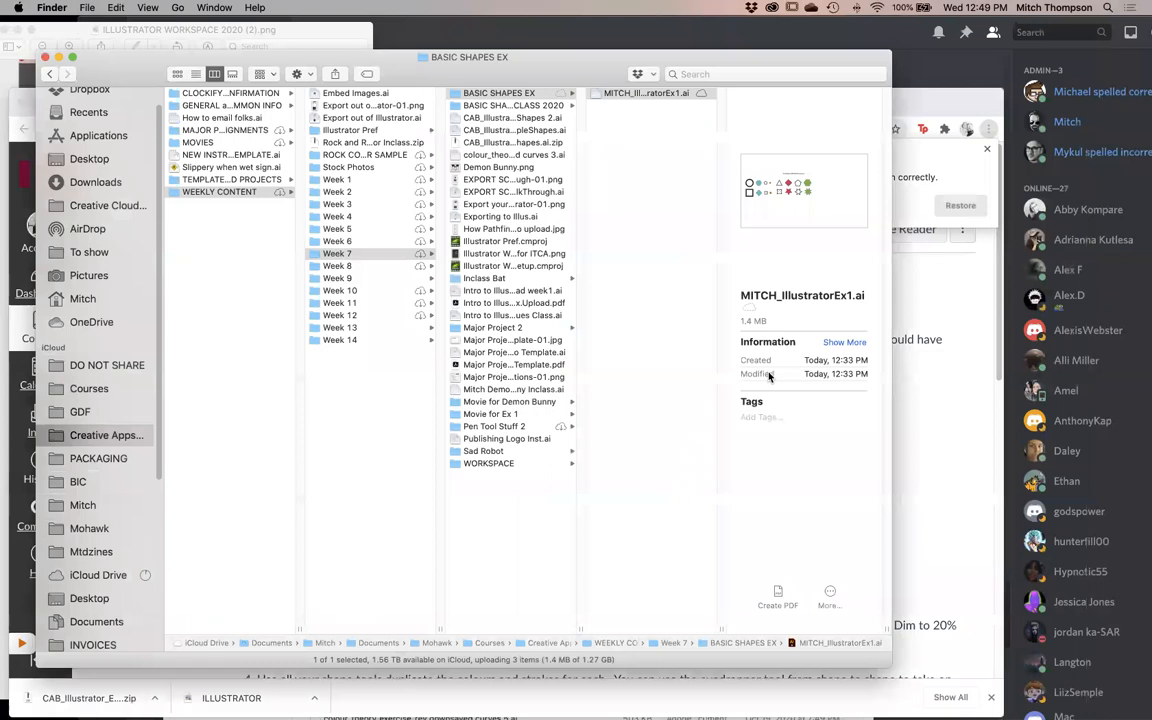
mouse_move(737, 717)
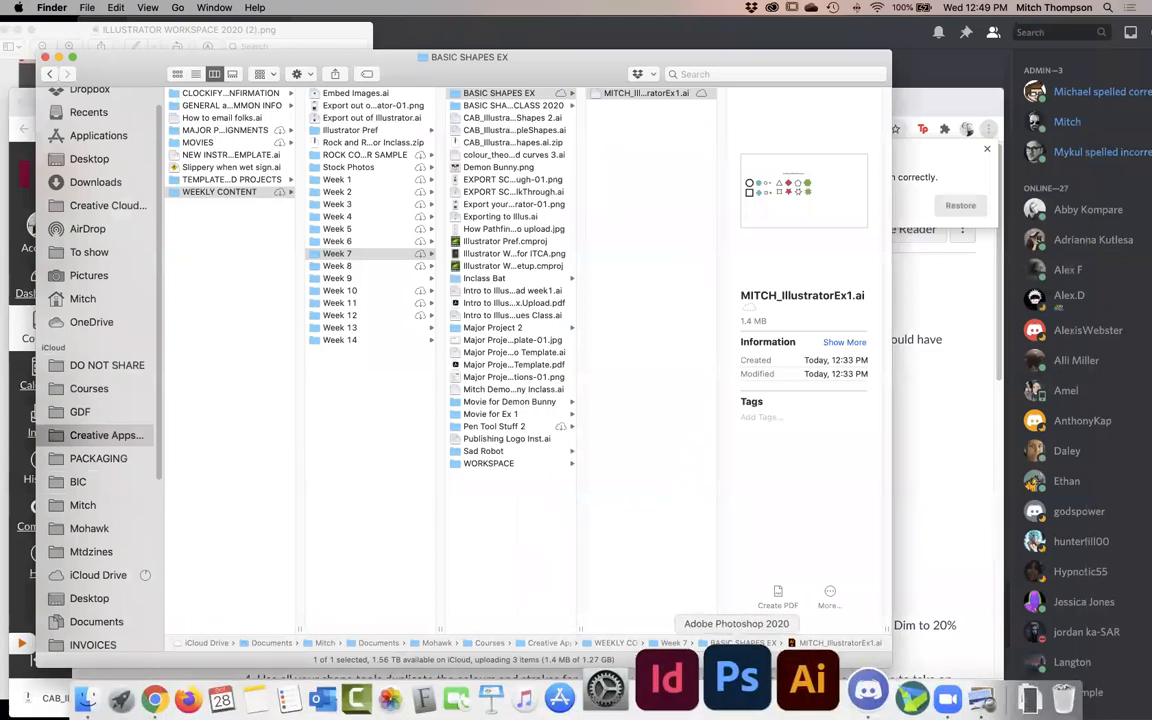